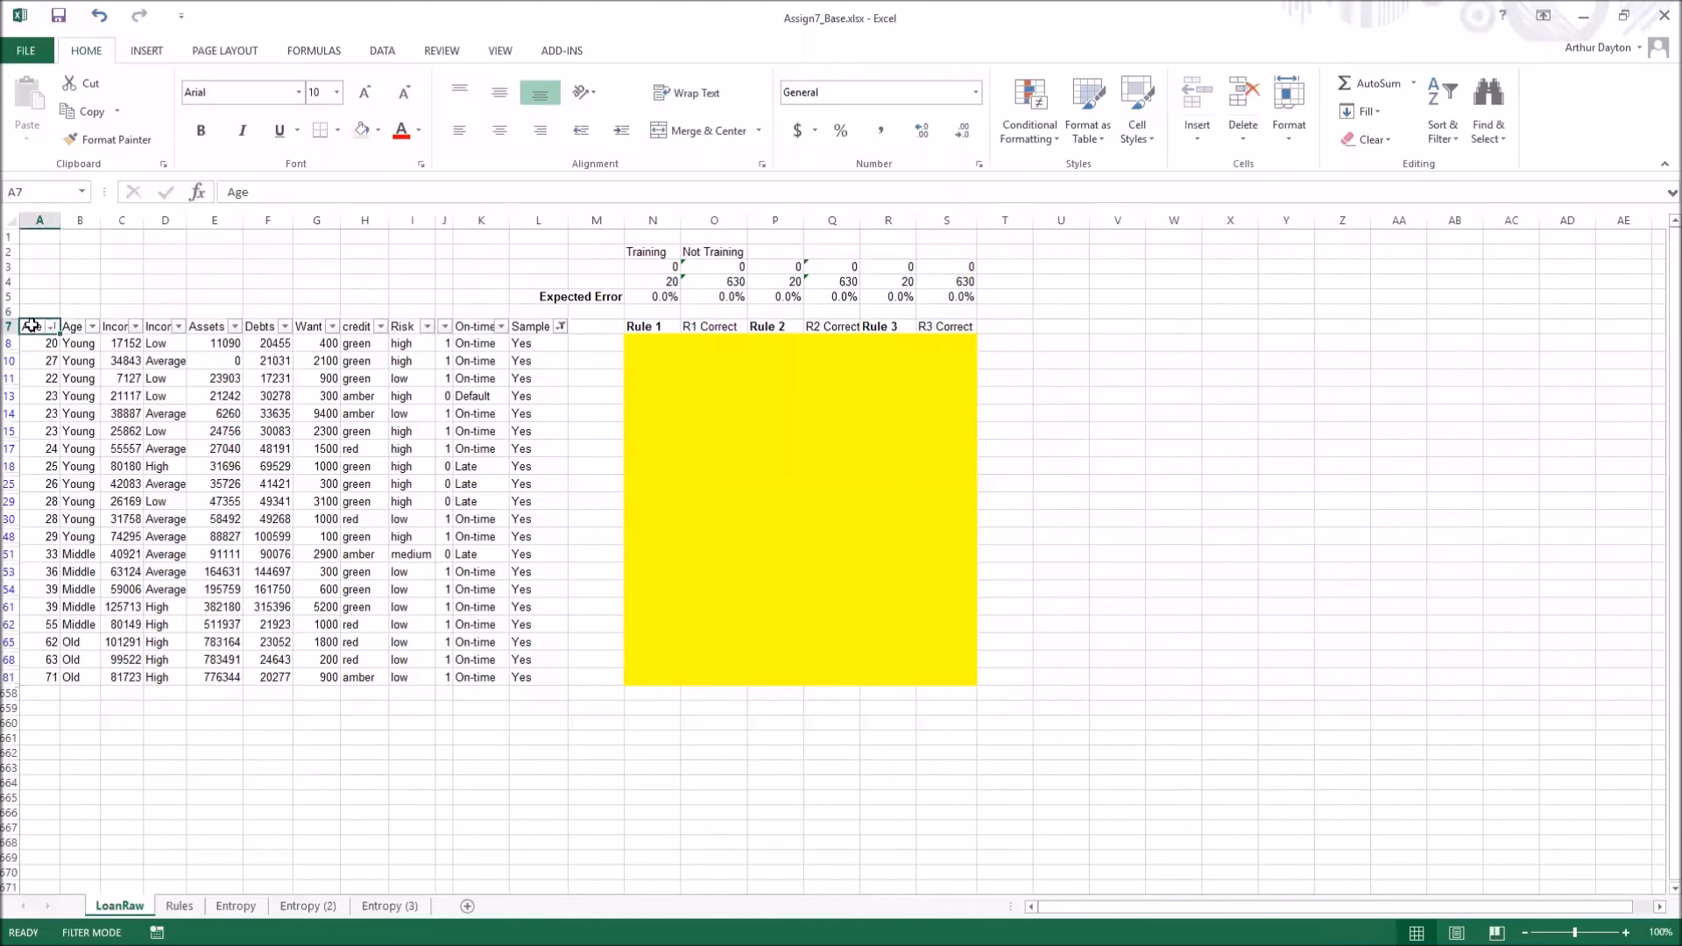
Clear the Sample column filter to show all loan records, and filter it again to Yes only
{"action": "left_click", "coordinate": [561, 329]}
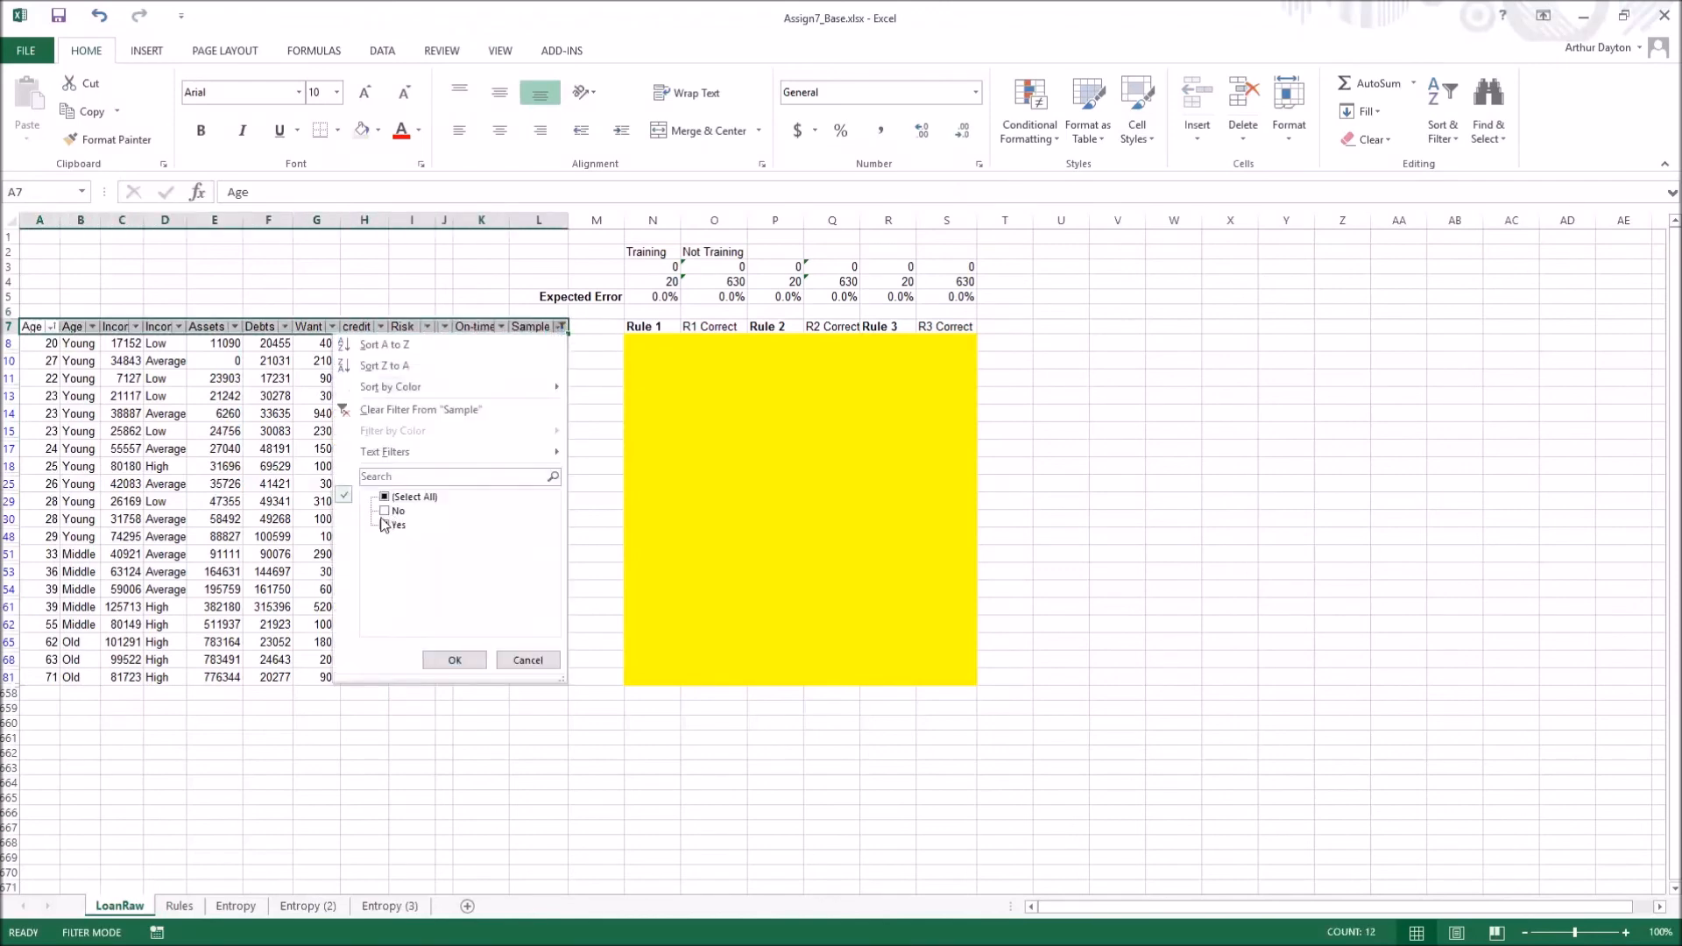
{"action": "left_click", "coordinate": [445, 658]}
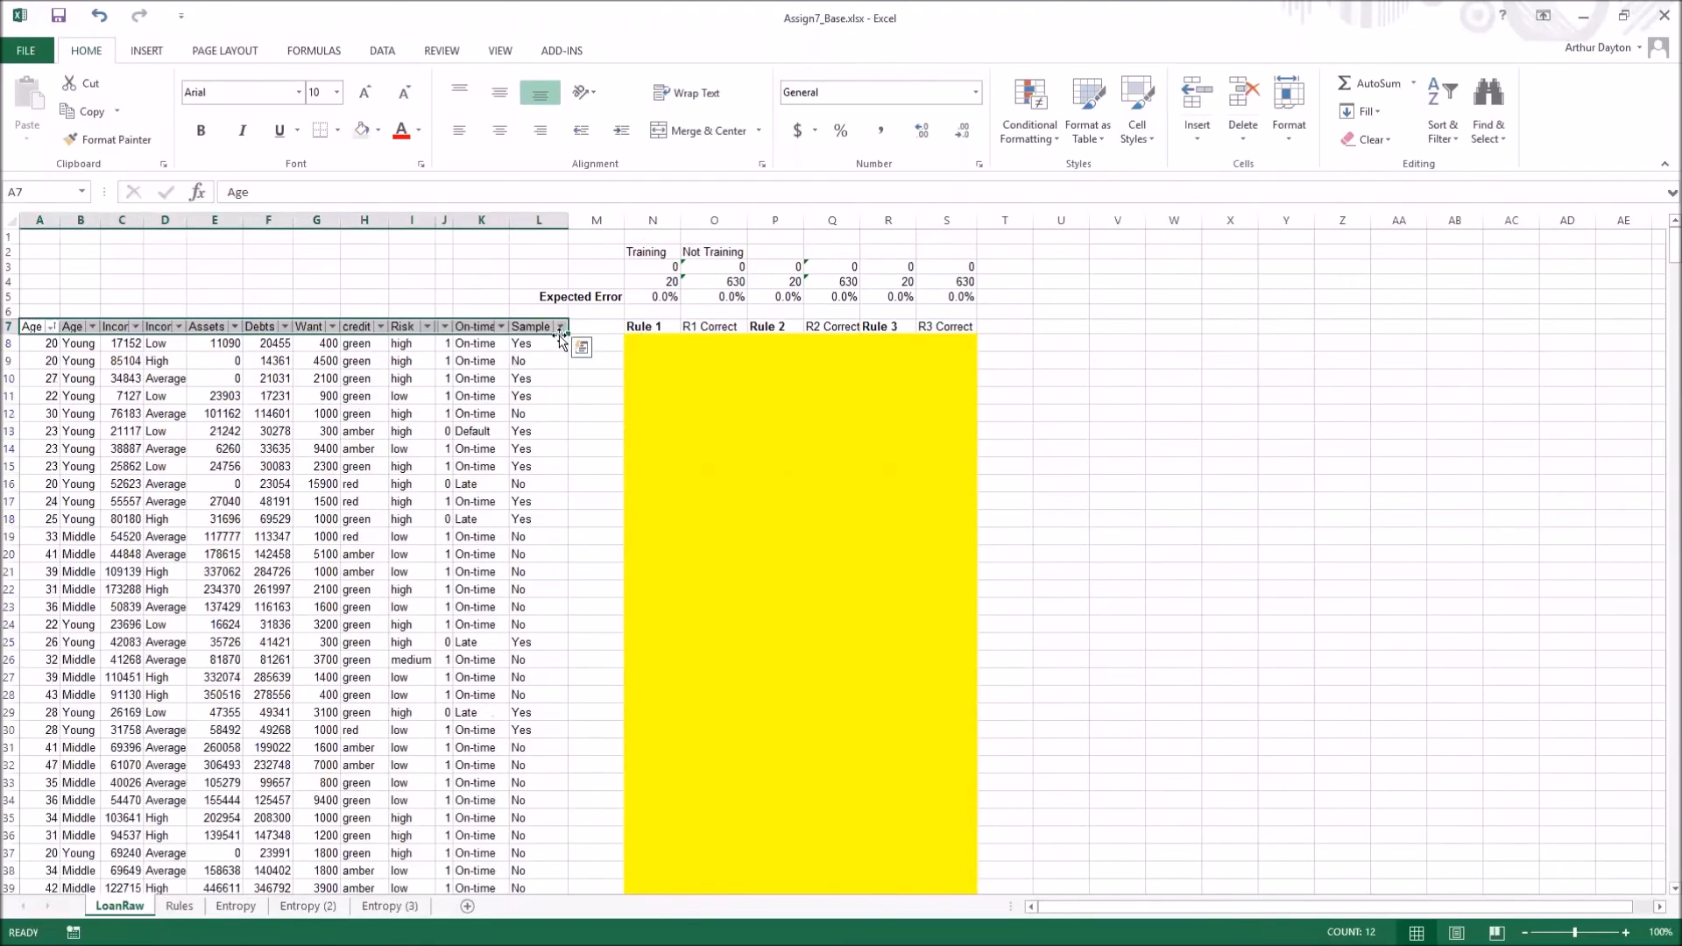
{"action": "left_click", "coordinate": [559, 328]}
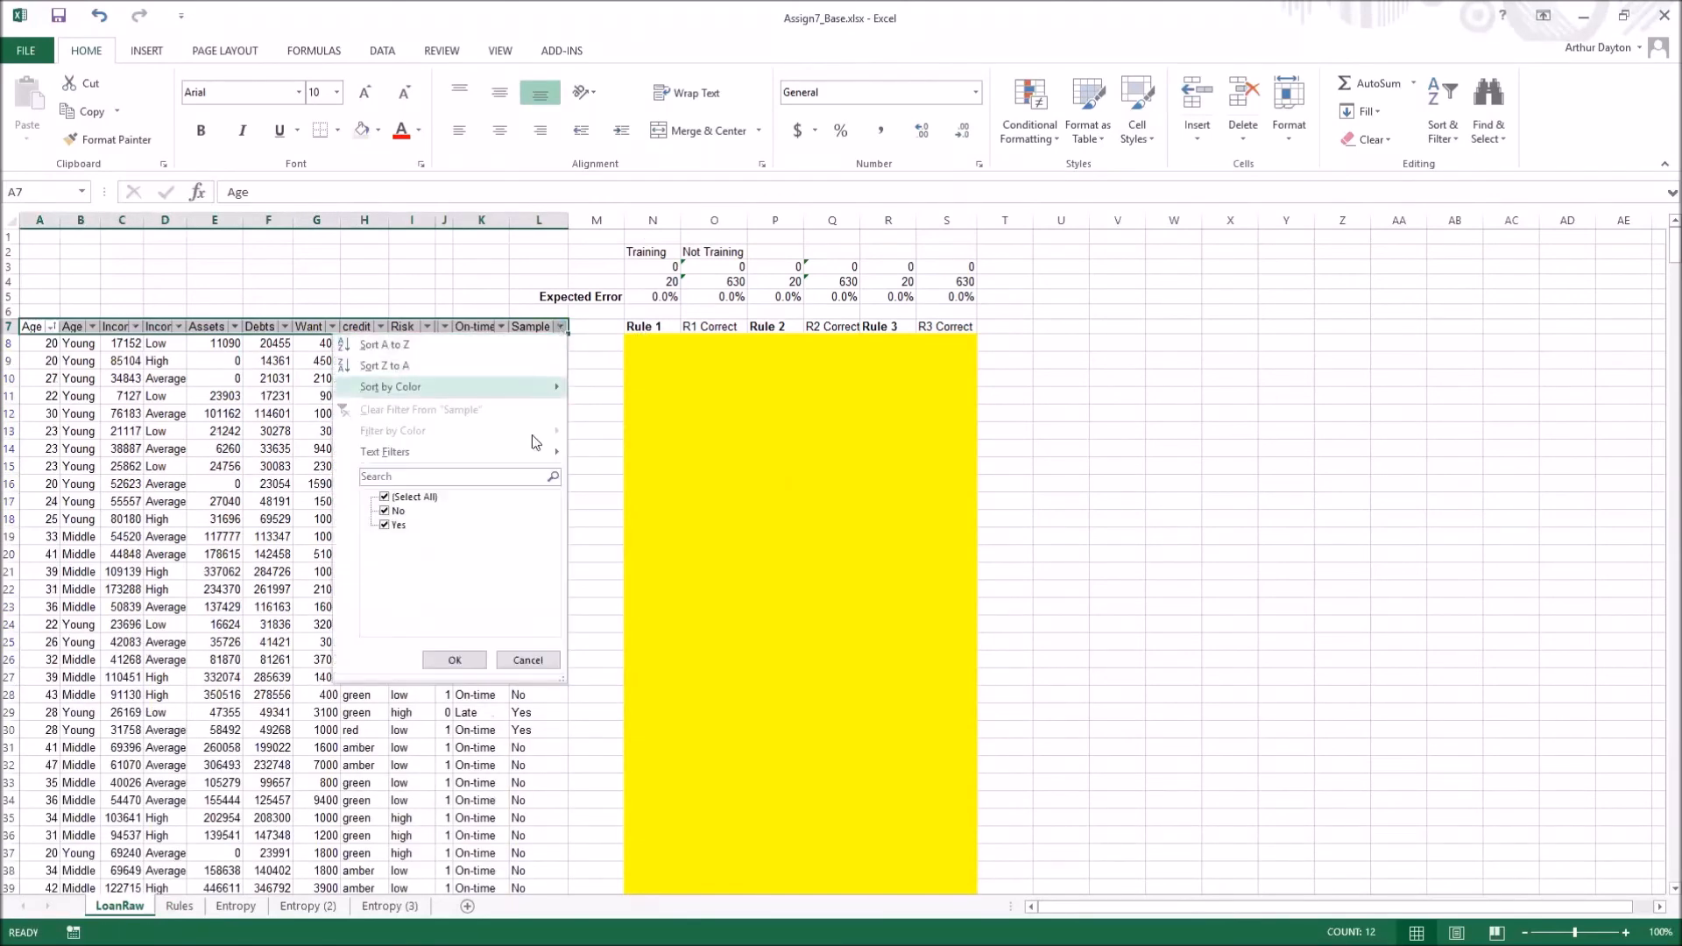
{"action": "left_click", "coordinate": [390, 496]}
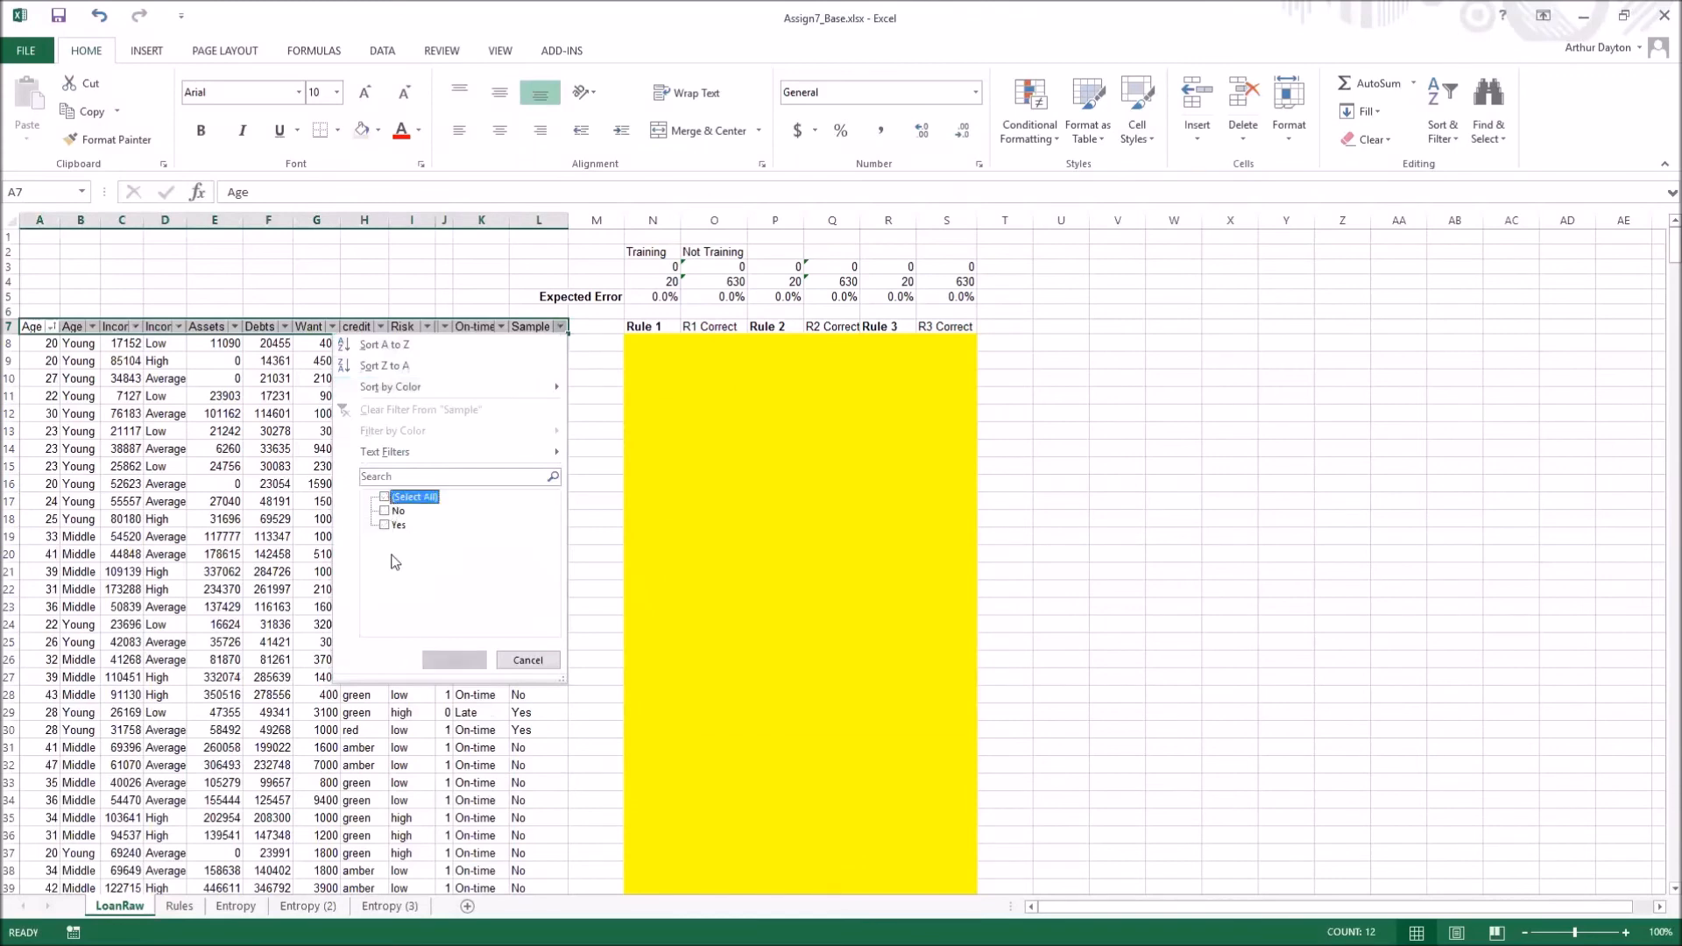
{"action": "left_click", "coordinate": [386, 525]}
{"action": "left_click", "coordinate": [449, 660]}
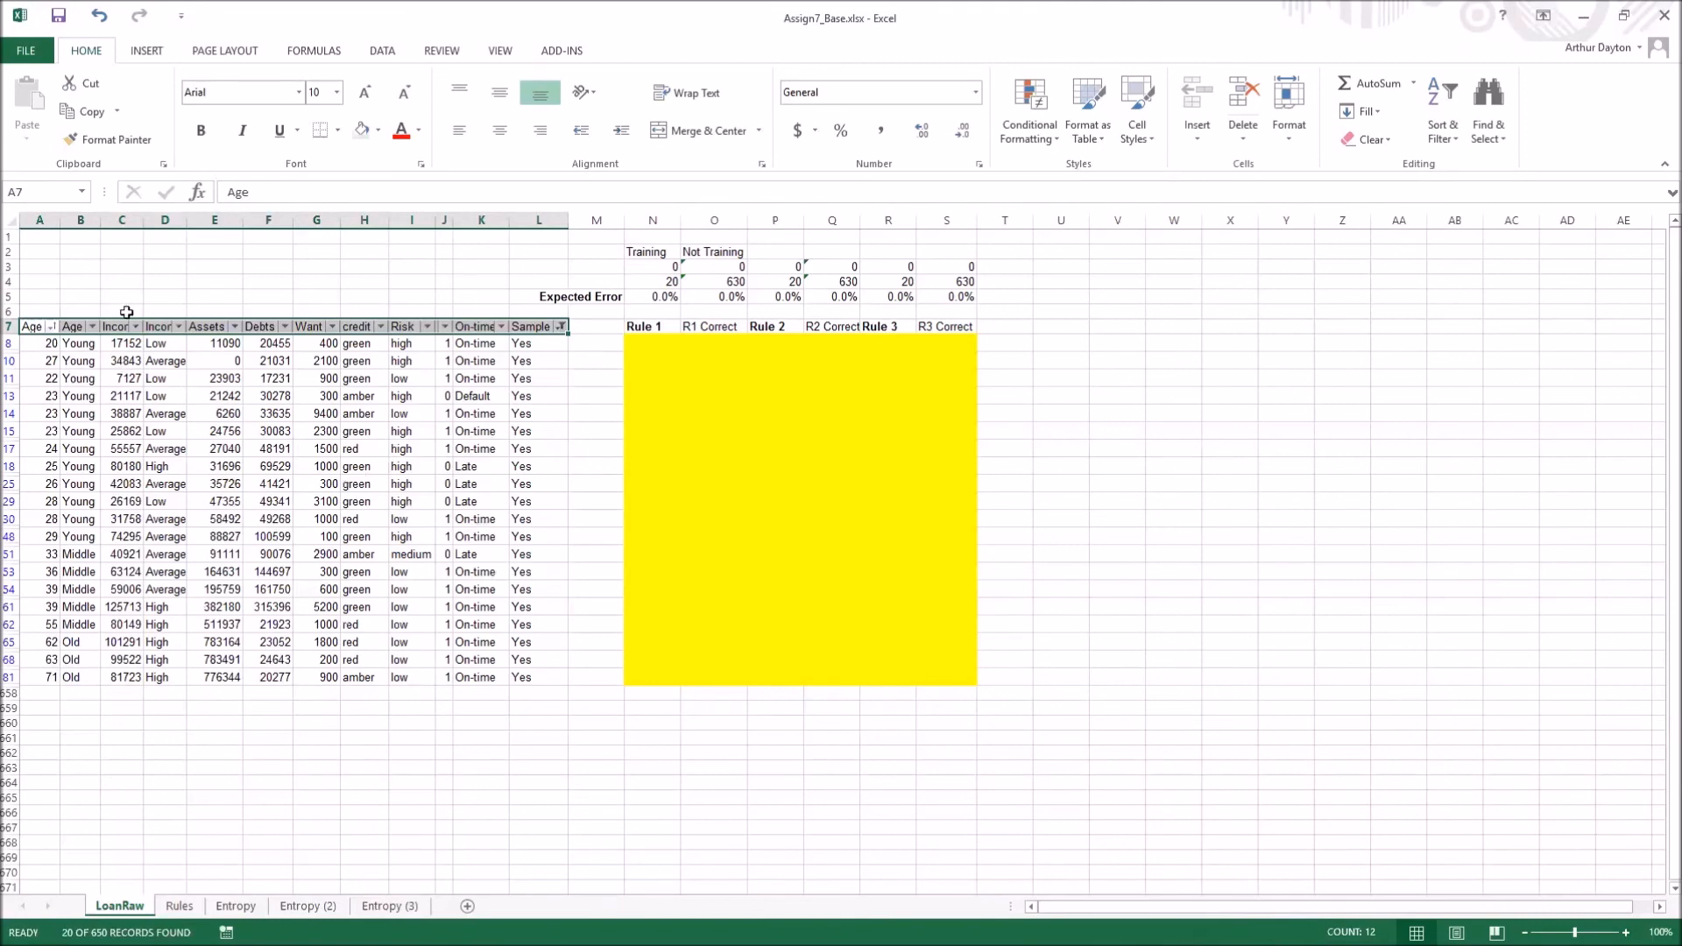
Review the Age Cat, Income Cat and Risk columns and the On-time Text outcomes of the filtered loan records
{"action": "left_click", "coordinate": [69, 326]}
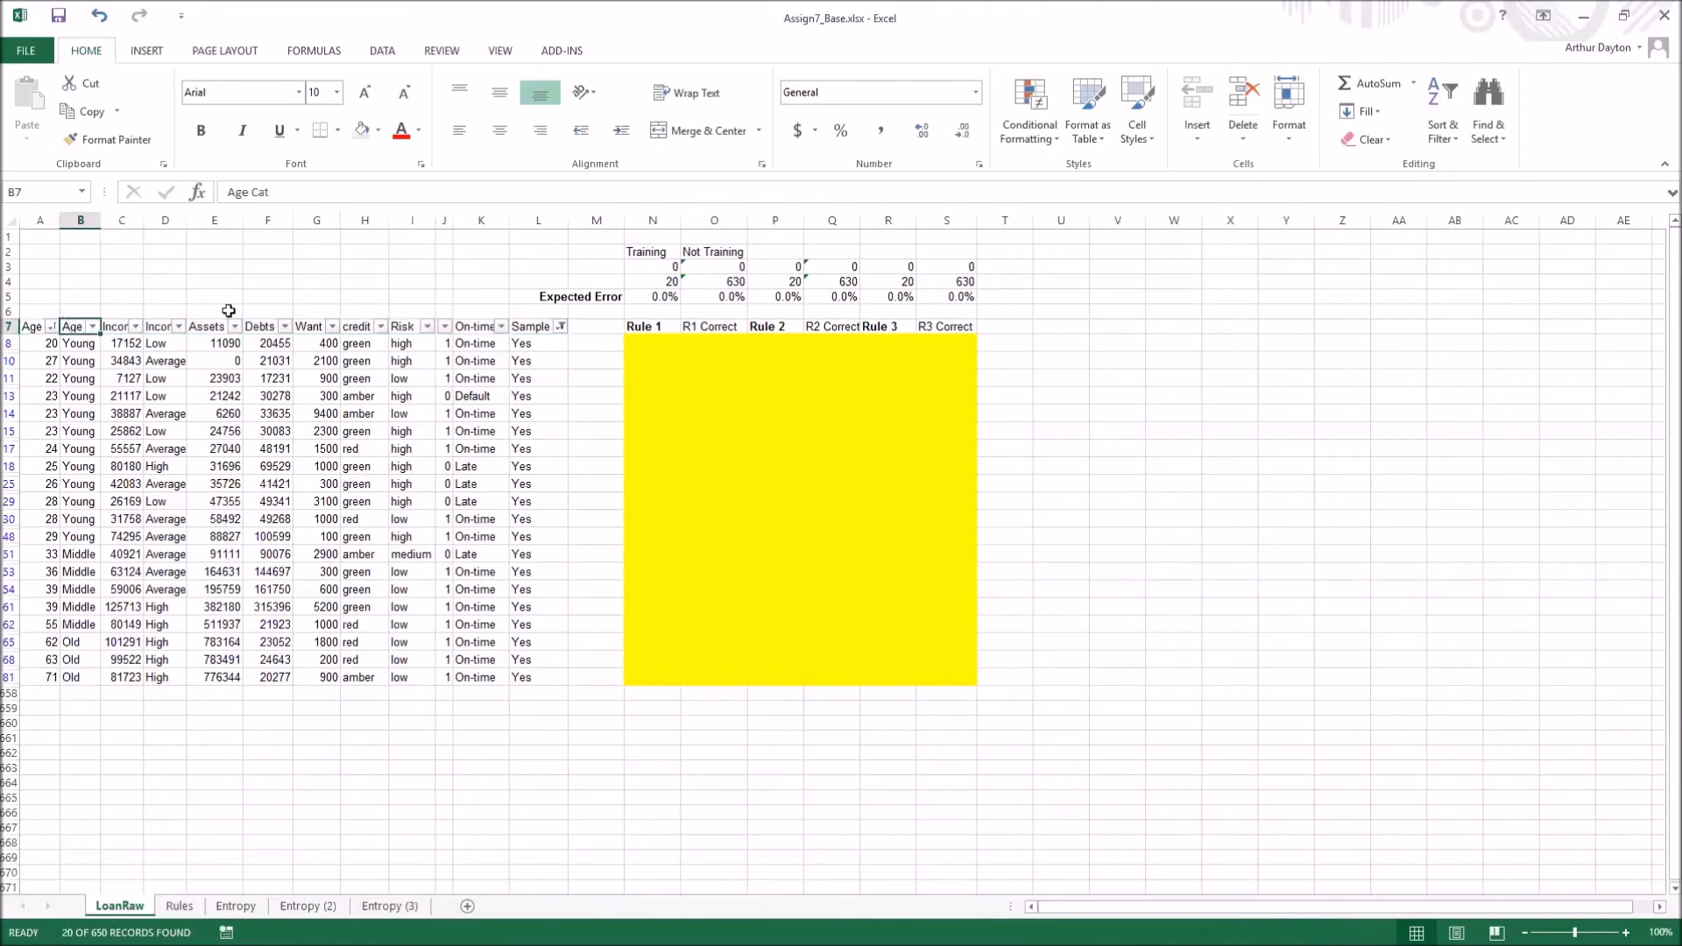
{"action": "left_click", "coordinate": [153, 322]}
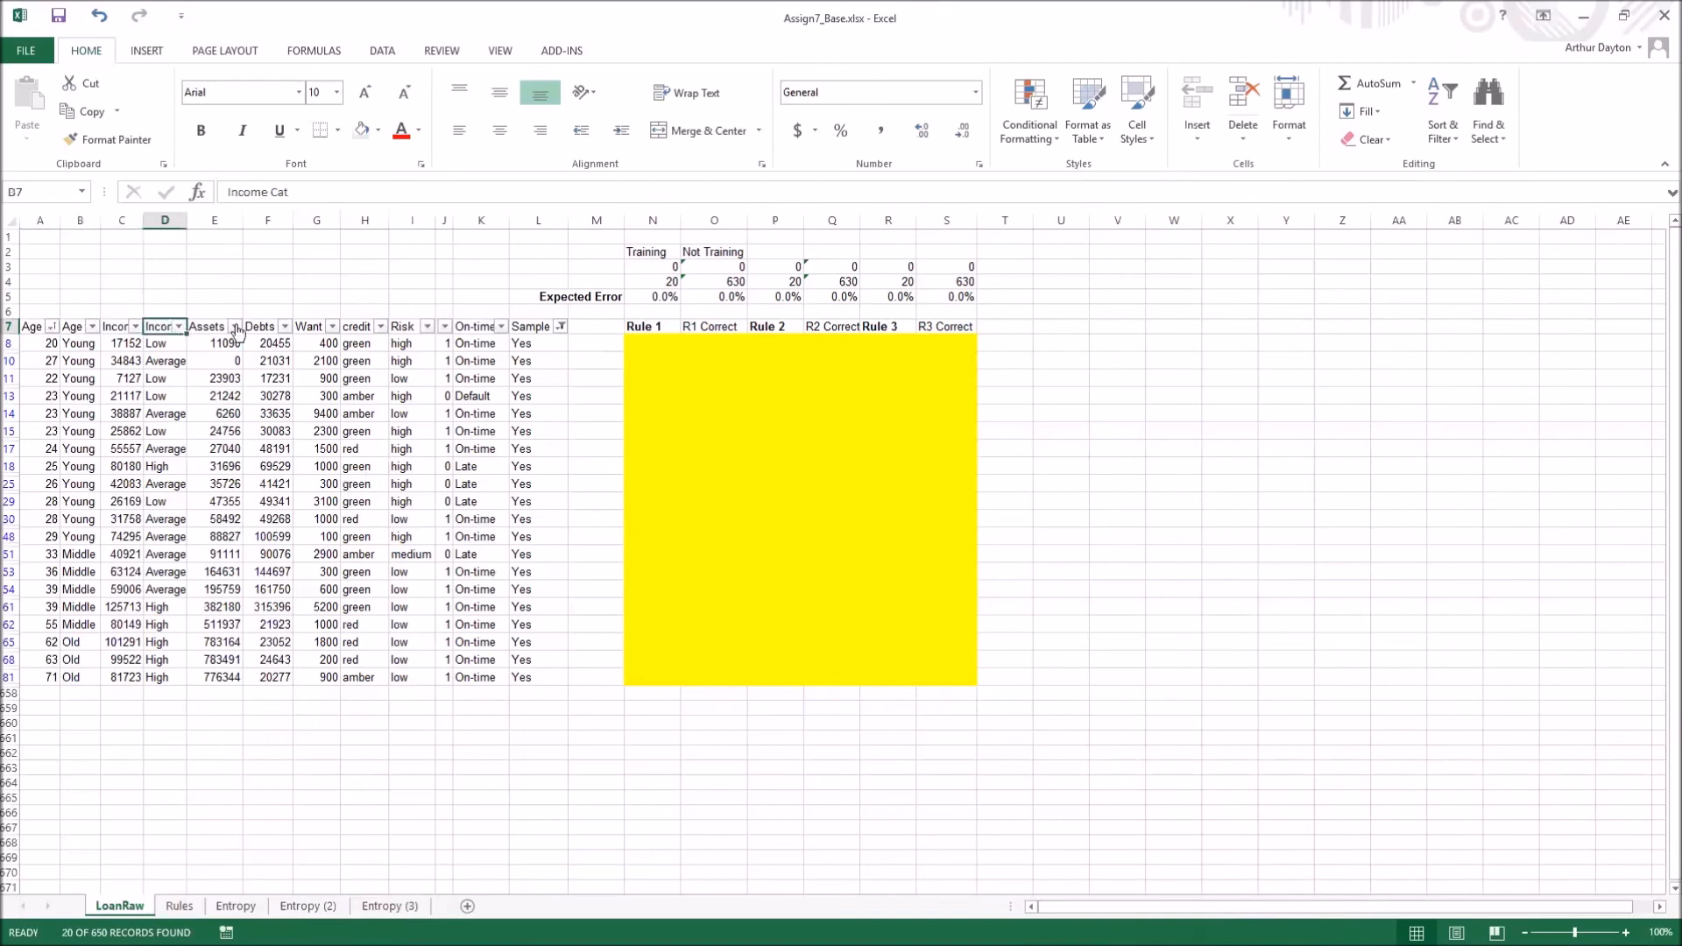
{"action": "left_click", "coordinate": [401, 313]}
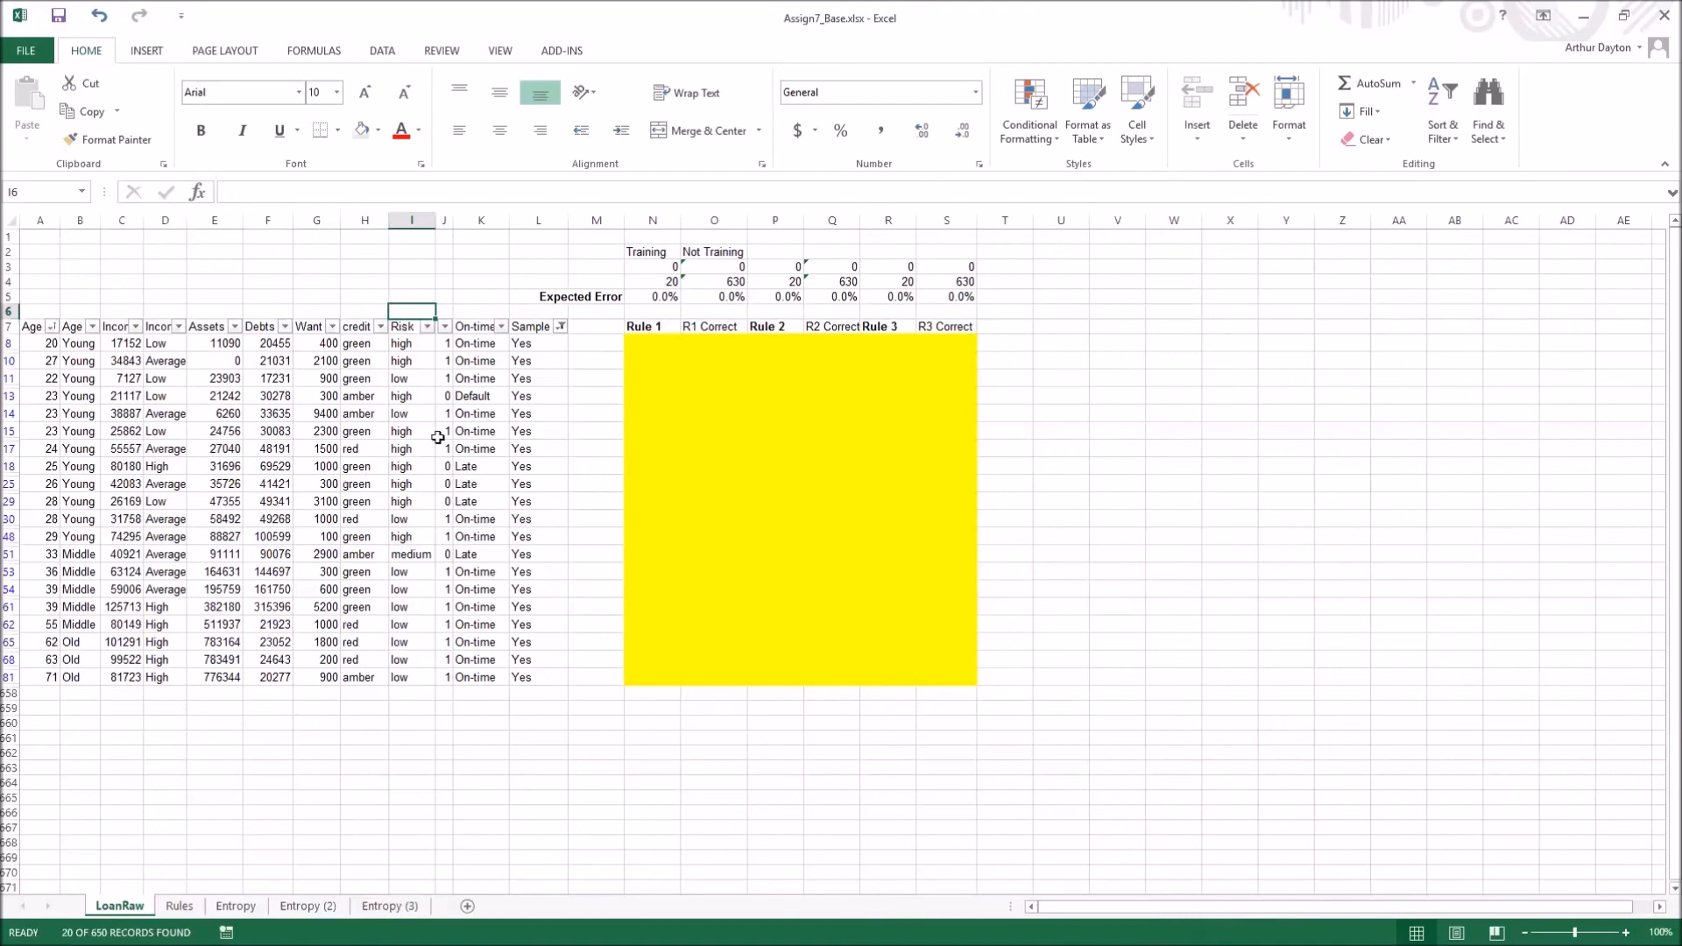
{"action": "left_click_drag", "start_coordinate": [467, 326], "coordinate": [466, 691]}
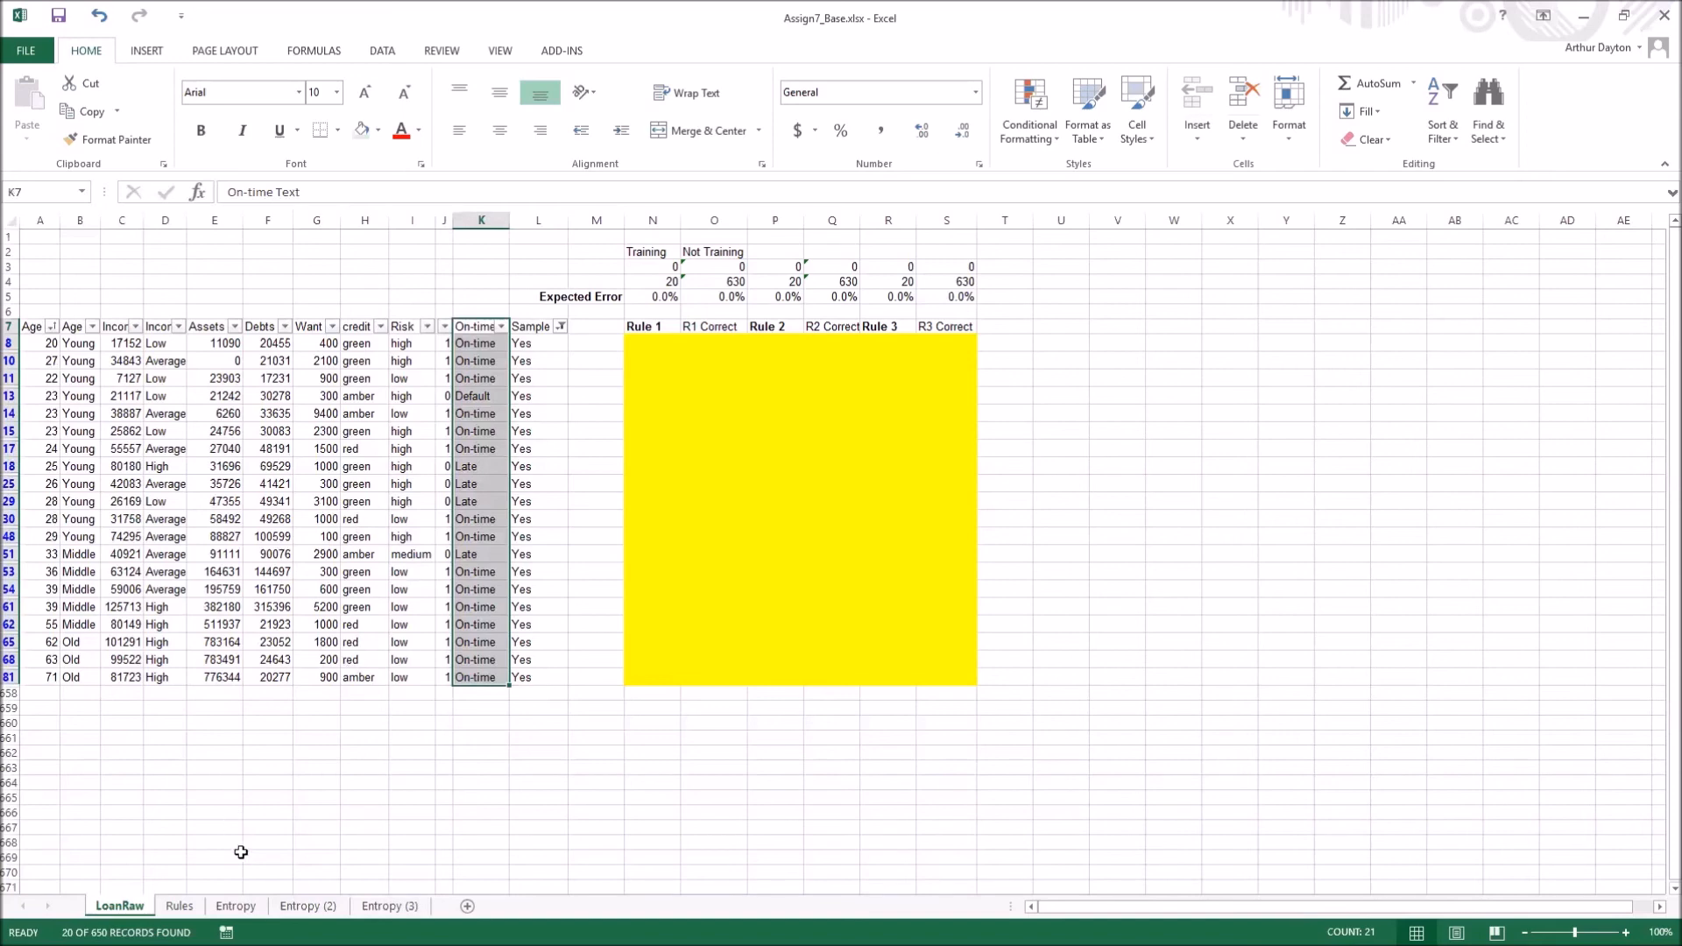
Review the completed Age block on the Entropy sheet, its total entropy formula, and the unfilled Risk and Income blocks
{"action": "left_click", "coordinate": [244, 905]}
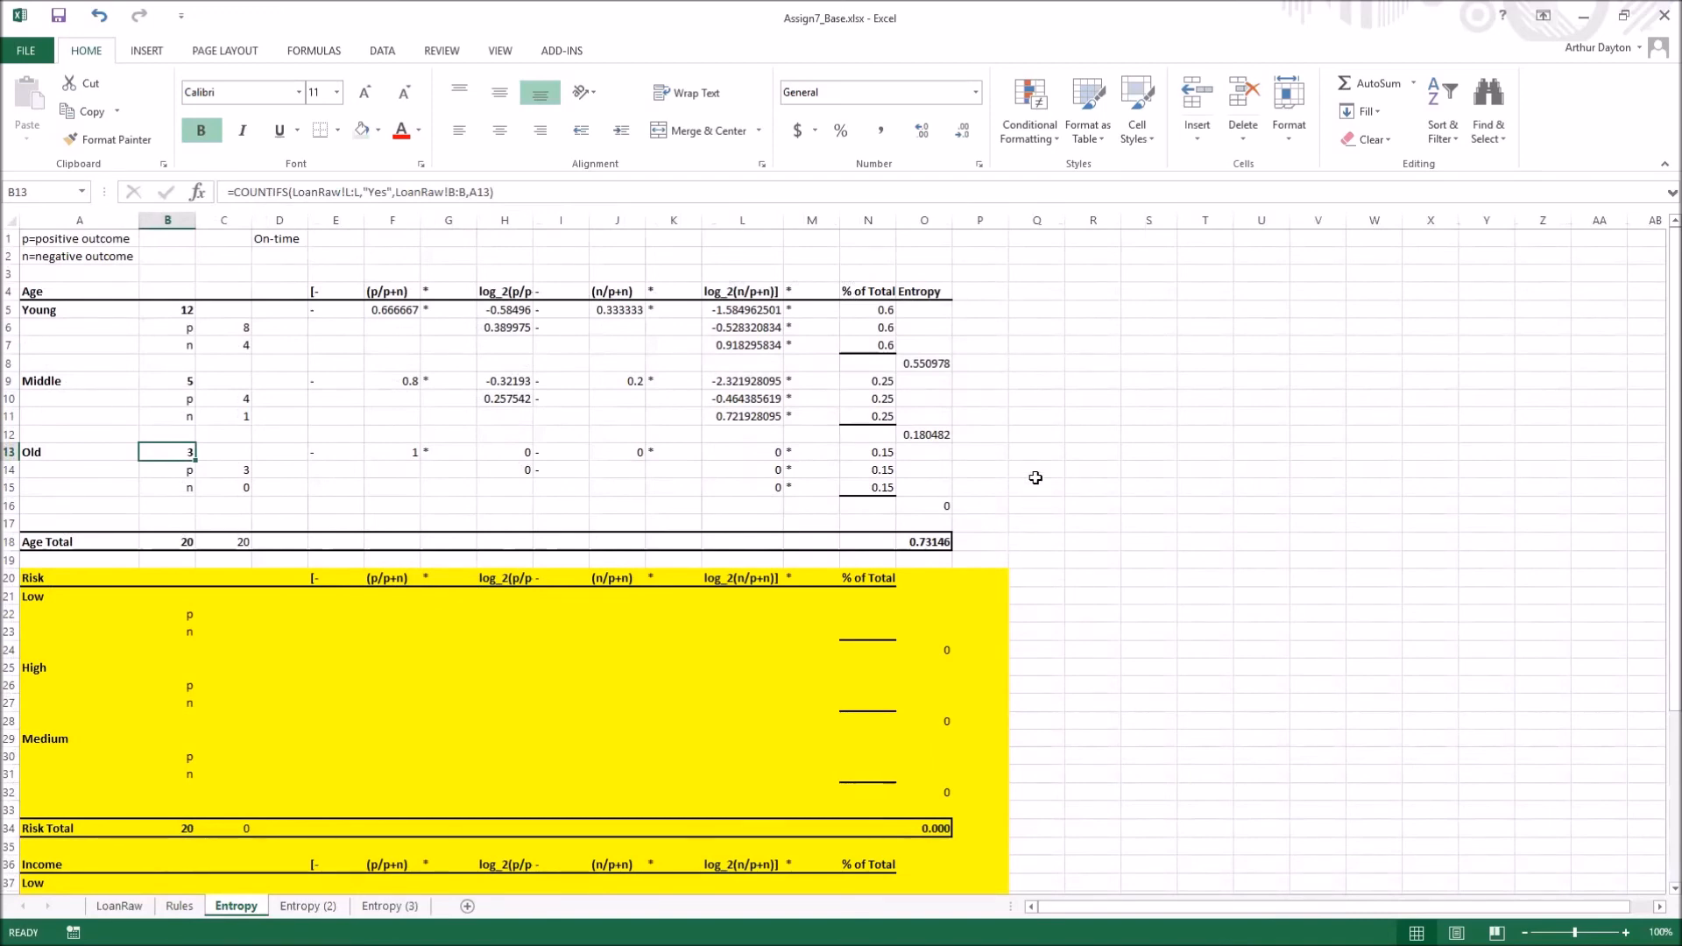
{"action": "left_click", "coordinate": [931, 544]}
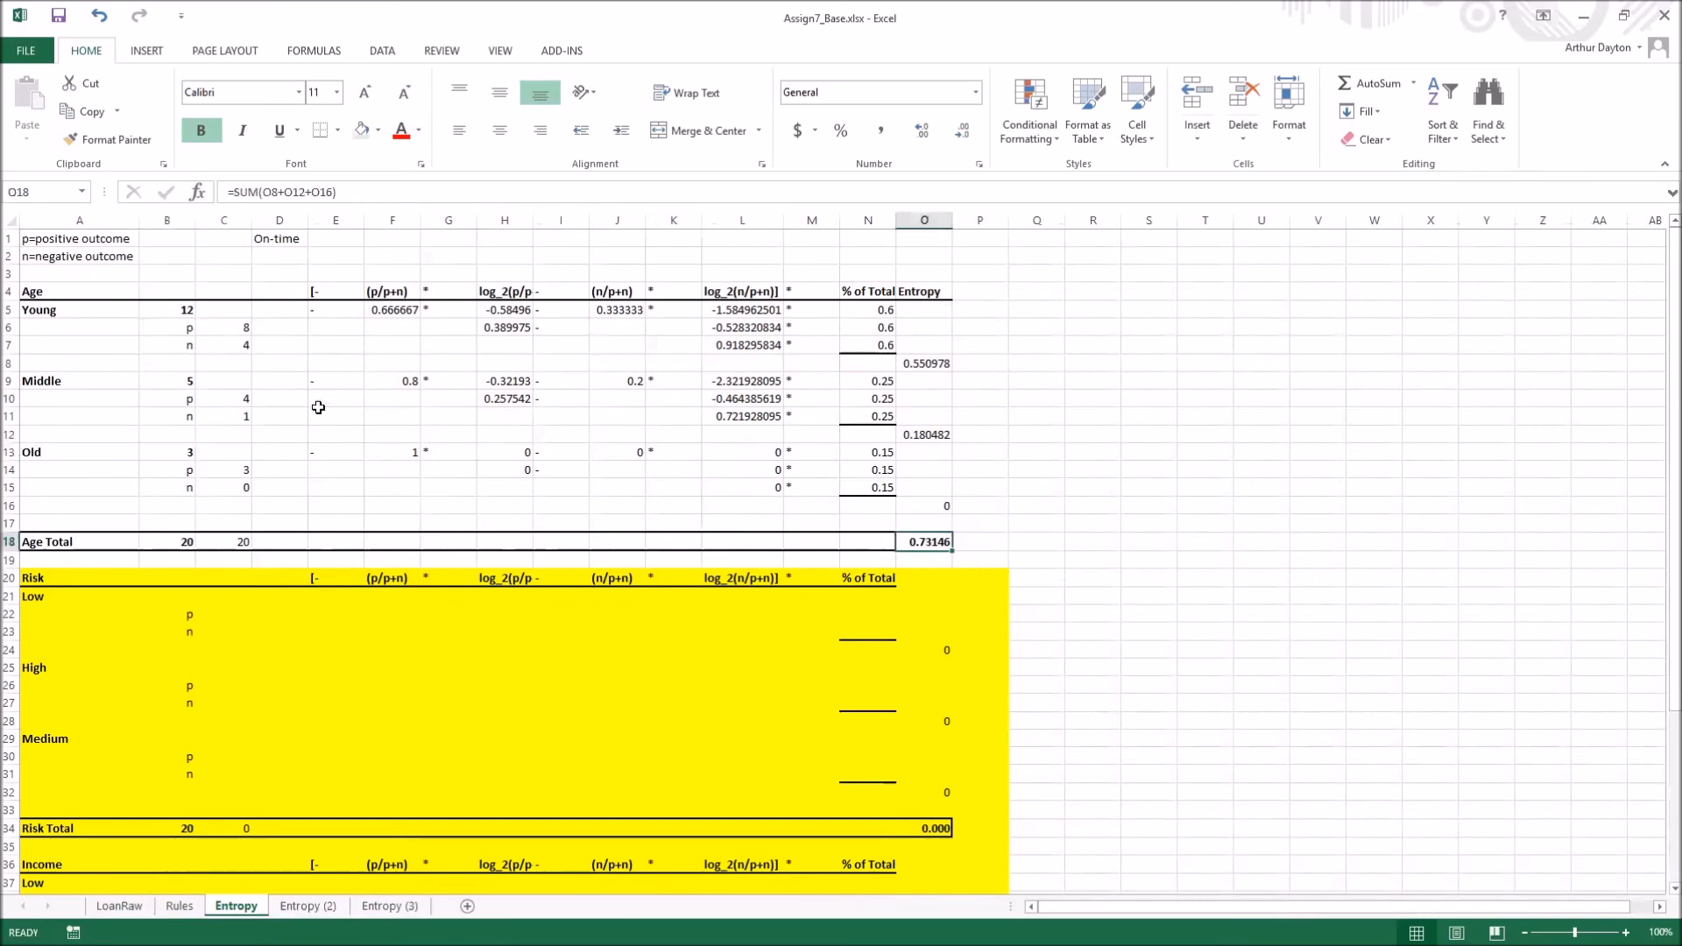
{"action": "left_click_drag", "start_coordinate": [41, 285], "coordinate": [942, 542]}
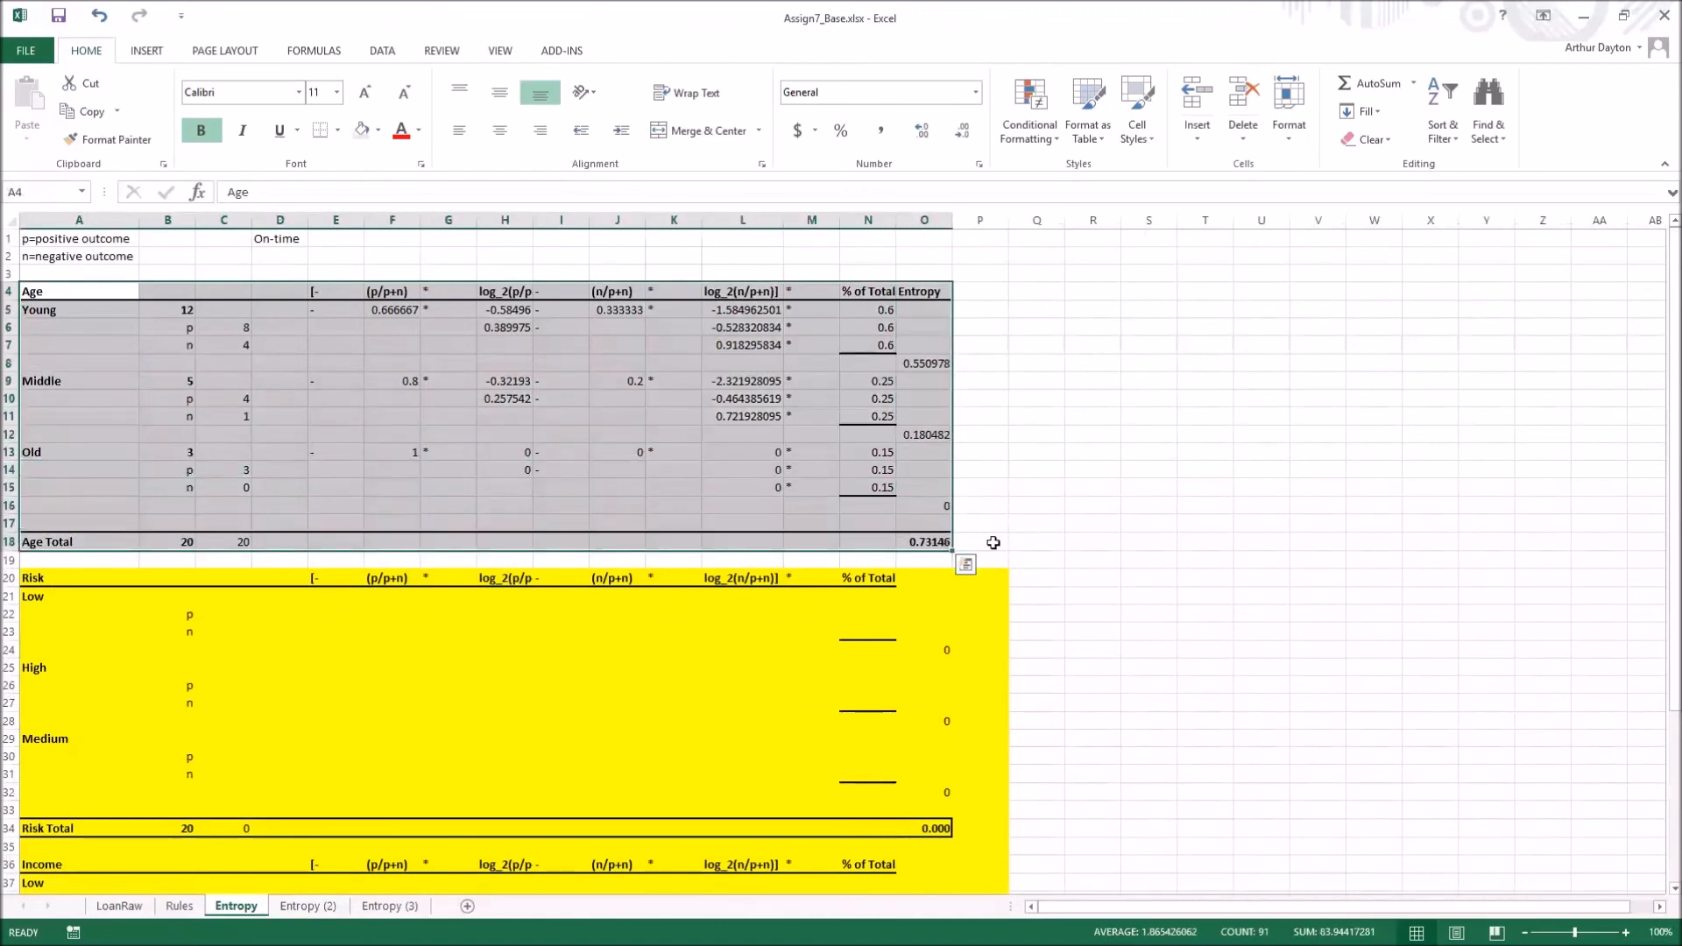
{"action": "scroll", "coordinate": [1265, 537], "scroll_direction": "down", "scroll_amount": 6}
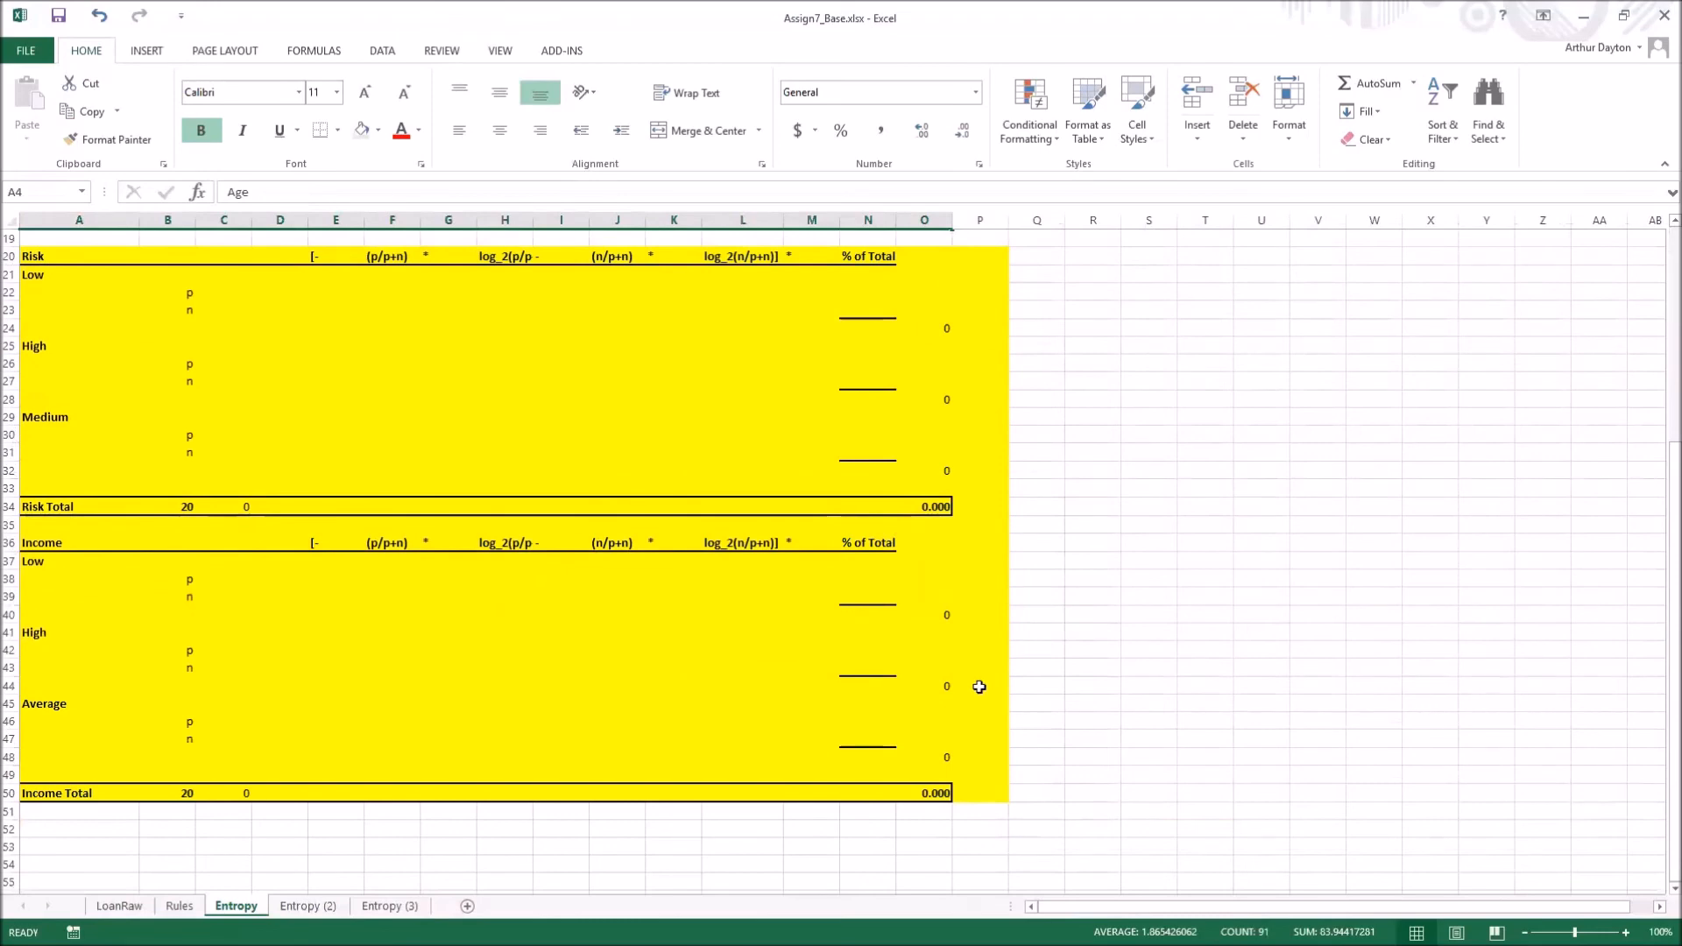
{"action": "scroll", "coordinate": [980, 683], "scroll_direction": "up", "scroll_amount": 6}
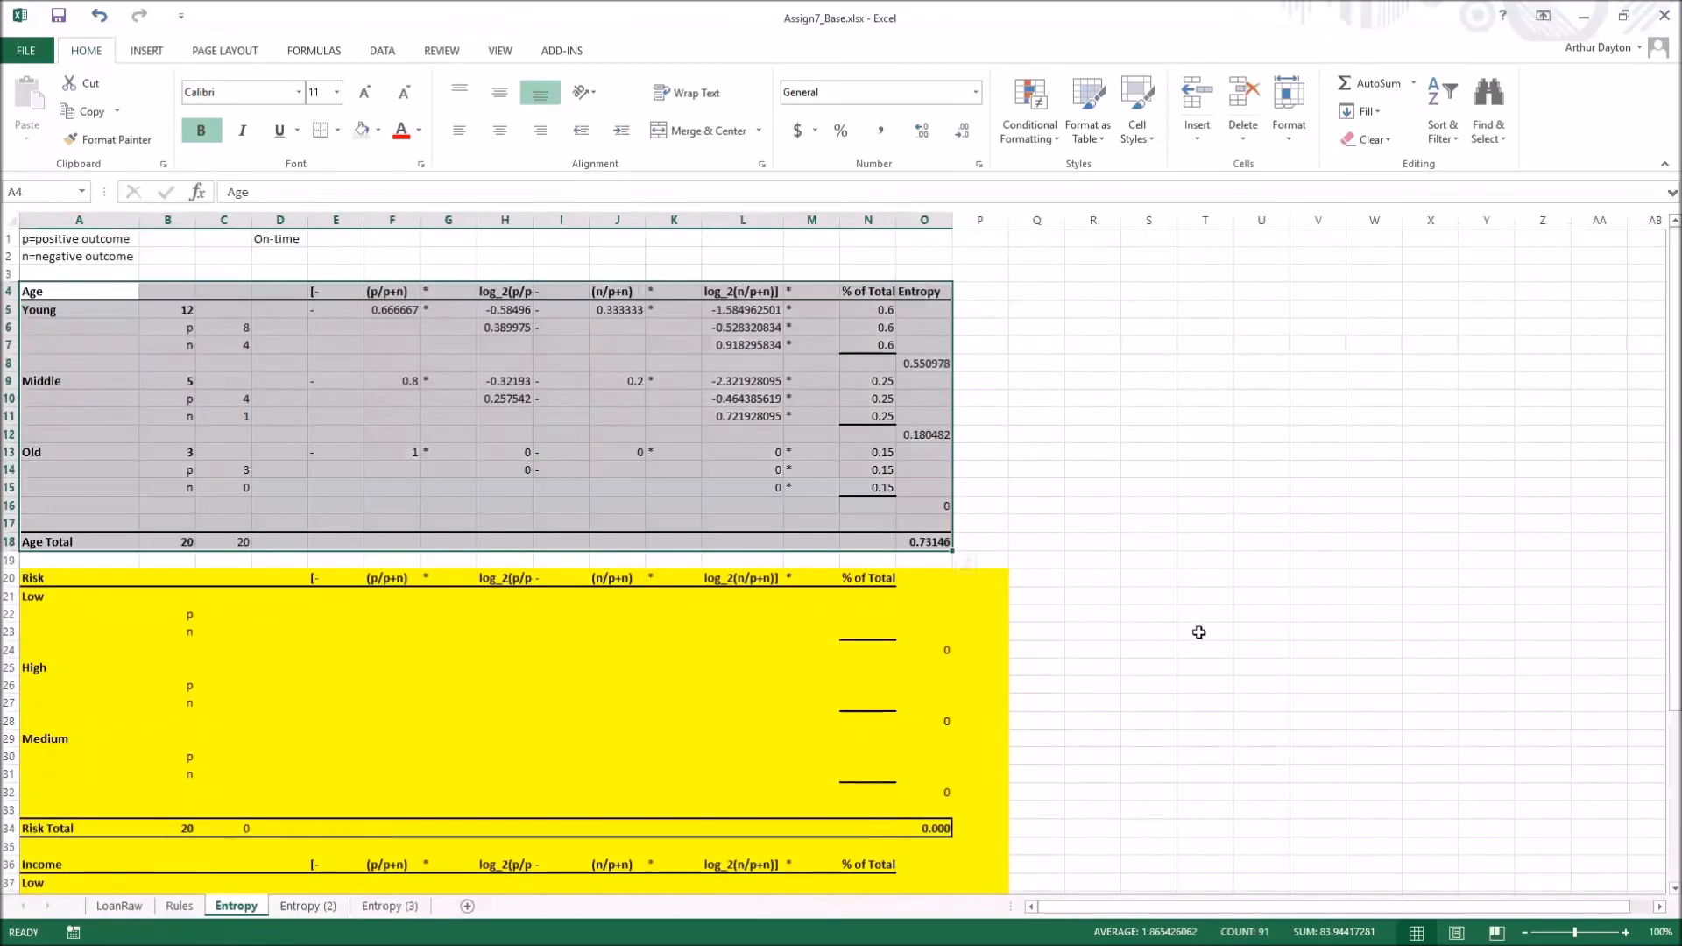
Examine each range and criterion in the COUNTIFS formula for the Young count in B5, leaving the formula unchanged
{"action": "left_click", "coordinate": [164, 310]}
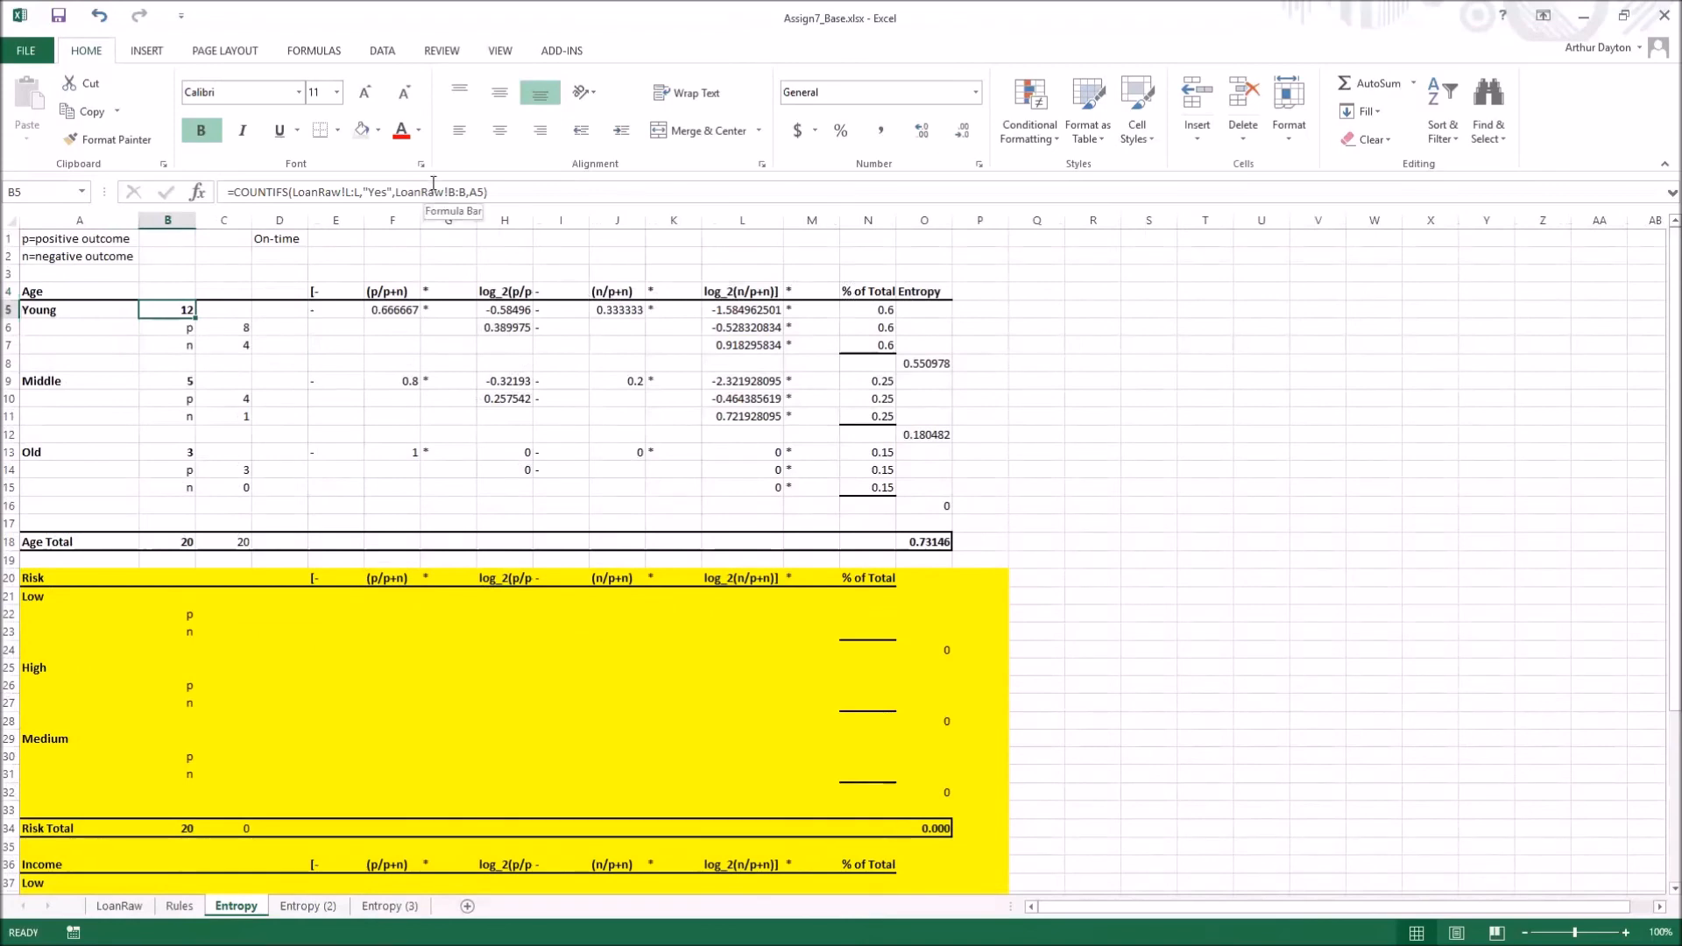
{"action": "left_click", "coordinate": [409, 188]}
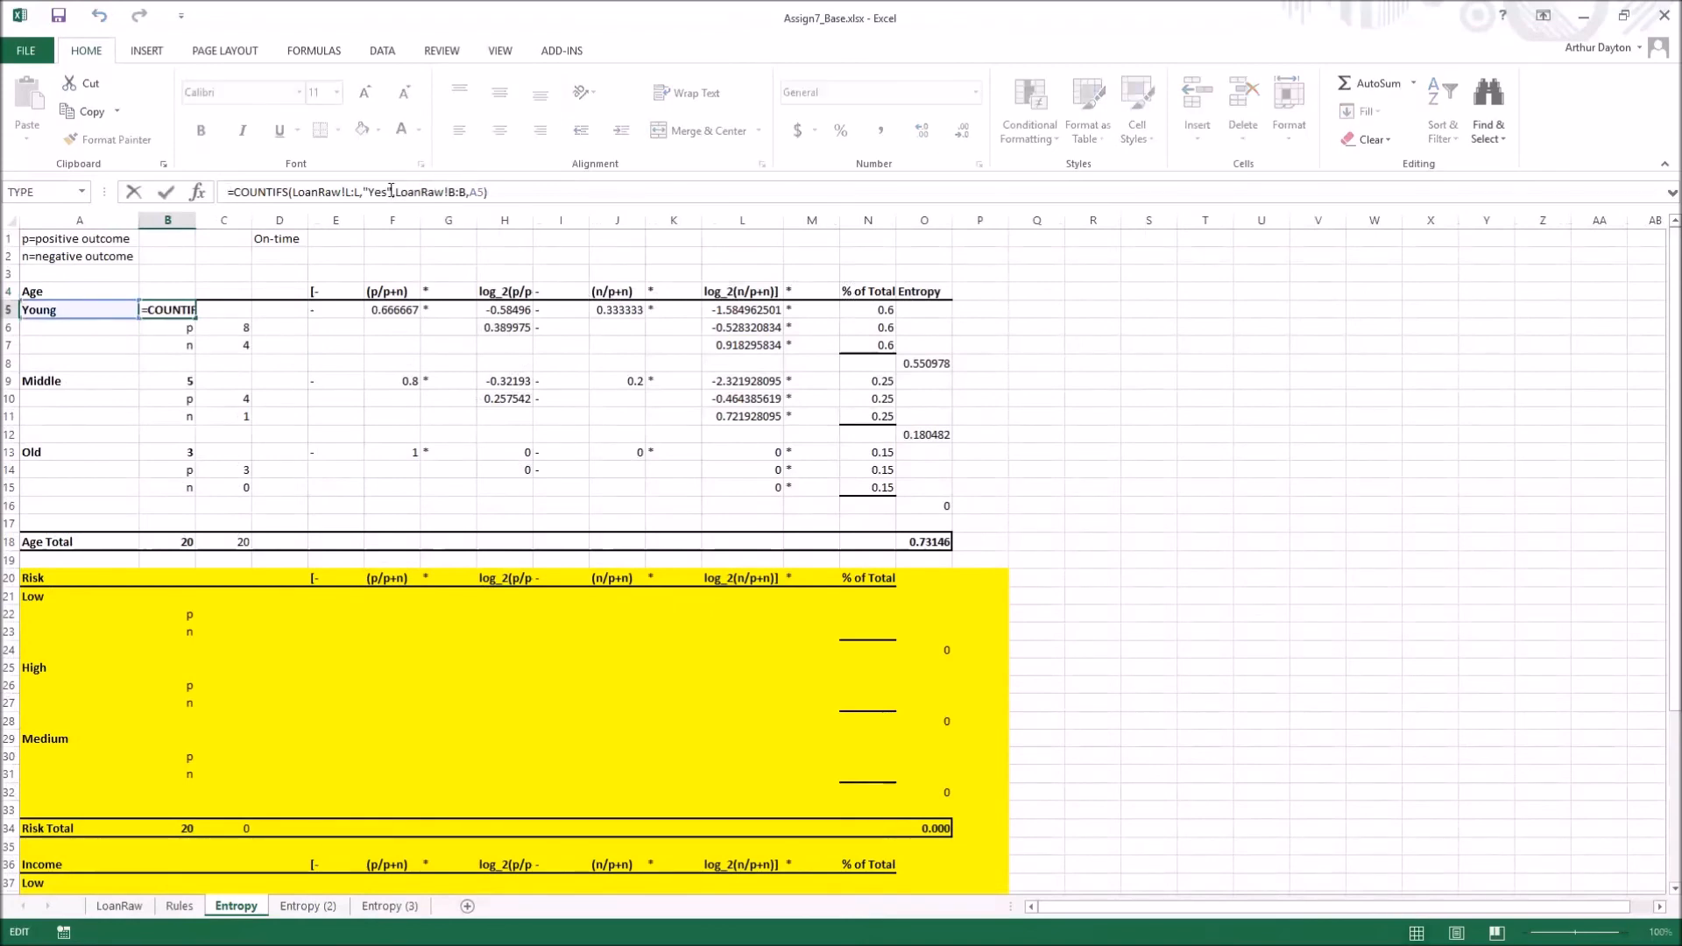
{"action": "left_click_drag", "start_coordinate": [390, 190], "coordinate": [228, 191]}
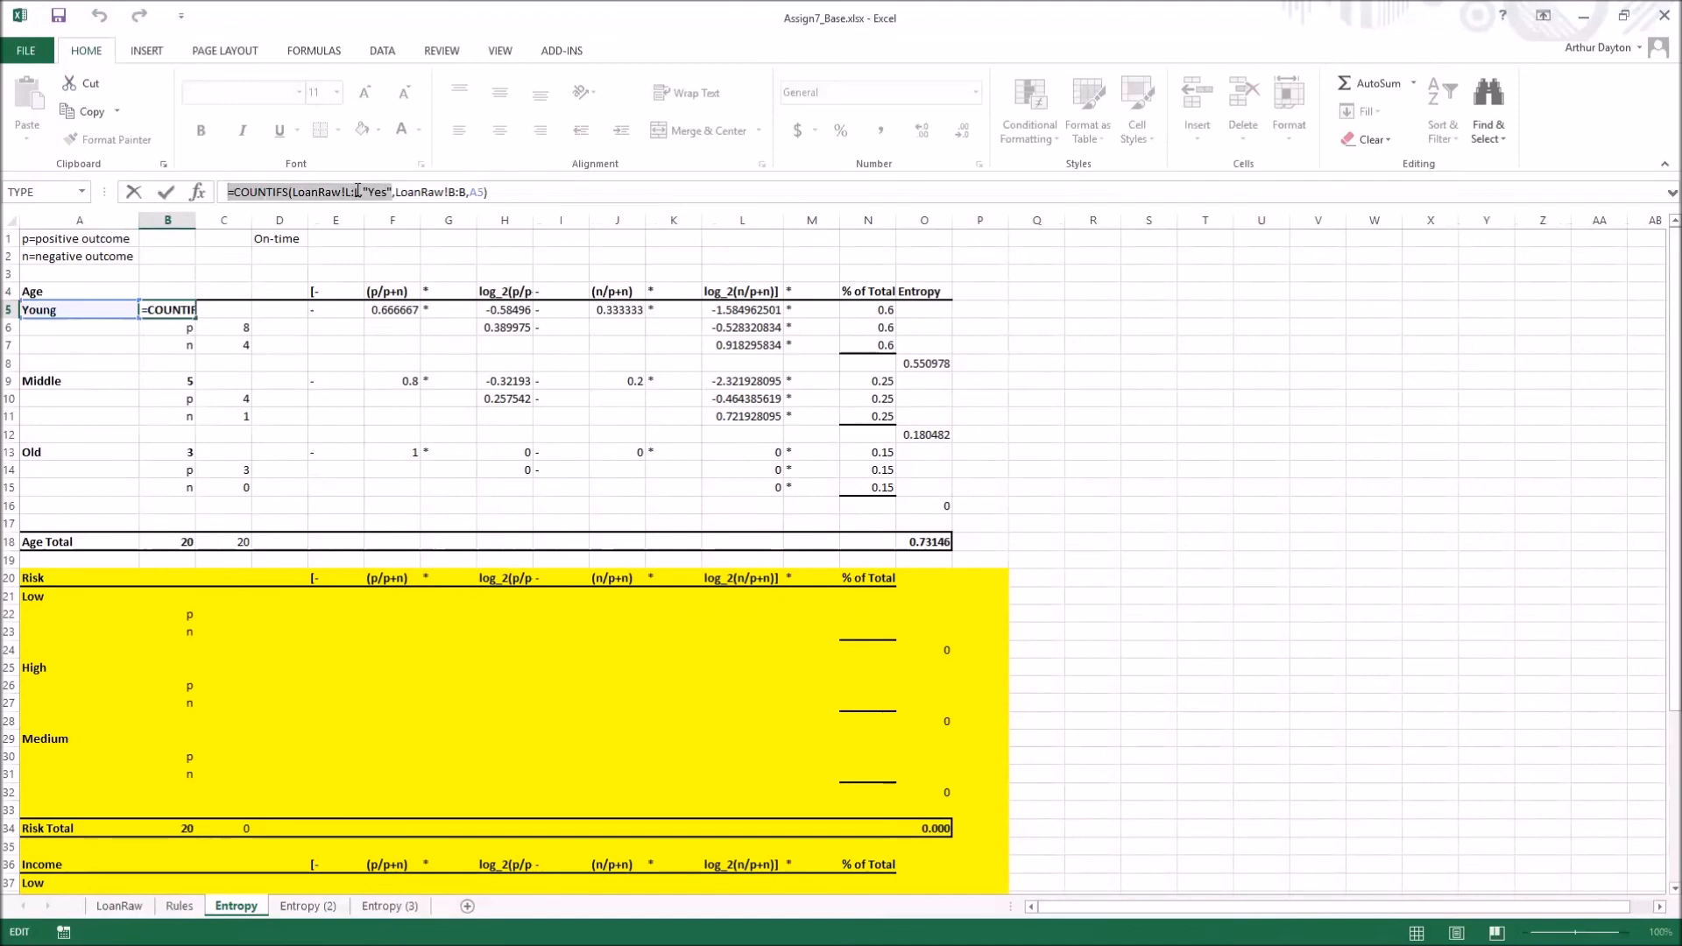
{"action": "double_click", "coordinate": [359, 191]}
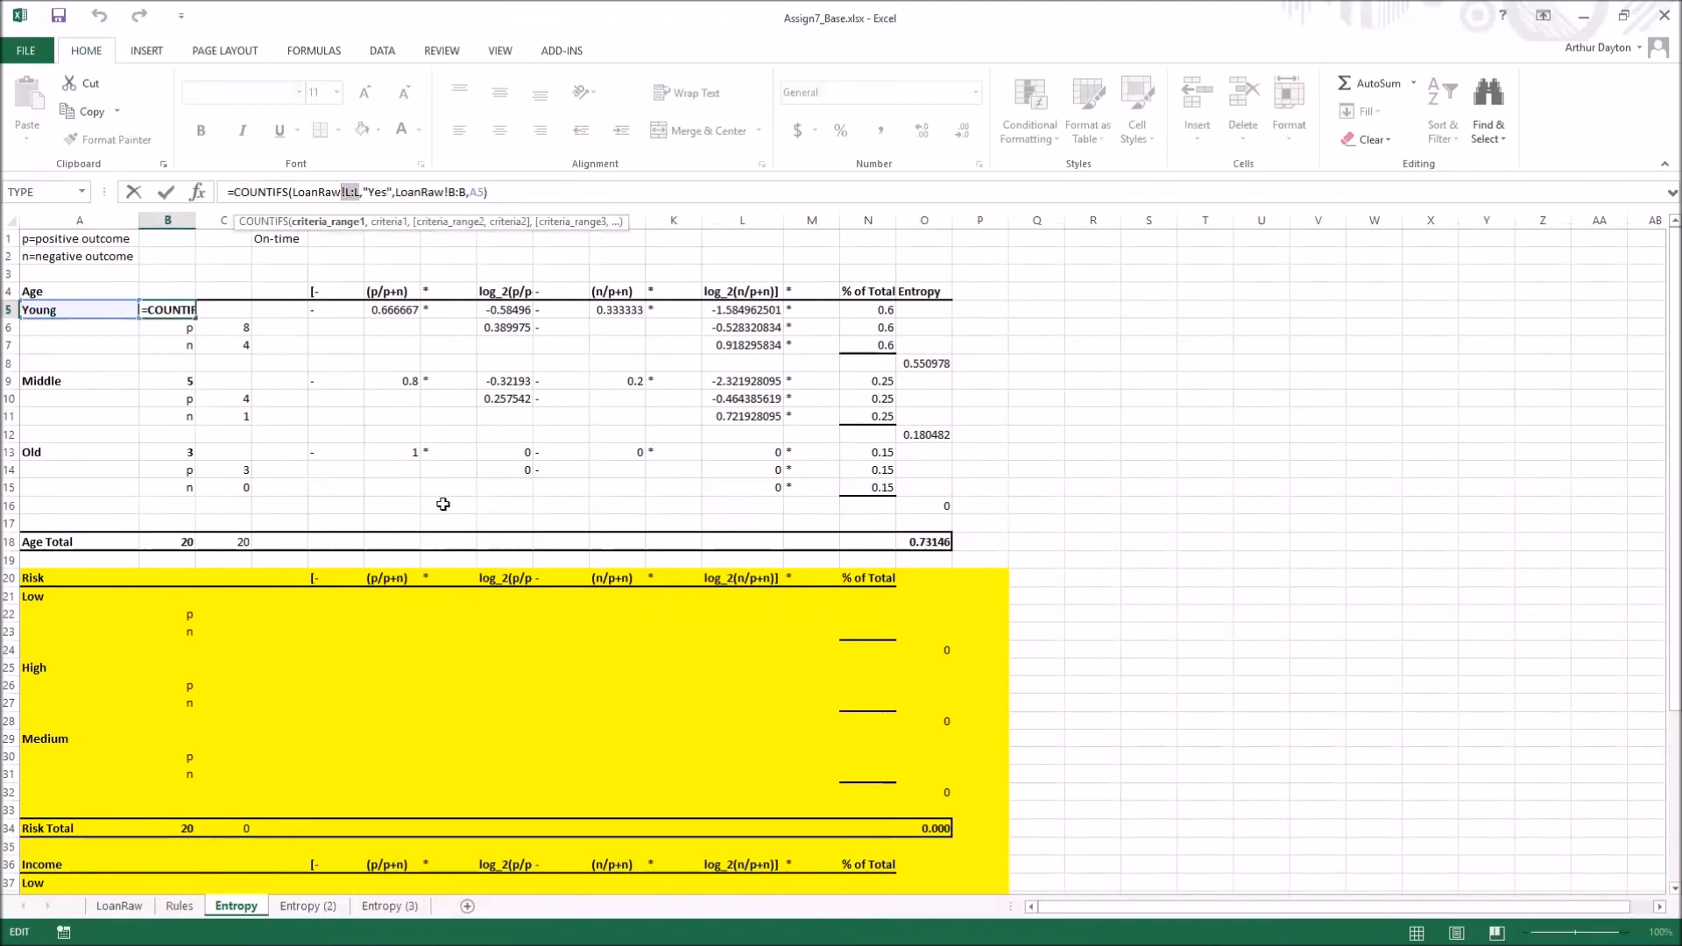
{"action": "key", "text": "Home"}
{"action": "left_click_drag", "start_coordinate": [467, 191], "coordinate": [395, 191]}
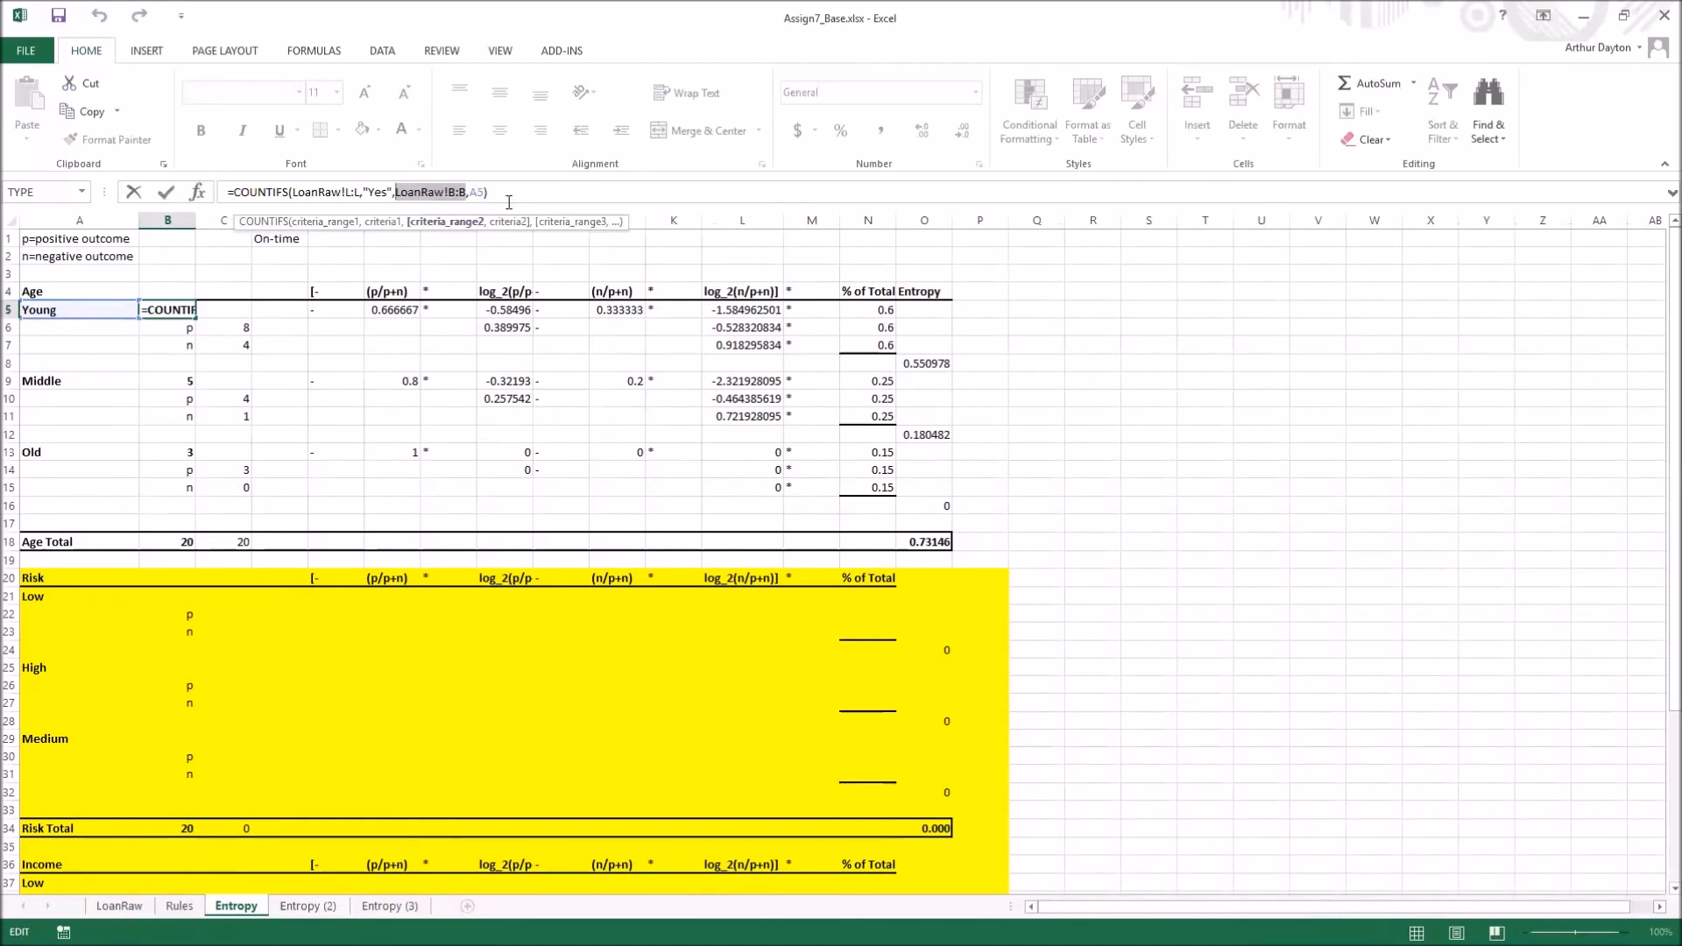
{"action": "double_click", "coordinate": [478, 191]}
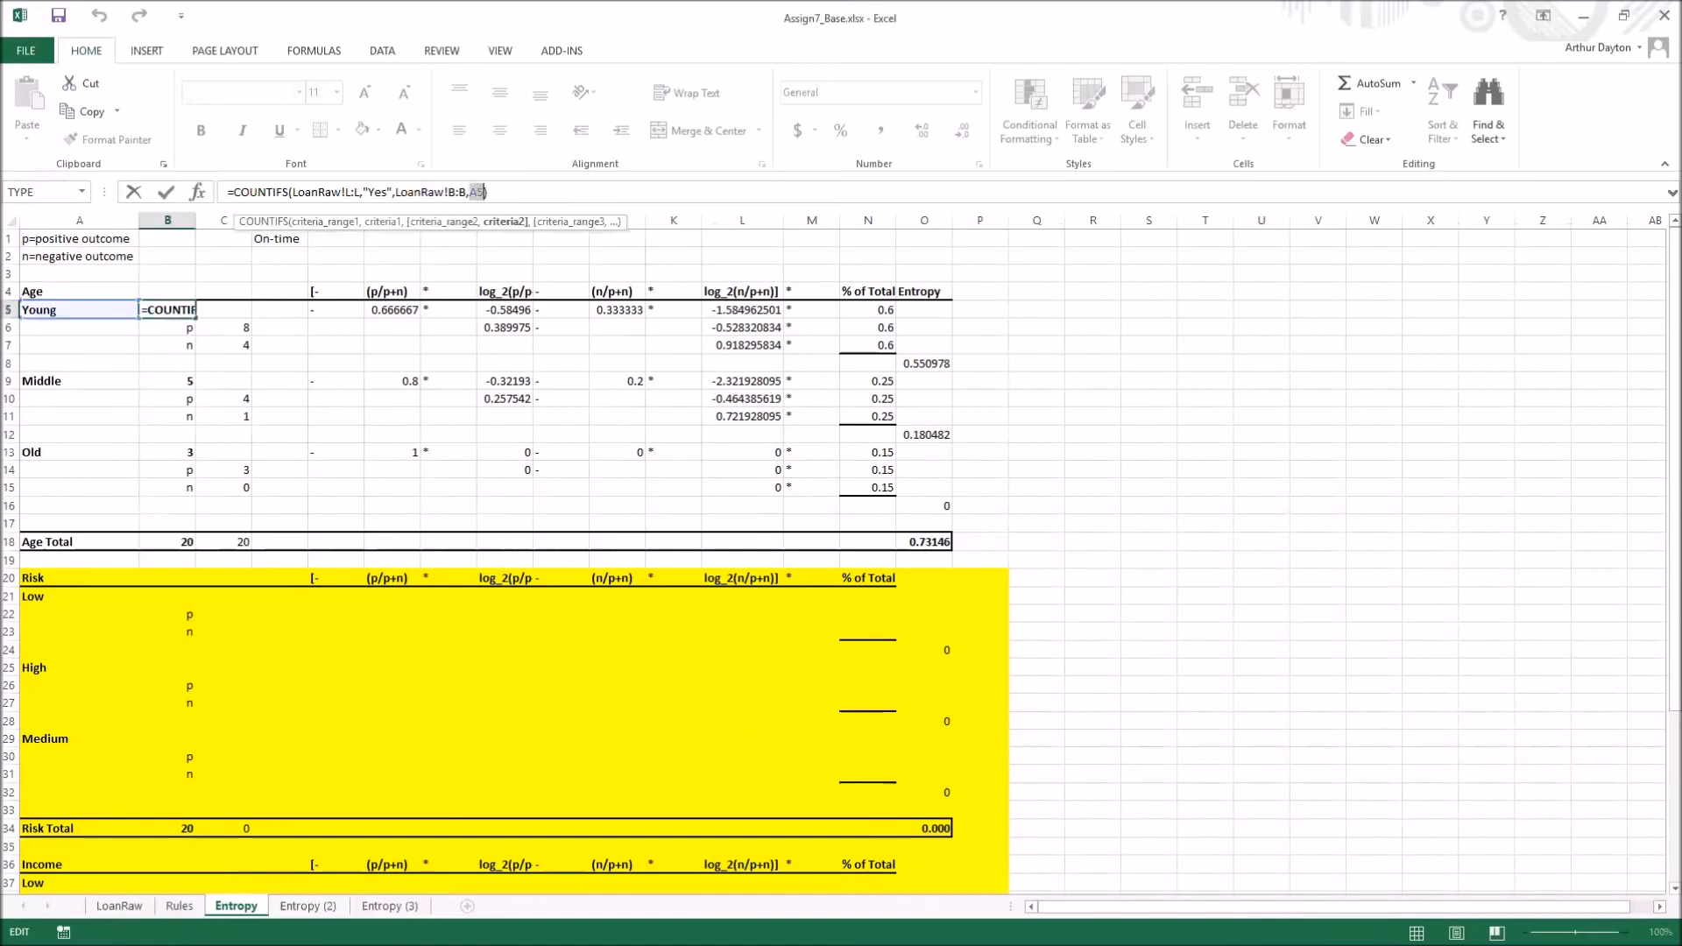
{"action": "left_click", "coordinate": [120, 907]}
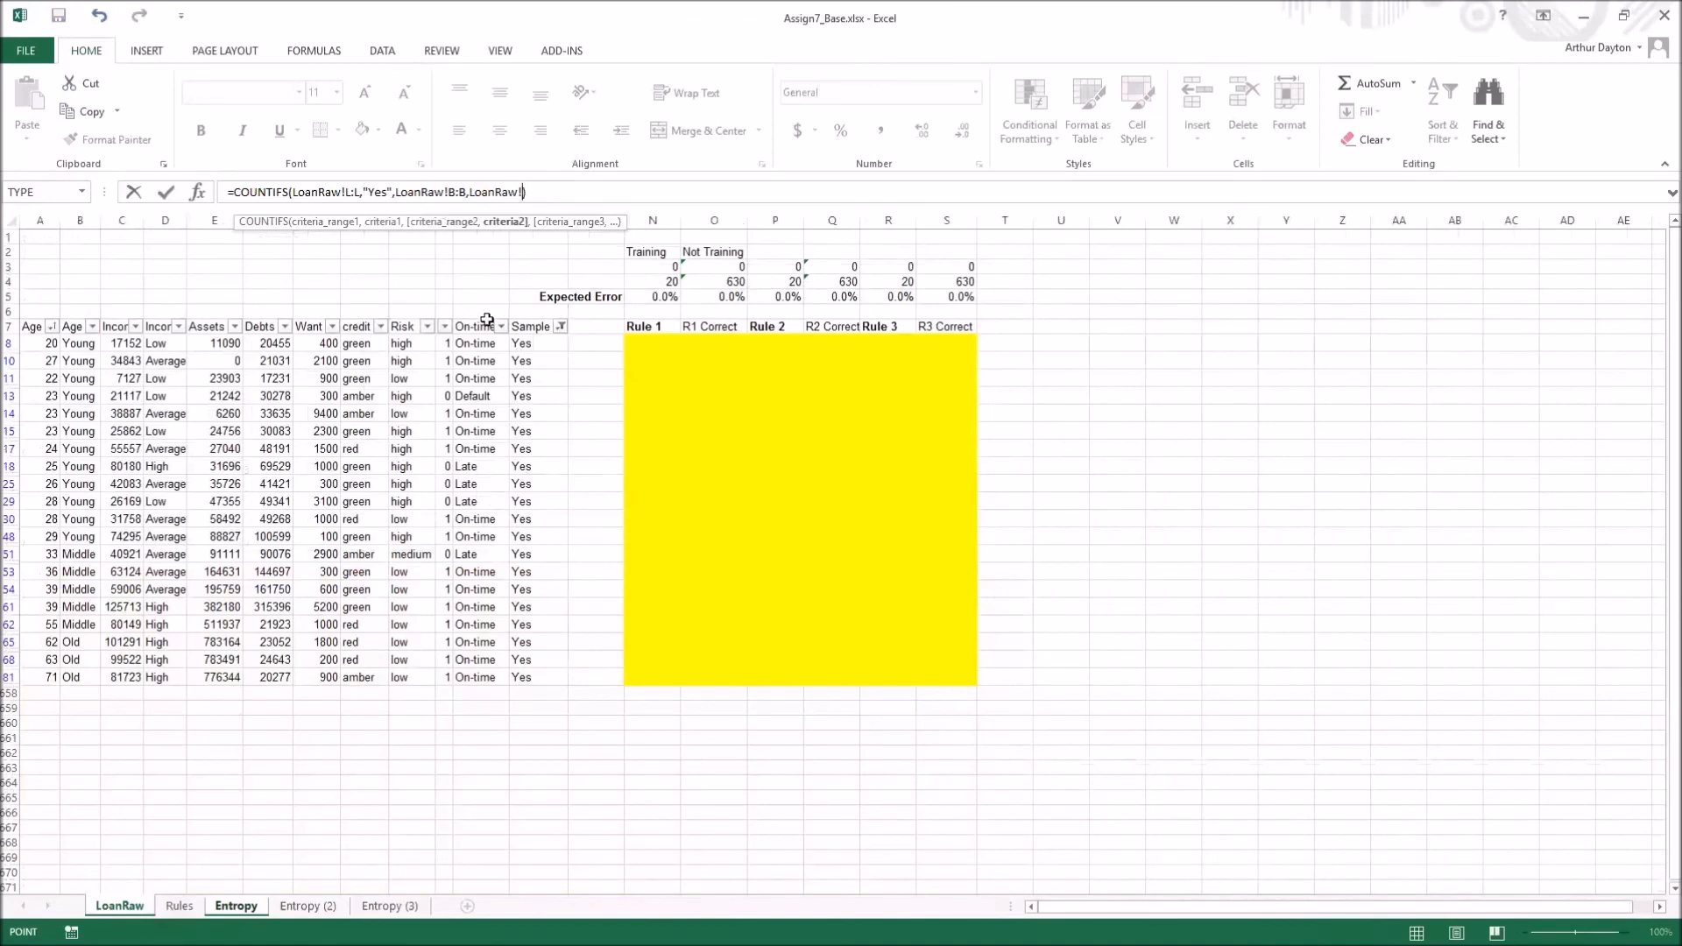
{"action": "left_click", "coordinate": [317, 267]}
{"action": "key", "text": "Escape"}
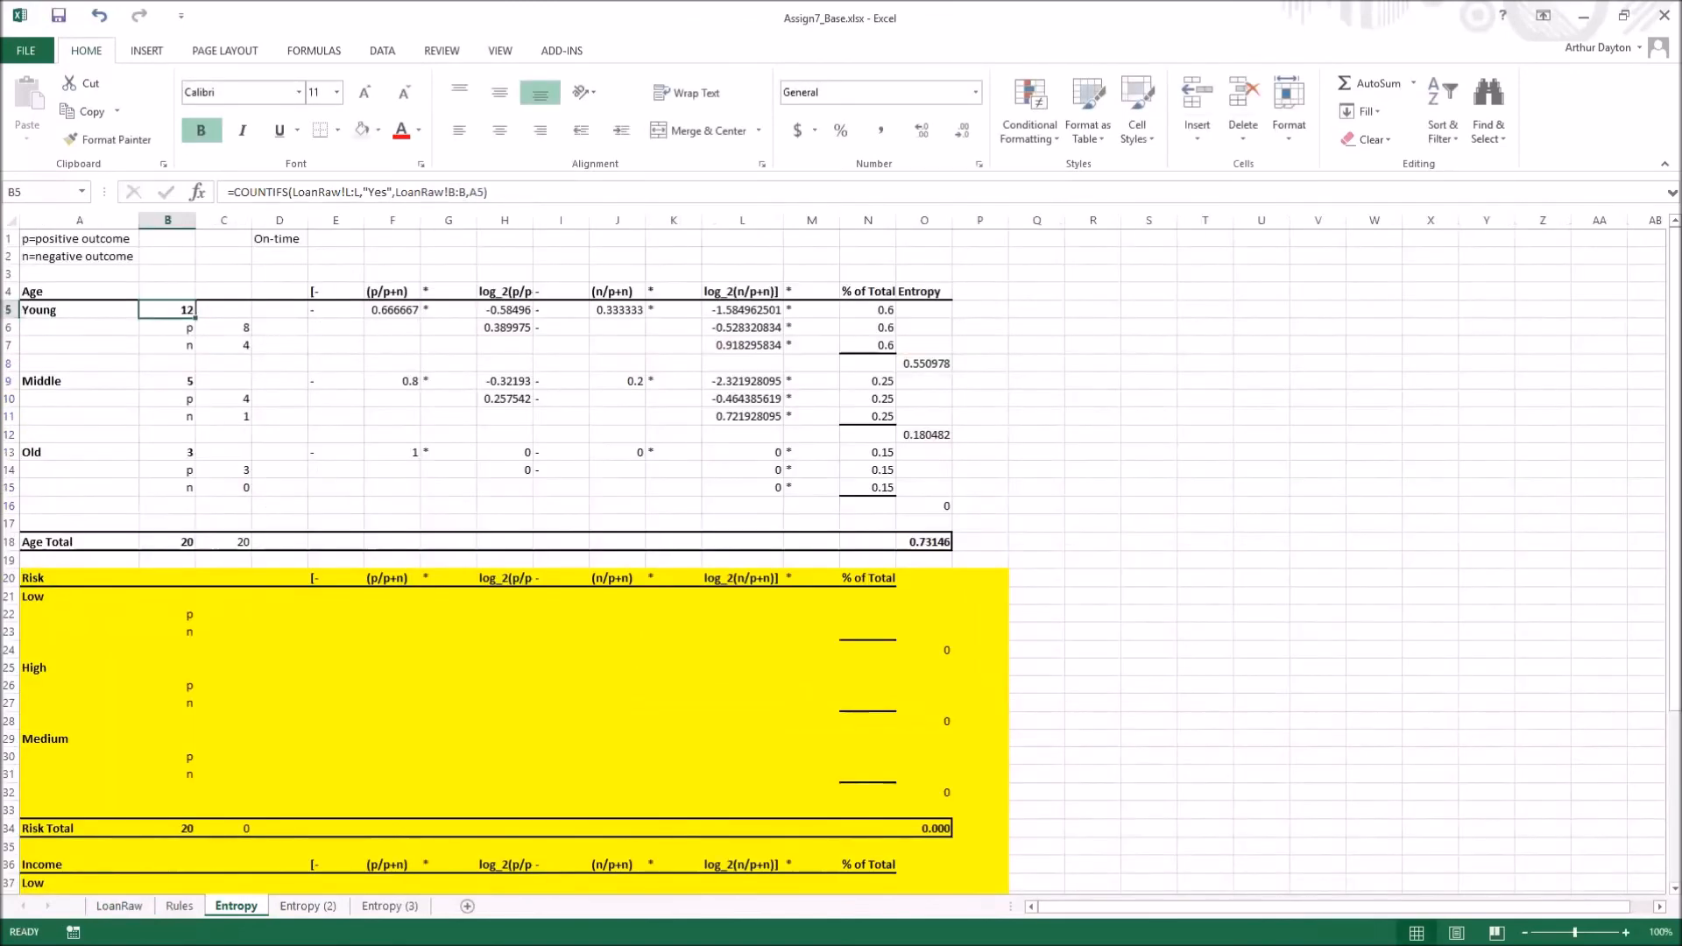
Review the LoanRaw columns used as criteria ranges: Sample (L), Age Cat (B), Income Cat (D) and Risk (I)
{"action": "left_click", "coordinate": [120, 907]}
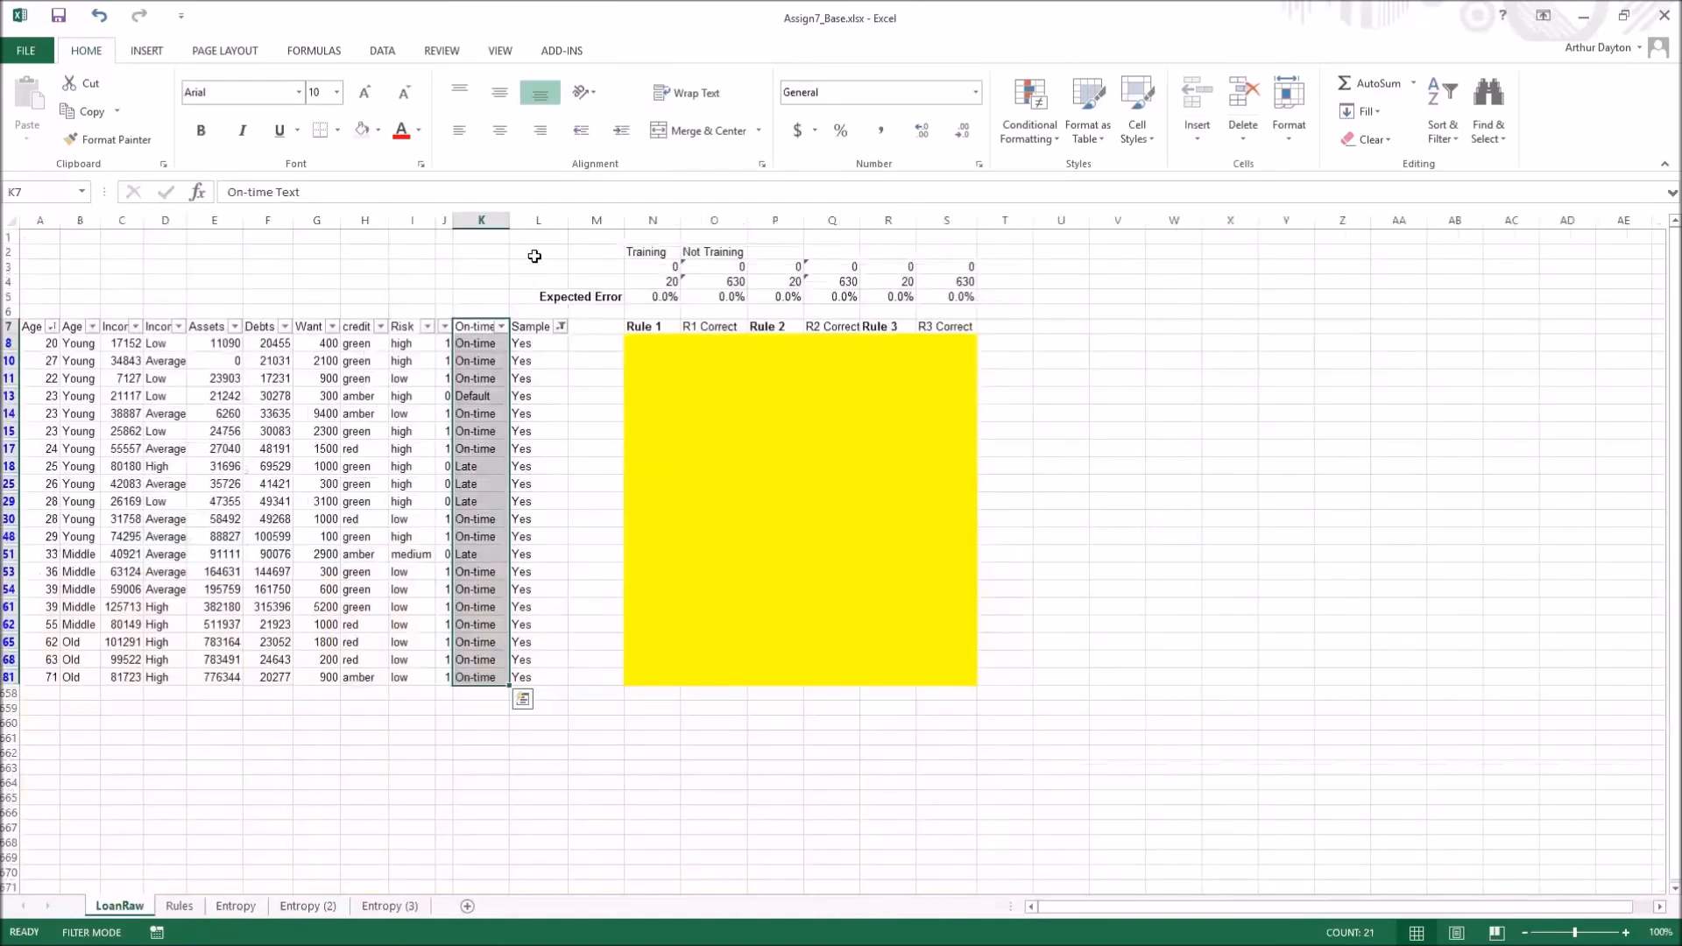
{"action": "left_click", "coordinate": [539, 220]}
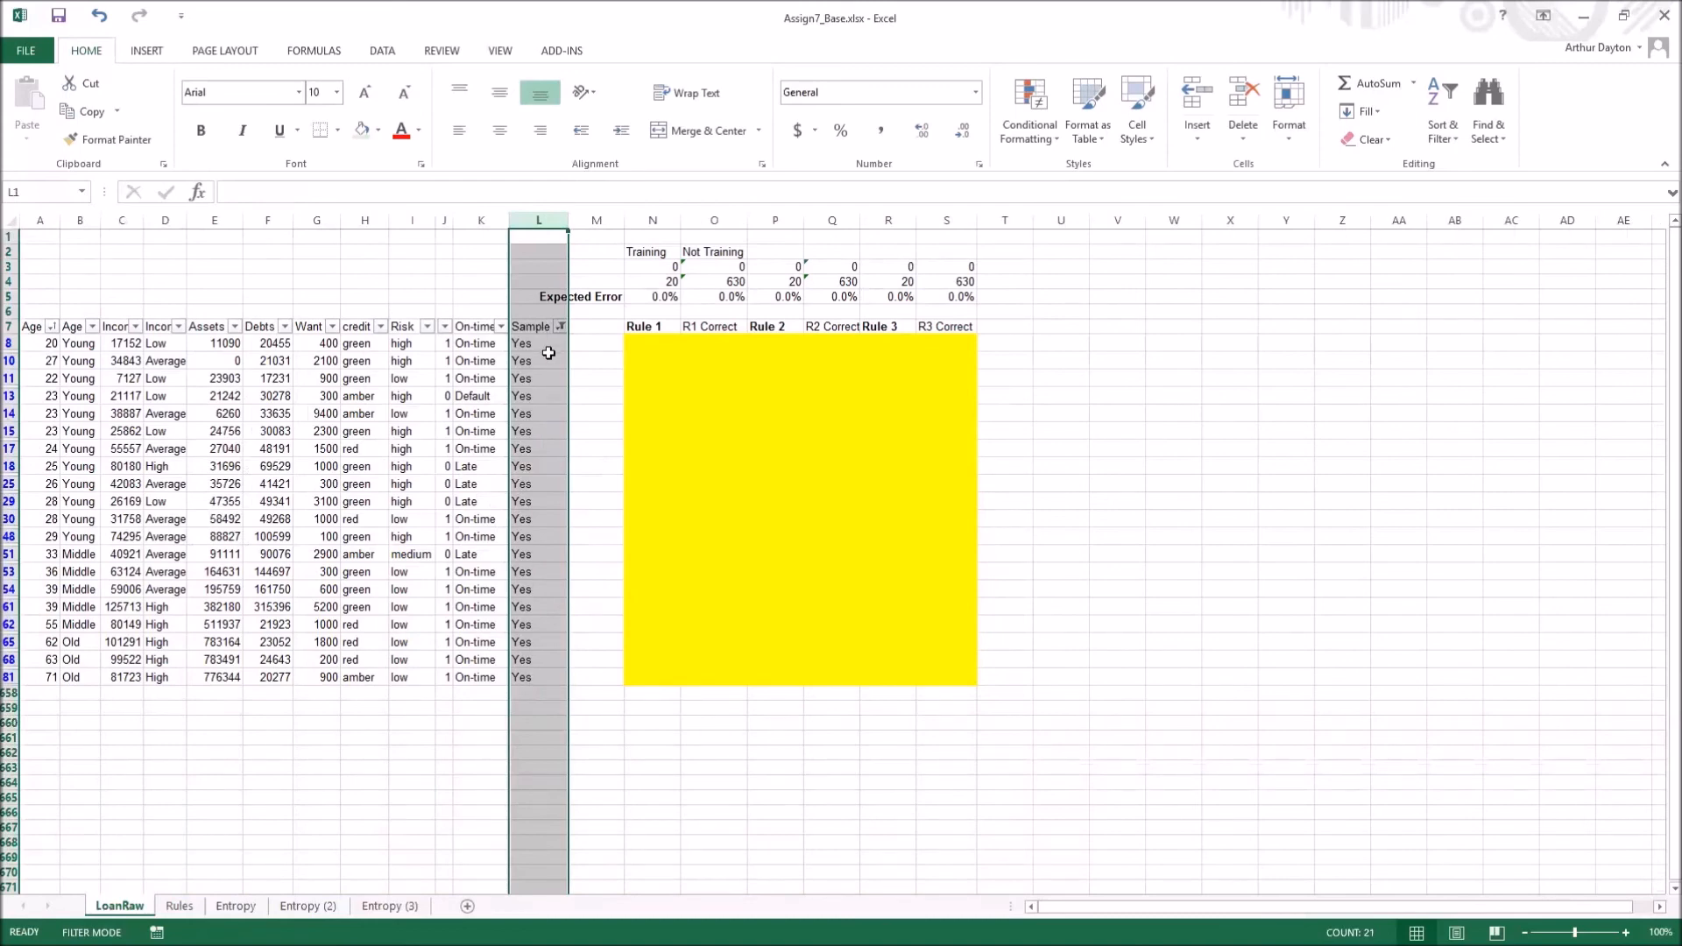
{"action": "left_click", "coordinate": [85, 220]}
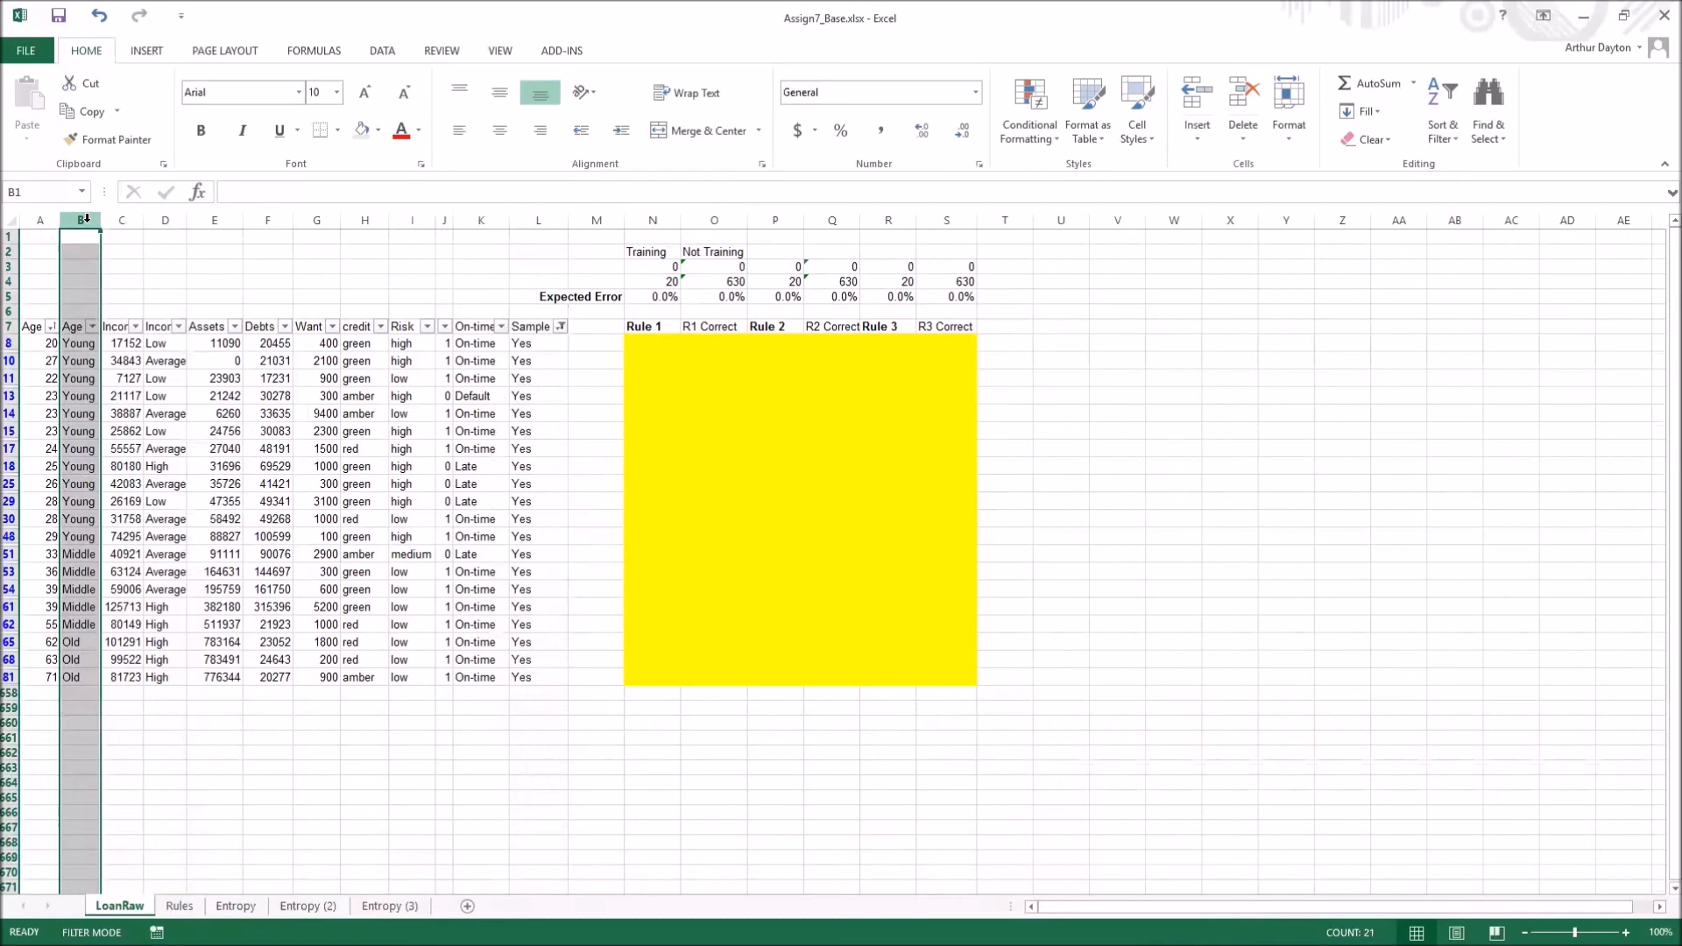
{"action": "left_click", "coordinate": [167, 220]}
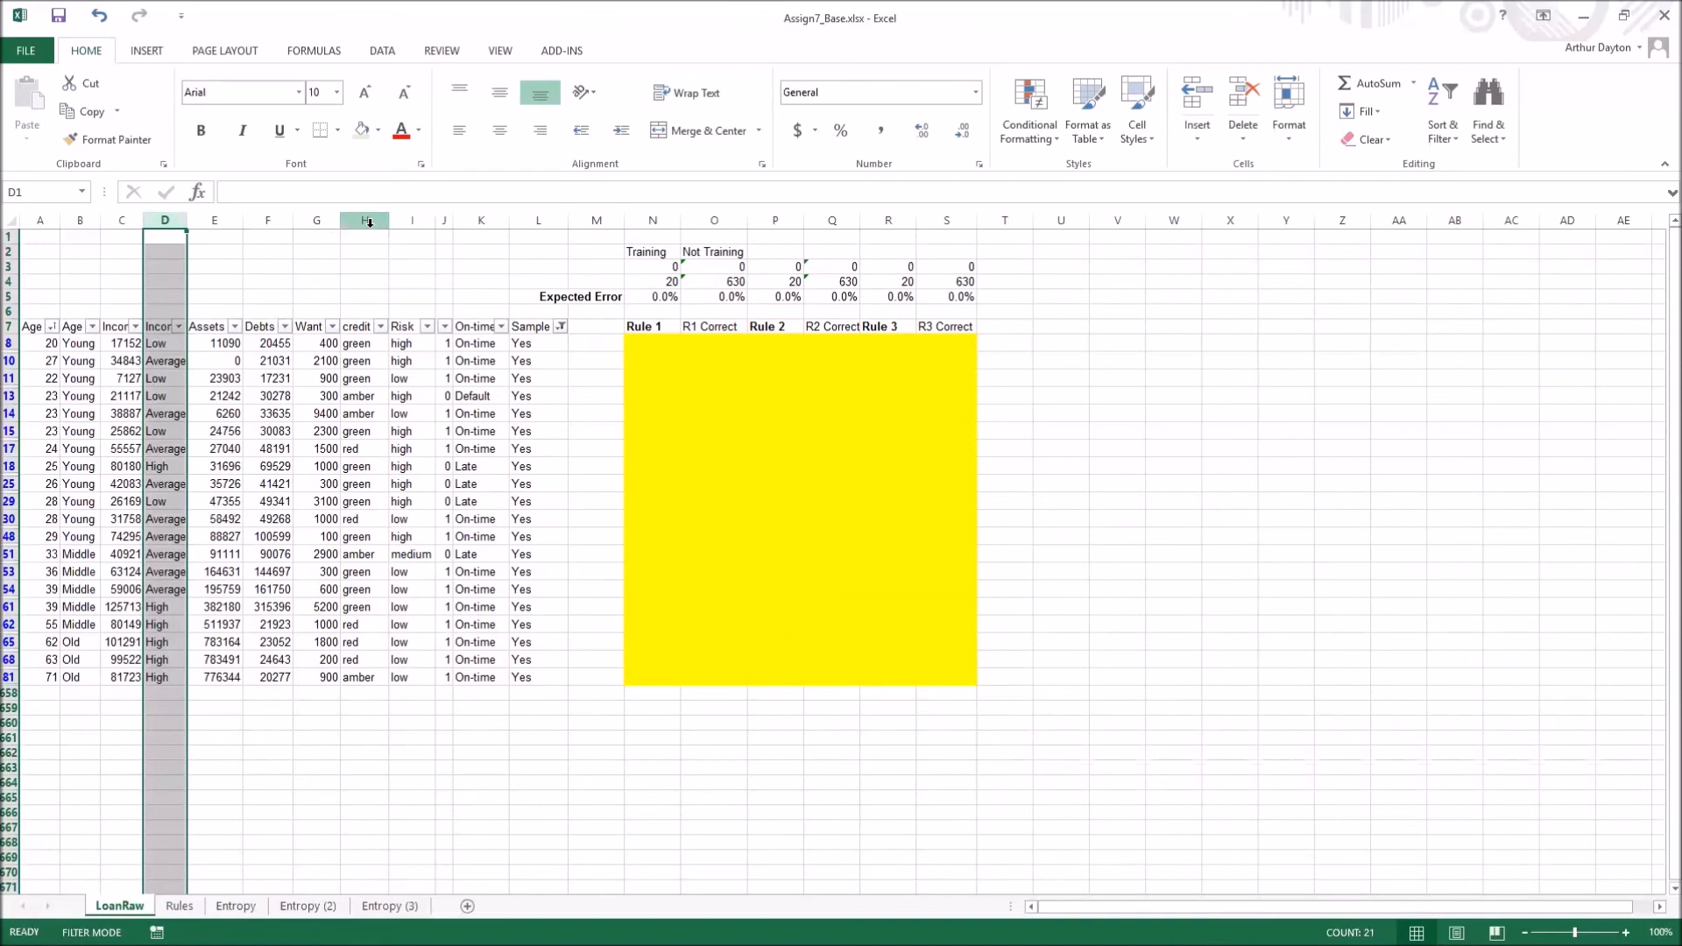
{"action": "left_click", "coordinate": [411, 220]}
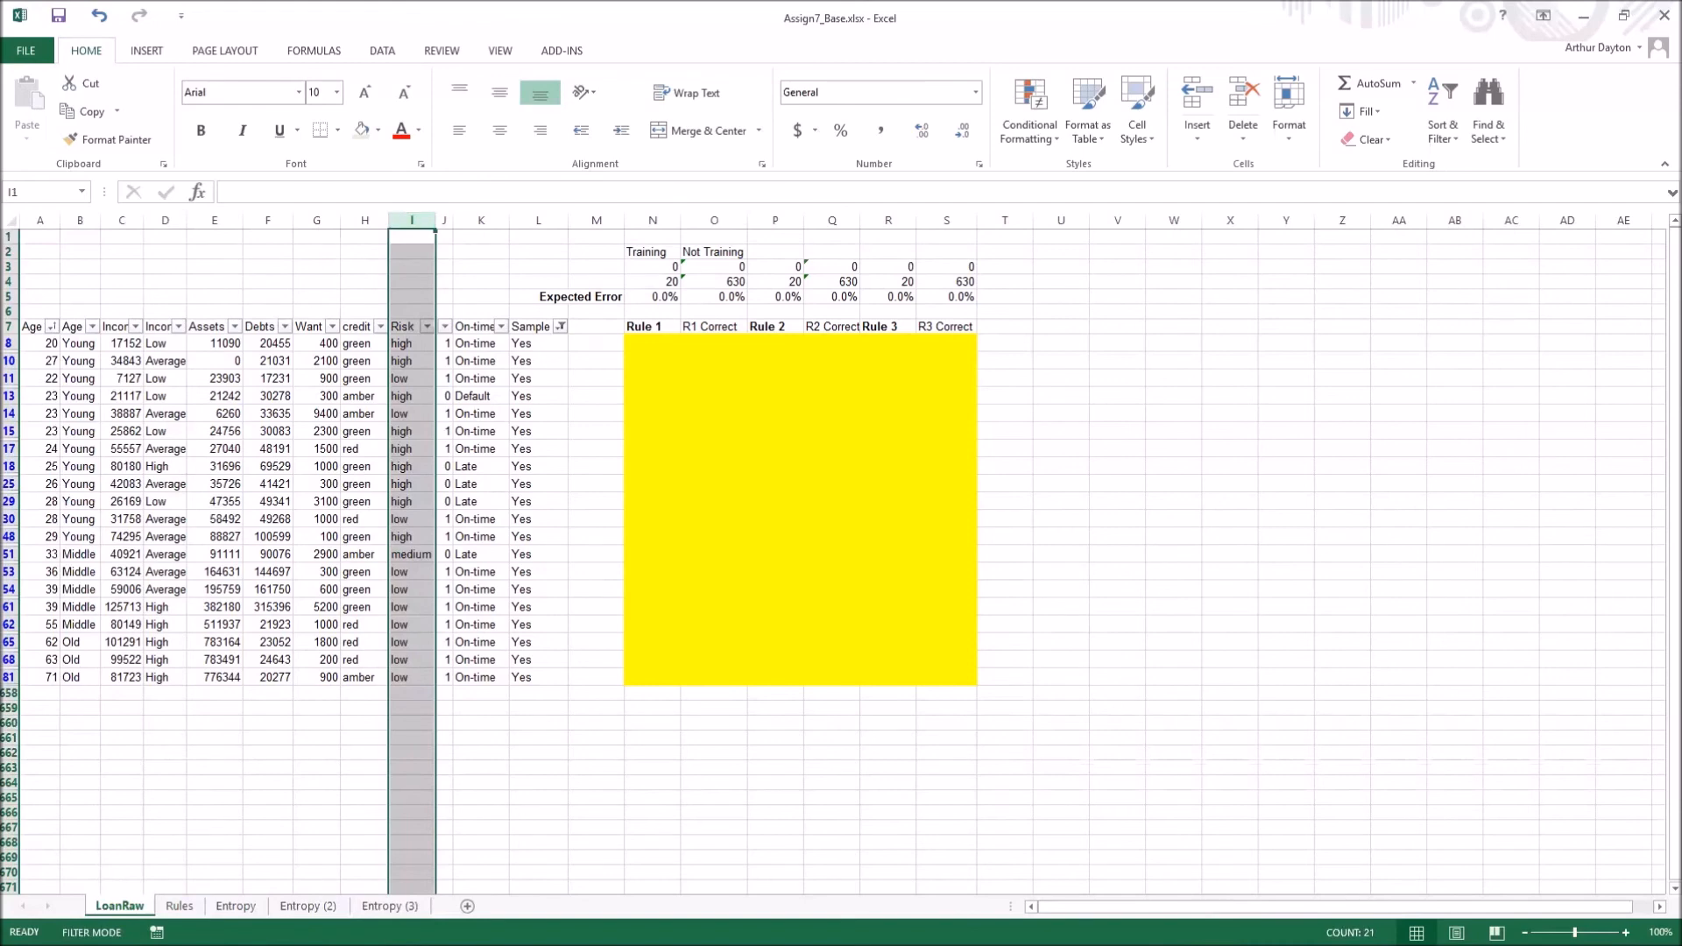
Return to the Entropy sheet and inspect the COUNTIFS function in B5, keeping the formula as it is
{"action": "left_click", "coordinate": [252, 908]}
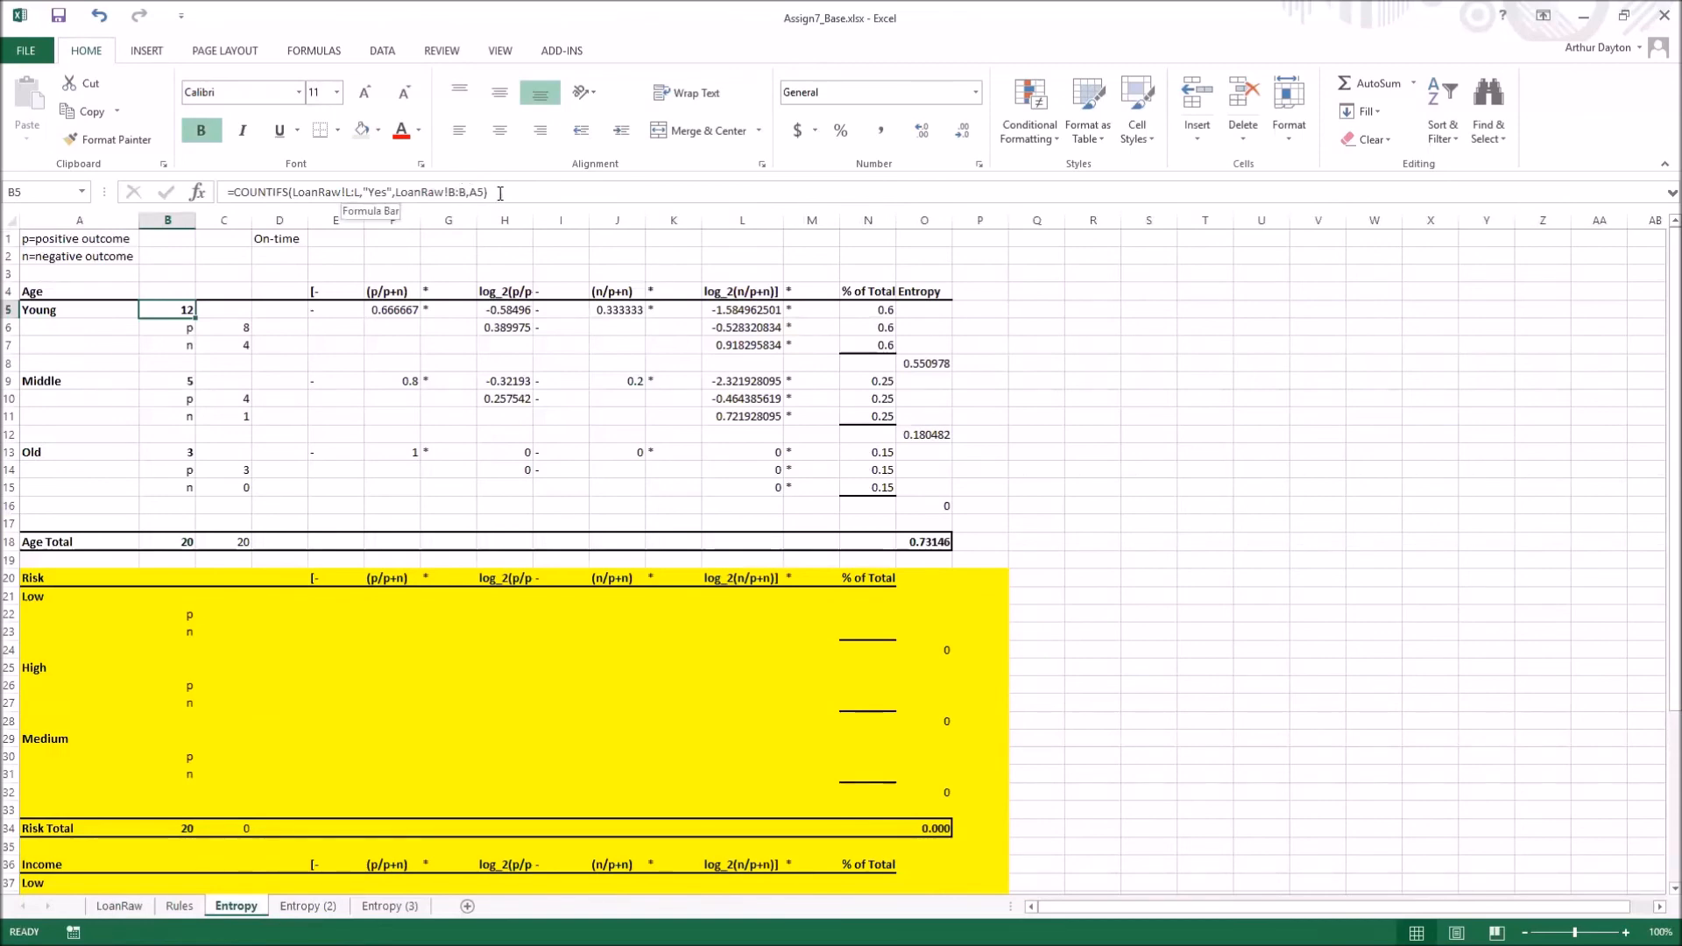
{"action": "double_click", "coordinate": [245, 192]}
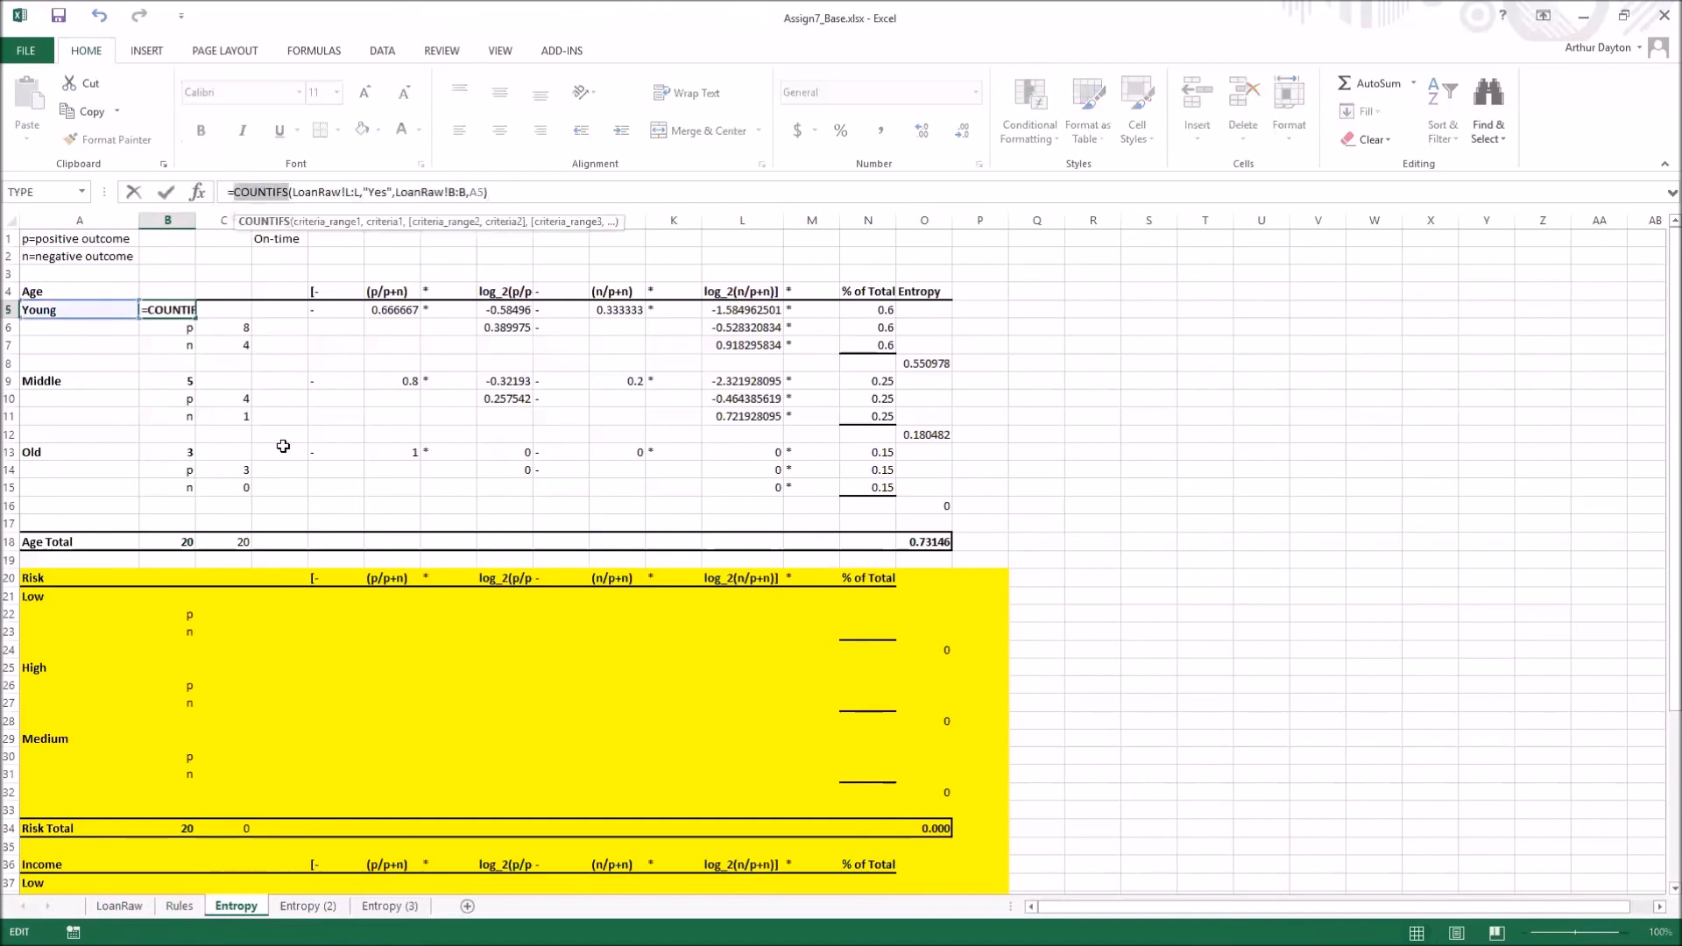
{"action": "key", "text": "Return"}
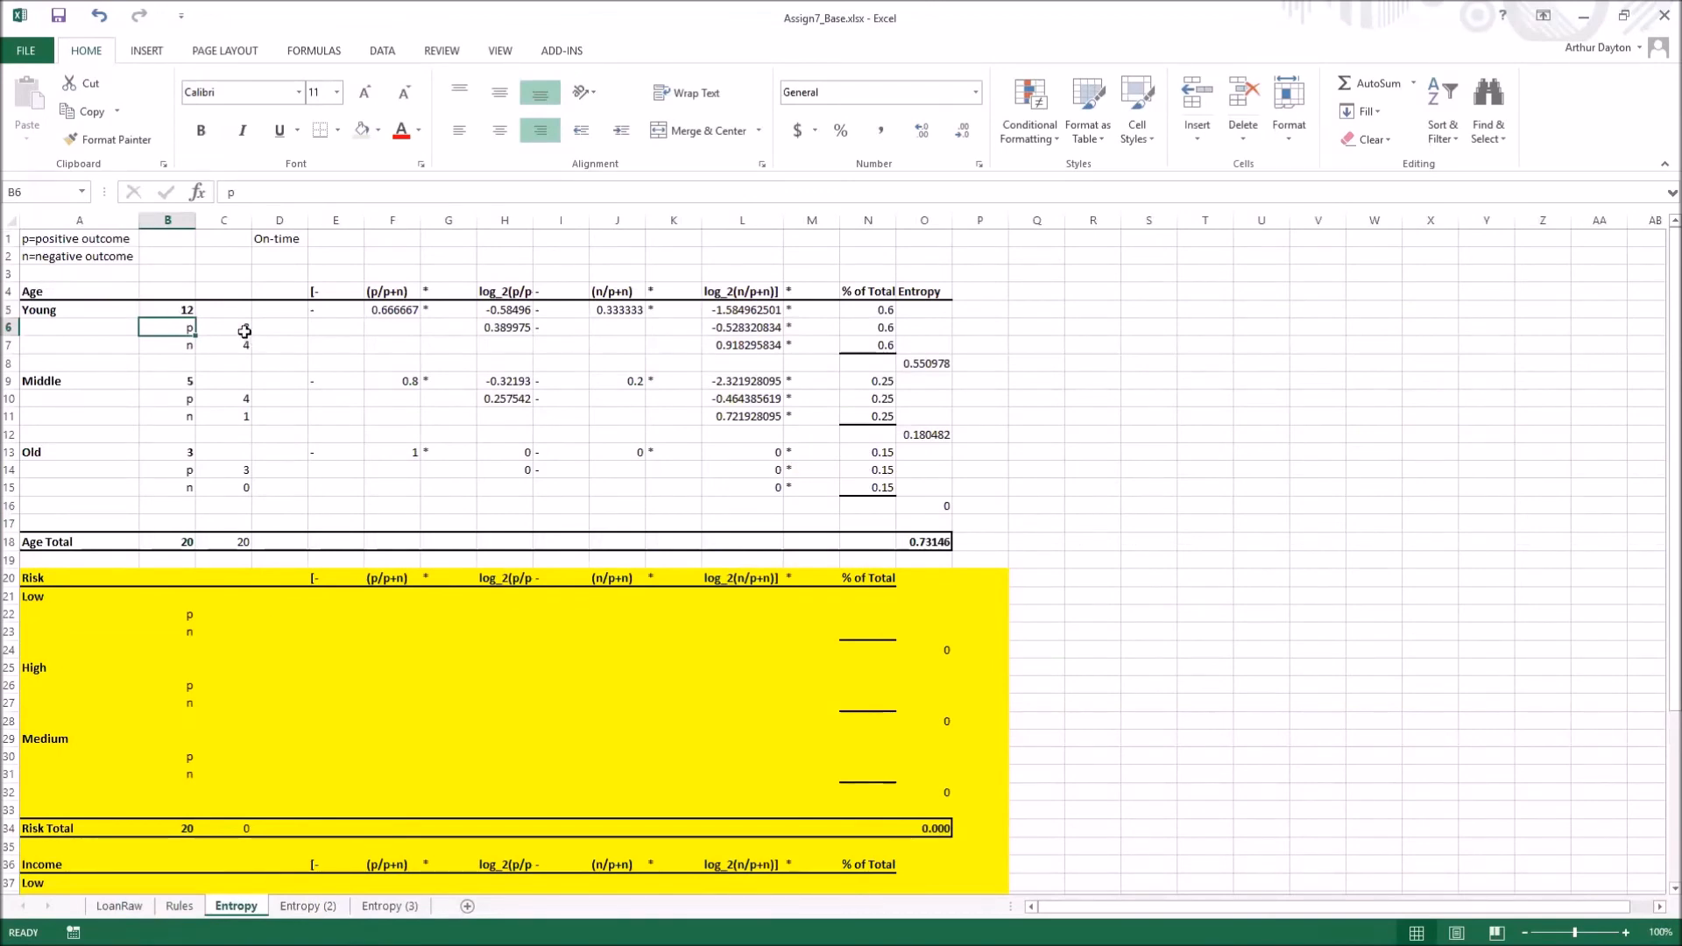
Examine the Young p and n counts in C6 and C7, including C6's LoanRaw!K:K,$D$1 criterion and the positive-outcome label
{"action": "left_click", "coordinate": [233, 331]}
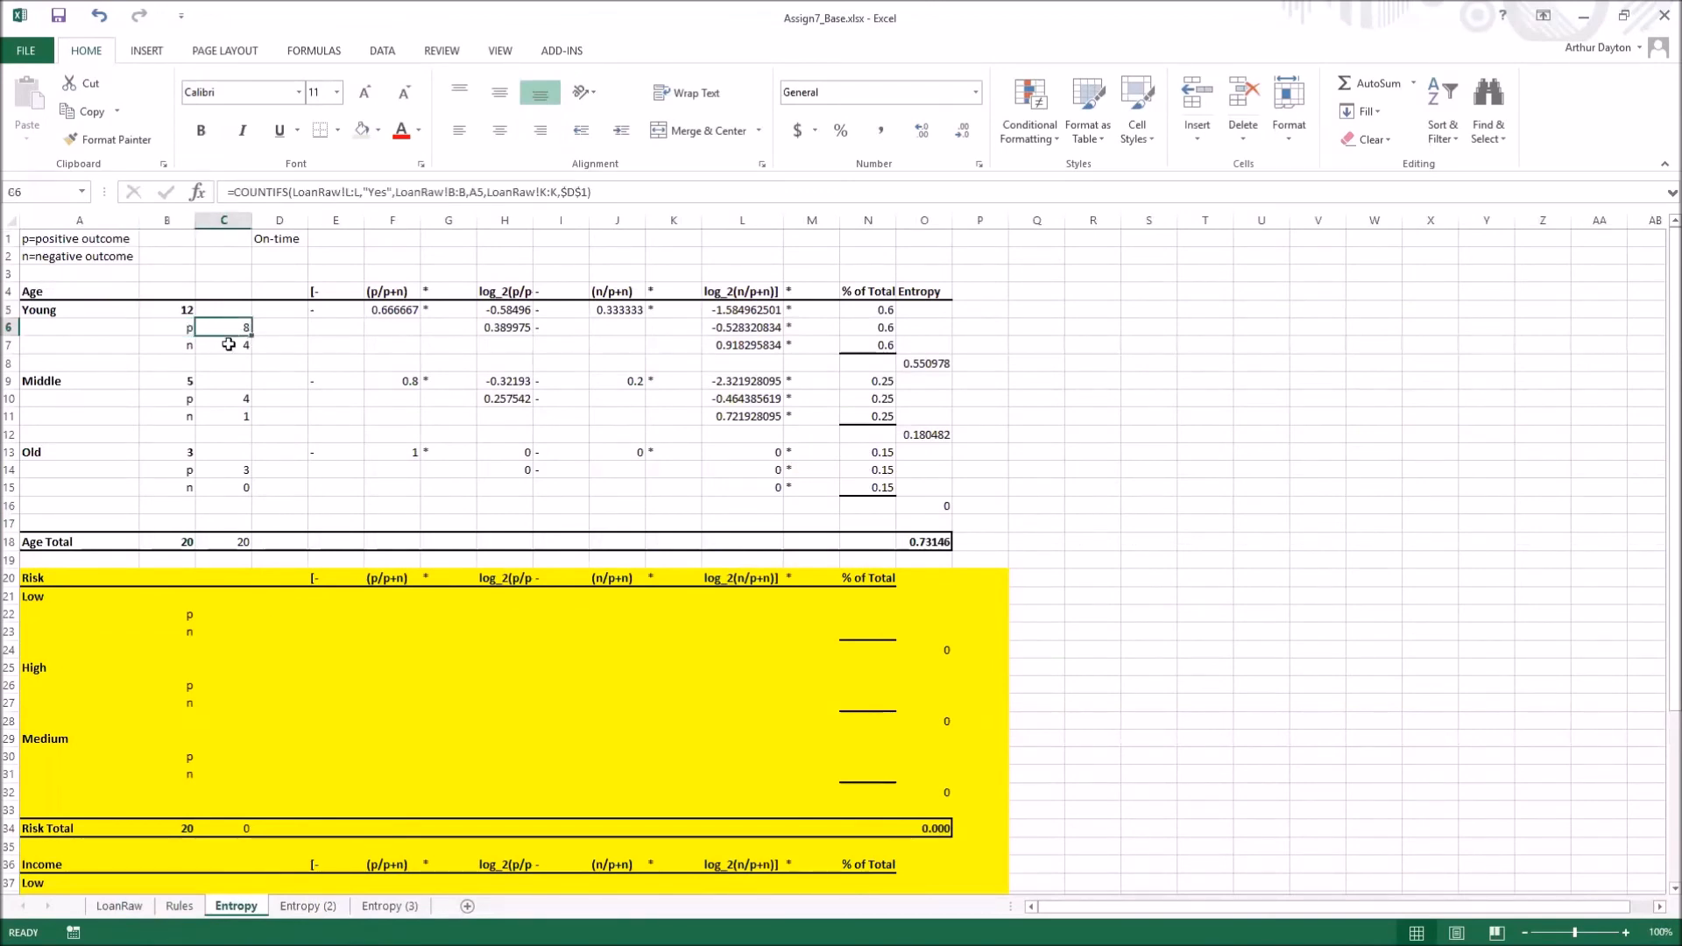
{"action": "left_click", "coordinate": [229, 344]}
{"action": "left_click_drag", "start_coordinate": [33, 238], "coordinate": [276, 251]}
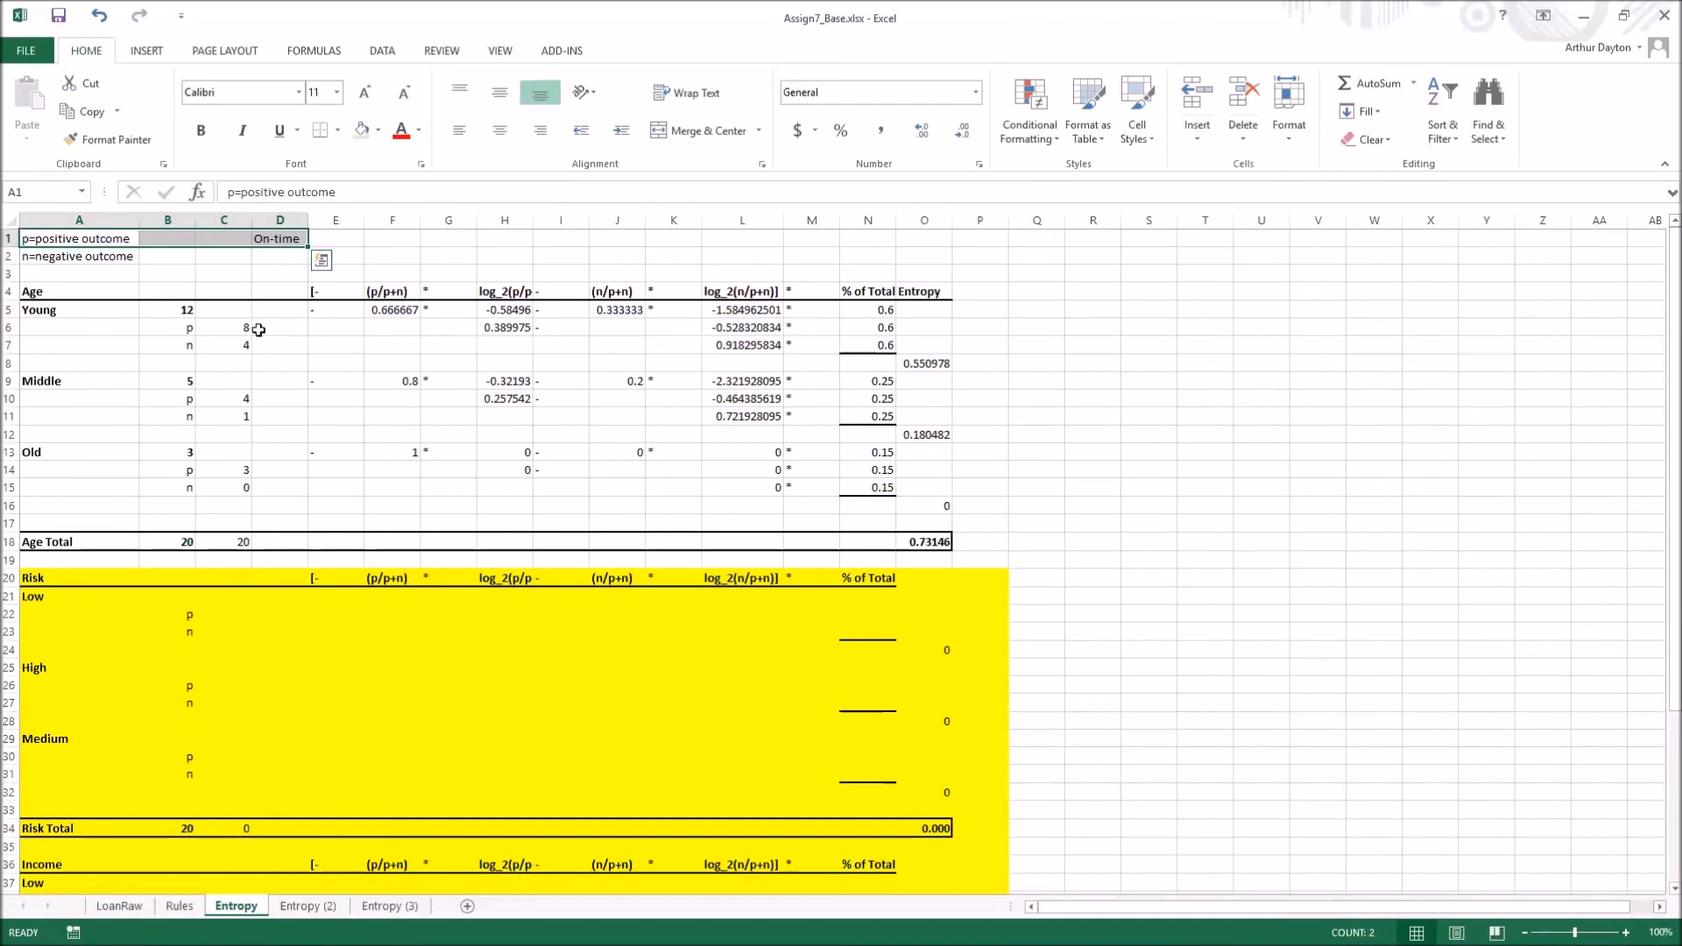
{"action": "left_click", "coordinate": [232, 324]}
{"action": "left_click", "coordinate": [544, 192]}
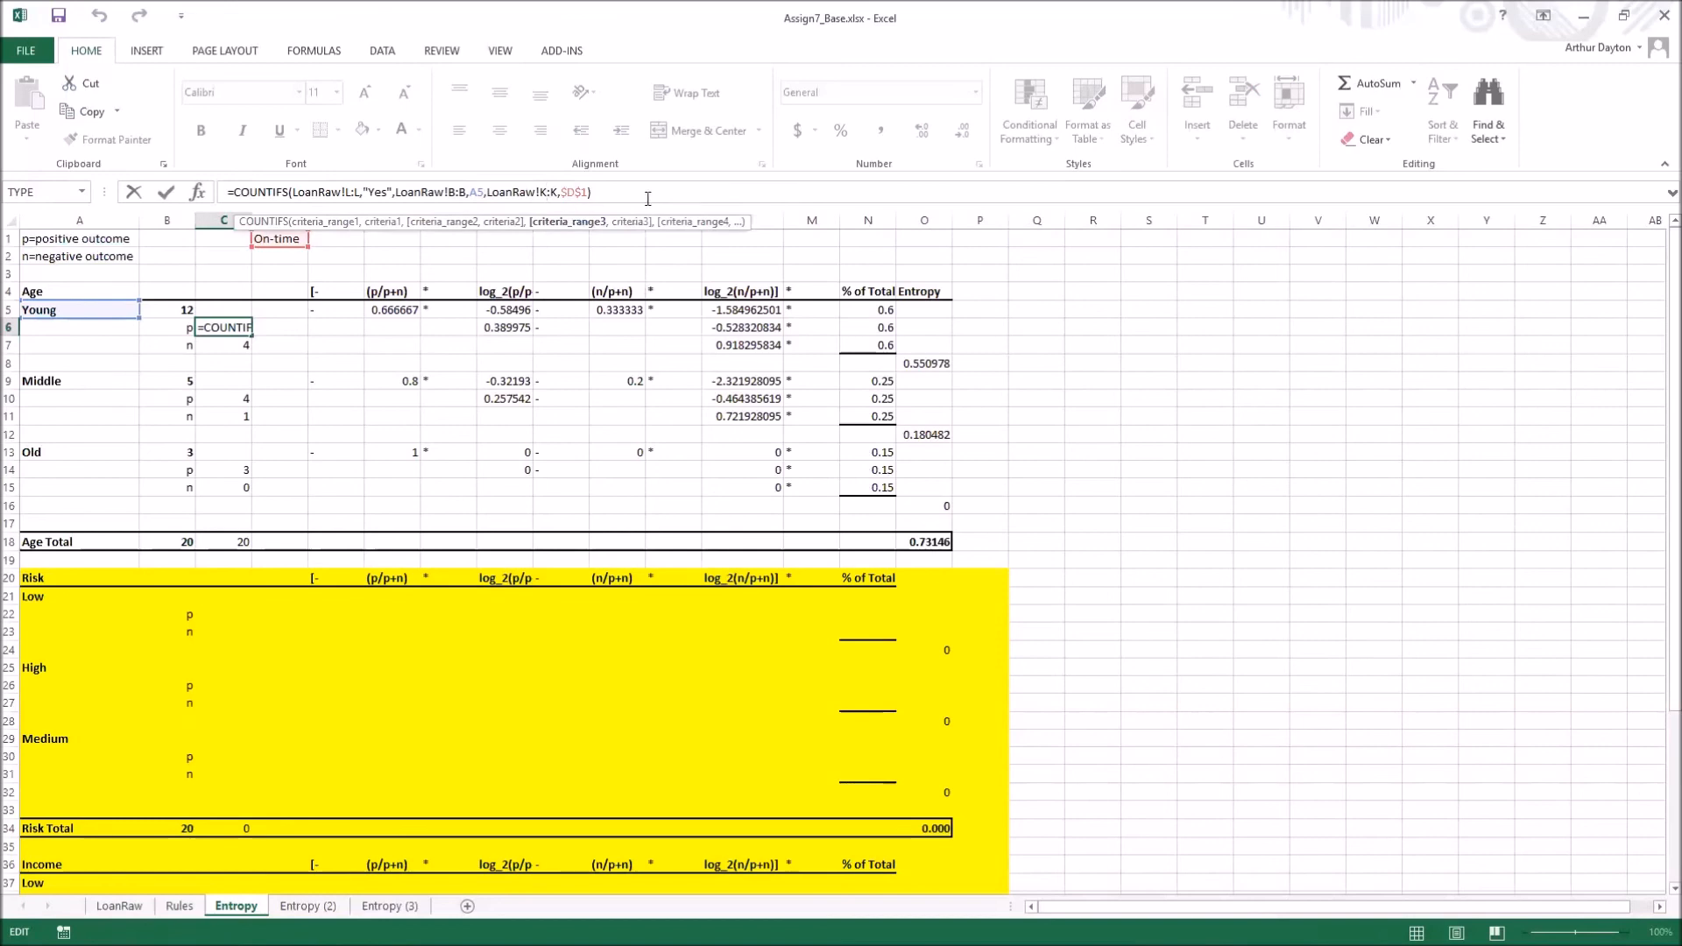
{"action": "left_click_drag", "start_coordinate": [588, 193], "coordinate": [492, 192]}
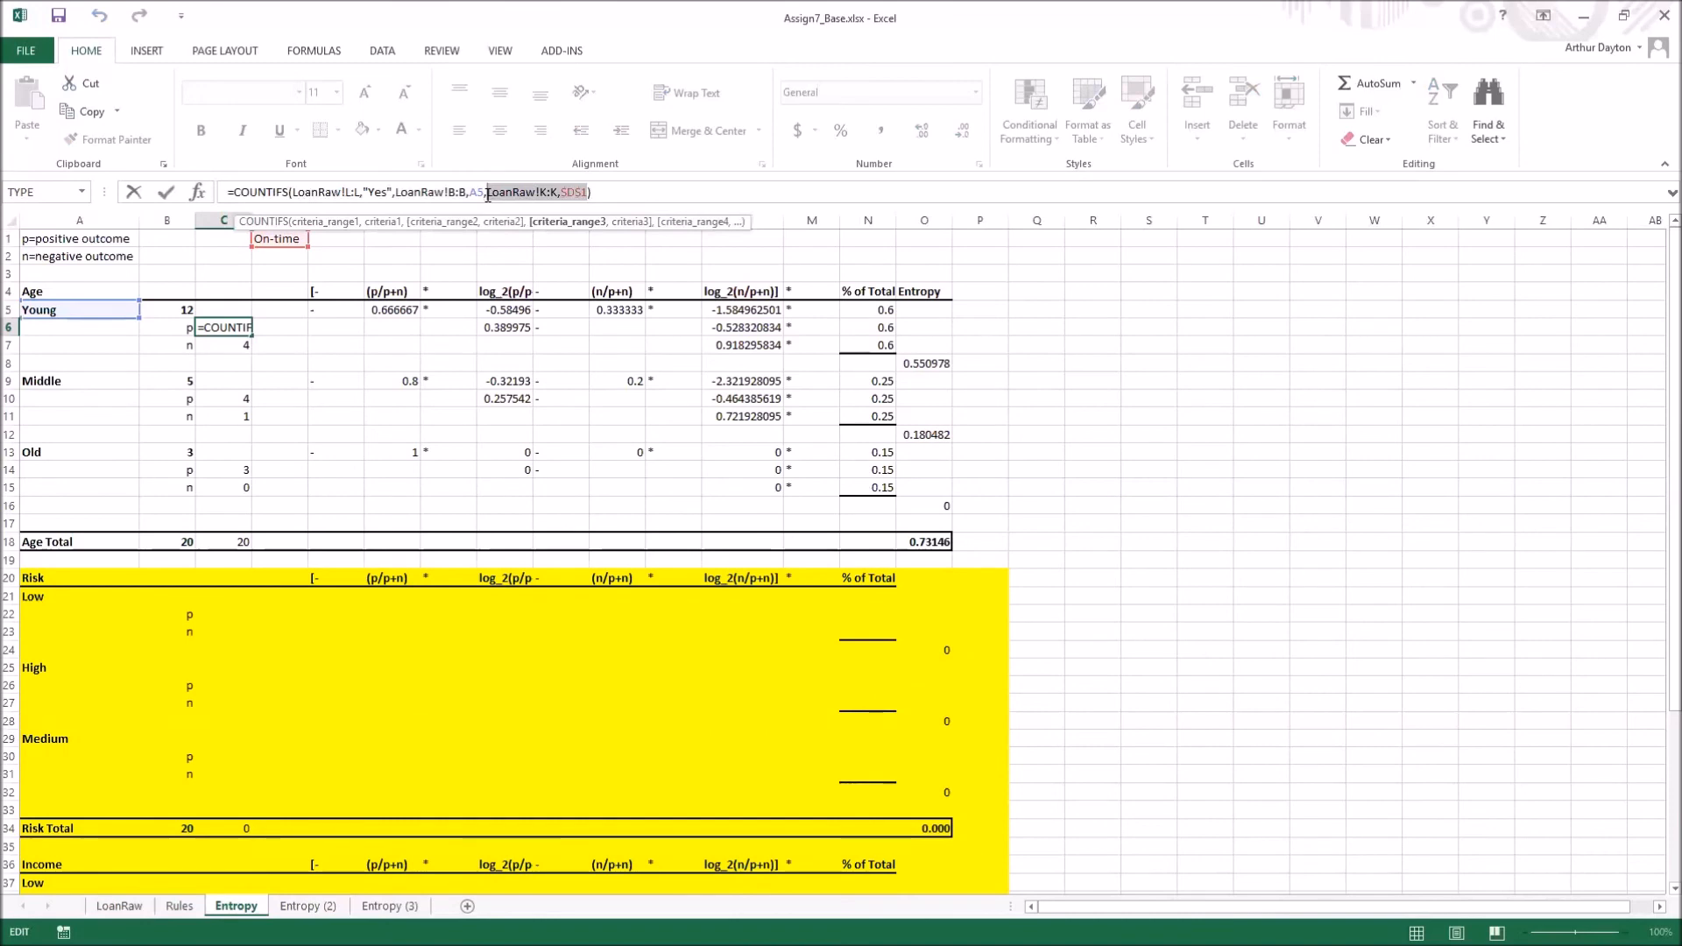
{"action": "key", "text": "Return"}
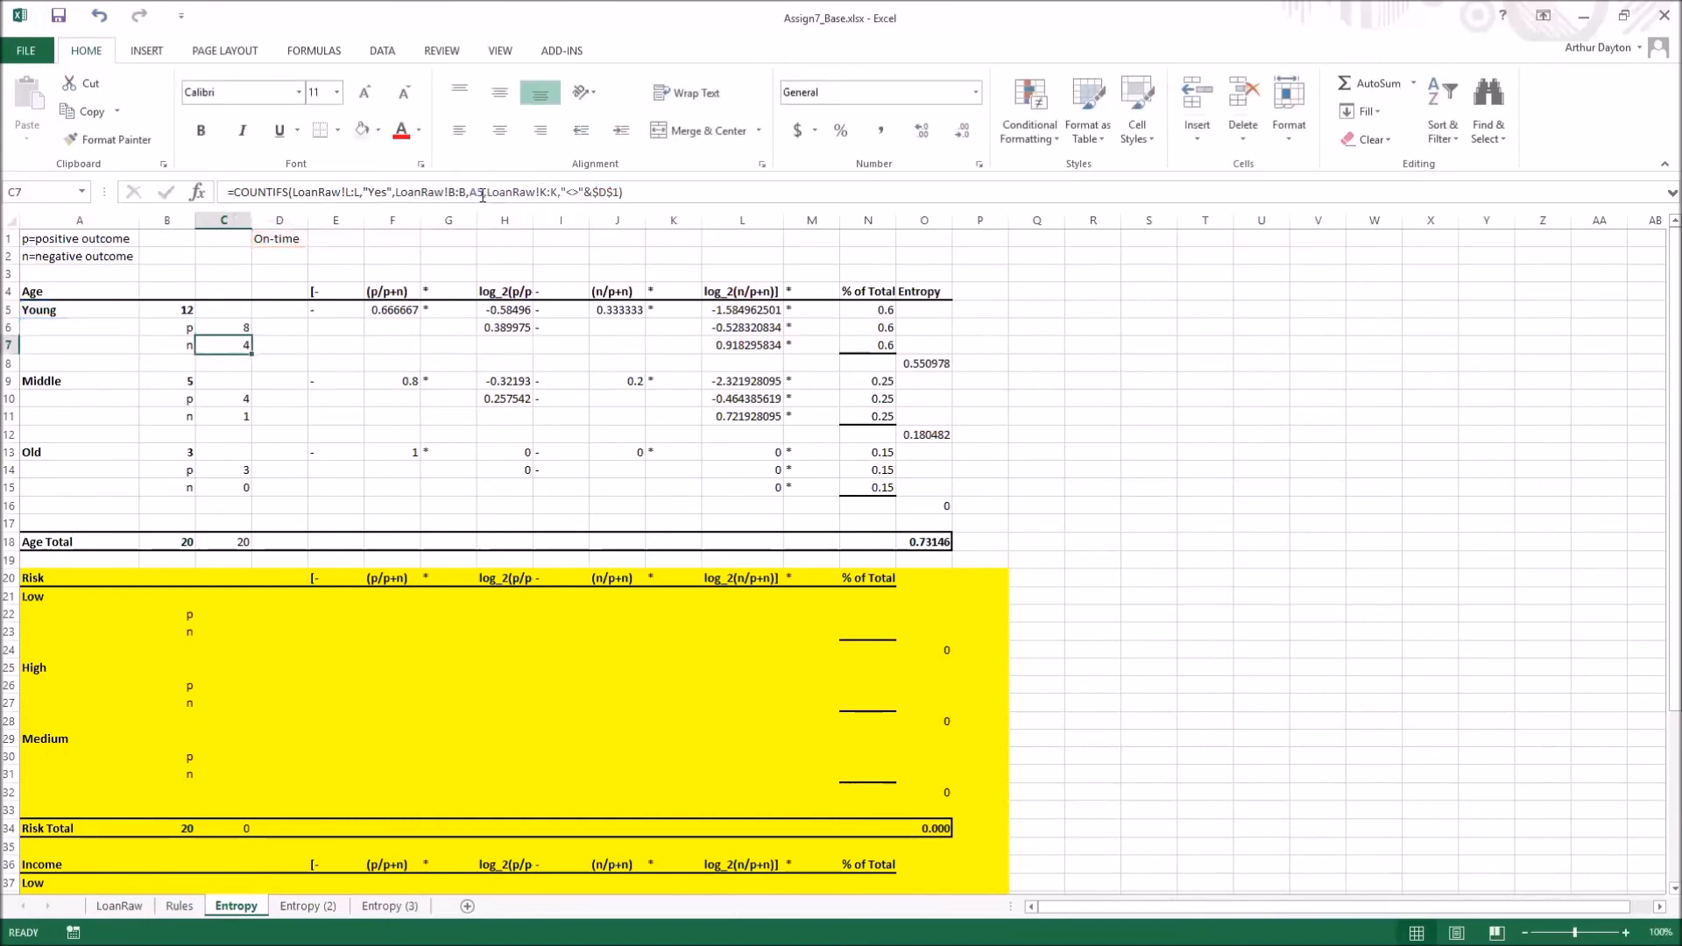
Examine the LoanRaw!K:K,"<>"&$D$1 condition in the COUNTIFS formula for the Young n count in C7
{"action": "left_click_drag", "start_coordinate": [486, 193], "coordinate": [611, 195]}
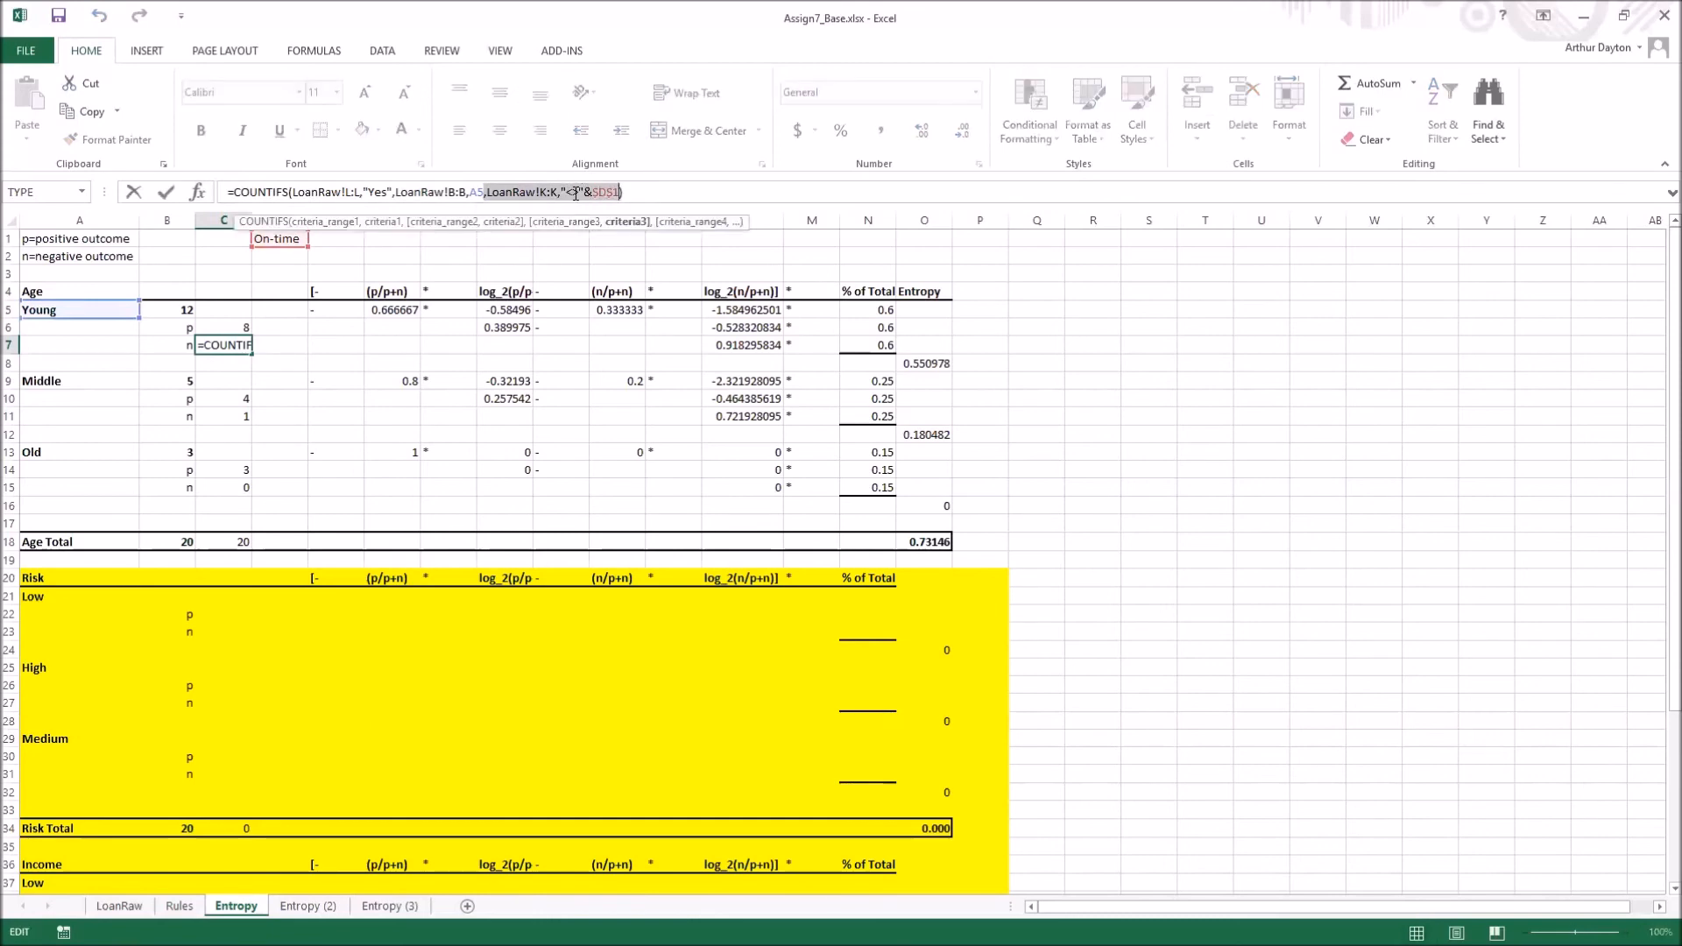
{"action": "key", "text": "Return"}
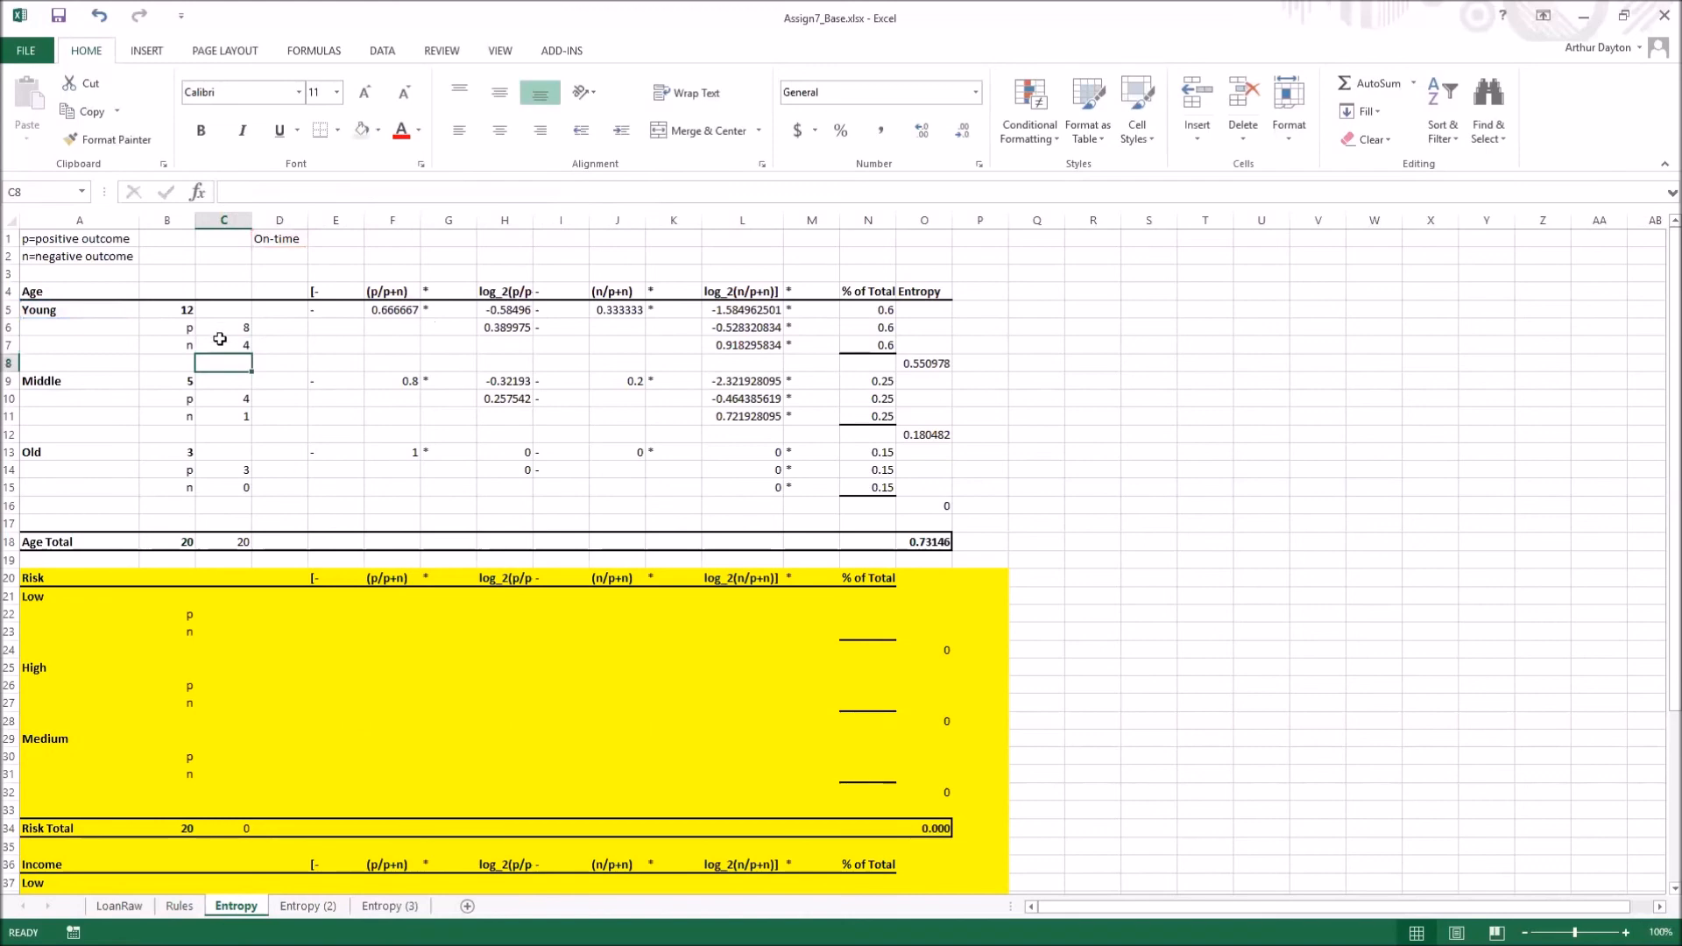
{"action": "left_click", "coordinate": [244, 345]}
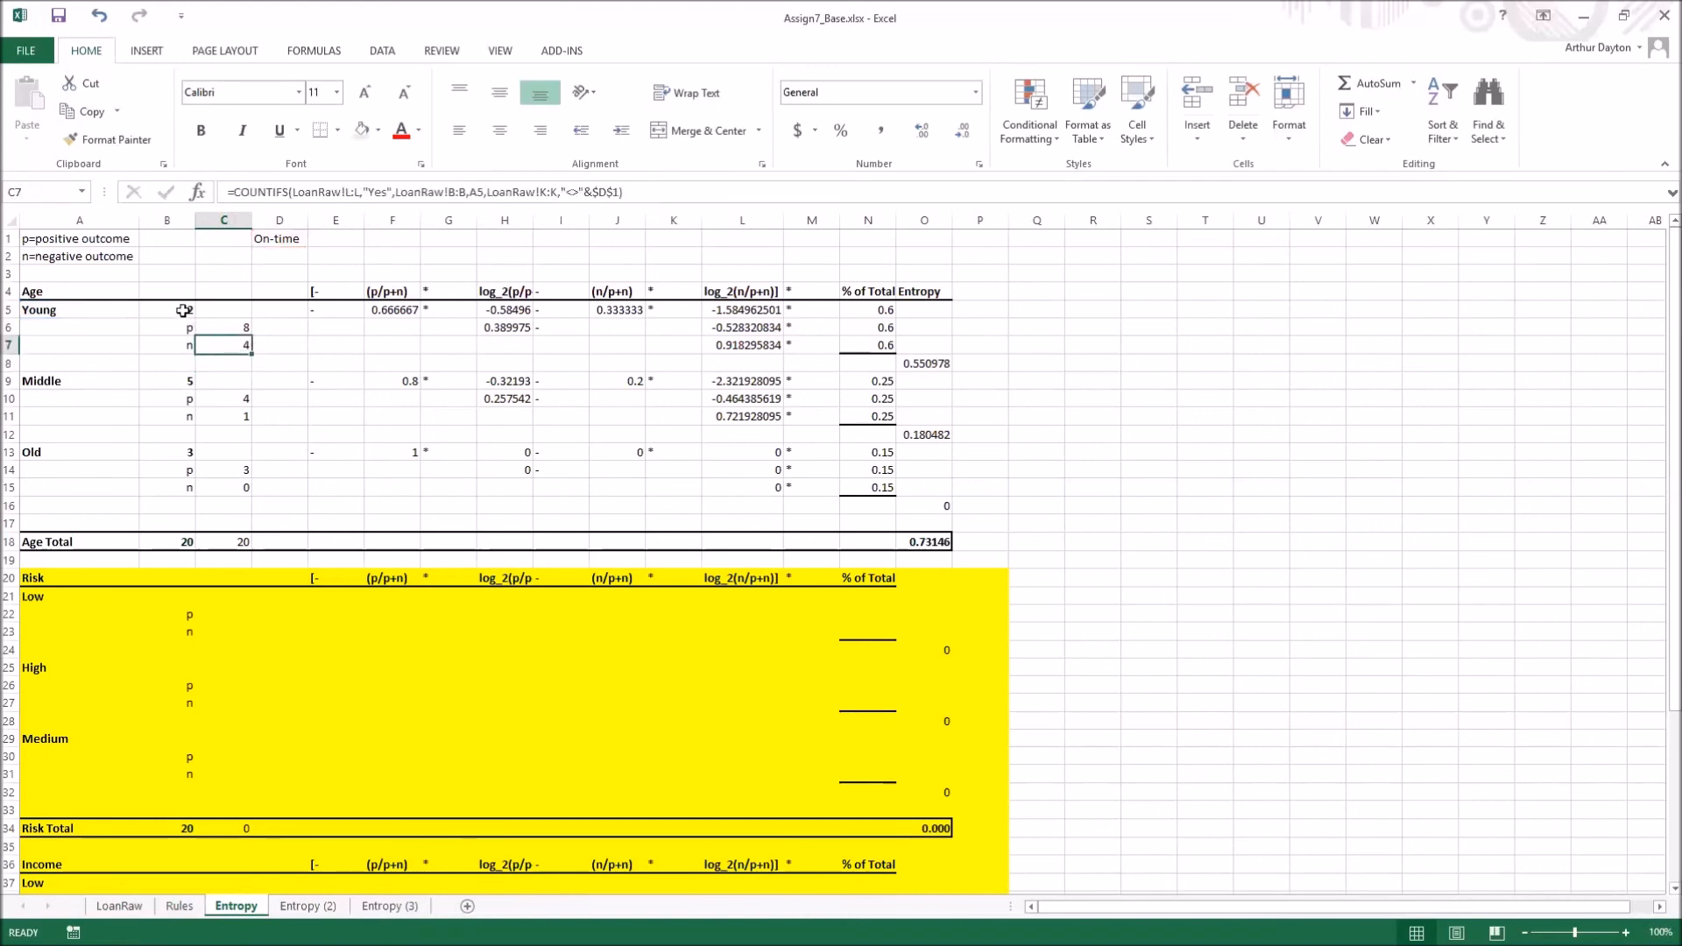
Copy the Young count formulas in B5:C7 to the Middle block at B9 and the Old block at B13, checking both category labels
{"action": "left_click_drag", "start_coordinate": [185, 312], "coordinate": [221, 342]}
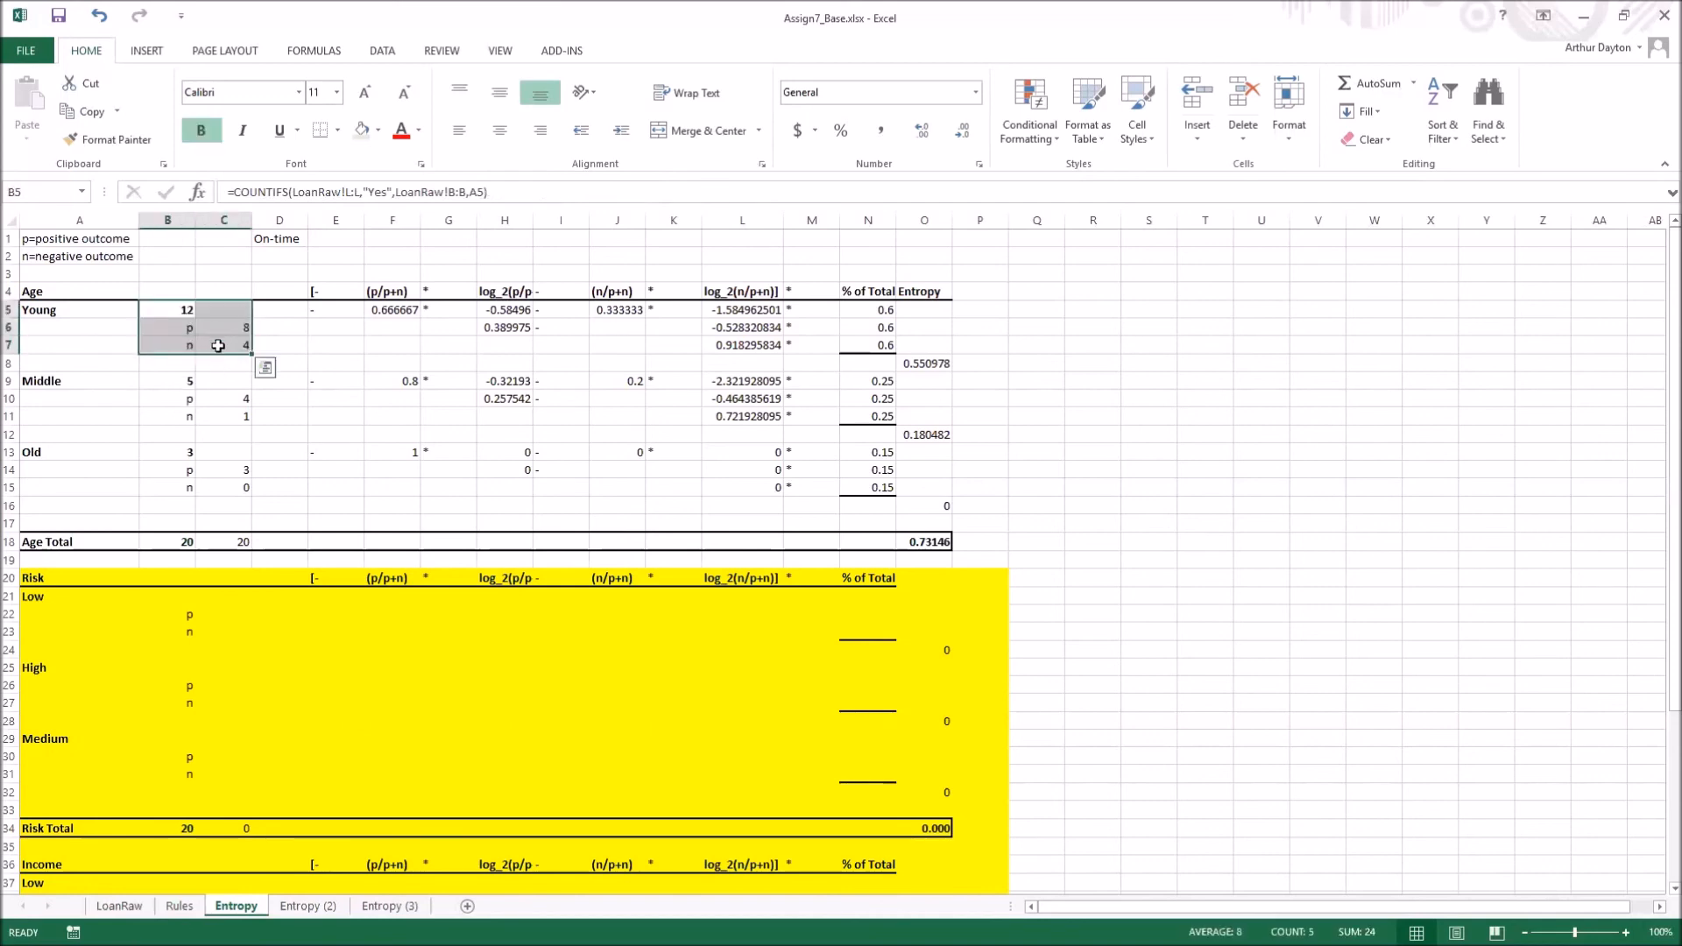
{"action": "key", "text": "ctrl+c"}
{"action": "left_click", "coordinate": [178, 380]}
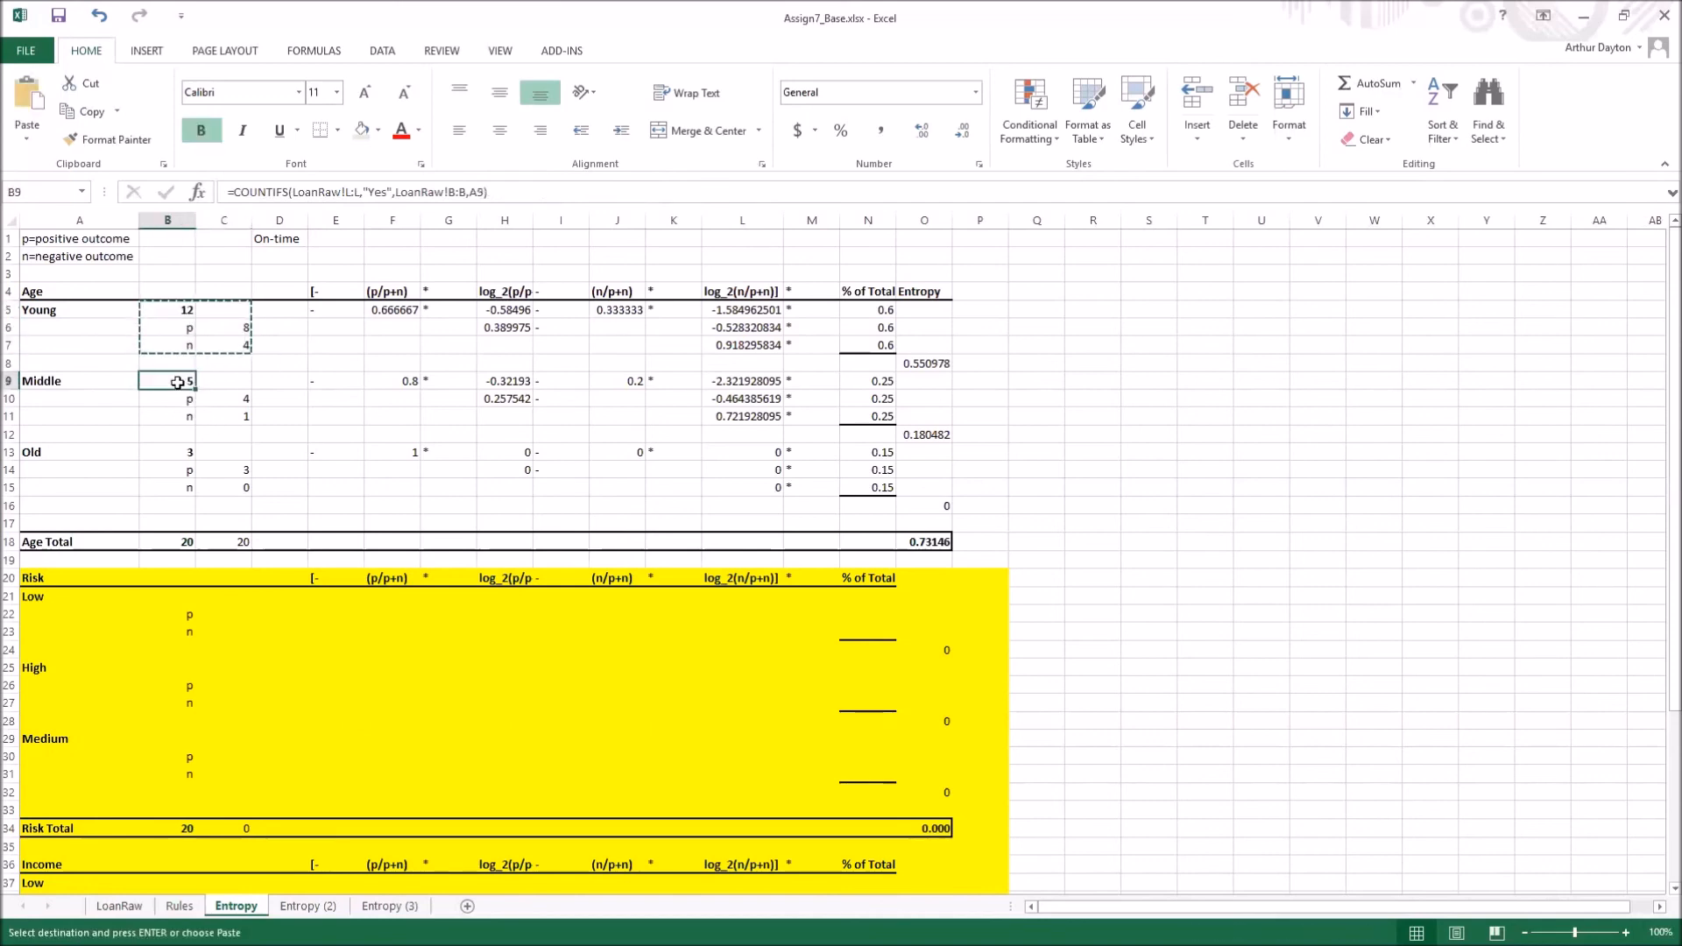
{"action": "key", "text": "ctrl+v"}
{"action": "left_click", "coordinate": [191, 454]}
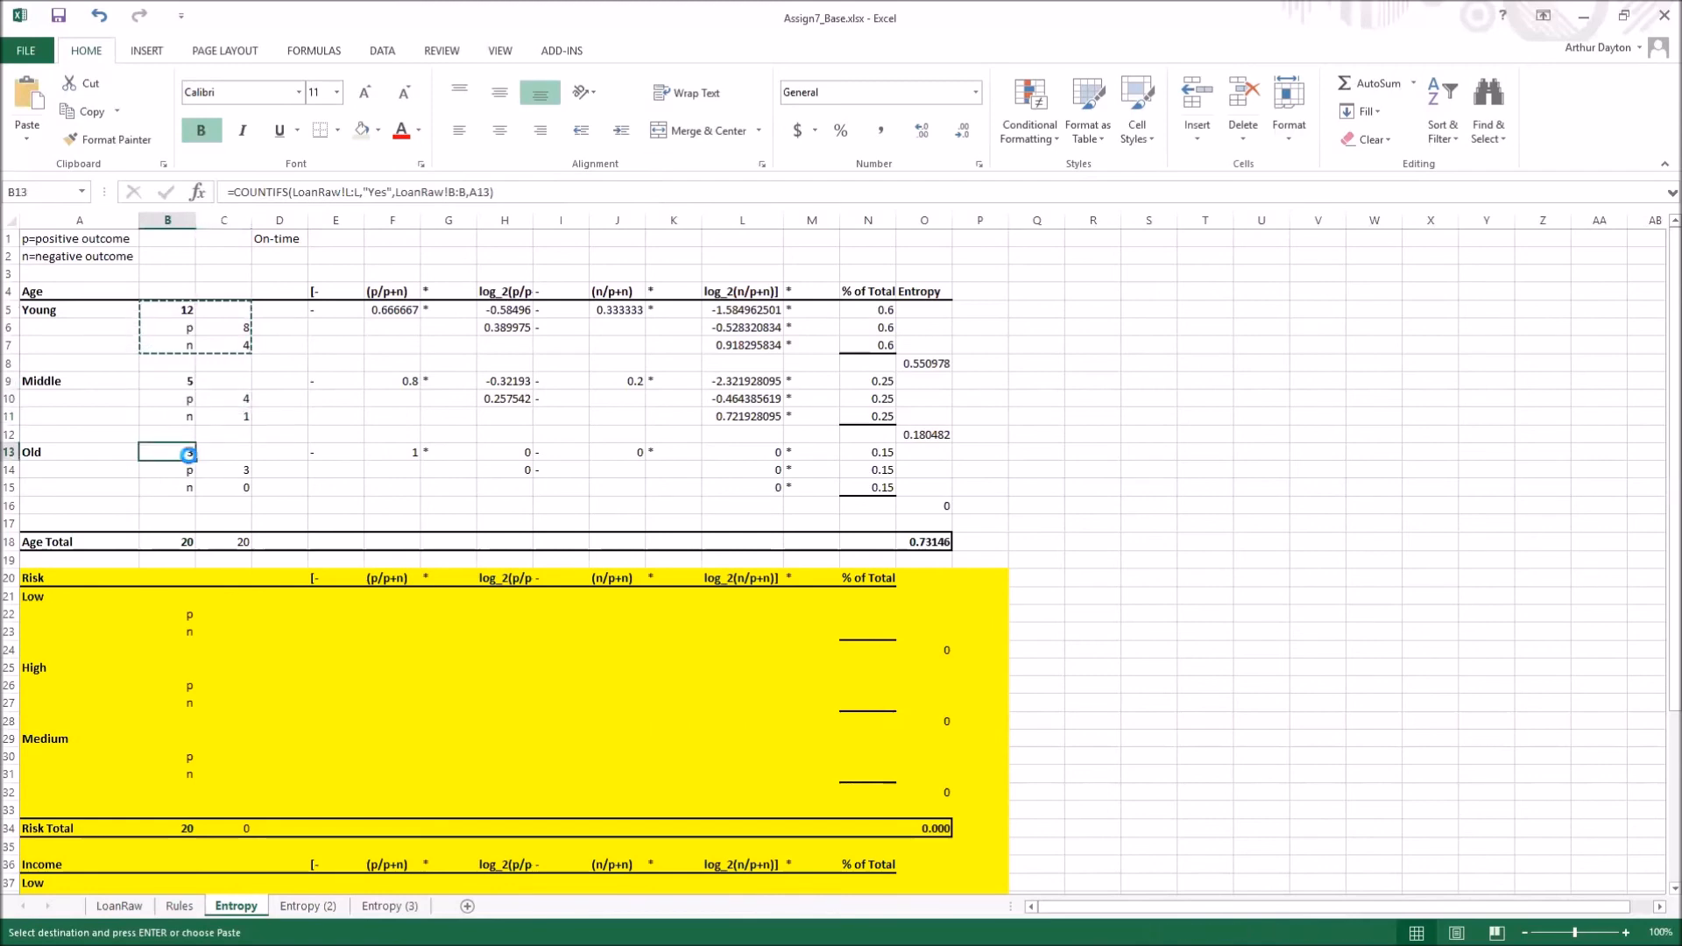
{"action": "key", "text": "ctrl+v"}
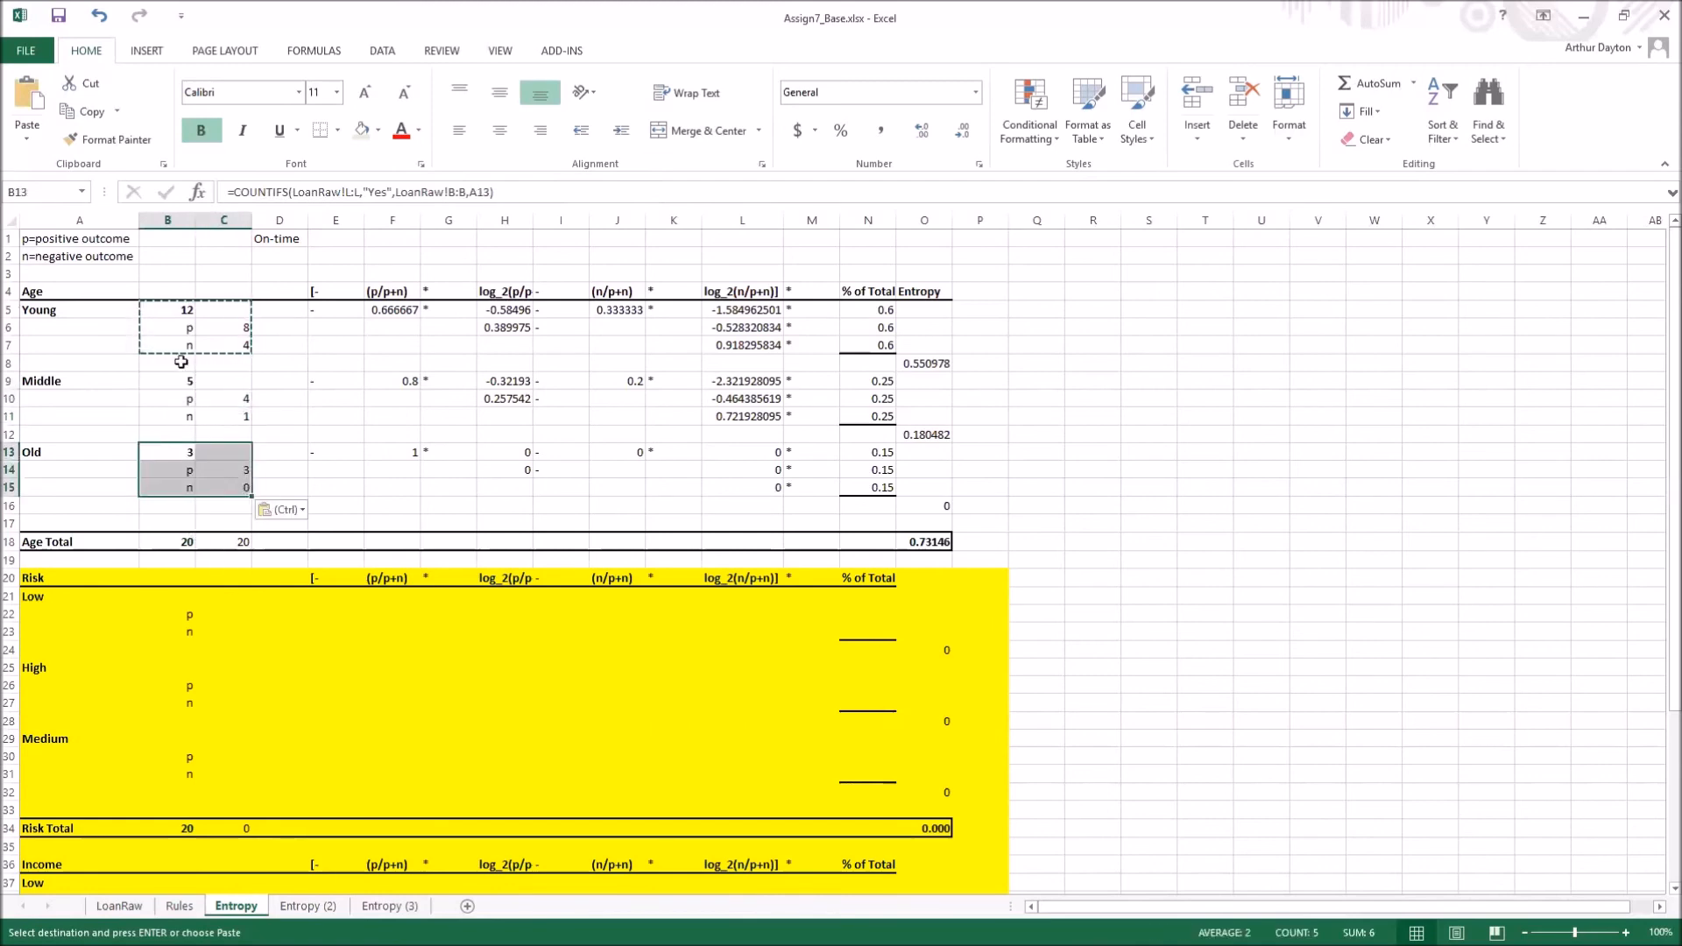
{"action": "left_click", "coordinate": [40, 386]}
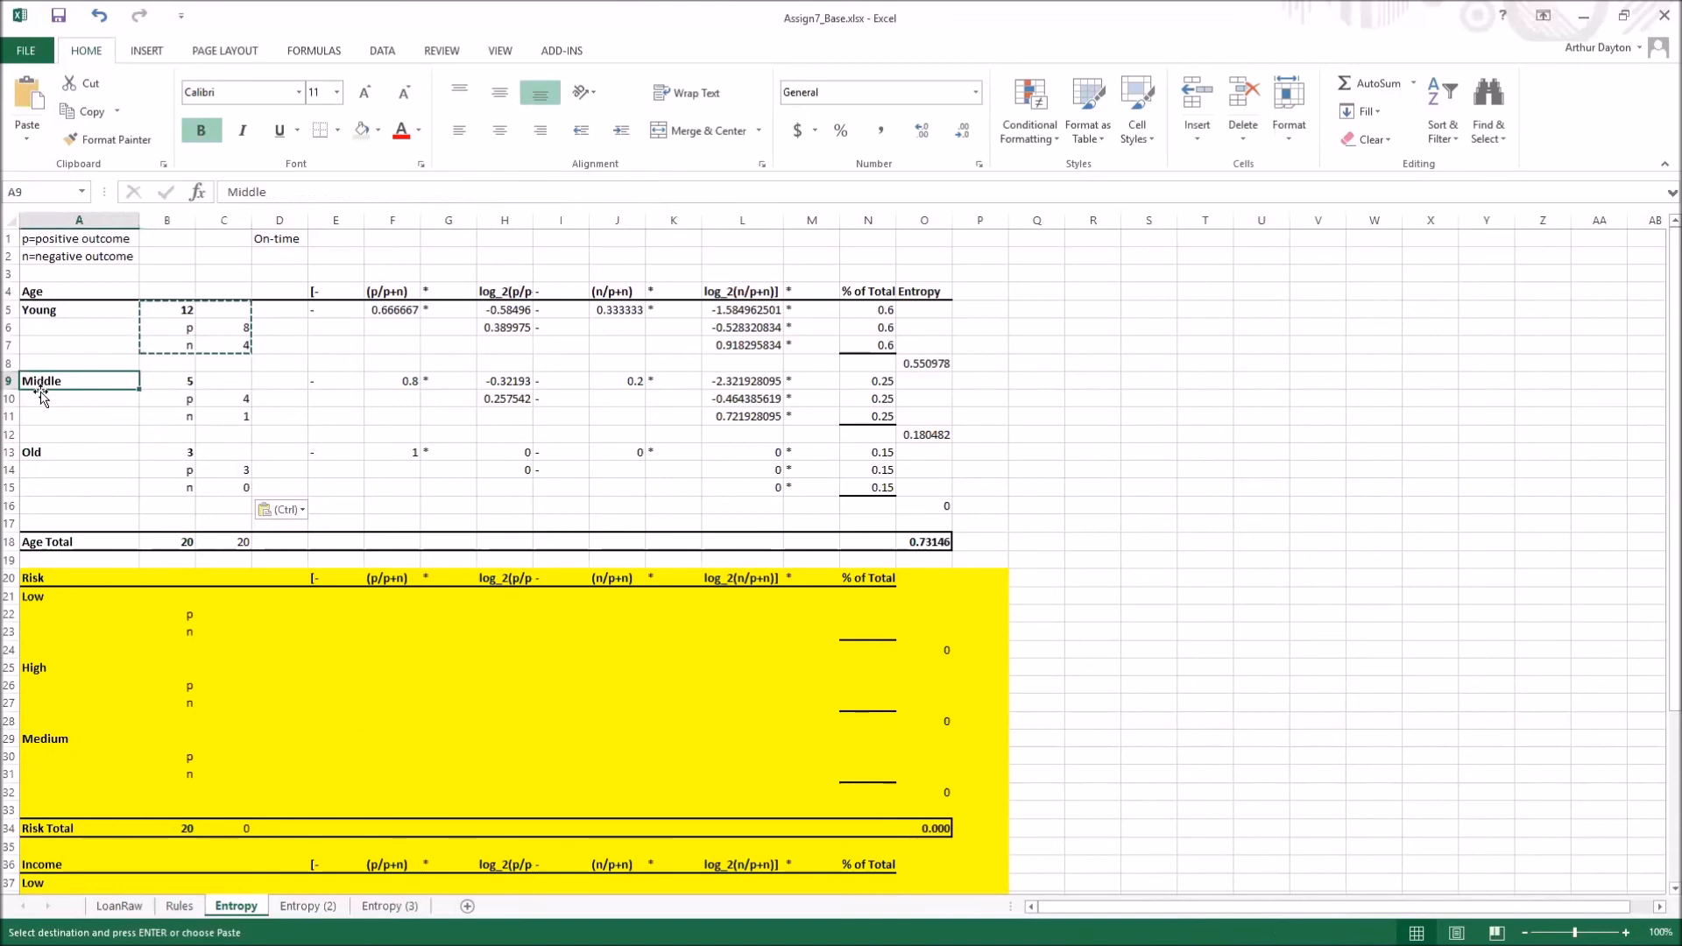
{"action": "left_click", "coordinate": [48, 453]}
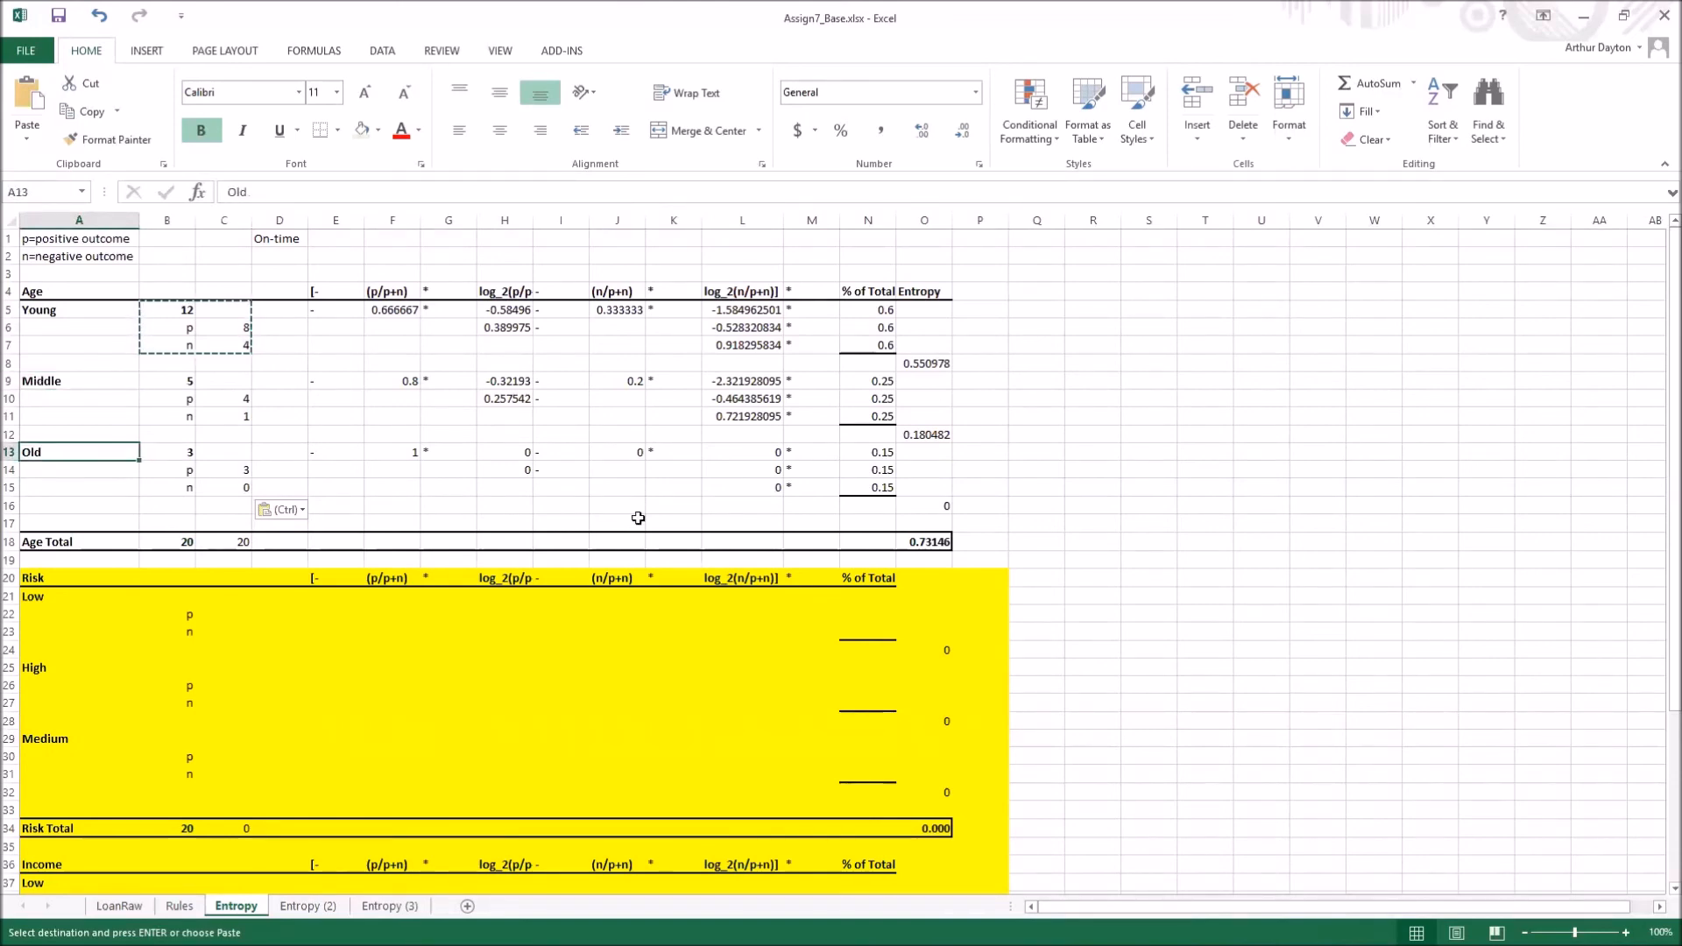
Copy the Young count block B5:C7 into the Risk section's Low block, starting at B21
{"action": "scroll", "coordinate": [638, 517], "scroll_direction": "down", "scroll_amount": 1}
{"action": "scroll", "coordinate": [638, 517], "scroll_direction": "up", "scroll_amount": 1}
{"action": "left_click_drag", "start_coordinate": [184, 312], "coordinate": [225, 355]}
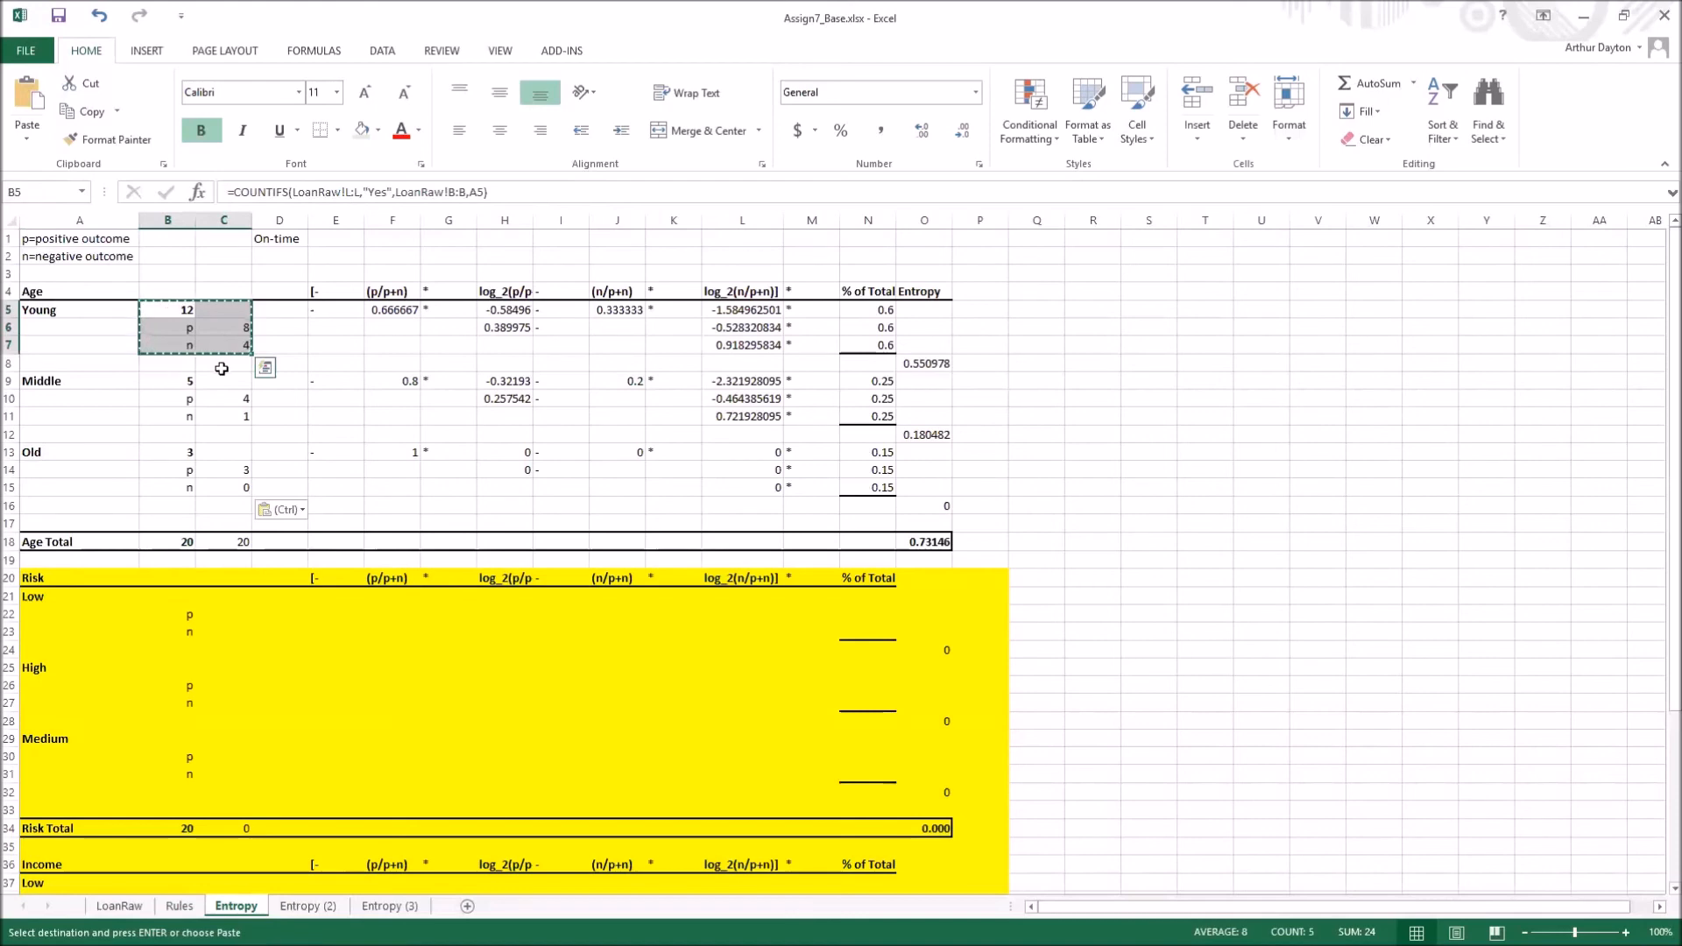
{"action": "left_click", "coordinate": [190, 597]}
{"action": "key", "text": "ctrl+v"}
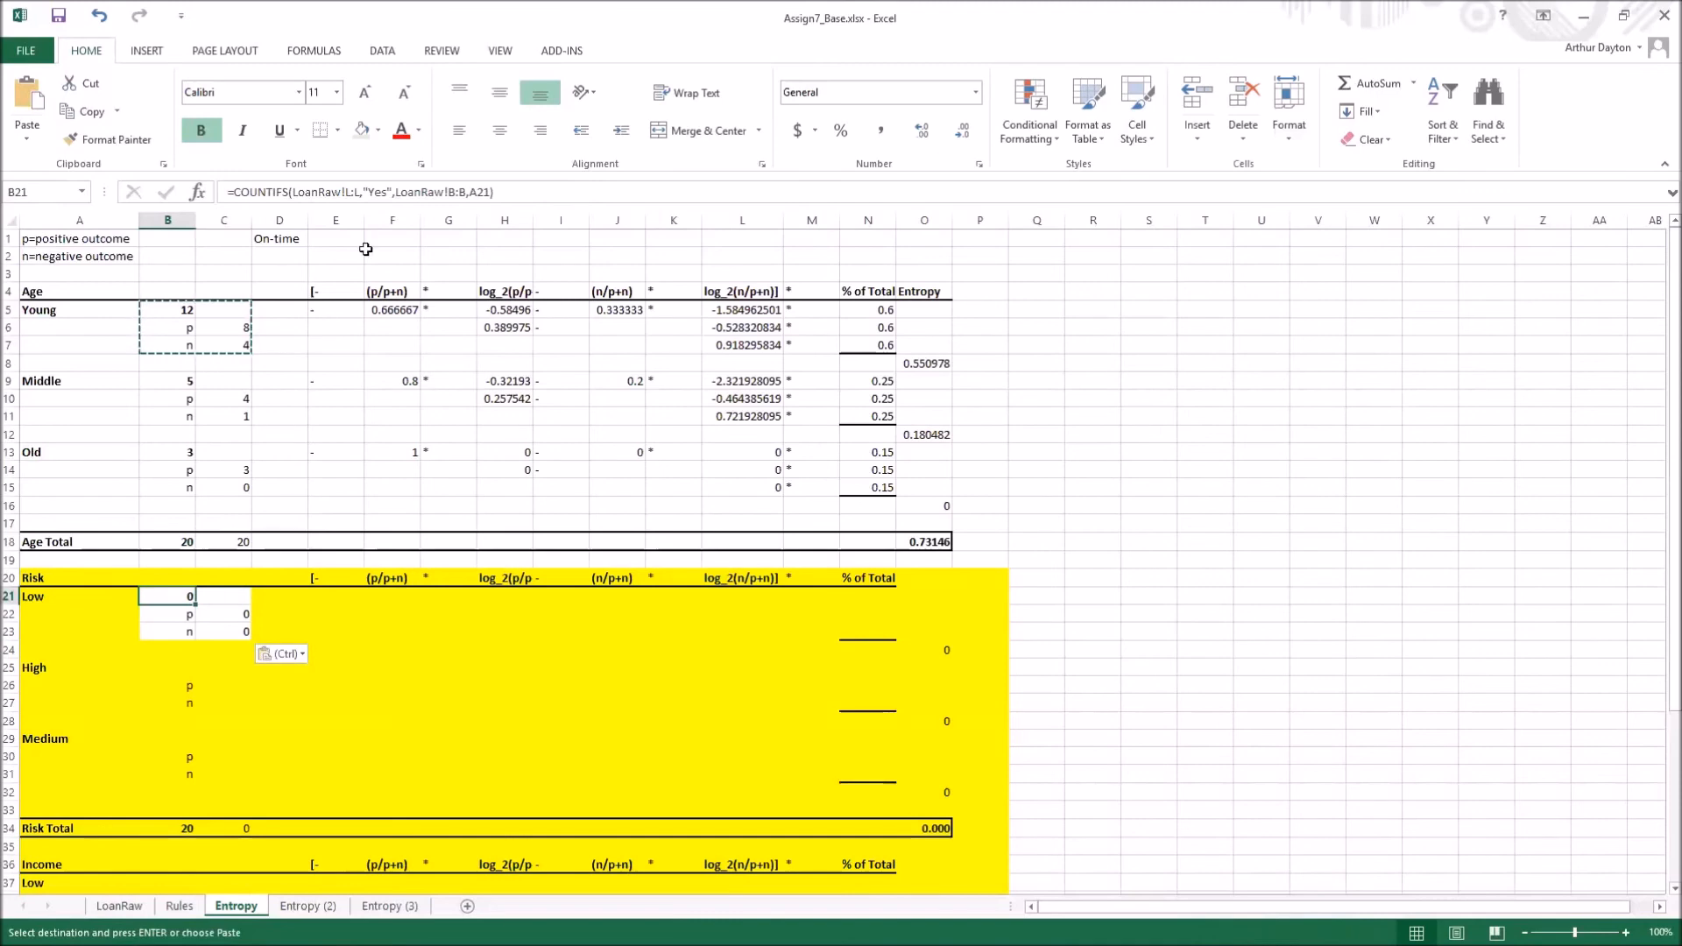
Find the Risk column on LoanRaw and change the second criteria range in B21's COUNTIFS formula to LoanRaw!I:I
{"action": "left_click", "coordinate": [467, 189]}
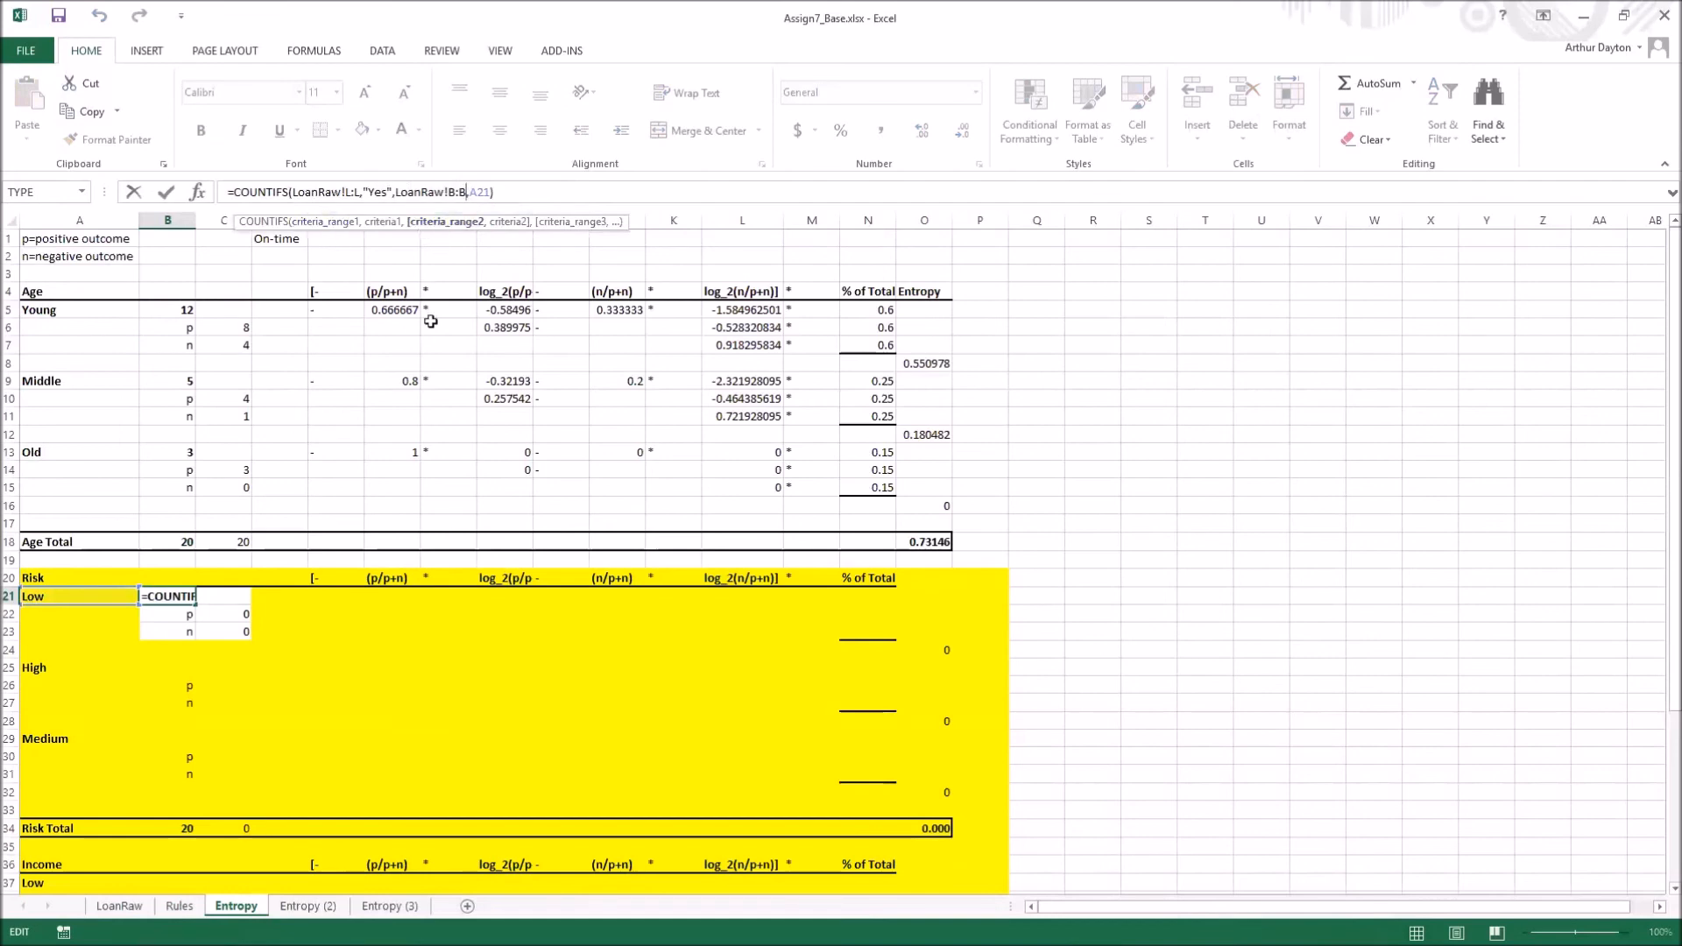
{"action": "key", "text": "Return"}
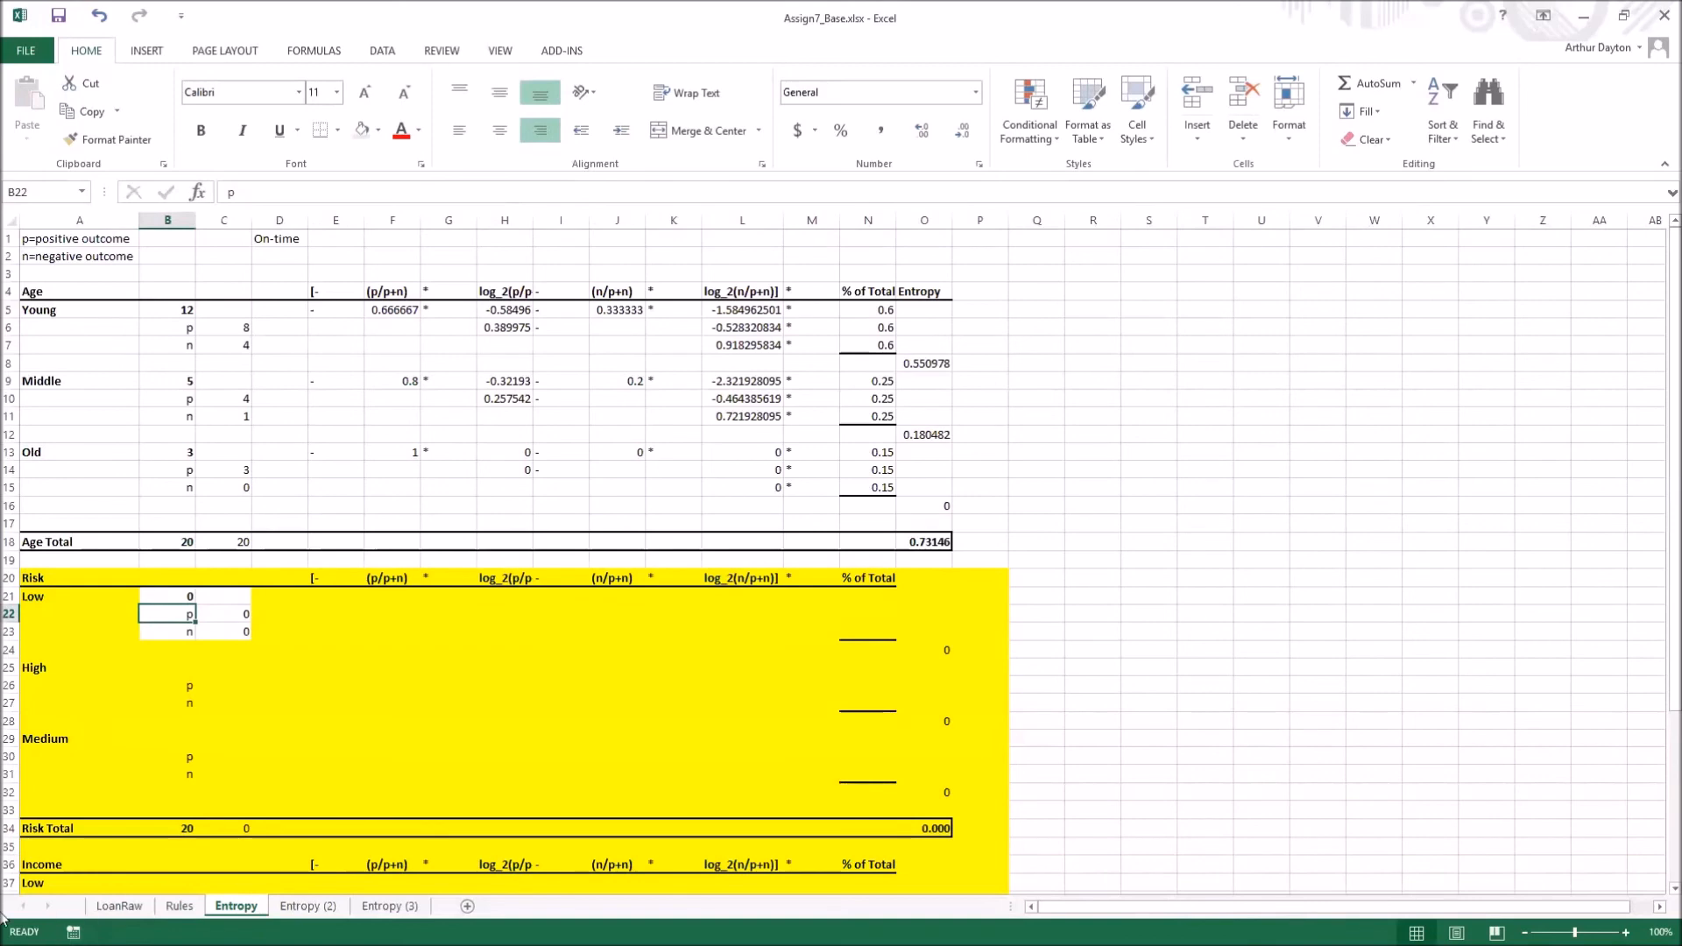
{"action": "left_click", "coordinate": [119, 905]}
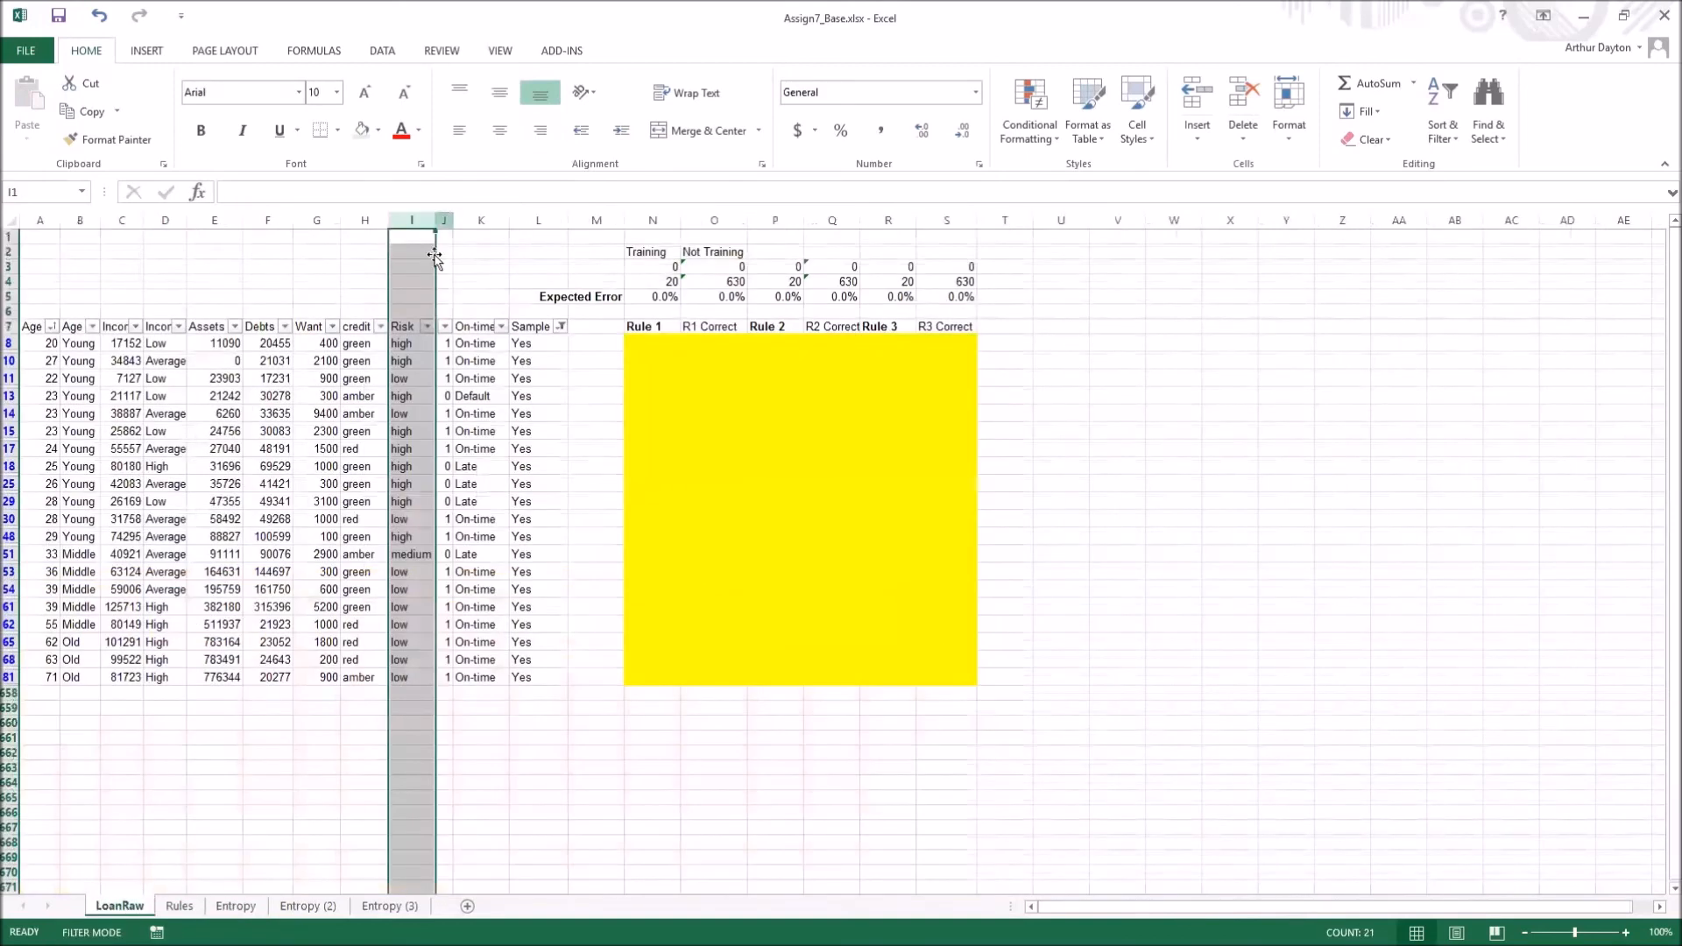
{"action": "left_click", "coordinate": [236, 906]}
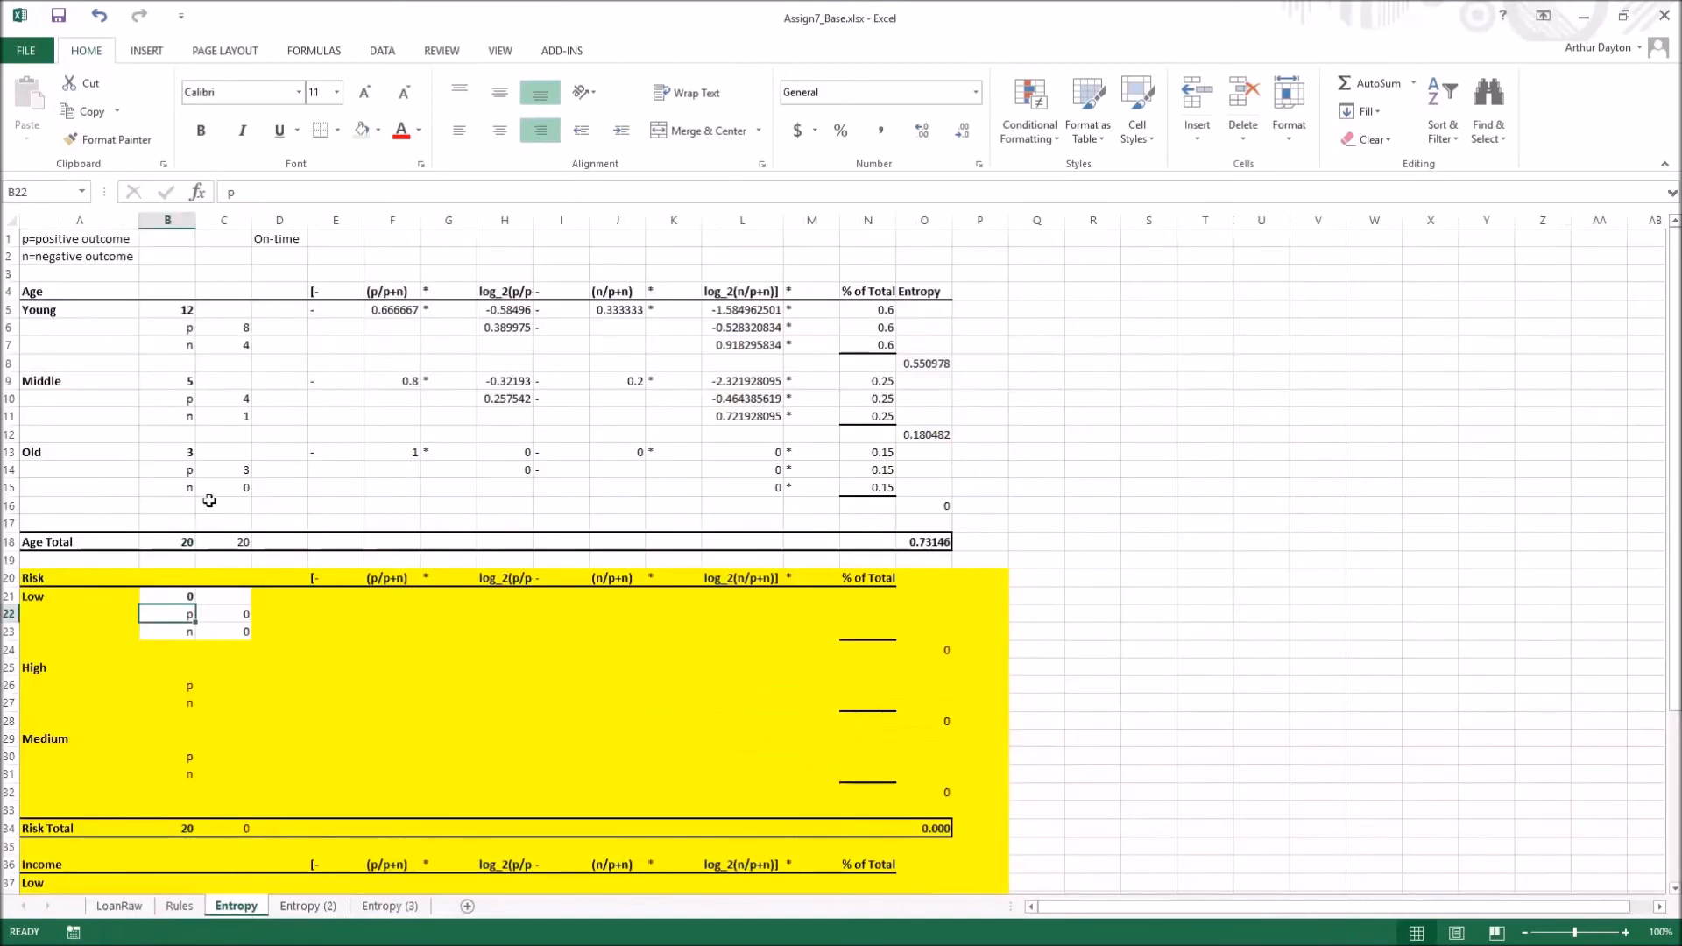
{"action": "left_click", "coordinate": [191, 595]}
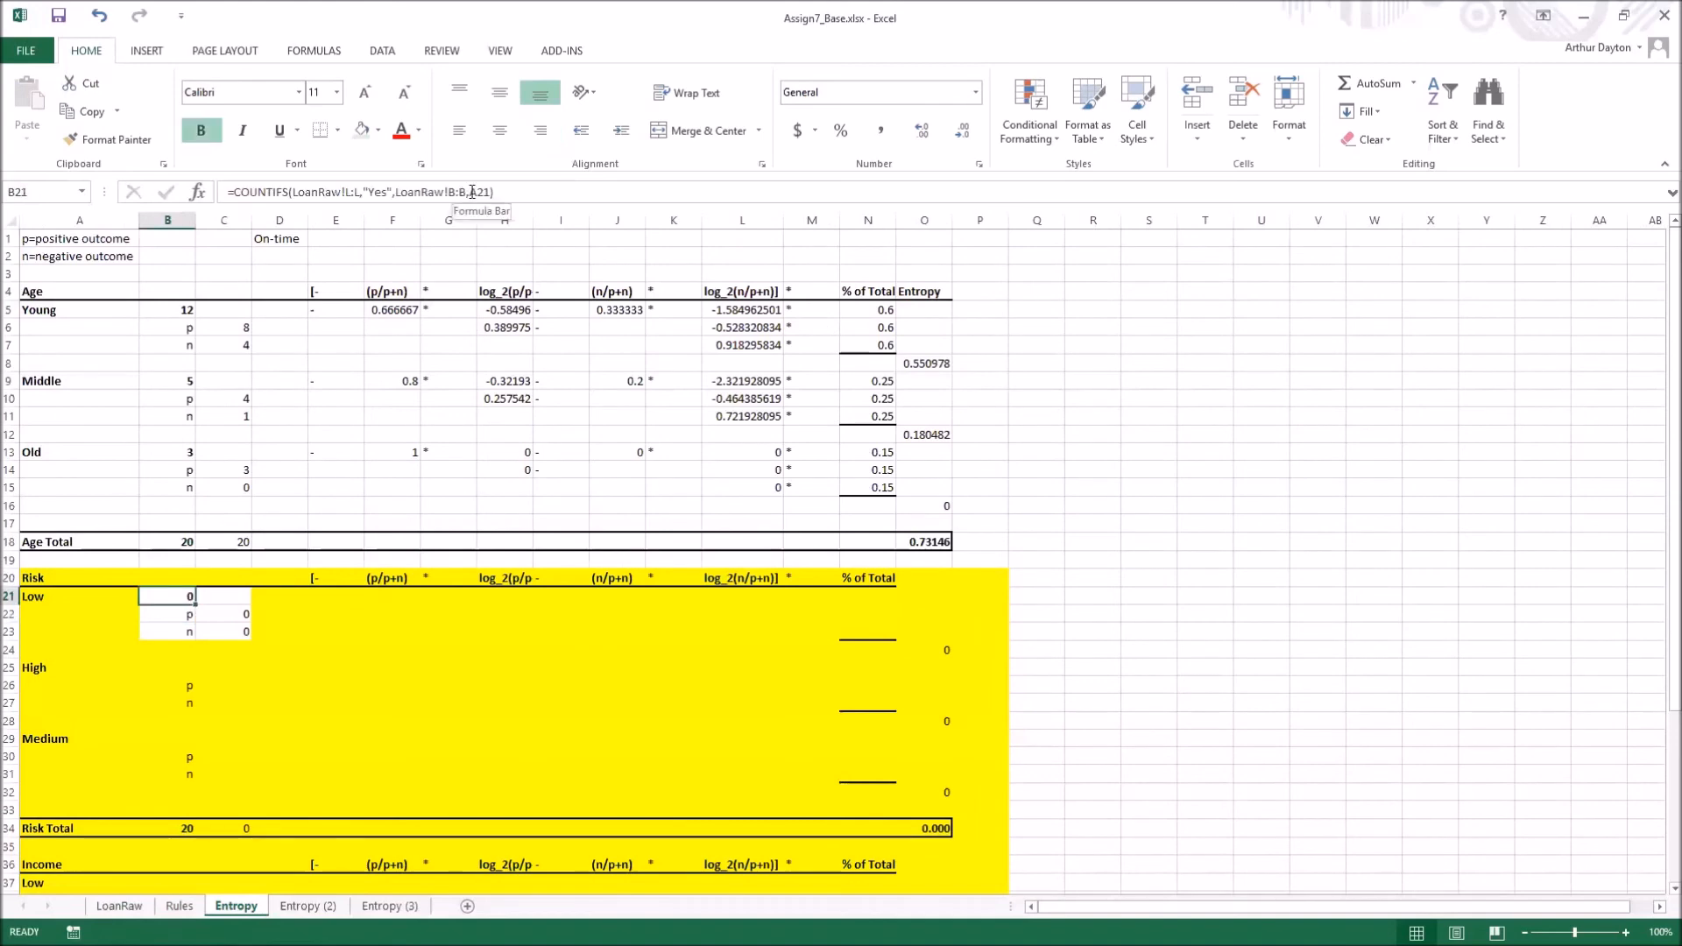
{"action": "left_click_drag", "start_coordinate": [467, 194], "coordinate": [452, 195]}
{"action": "type", "text": "I"}
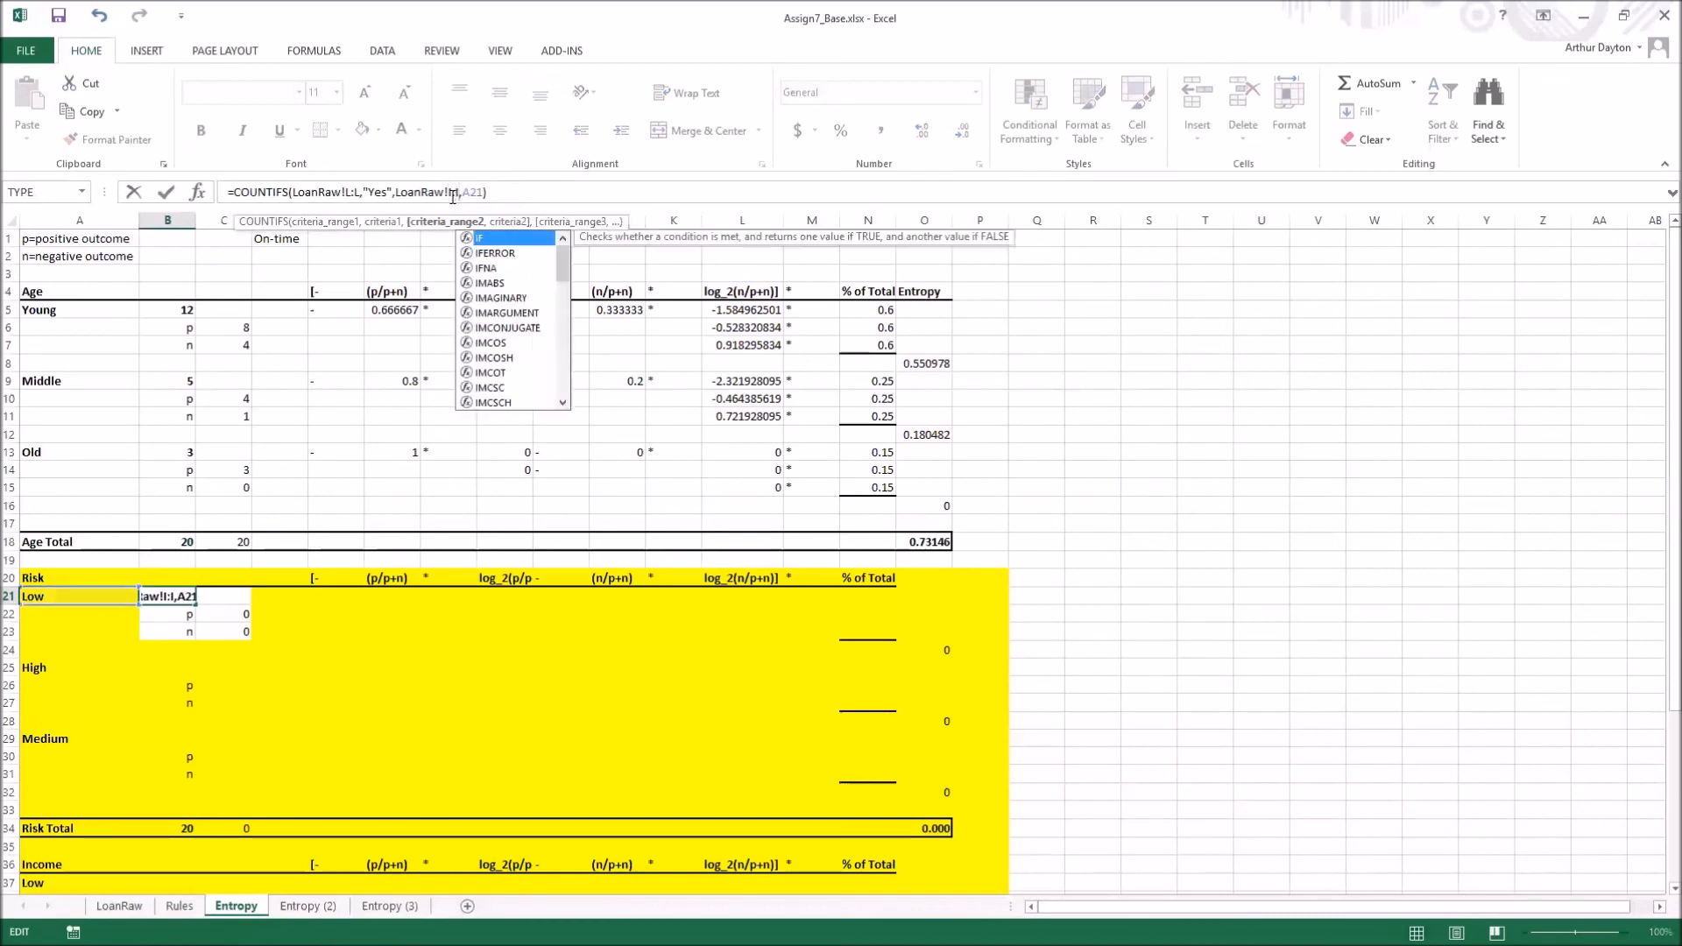
{"action": "key", "text": "Return"}
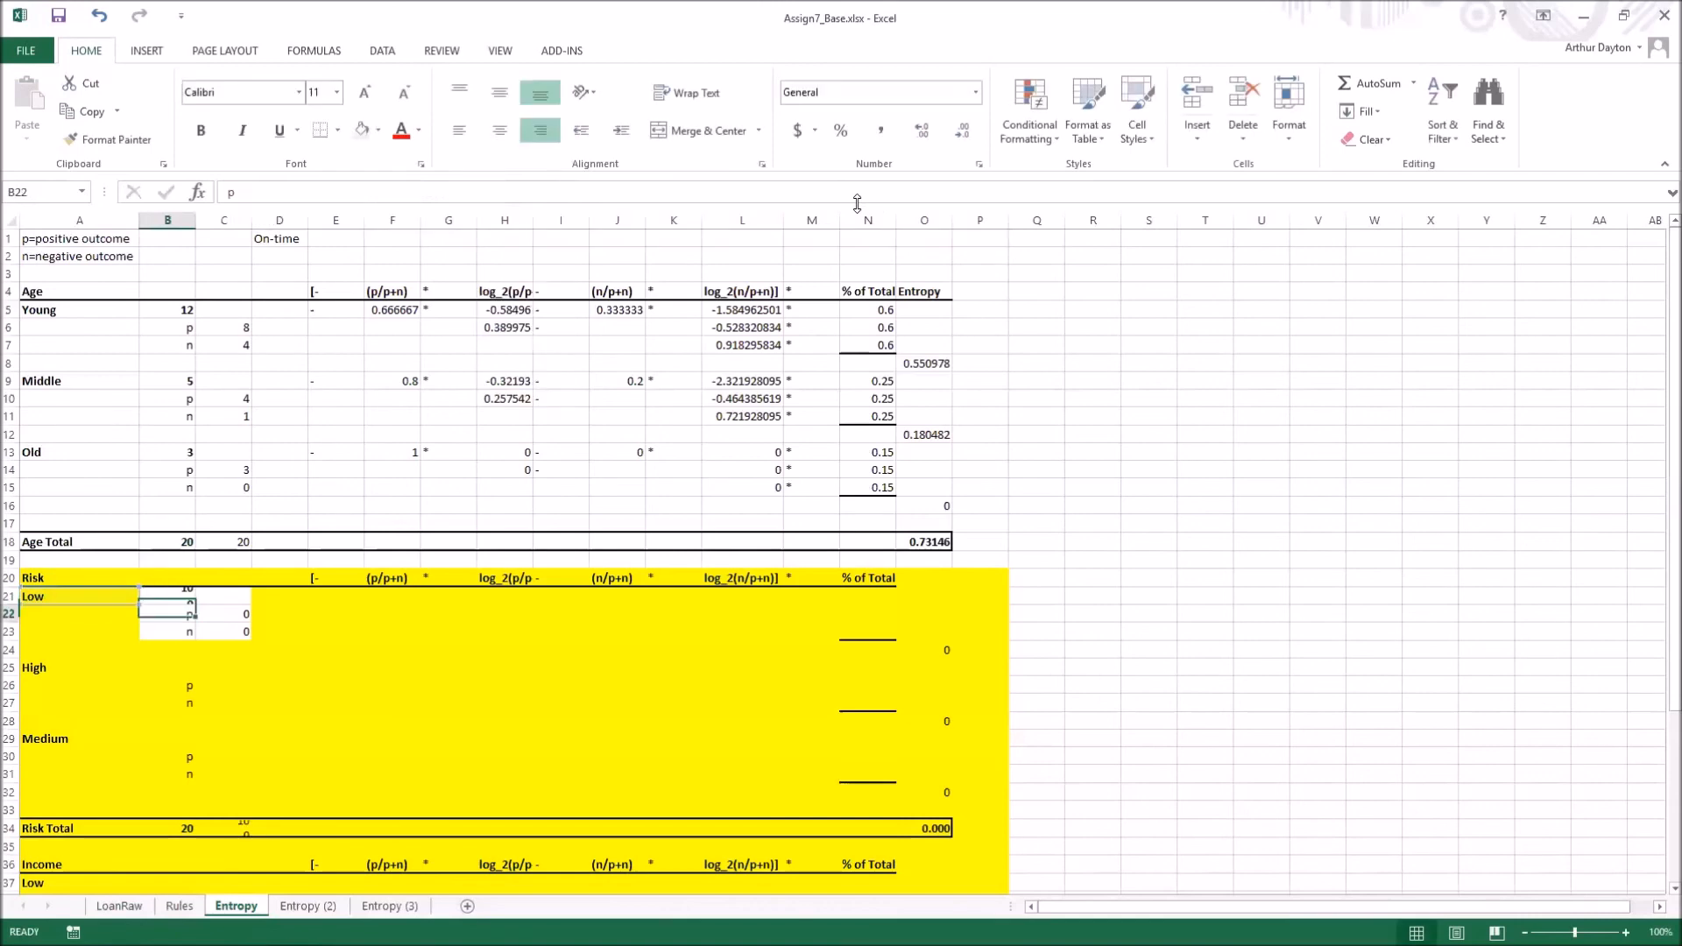
{"action": "left_click", "coordinate": [179, 597]}
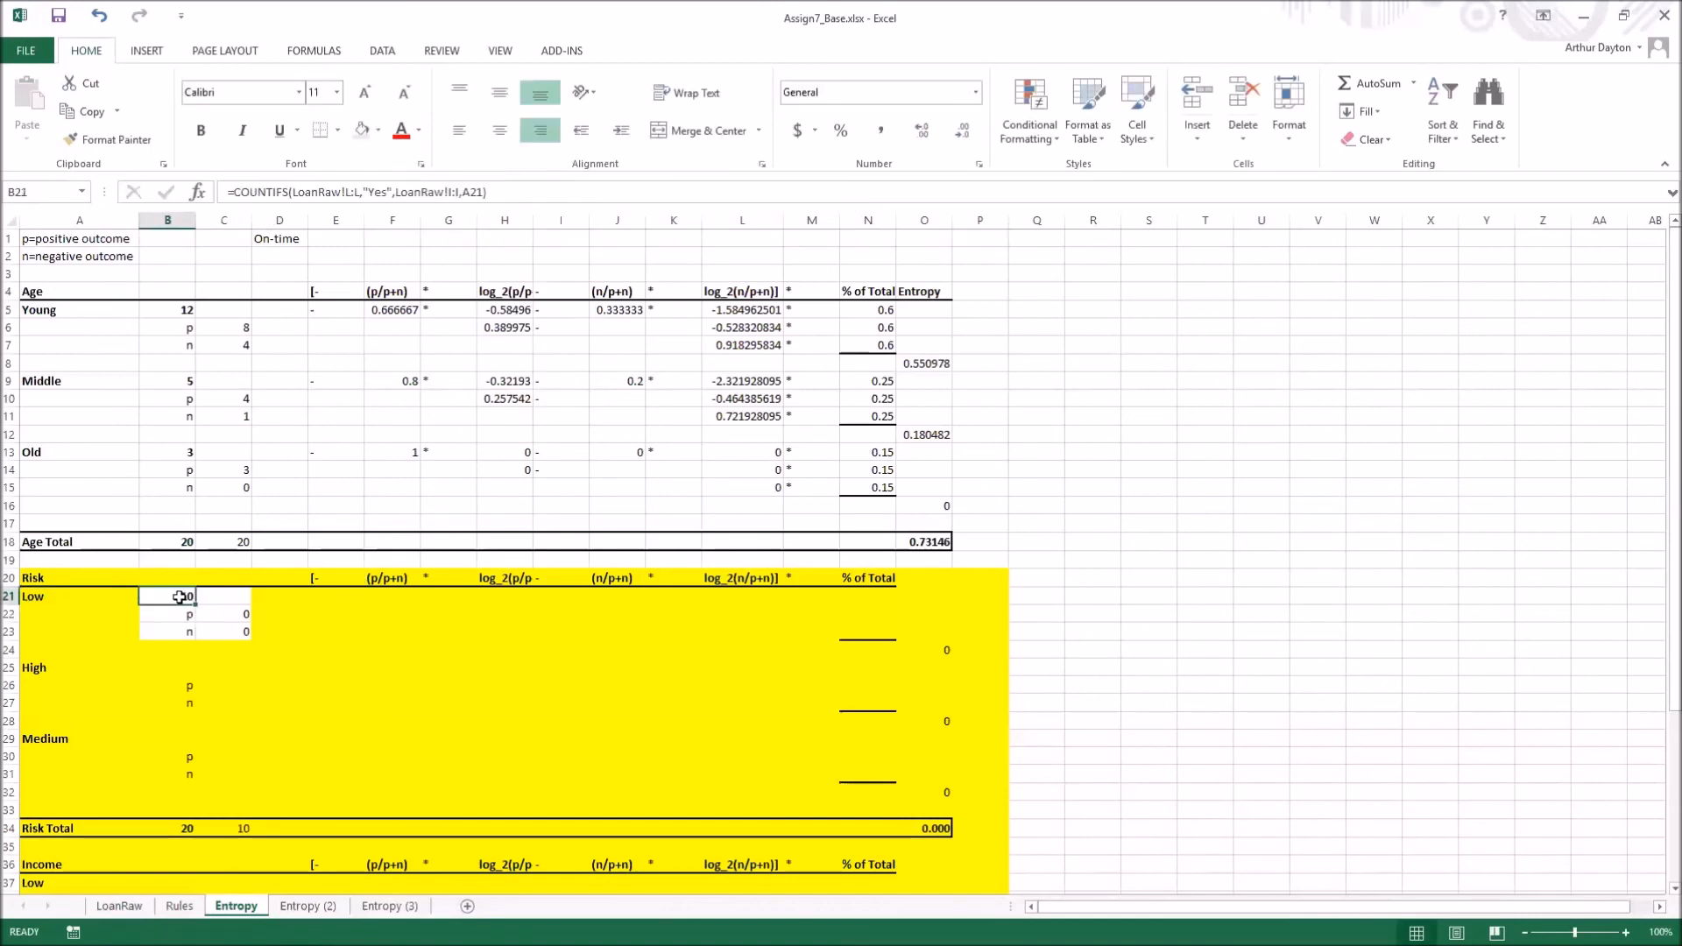
{"action": "left_click", "coordinate": [464, 193]}
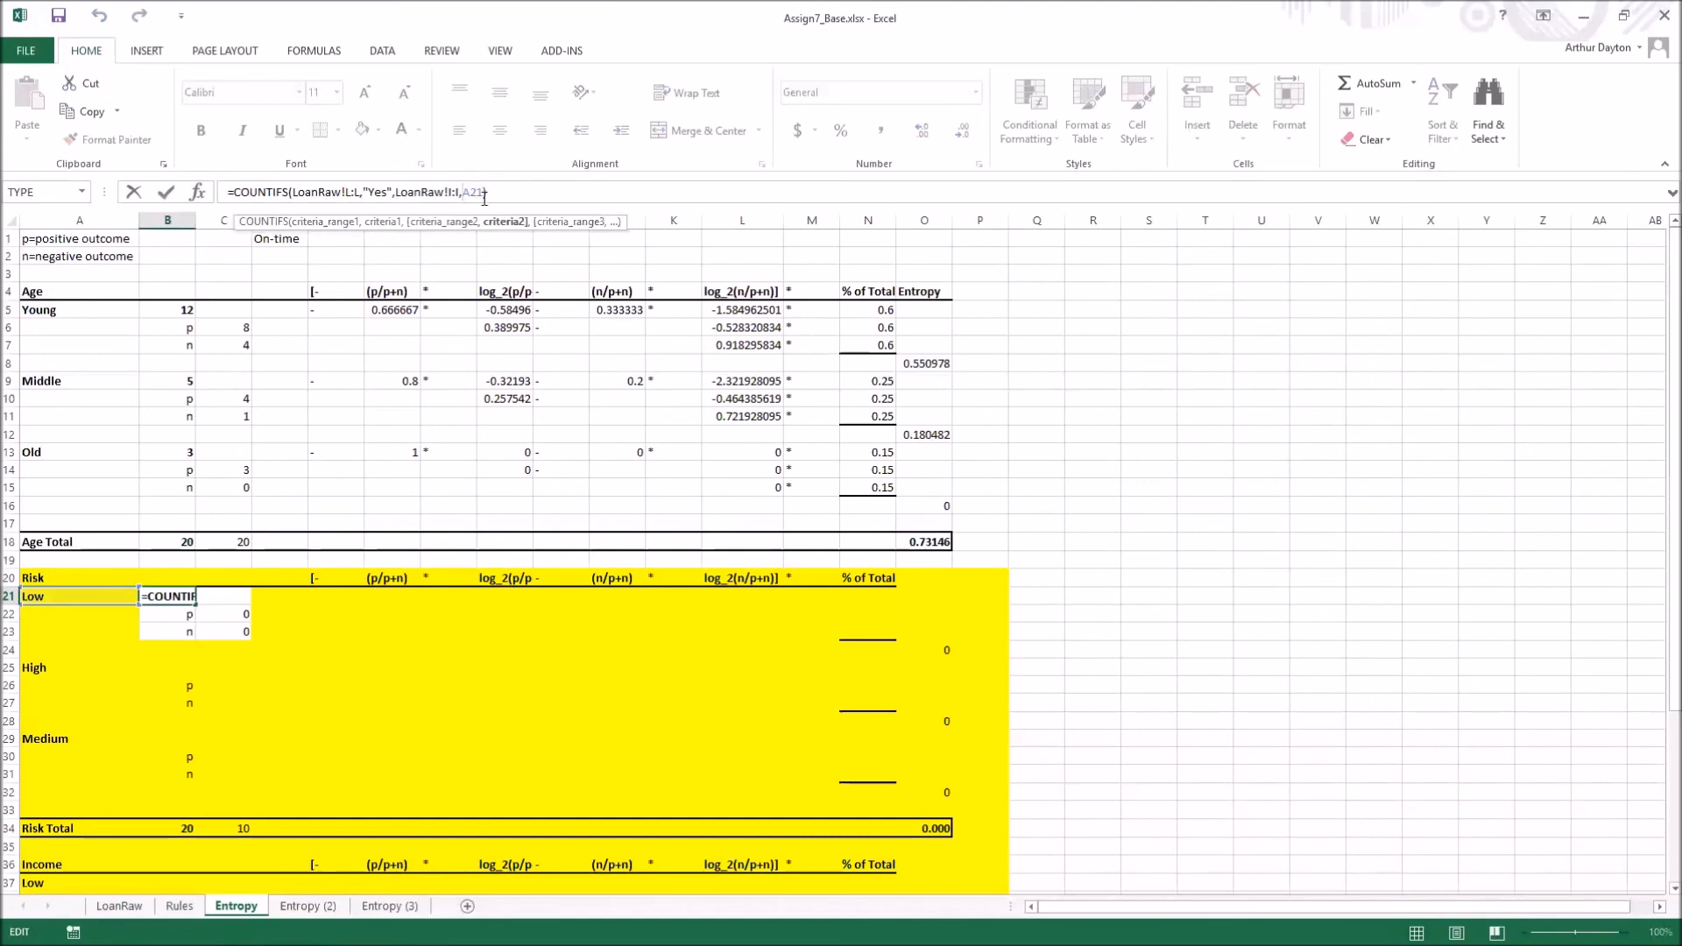
{"action": "key", "text": "Return"}
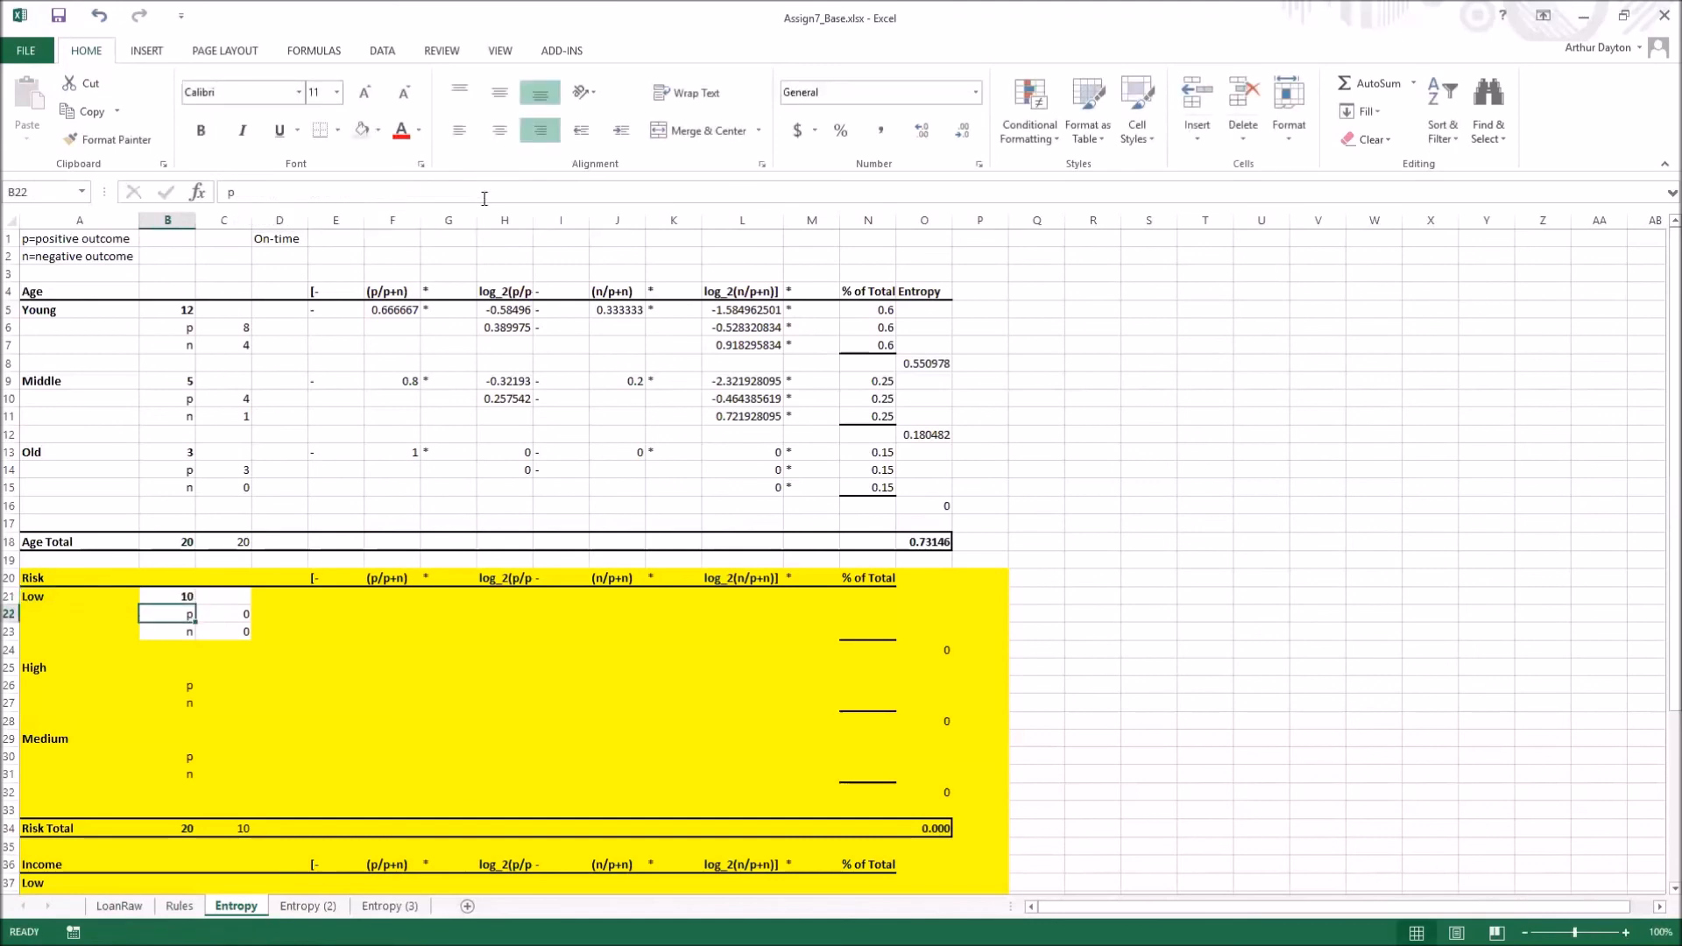
Change the second criteria range in C22's COUNTIFS formula, the Low risk p count, to LoanRaw!I:I
{"action": "left_click", "coordinate": [239, 622]}
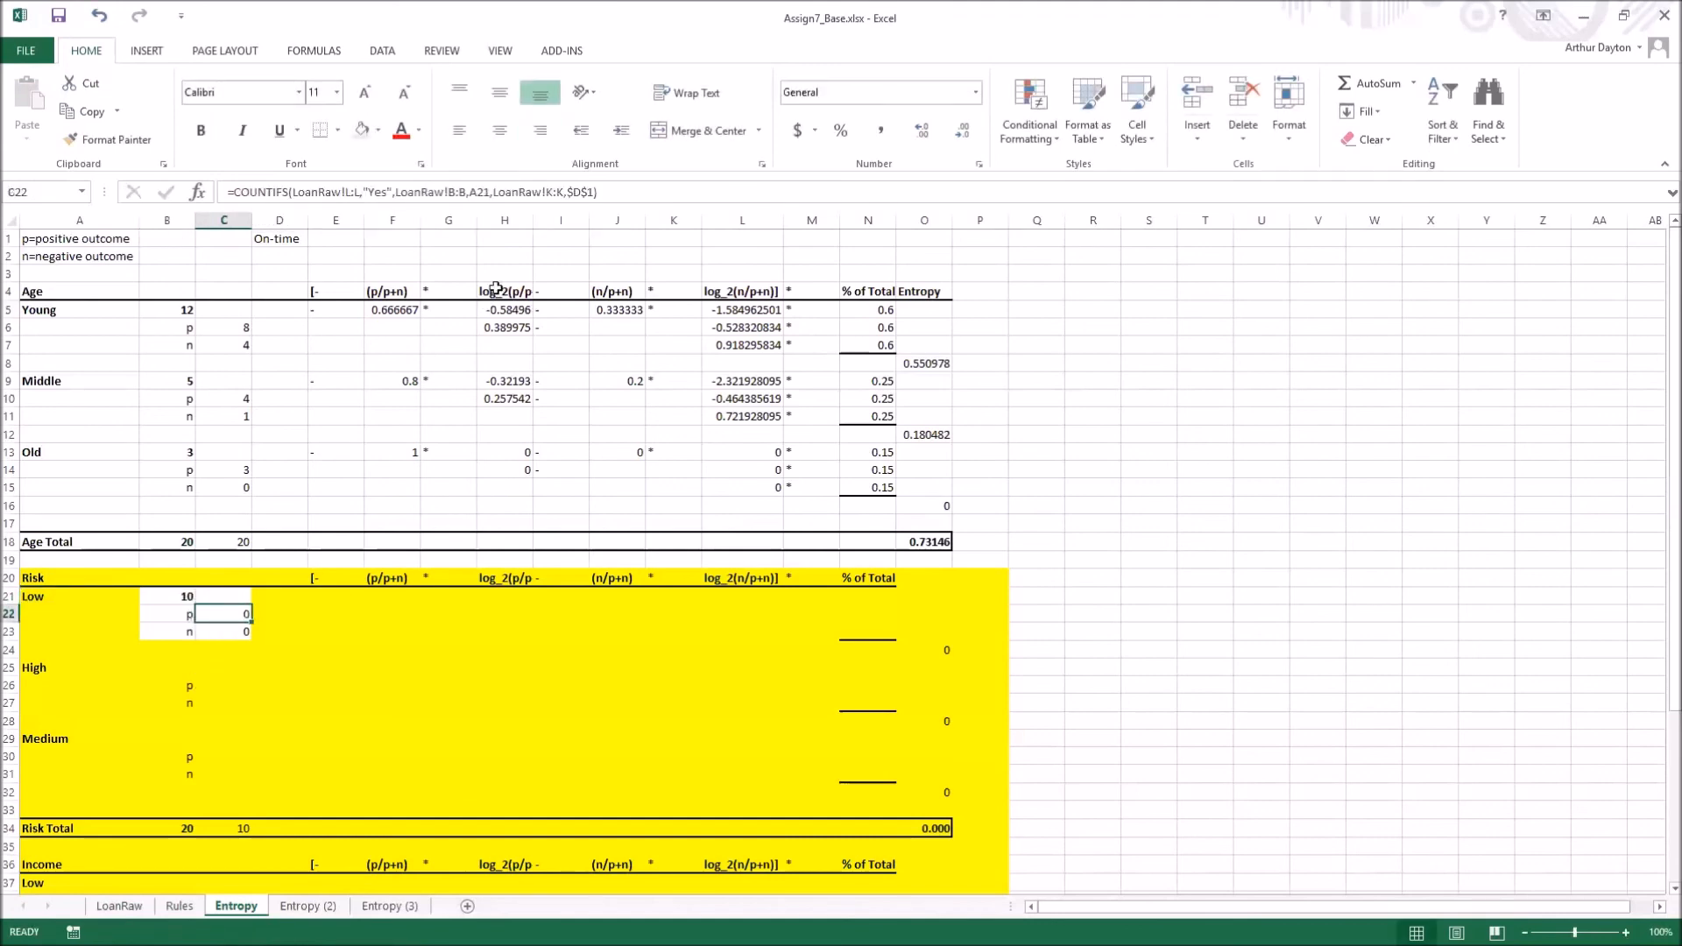
{"action": "left_click", "coordinate": [557, 191]}
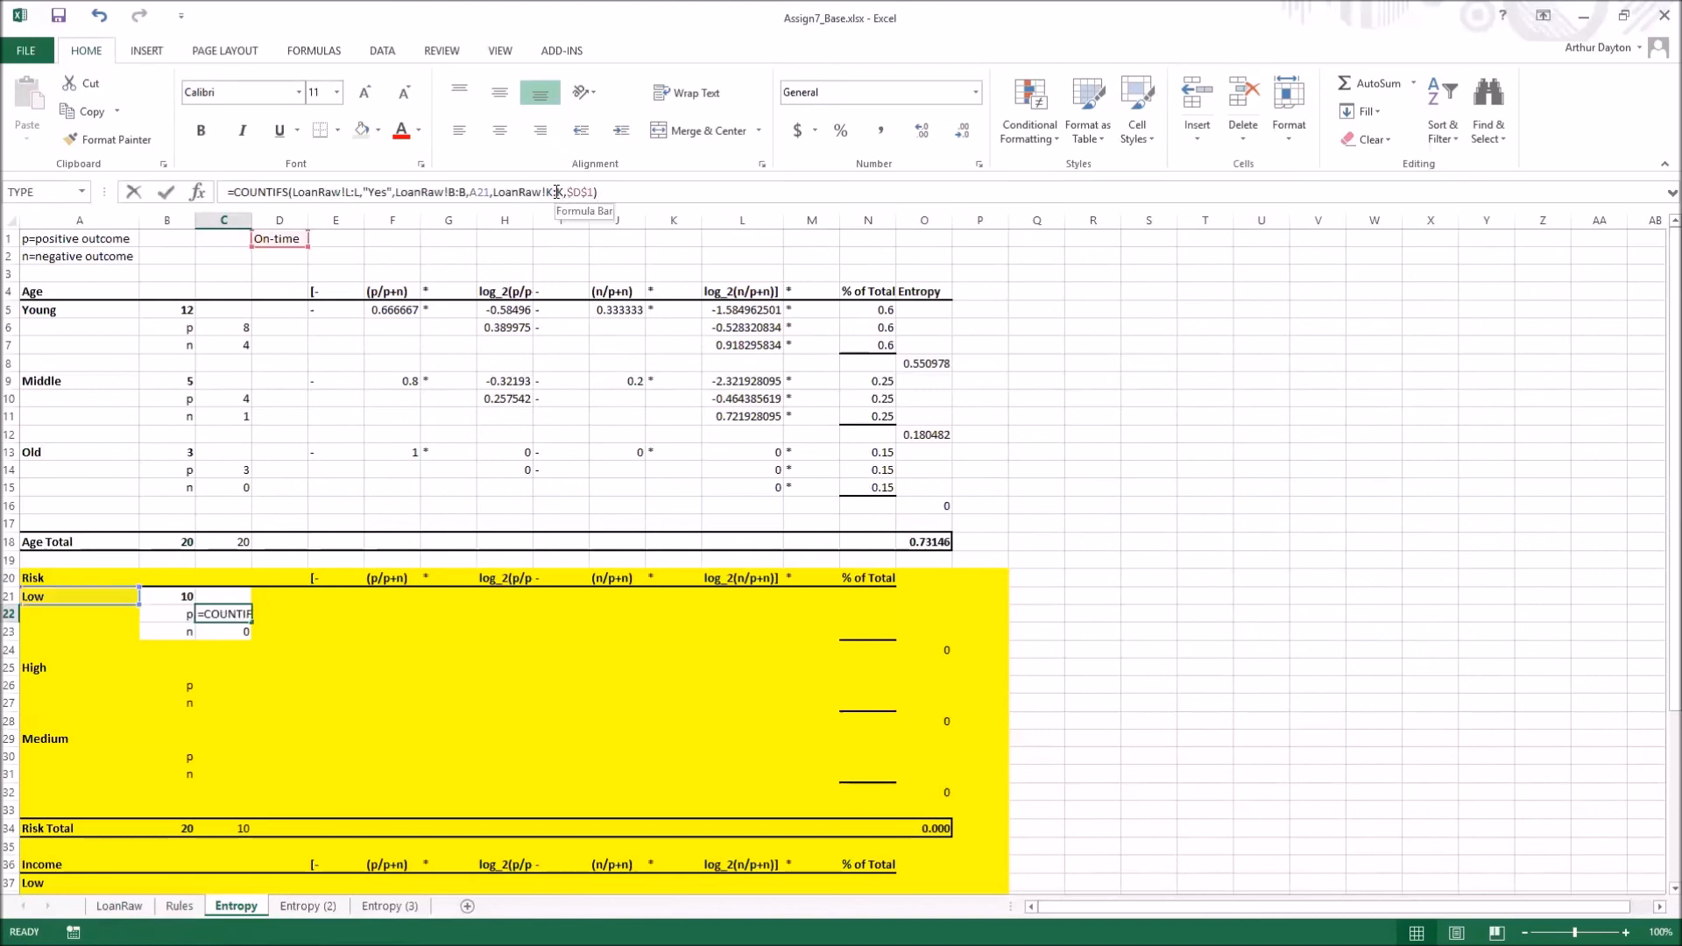
{"action": "double_click", "coordinate": [552, 192]}
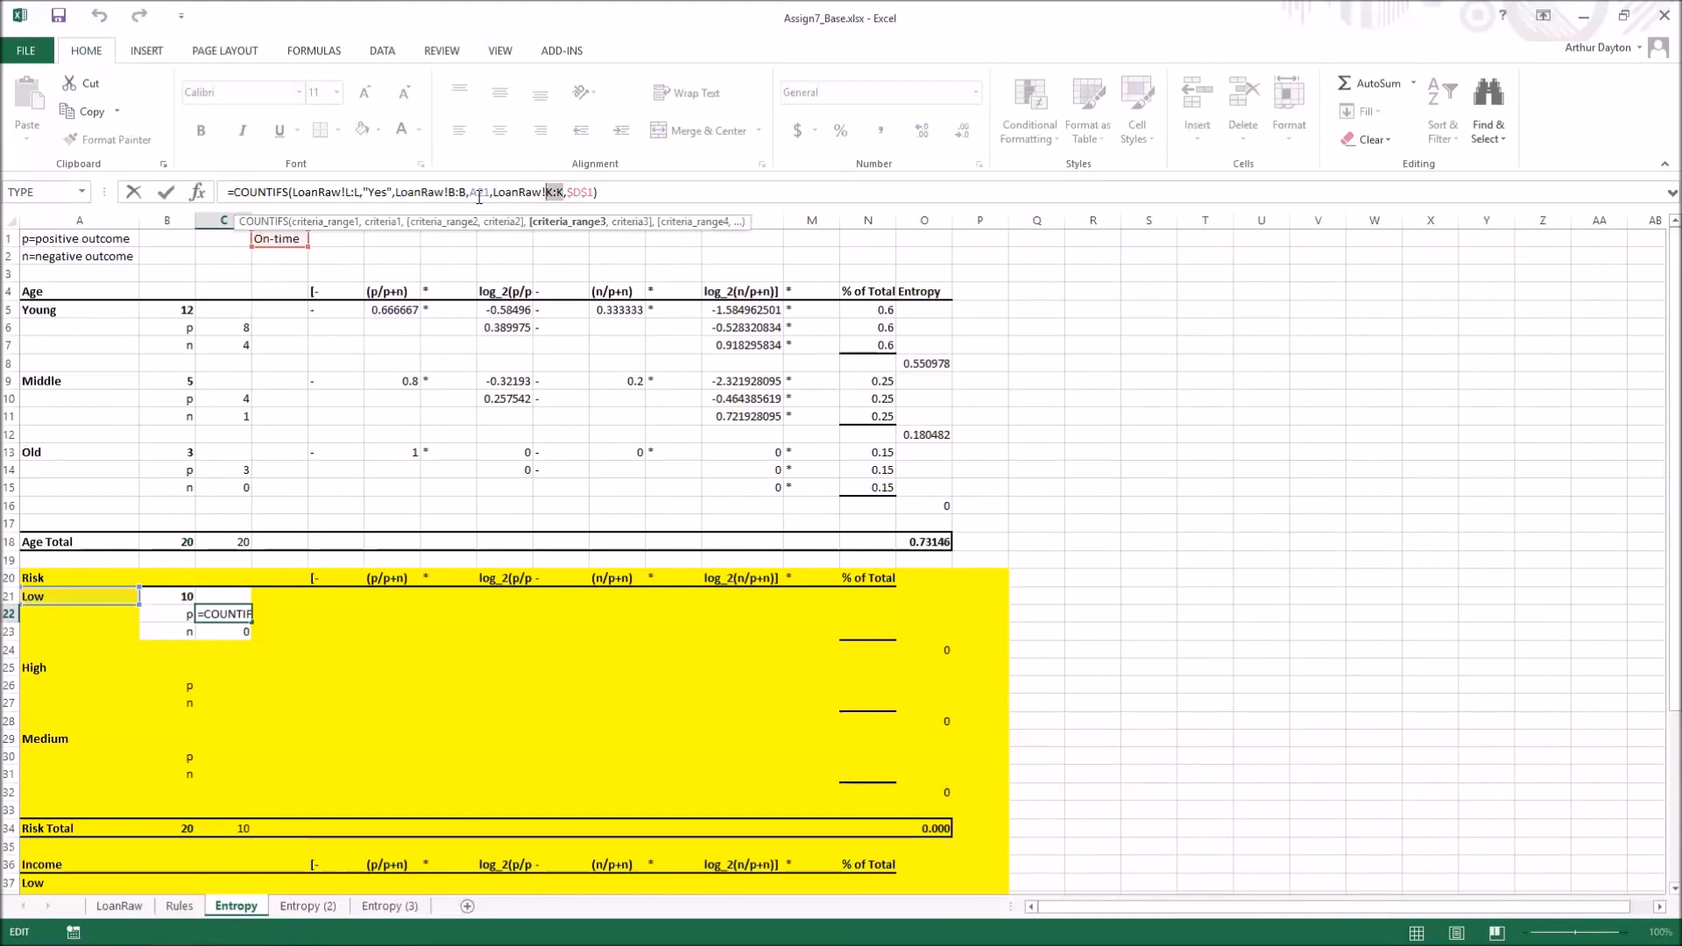
{"action": "left_click_drag", "start_coordinate": [467, 191], "coordinate": [450, 192]}
{"action": "type", "text": "I:I"}
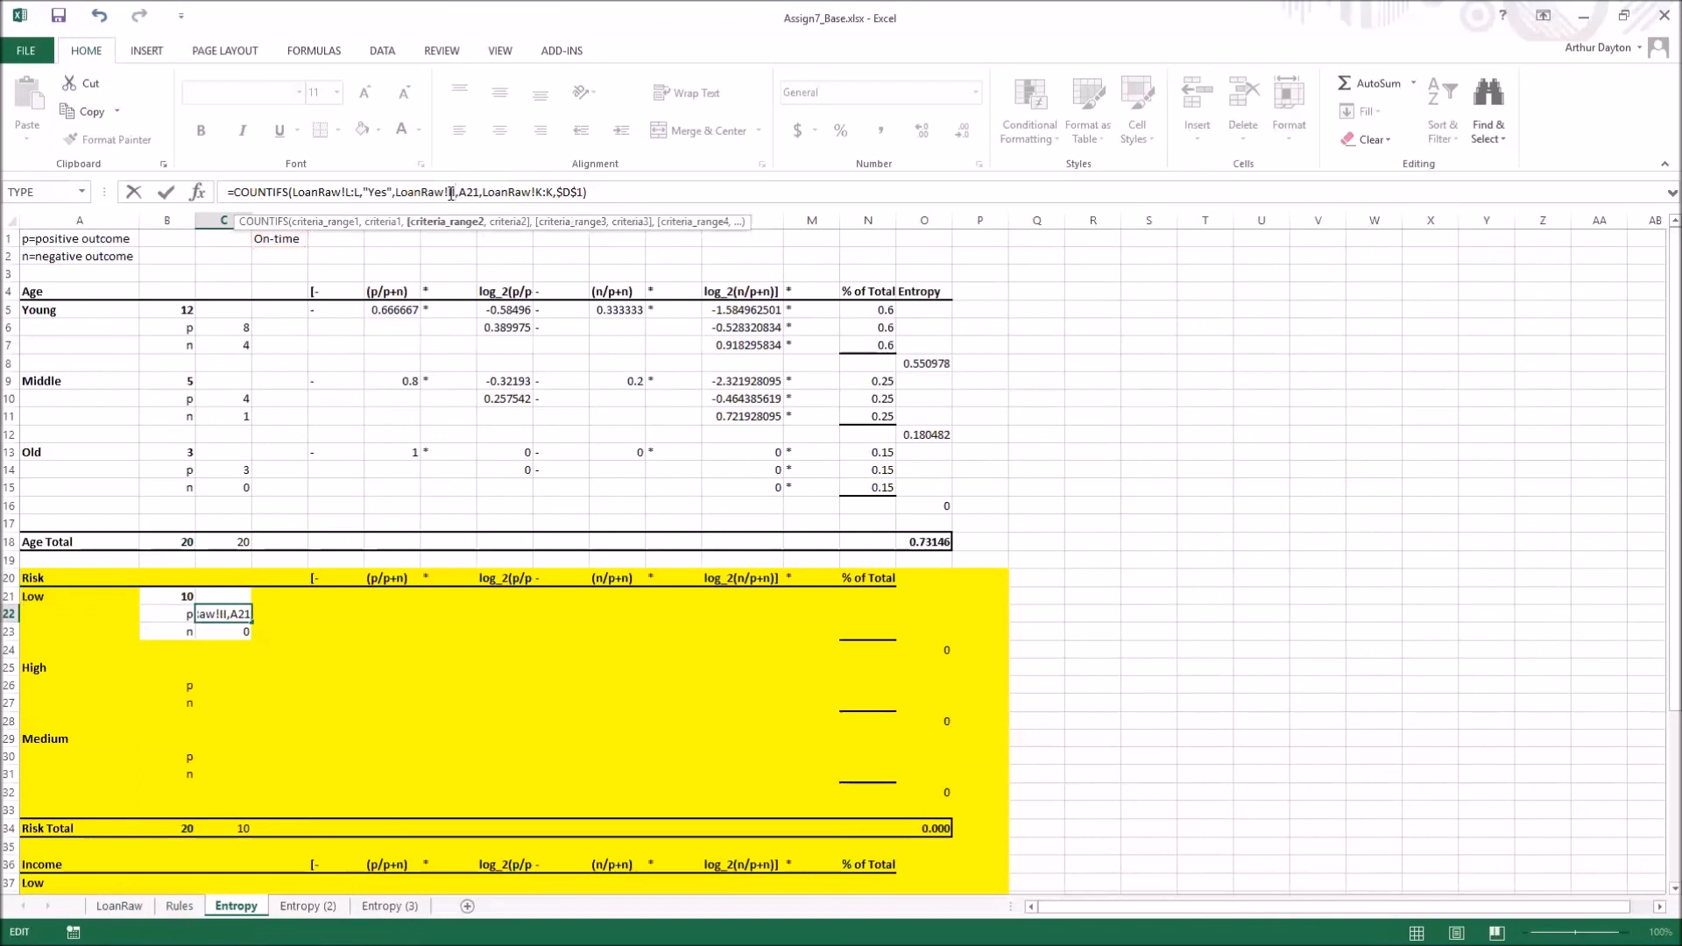
{"action": "key", "text": "Return"}
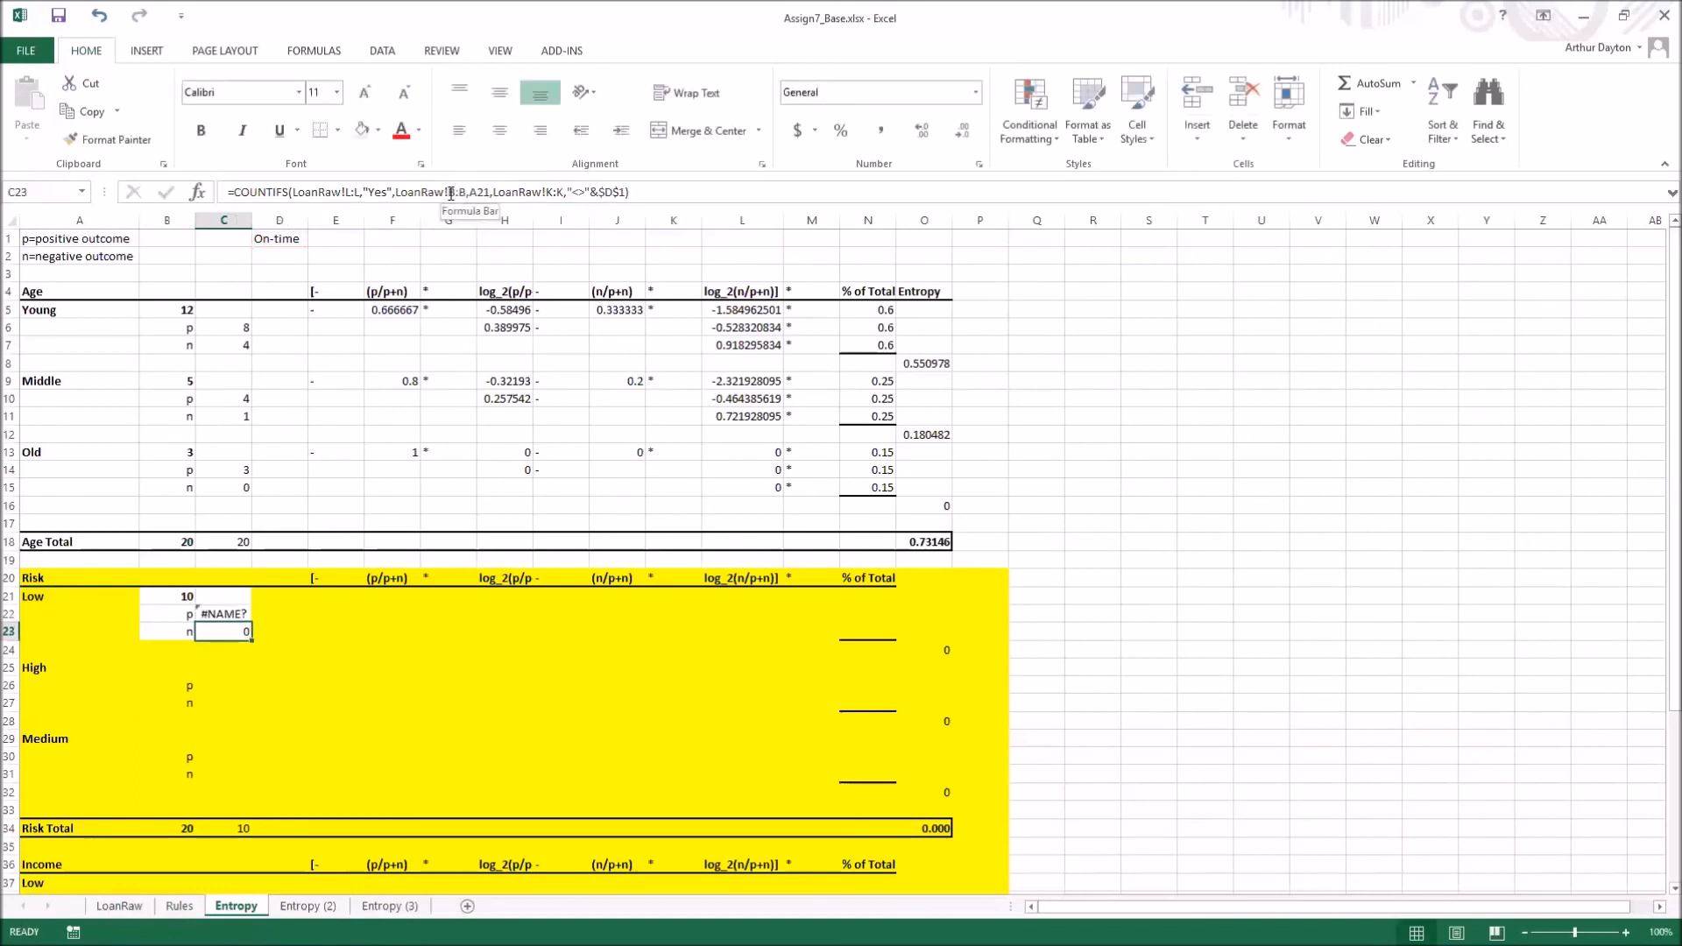
{"action": "left_click", "coordinate": [234, 613]}
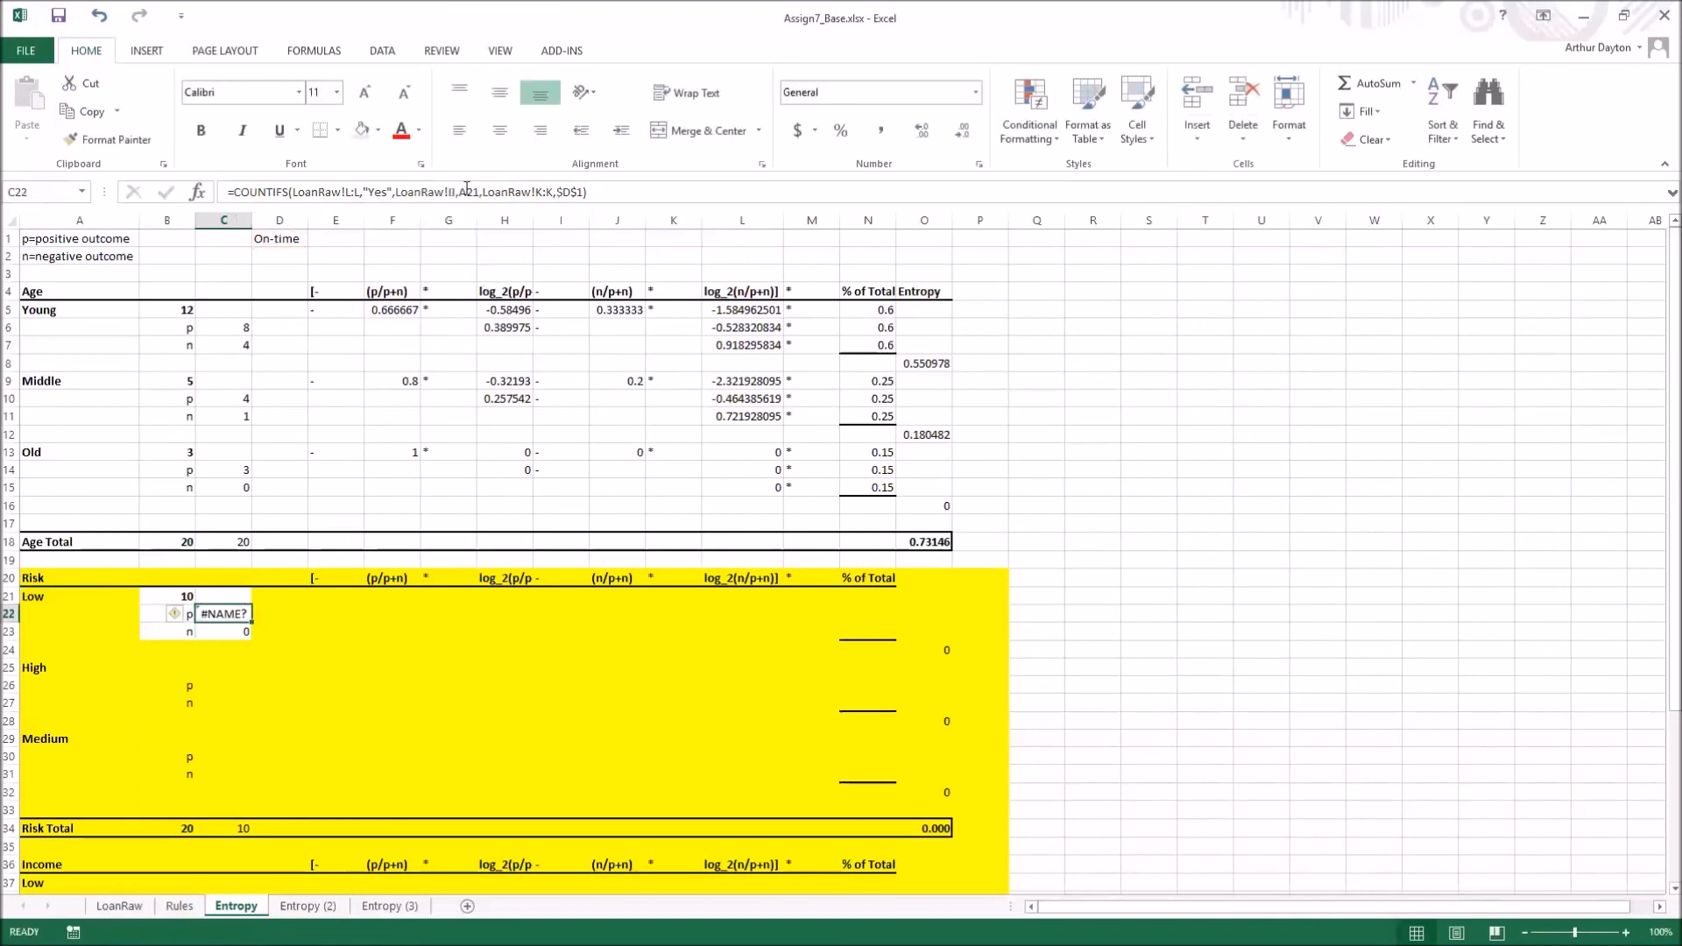
{"action": "left_click", "coordinate": [452, 192]}
{"action": "key", "text": "BackSpace"}
{"action": "key", "text": "BackSpace"}
{"action": "type", "text": "B:B"}
{"action": "key", "text": "Return"}
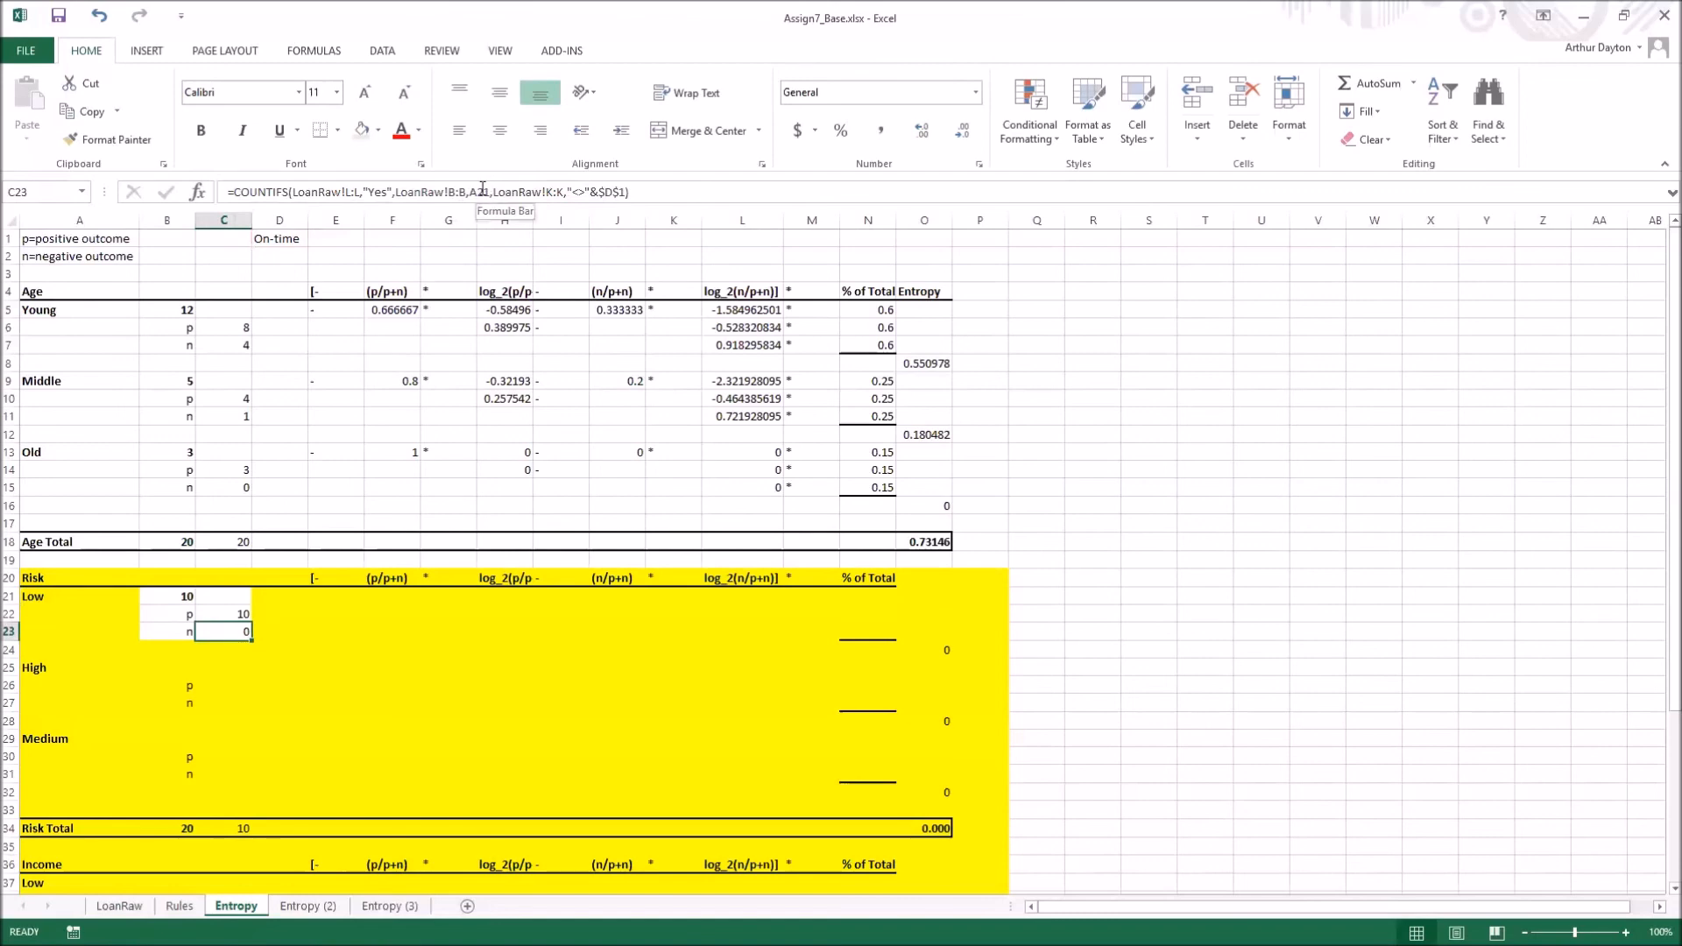
Set the second criteria range of the Low risk n count in C23 to LoanRaw!I:I
{"action": "left_click_drag", "start_coordinate": [466, 193], "coordinate": [451, 193]}
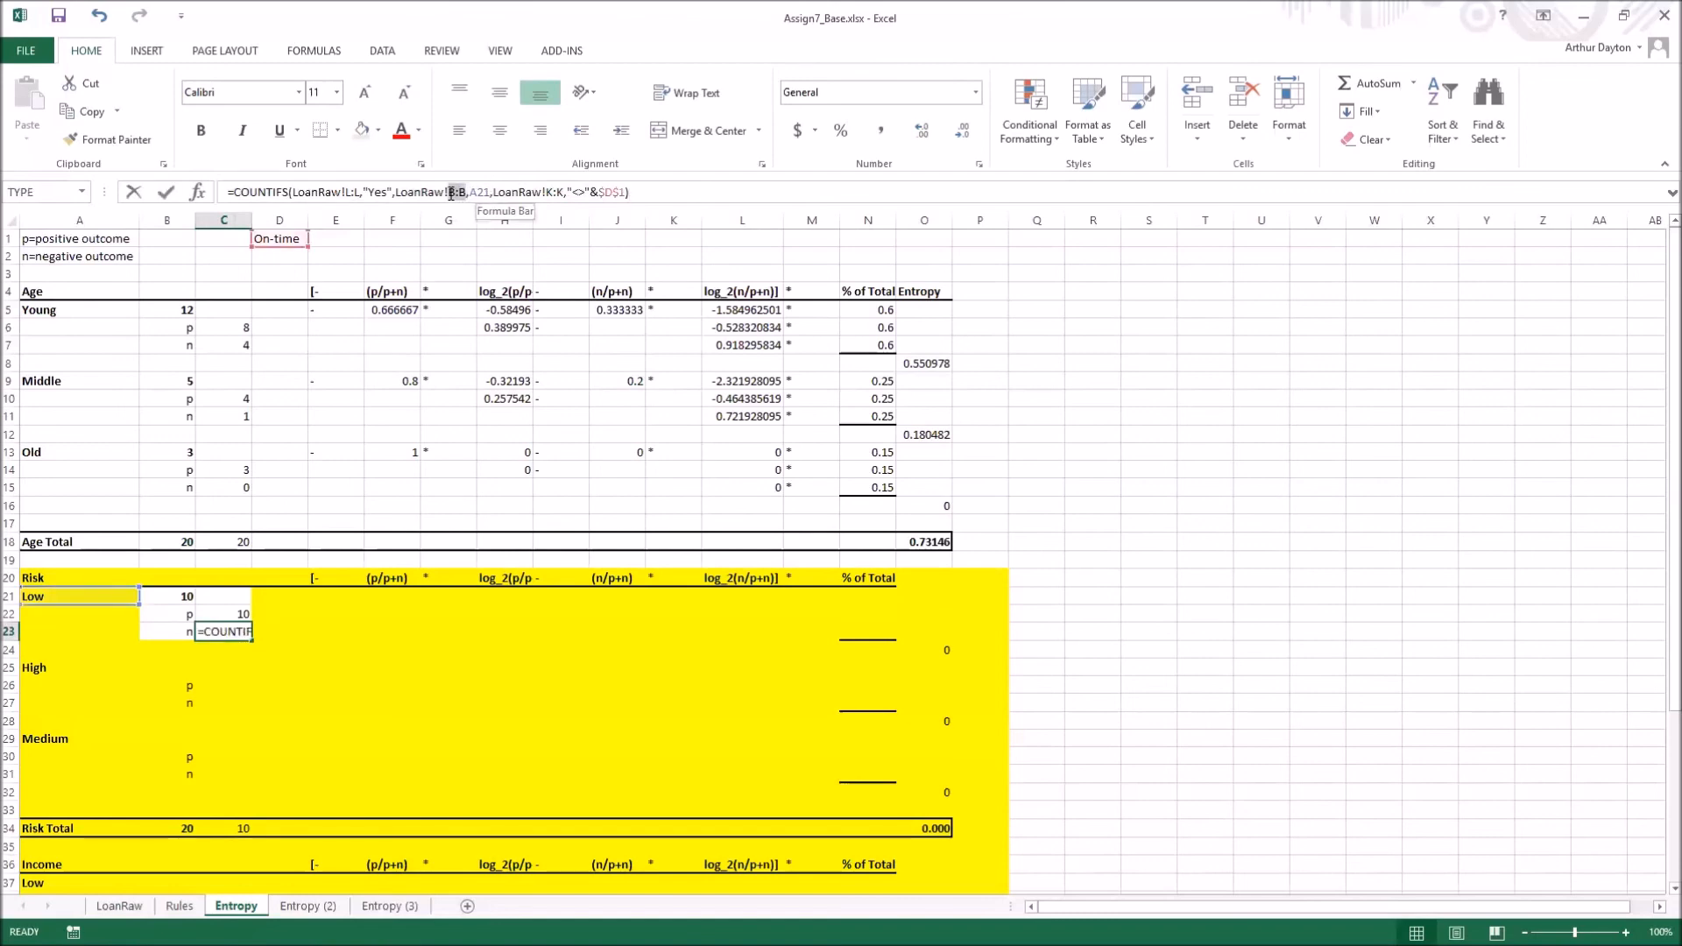
{"action": "type", "text": "I:I"}
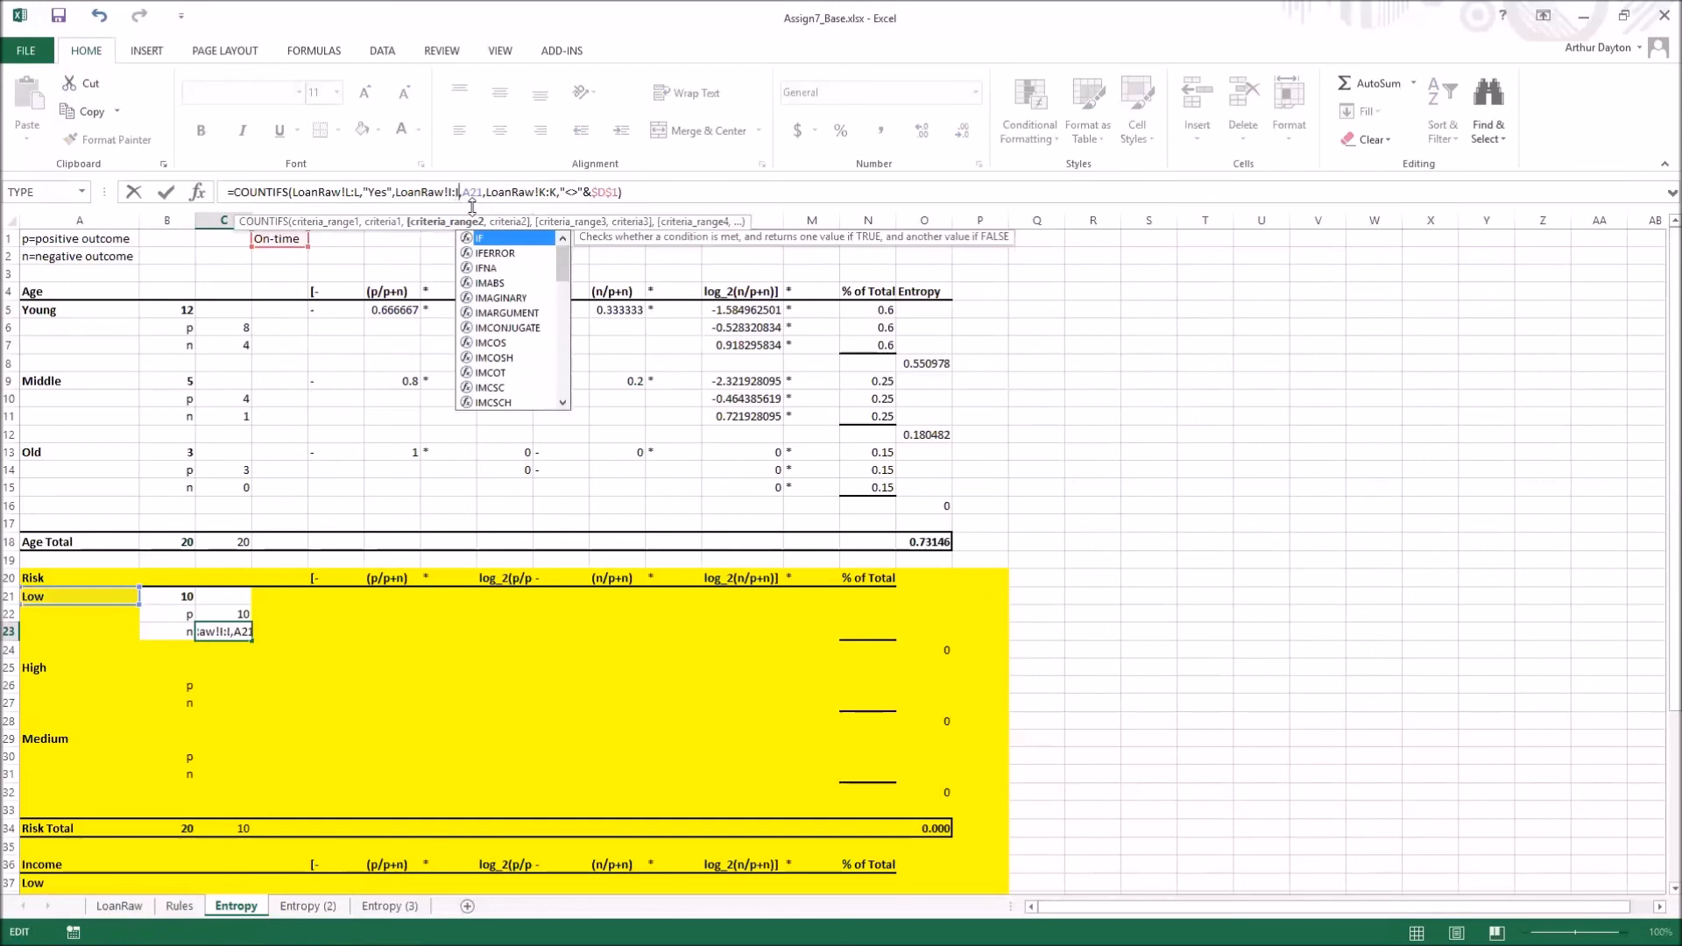
{"action": "key", "text": "Return"}
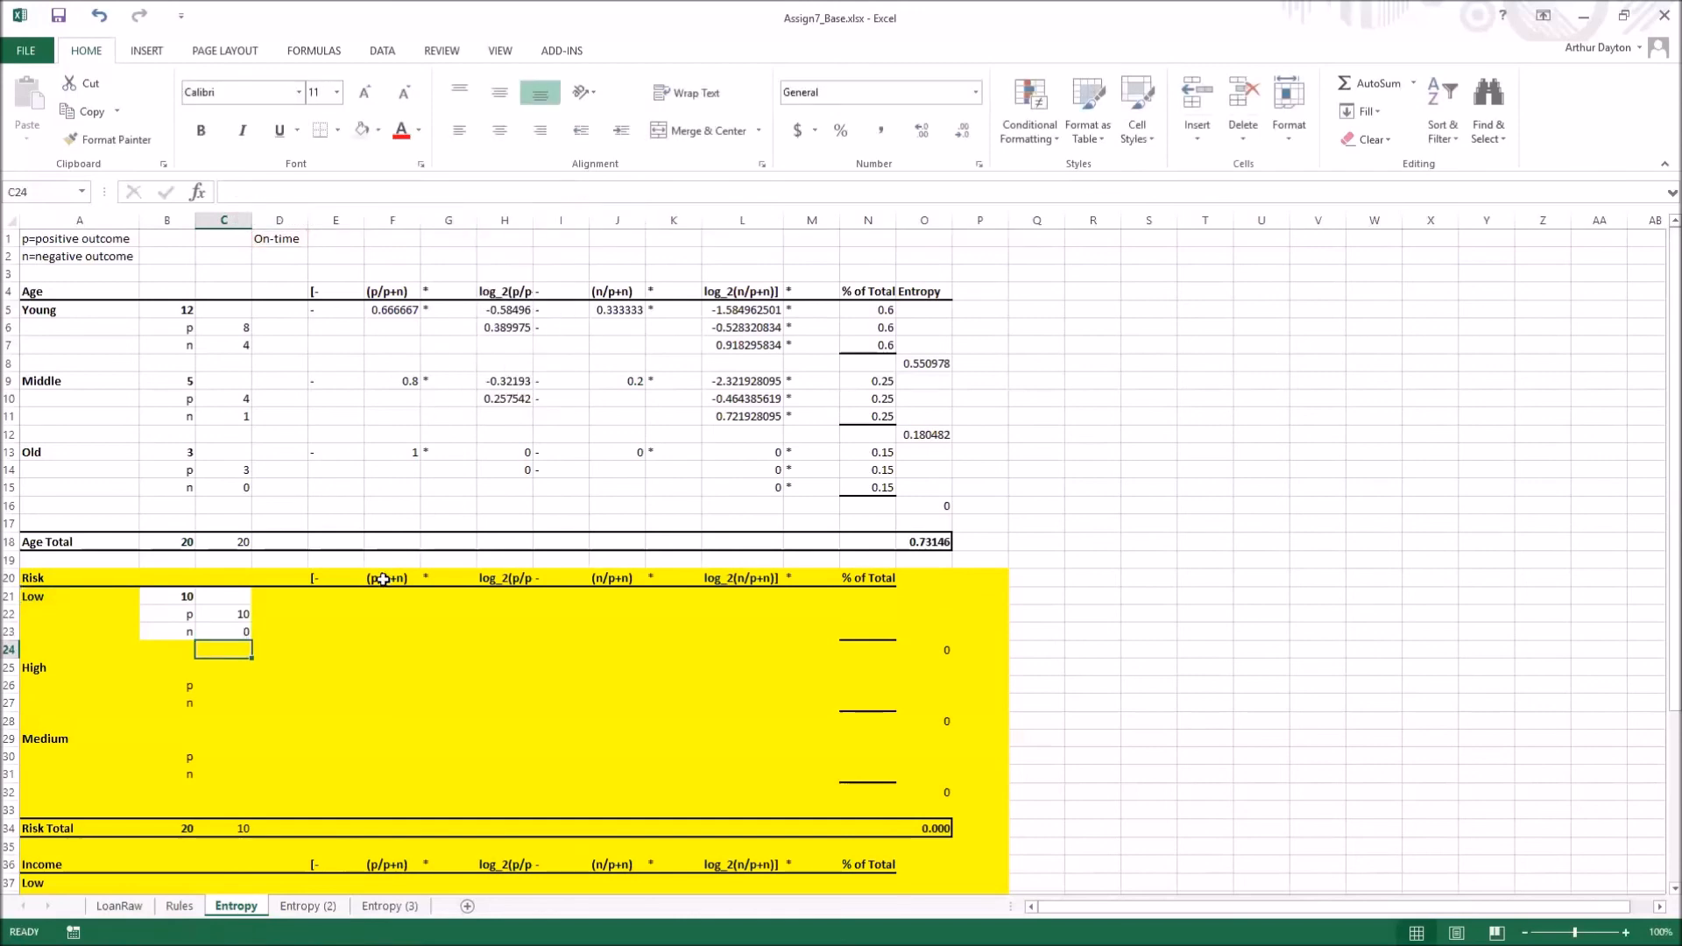
Copy the Low risk count formulas in B21:C23 to the High risk block, starting at B25
{"action": "left_click_drag", "start_coordinate": [149, 593], "coordinate": [218, 632]}
{"action": "key", "text": "ctrl+q"}
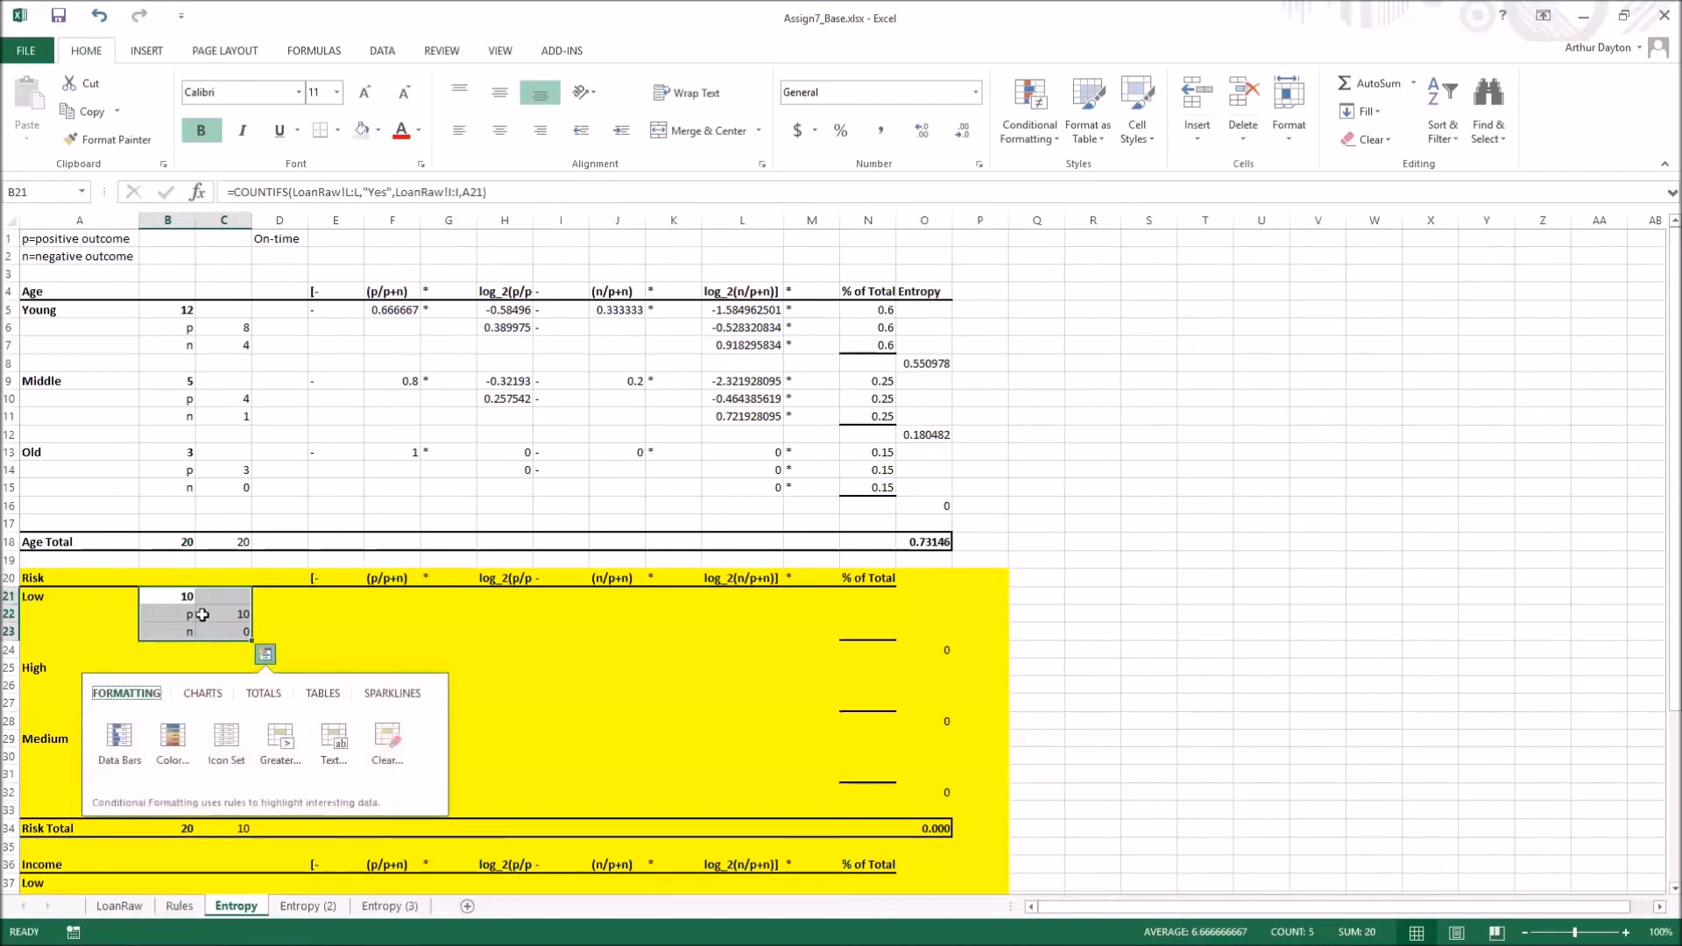
{"action": "left_click", "coordinate": [202, 615]}
{"action": "left_click_drag", "start_coordinate": [175, 596], "coordinate": [243, 630]}
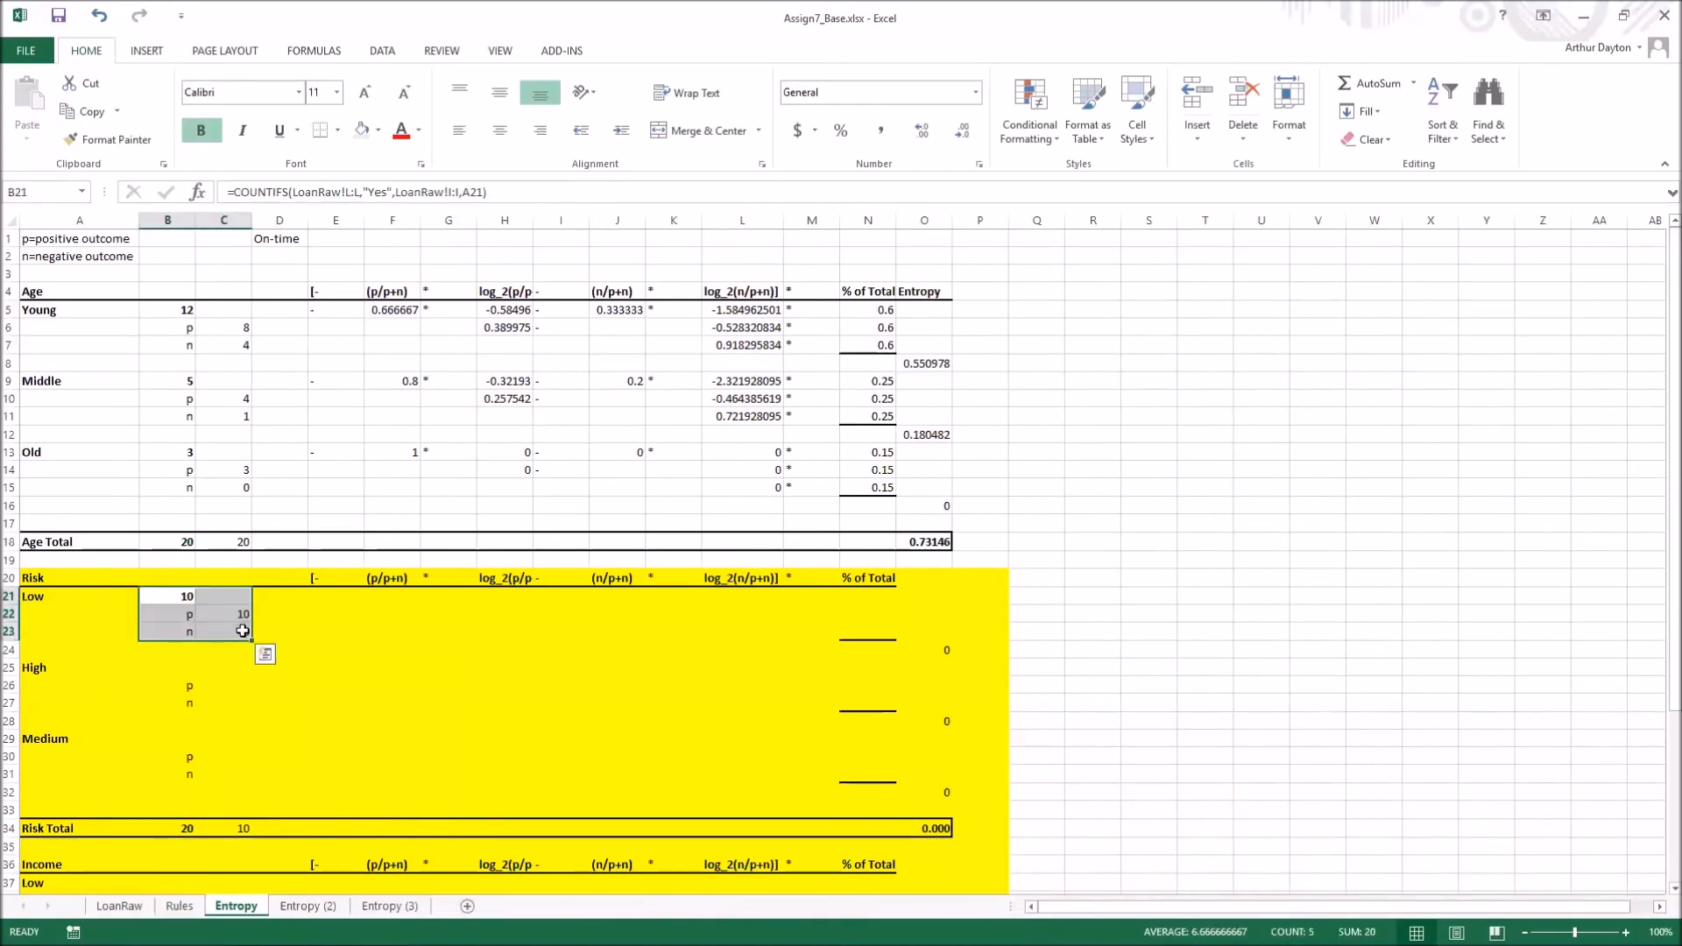
{"action": "key", "text": "ctrl+c"}
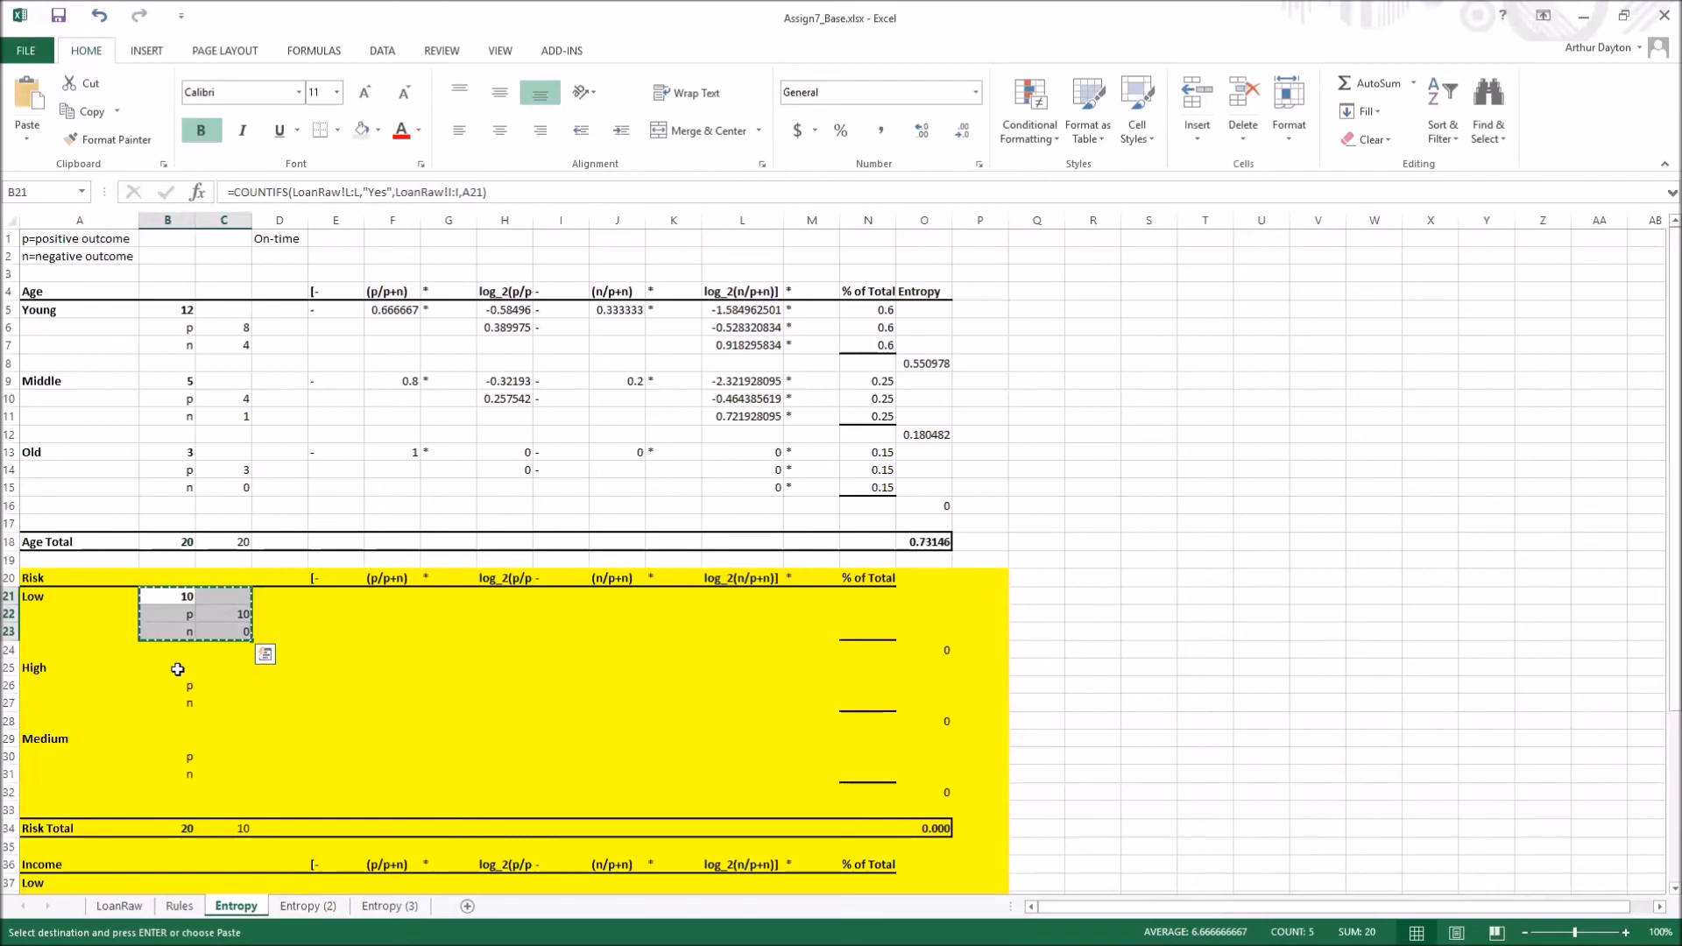
{"action": "left_click", "coordinate": [176, 669]}
{"action": "key", "text": "ctrl+v"}
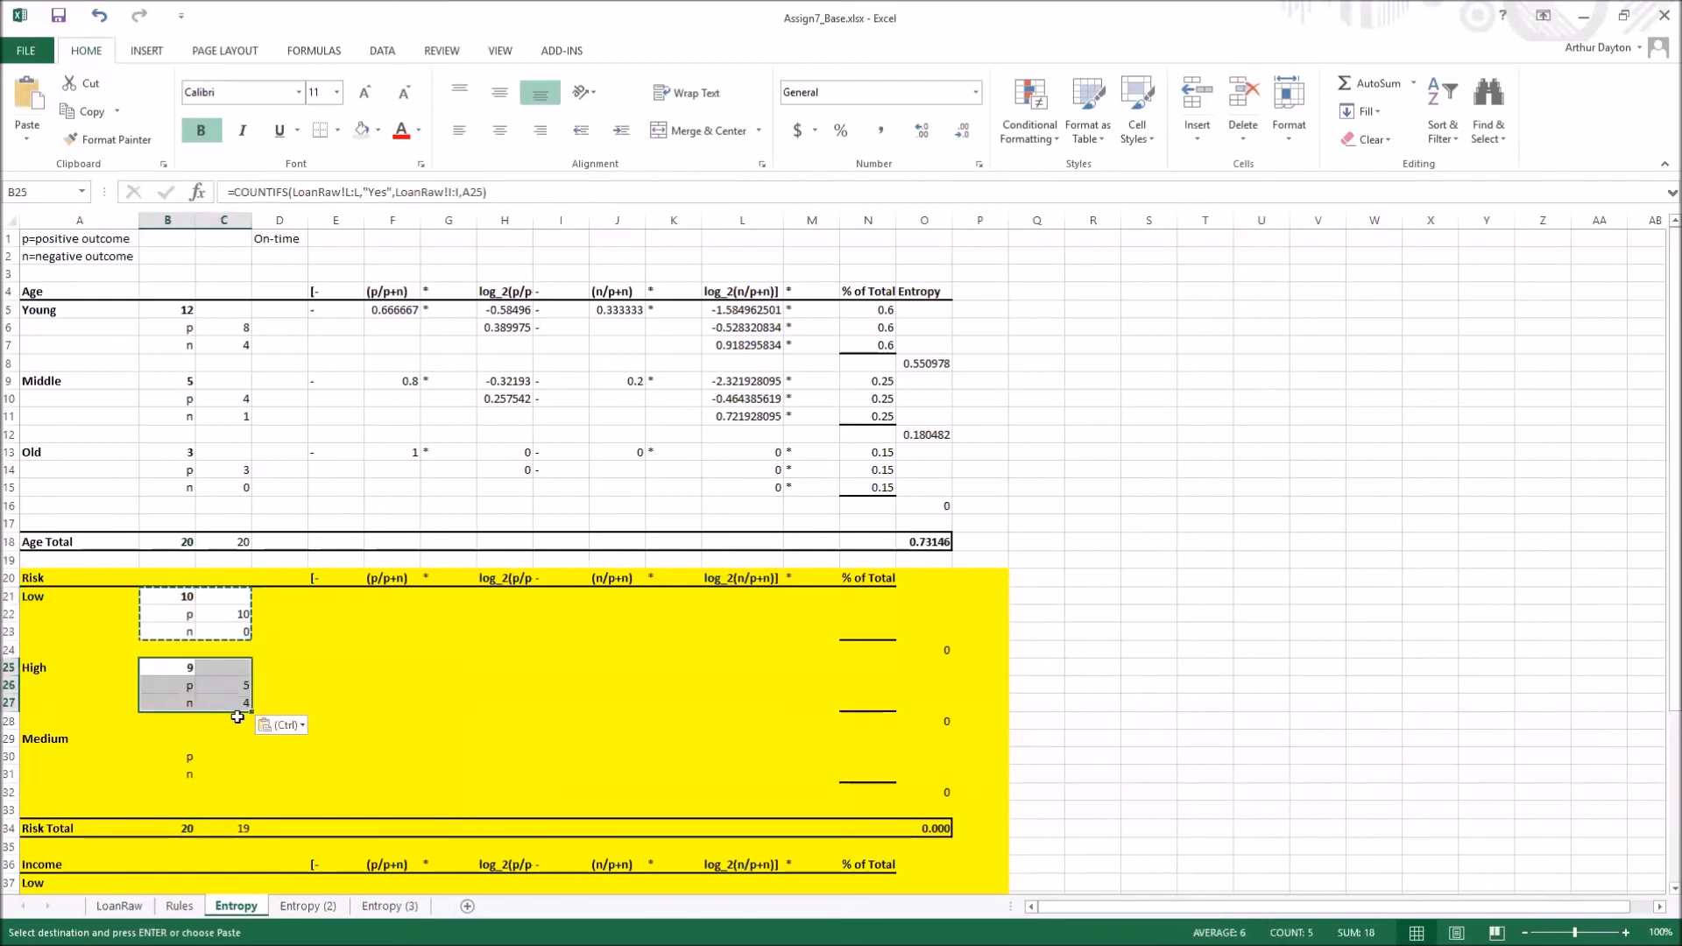
Copy the Low risk count formulas into the Medium risk block, starting at B29
{"action": "left_click", "coordinate": [182, 745]}
{"action": "key", "text": "ctrl+v"}
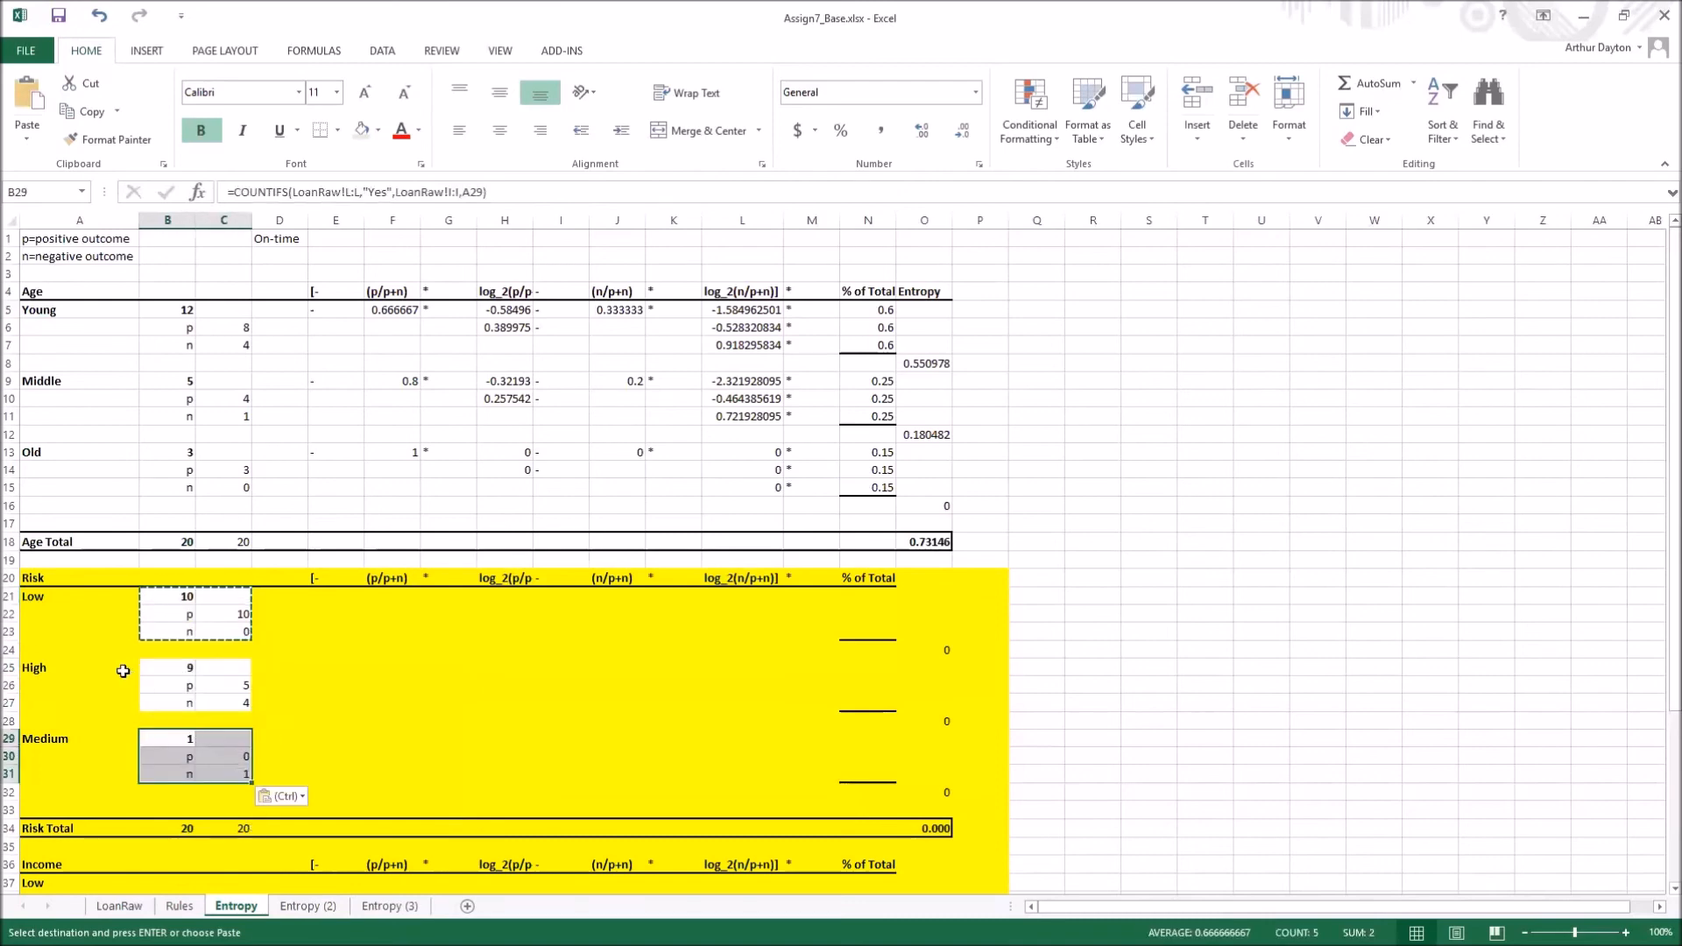
{"action": "left_click", "coordinate": [43, 669]}
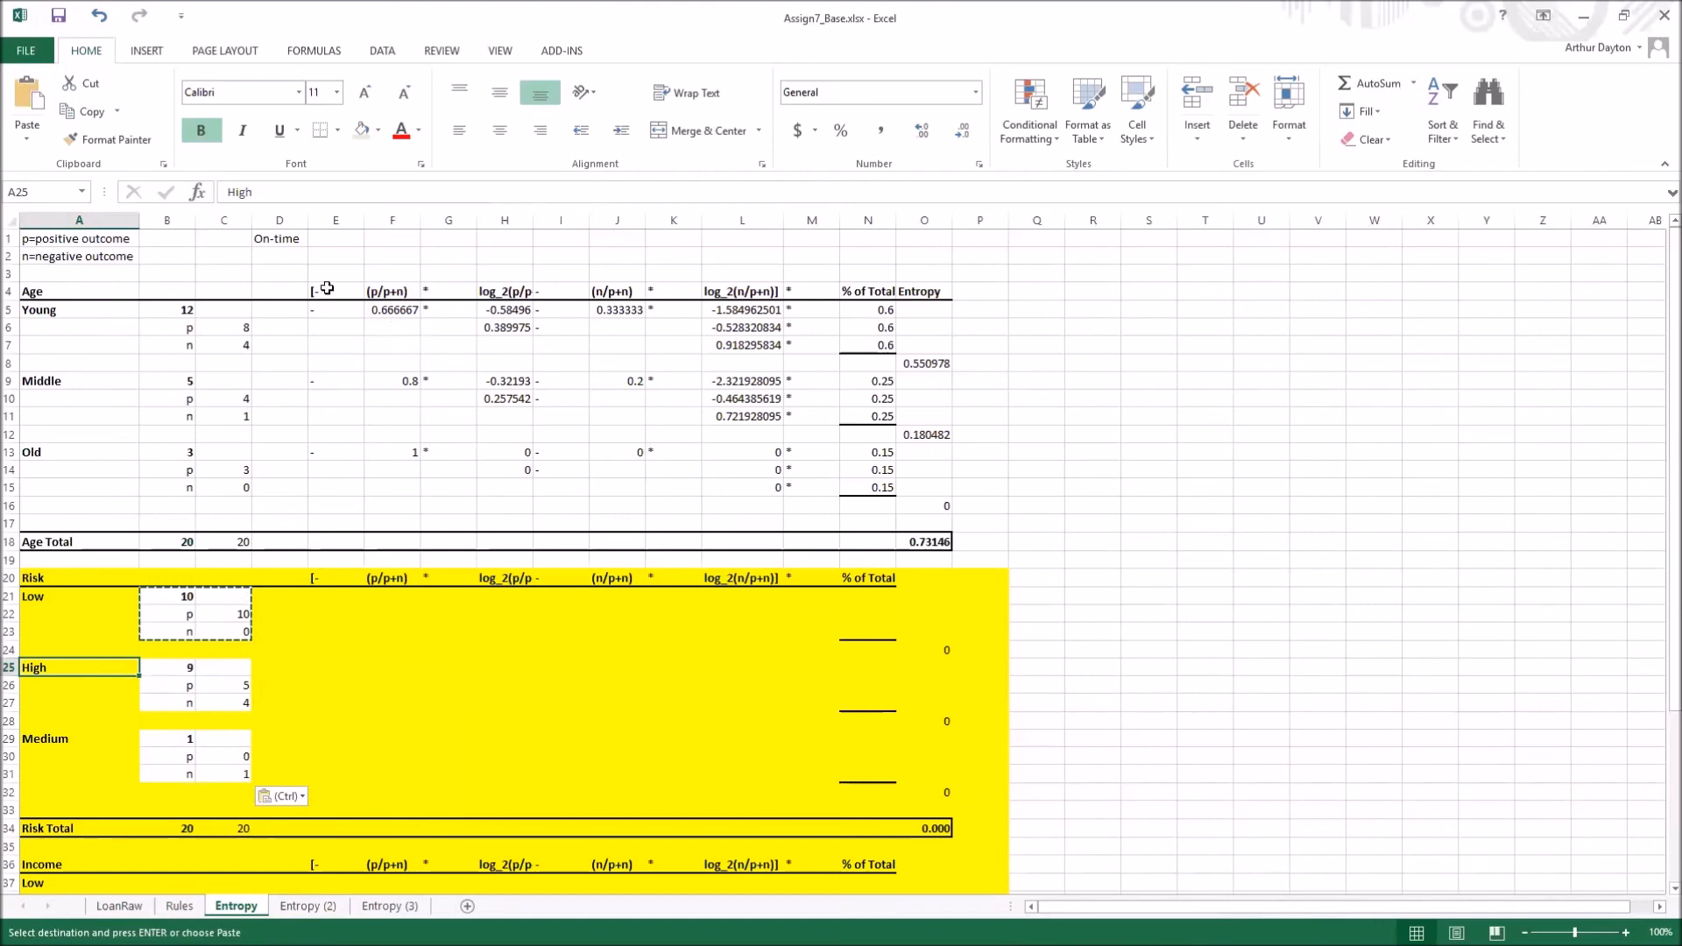
Widen column H to fit its full log_2(p/p+n) heading and values
{"action": "left_click_drag", "start_coordinate": [326, 288], "coordinate": [912, 294]}
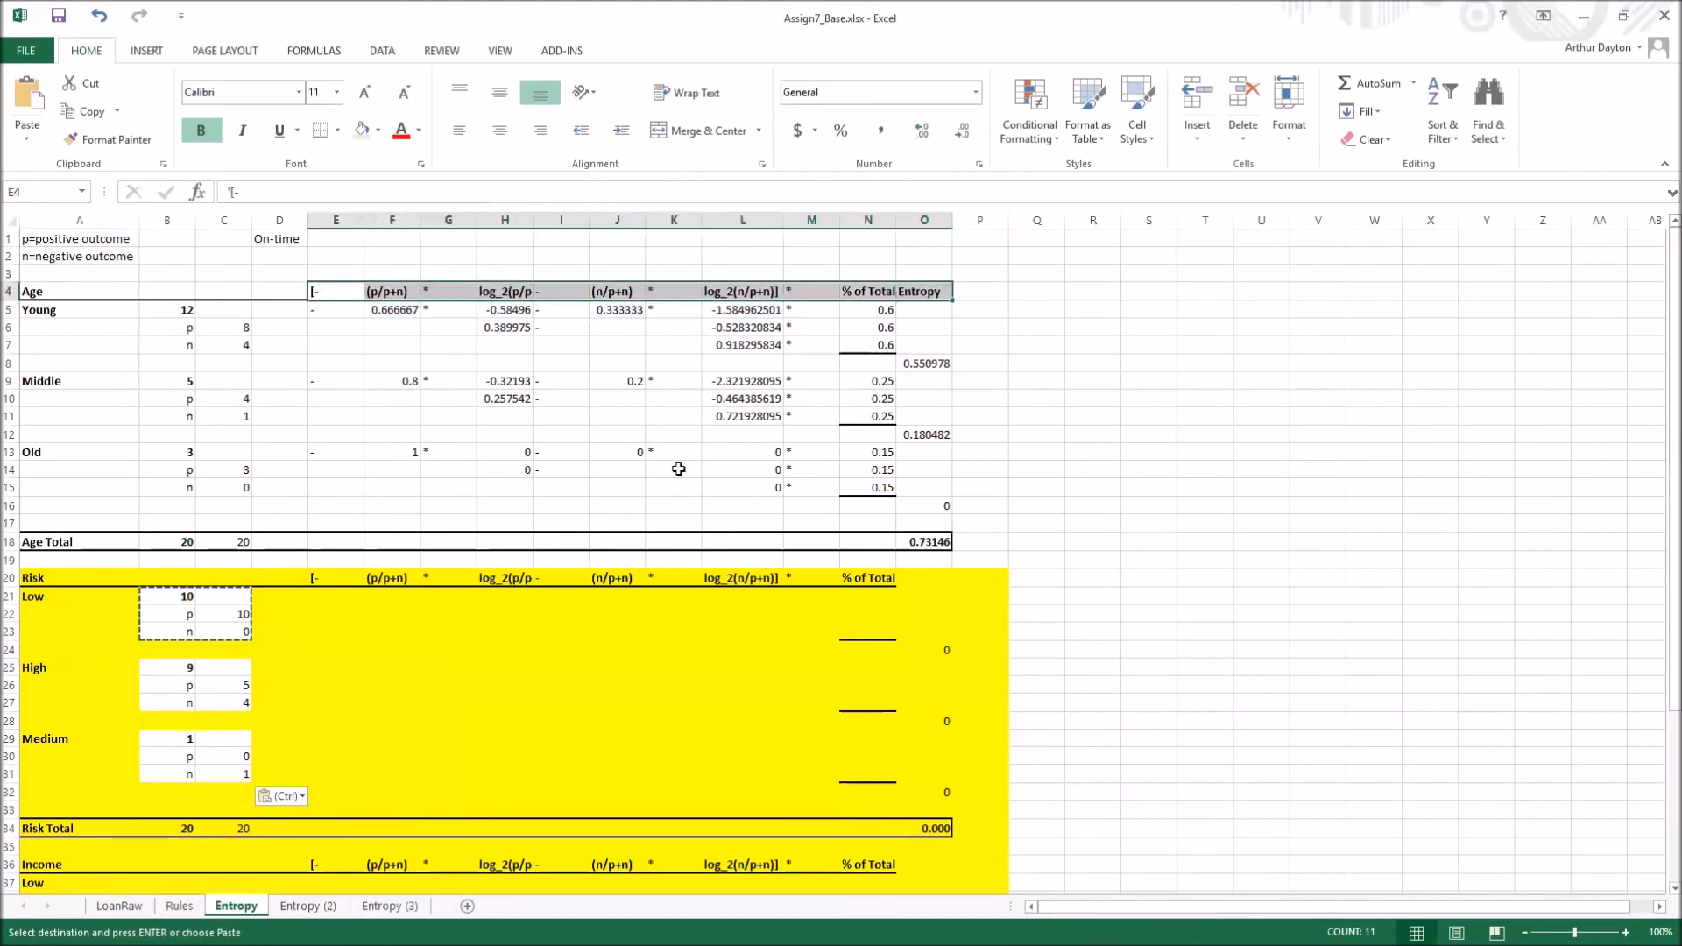
{"action": "left_click", "coordinate": [375, 328]}
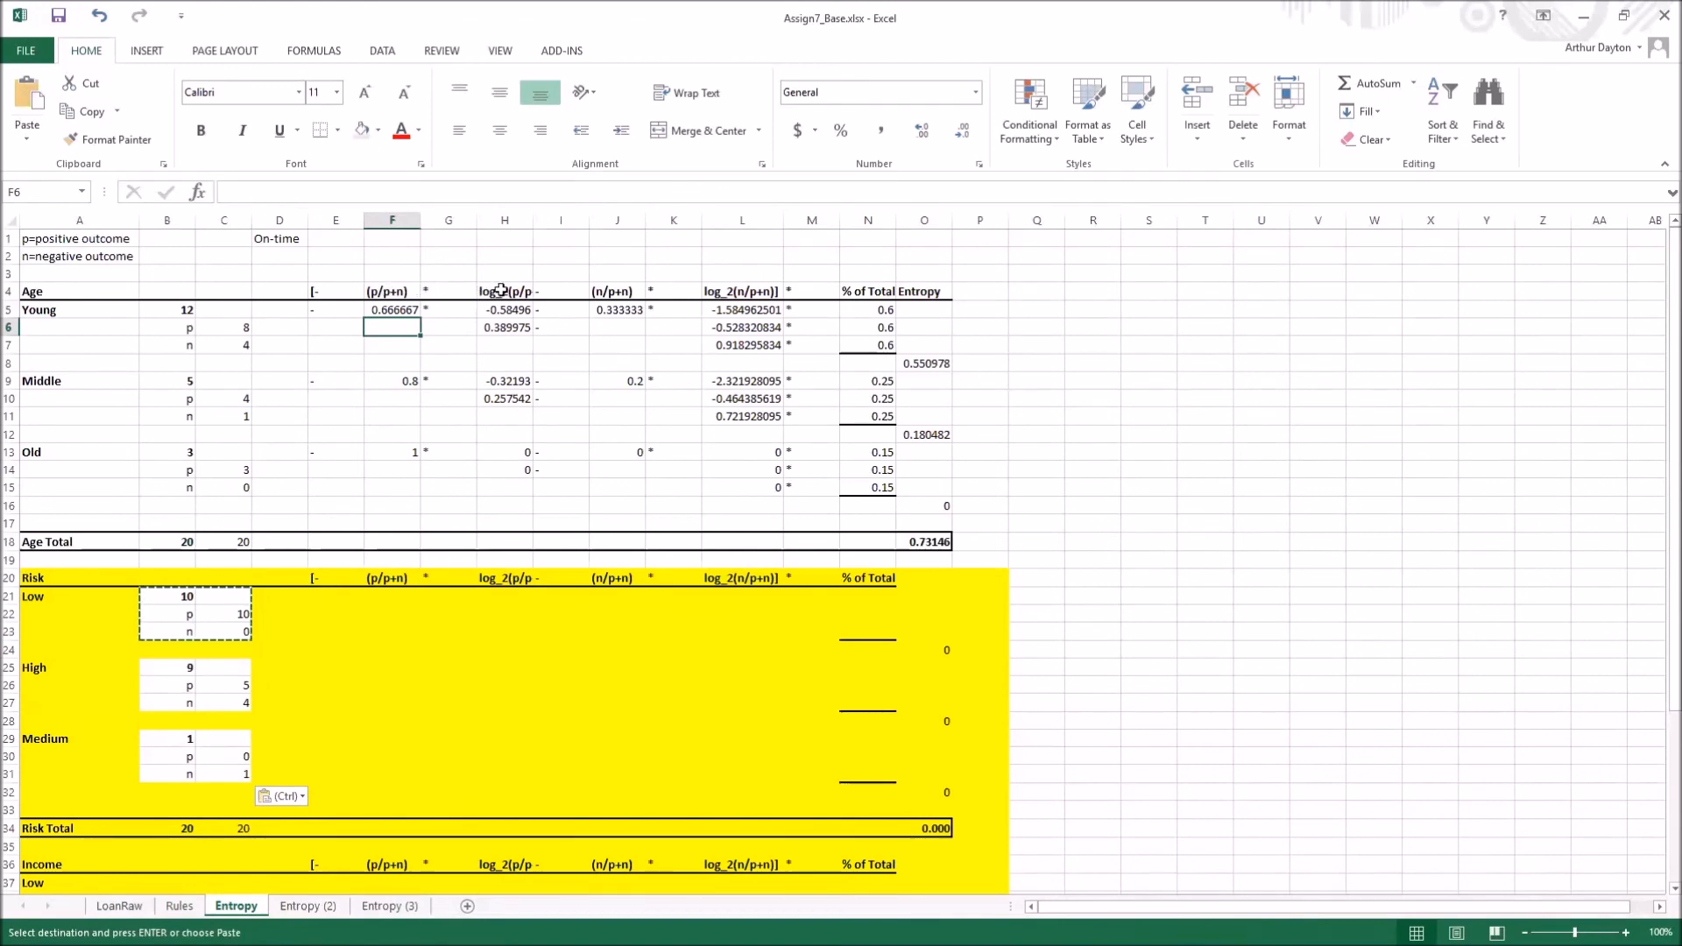
{"action": "double_click", "coordinate": [533, 222]}
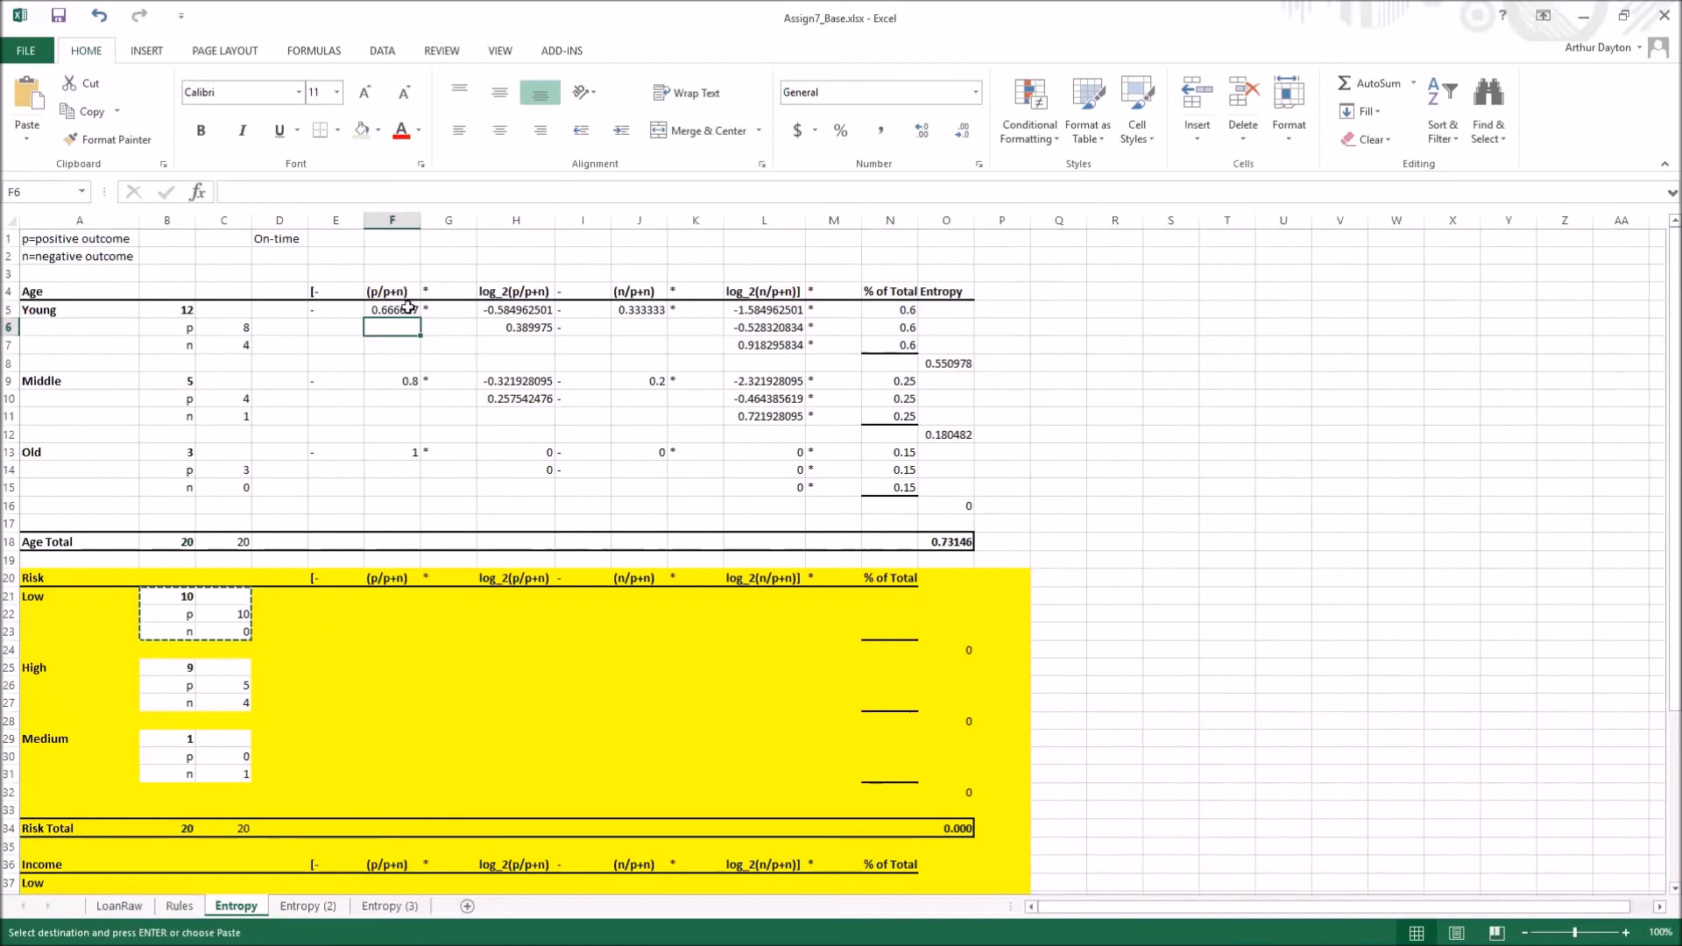
Examine the Young group's p/p+n ratio formula in F5 and its base-2 logarithm formula in H5
{"action": "left_click", "coordinate": [408, 307]}
{"action": "left_click", "coordinate": [281, 192]}
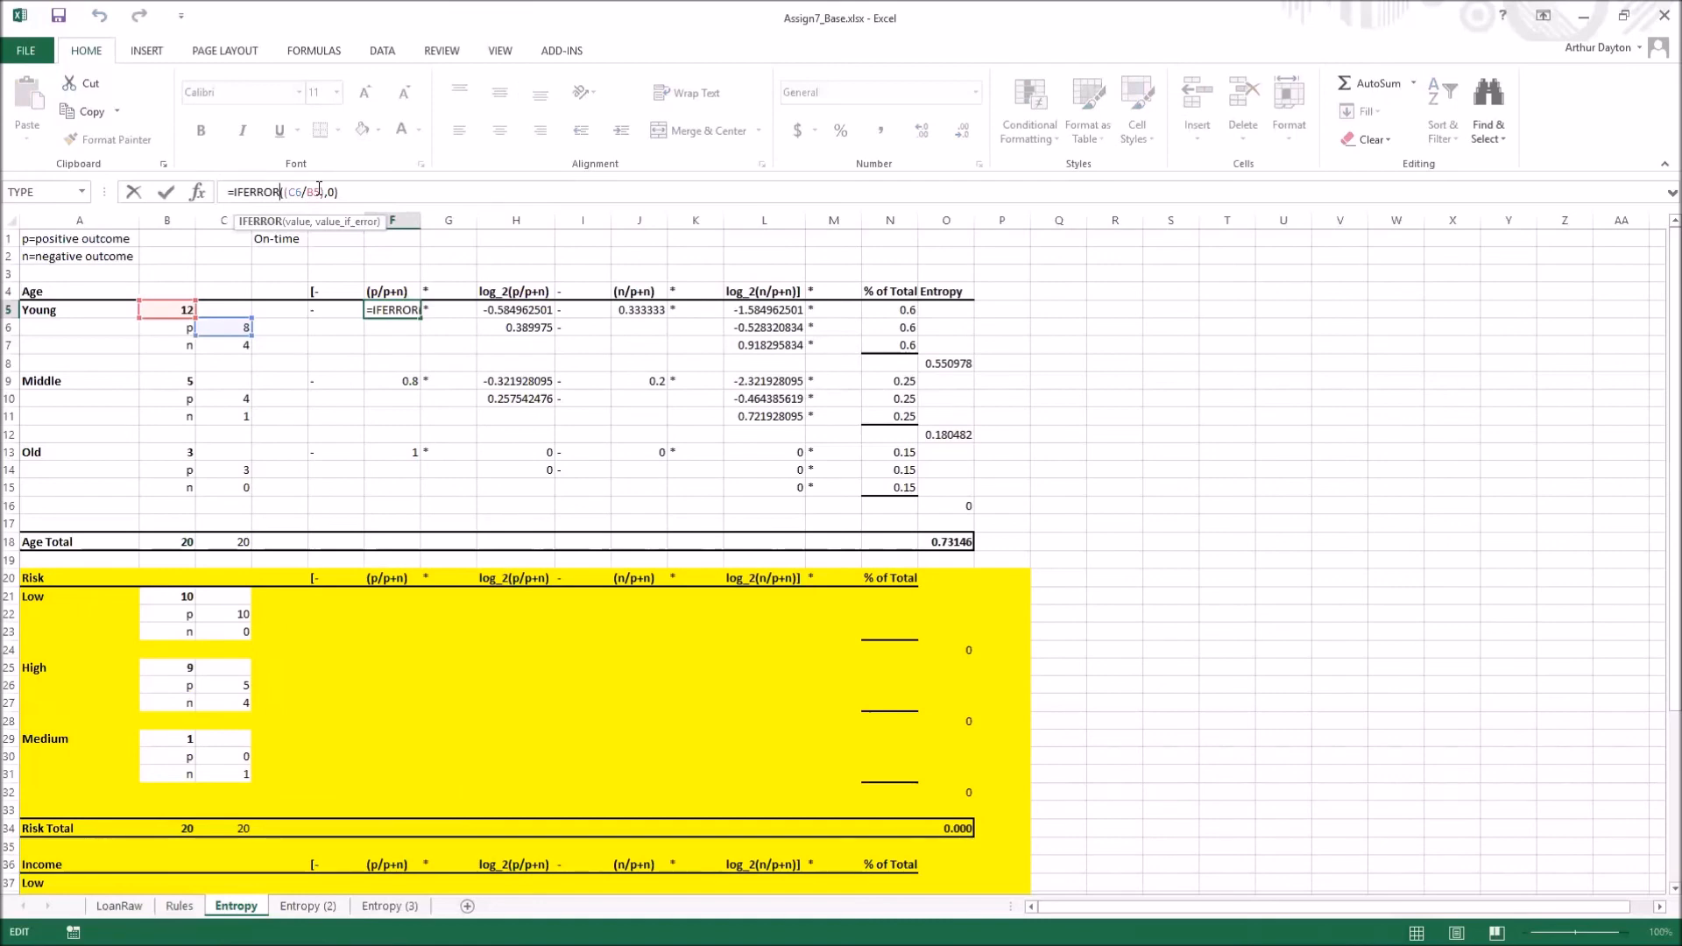
{"action": "key", "text": "Return"}
{"action": "left_click", "coordinate": [496, 310]}
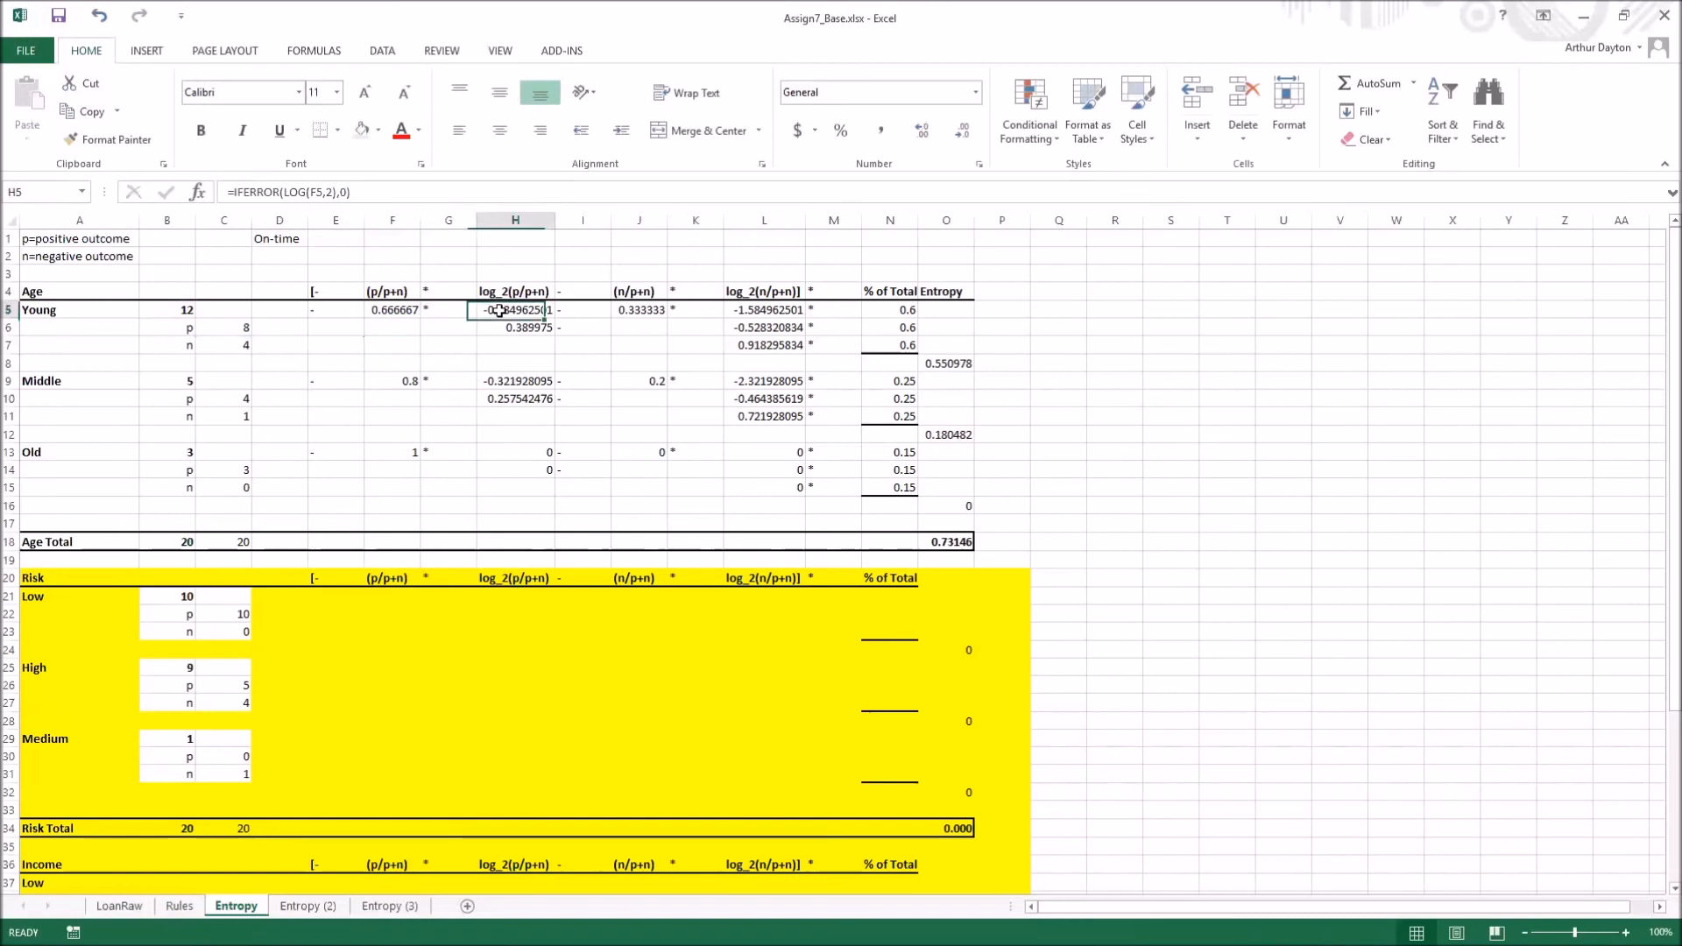
{"action": "left_click", "coordinate": [318, 191]}
{"action": "left_click_drag", "start_coordinate": [284, 192], "coordinate": [383, 210]}
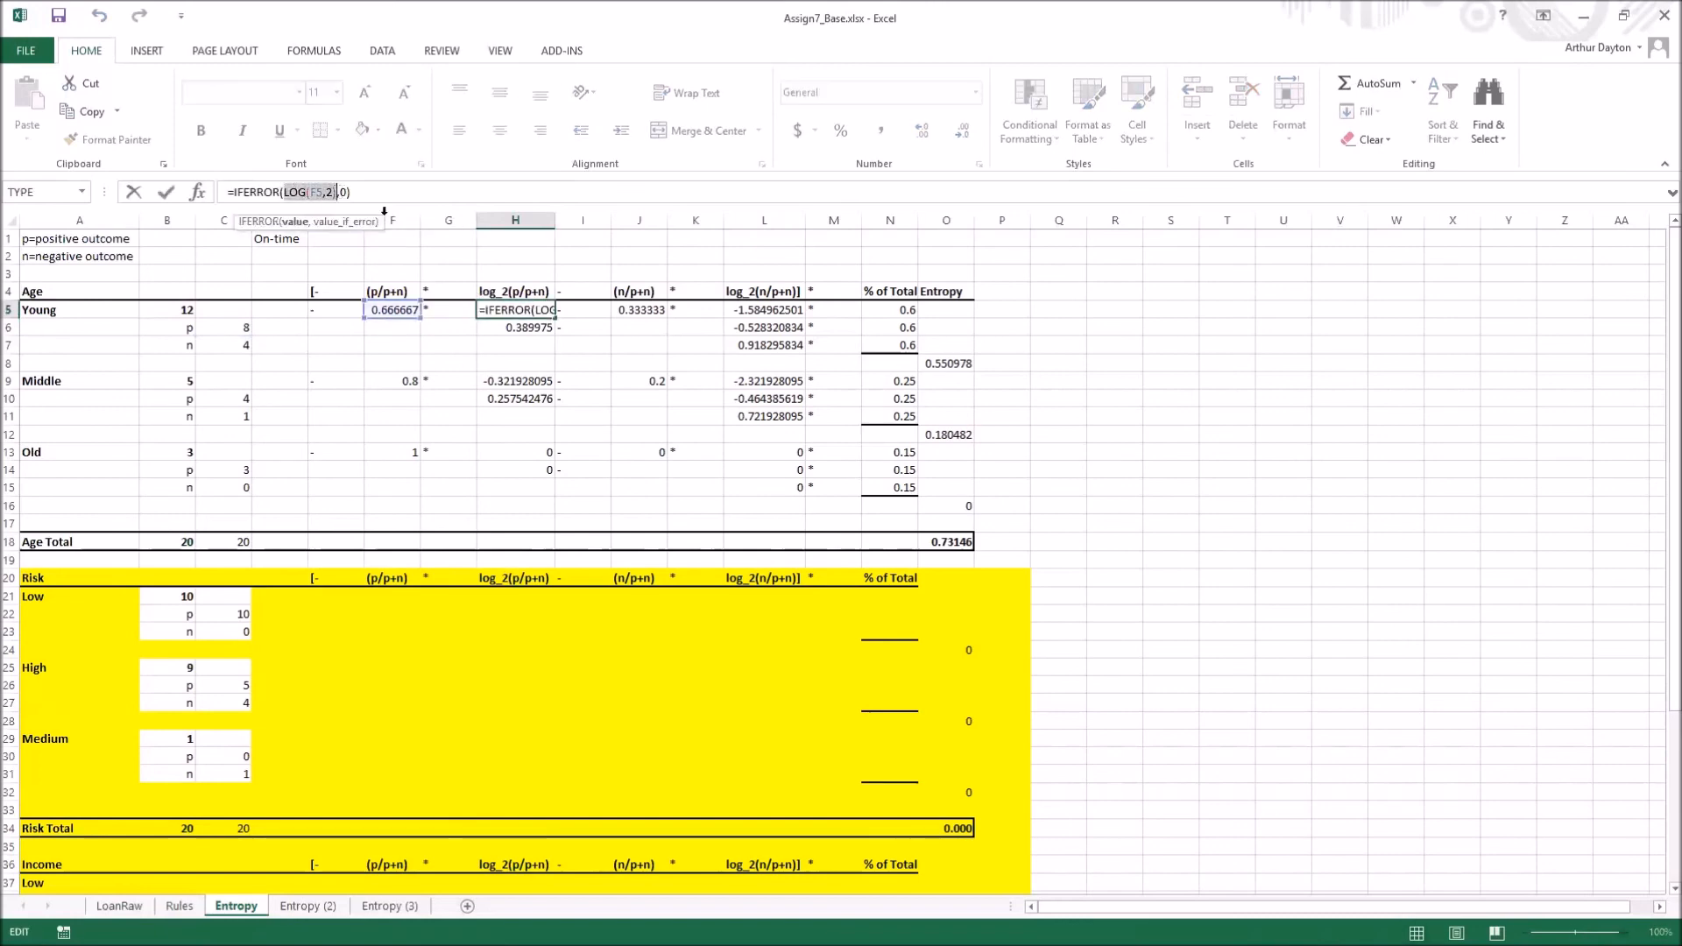
{"action": "left_click", "coordinate": [319, 192]}
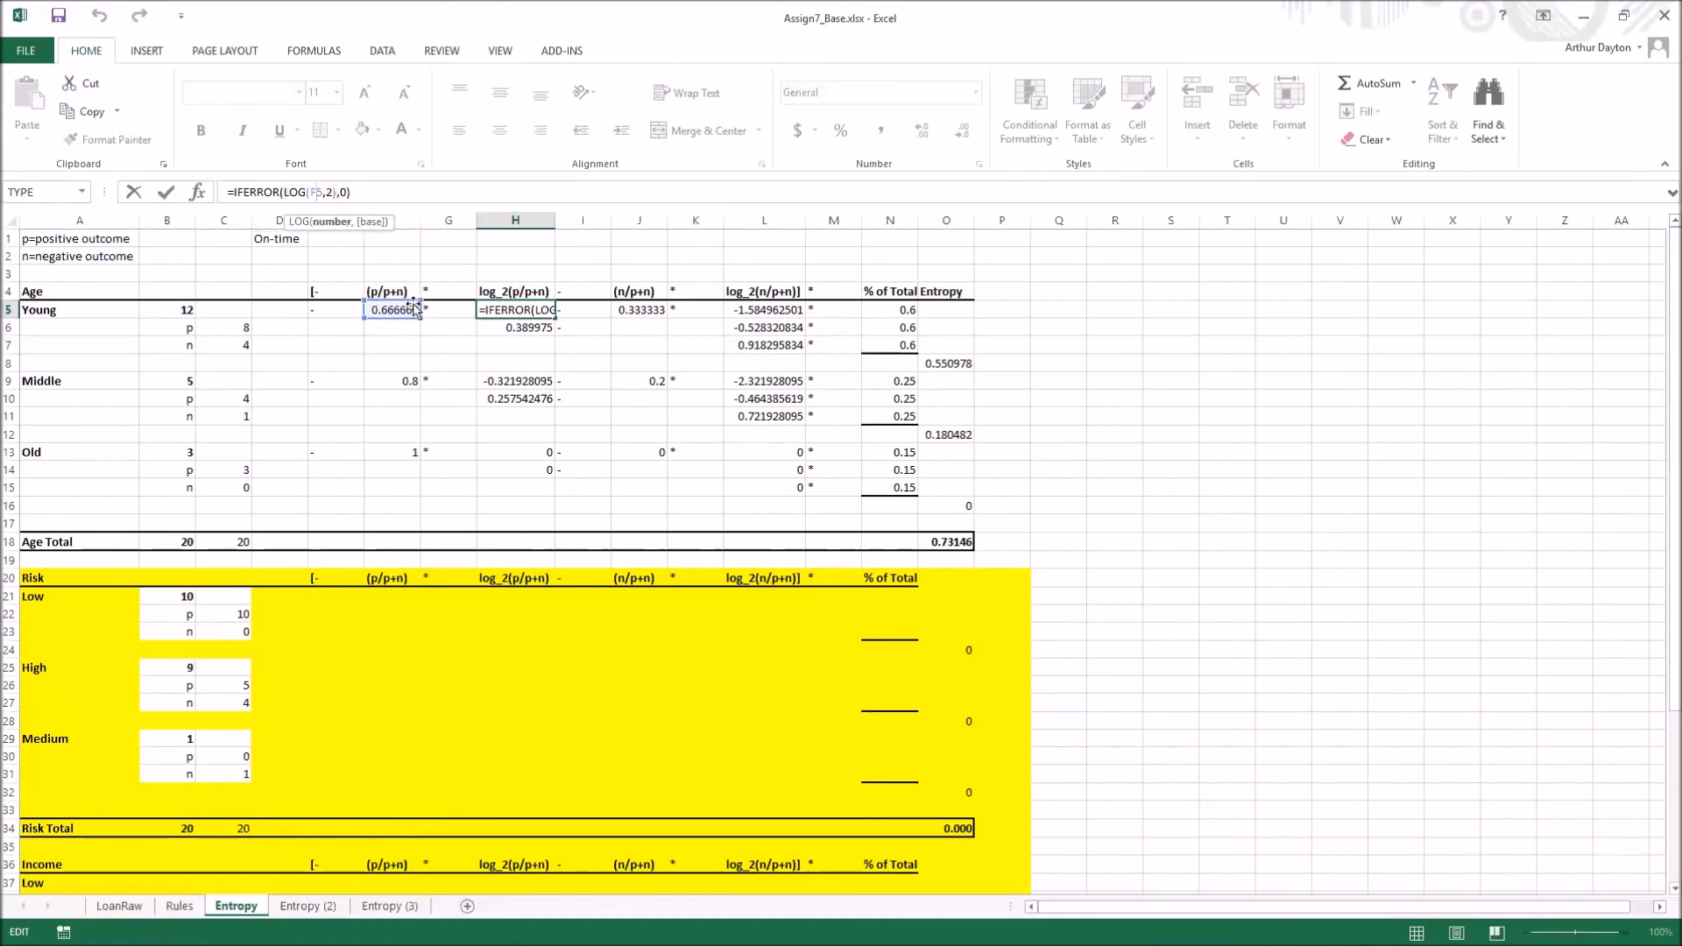
{"action": "left_click", "coordinate": [331, 183]}
{"action": "key", "text": "Return"}
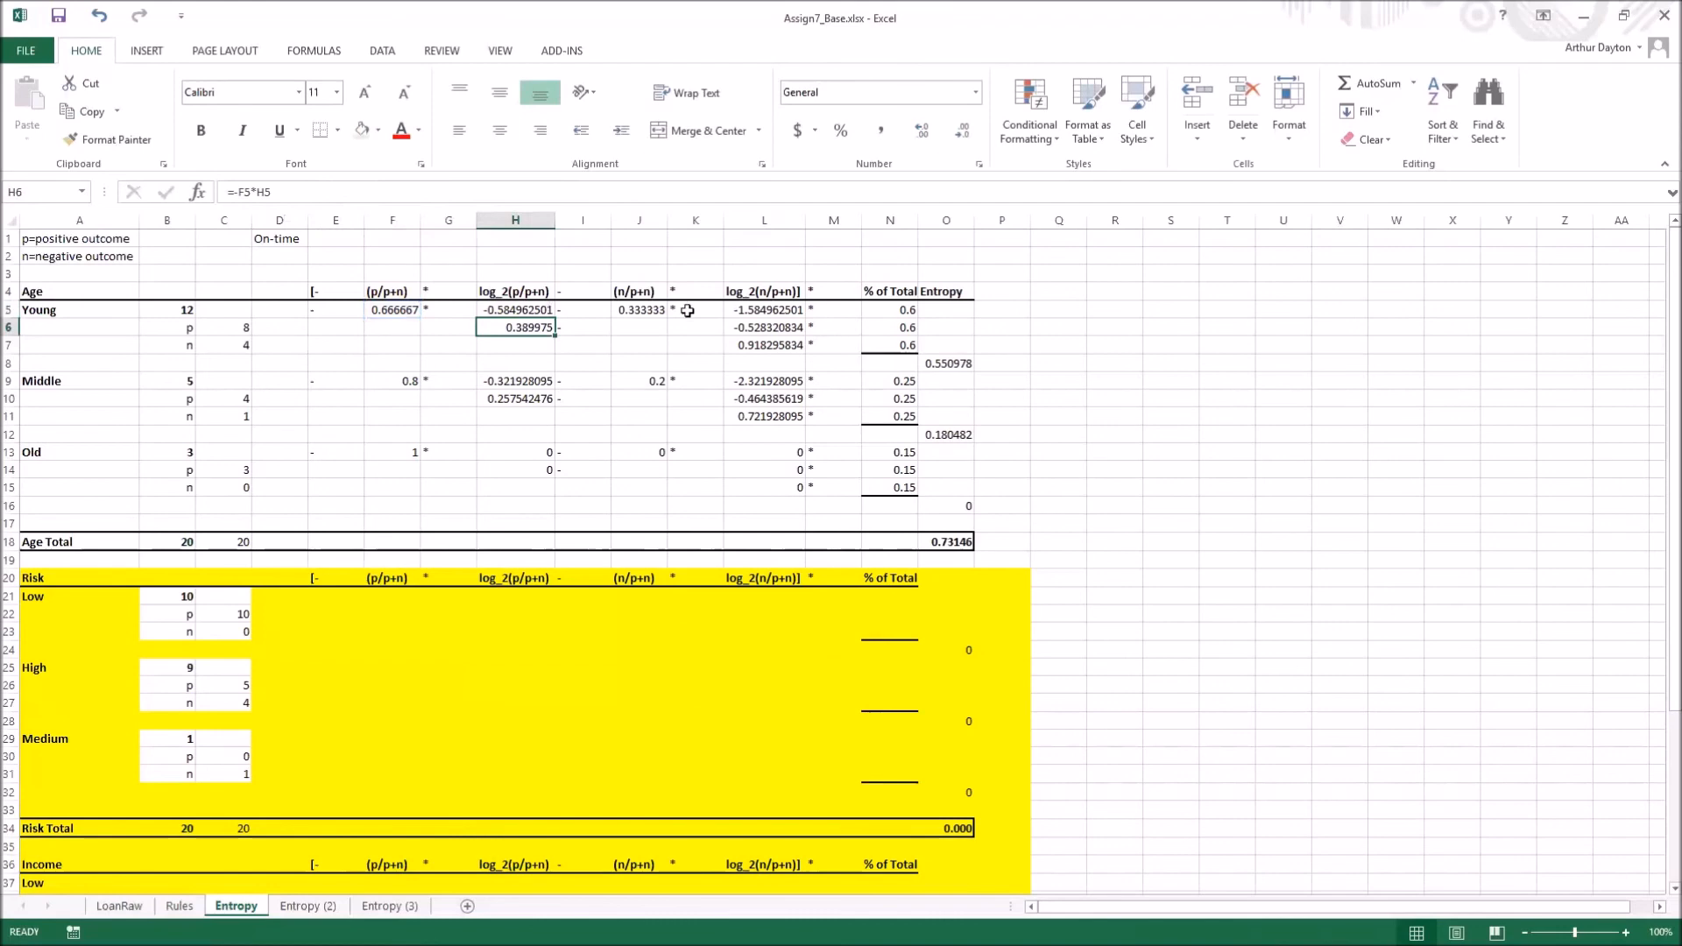
Examine the Young group's n/p+n ratio formula in J5 and its base-2 logarithm formula in L5
{"action": "left_click", "coordinate": [637, 314]}
{"action": "left_click", "coordinate": [298, 191]}
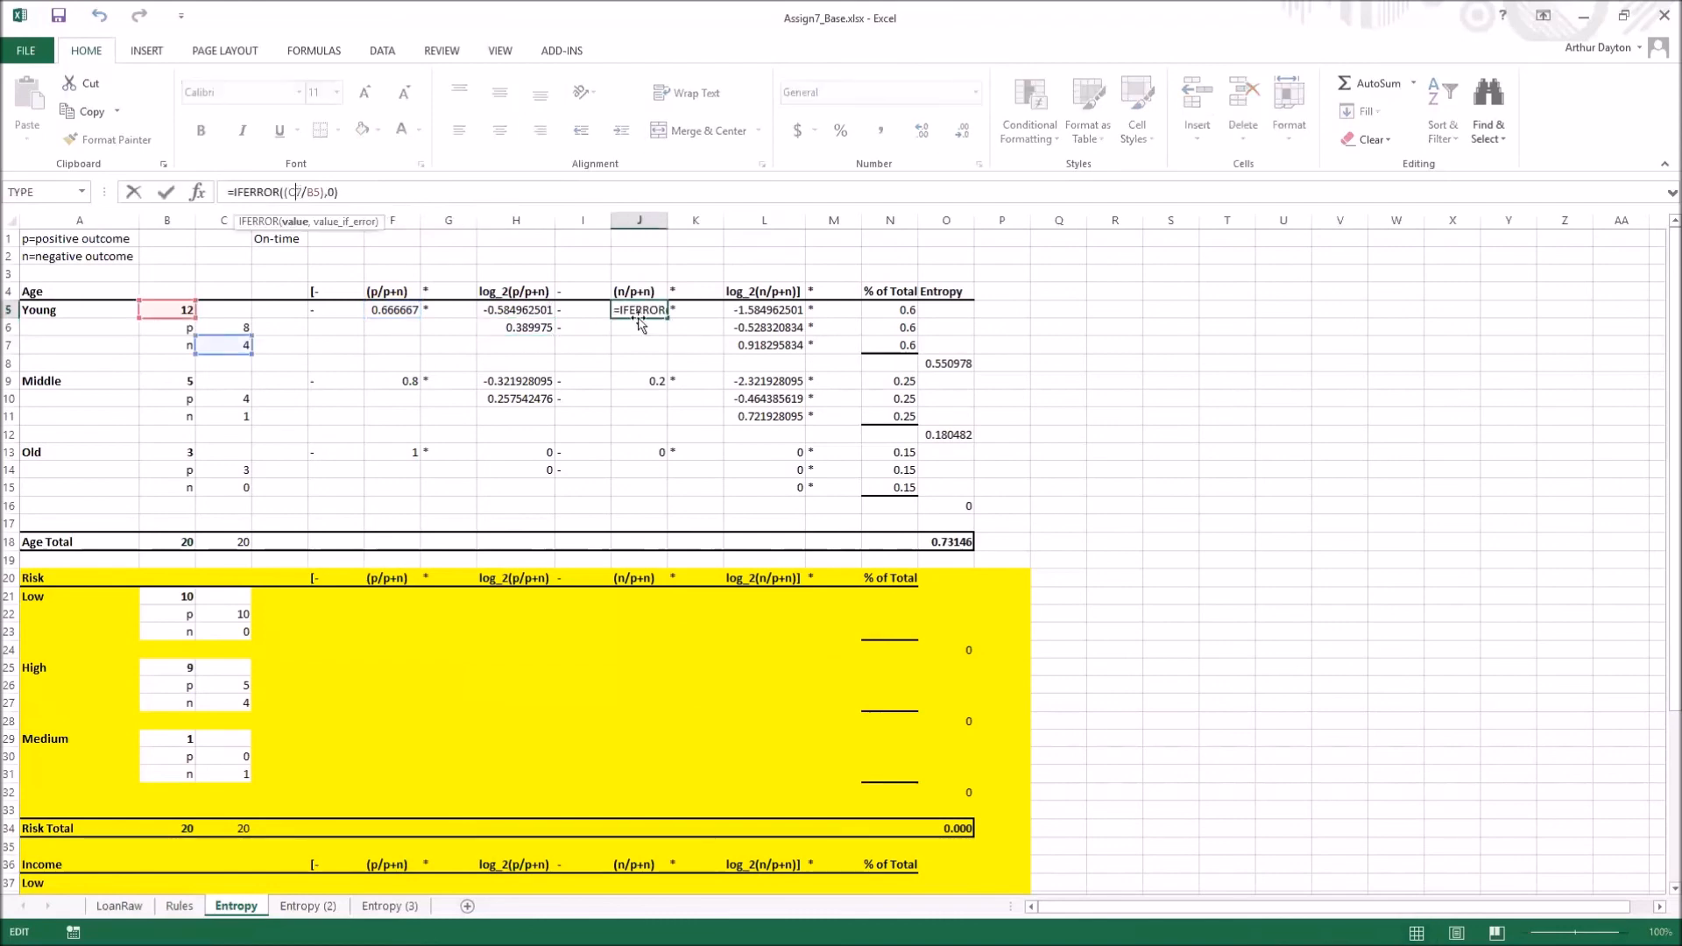
{"action": "key", "text": "Return"}
{"action": "left_click", "coordinate": [763, 306]}
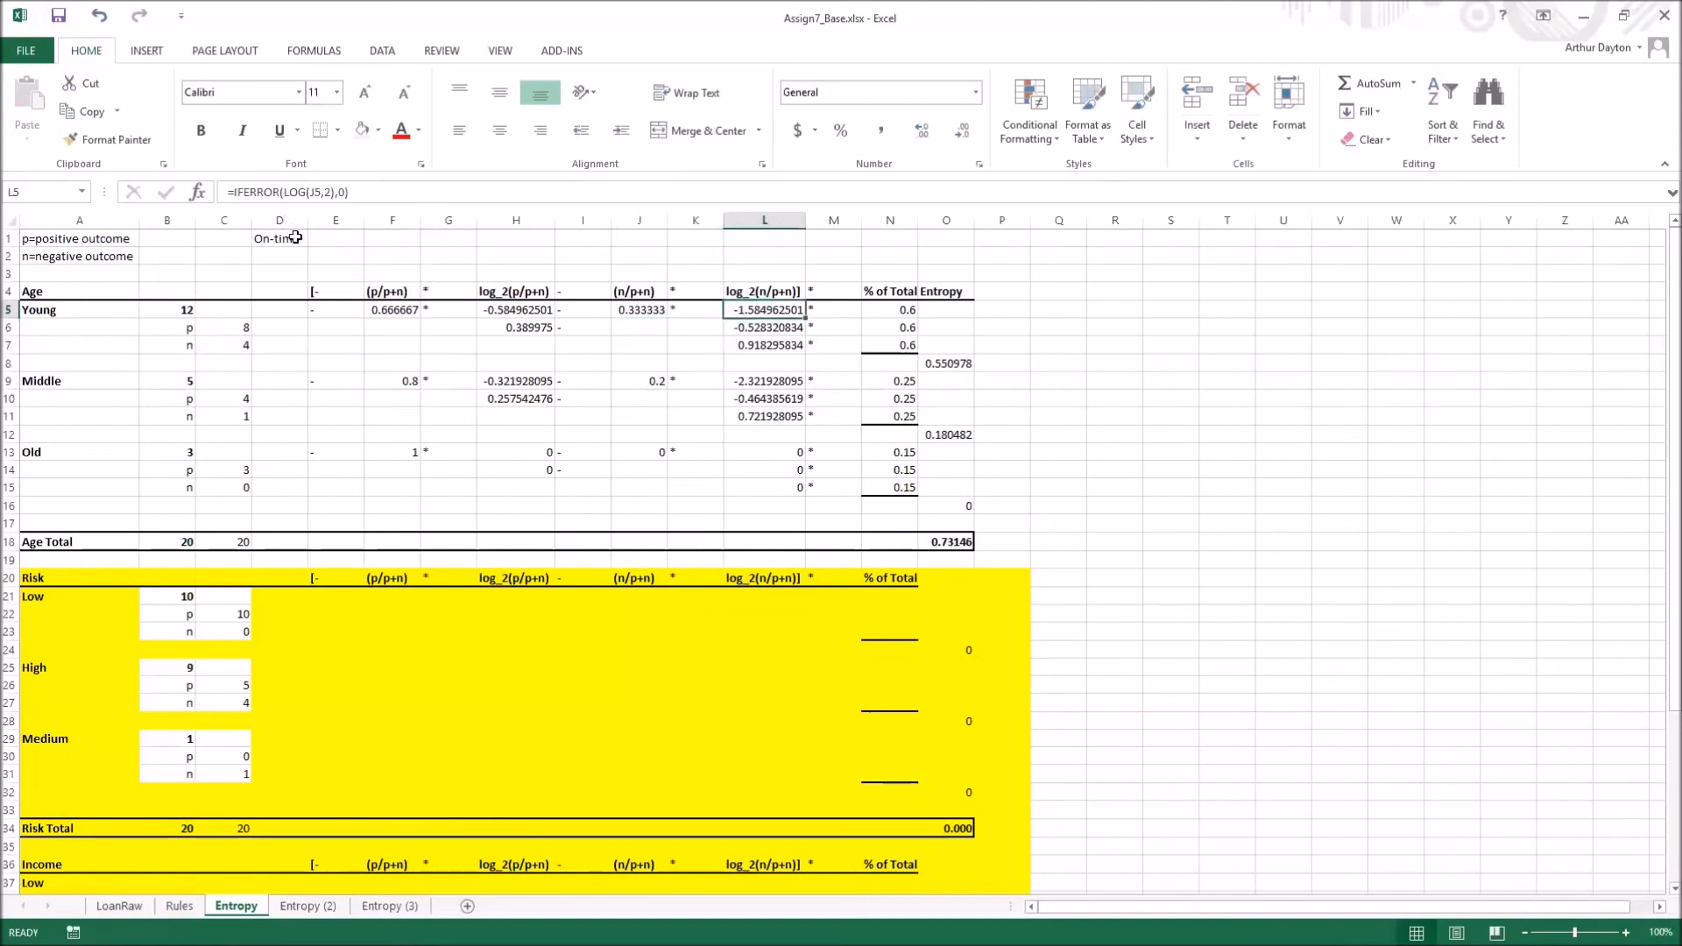
{"action": "left_click", "coordinate": [306, 197]}
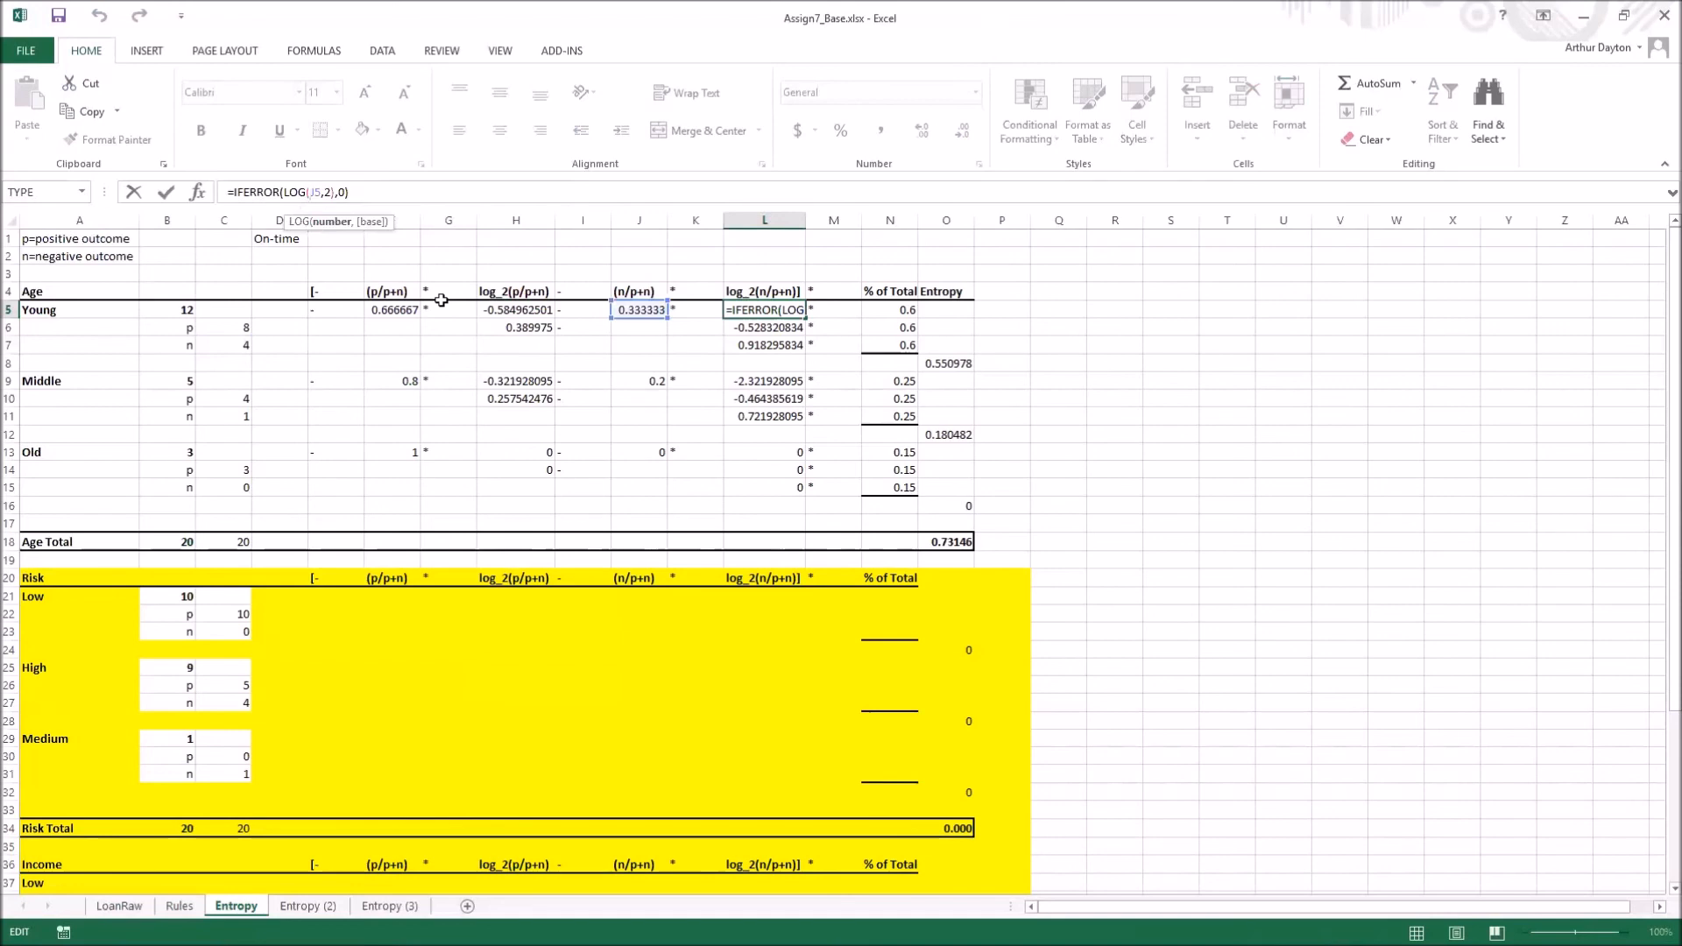
{"action": "key", "text": "Return"}
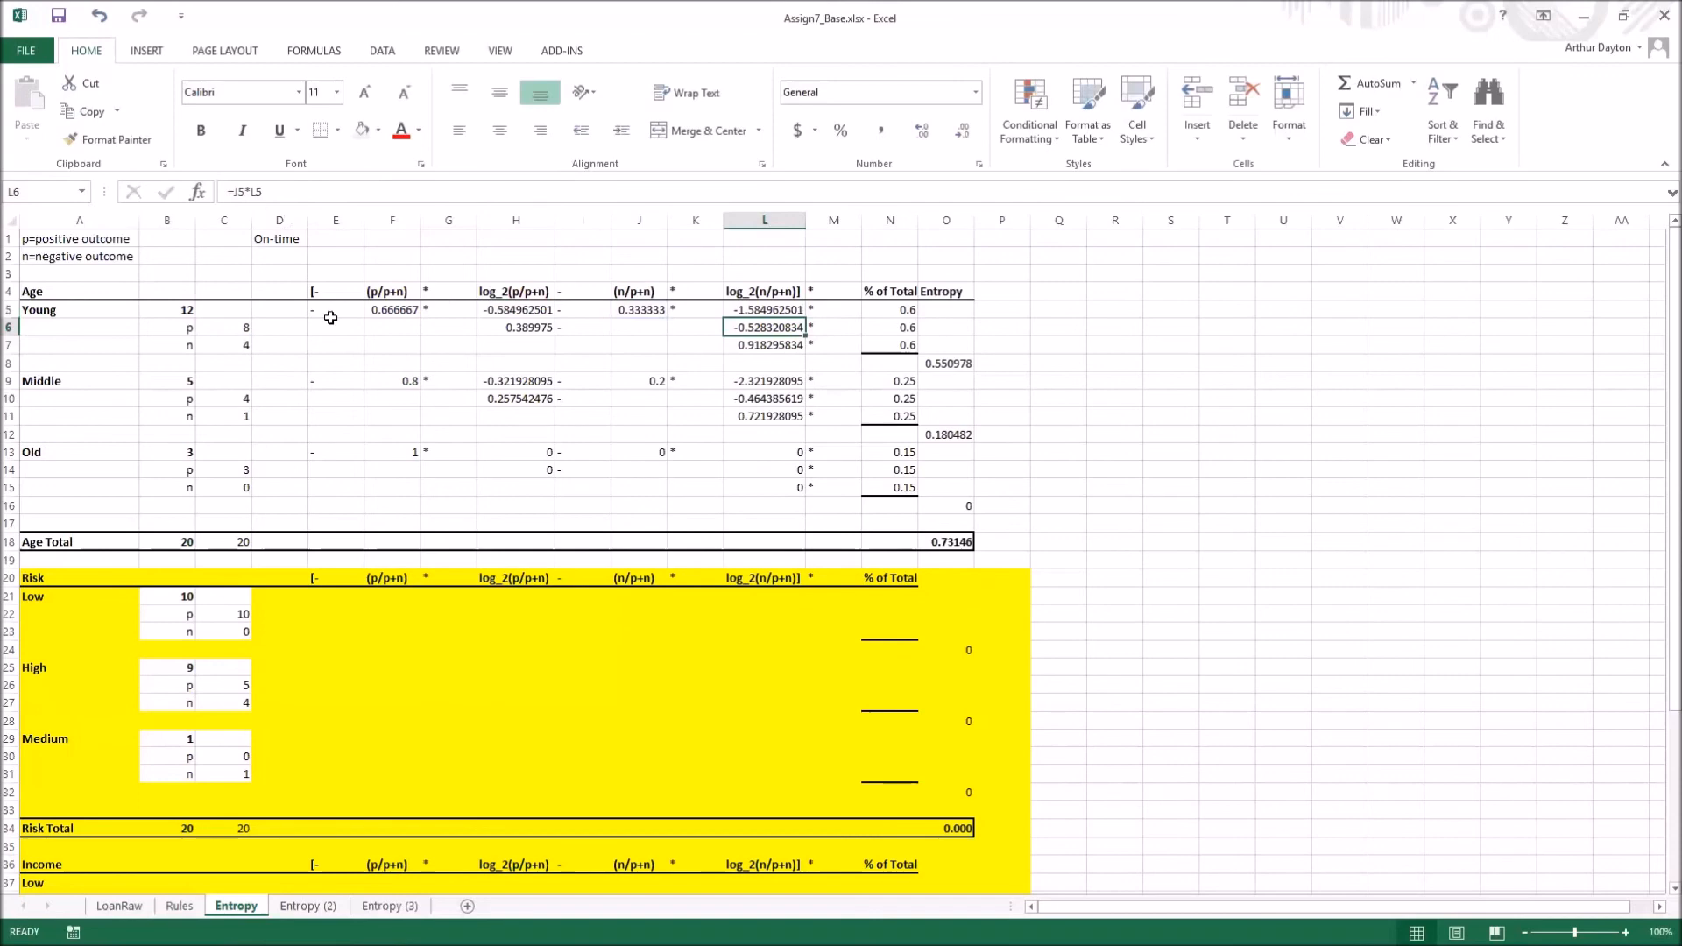
Inspect the product formulas in H6 and L6 and the row 5 ratio and logarithm cells they multiply
{"action": "left_click", "coordinate": [497, 326]}
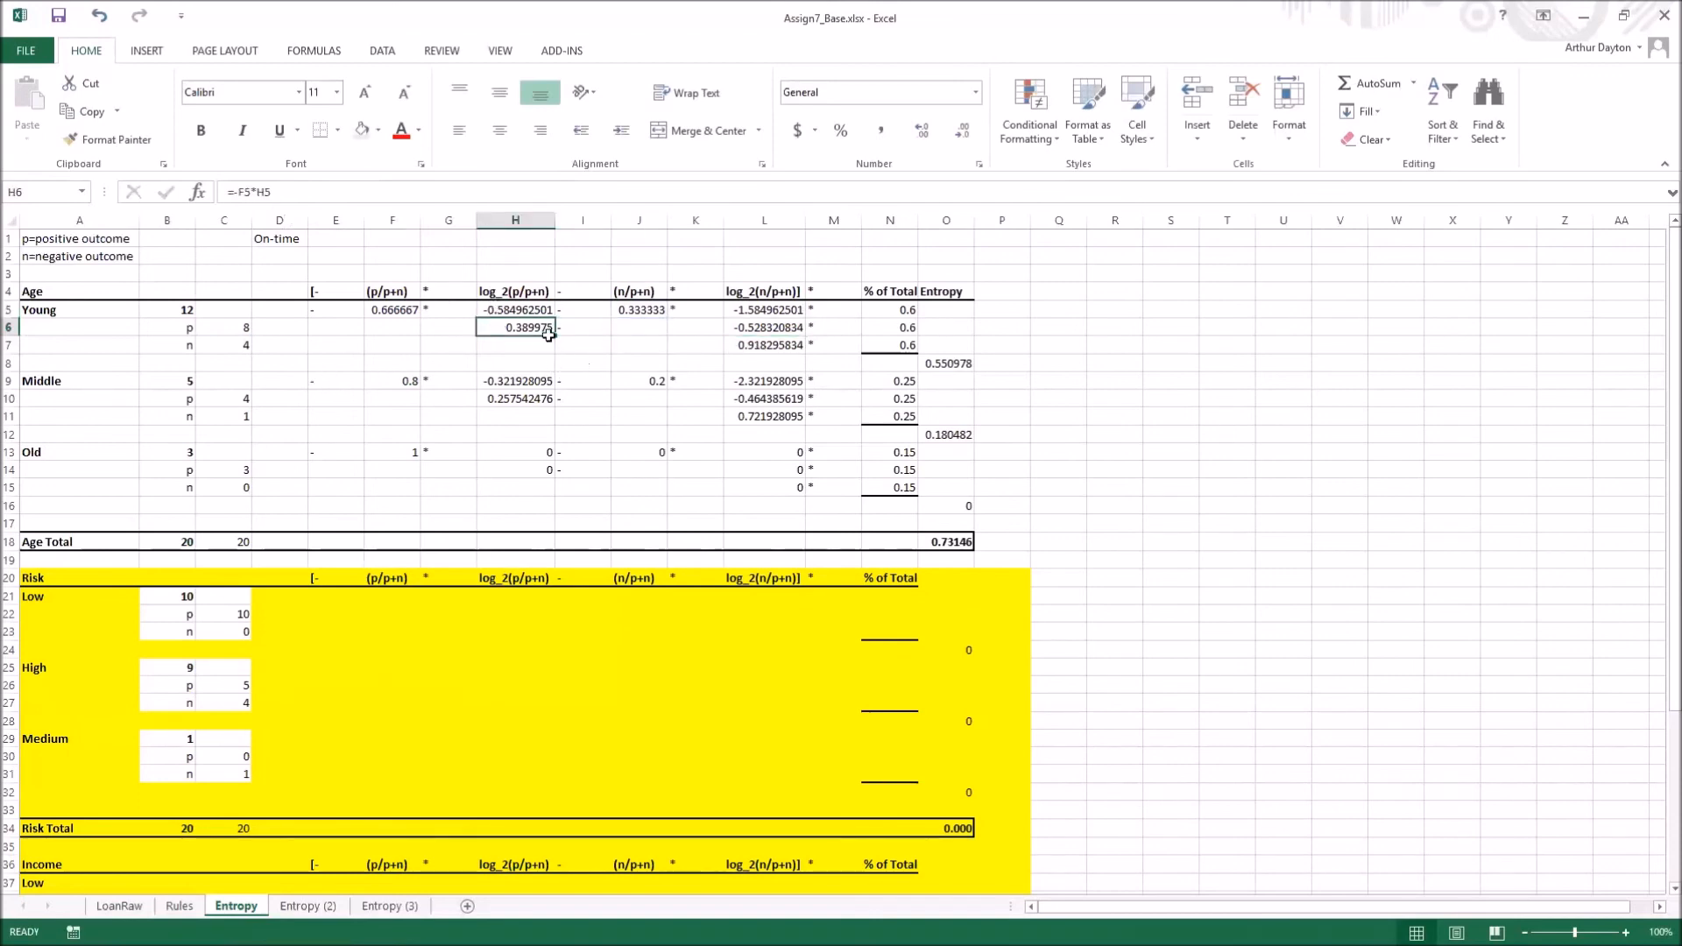
{"action": "left_click", "coordinate": [392, 311]}
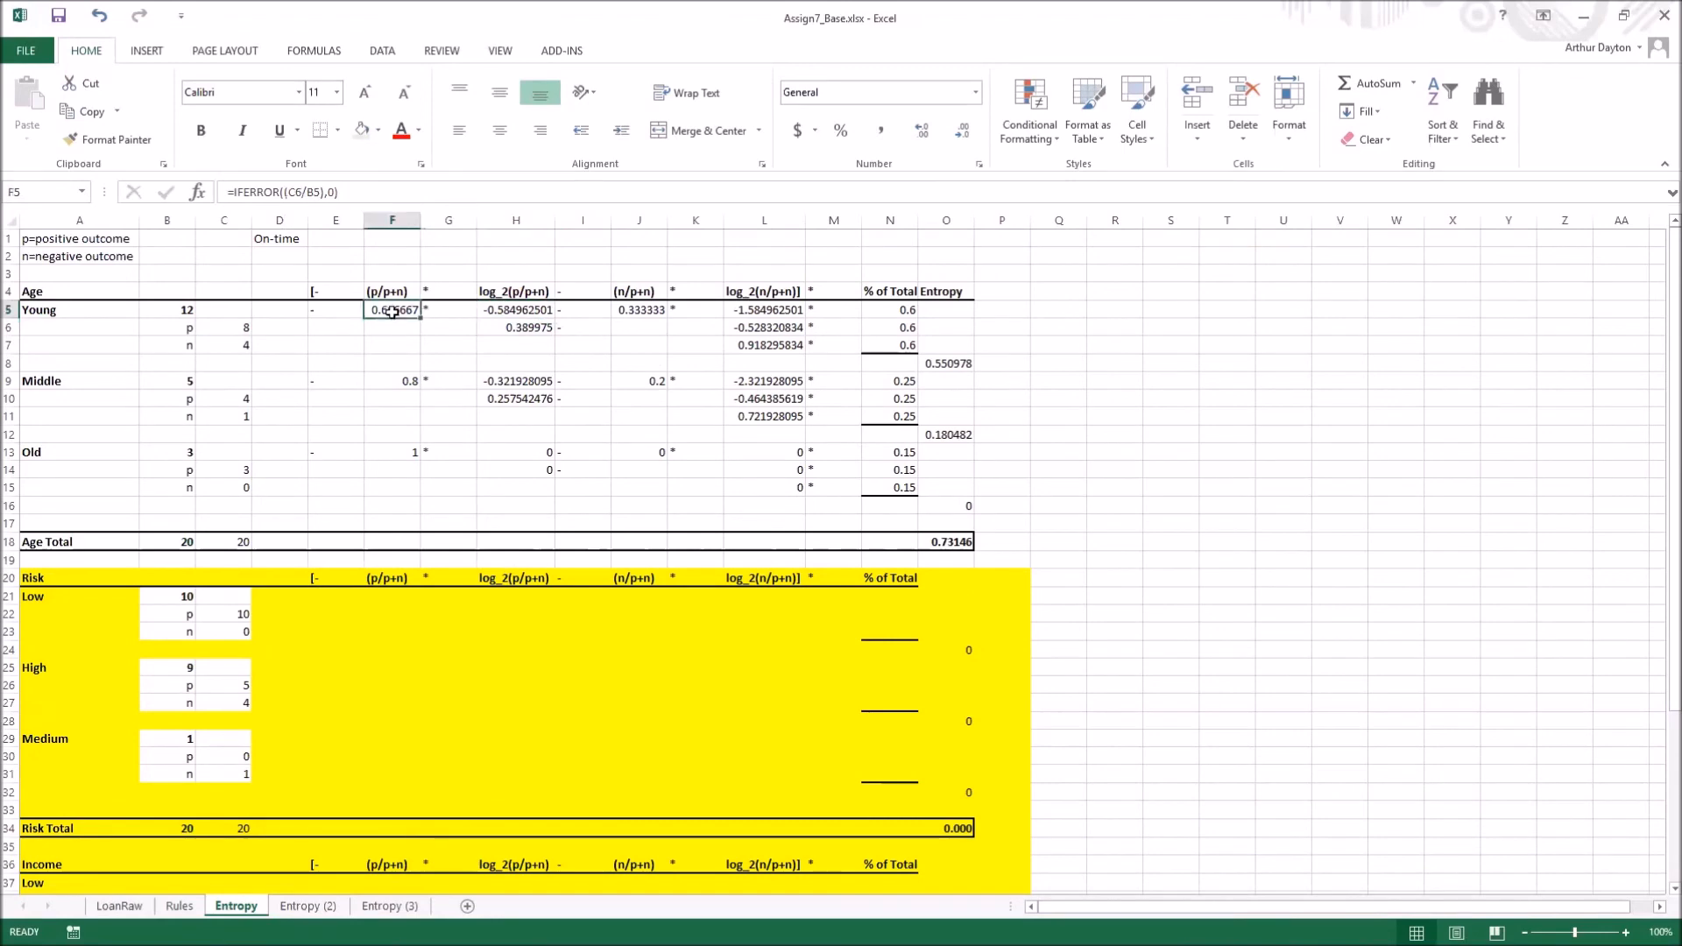
{"action": "left_click", "coordinate": [513, 309]}
{"action": "left_click", "coordinate": [632, 308]}
{"action": "left_click", "coordinate": [777, 308]}
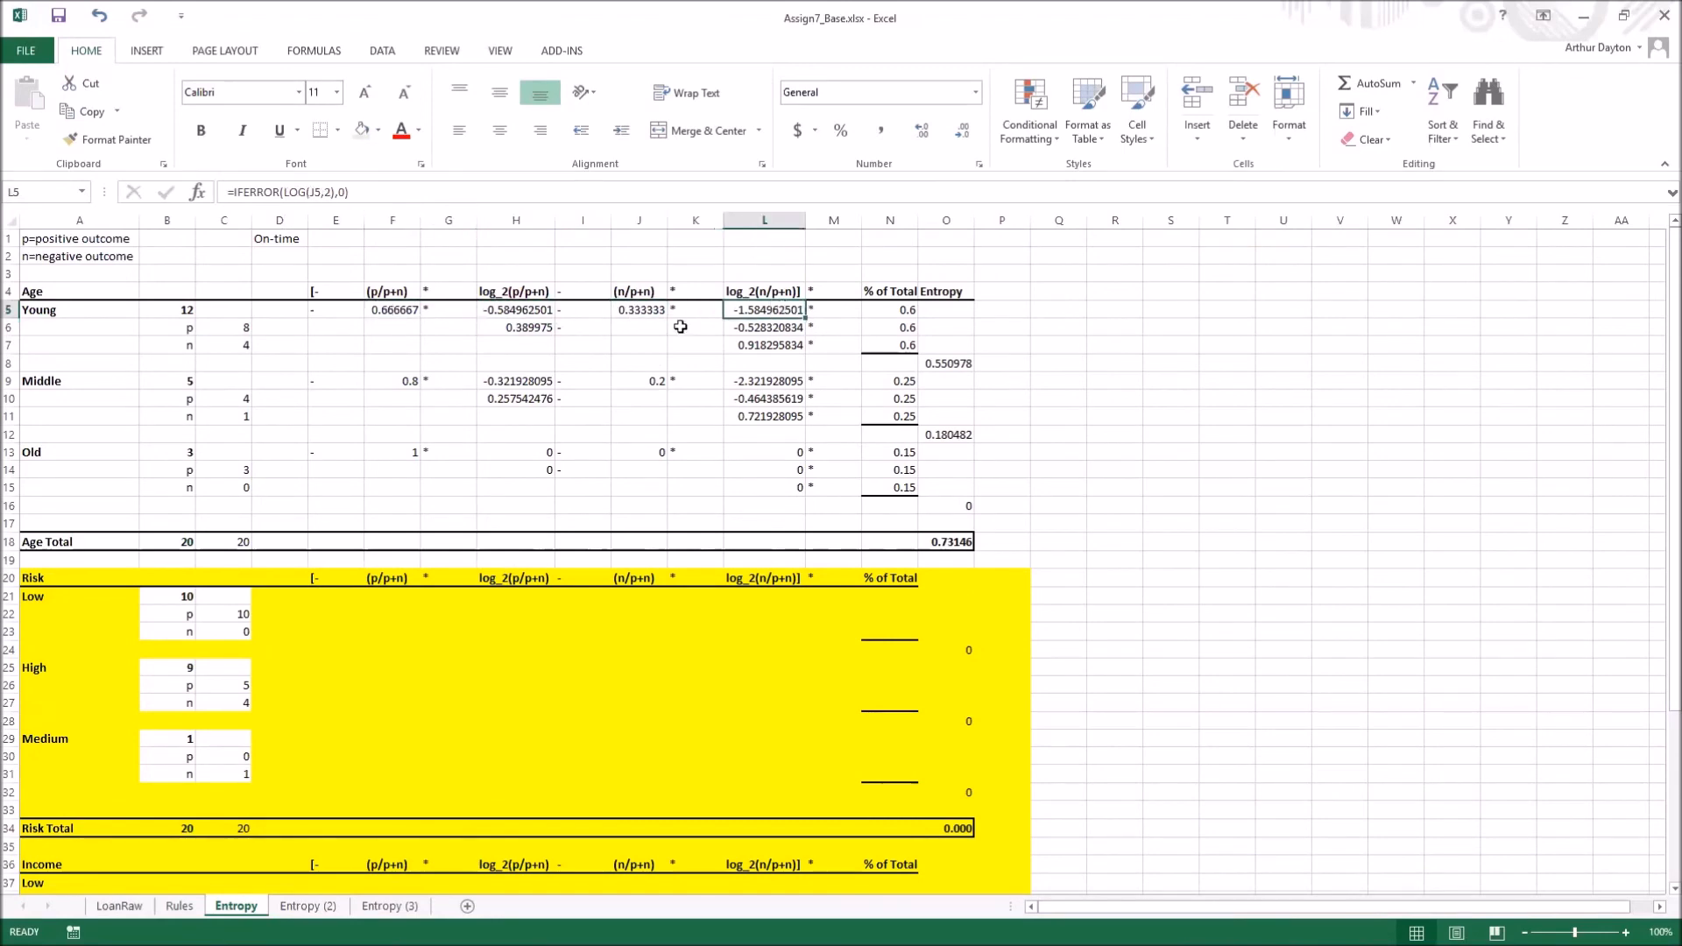
{"action": "left_click", "coordinate": [503, 327]}
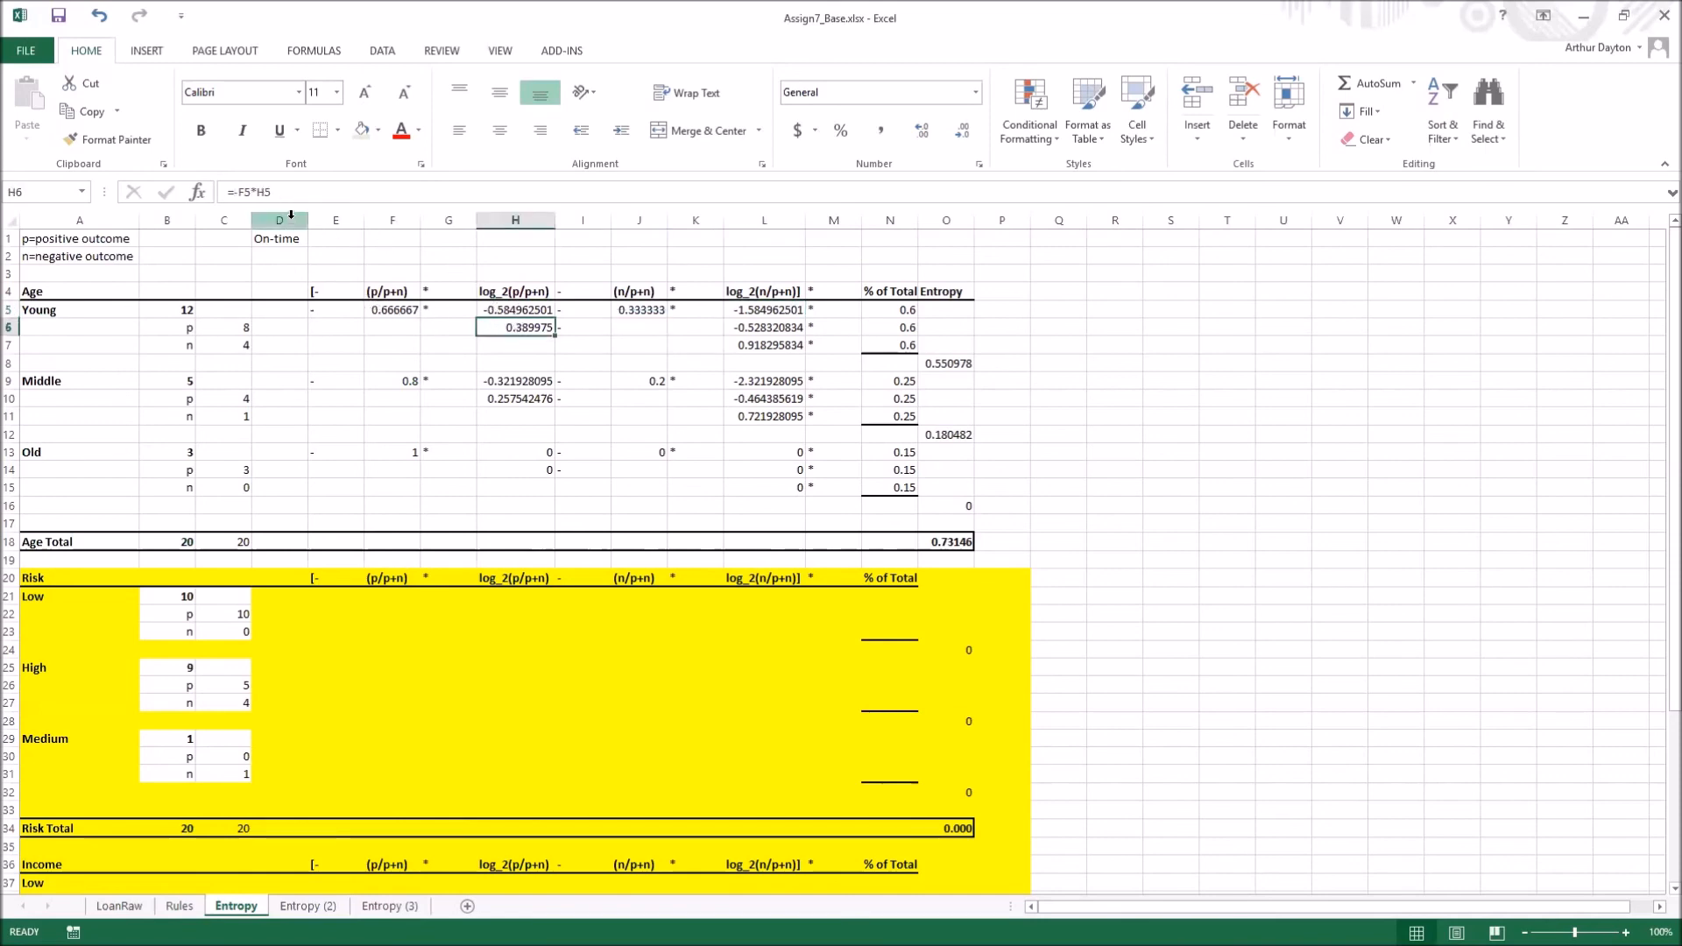
{"action": "left_click", "coordinate": [274, 193]}
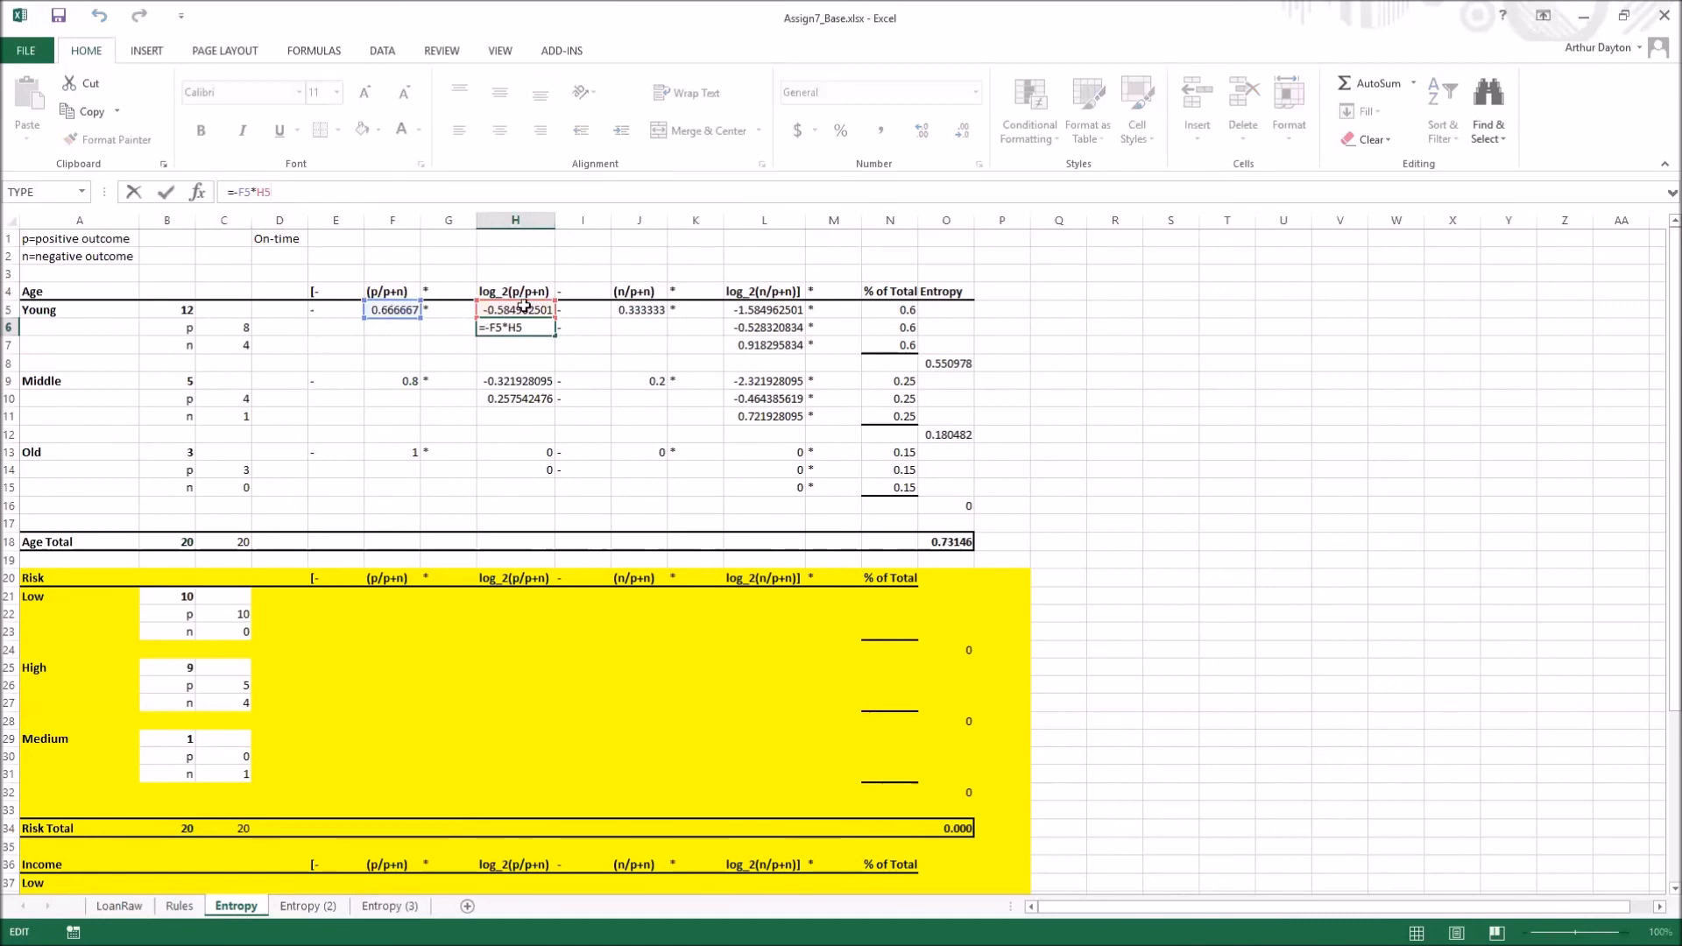
{"action": "key", "text": "Return"}
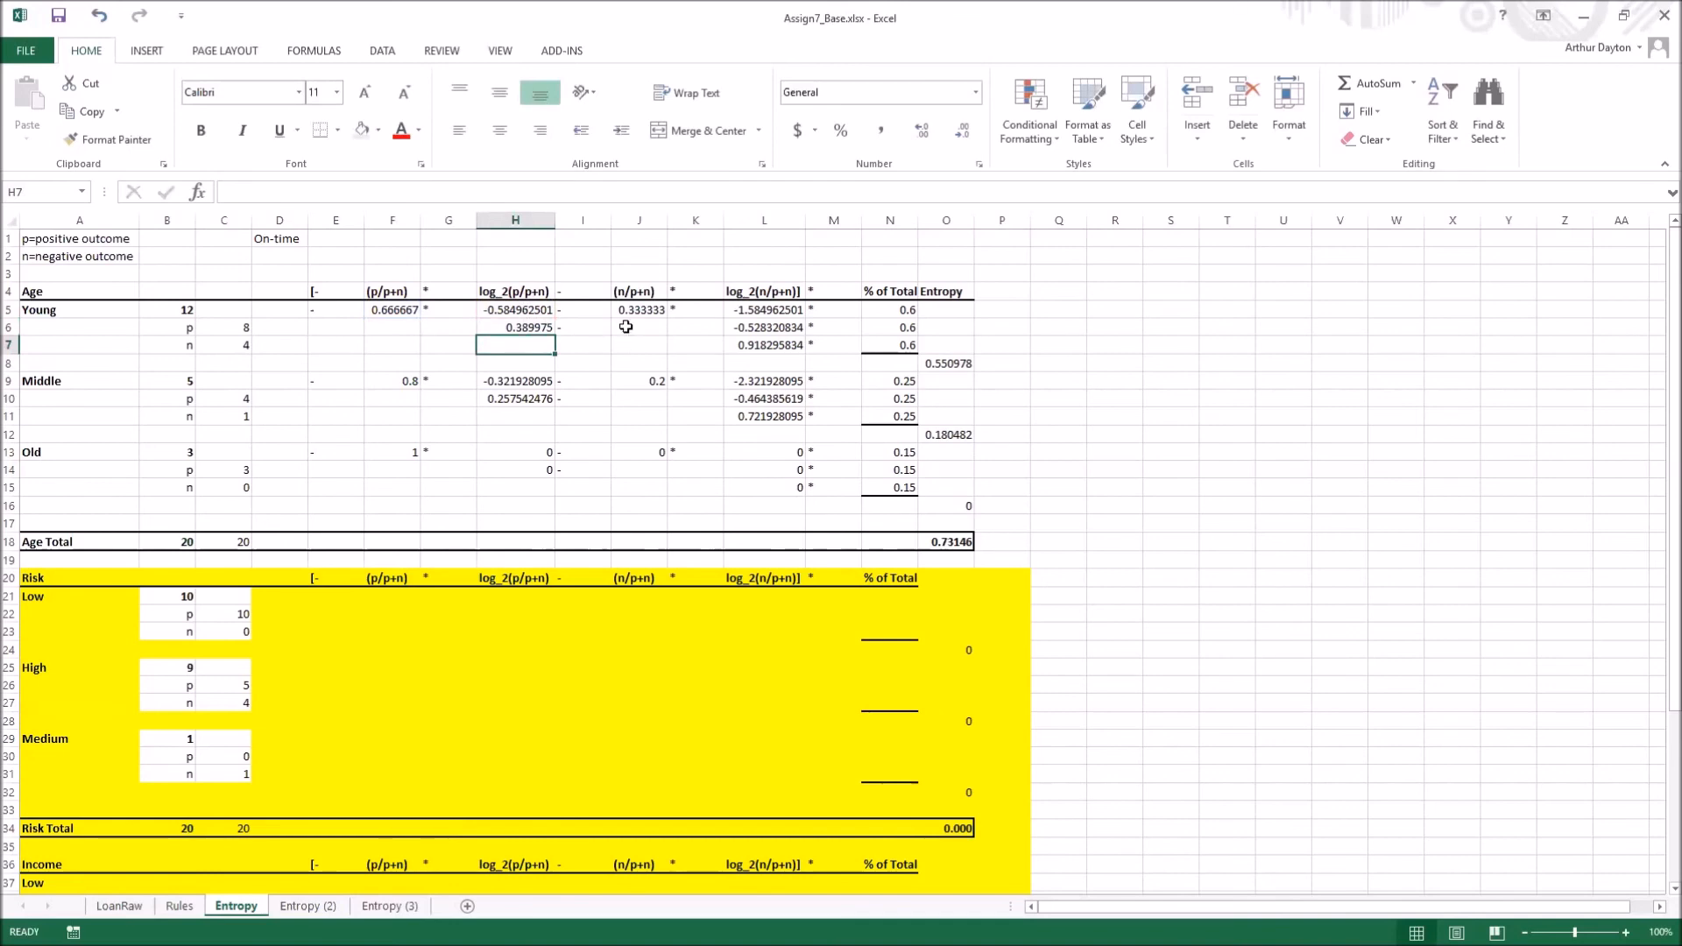
{"action": "left_click", "coordinate": [745, 328]}
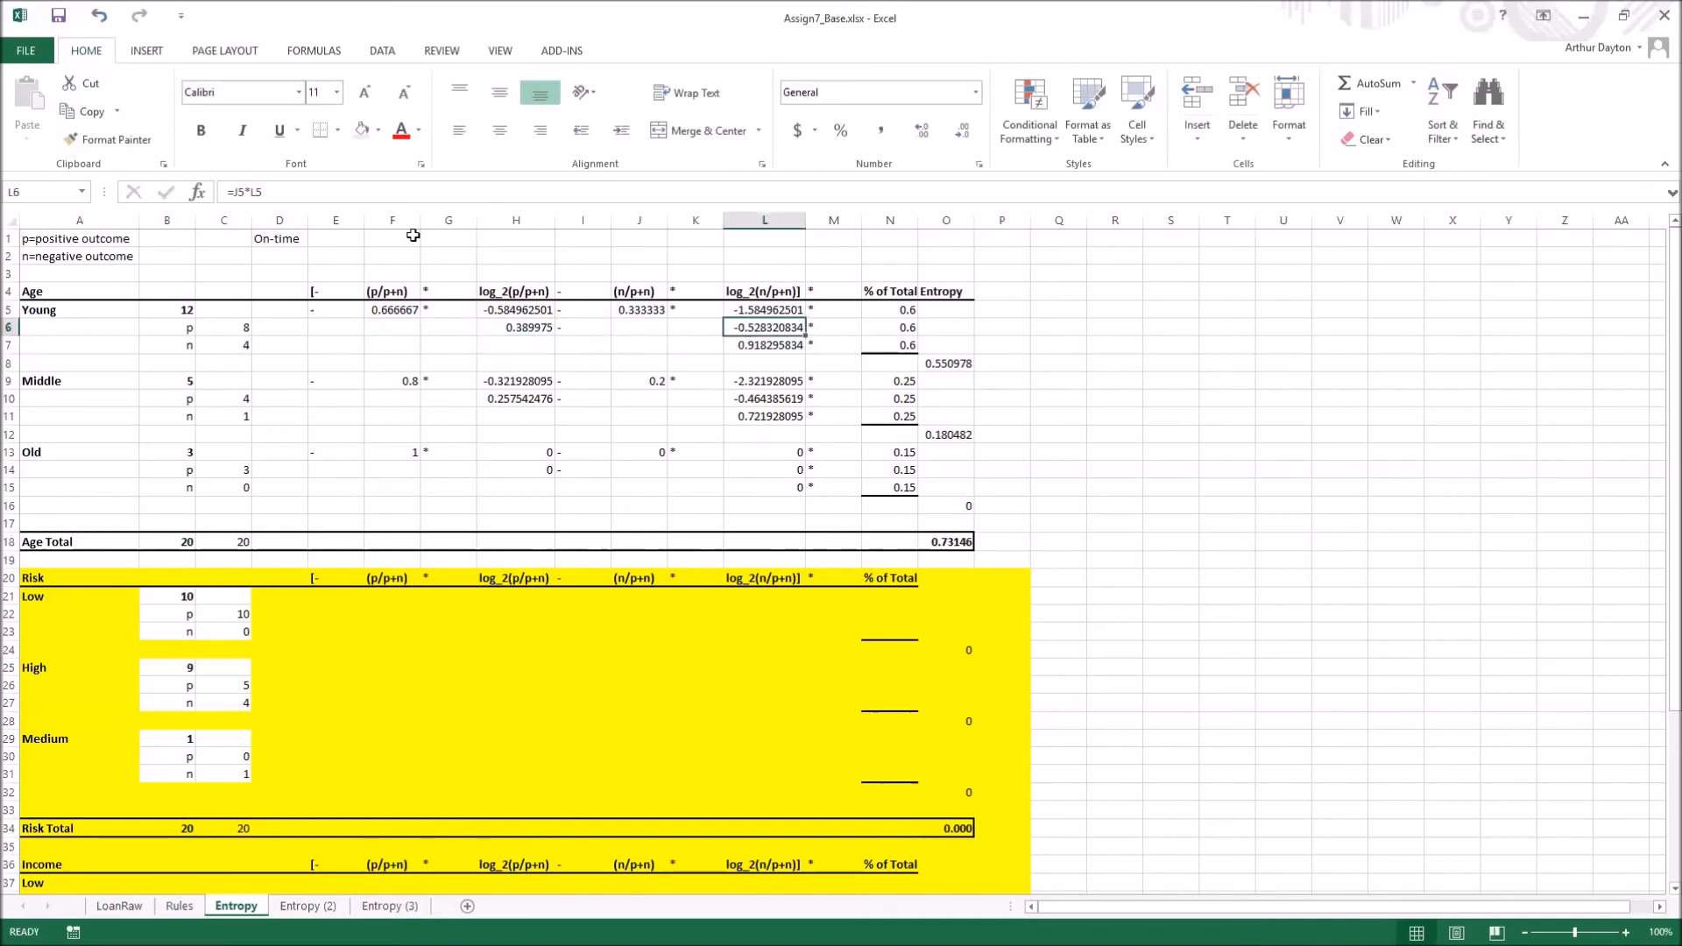
{"action": "left_click", "coordinate": [273, 190]}
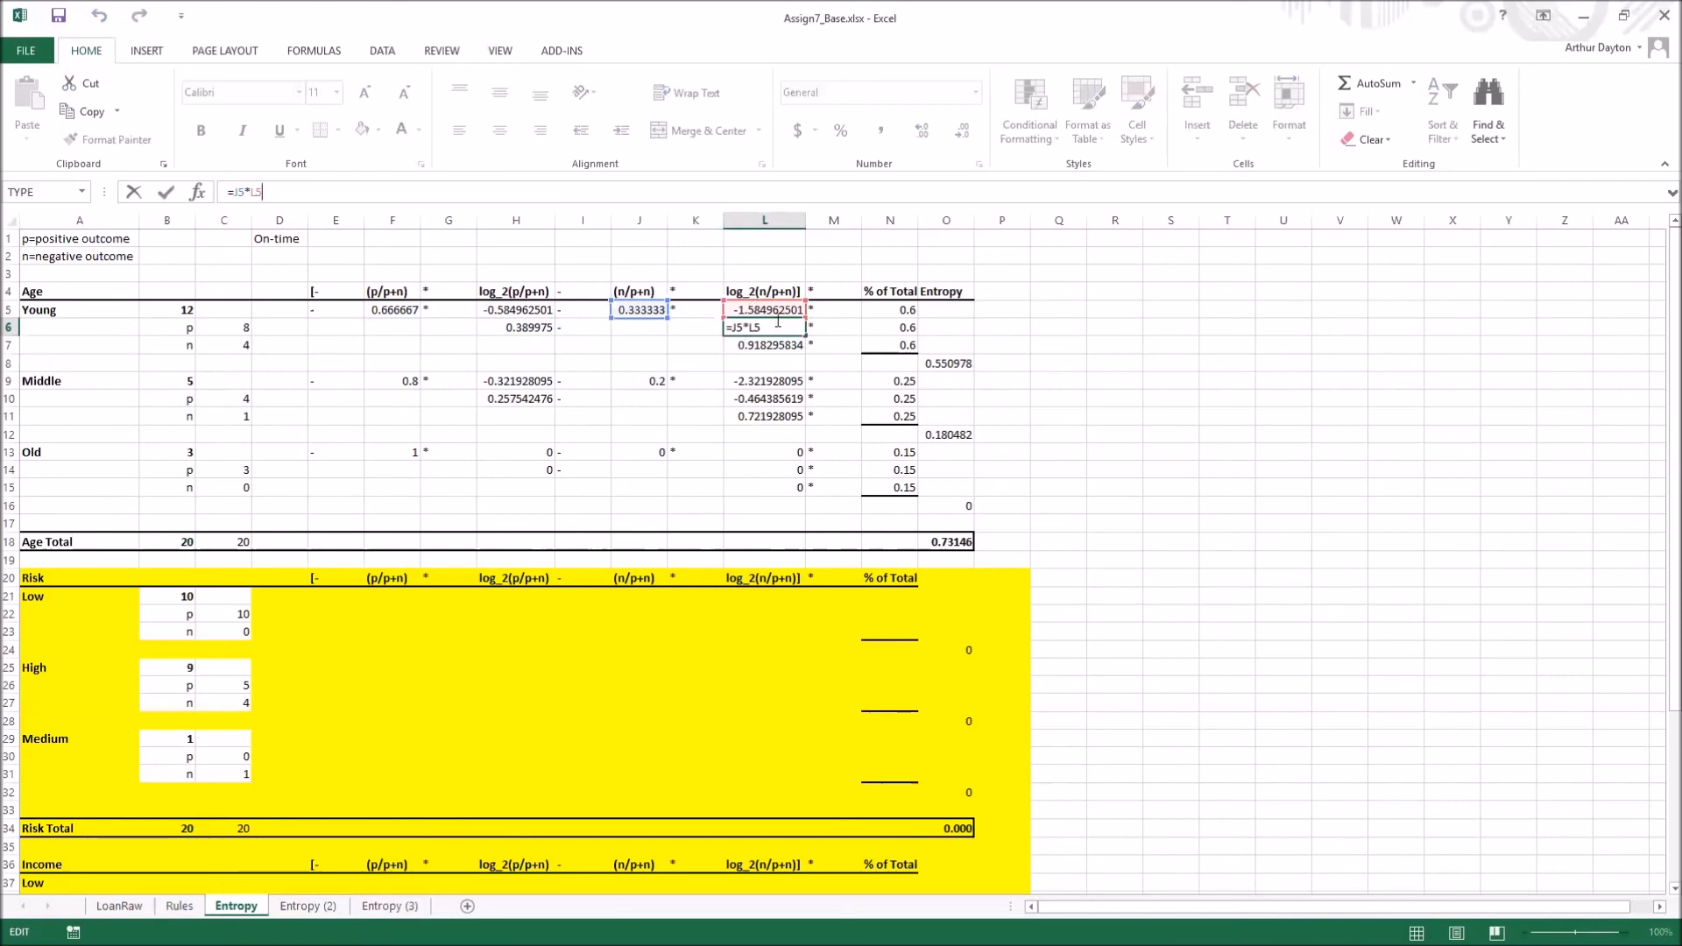
{"action": "key", "text": "Return"}
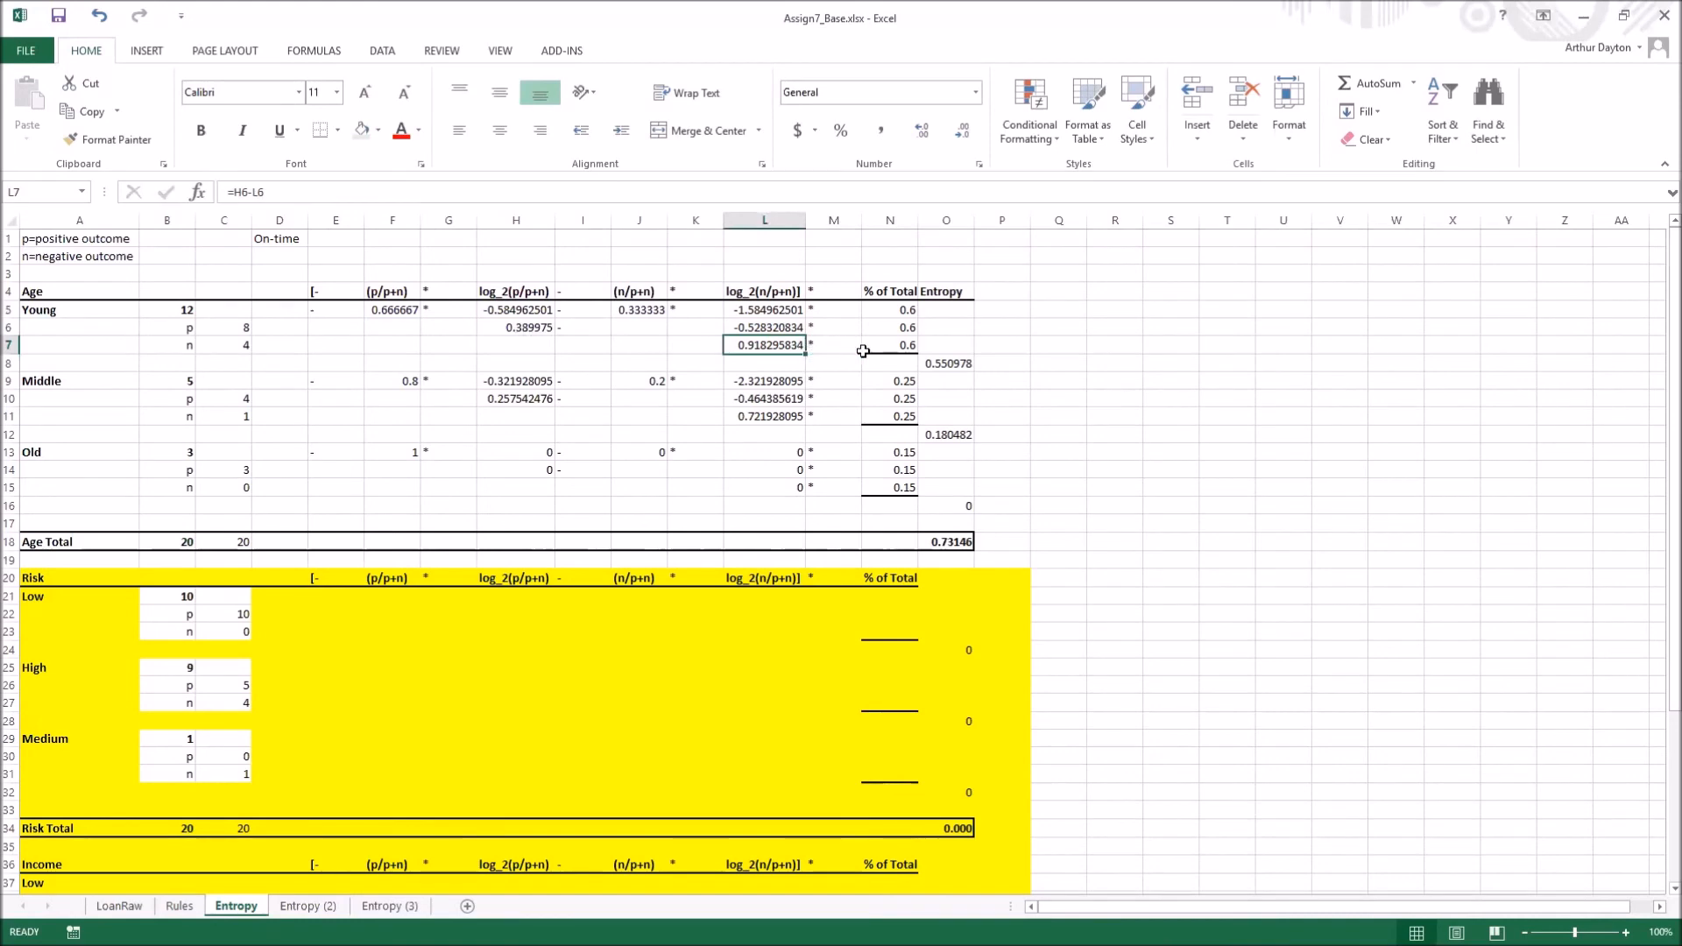
Review the % of Total formulas in N7 and N5 and the Age entropy sum in O18 with its contributing cells
{"action": "left_click", "coordinate": [909, 346]}
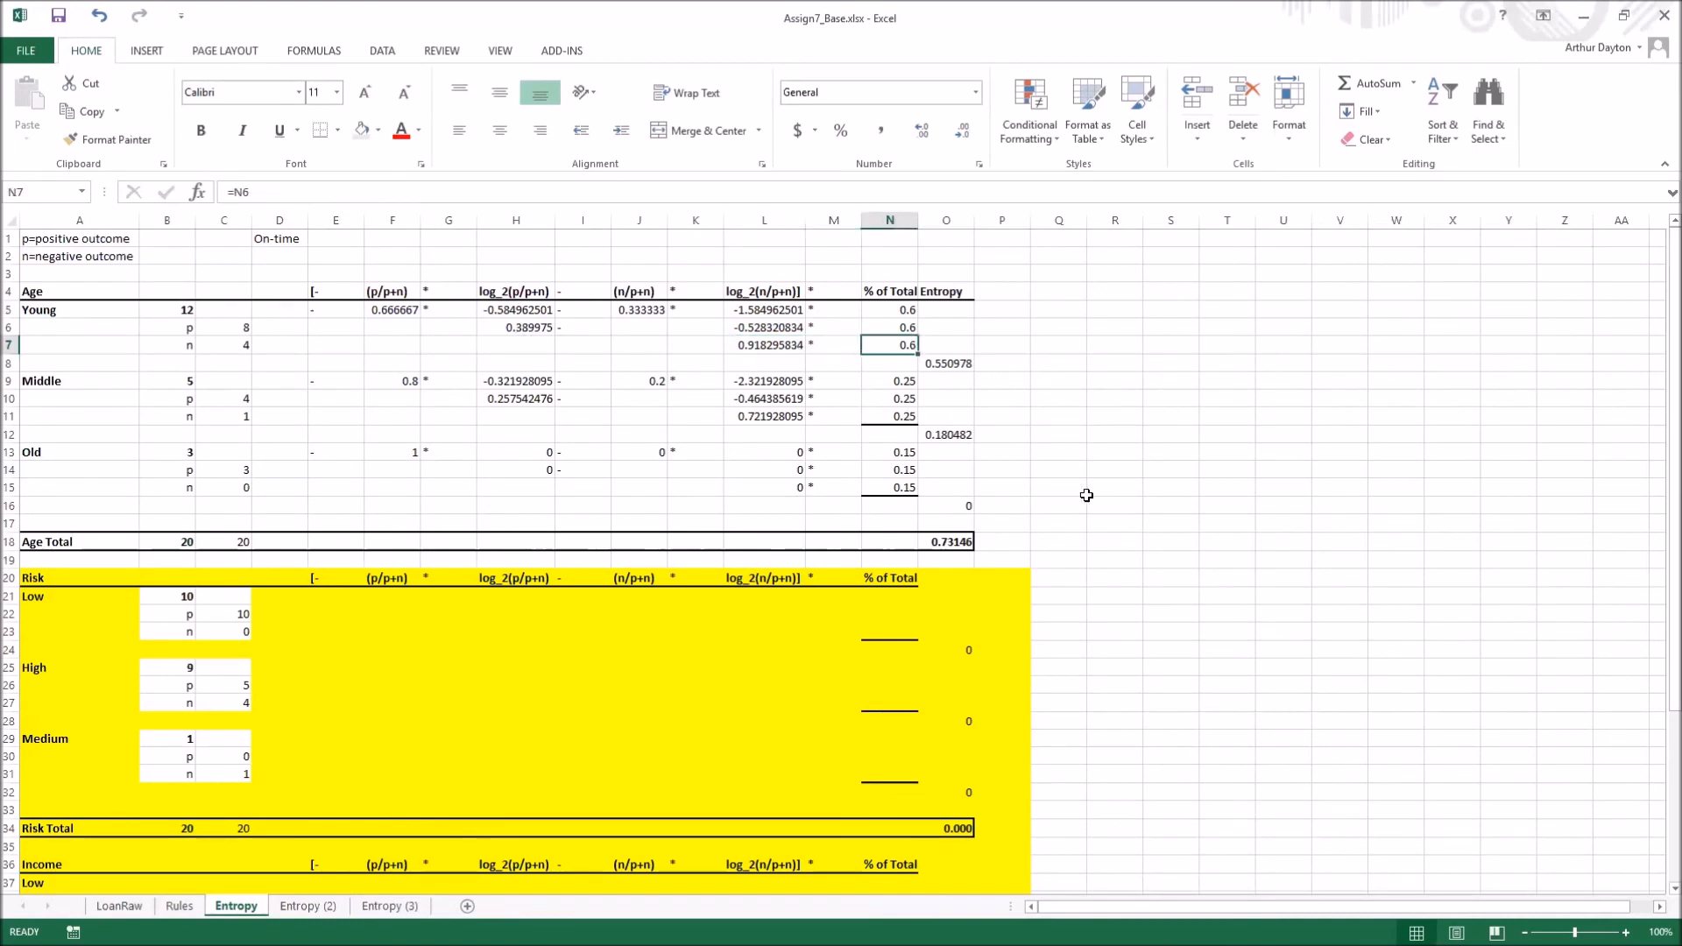
{"action": "left_click", "coordinate": [908, 307]}
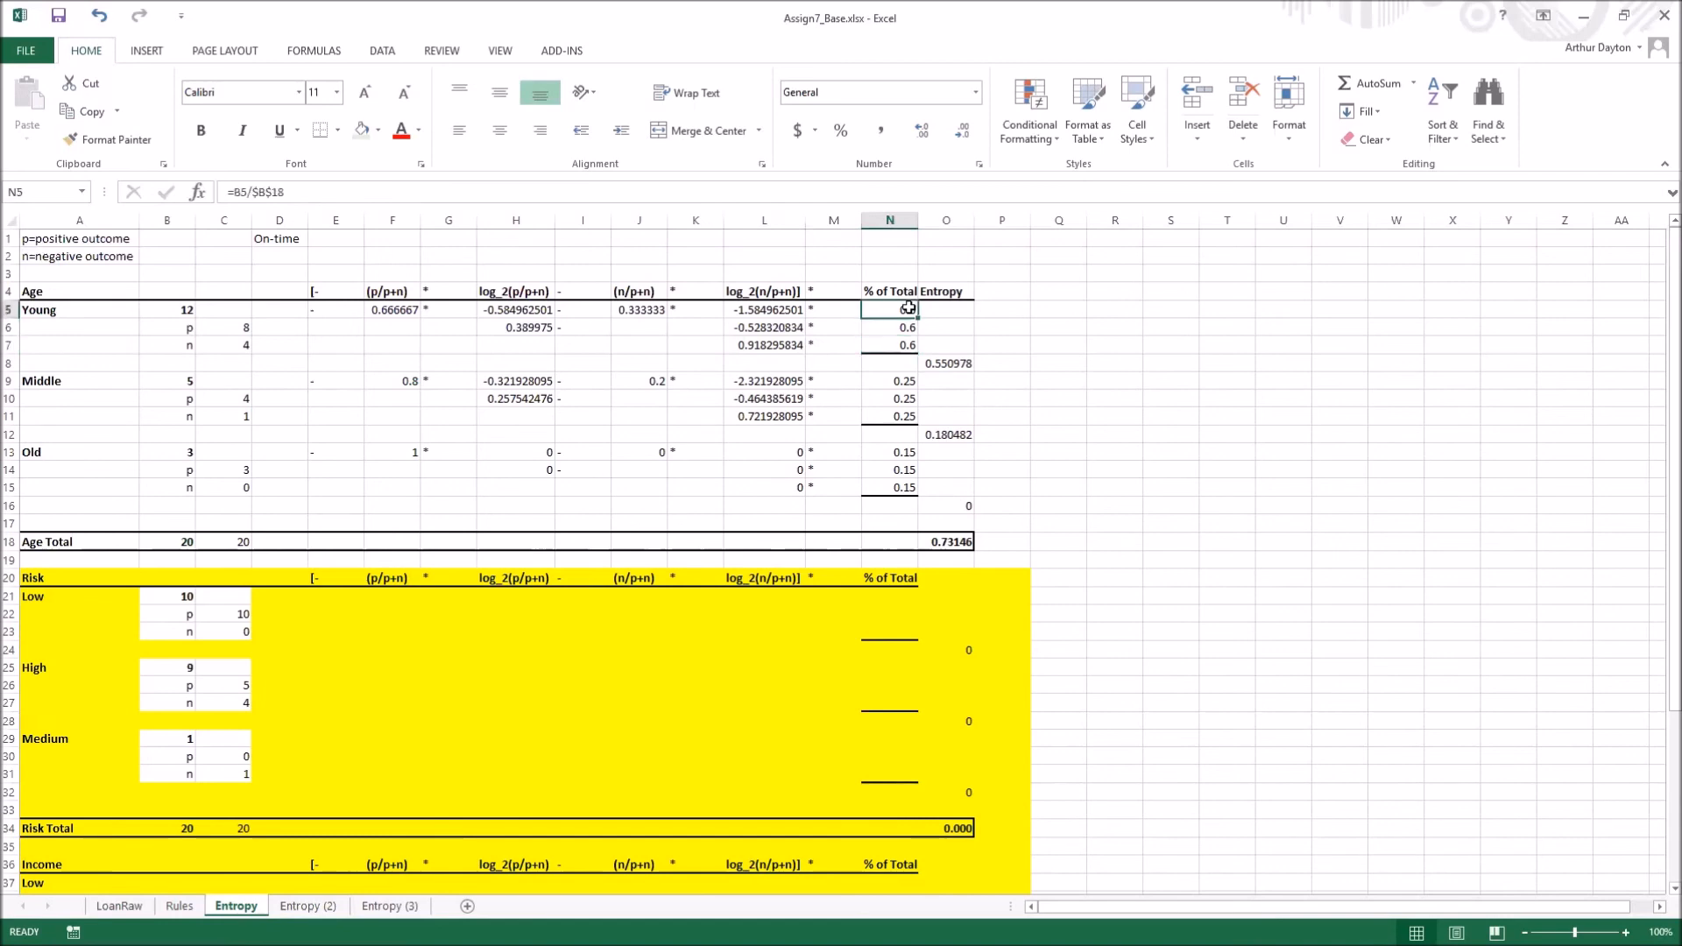
{"action": "left_click", "coordinate": [270, 191]}
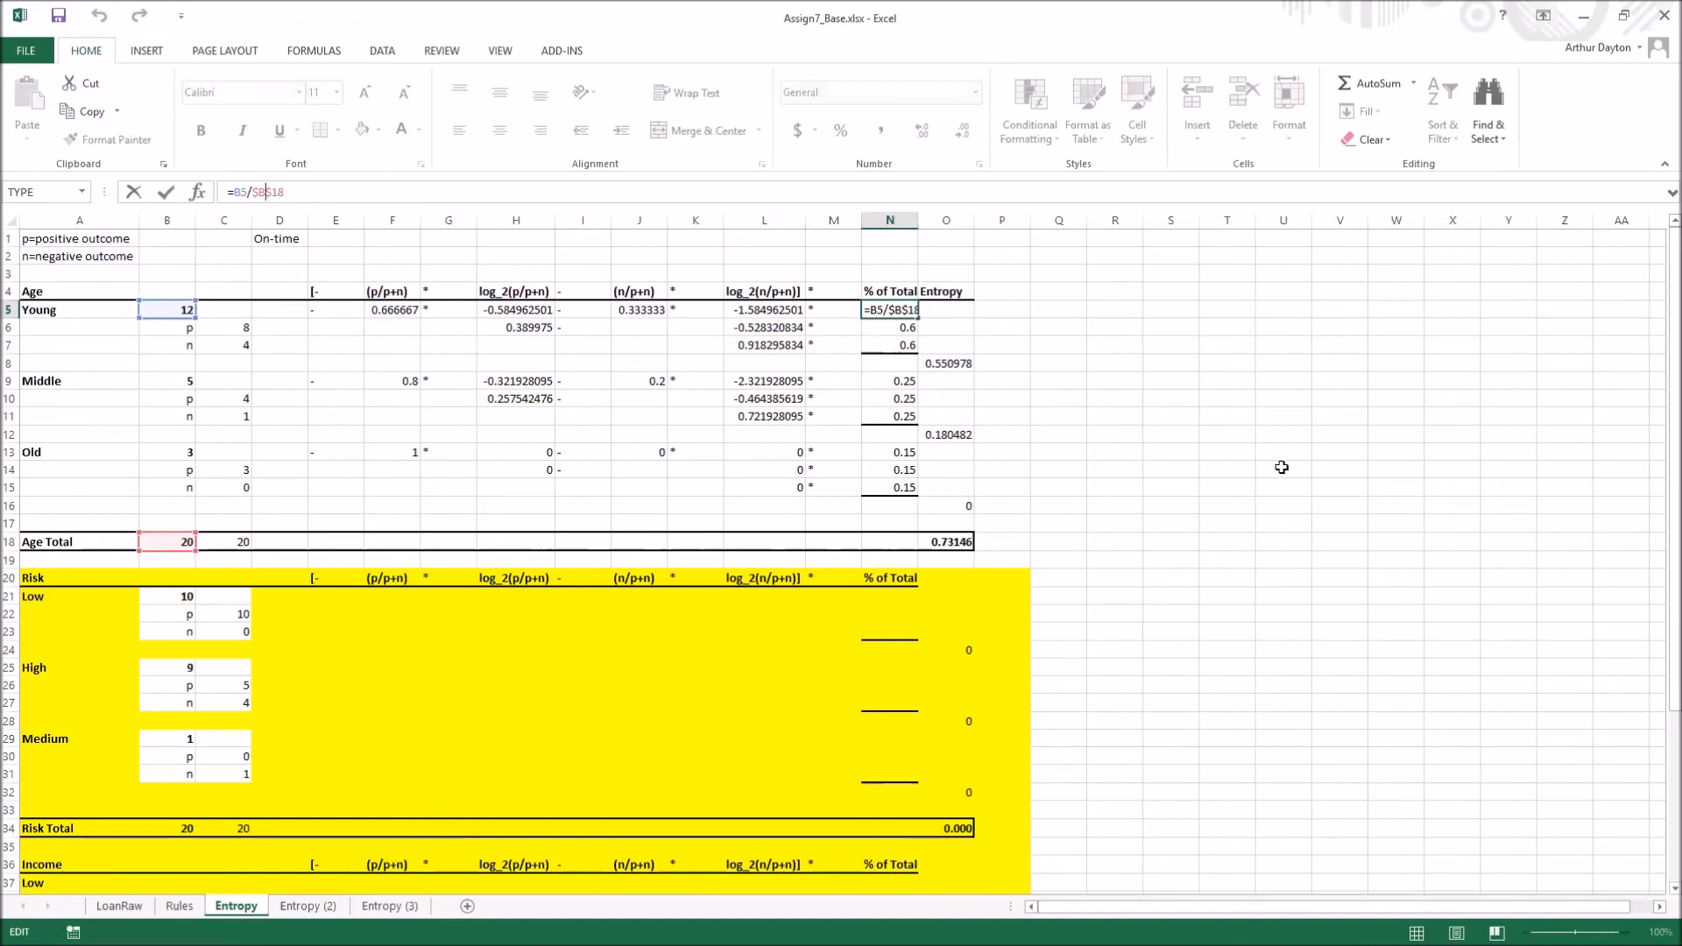
{"action": "key", "text": "Return"}
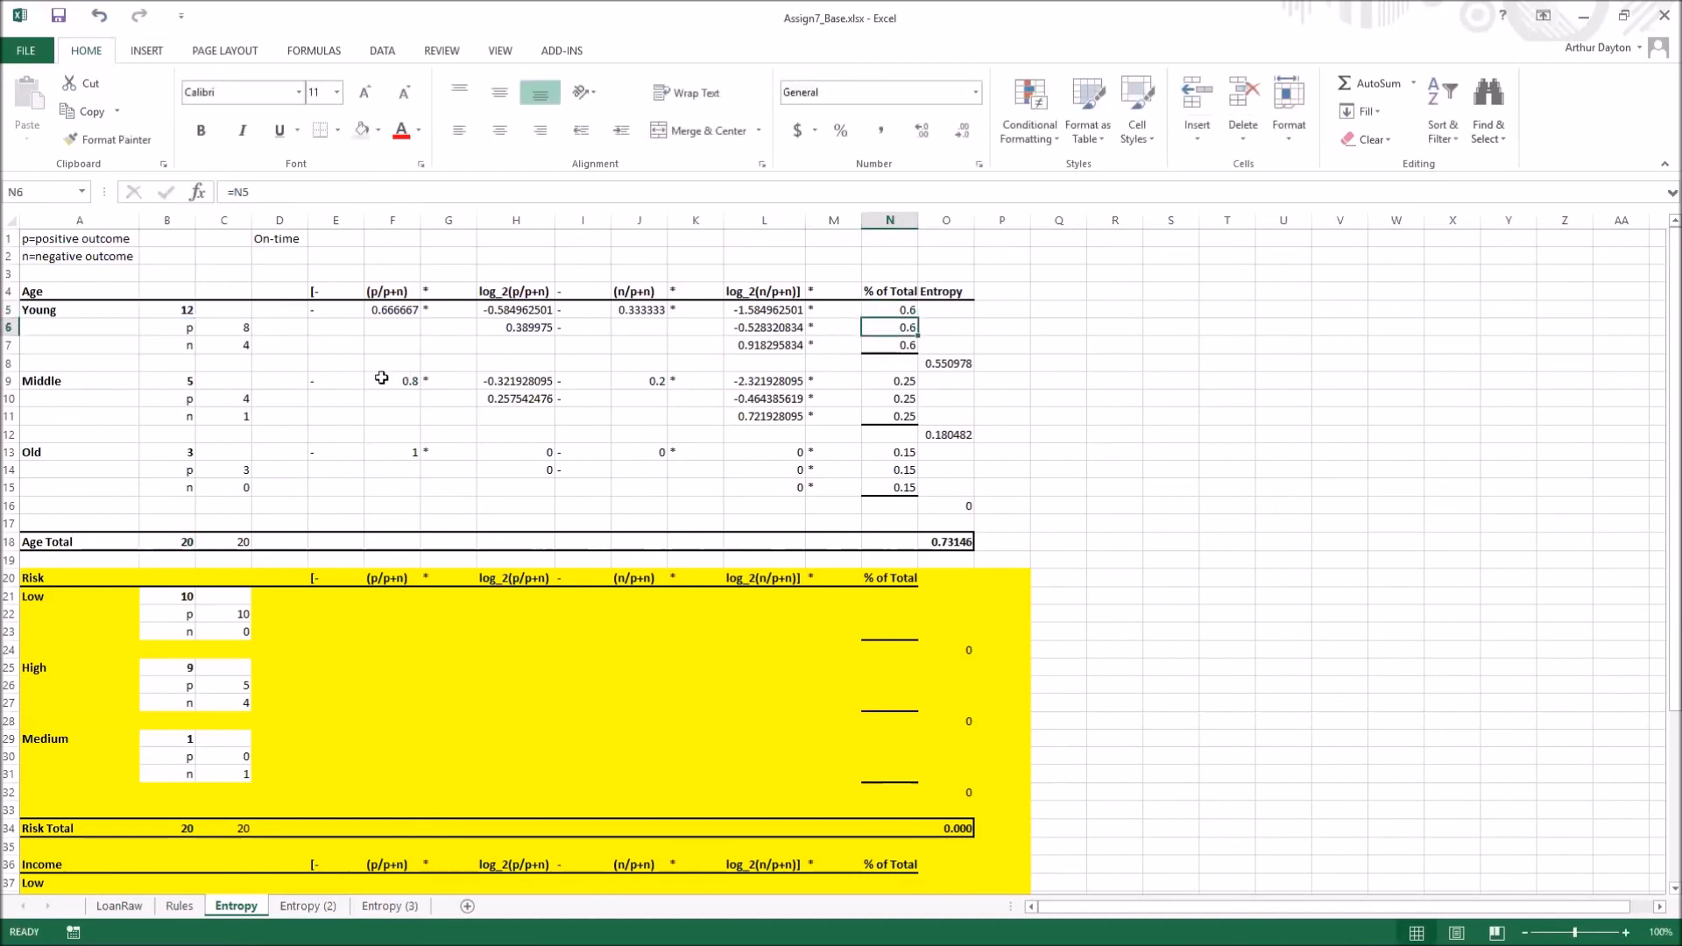
{"action": "left_click", "coordinate": [956, 536]}
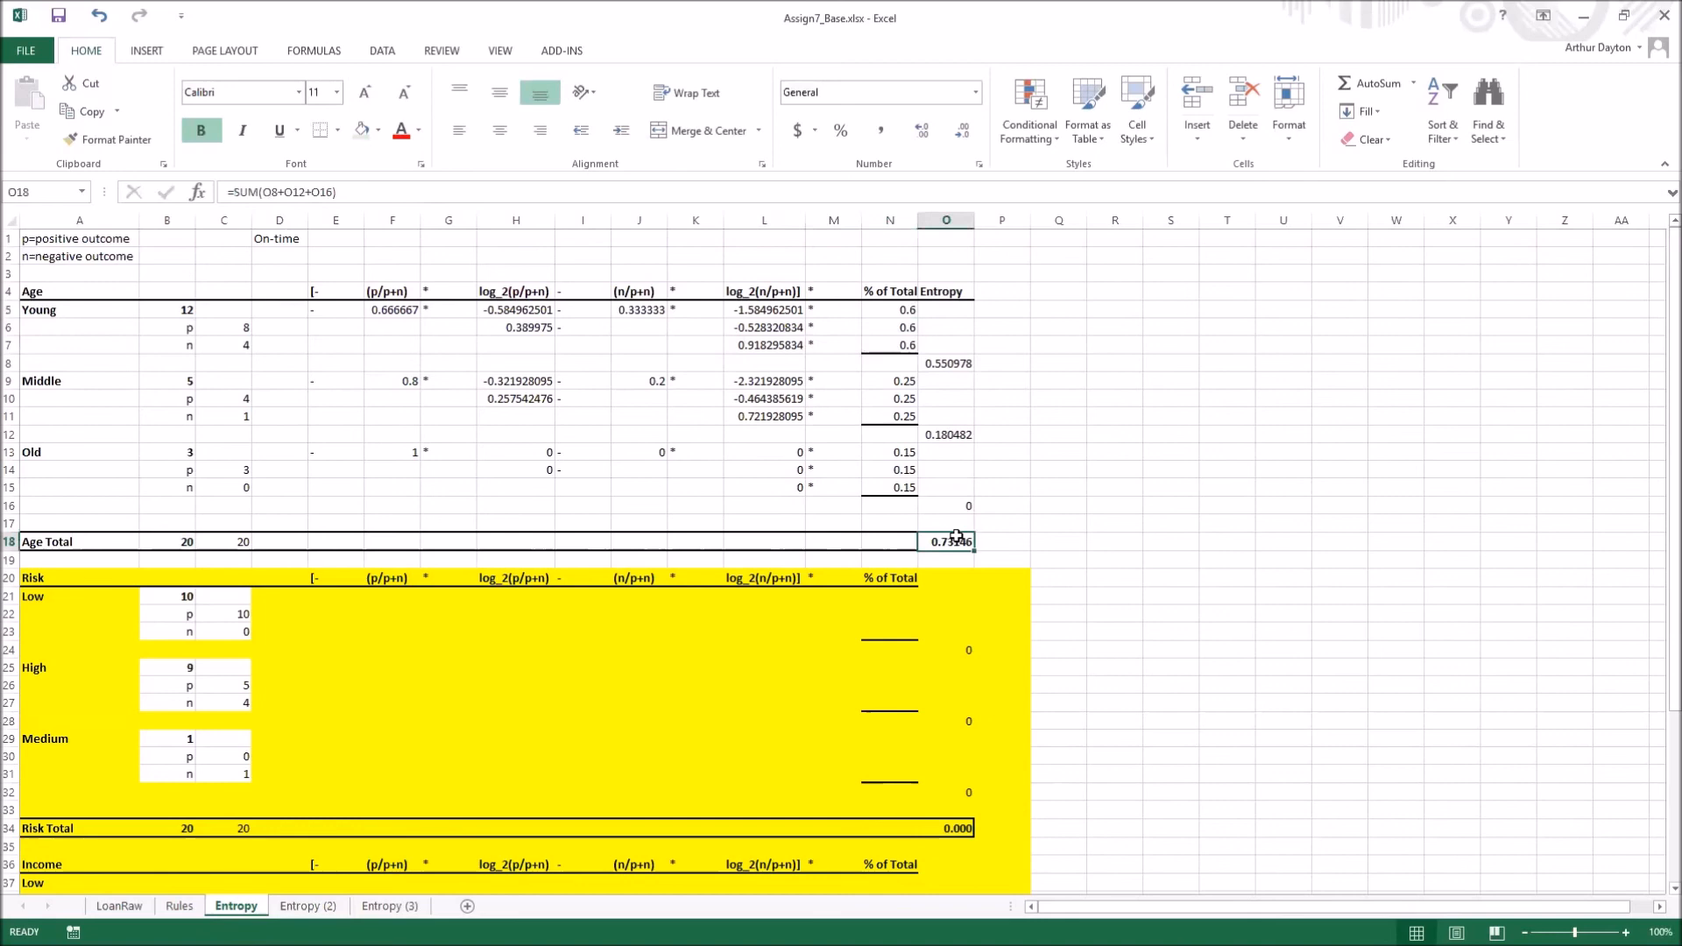
{"action": "left_click_drag", "start_coordinate": [950, 362], "coordinate": [948, 517]}
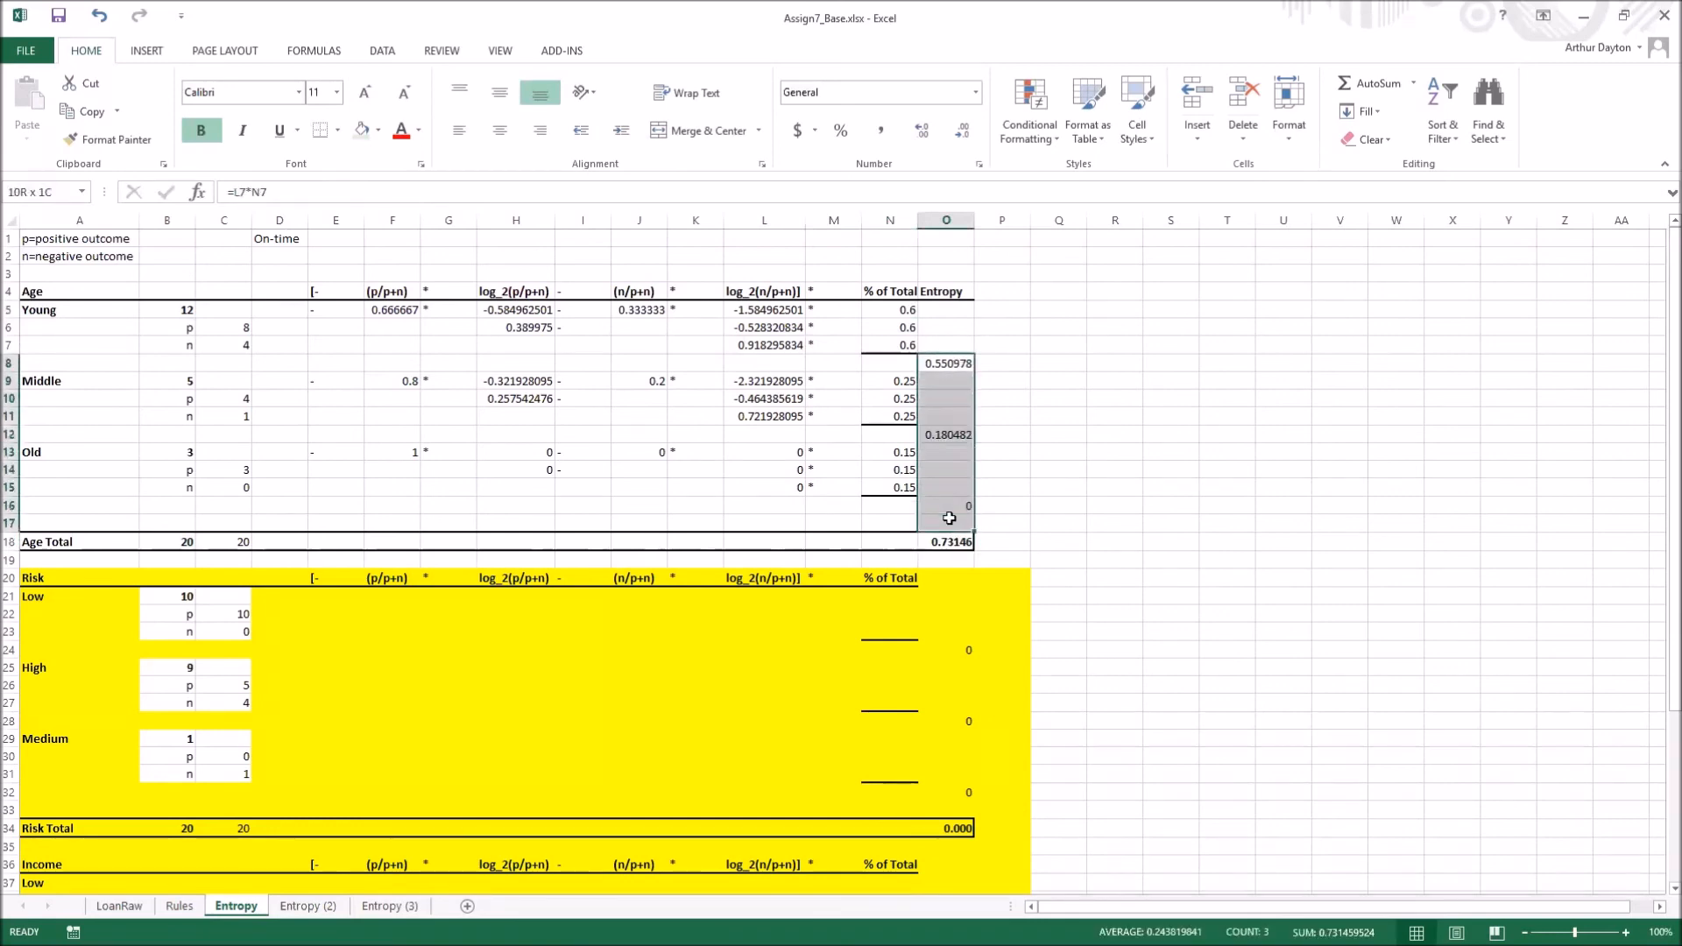
{"action": "left_click", "coordinate": [944, 540]}
{"action": "scroll", "coordinate": [944, 540], "scroll_direction": "down", "scroll_amount": 1}
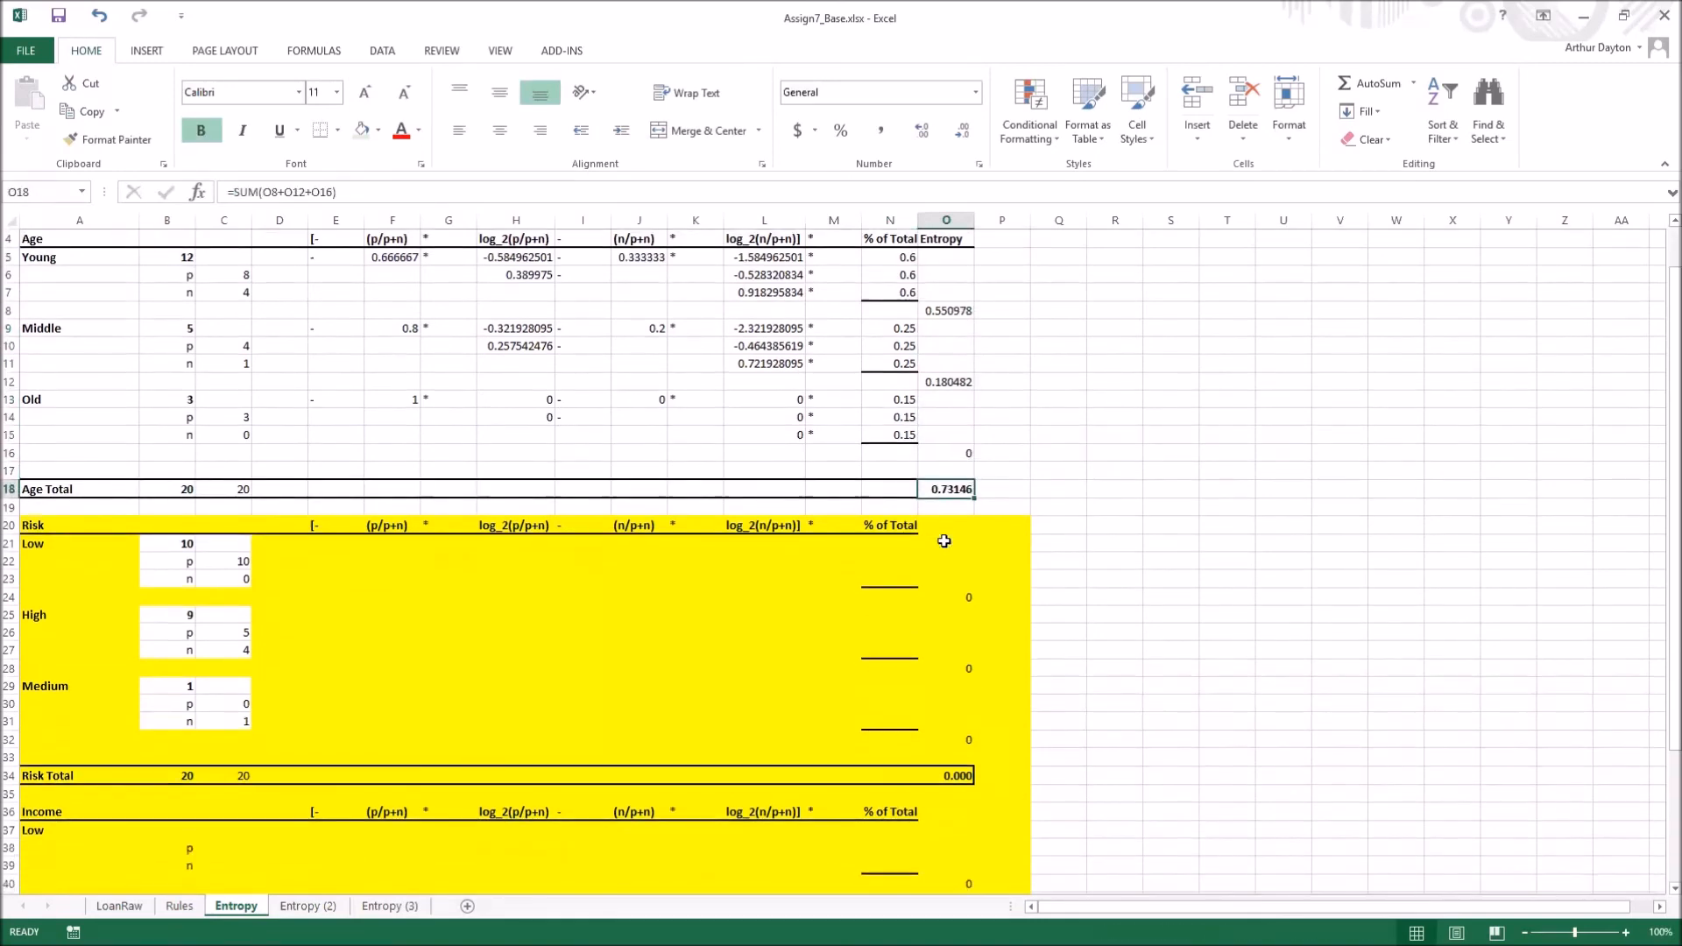
{"action": "scroll", "coordinate": [962, 504], "scroll_direction": "up", "scroll_amount": 1}
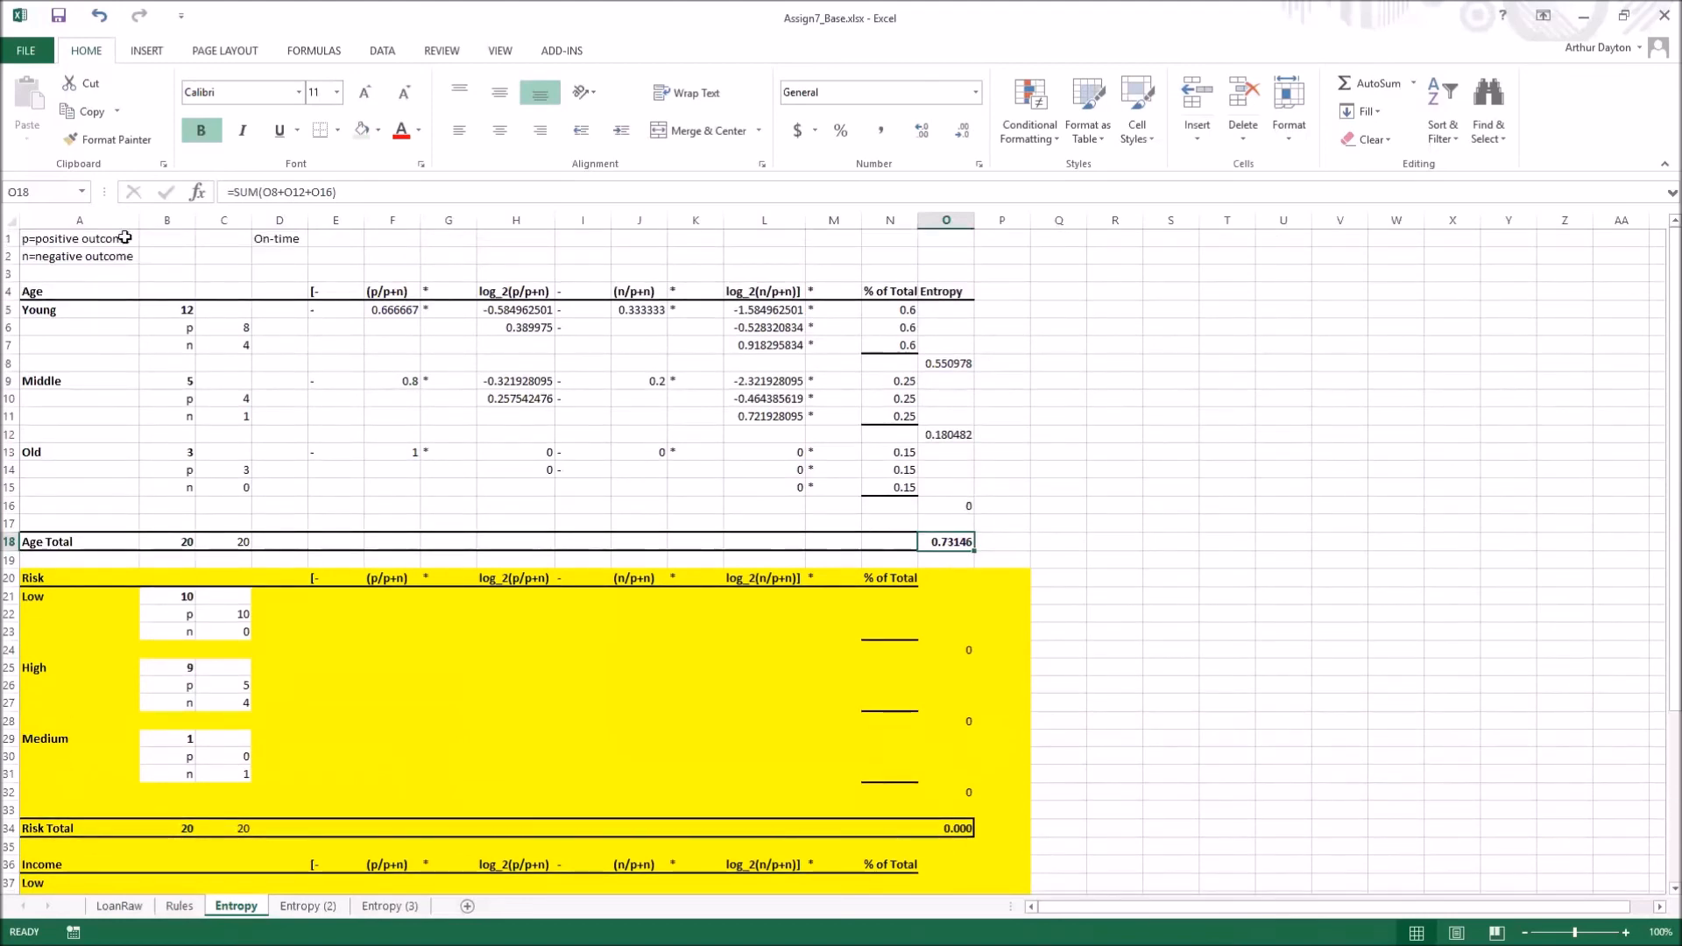
Copy the Age entropy formulas in E5:N15 into the Risk block starting at E21 and the Income block starting at E37
{"action": "scroll", "coordinate": [232, 391], "scroll_direction": "down", "scroll_amount": 1}
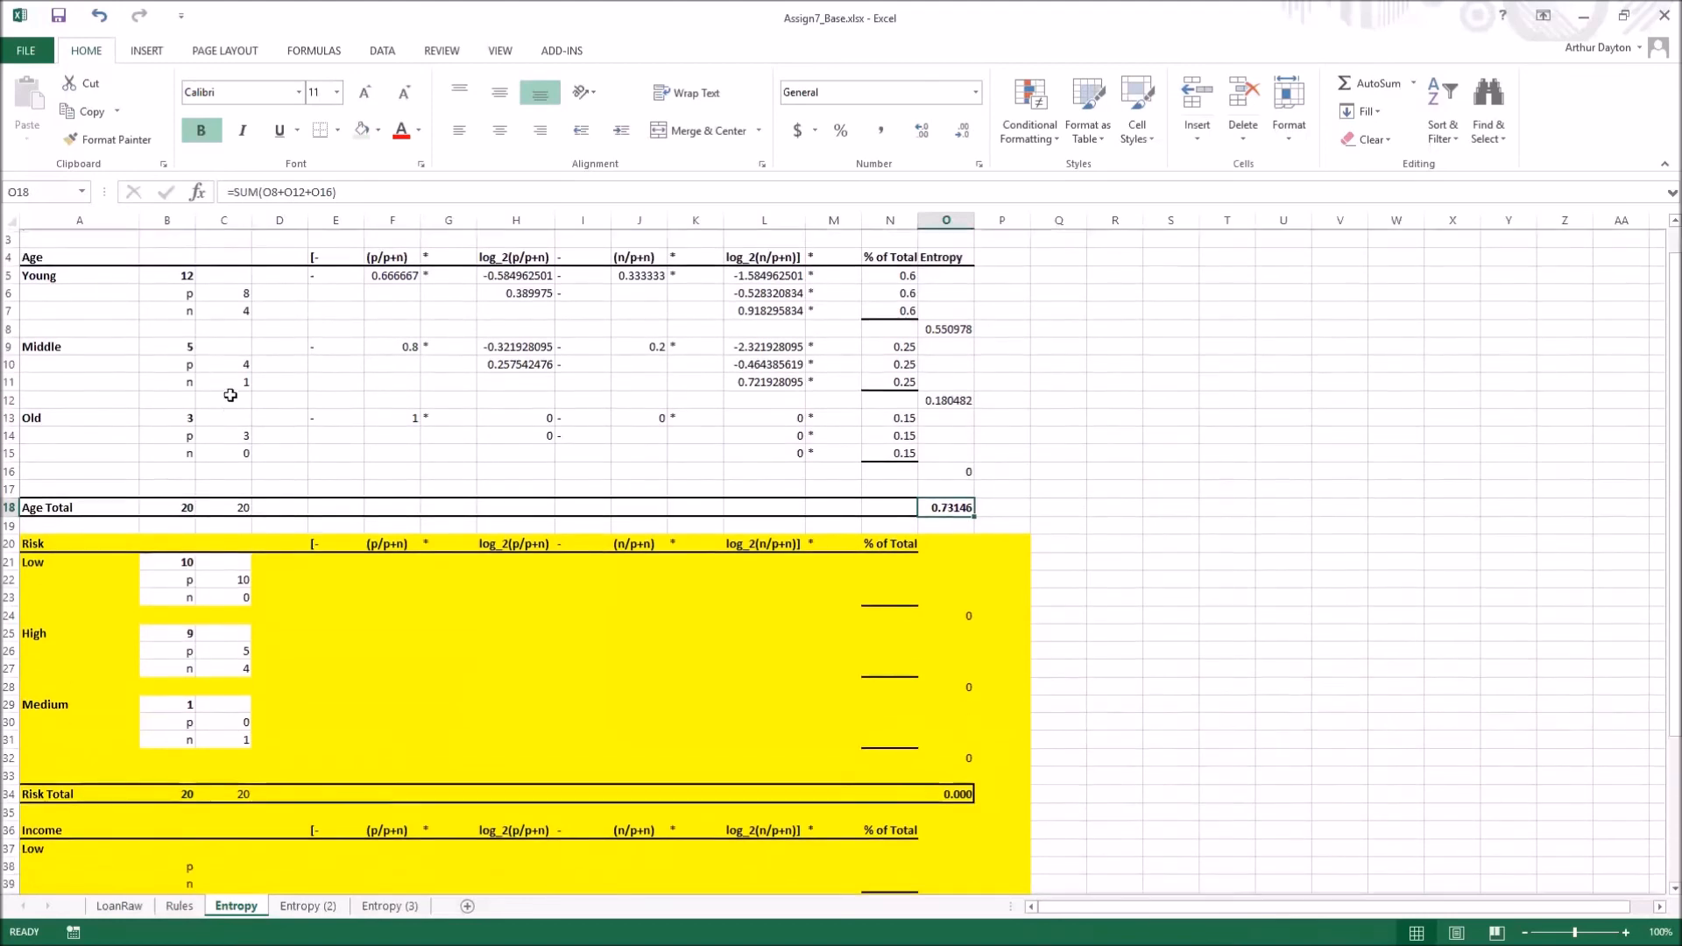
{"action": "left_click_drag", "start_coordinate": [315, 258], "coordinate": [892, 434]}
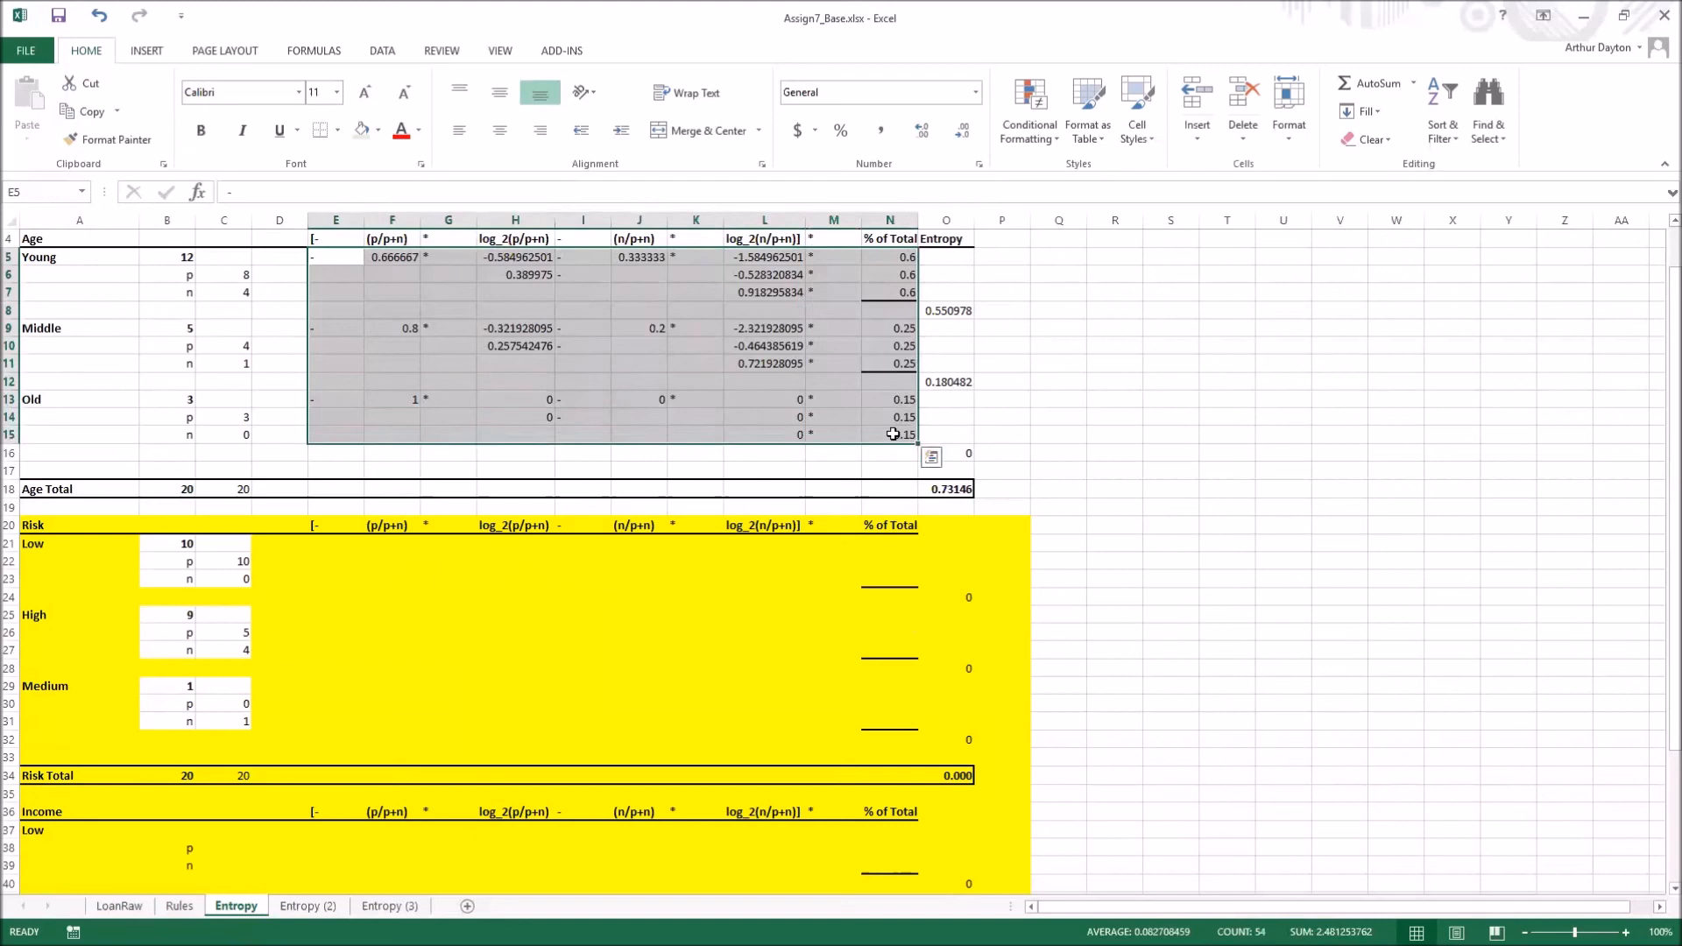
{"action": "key", "text": "ctrl+c"}
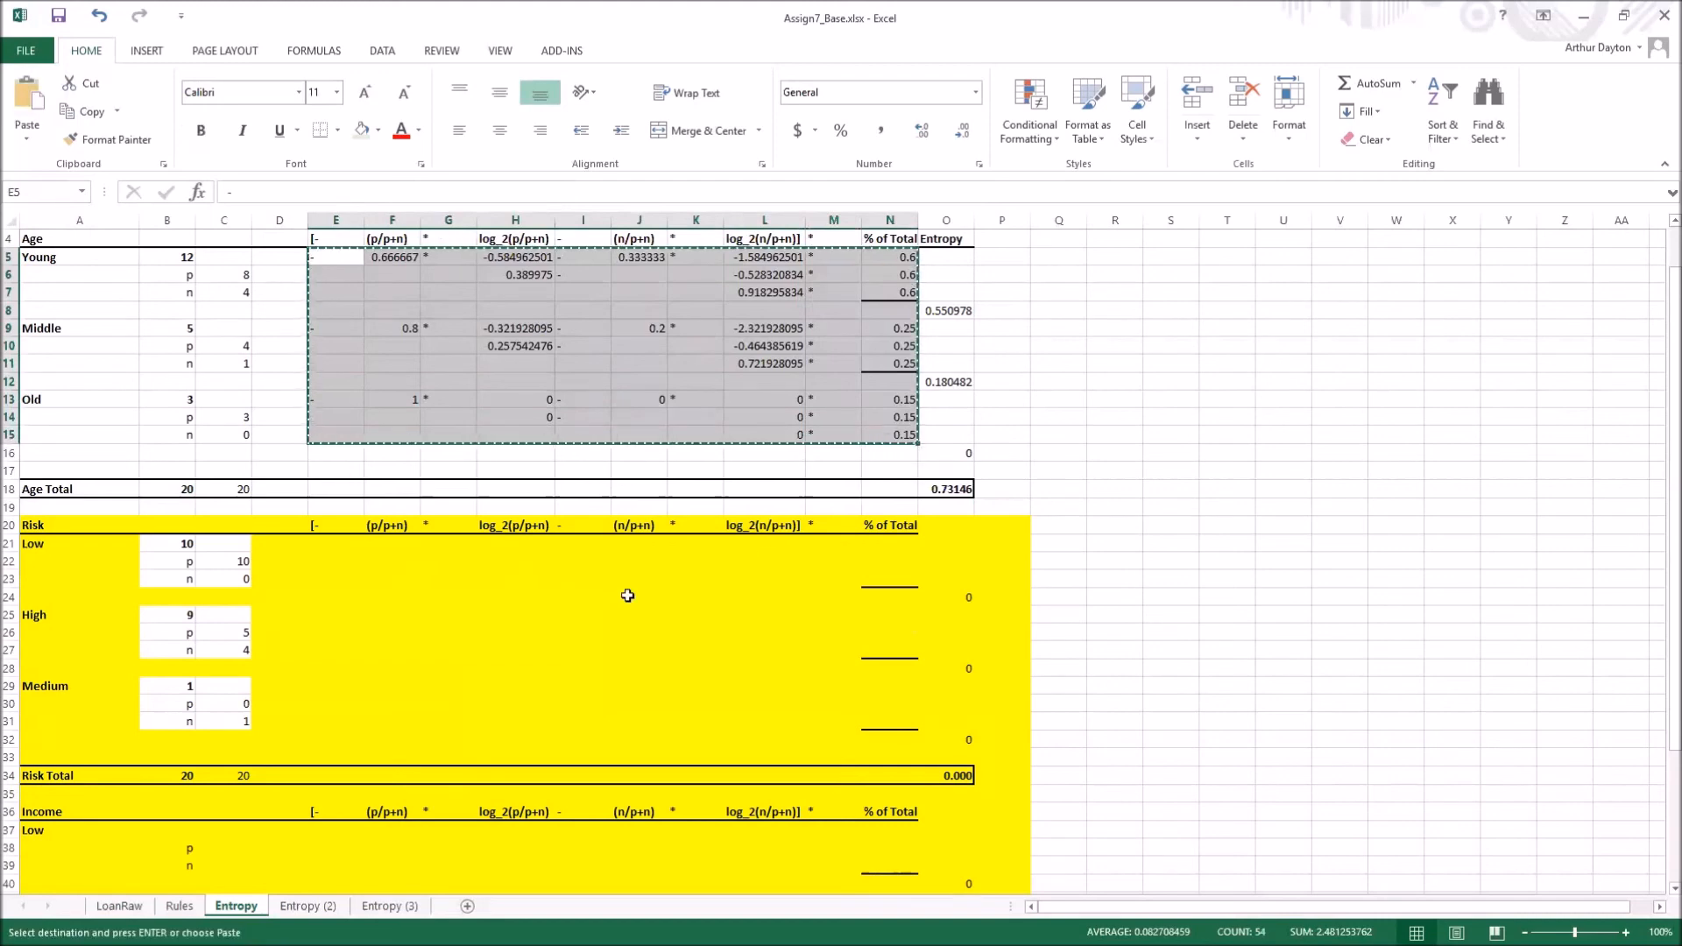
{"action": "left_click", "coordinate": [346, 545]}
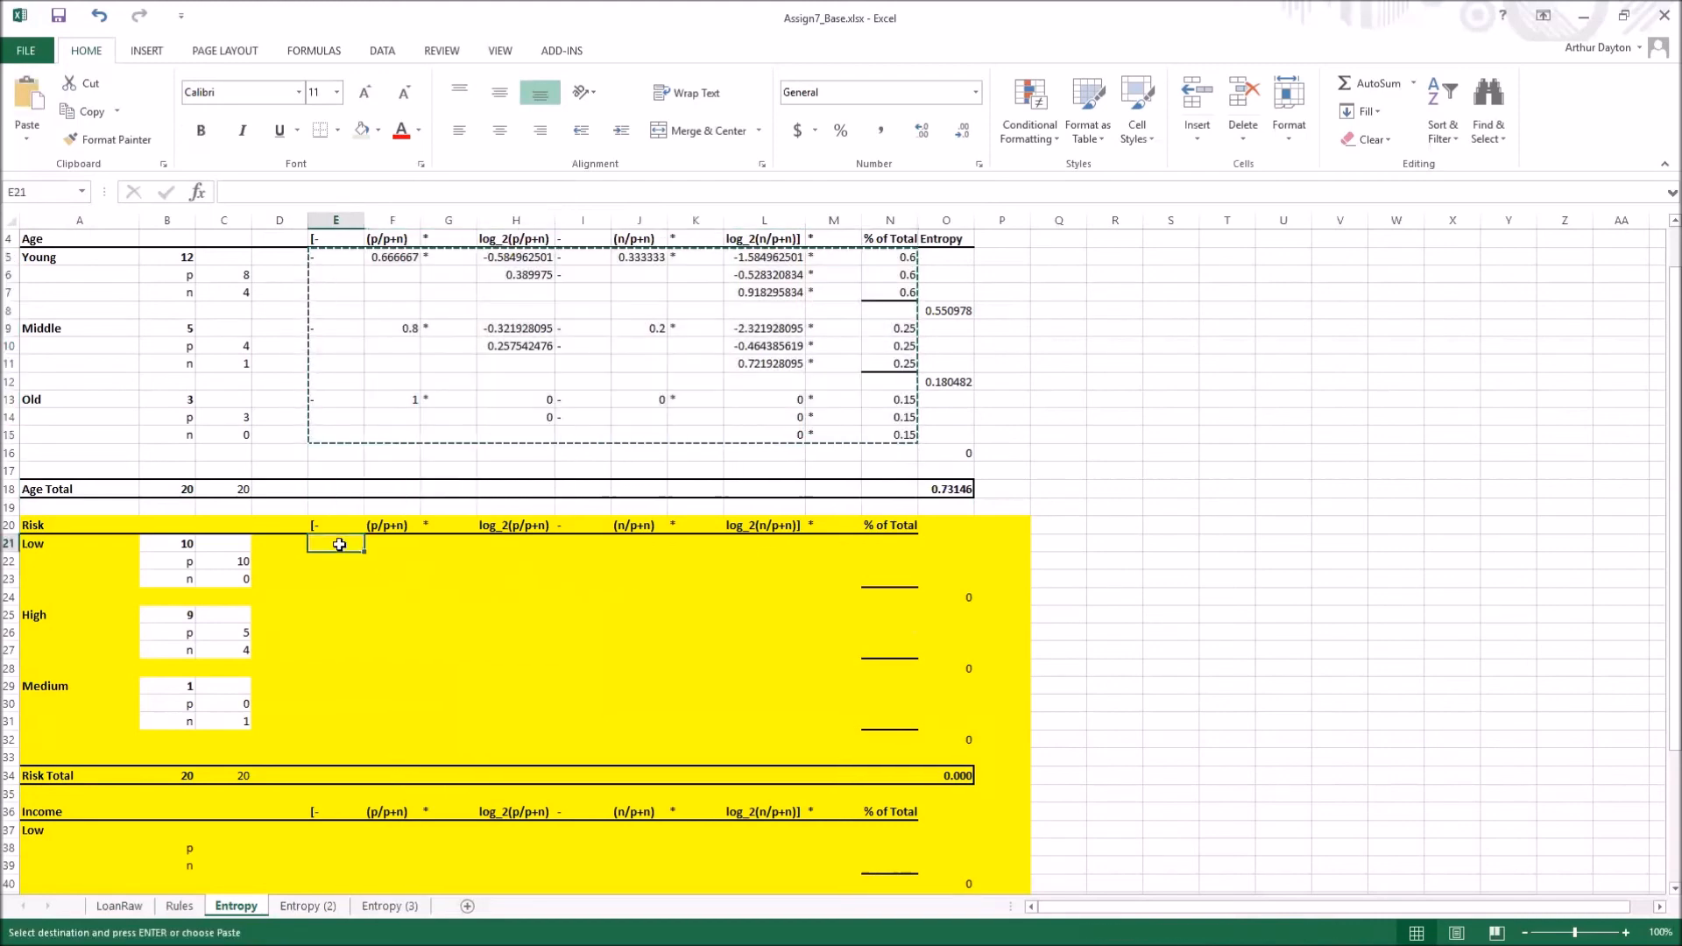
{"action": "key", "text": "ctrl+v"}
{"action": "scroll", "coordinate": [1112, 769], "scroll_direction": "down", "scroll_amount": 4}
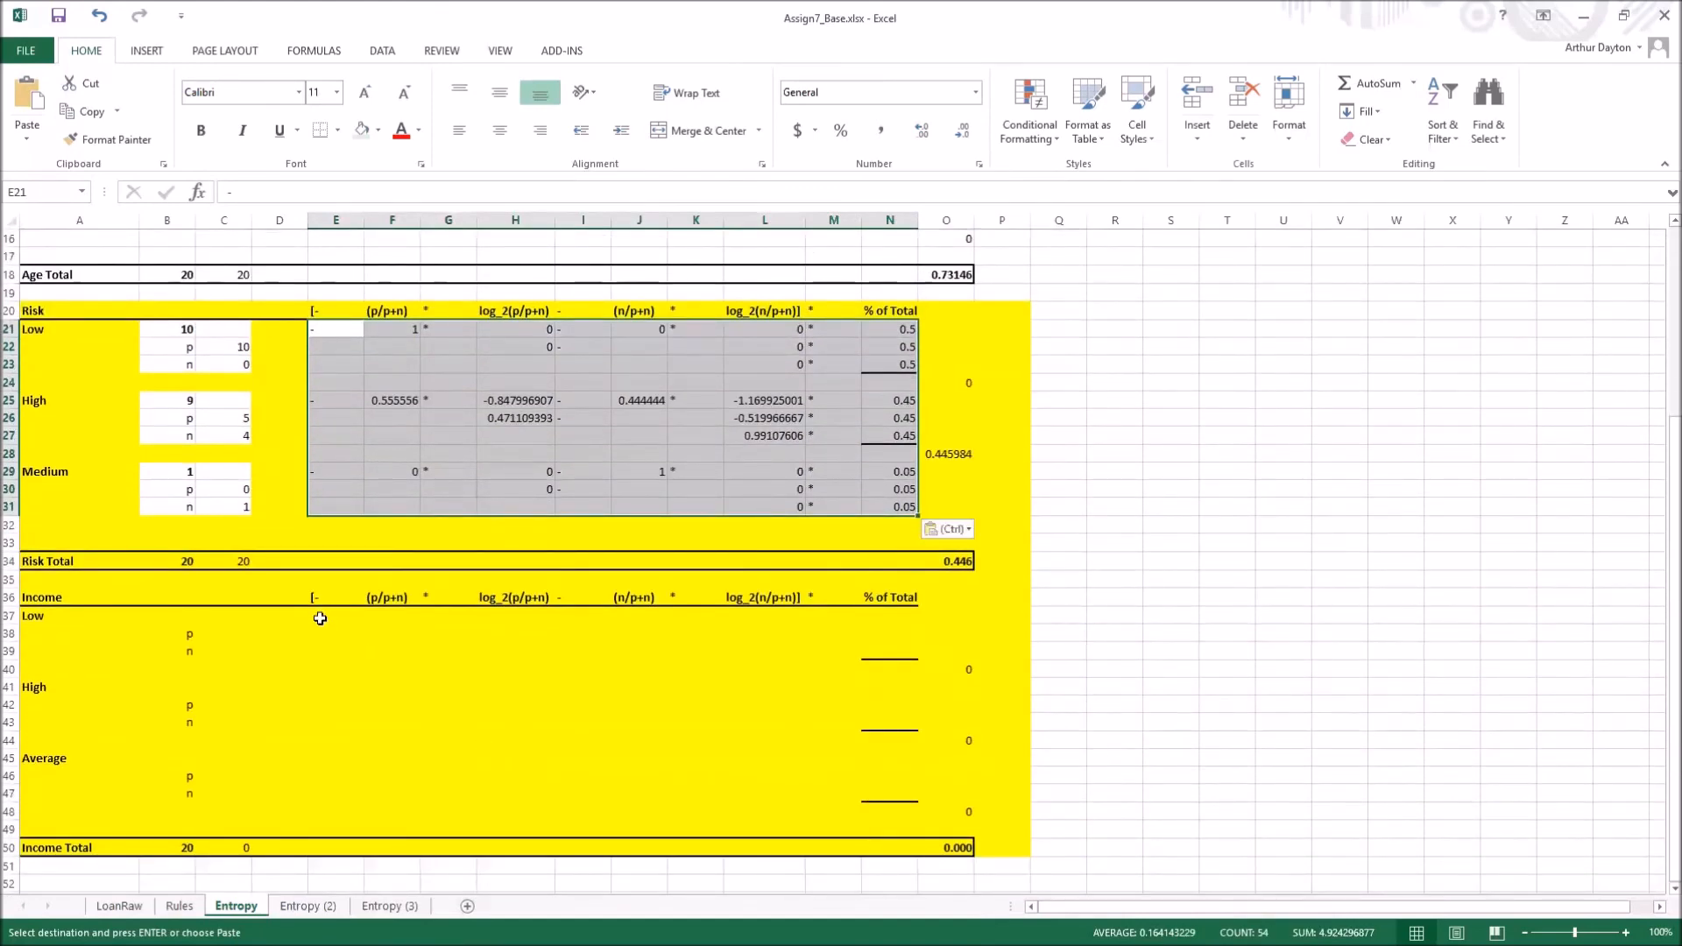
{"action": "left_click", "coordinate": [322, 615]}
{"action": "key", "text": "ctrl+v"}
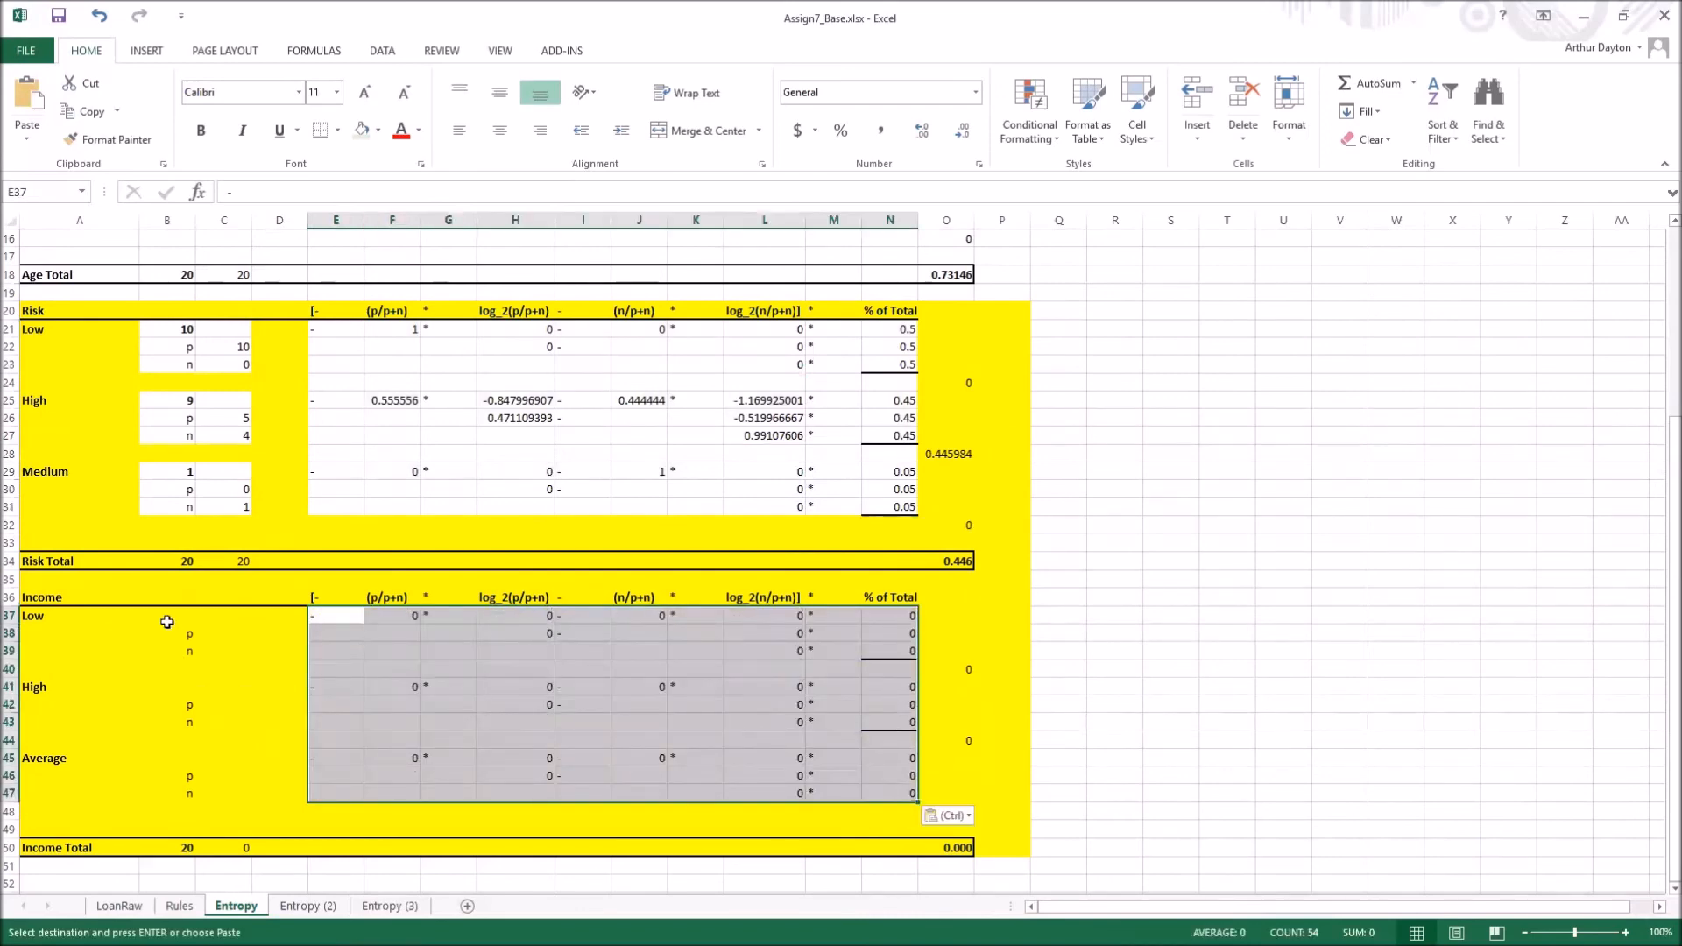
Copy the Risk Low count cells B21:C23 into the Income Low block starting at B37
{"action": "left_click", "coordinate": [168, 618]}
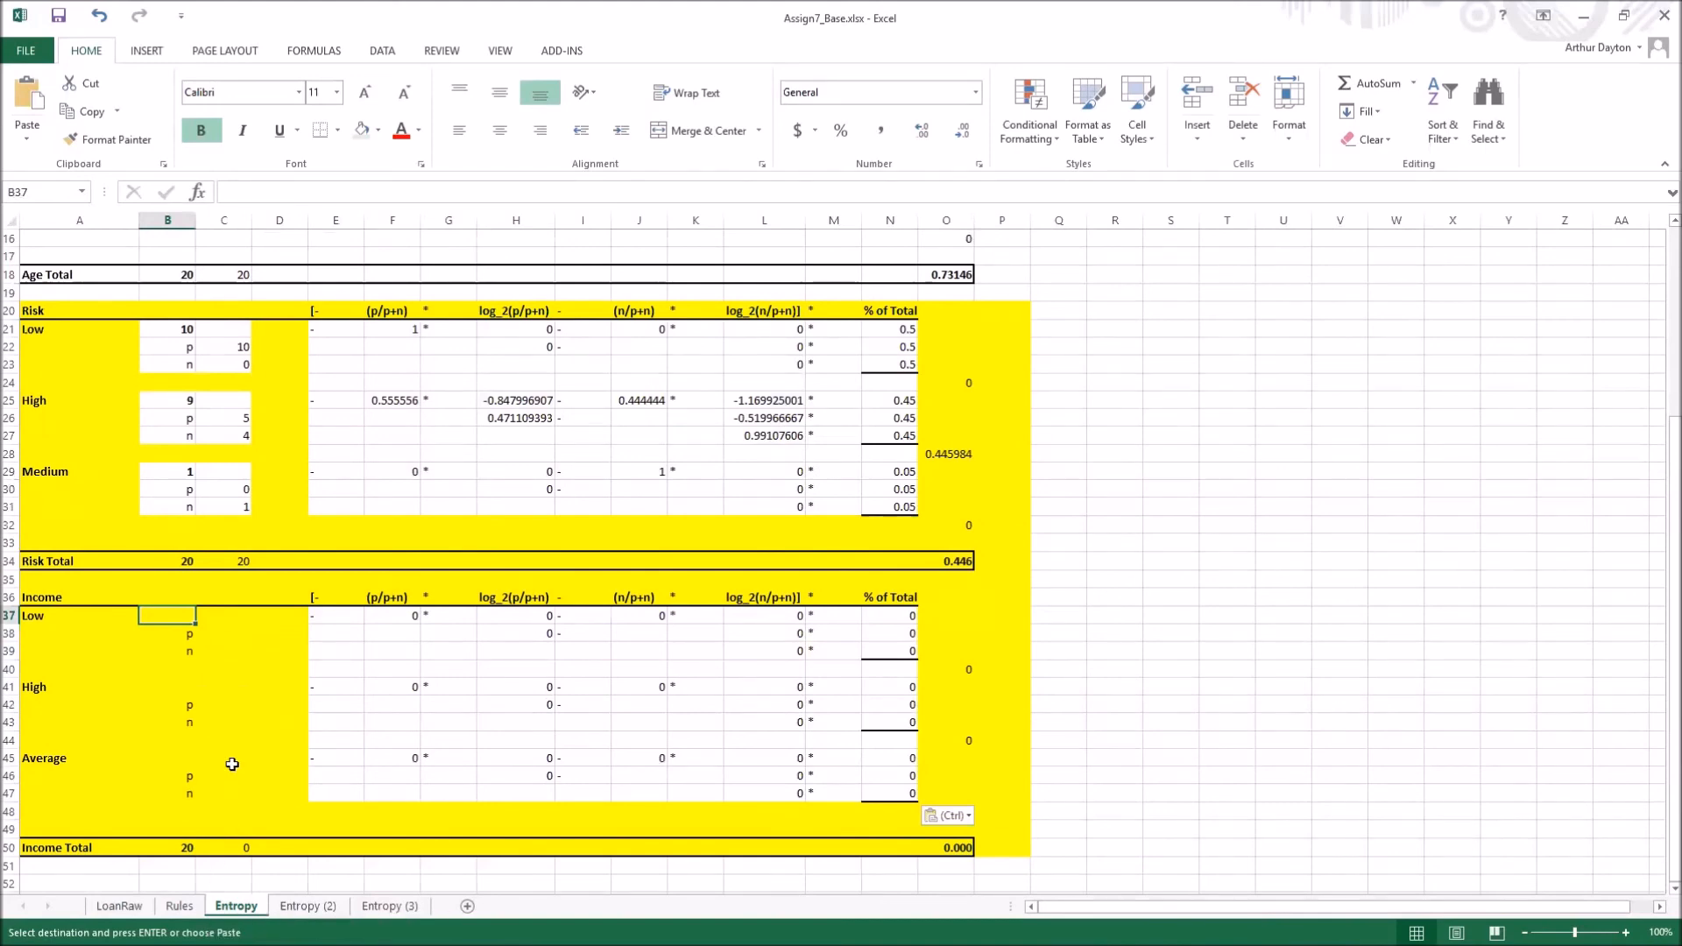
{"action": "scroll", "coordinate": [232, 764], "scroll_direction": "up", "scroll_amount": 3}
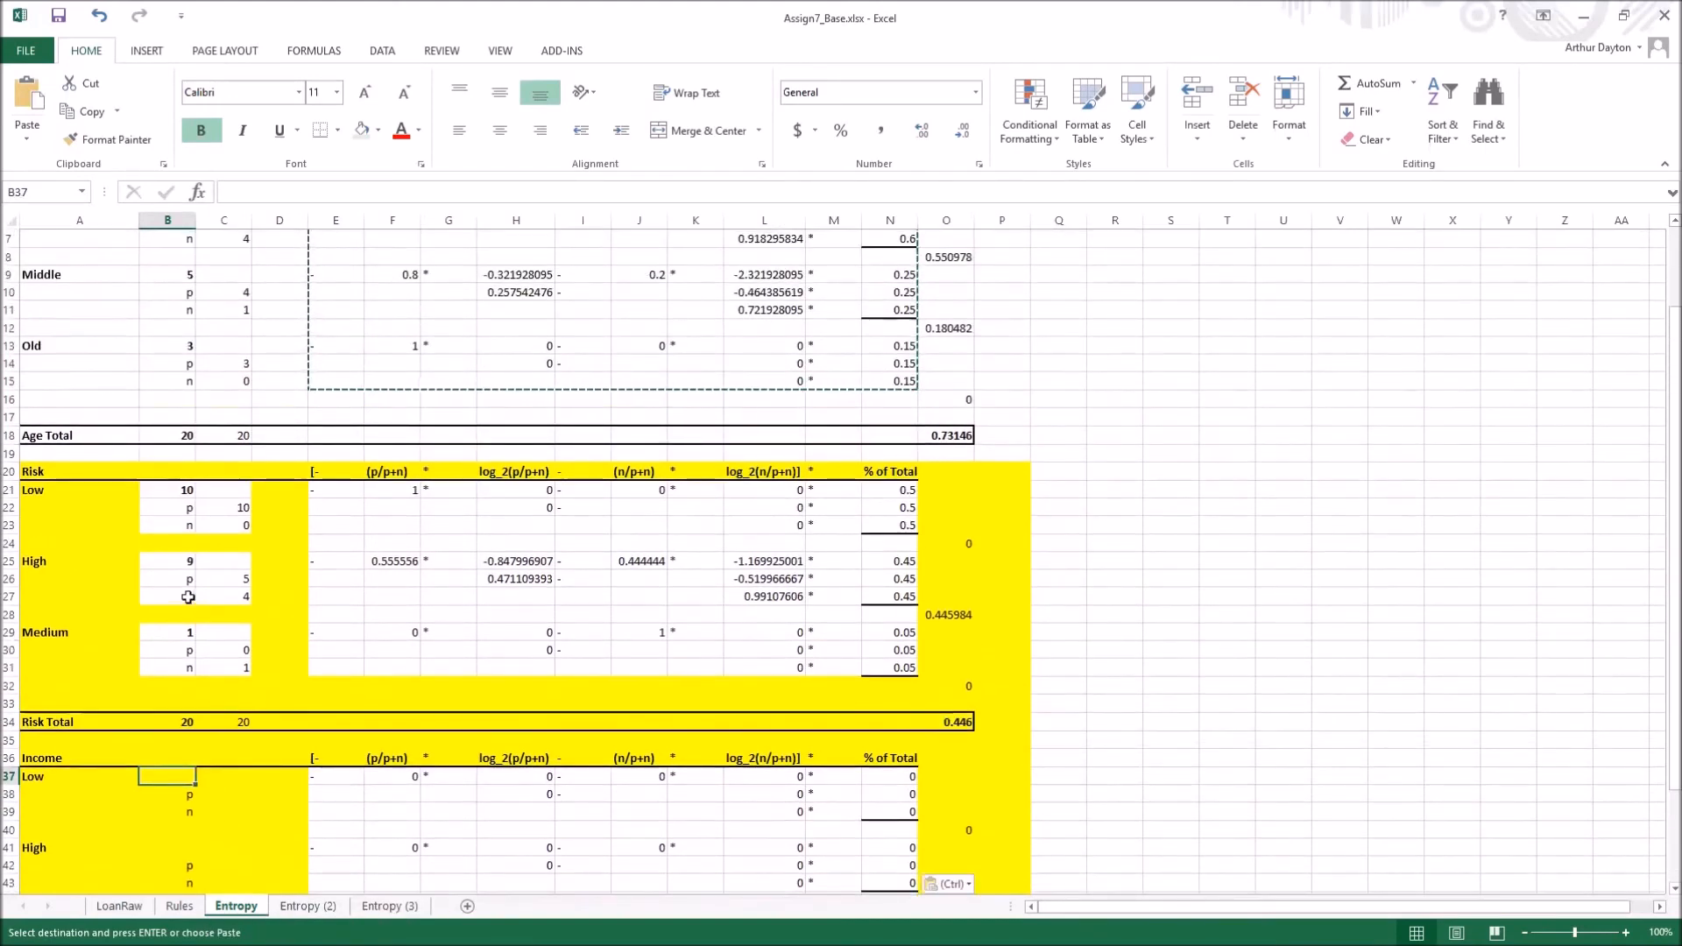
{"action": "scroll", "coordinate": [171, 705], "scroll_direction": "down", "scroll_amount": 3}
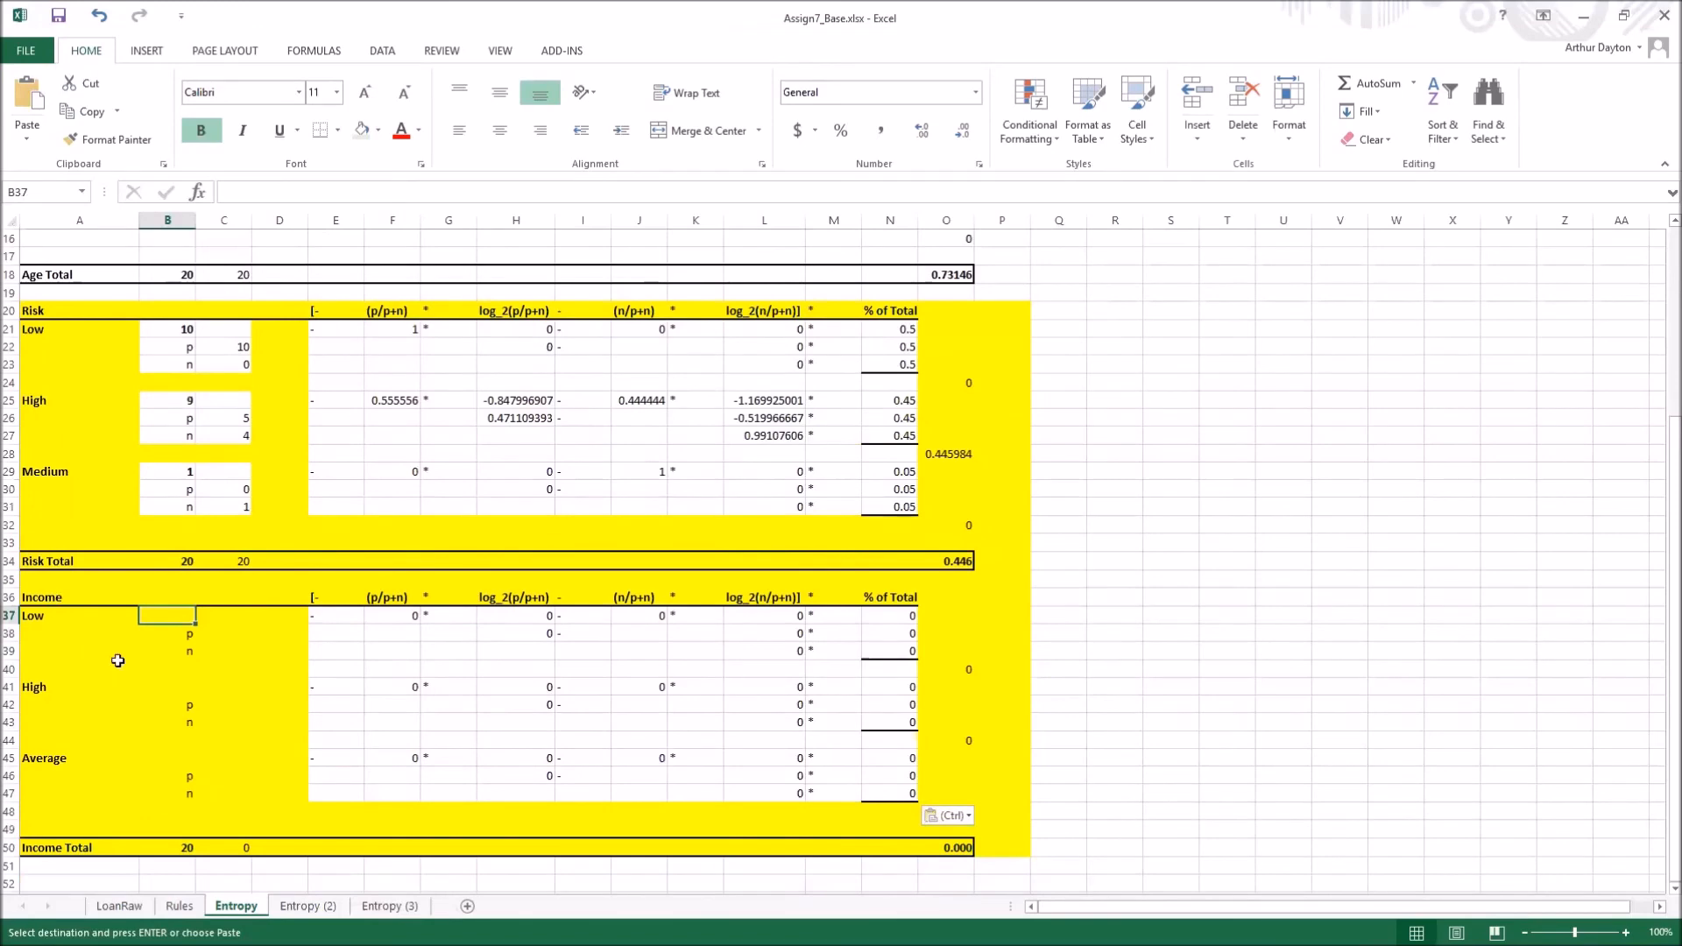
{"action": "scroll", "coordinate": [194, 428], "scroll_direction": "up", "scroll_amount": 3}
{"action": "left_click_drag", "start_coordinate": [171, 383], "coordinate": [223, 424]}
{"action": "key", "text": "ctrl+c"}
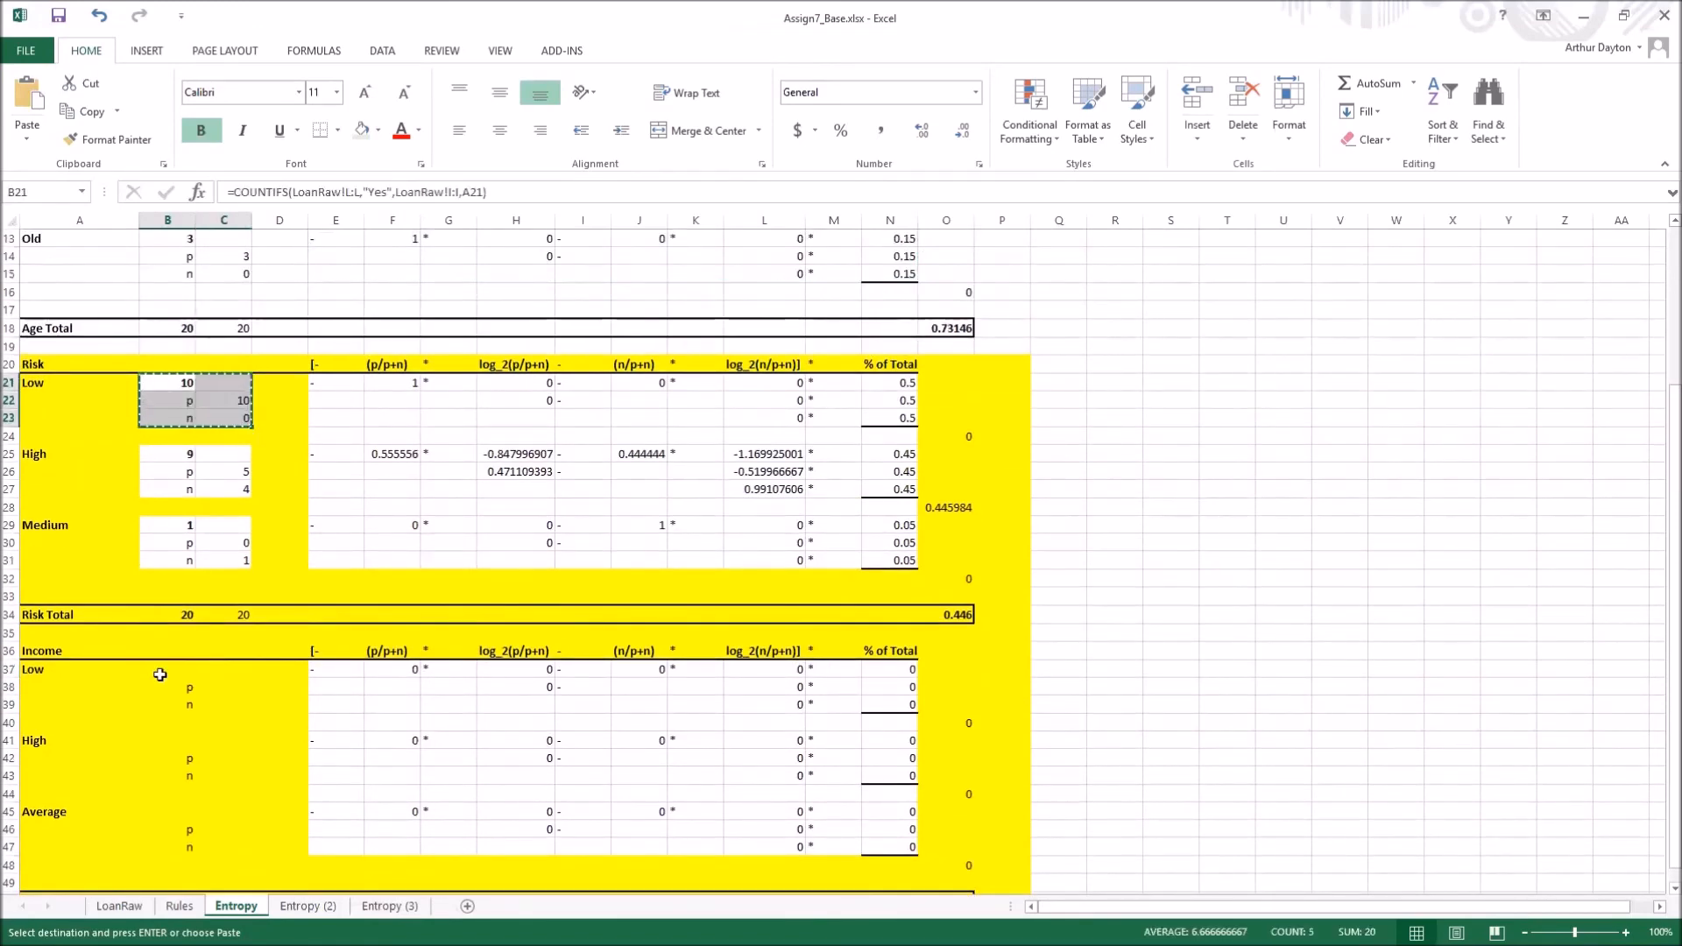
{"action": "left_click", "coordinate": [160, 672]}
{"action": "key", "text": "ctrl+v"}
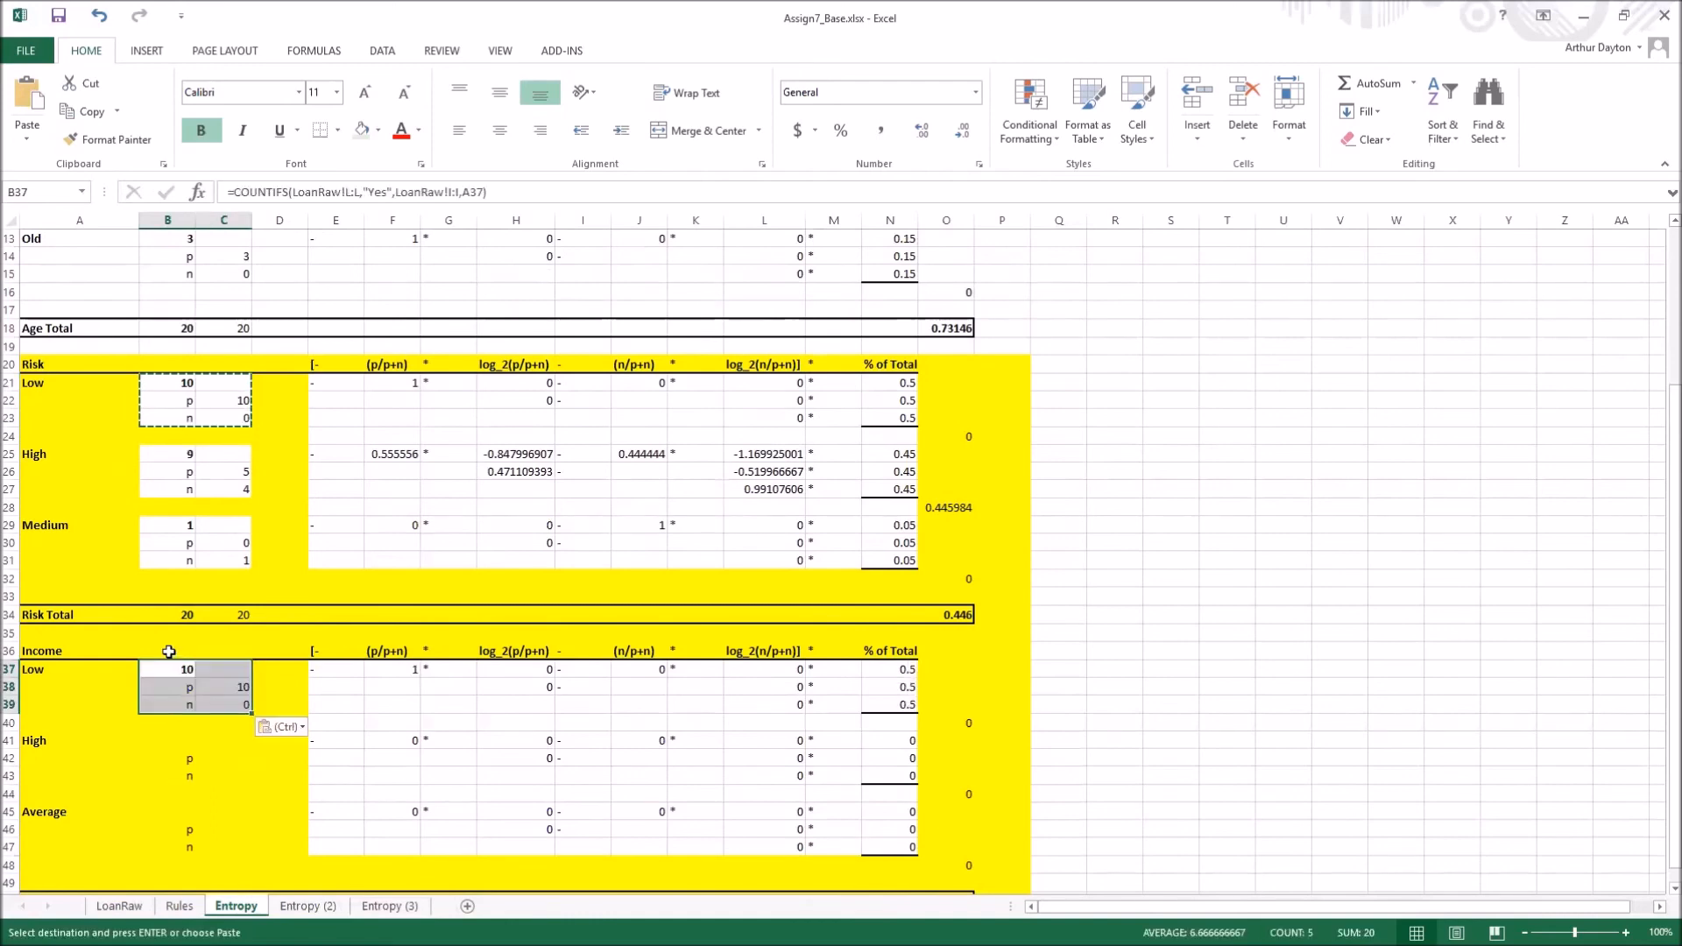
Locate the income category column in LoanRaw and change the second criteria range of the COUNTIFS formula in Entropy cell B37 to LoanRaw!D:D
{"action": "left_click", "coordinate": [171, 668]}
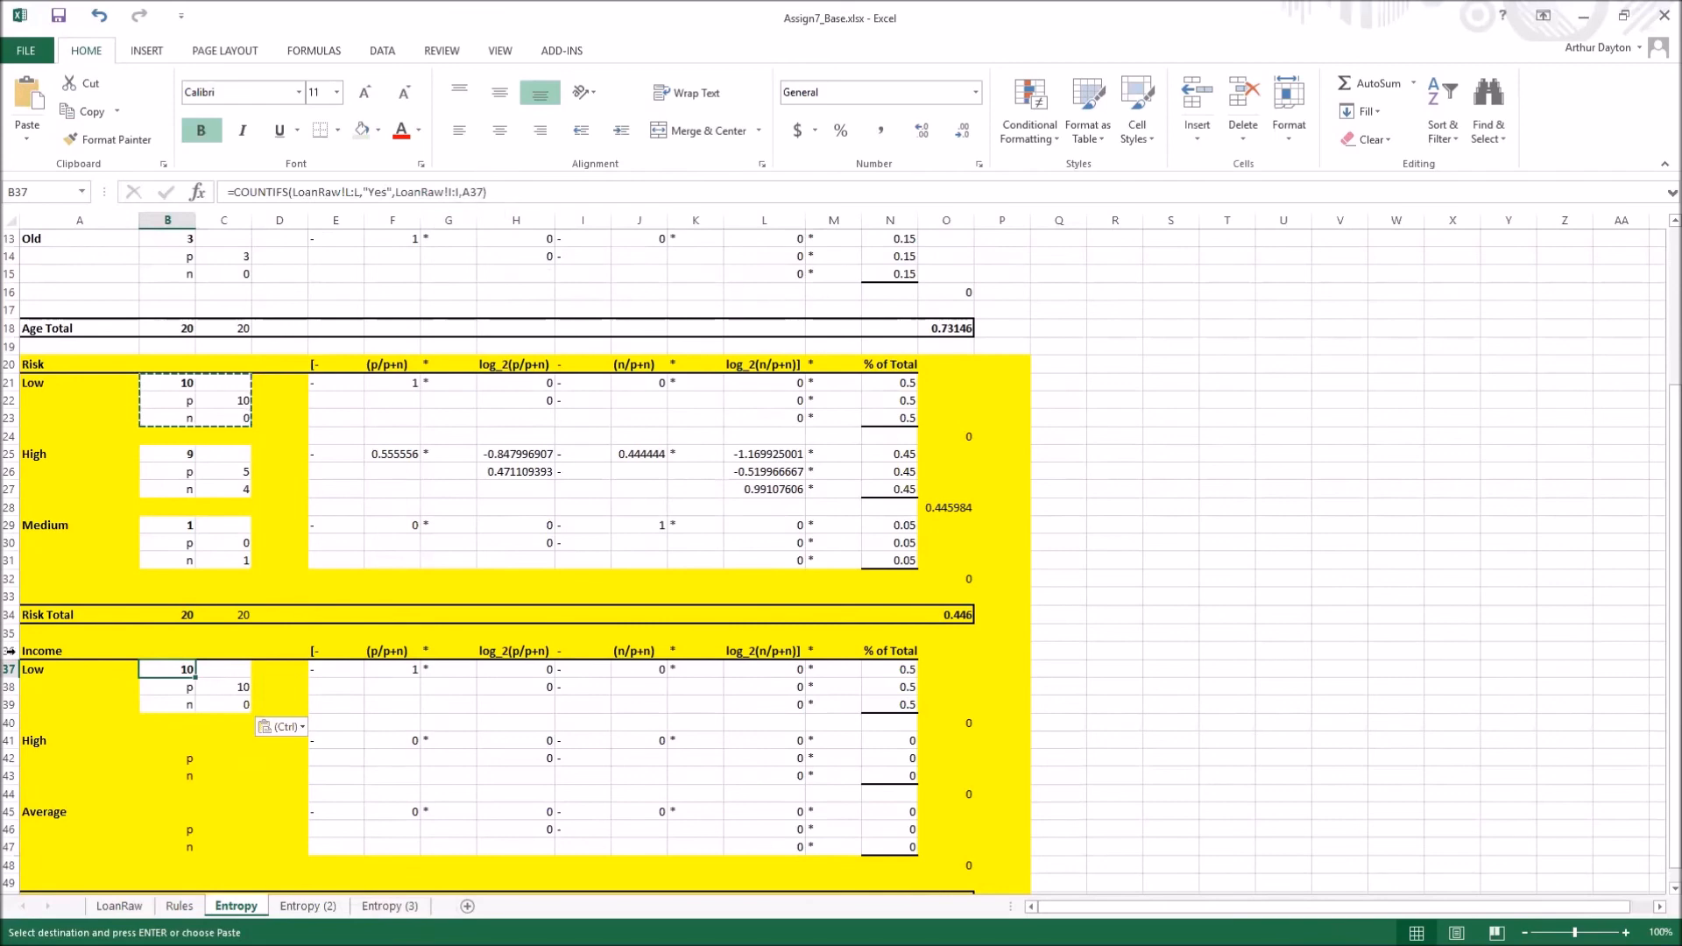
{"action": "left_click", "coordinate": [46, 655]}
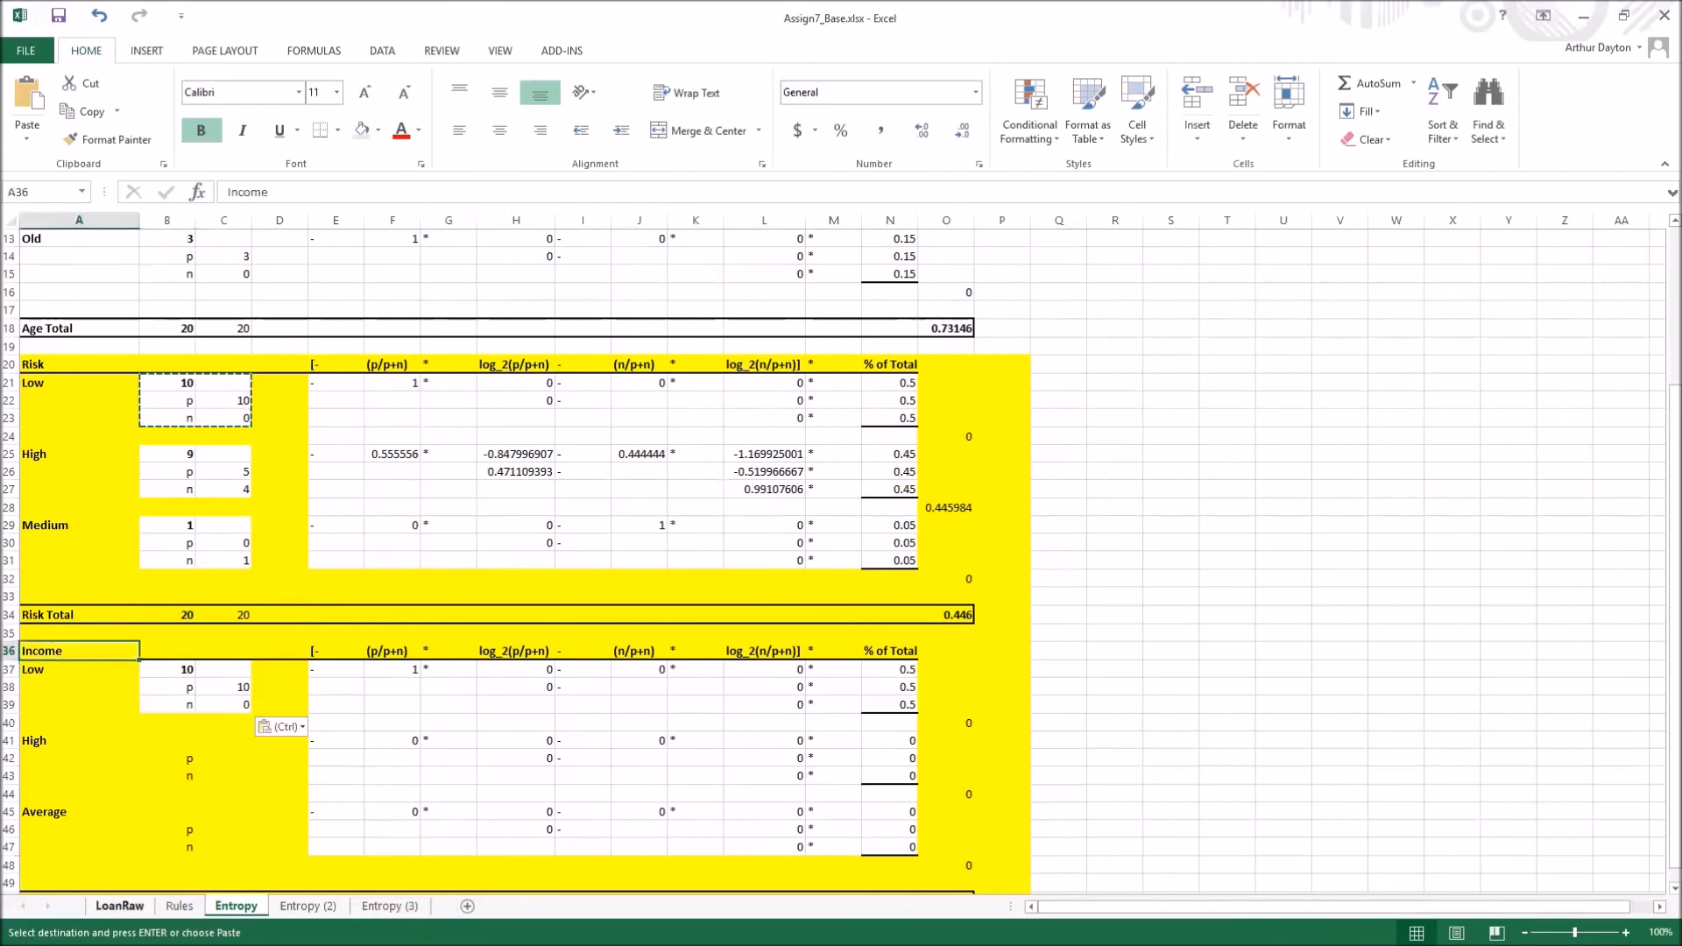
{"action": "left_click", "coordinate": [119, 906]}
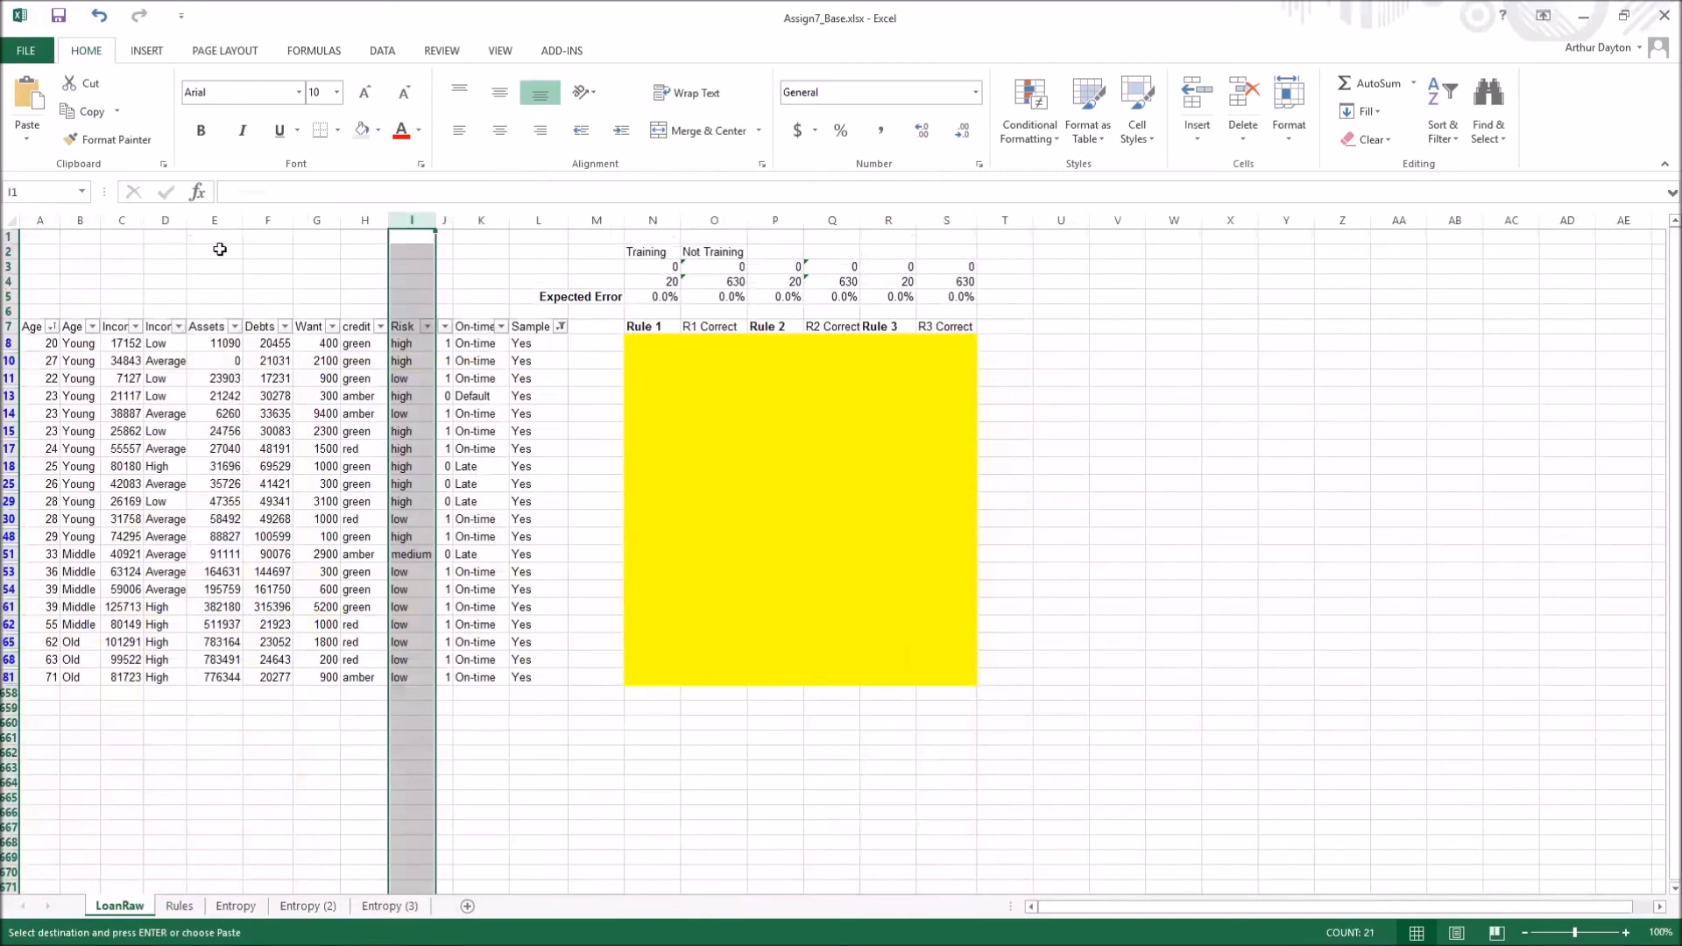
{"action": "left_click", "coordinate": [174, 220]}
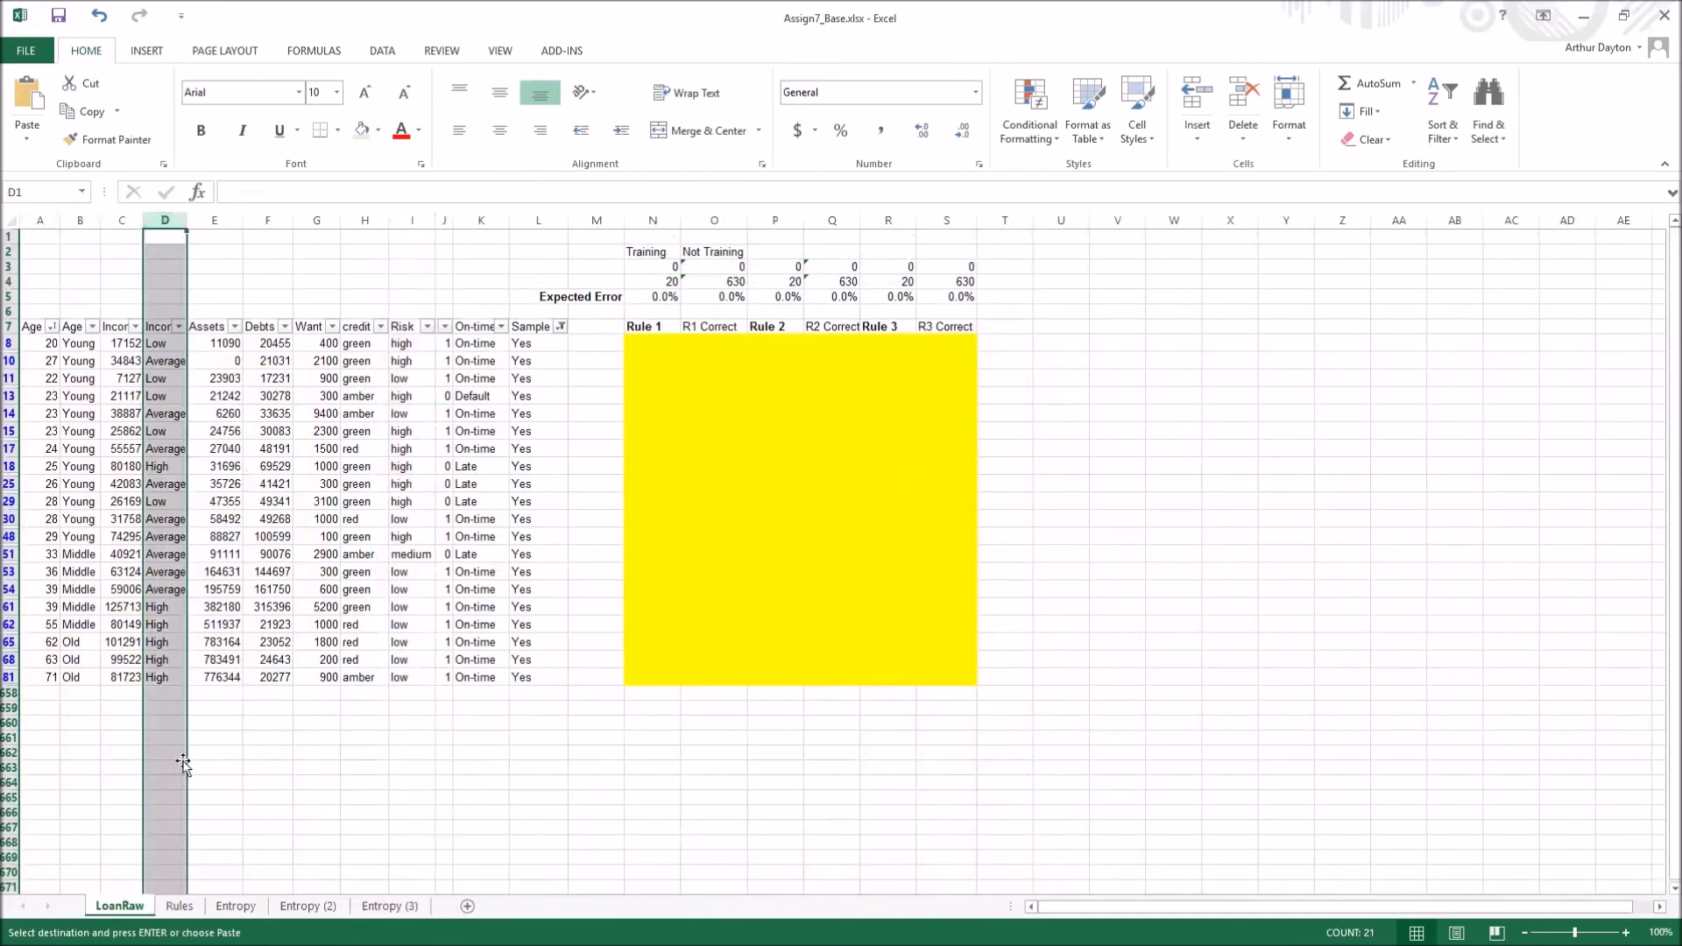
{"action": "left_click", "coordinate": [236, 906]}
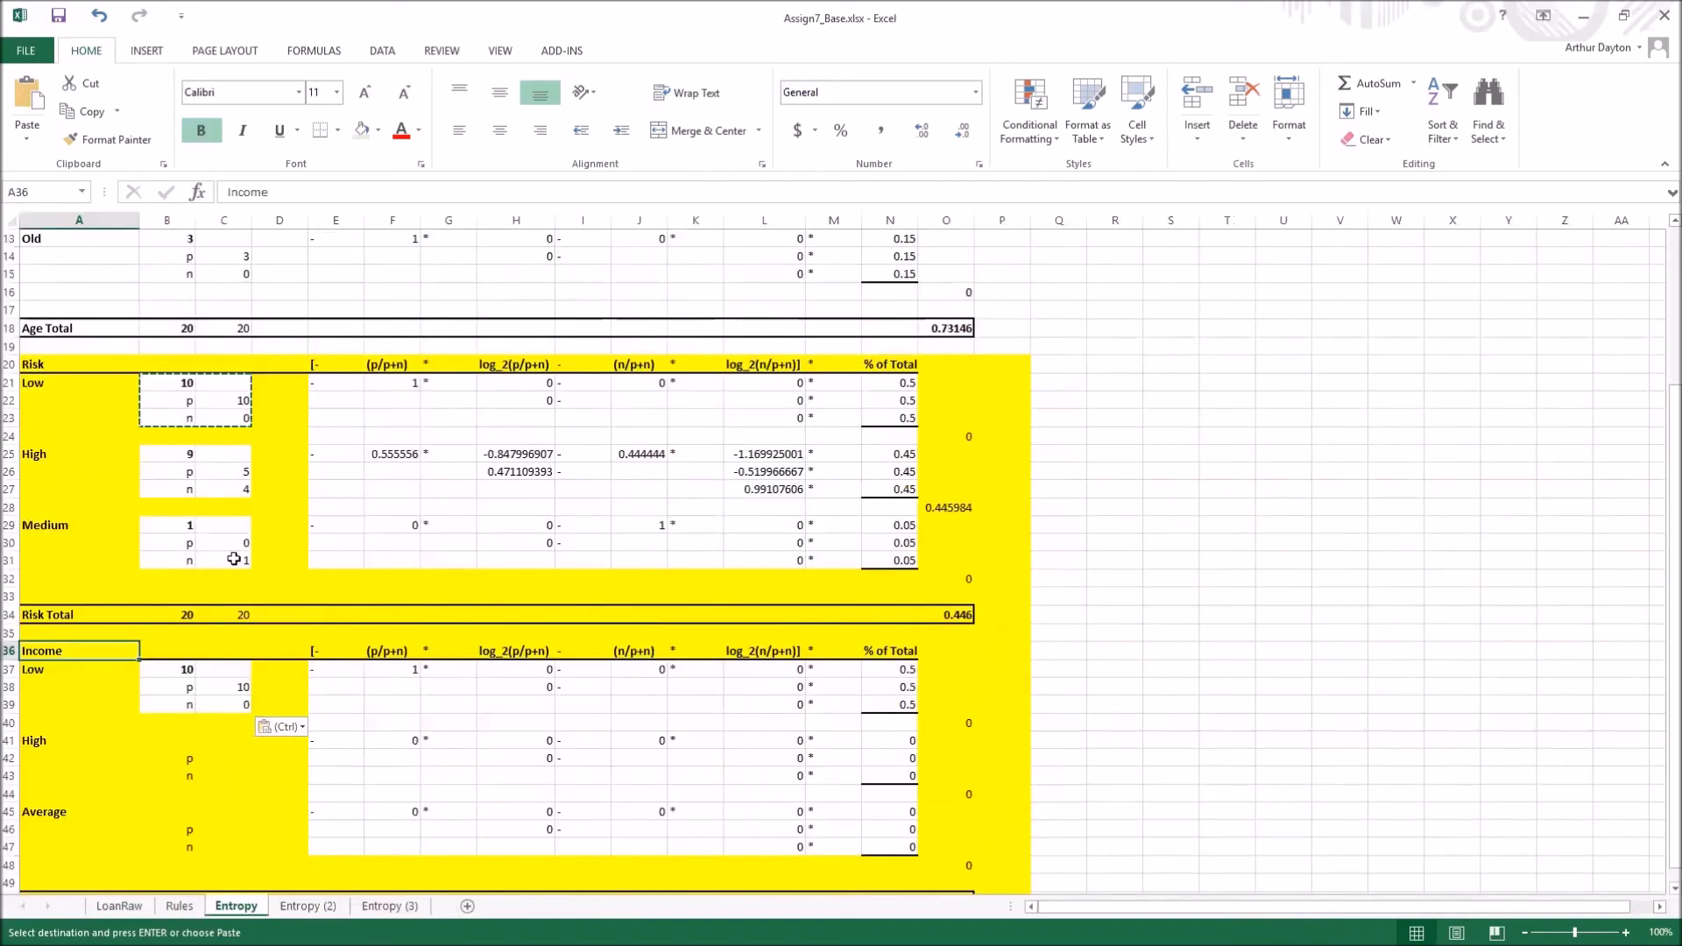
{"action": "left_click", "coordinate": [162, 677]}
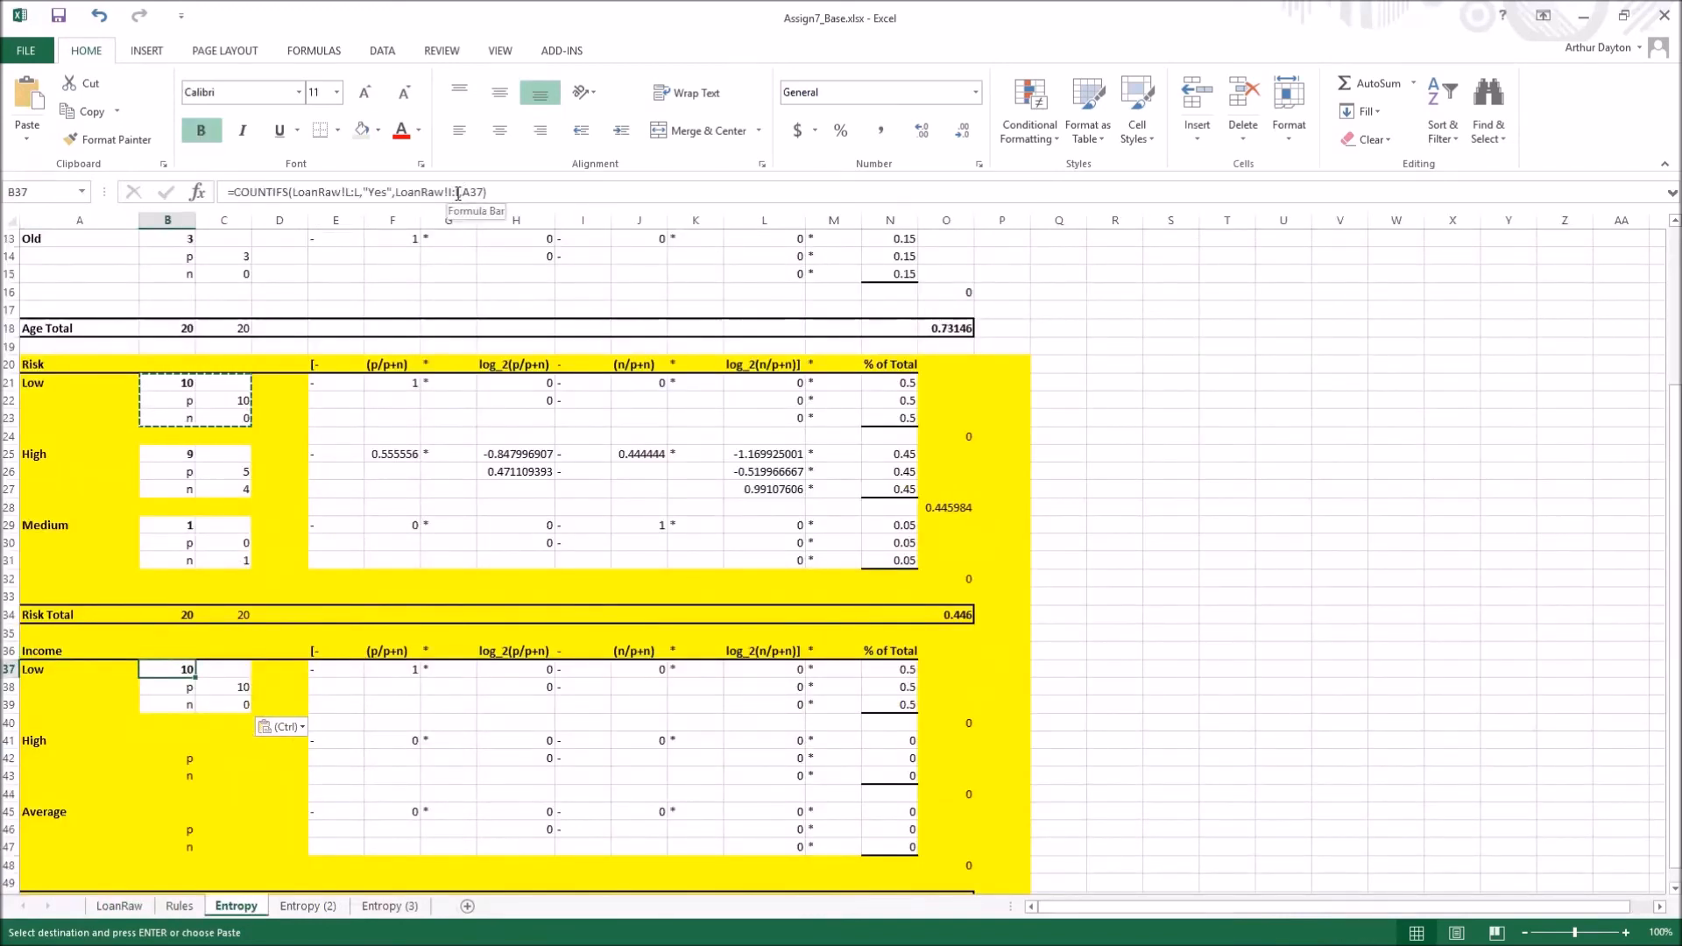
{"action": "left_click", "coordinate": [455, 193]}
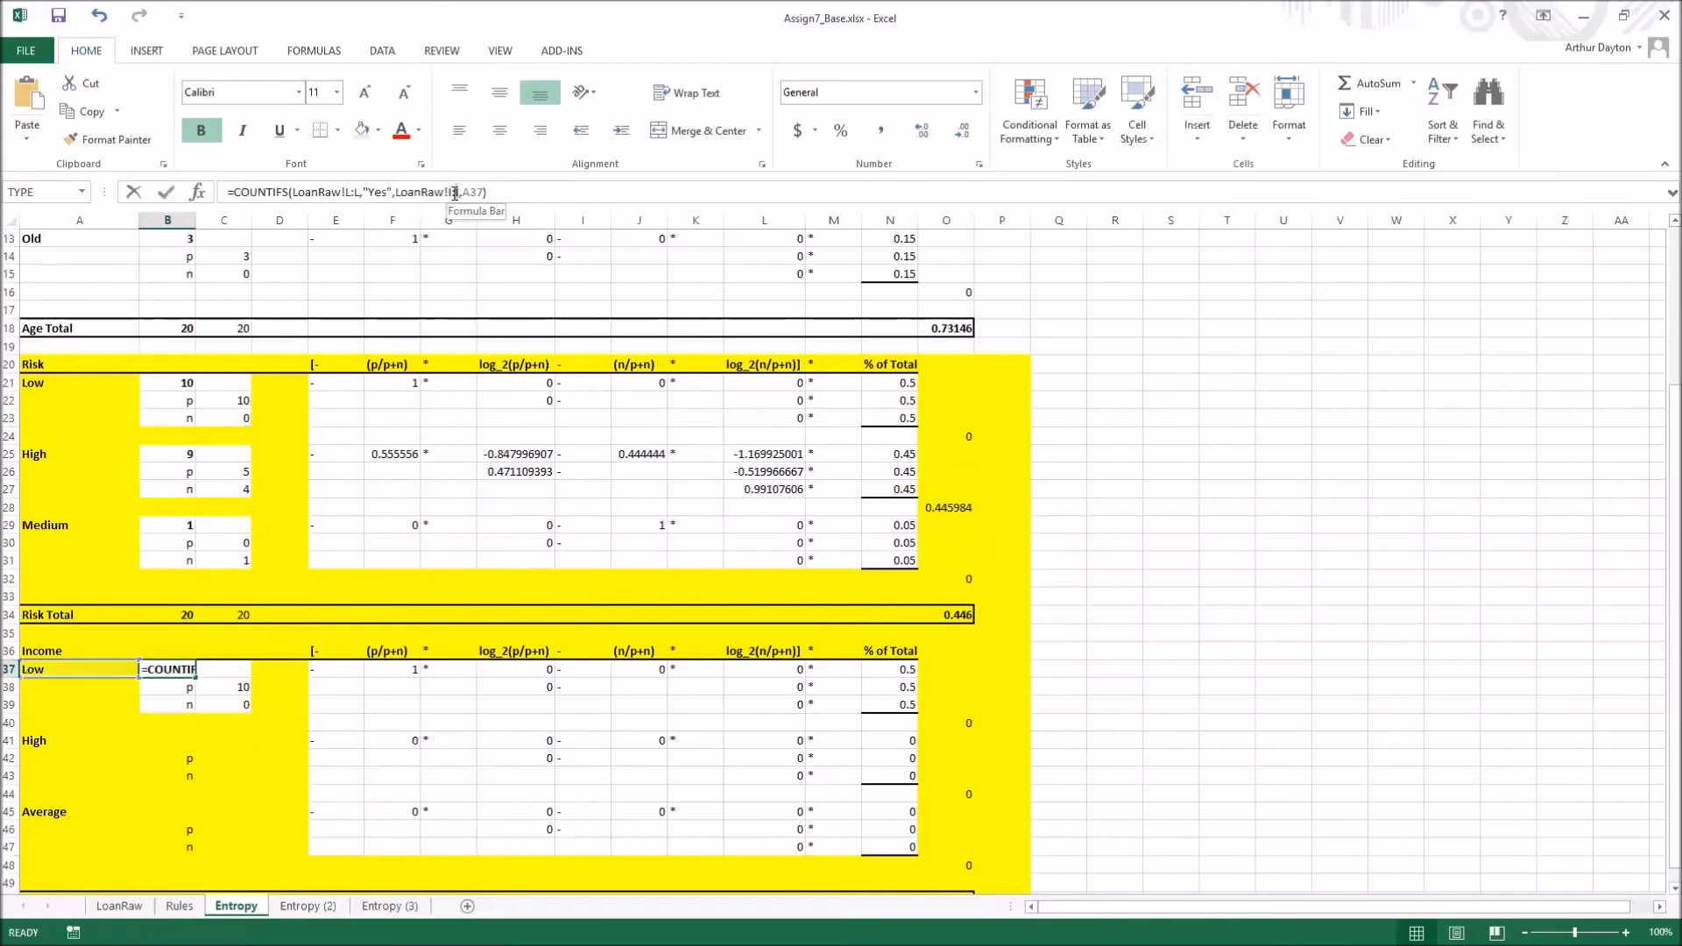
{"action": "double_click", "coordinate": [447, 193]}
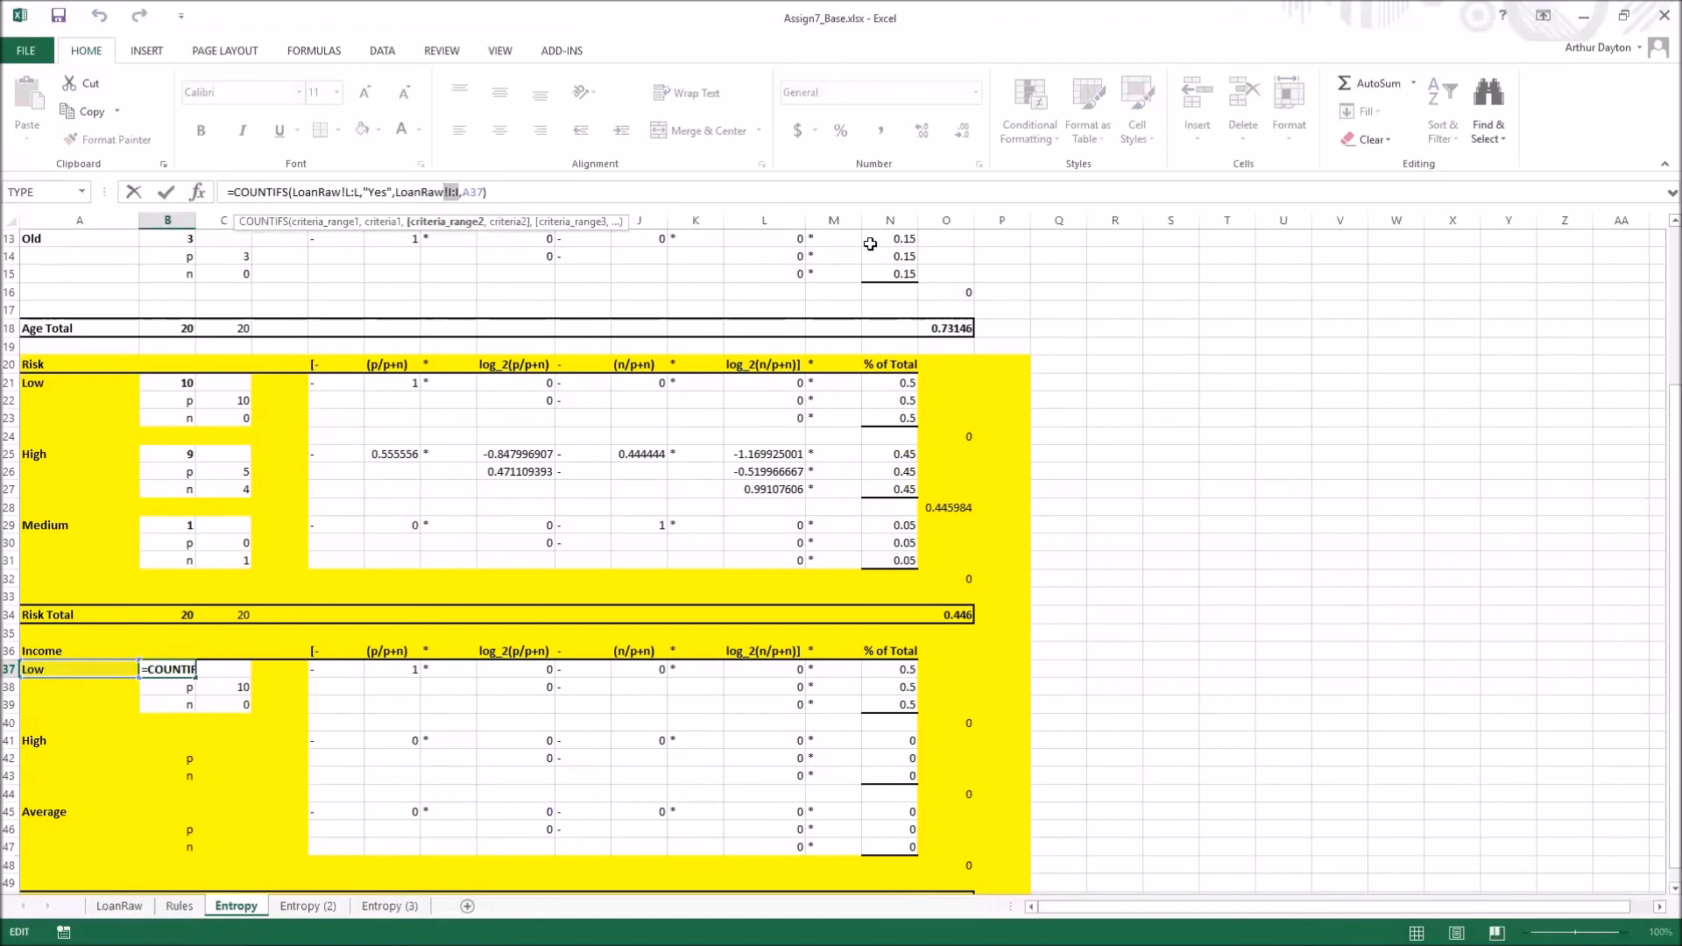
{"action": "key", "text": "Left"}
{"action": "key", "text": "Right"}
{"action": "key", "text": "BackSpace"}
{"action": "key", "text": "BackSpace"}
{"action": "key", "text": "BackSpace"}
{"action": "type", "text": "D:D"}
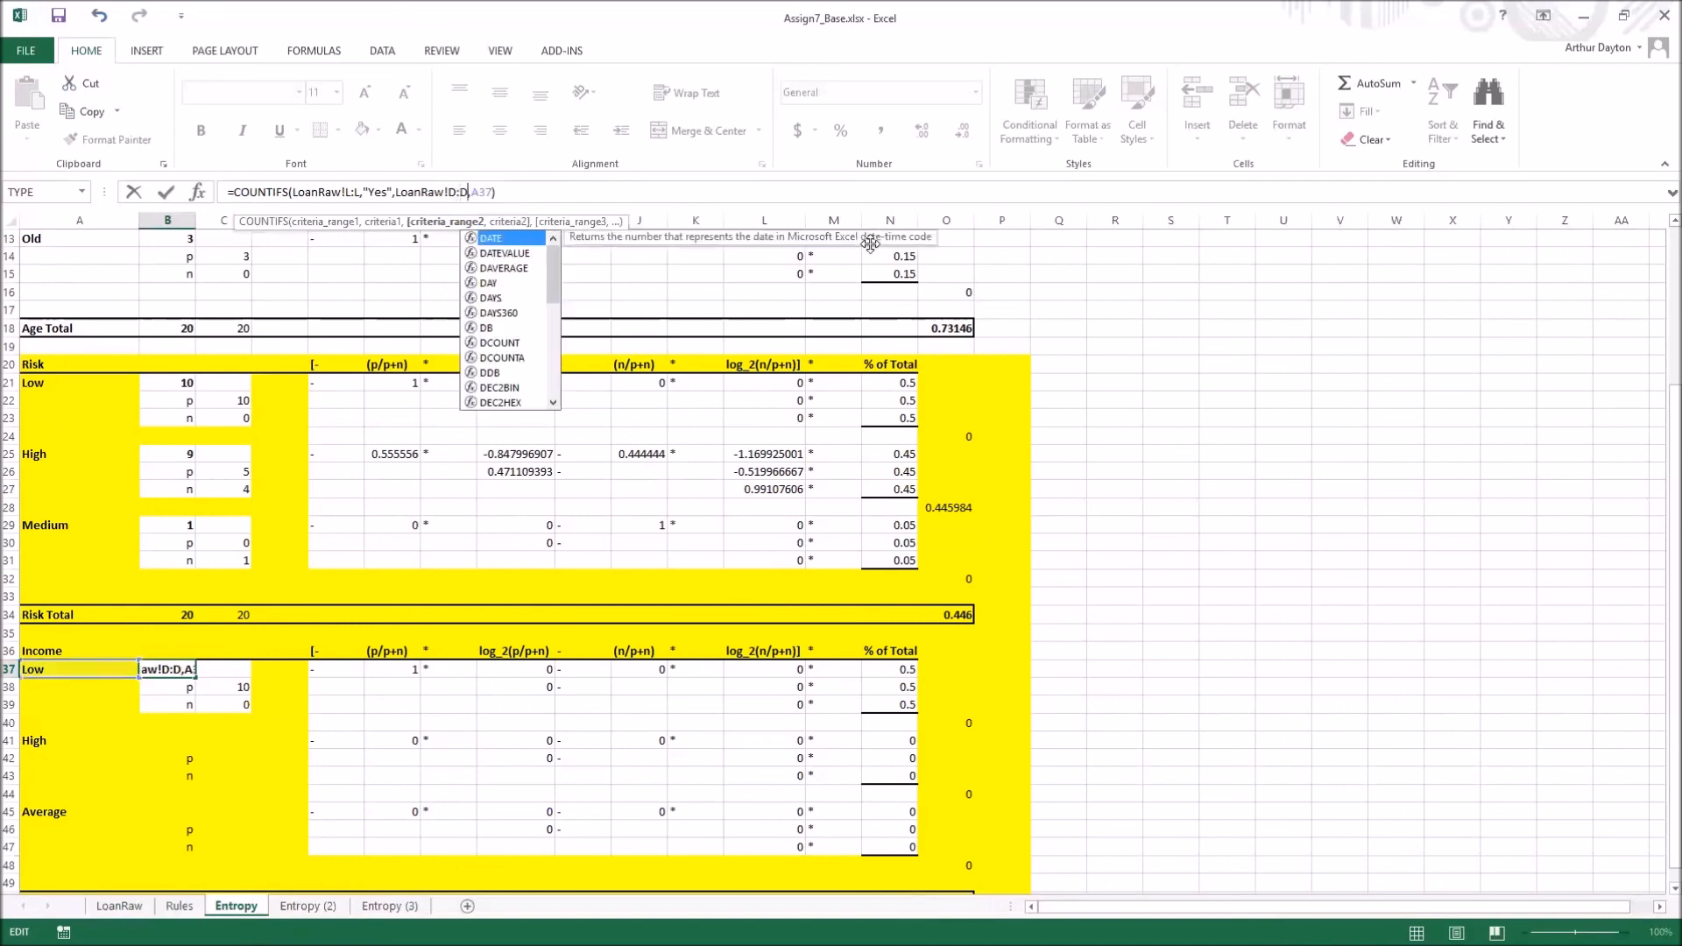
{"action": "key", "text": "Return"}
{"action": "key", "text": "Escape"}
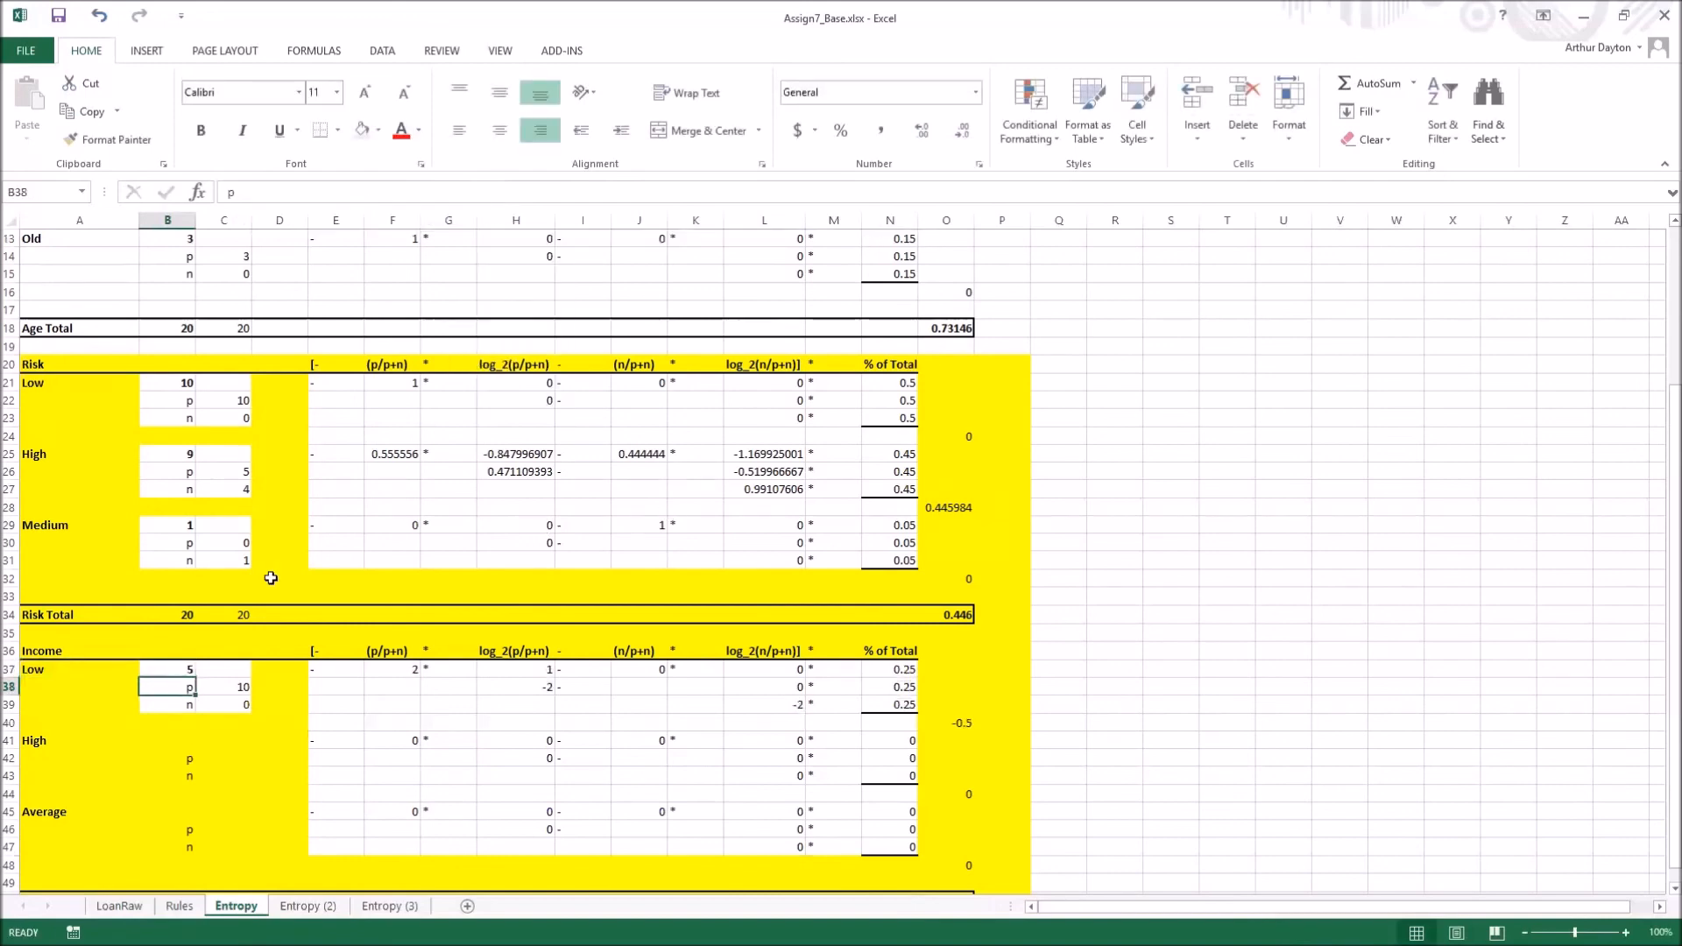
Change the second criteria range of the Income Low p count formula in C38 to LoanRaw!D:D
{"action": "left_click", "coordinate": [230, 694]}
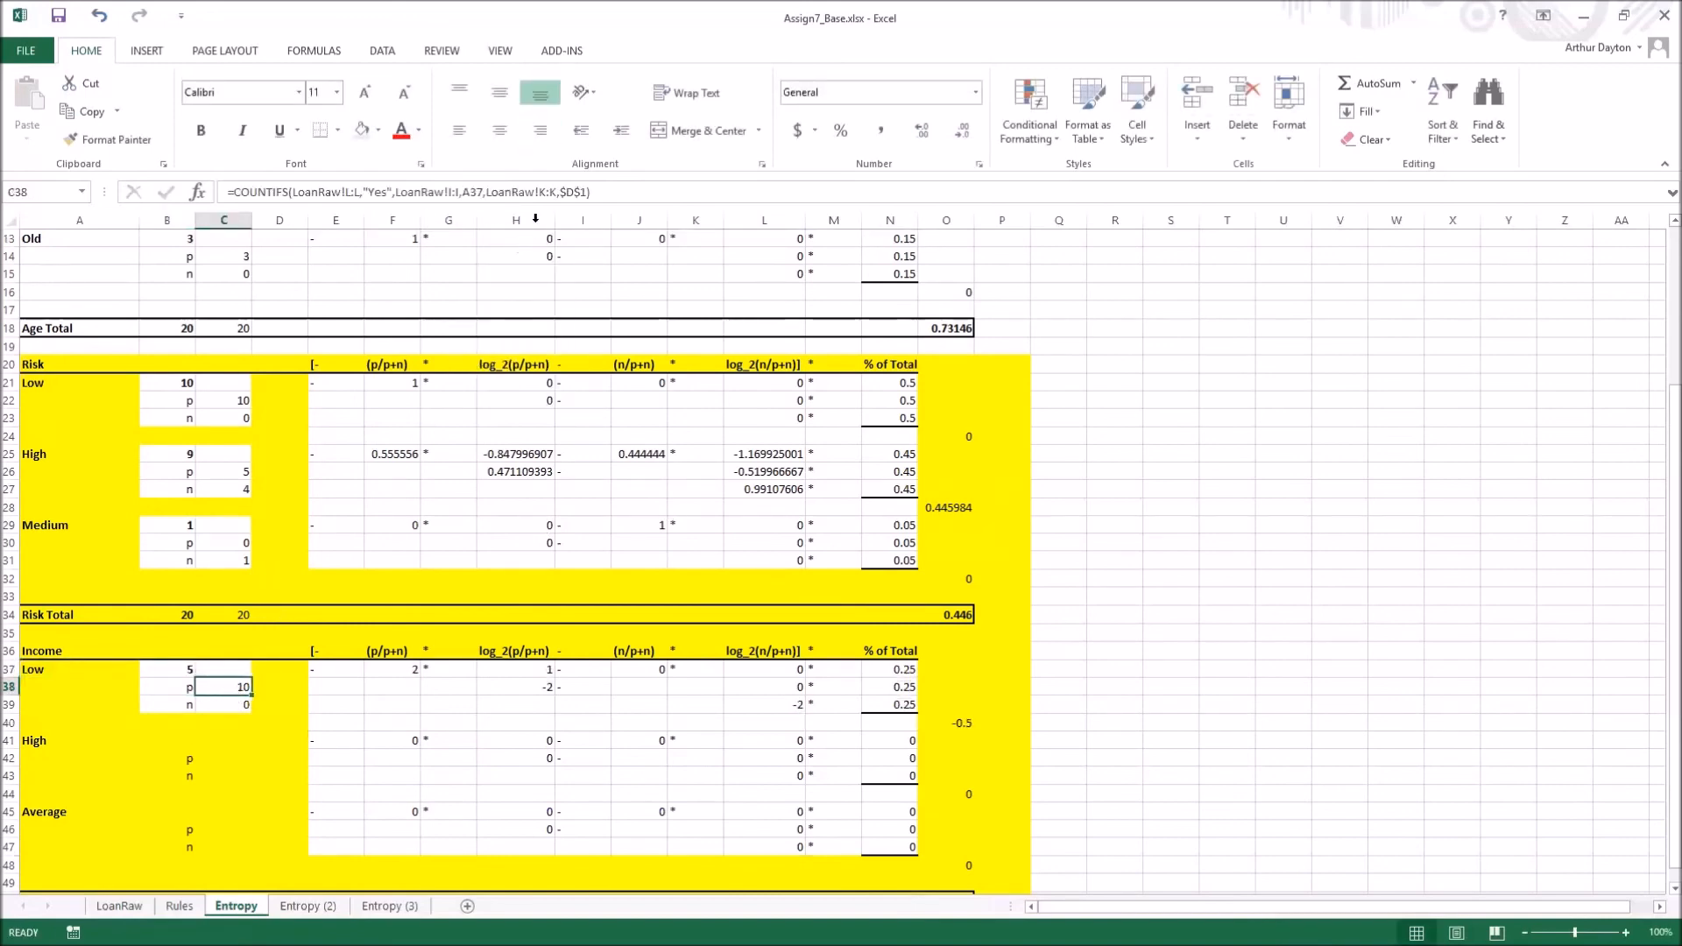
{"action": "left_click", "coordinate": [458, 191]}
{"action": "key", "text": "BackSpace"}
{"action": "key", "text": "BackSpace"}
{"action": "key", "text": "BackSpace"}
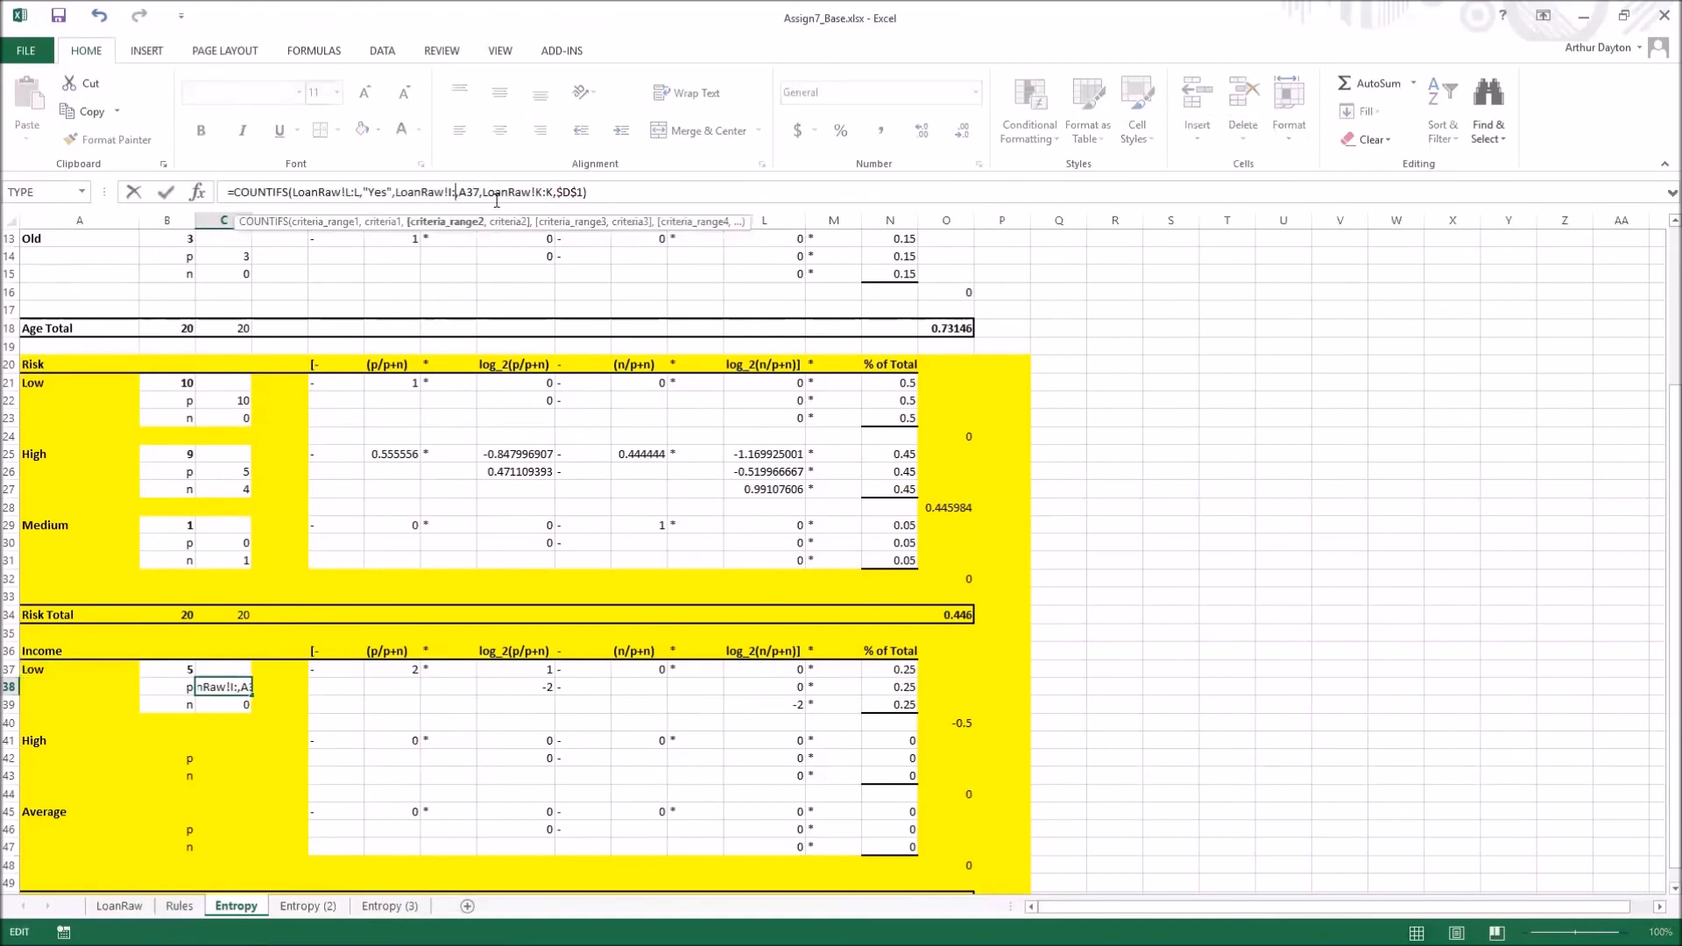
{"action": "type", "text": "D:D"}
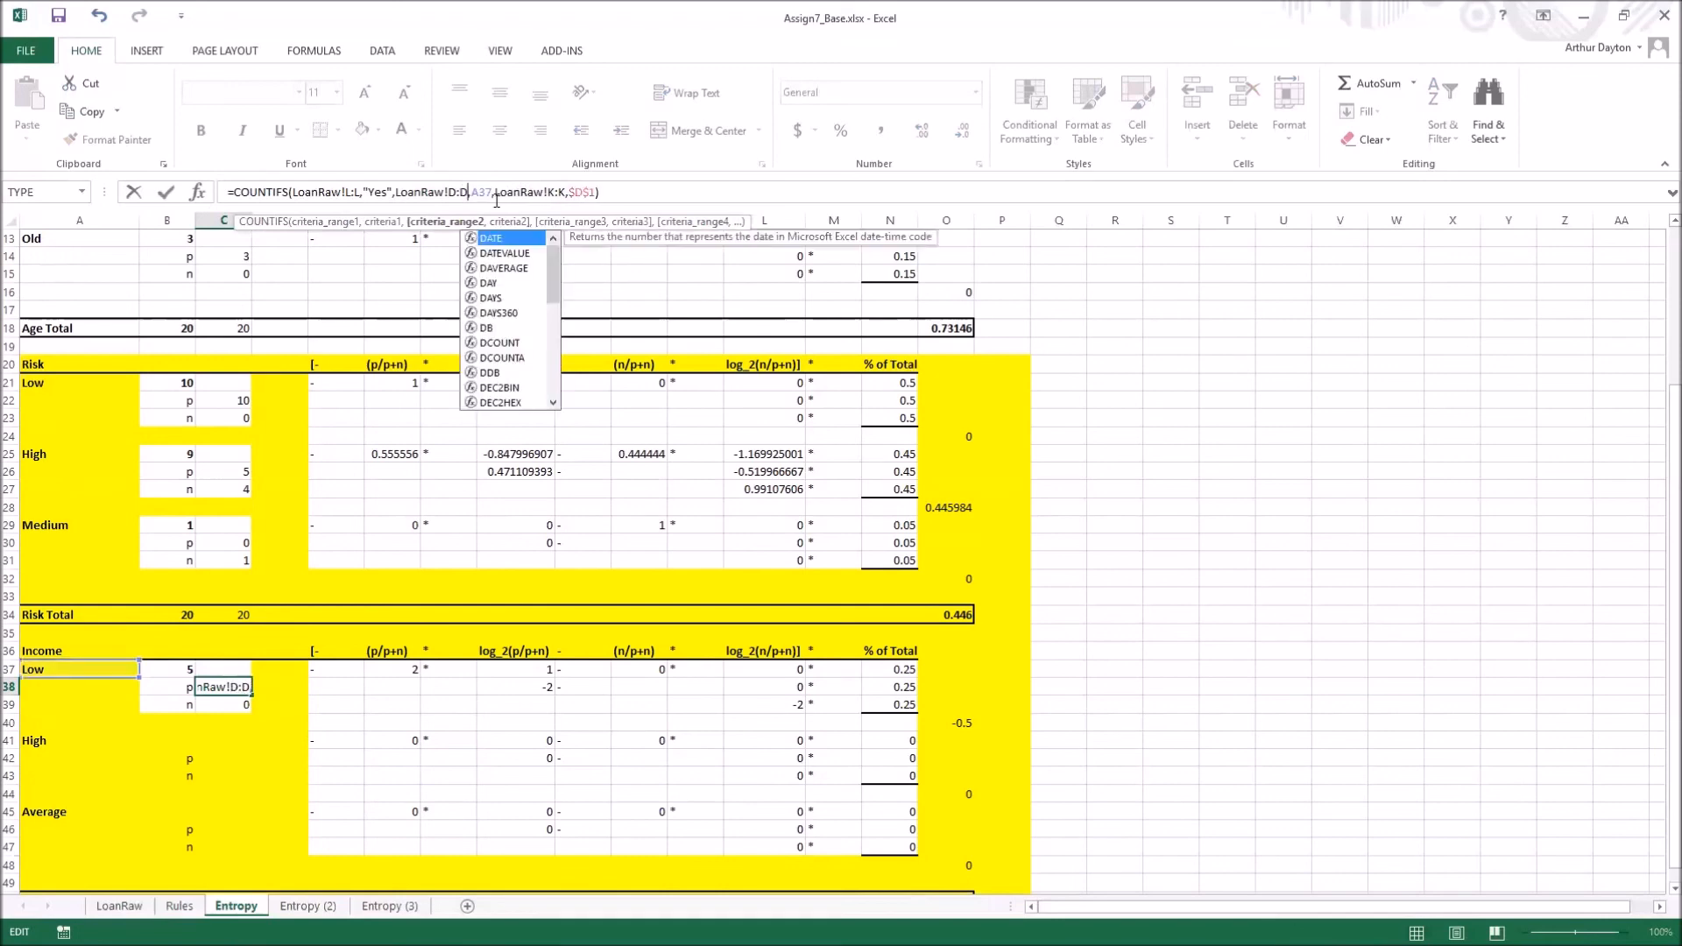
{"action": "key", "text": "Return"}
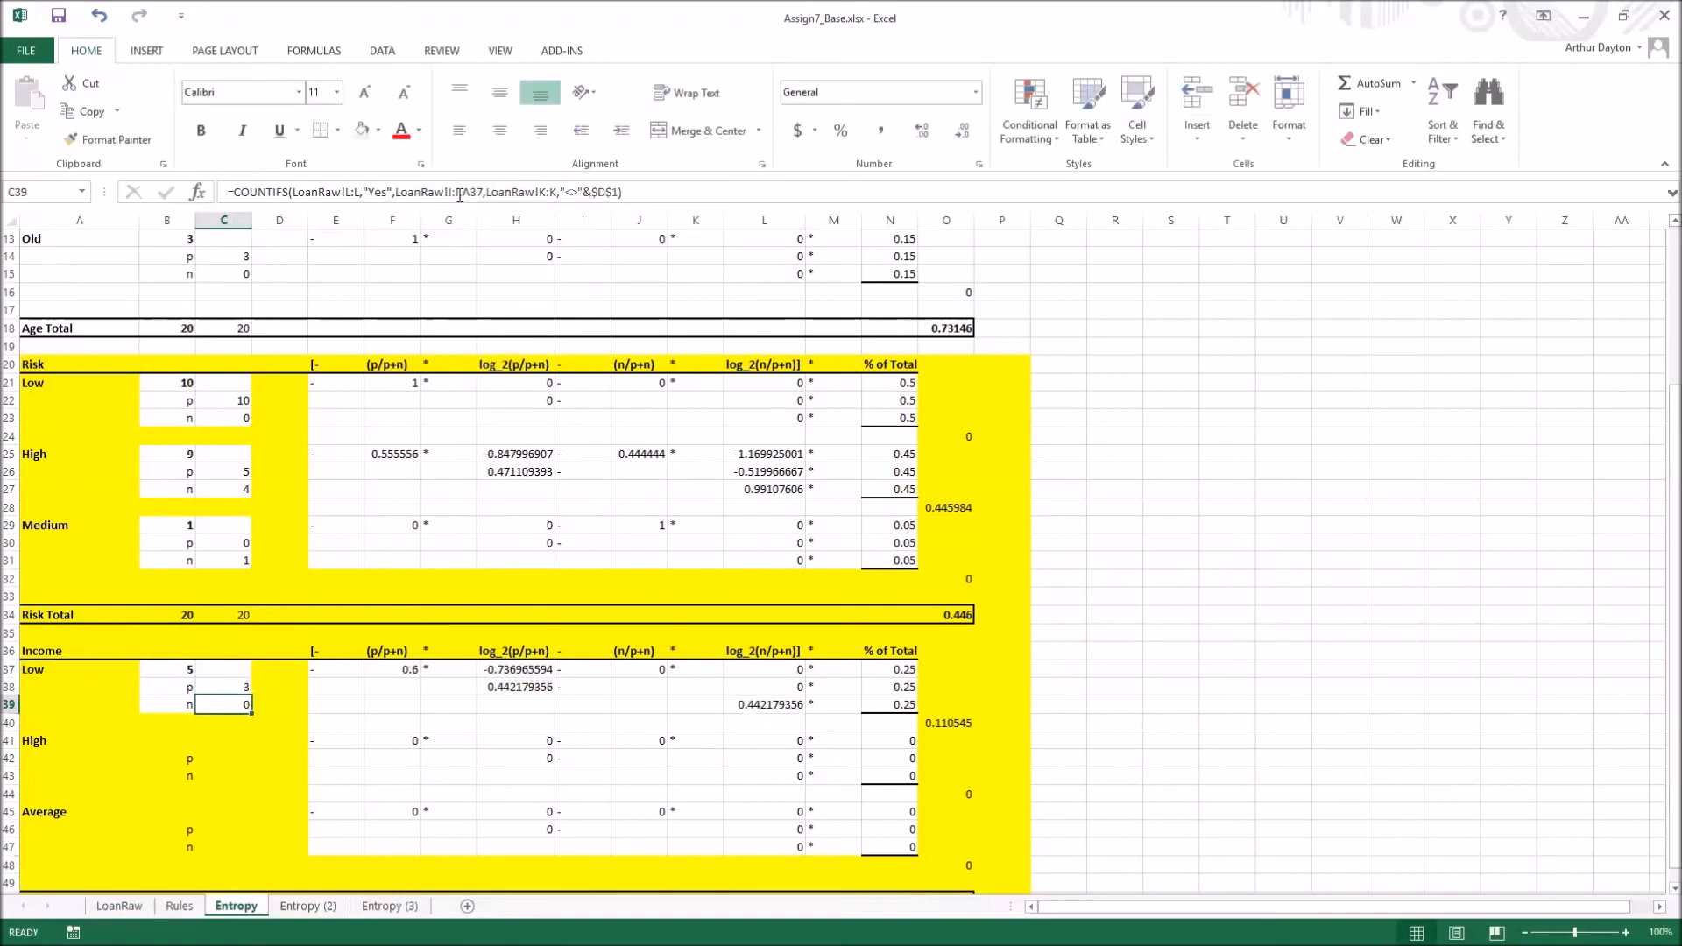
Change the second criteria range of the Income Low n count formula in C39 to LoanRaw!D:D
{"action": "left_click", "coordinate": [457, 193]}
{"action": "key", "text": "BackSpace"}
{"action": "key", "text": "BackSpace"}
{"action": "key", "text": "BackSpace"}
{"action": "type", "text": "D:D"}
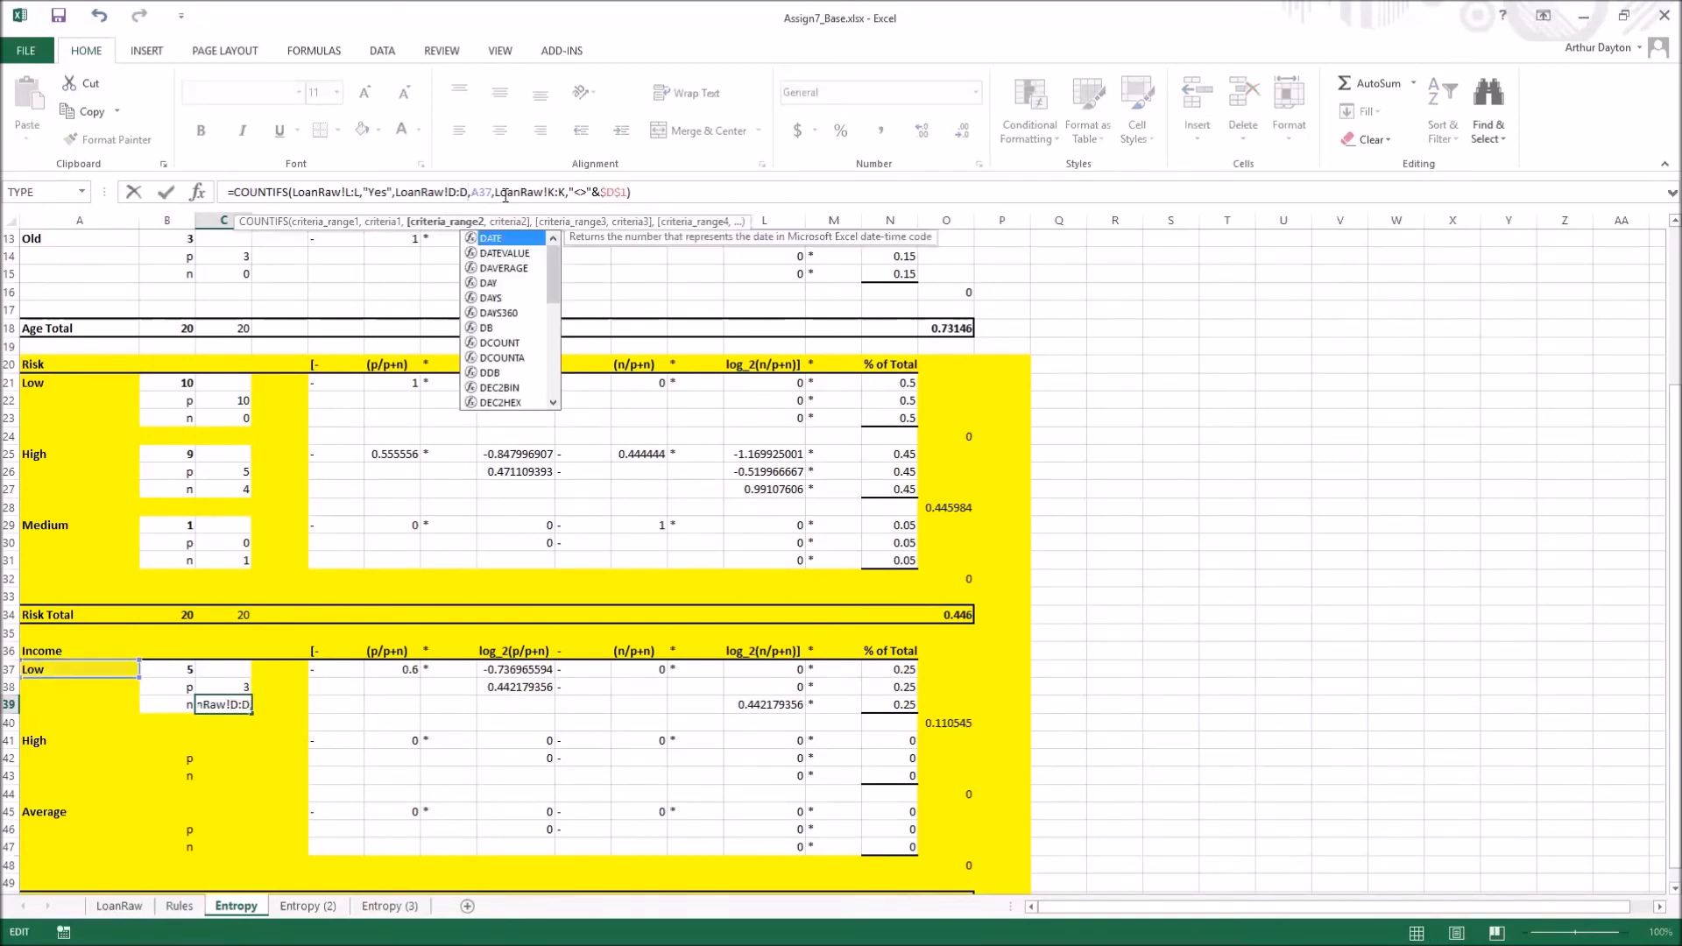
{"action": "key", "text": "Return"}
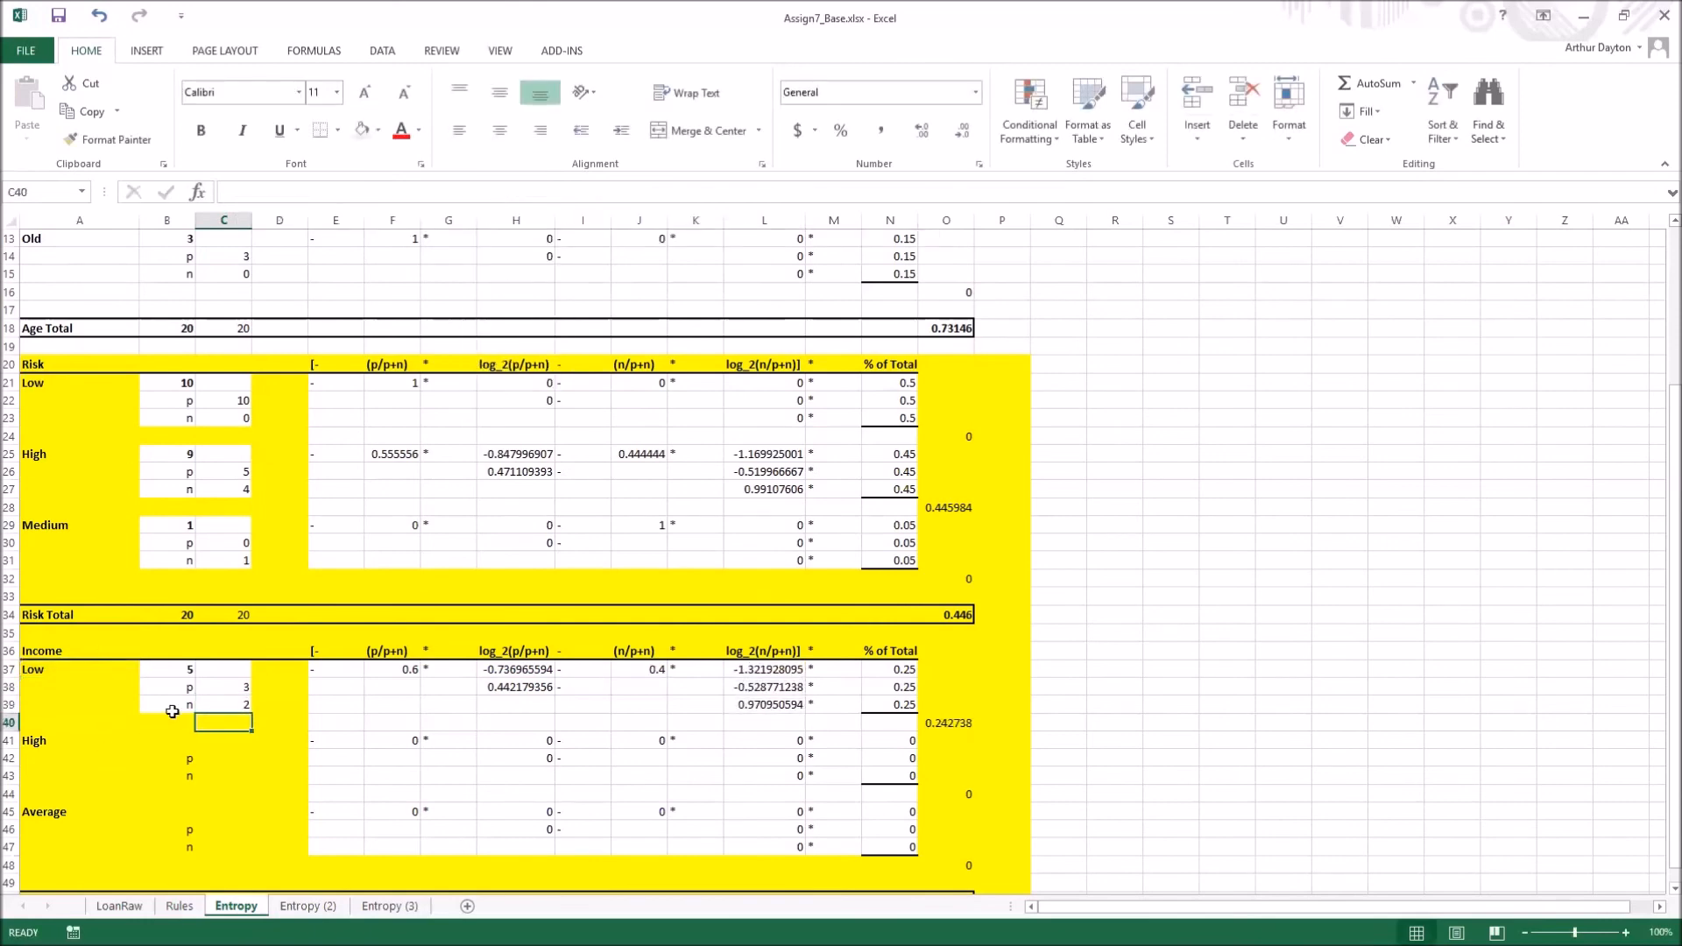
Copy the Income Low count cells B37:C39 into the High block at B41 and the Average block at B45
{"action": "left_click_drag", "start_coordinate": [175, 671], "coordinate": [233, 703]}
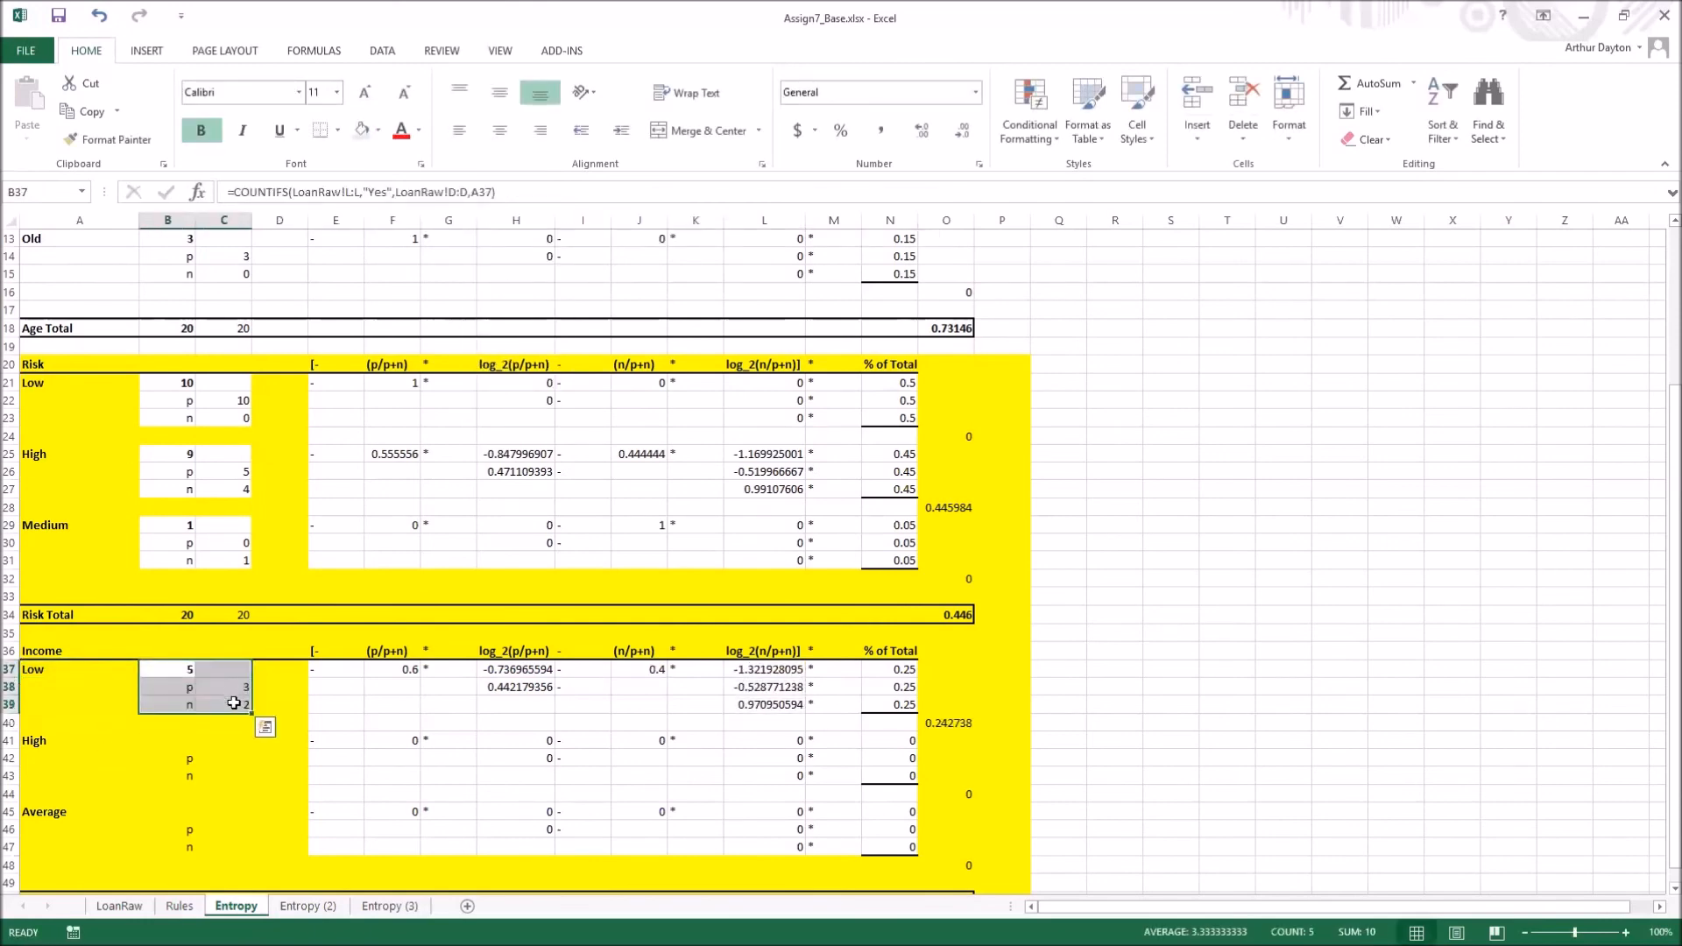
{"action": "key", "text": "ctrl+c"}
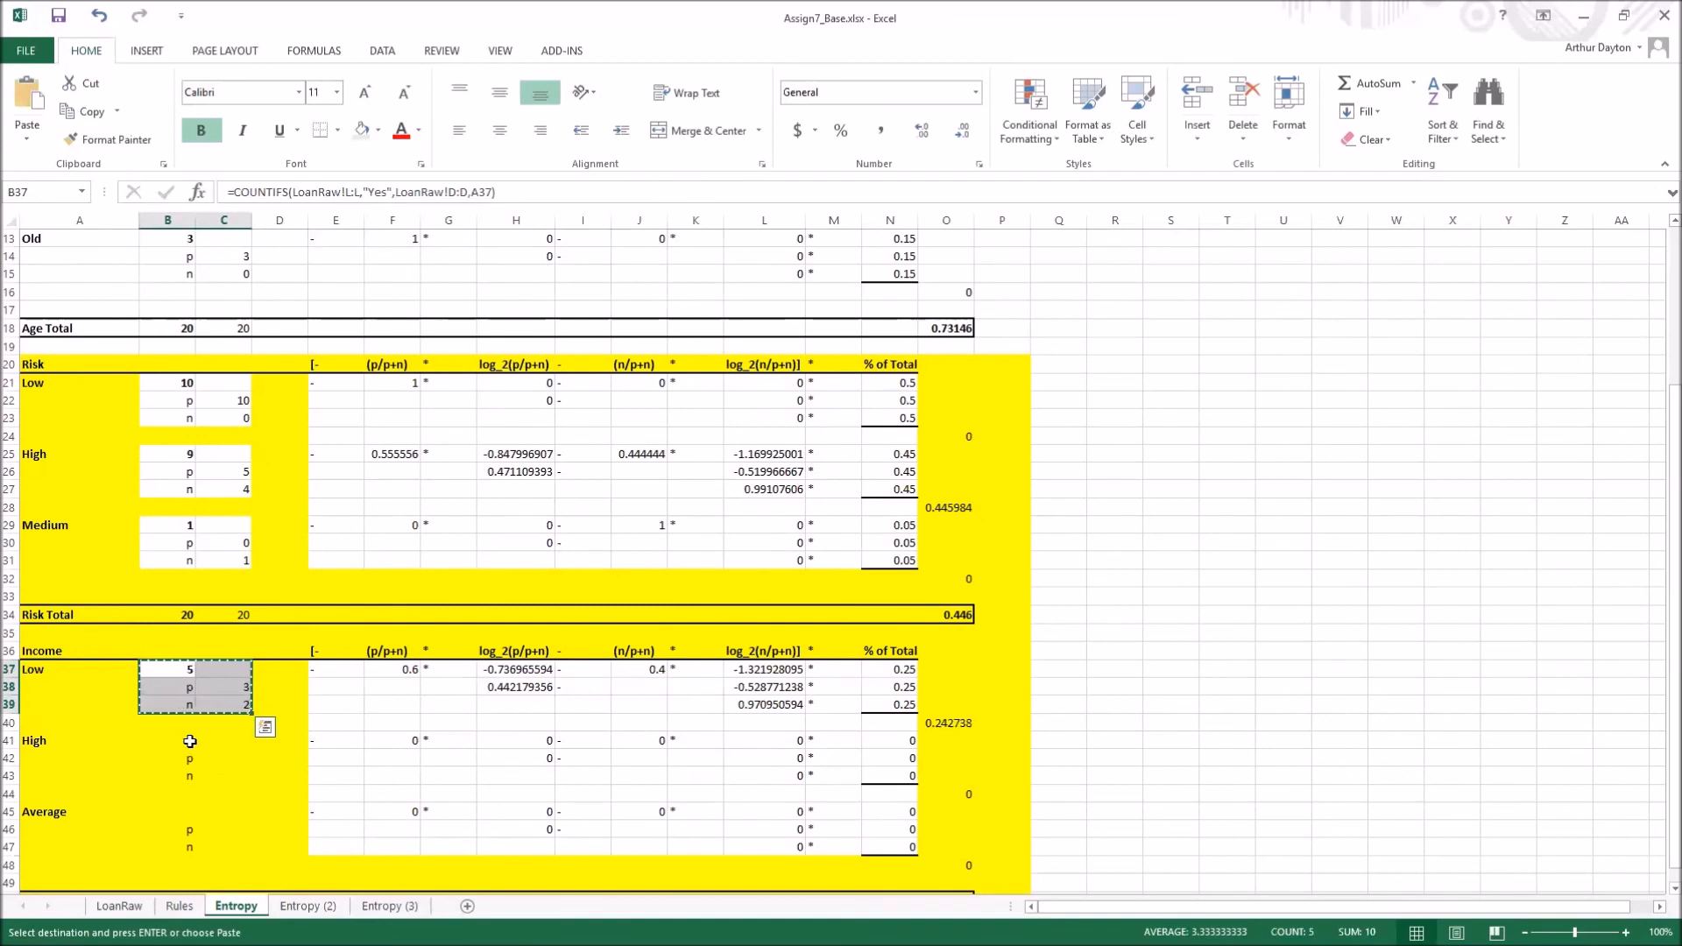
{"action": "left_click", "coordinate": [189, 741]}
{"action": "key", "text": "ctrl+v"}
{"action": "left_click", "coordinate": [190, 813]}
{"action": "key", "text": "ctrl+v"}
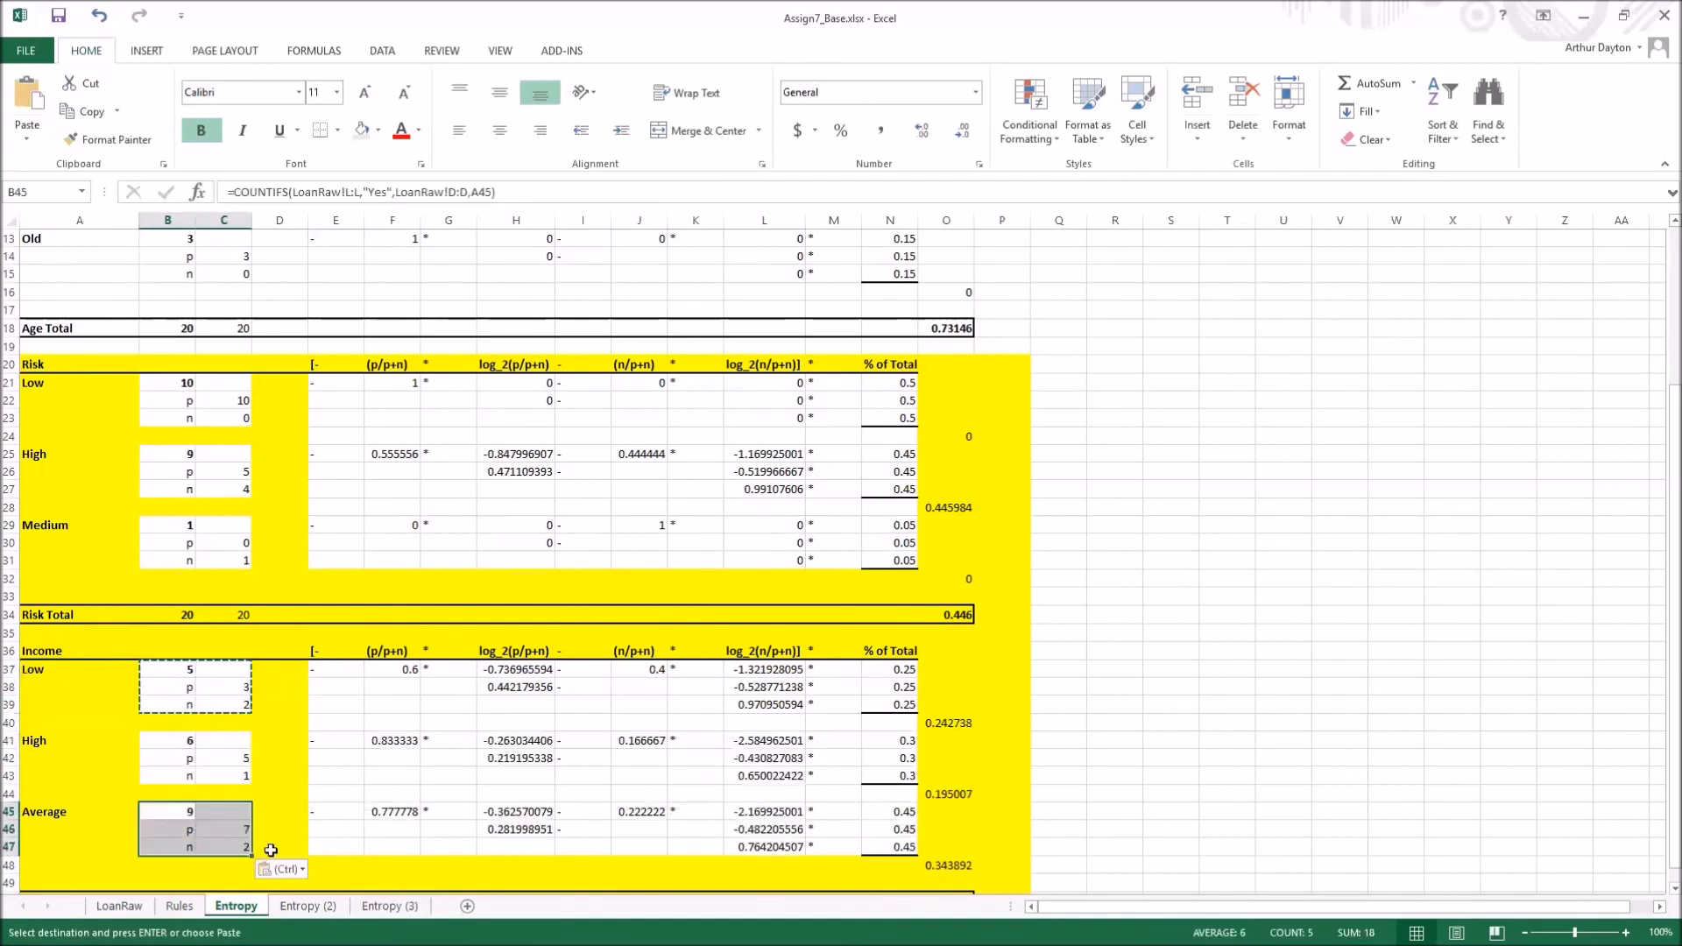
Check the Income Total entropy sum in O50 and compare it with the Age and Risk totals
{"action": "scroll", "coordinate": [1190, 773], "scroll_direction": "down", "scroll_amount": 2}
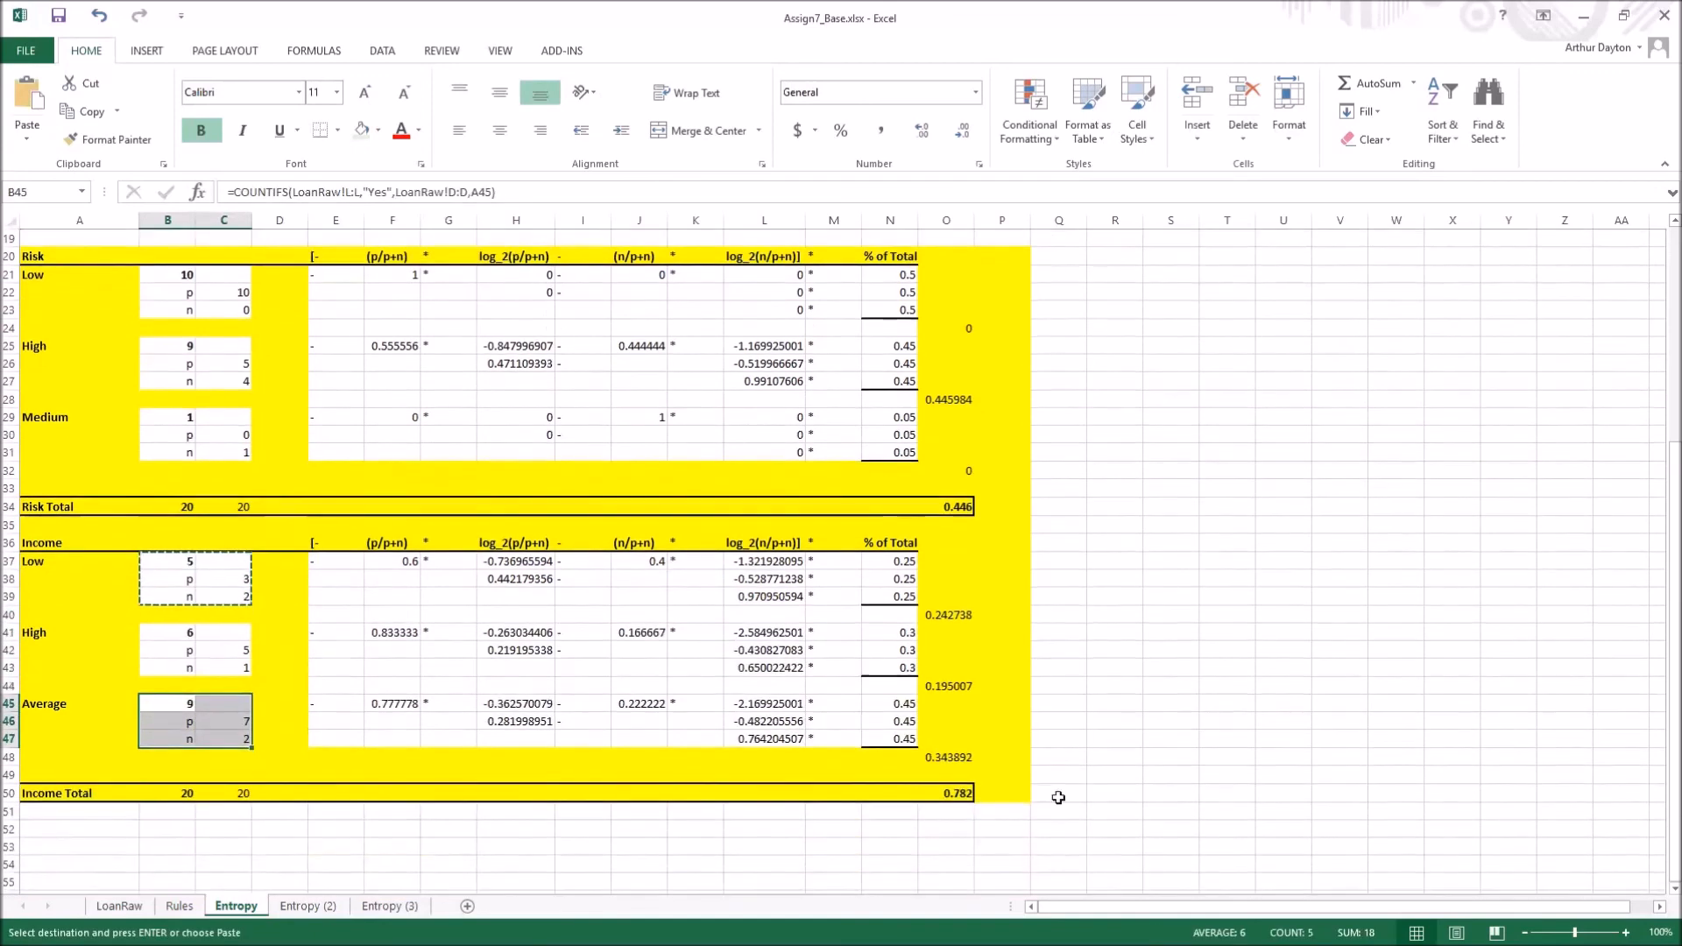
{"action": "left_click", "coordinate": [962, 794]}
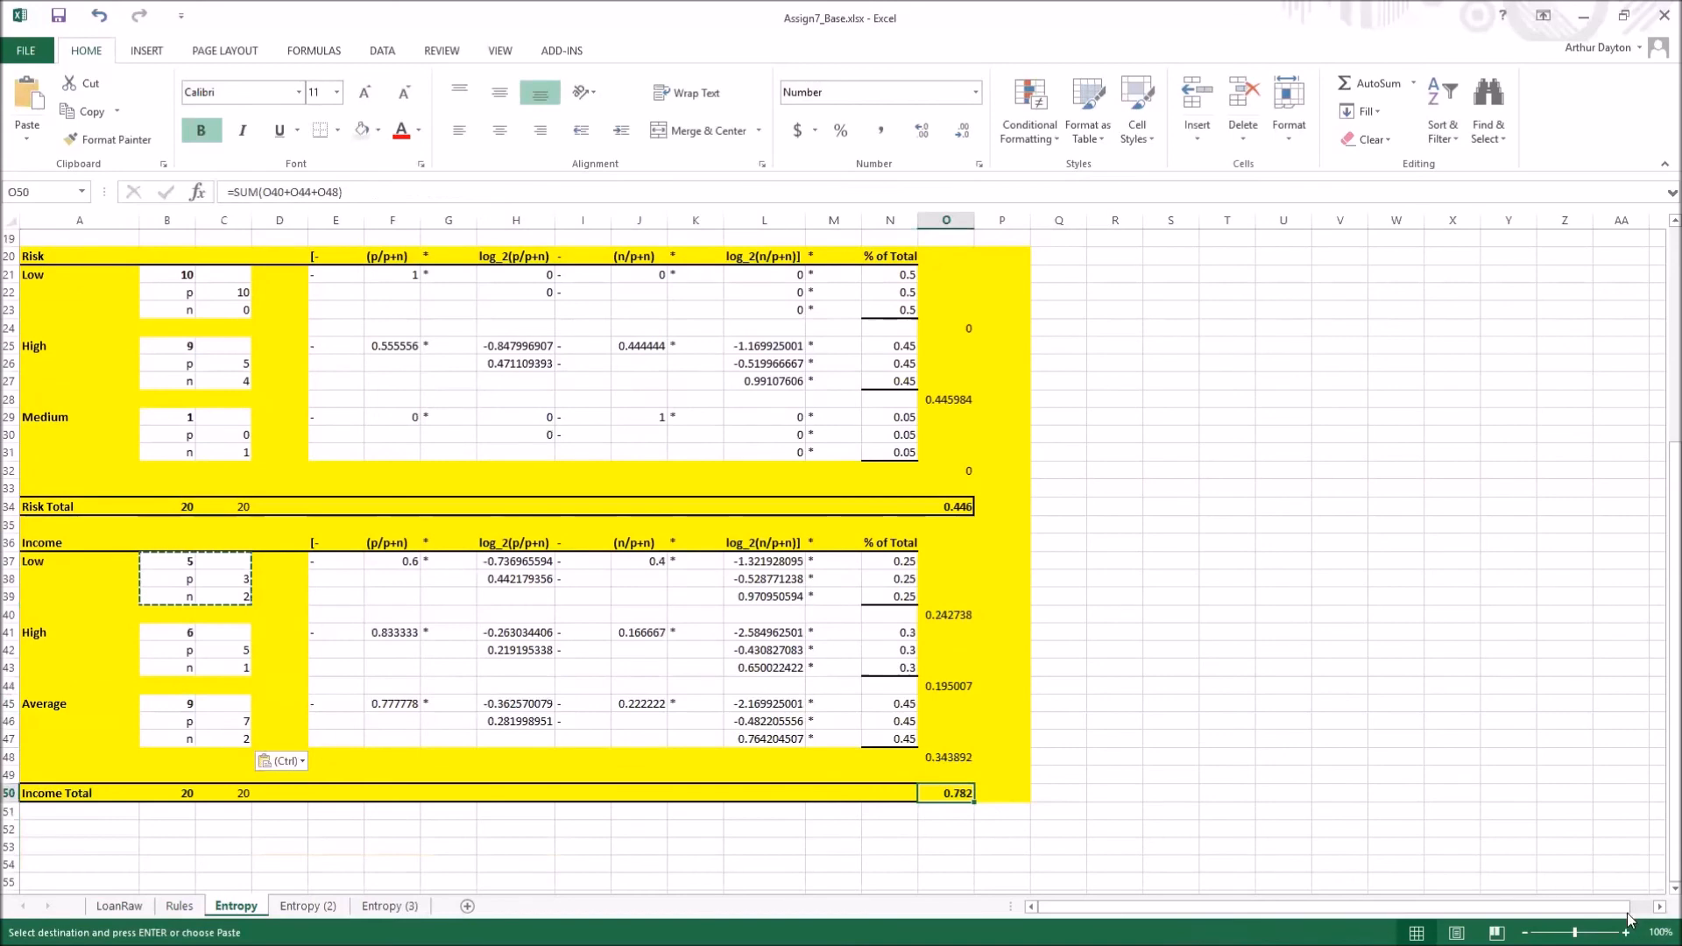
{"action": "scroll", "coordinate": [1569, 860], "scroll_direction": "up", "scroll_amount": 6}
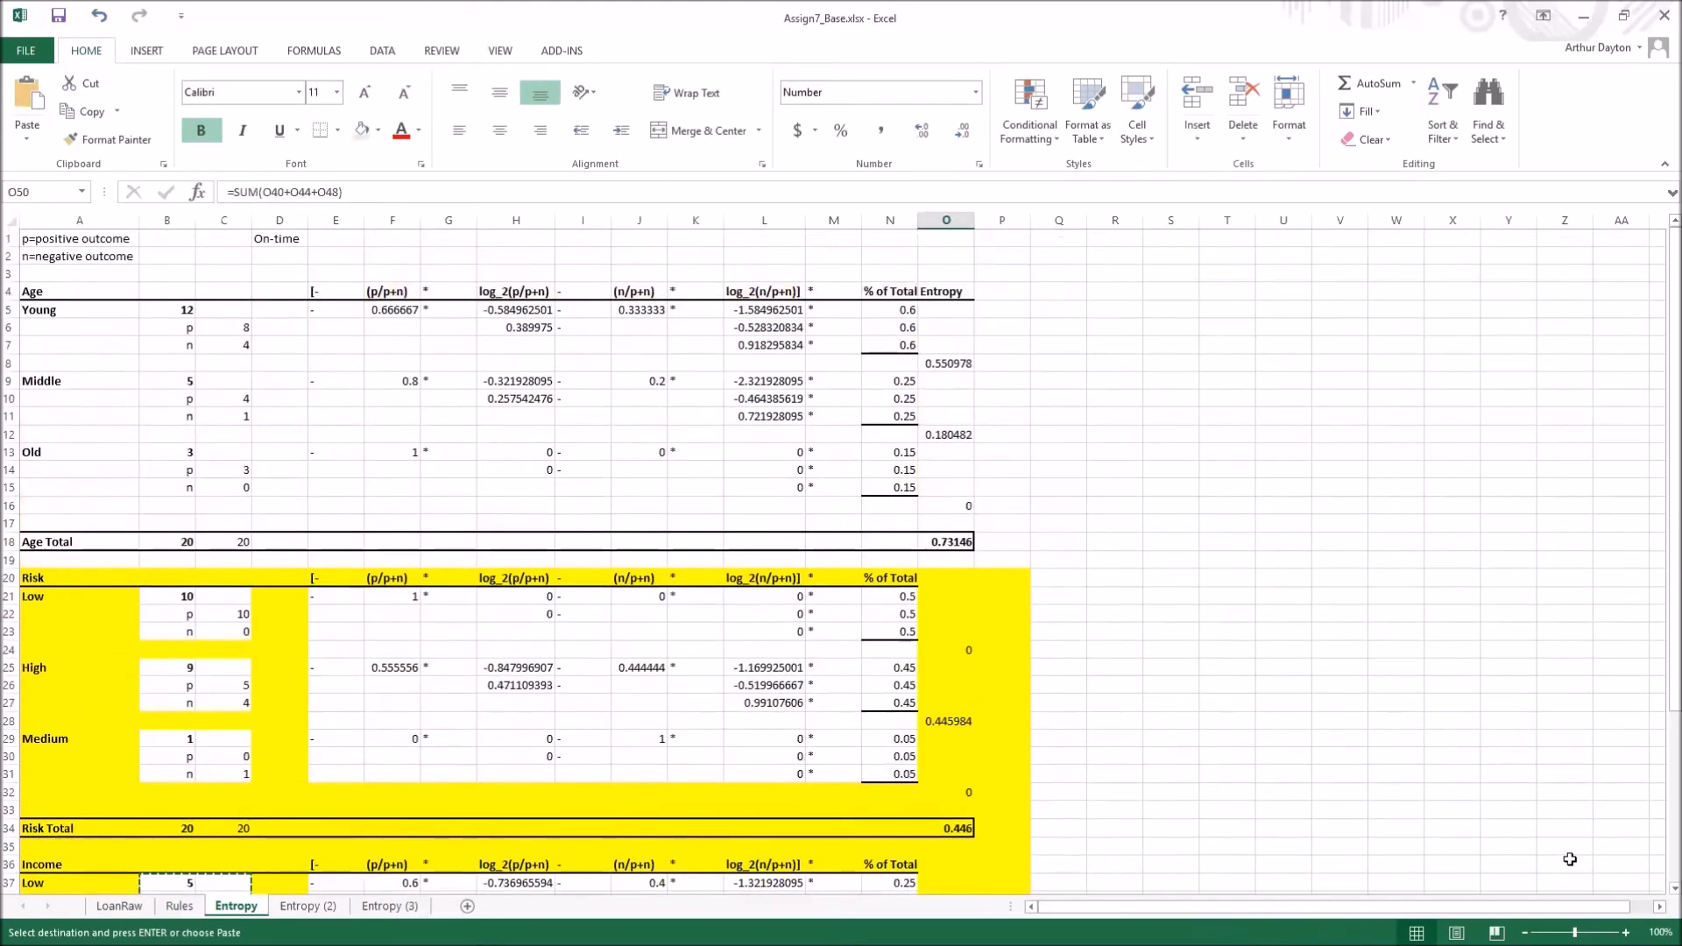
{"action": "scroll", "coordinate": [1569, 859], "scroll_direction": "down", "scroll_amount": 6}
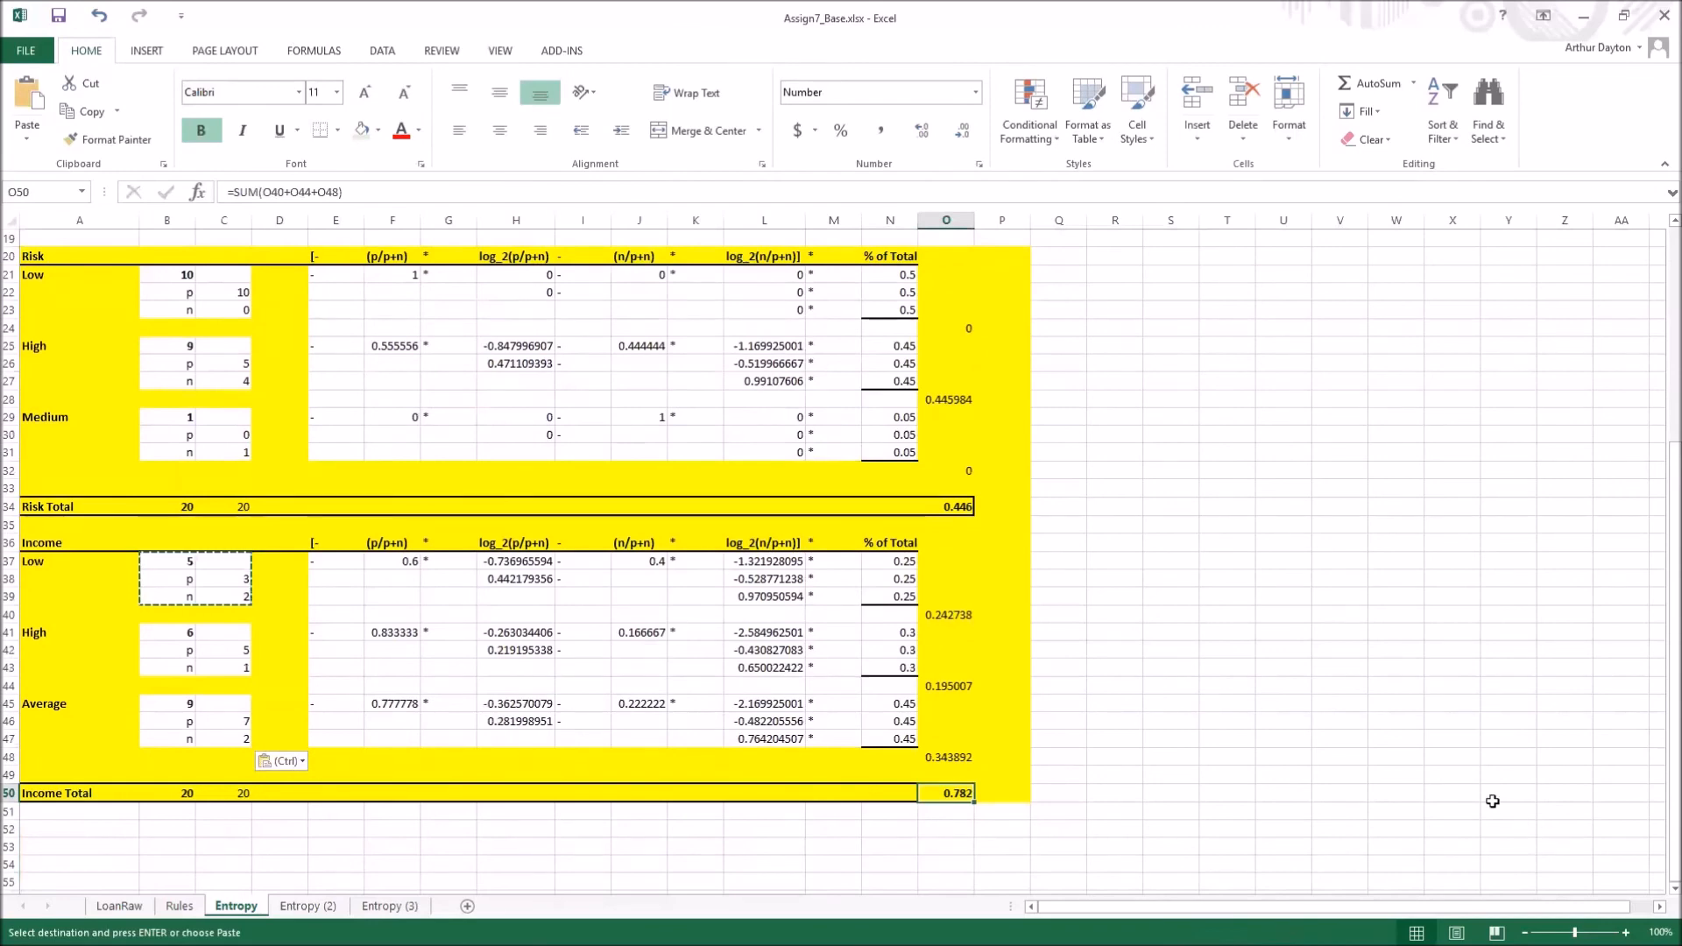
{"action": "scroll", "coordinate": [1503, 783], "scroll_direction": "up", "scroll_amount": 1}
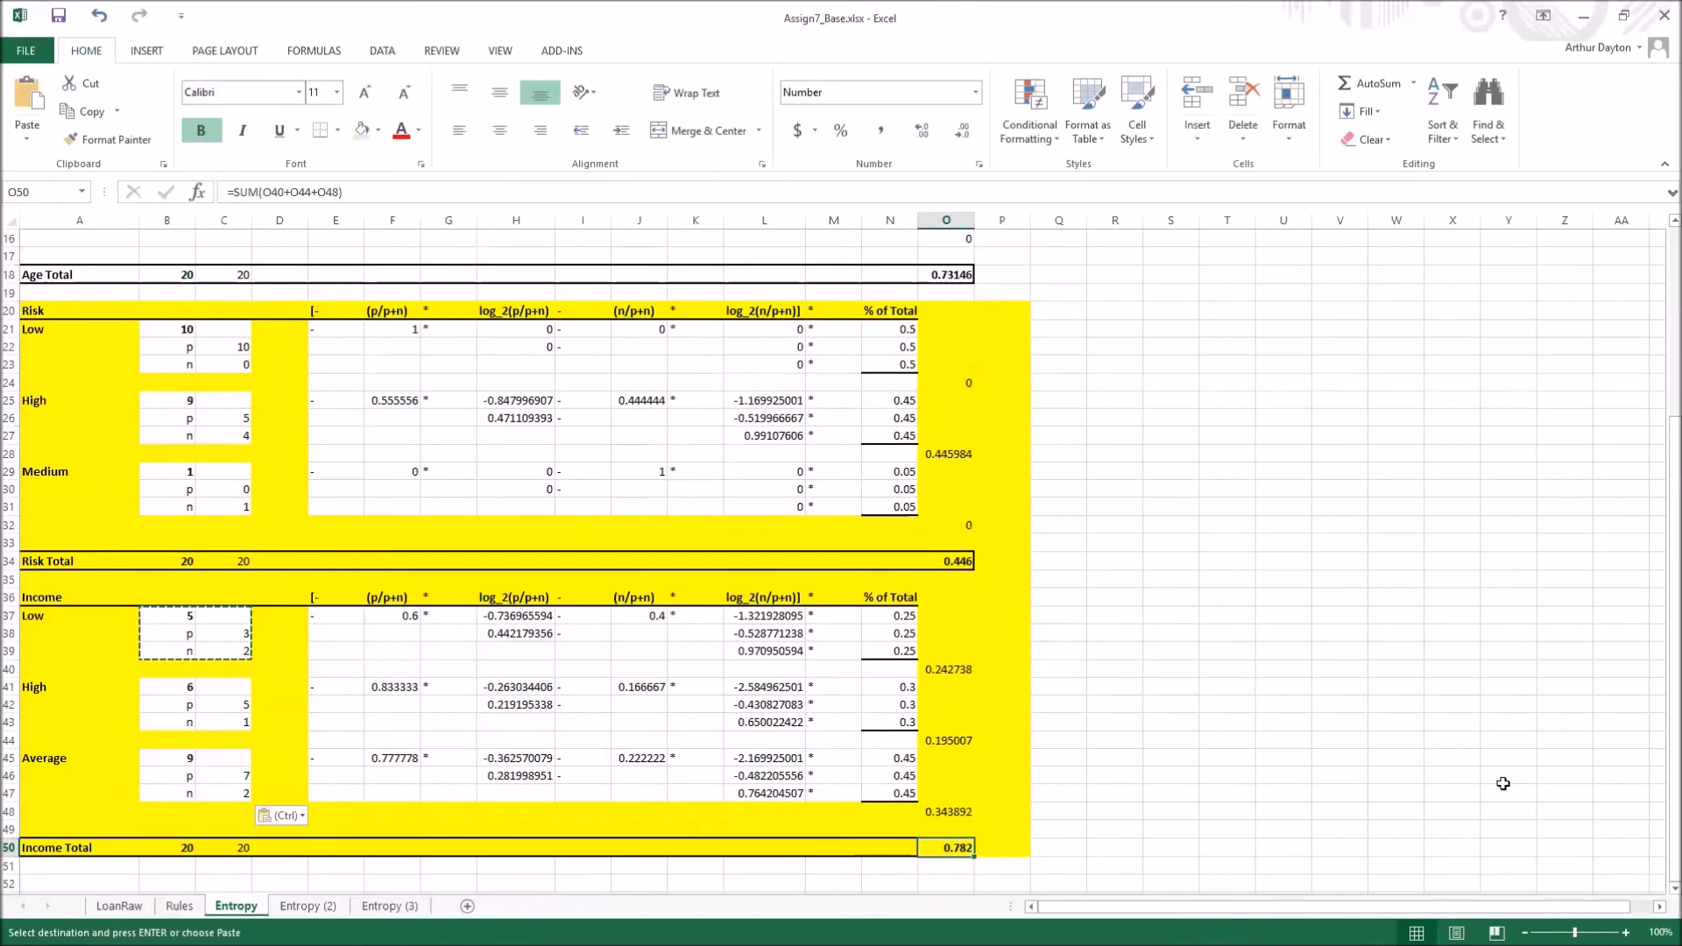
Fill the Risk Total entropy cell O34 with a dark green theme color
{"action": "left_click", "coordinate": [959, 565]}
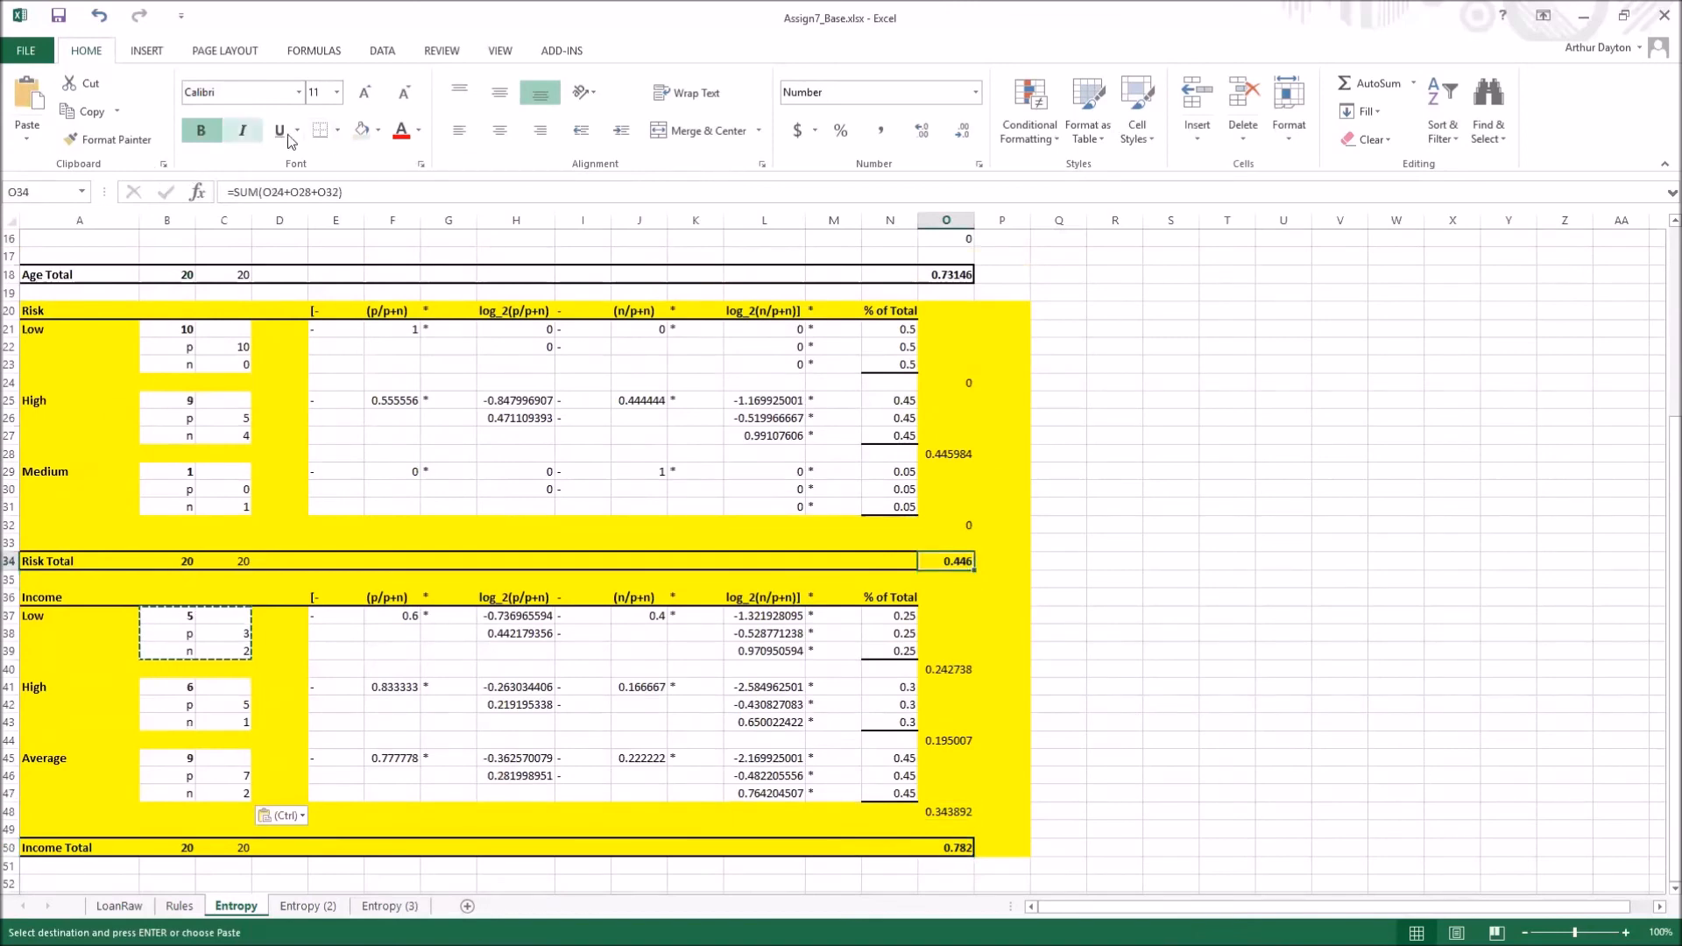
{"action": "left_click", "coordinate": [378, 130]}
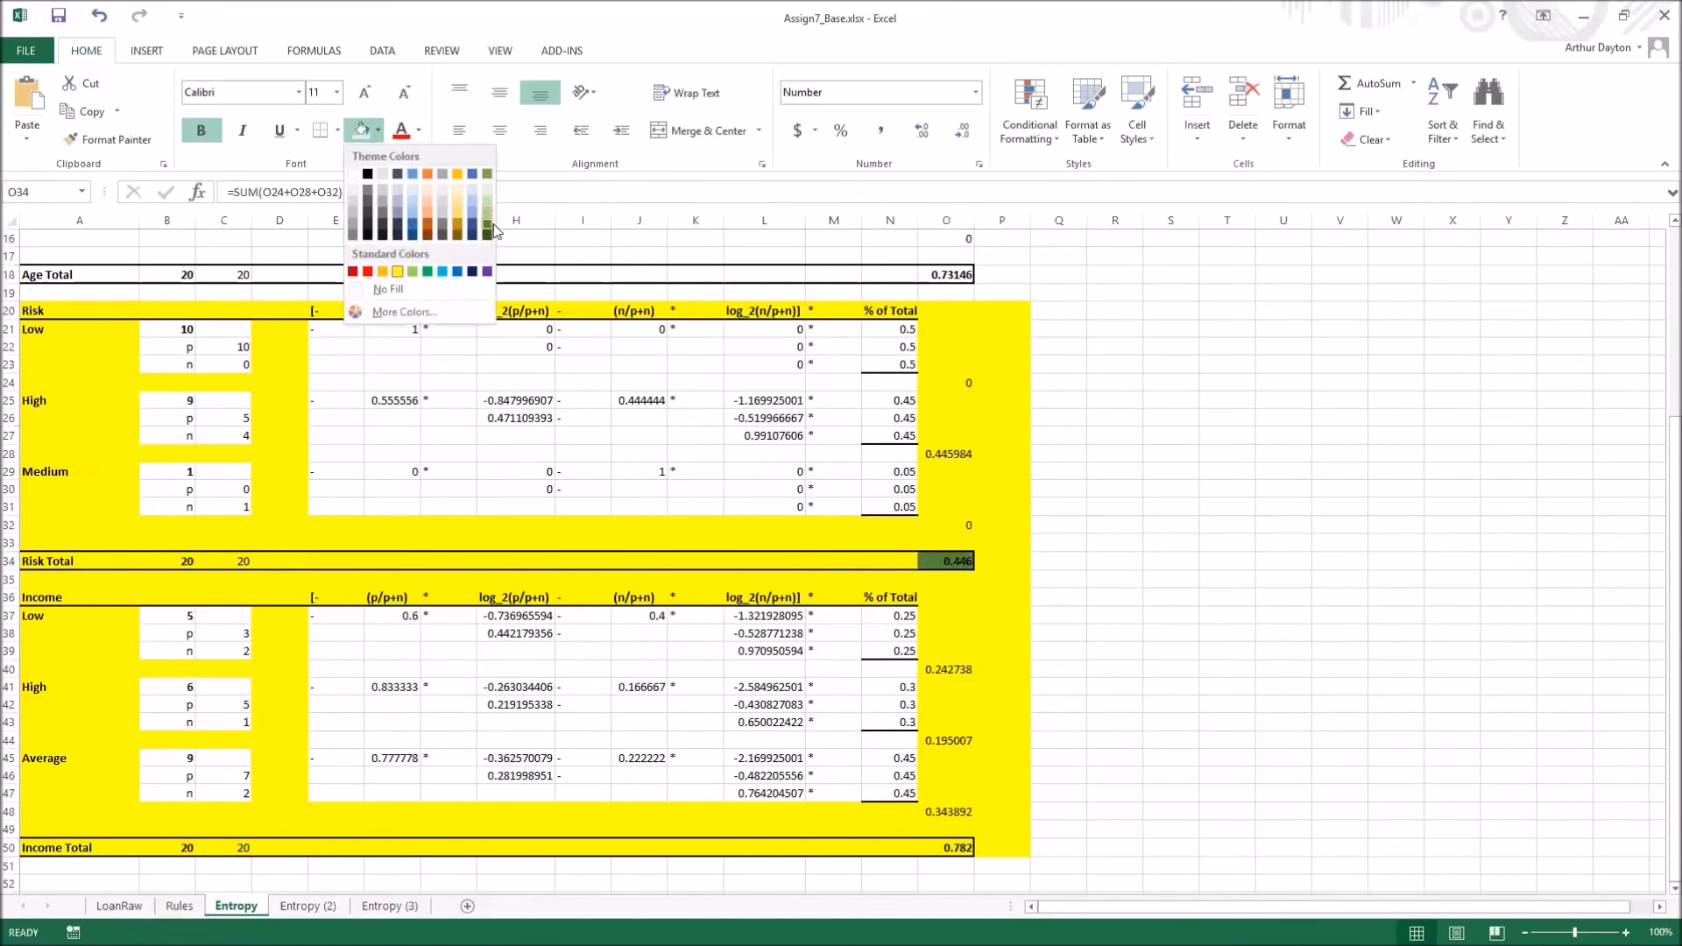
{"action": "left_click", "coordinate": [487, 231]}
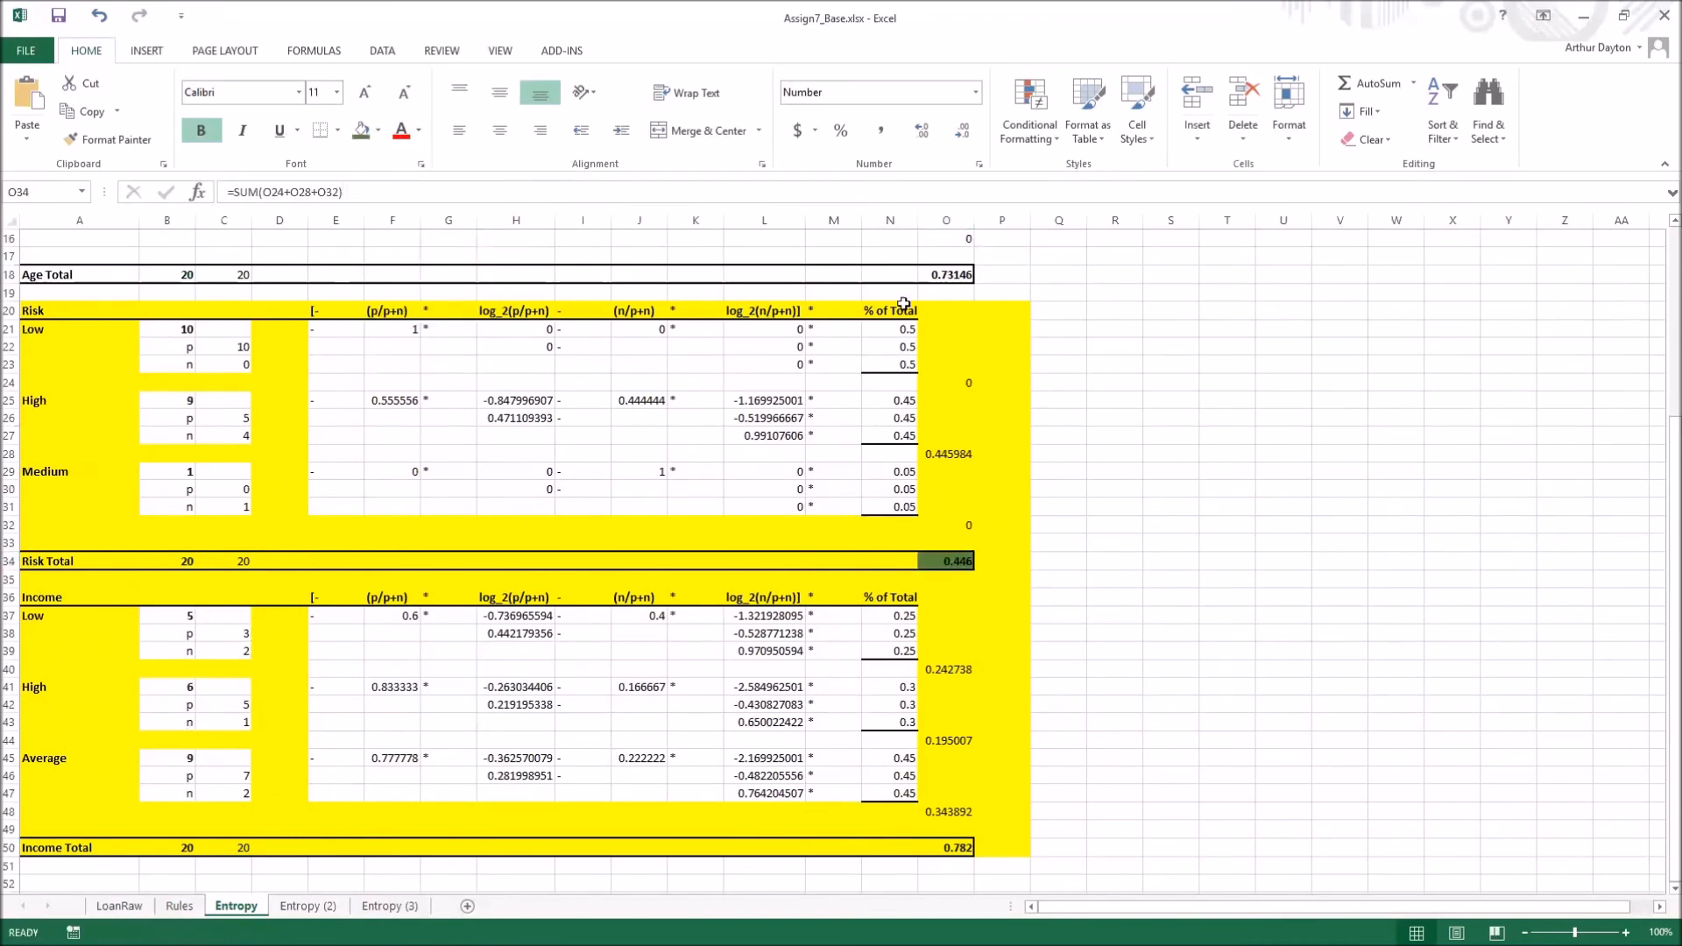
{"action": "left_click", "coordinate": [1121, 432]}
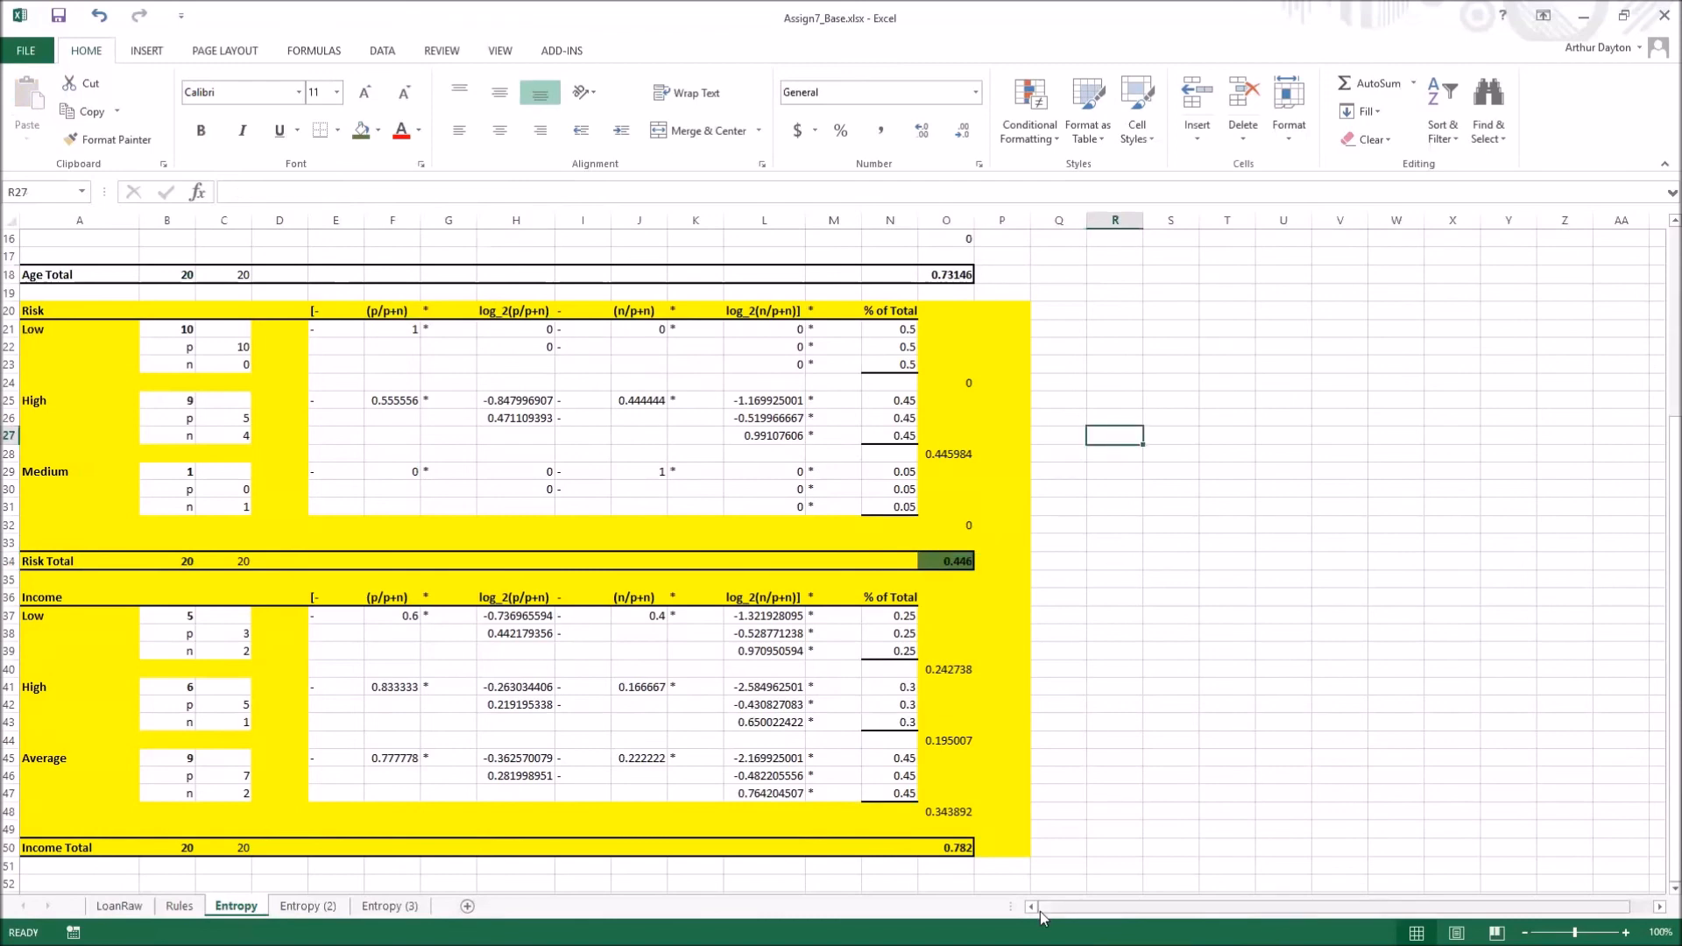
Review the Risk Low count cells B21:C23, including the p count formula in C22
{"action": "scroll", "coordinate": [915, 793], "scroll_direction": "up", "scroll_amount": 1}
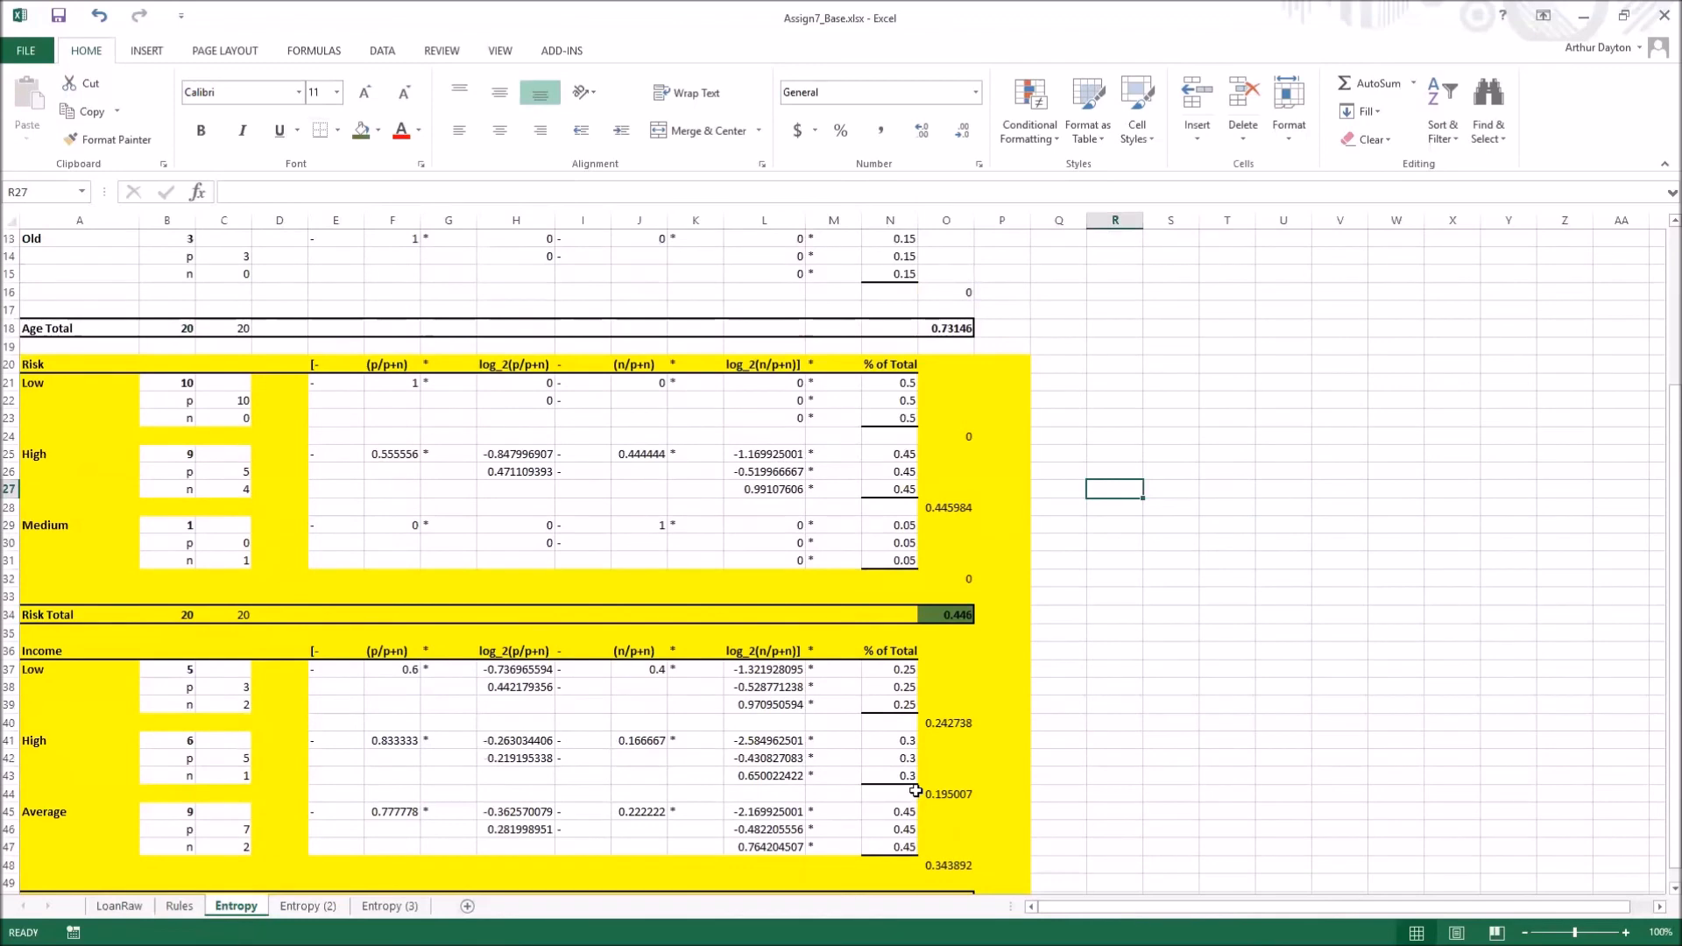
{"action": "left_click_drag", "start_coordinate": [154, 382], "coordinate": [235, 419]}
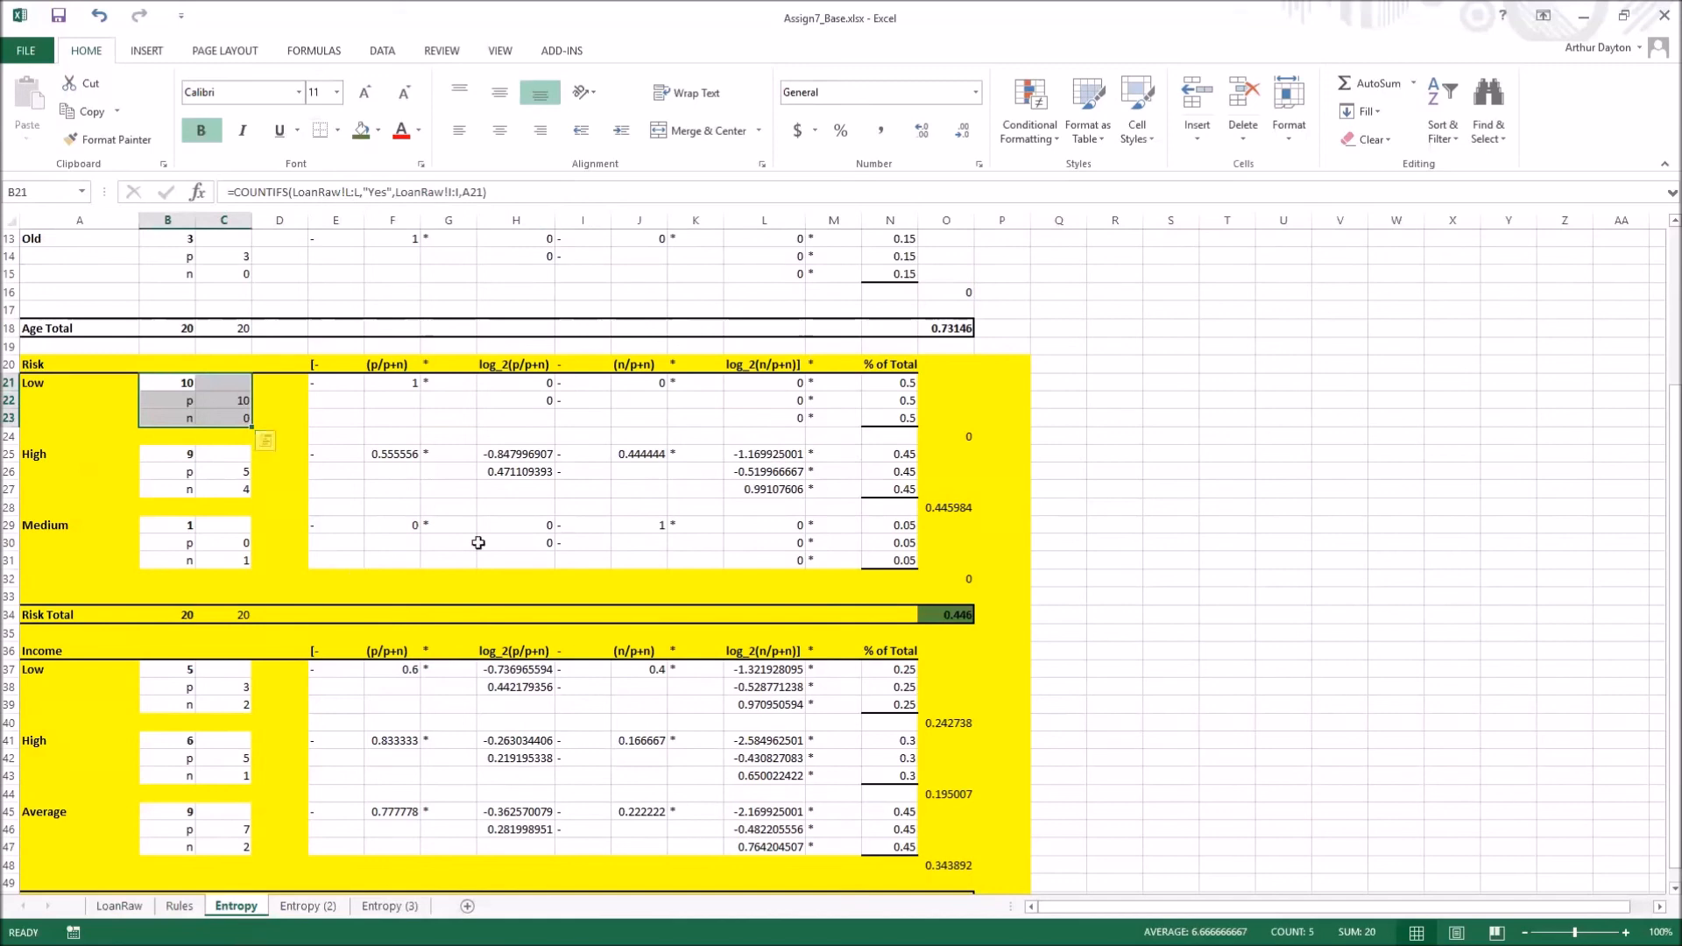
{"action": "left_click", "coordinate": [244, 400]}
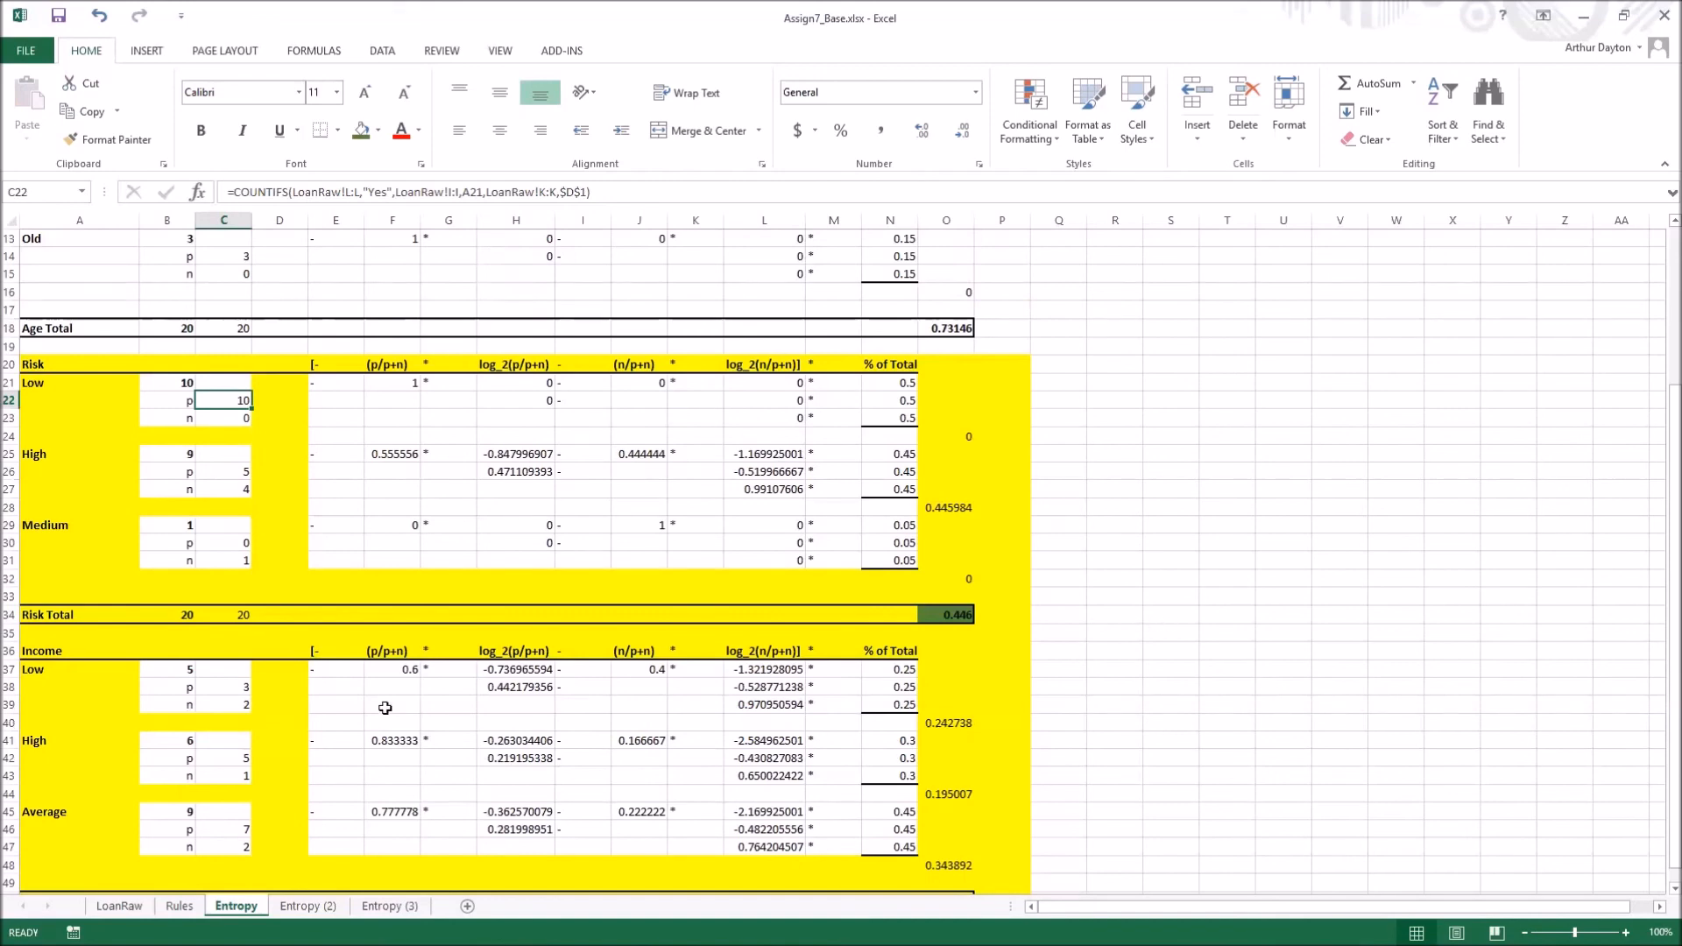
On the Rules sheet, examine the loan sample data in columns A to L and the Rule 1 formula in N2
{"action": "left_click", "coordinate": [179, 906]}
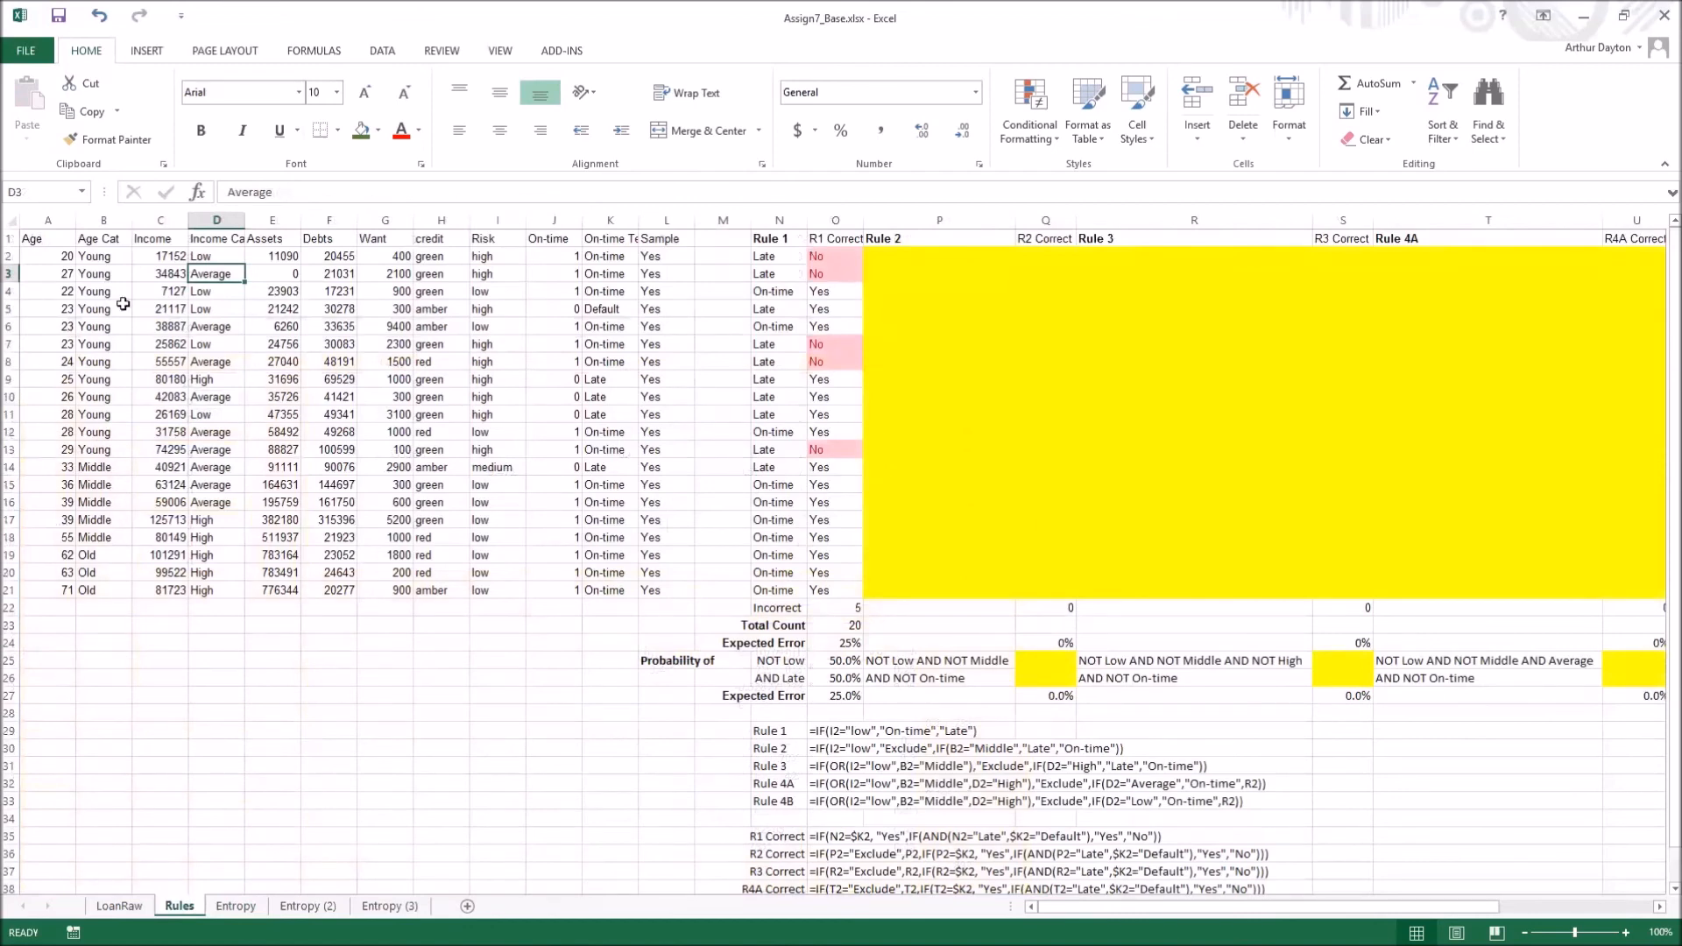
{"action": "left_click_drag", "start_coordinate": [53, 260], "coordinate": [653, 604]}
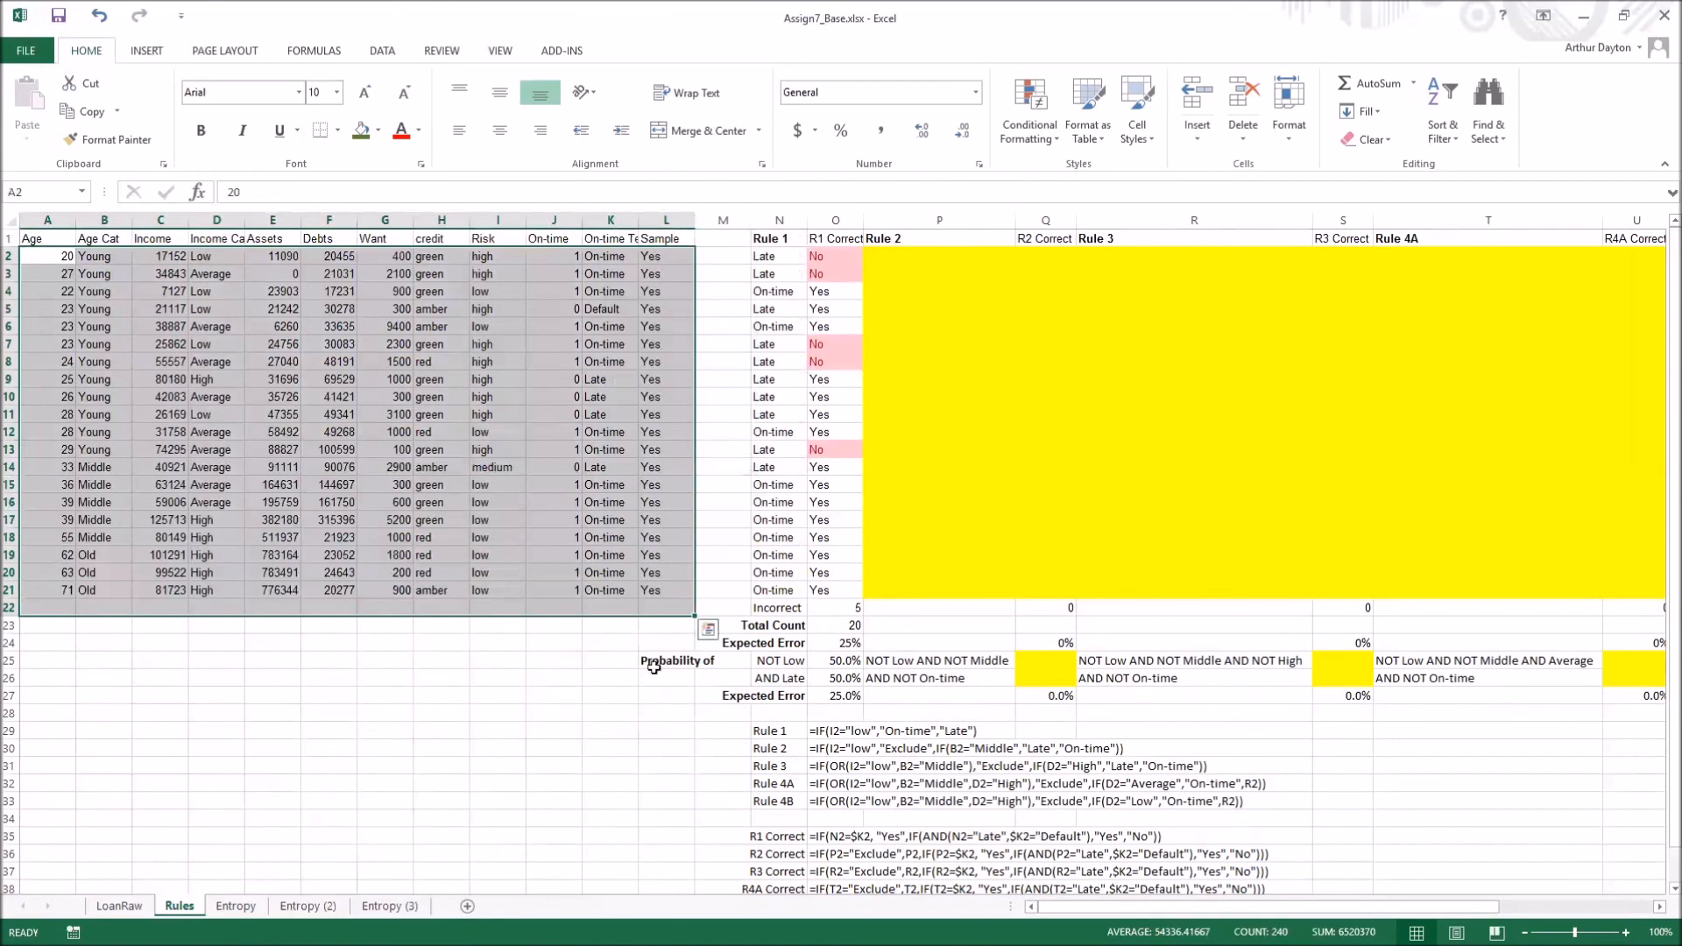
{"action": "left_click_drag", "start_coordinate": [1202, 907], "coordinate": [1359, 911]}
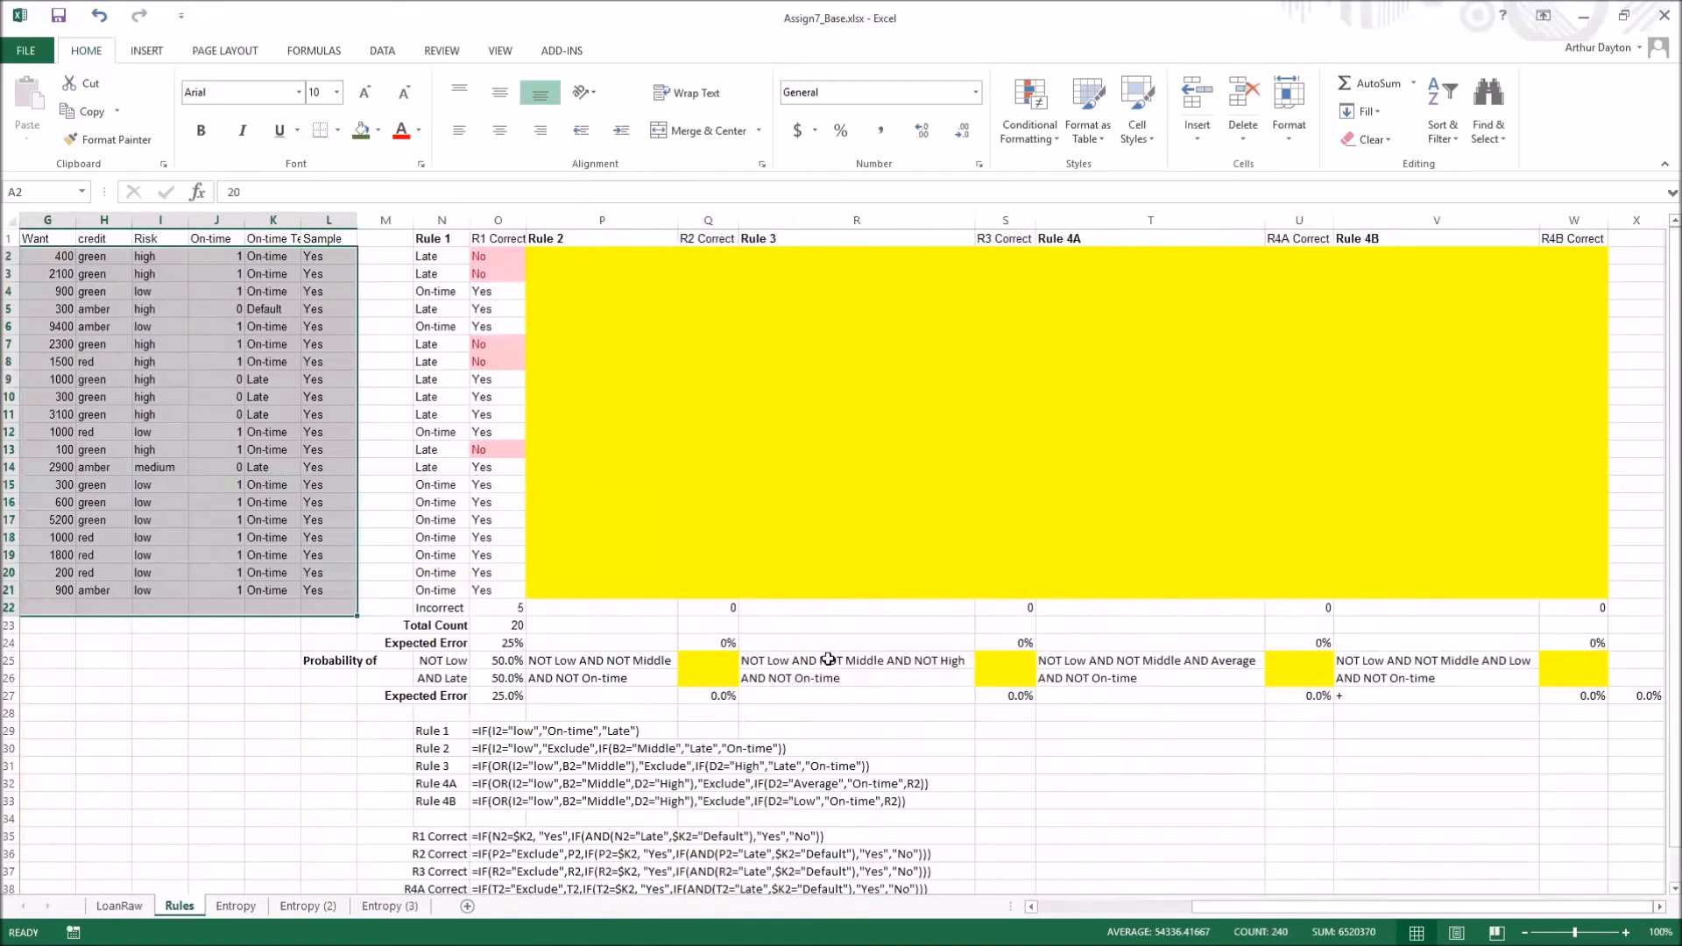
{"action": "left_click", "coordinate": [420, 254]}
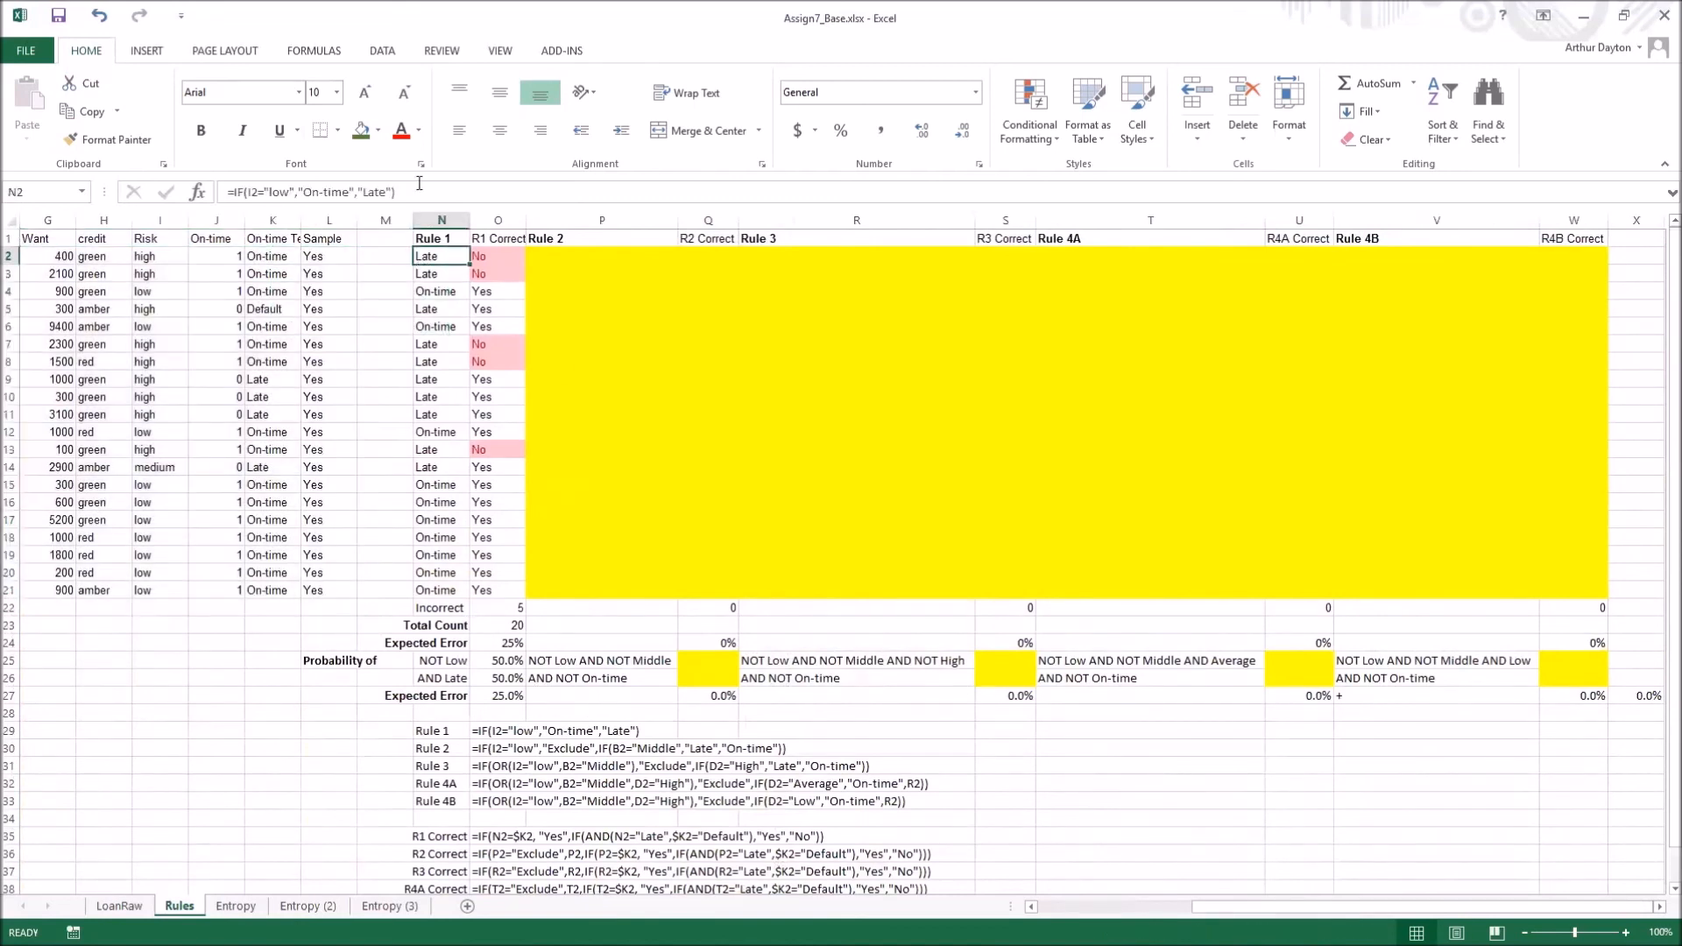
{"action": "left_click_drag", "start_coordinate": [429, 191], "coordinate": [226, 191]}
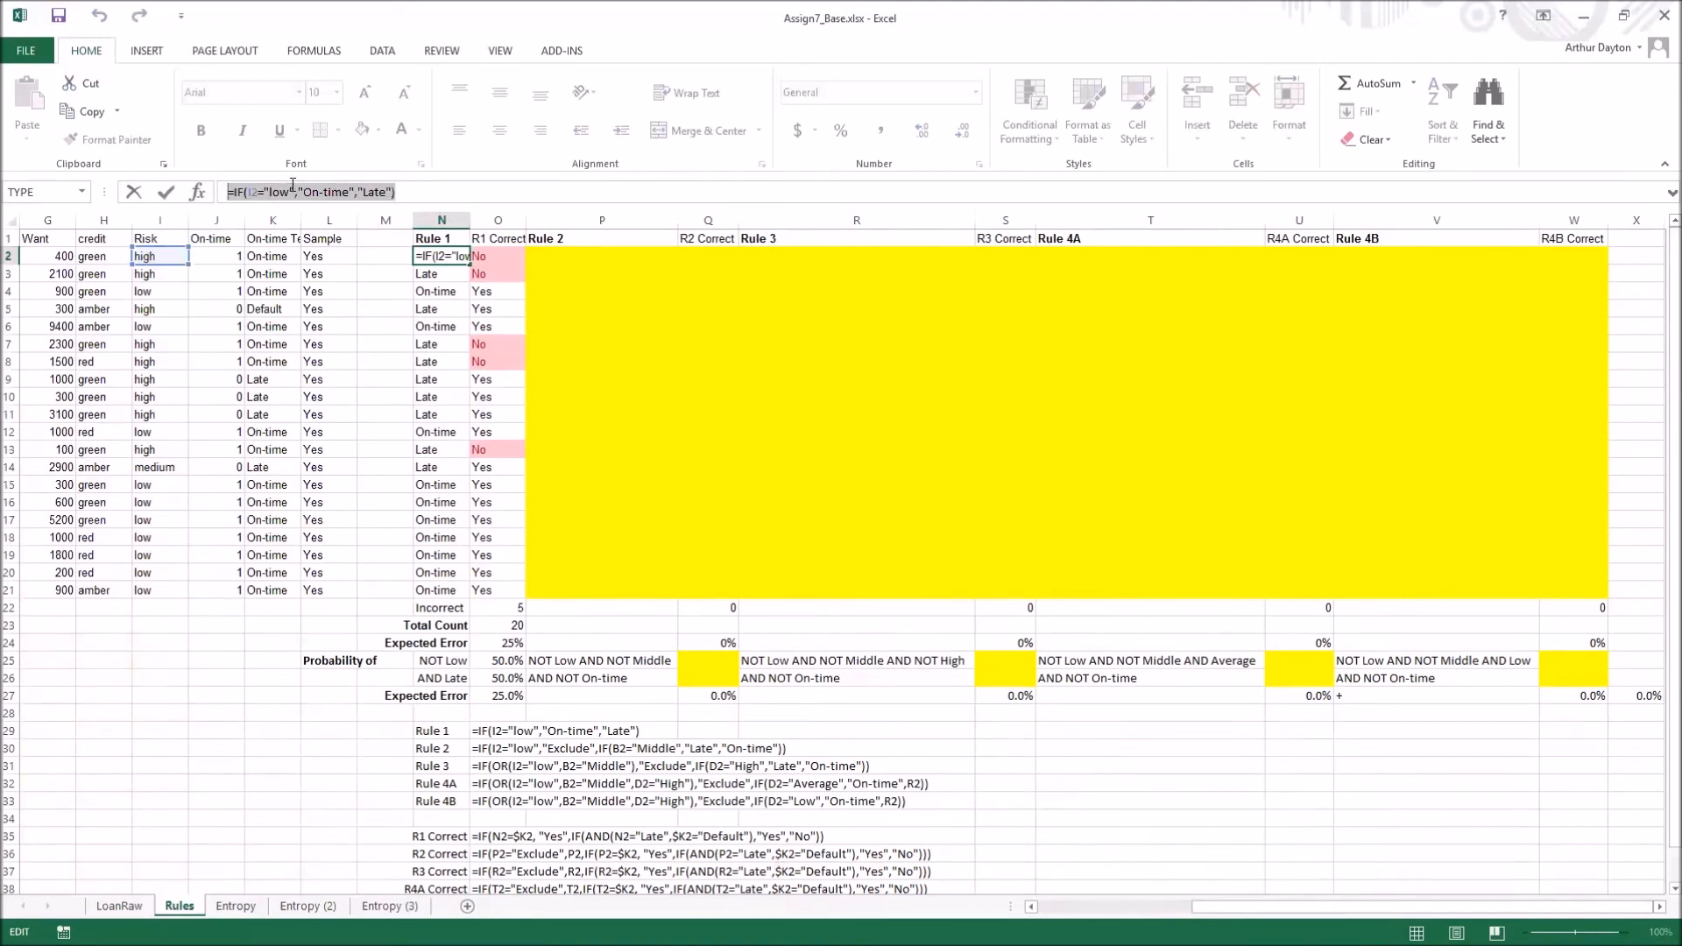
{"action": "type", "text": "="}
{"action": "left_click", "coordinate": [497, 343]}
{"action": "left_click", "coordinate": [502, 243]}
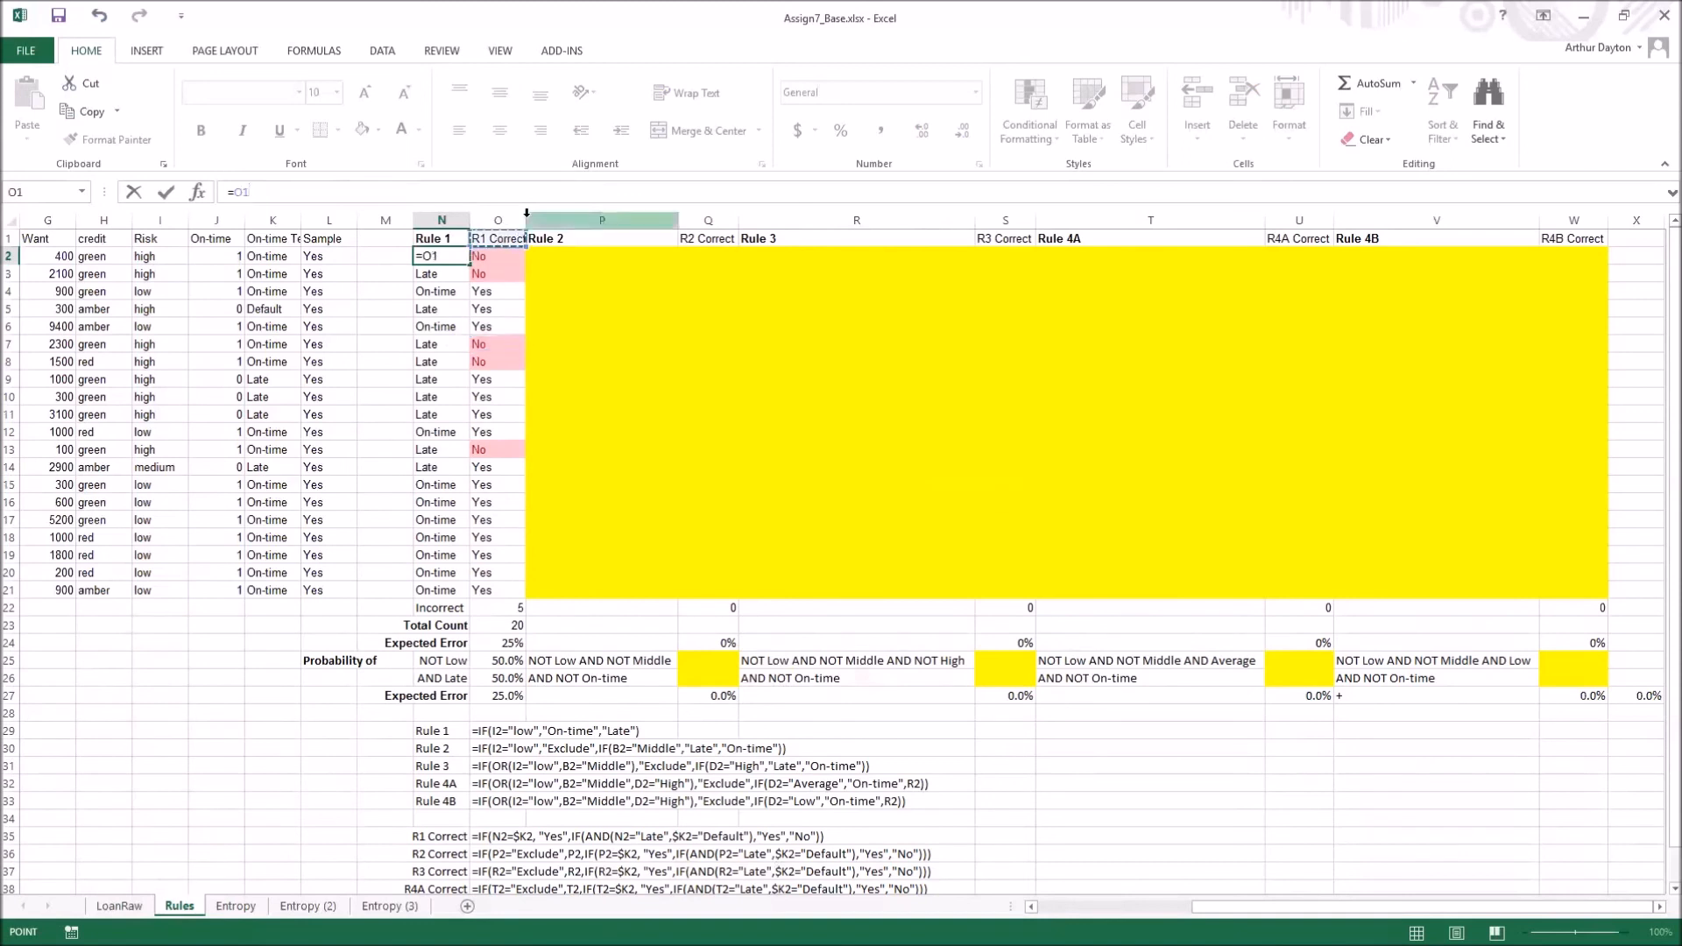
{"action": "key", "text": "Escape"}
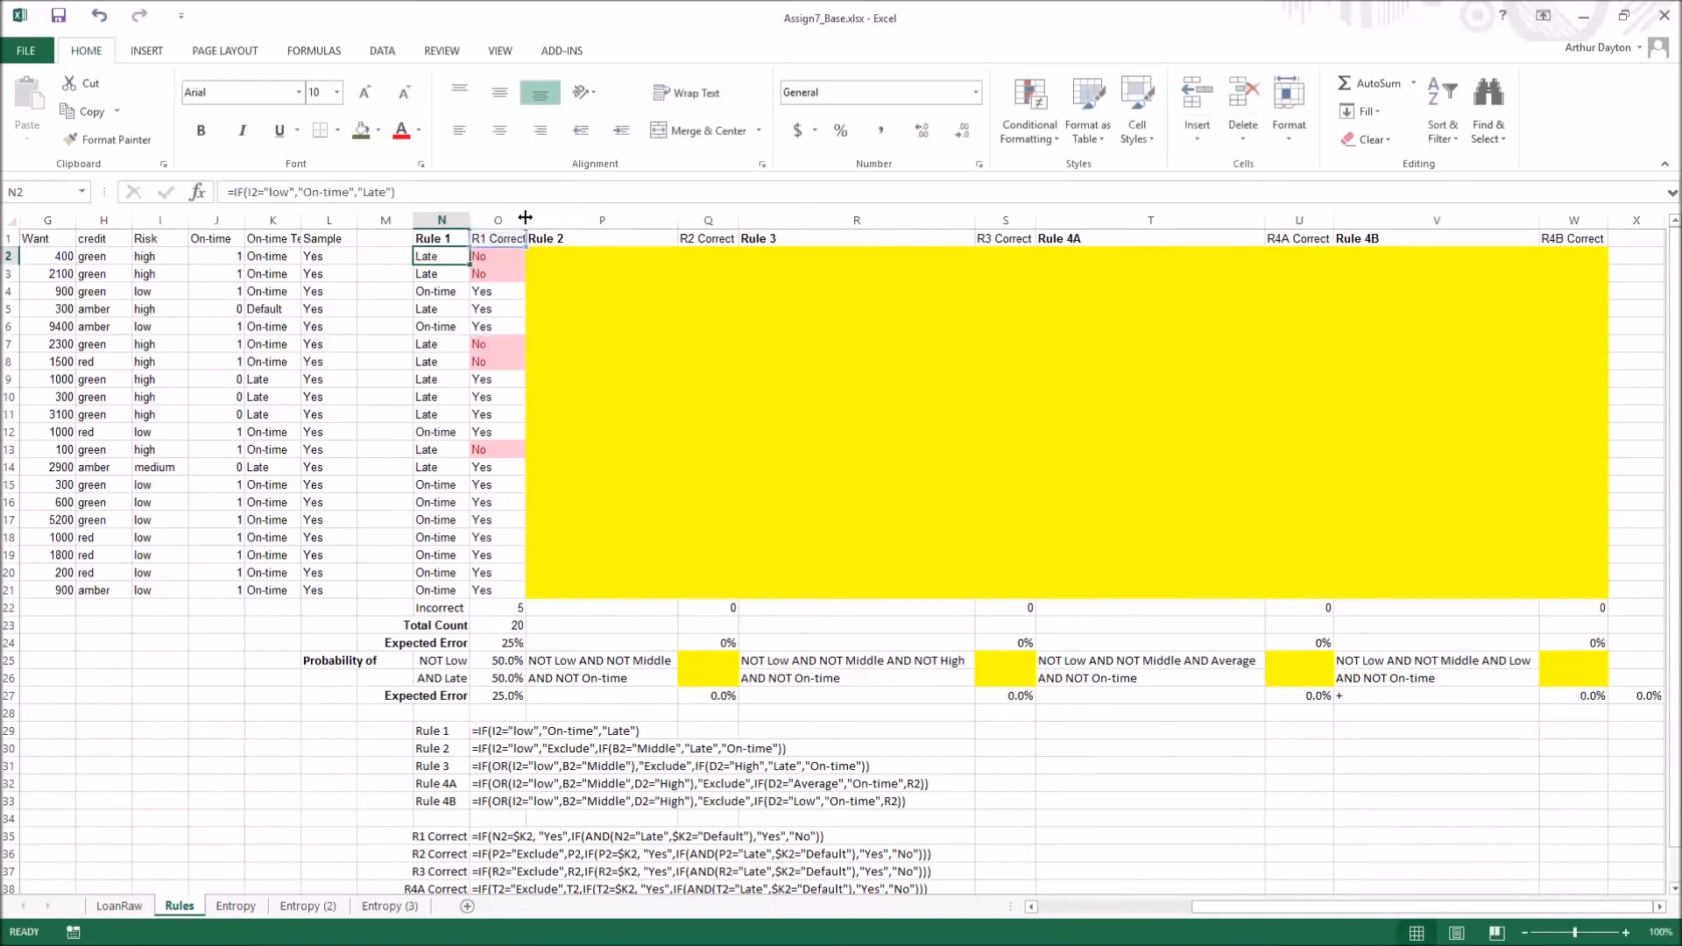
Resize column O to slightly wider than its R1 Correct heading
{"action": "double_click", "coordinate": [524, 219]}
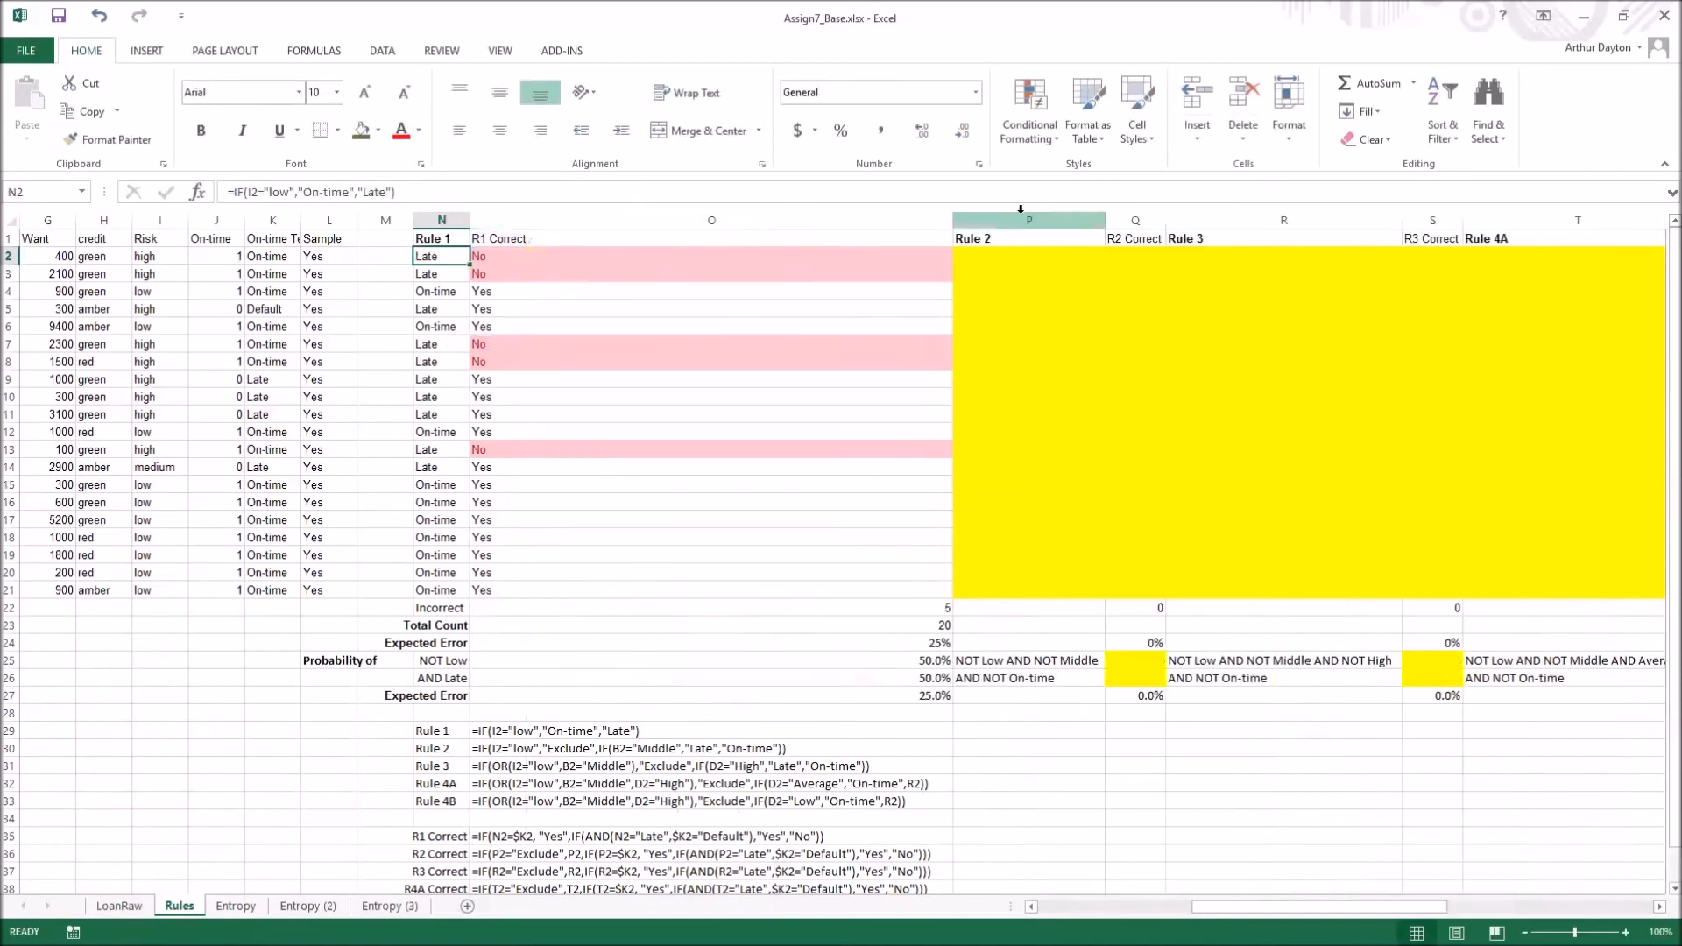
{"action": "left_click_drag", "start_coordinate": [954, 216], "coordinate": [535, 219]}
Examine how the R1 Correct formula in O2 compares Rule 1 with the On-time text column, including its Late and Default entries
{"action": "left_click", "coordinate": [512, 258]}
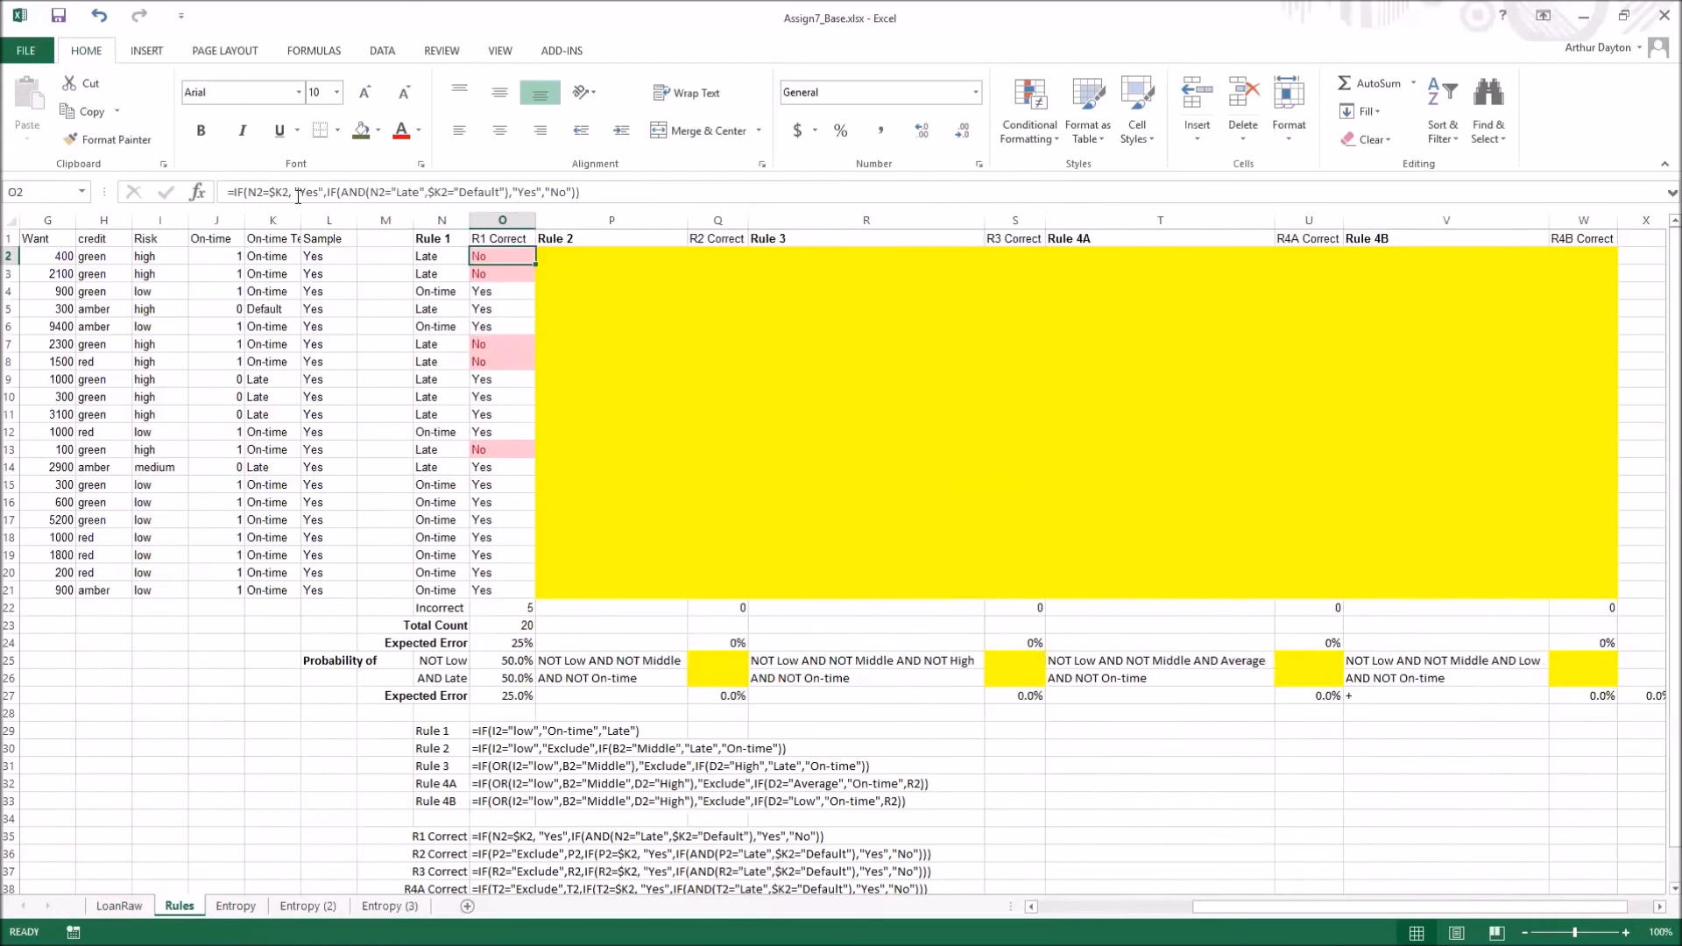
{"action": "left_click", "coordinate": [274, 311]}
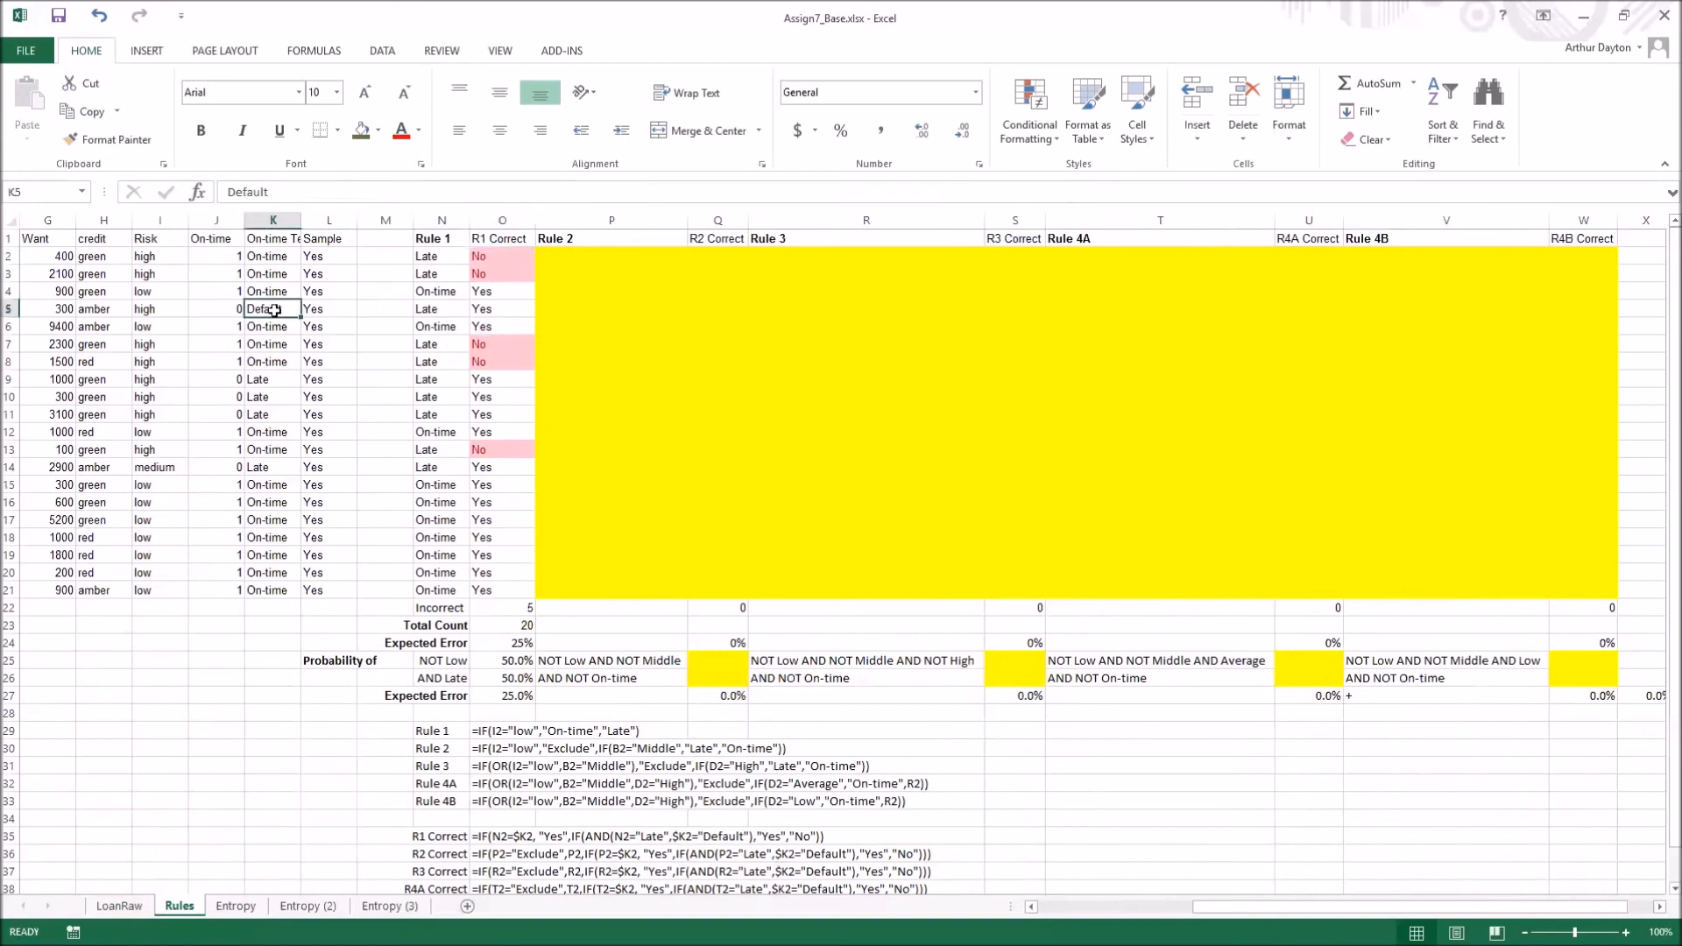
{"action": "left_click", "coordinate": [268, 378]}
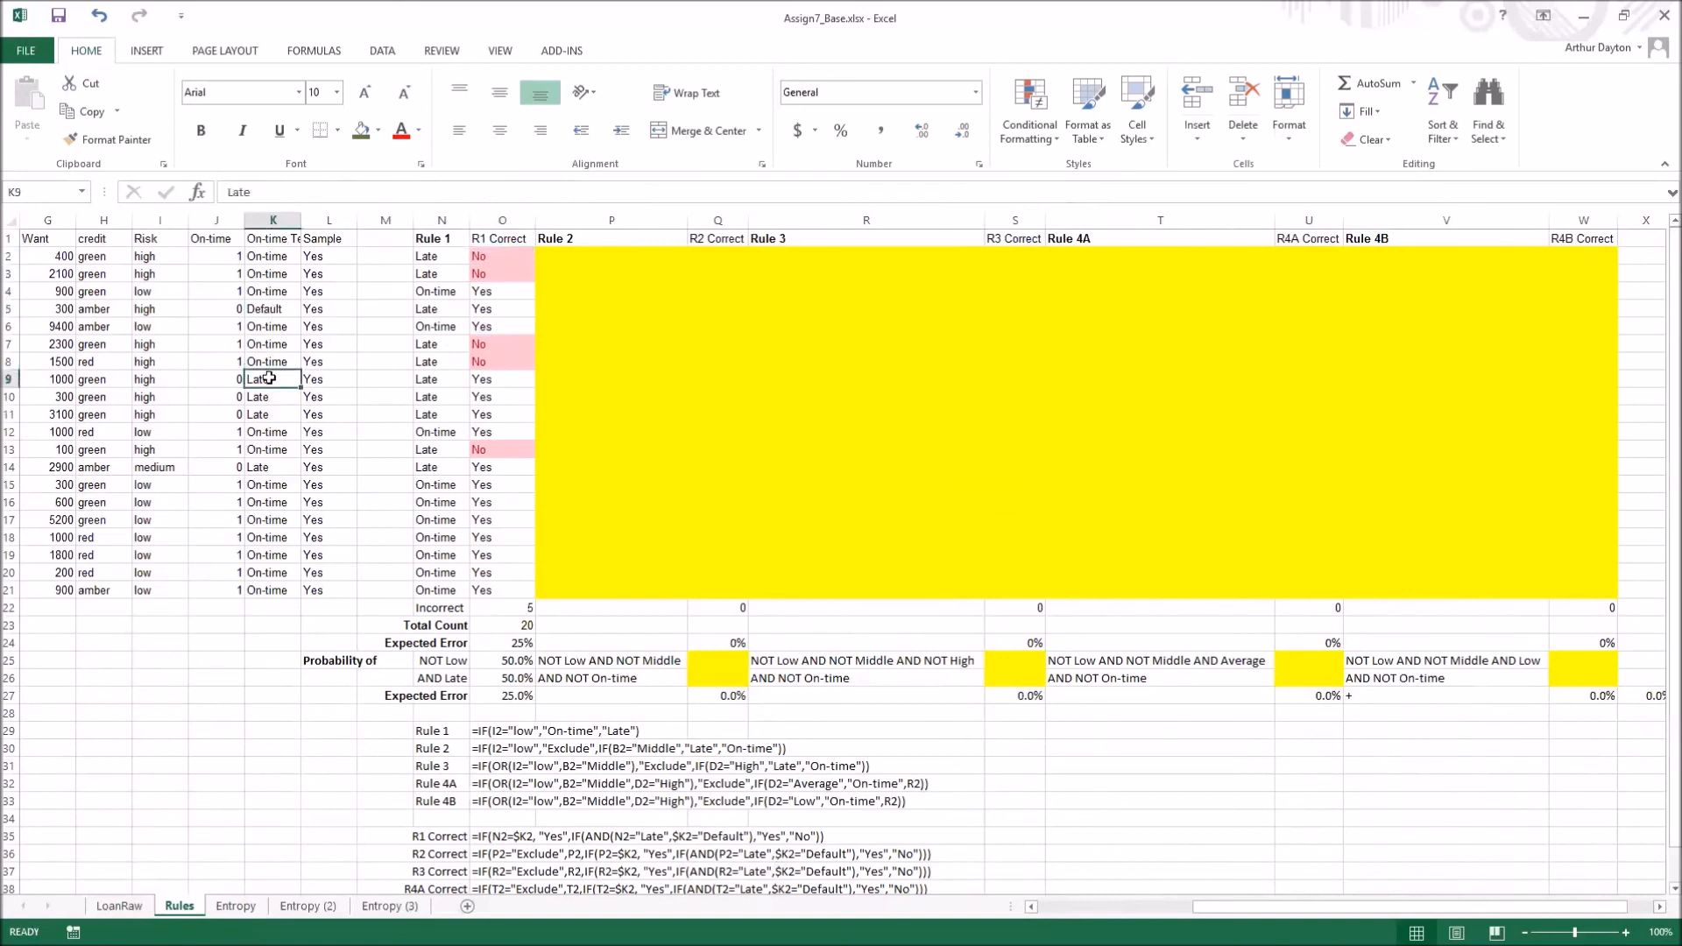
{"action": "left_click", "coordinate": [273, 312]}
{"action": "left_click", "coordinate": [270, 377]}
{"action": "left_click", "coordinate": [274, 308]}
{"action": "left_click", "coordinate": [510, 259]}
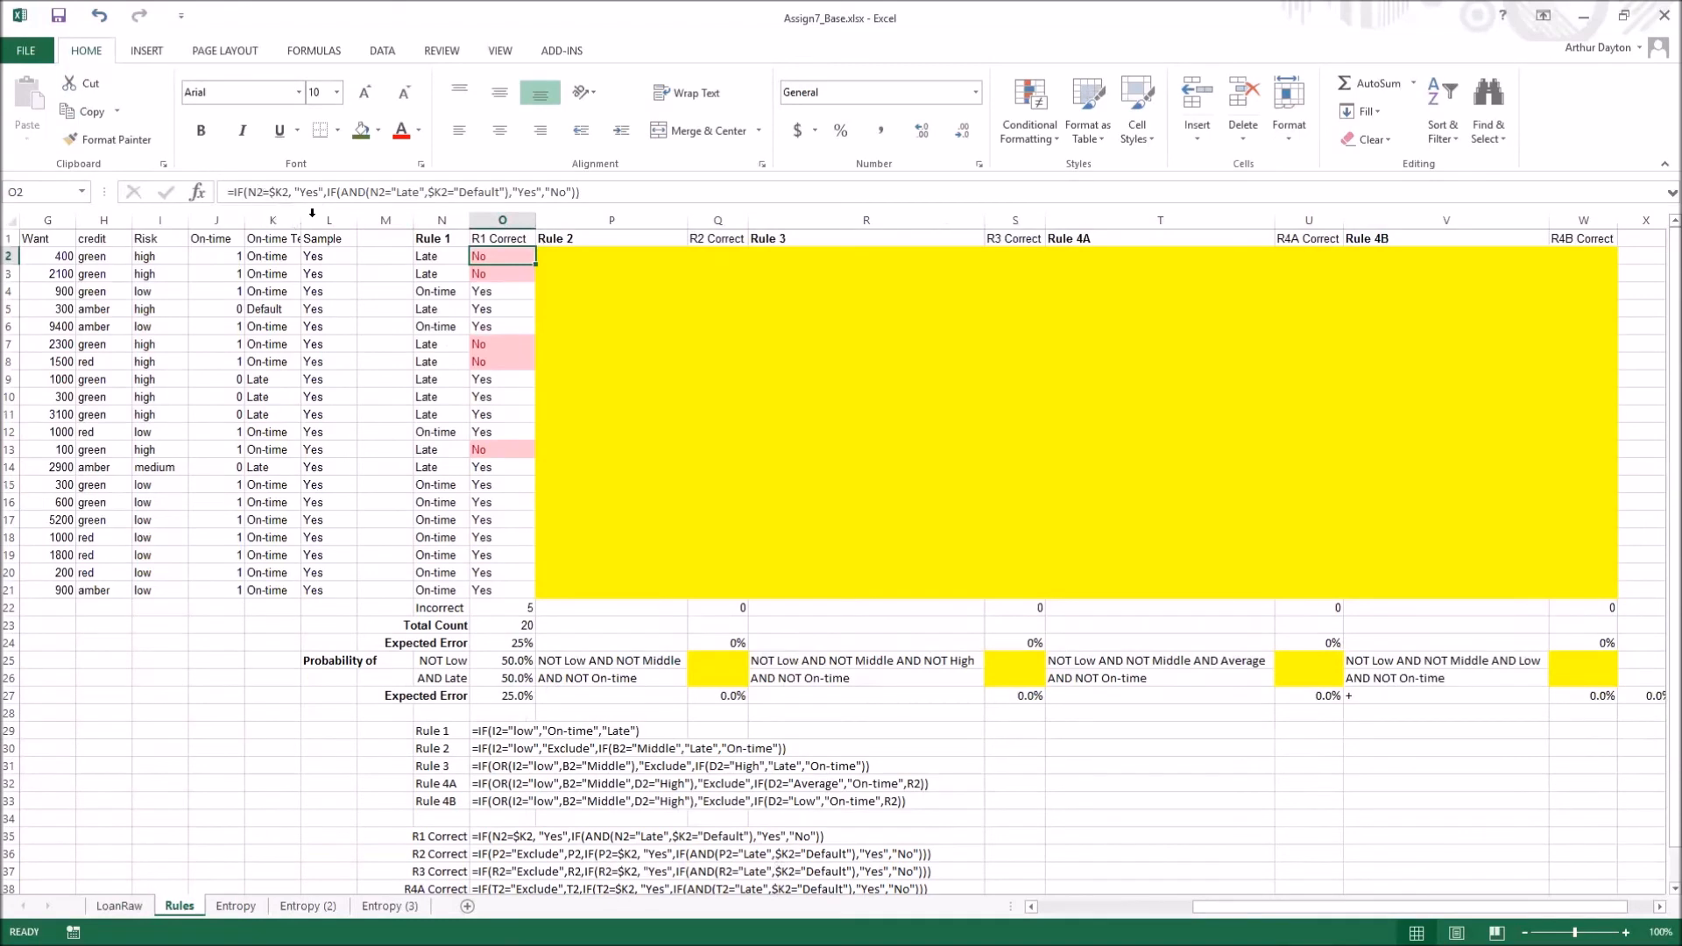
{"action": "left_click", "coordinate": [267, 191]}
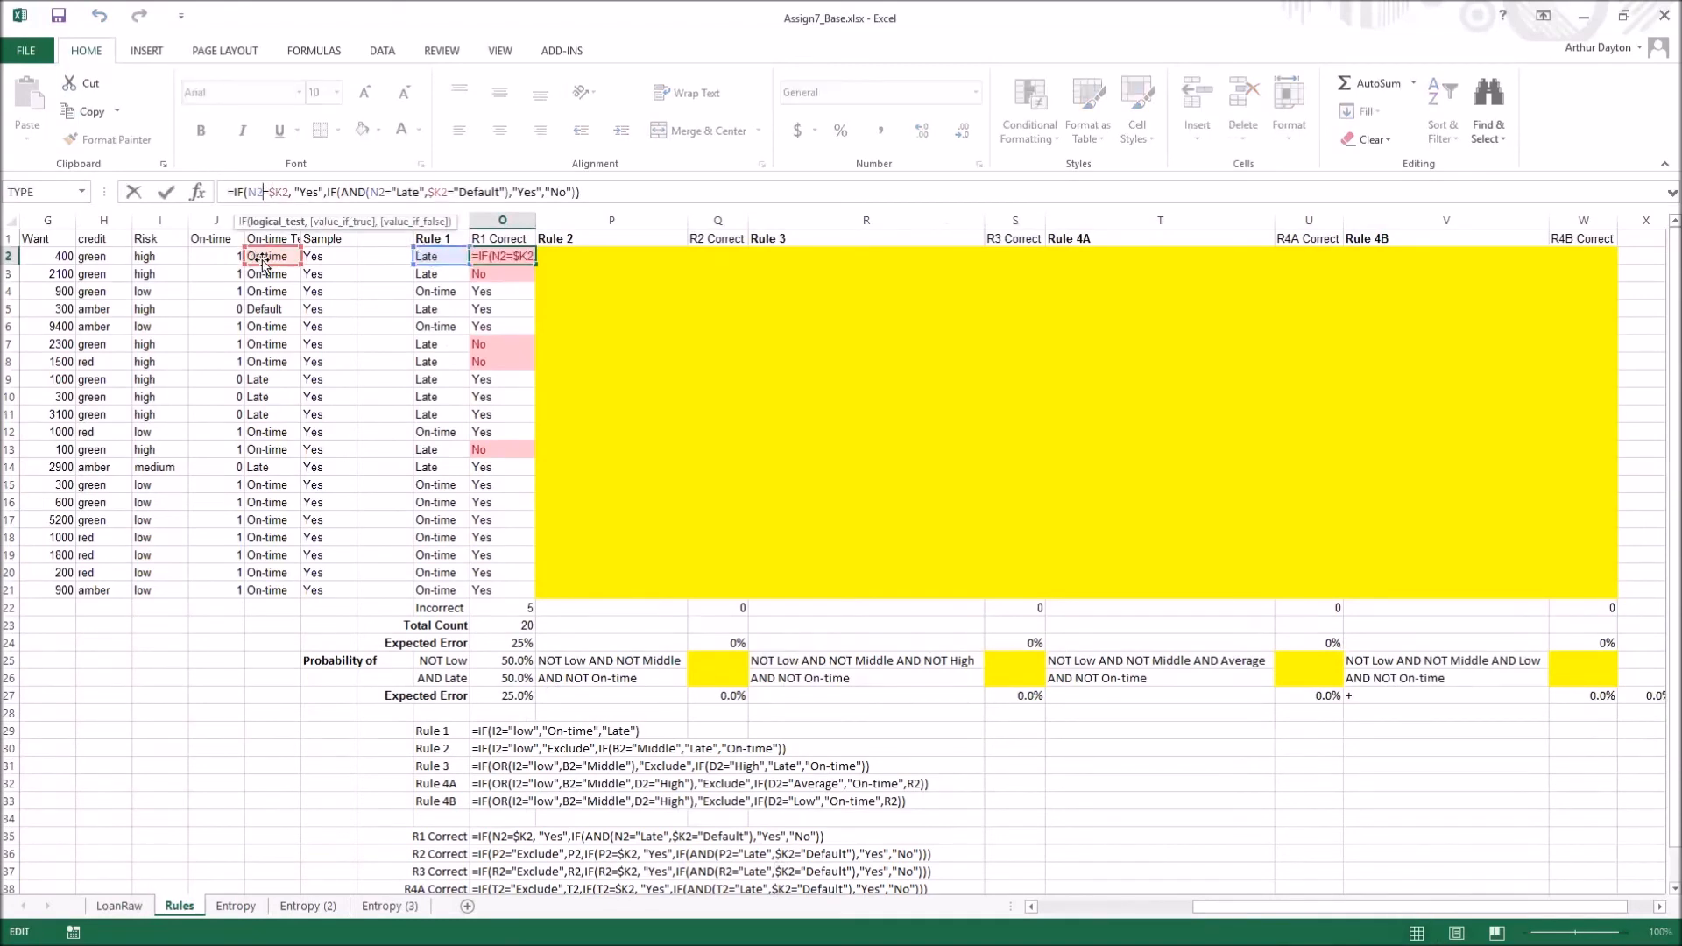
{"action": "left_click_drag", "start_coordinate": [294, 191], "coordinate": [324, 191]}
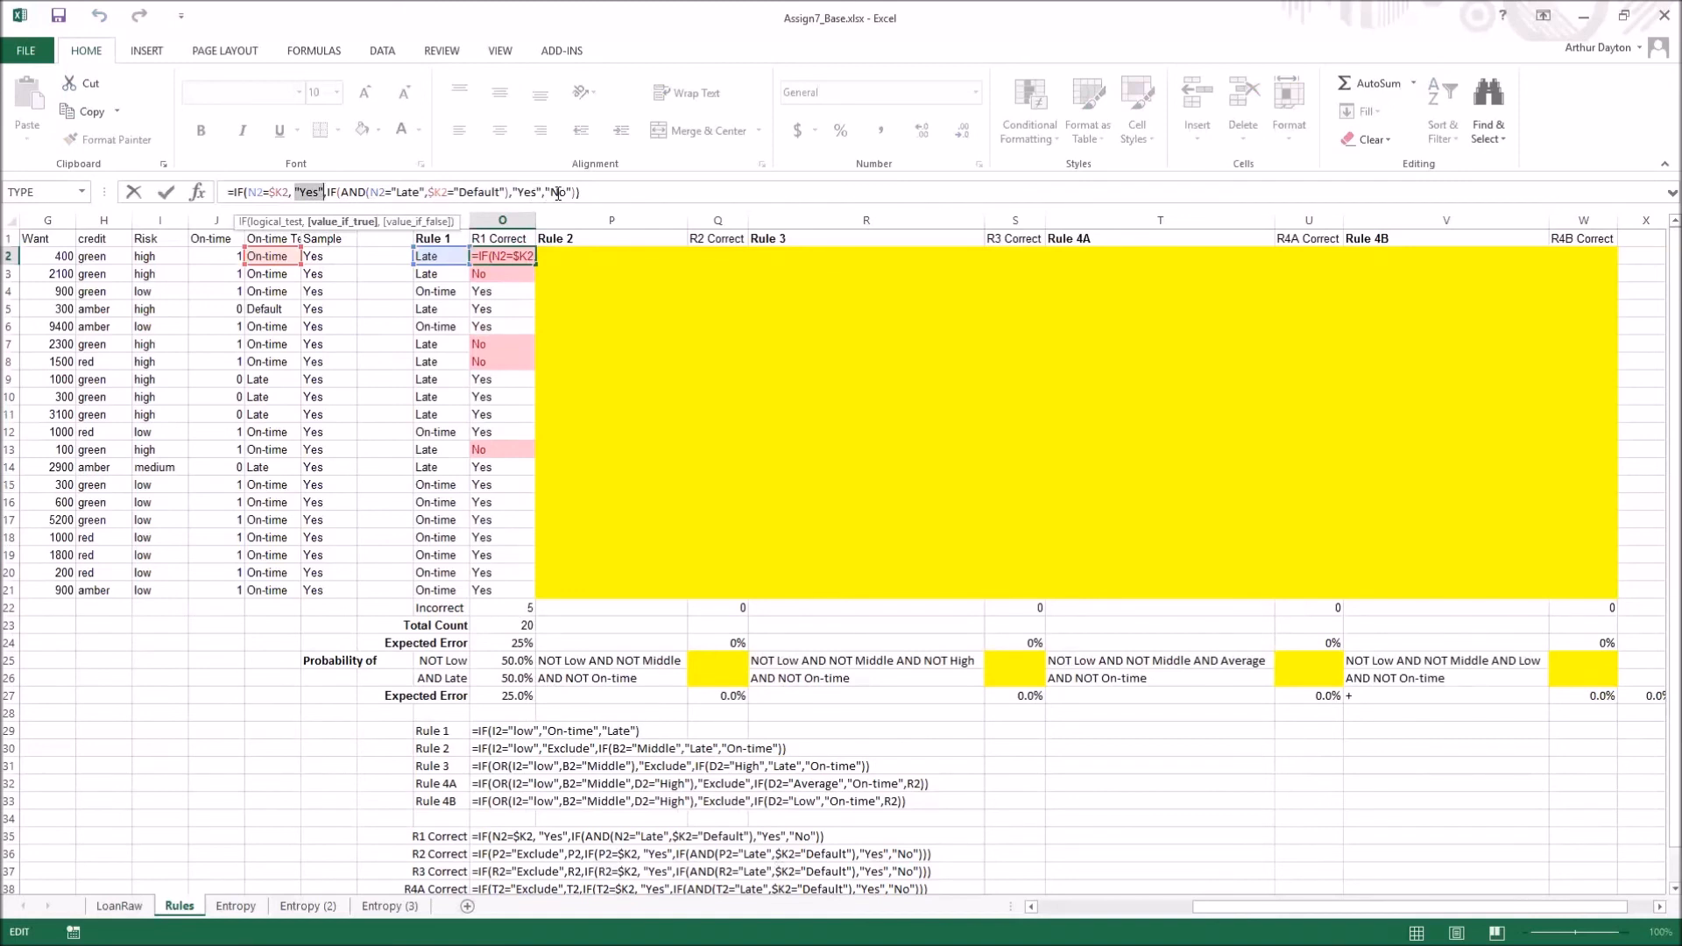
{"action": "key", "text": "Return"}
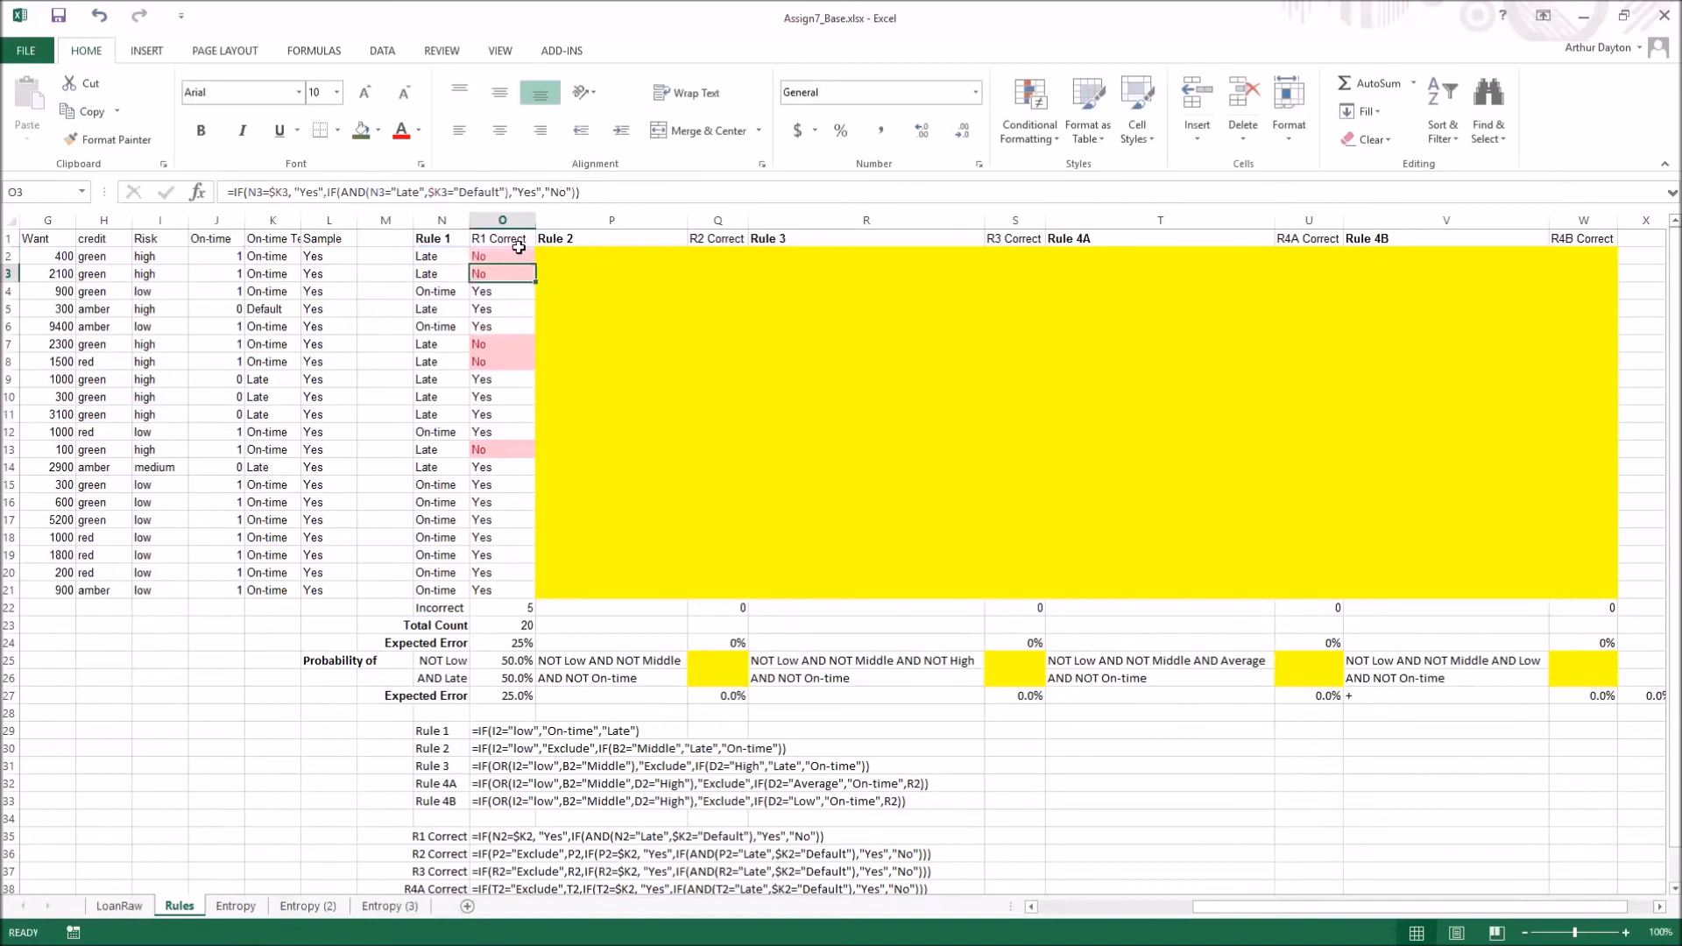
{"action": "left_click", "coordinate": [519, 255]}
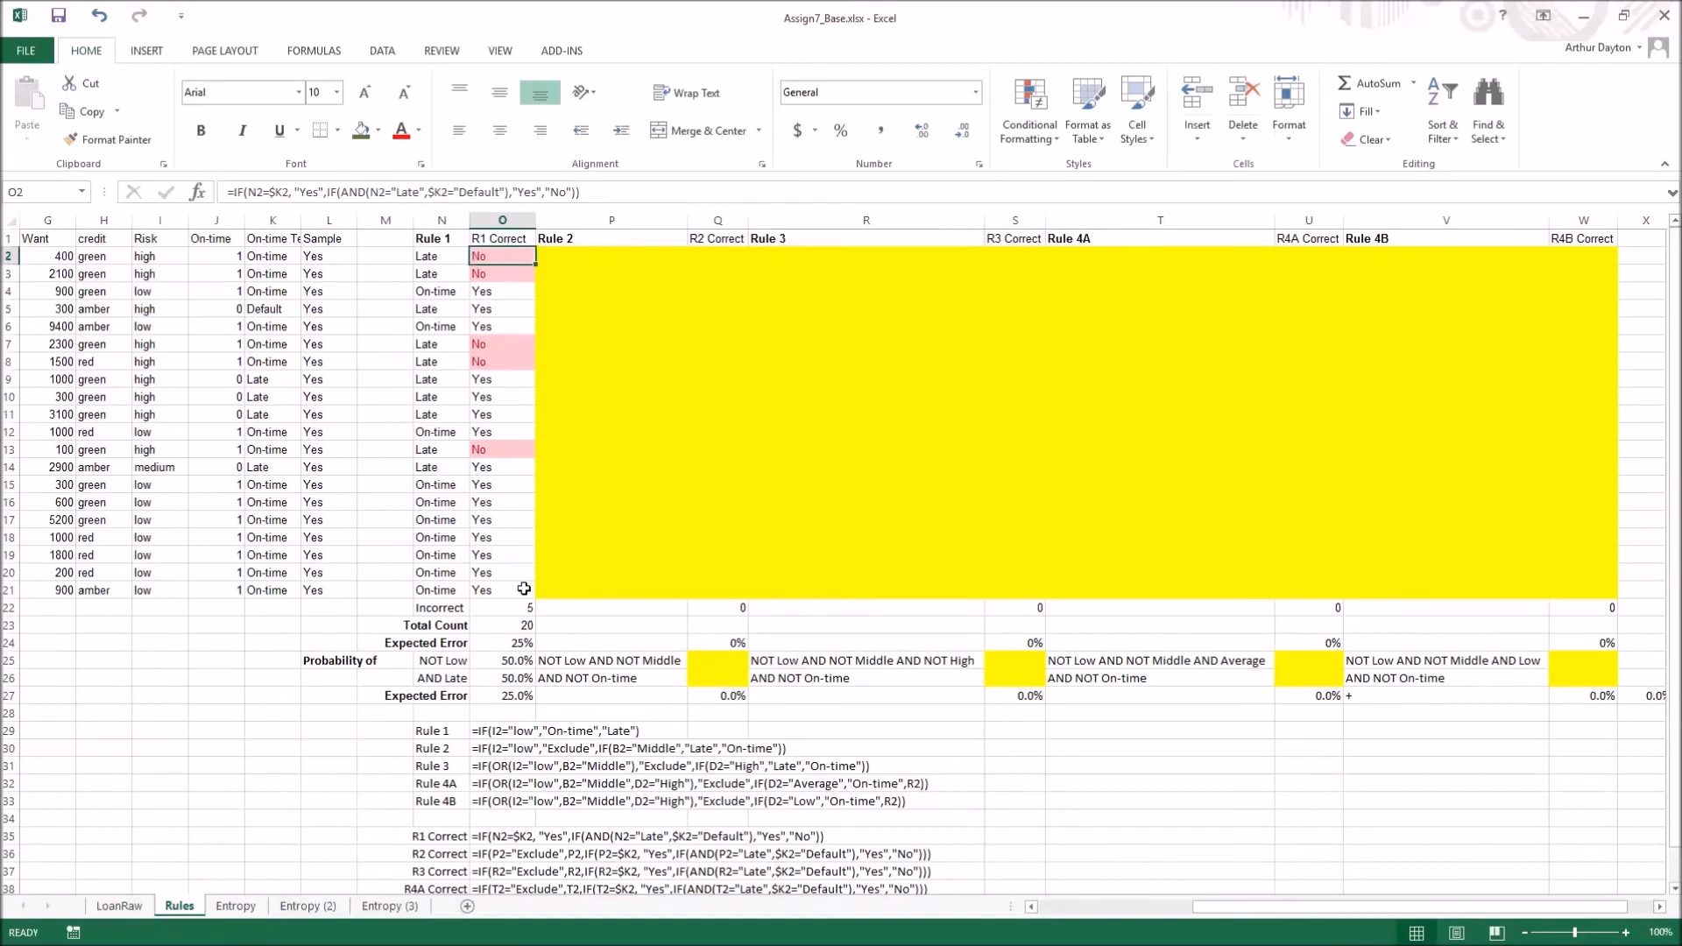
Inspect the Rule 1 Incorrect formula in O22 and the Total Count formula in O23
{"action": "left_click", "coordinate": [524, 608]}
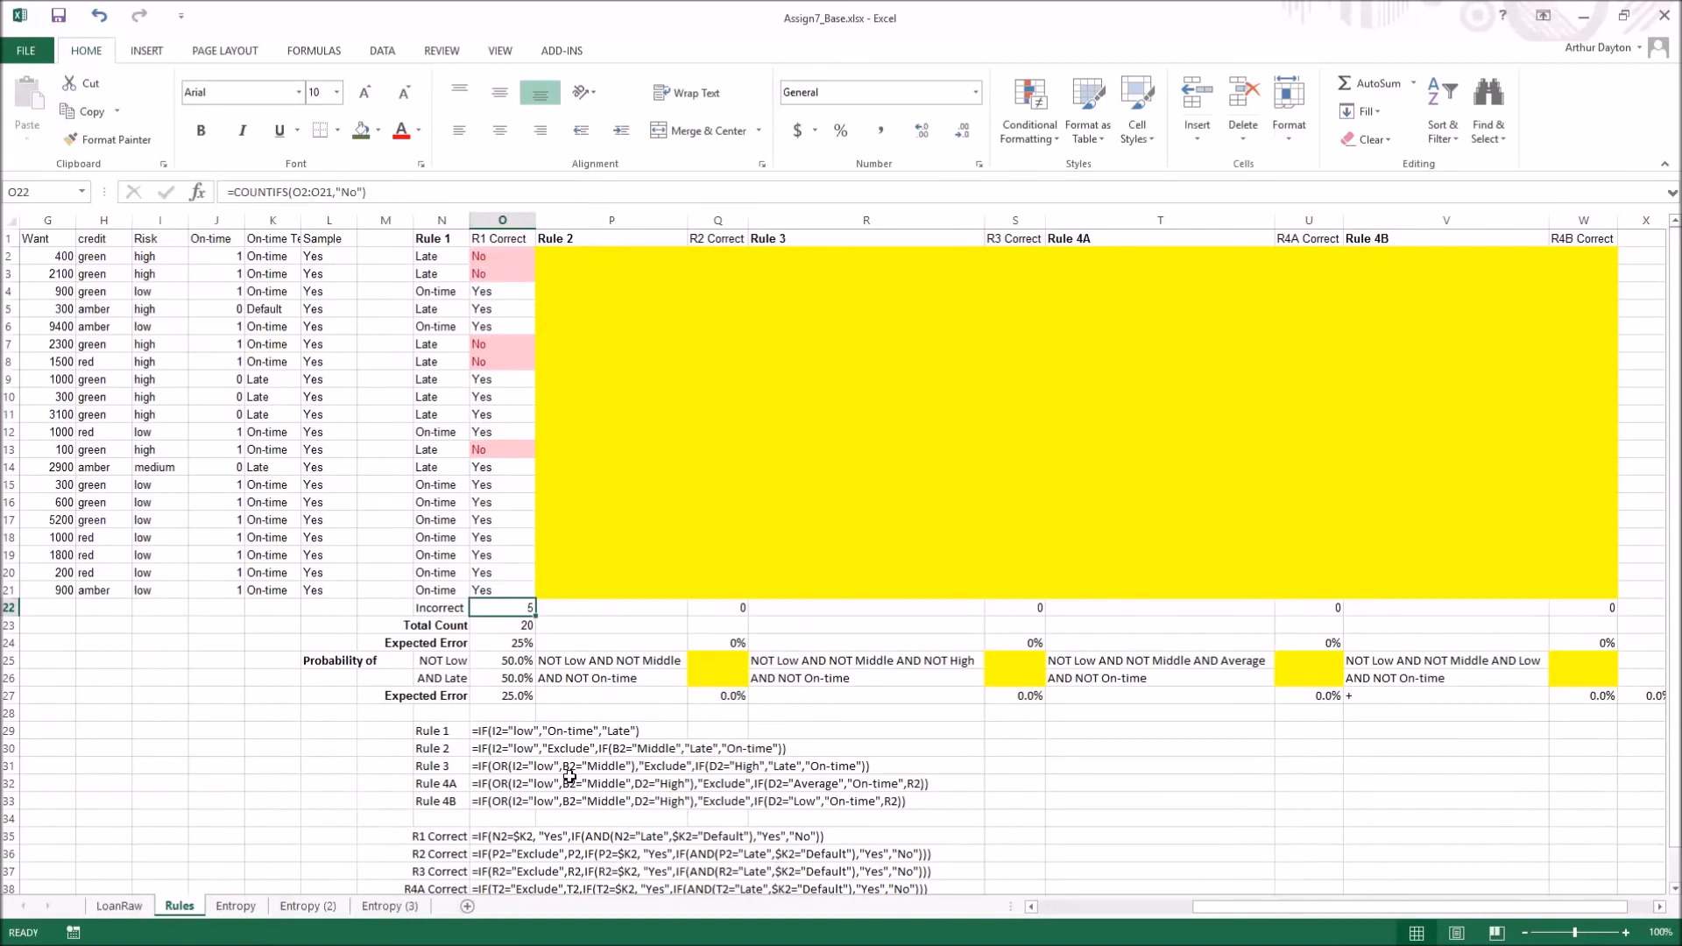
{"action": "left_click", "coordinate": [267, 192]}
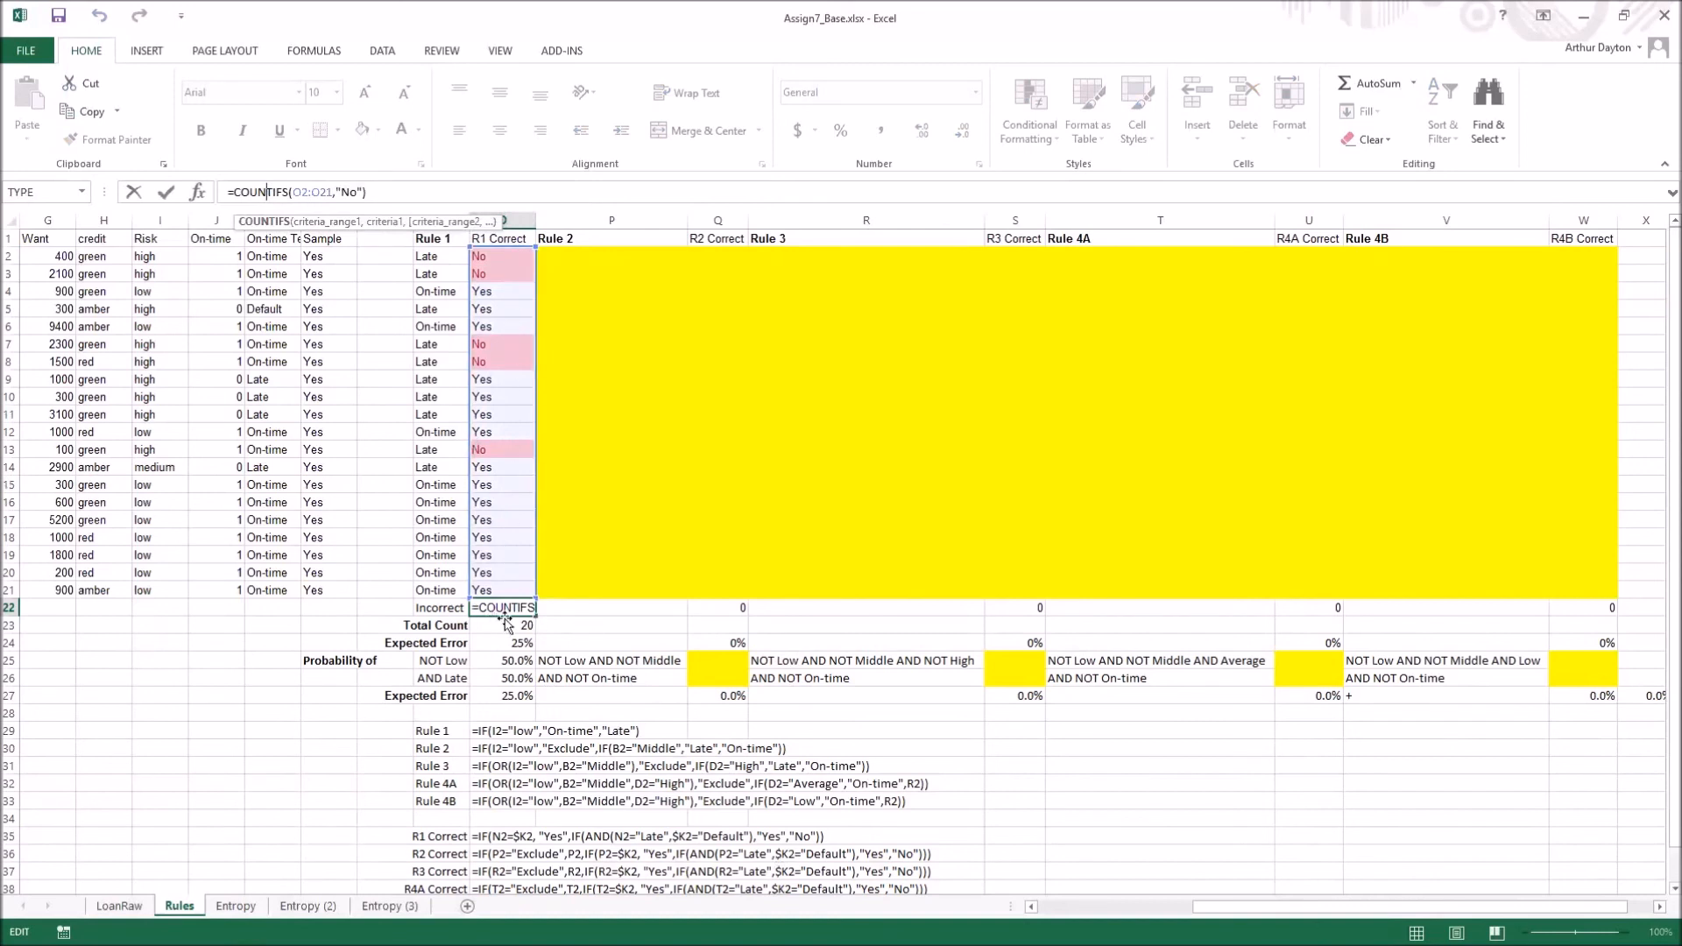
{"action": "key", "text": "Return"}
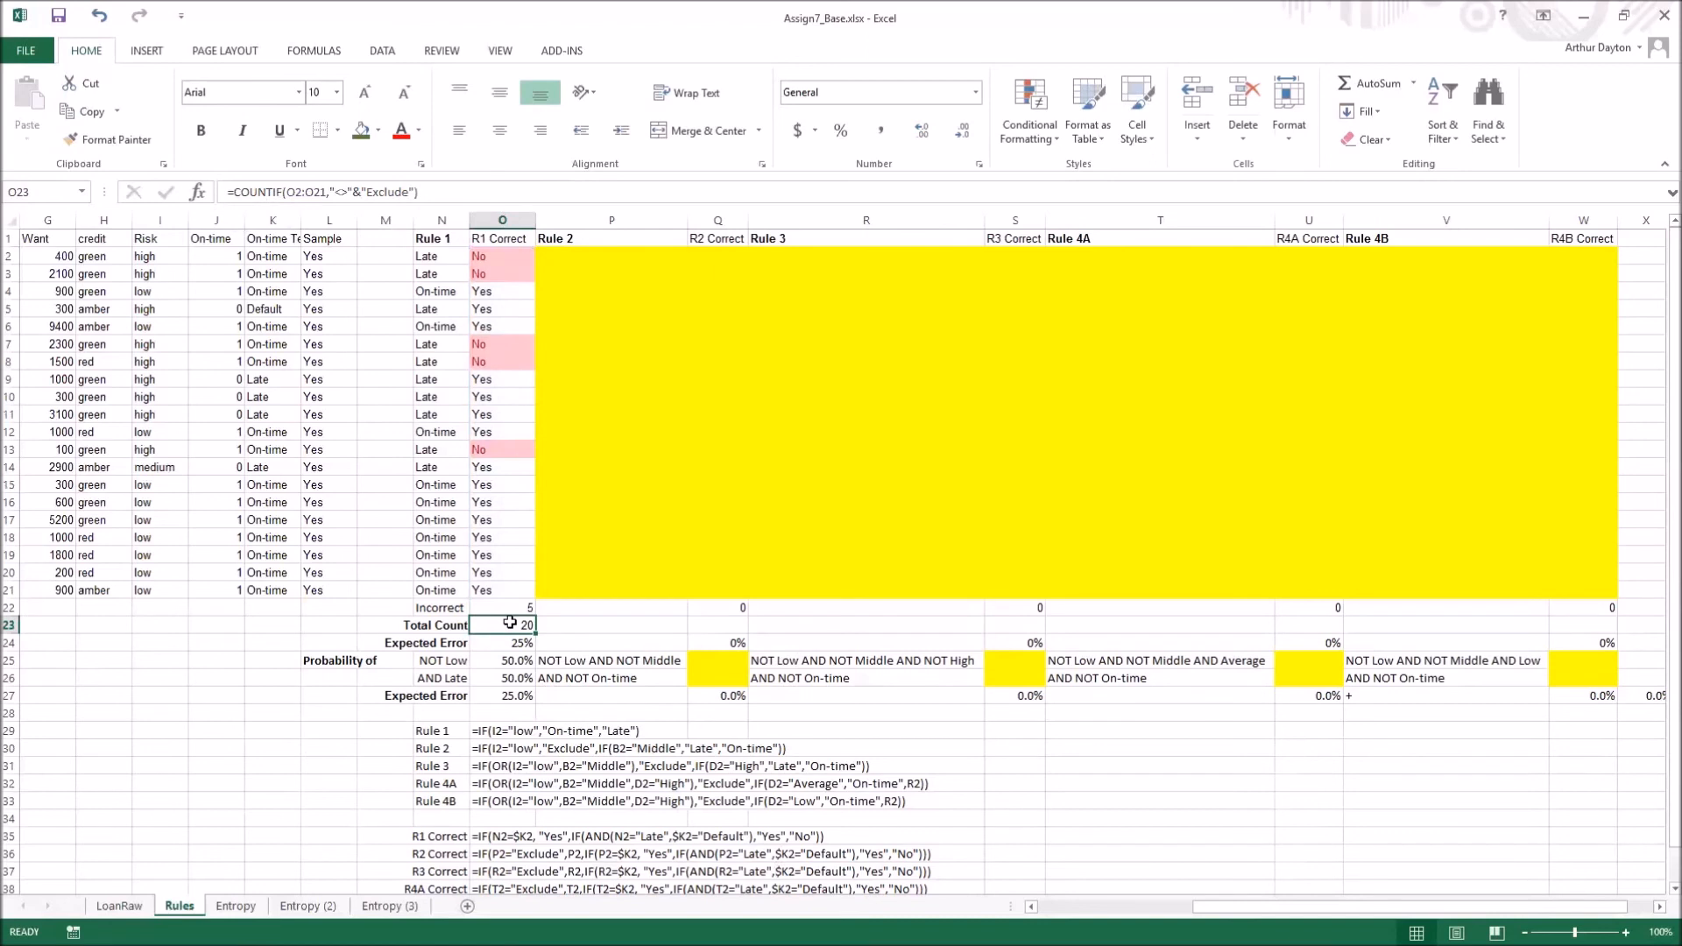
{"action": "key", "text": "Down"}
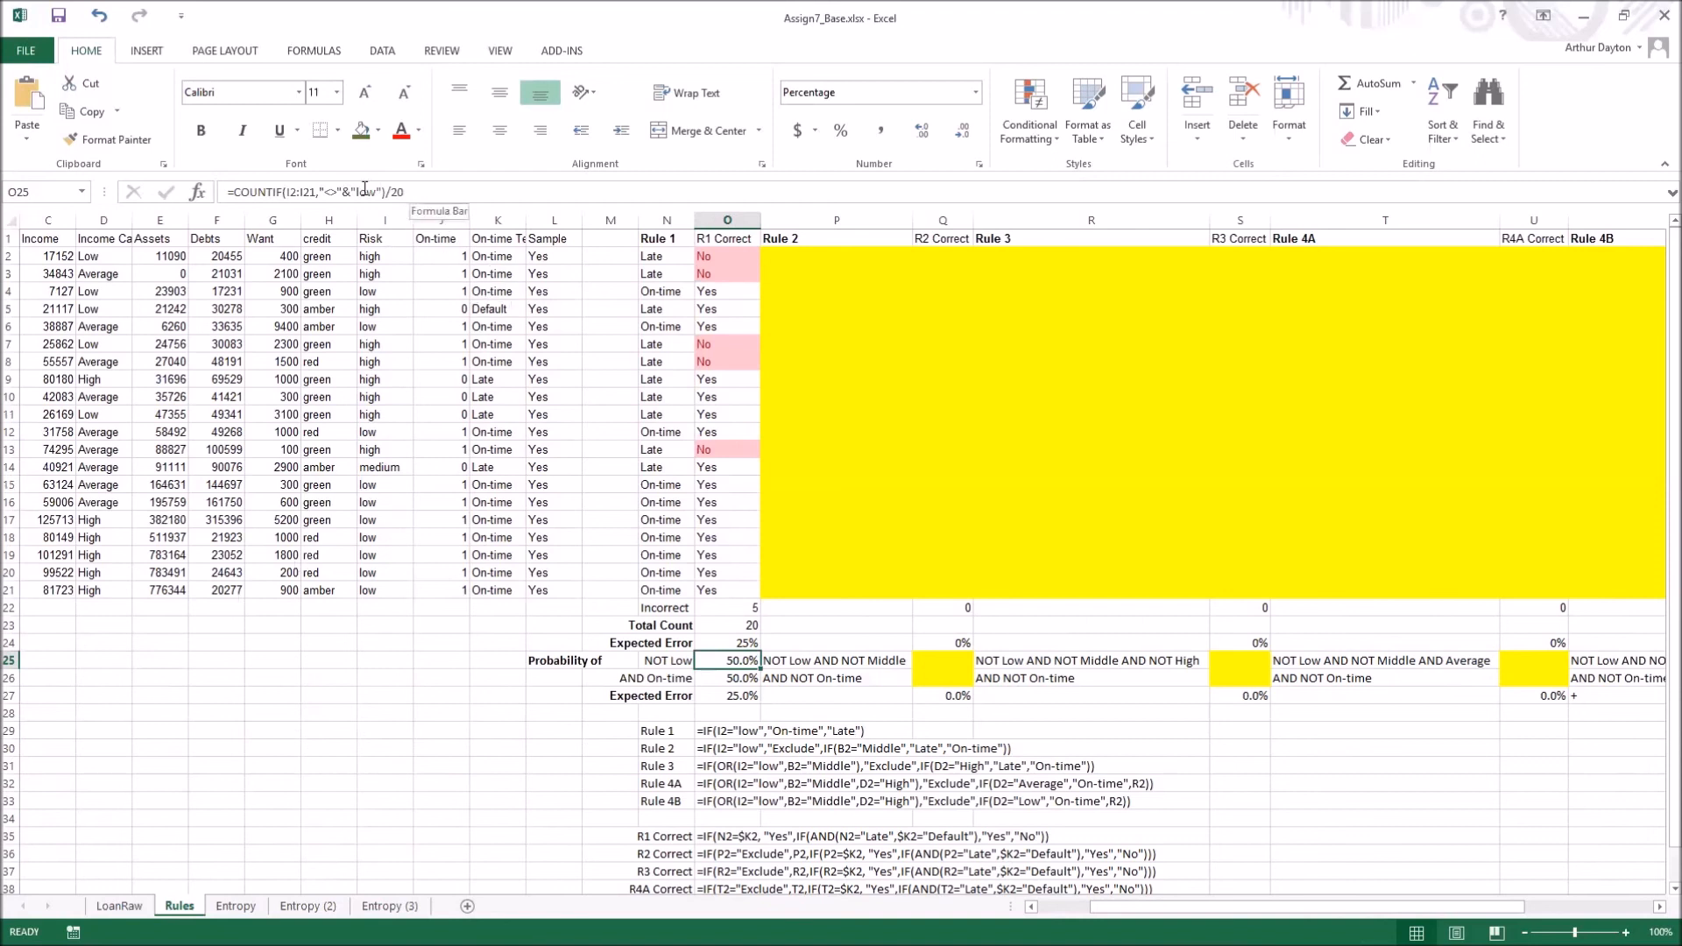
Inspect the Rule 1 probability formulas for NOT Low in O25 and AND On-time in O26, including their ranges and divisors
{"action": "left_click", "coordinate": [410, 188]}
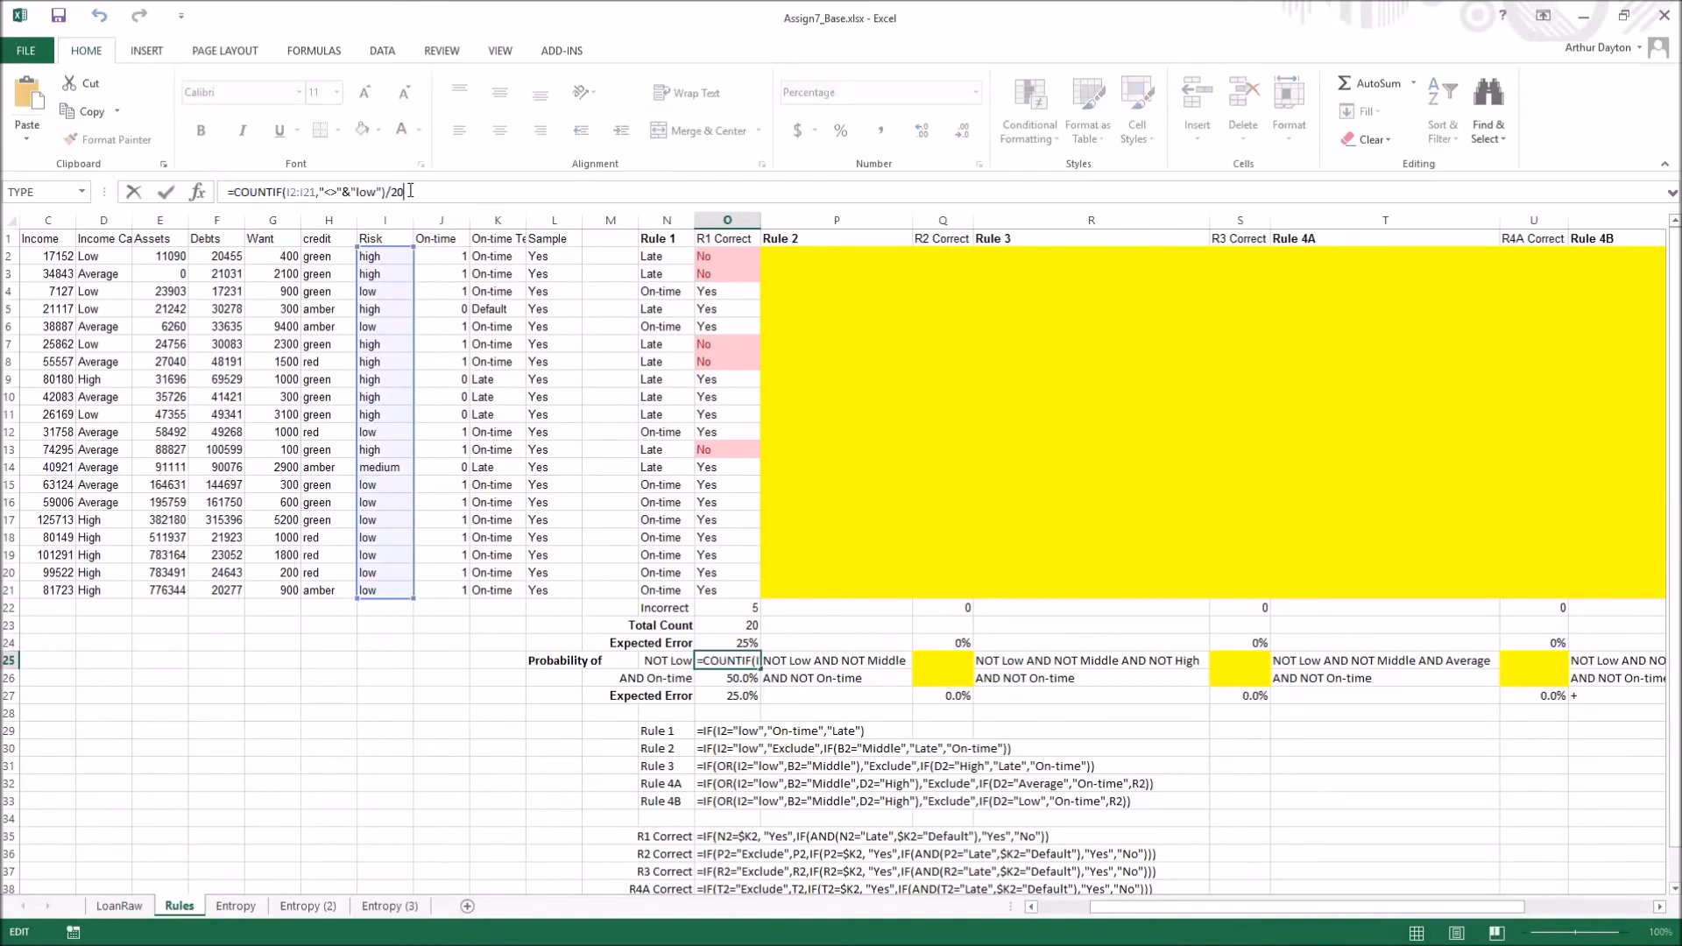
{"action": "left_click_drag", "start_coordinate": [291, 190], "coordinate": [378, 191]}
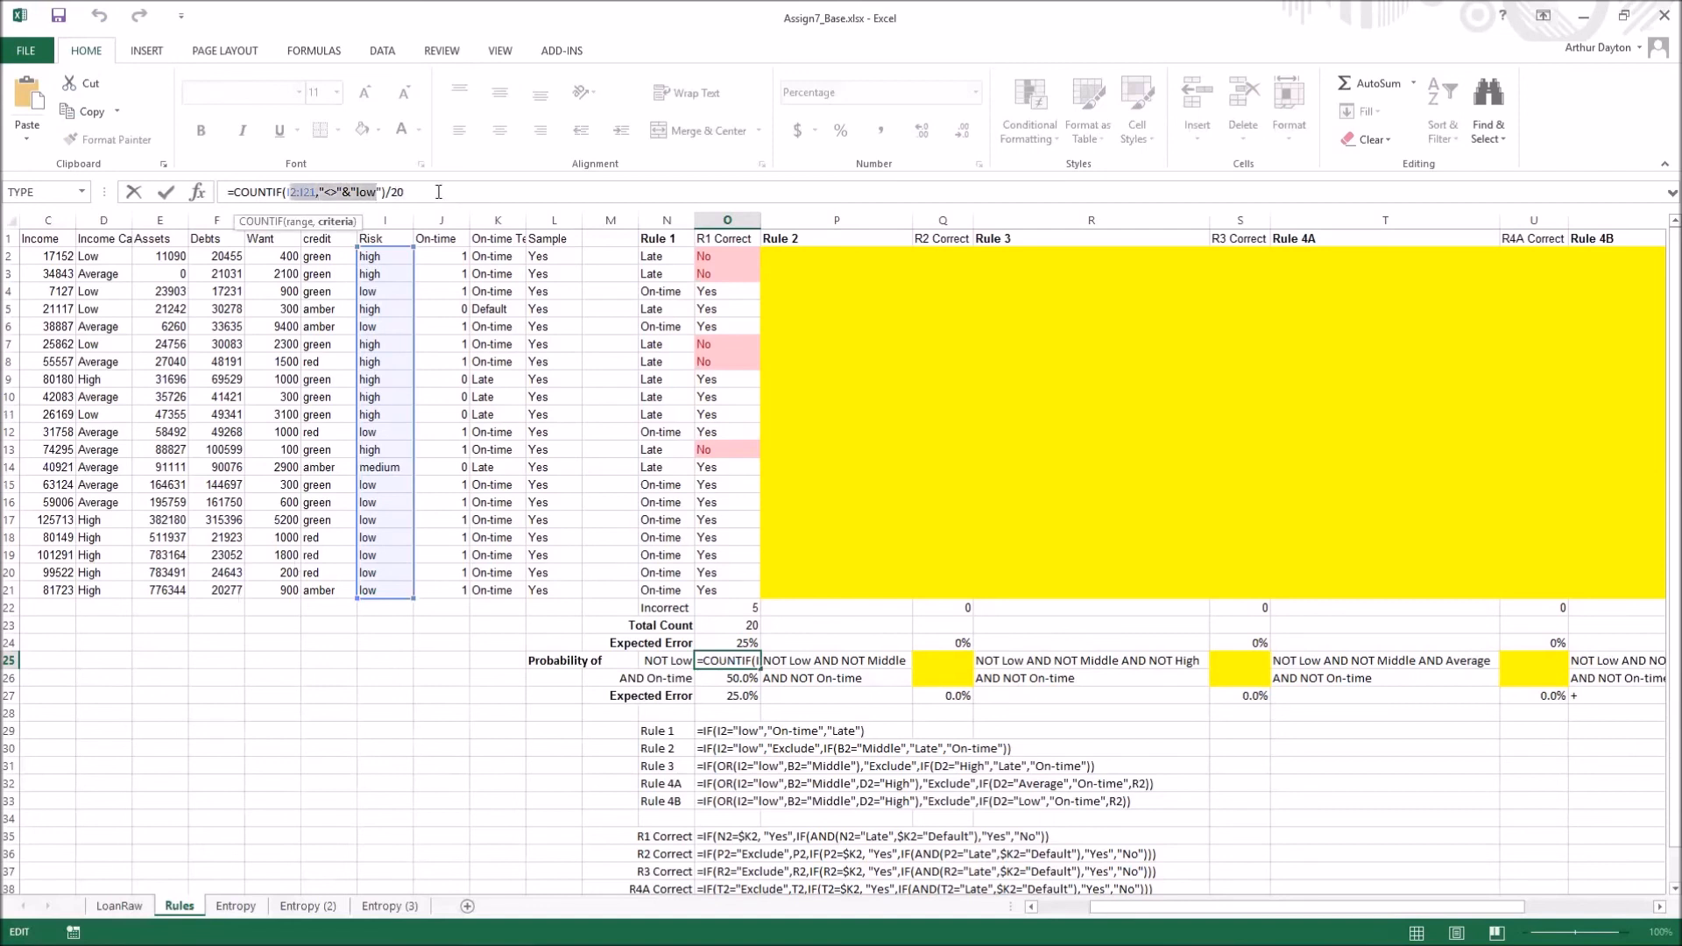
{"action": "key", "text": "Return"}
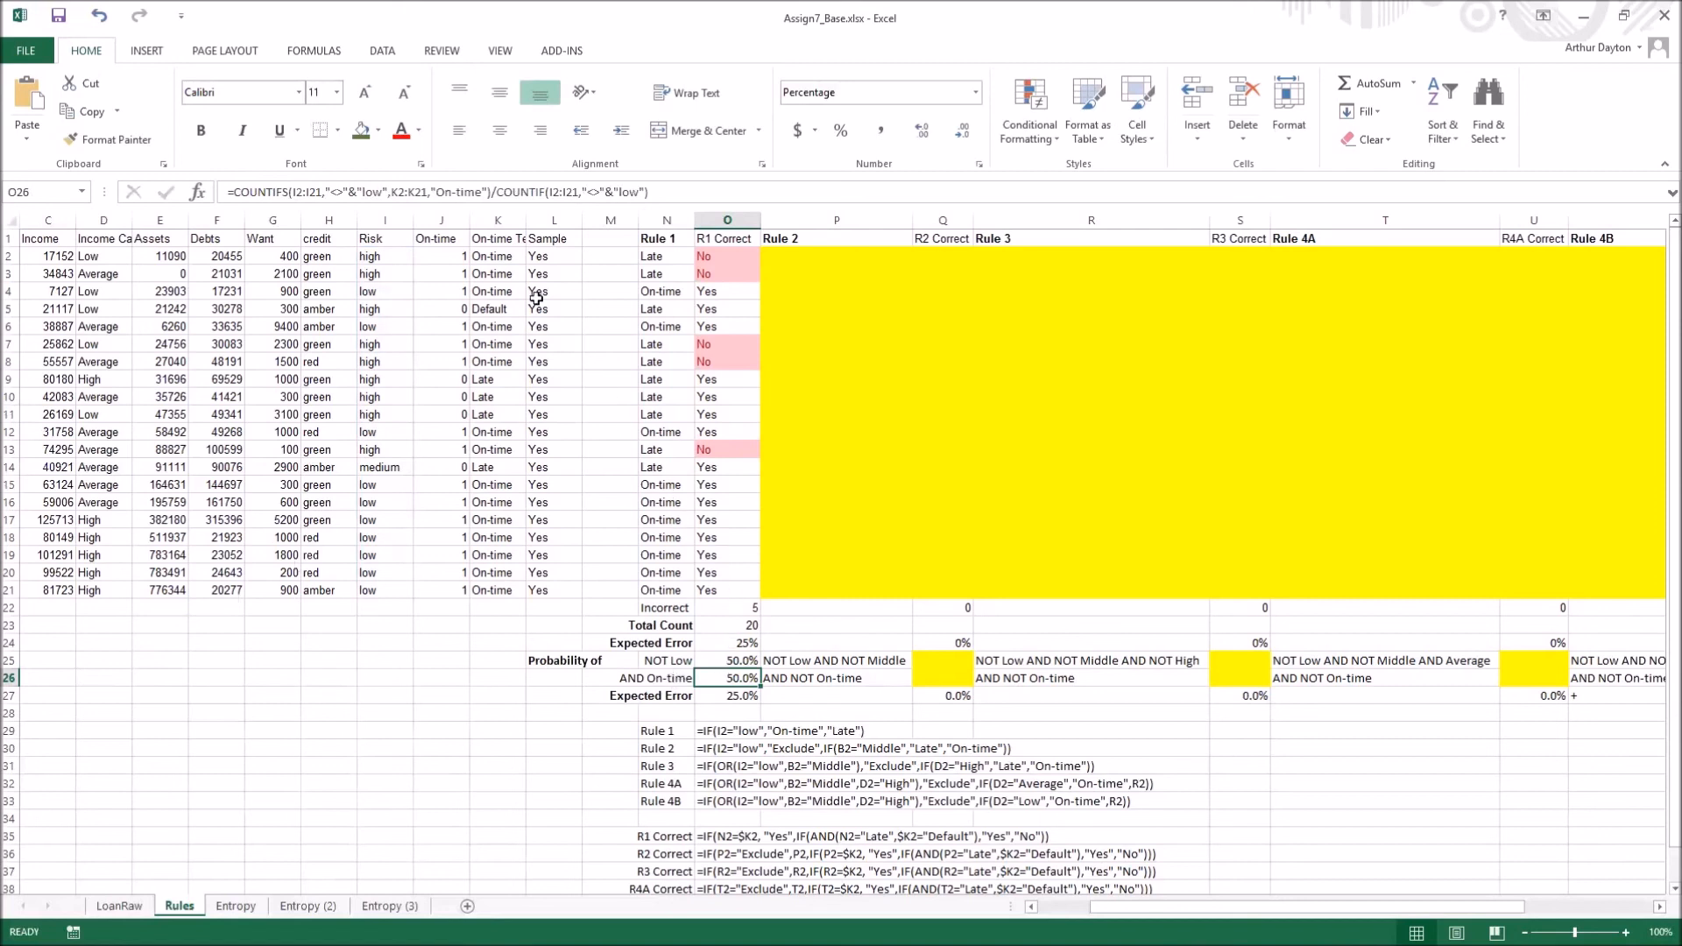
{"action": "left_click", "coordinate": [374, 192]}
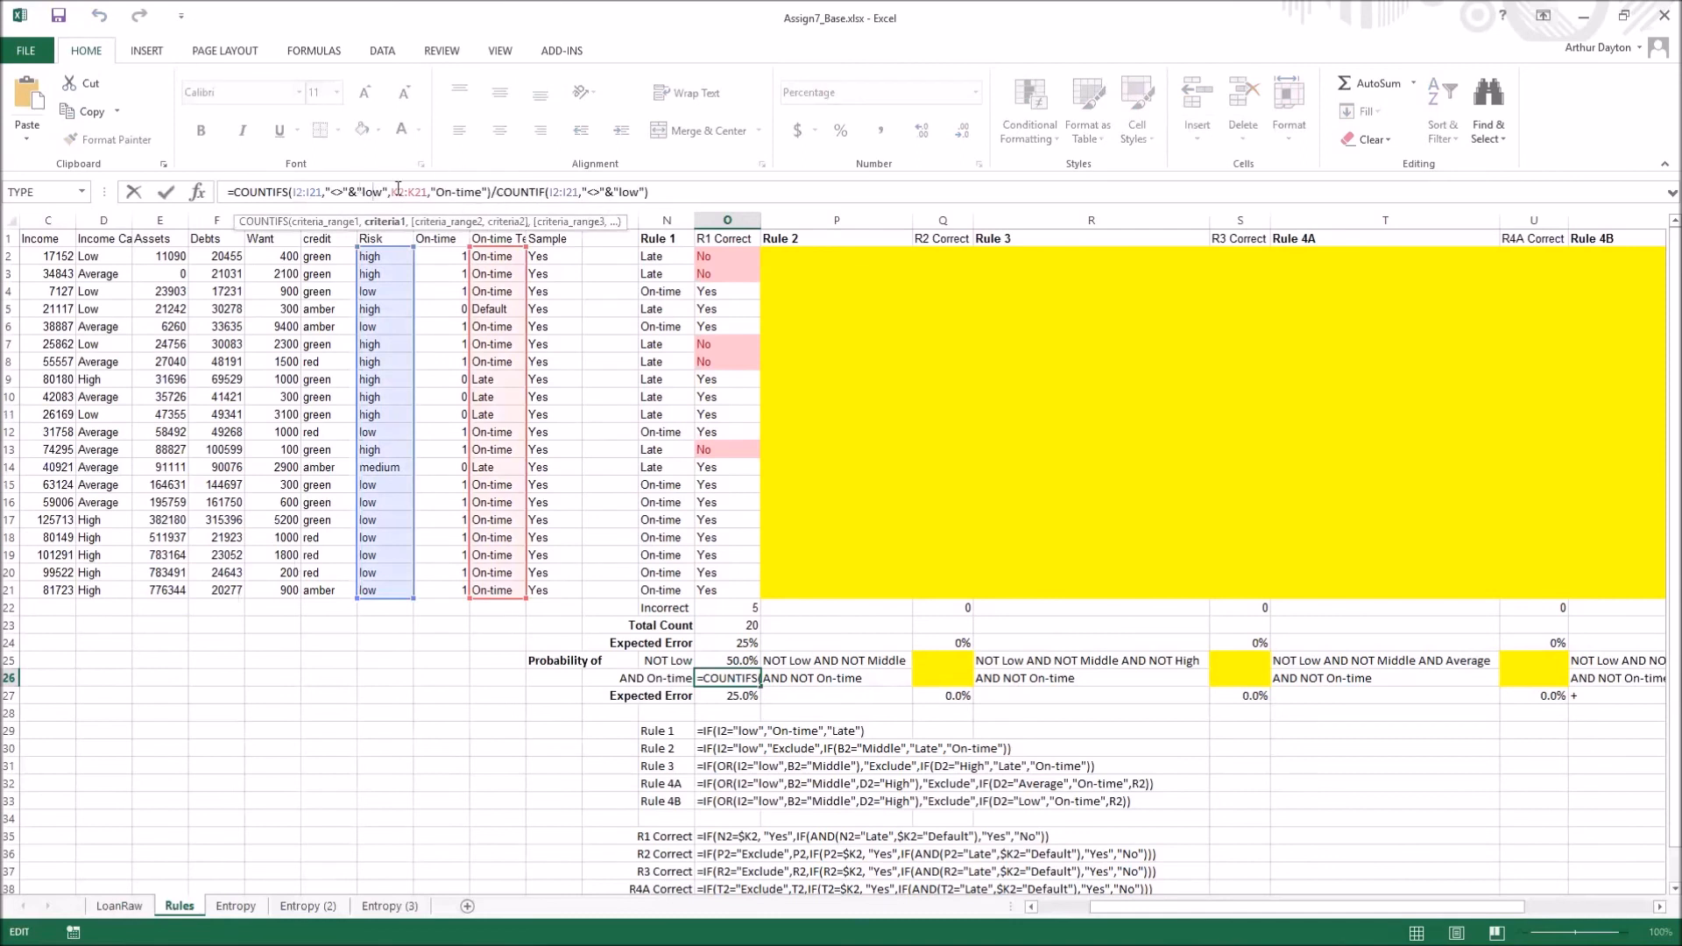
{"action": "left_click", "coordinate": [465, 191]}
{"action": "left_click_drag", "start_coordinate": [657, 192], "coordinate": [502, 194]}
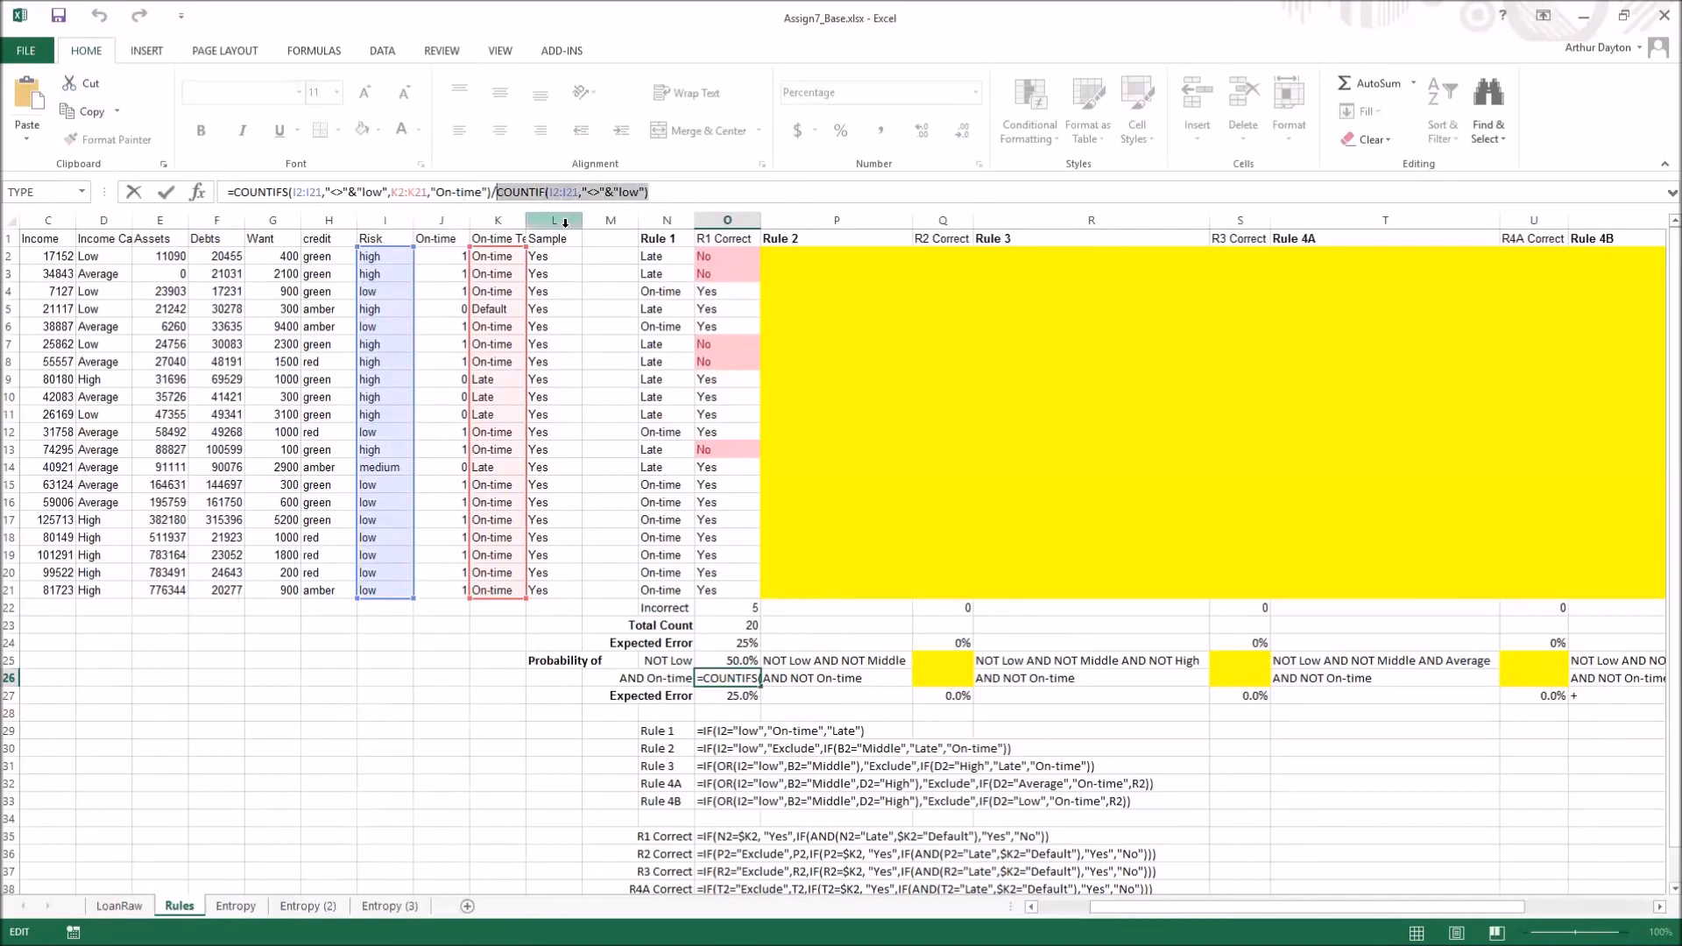
{"action": "key", "text": "Return"}
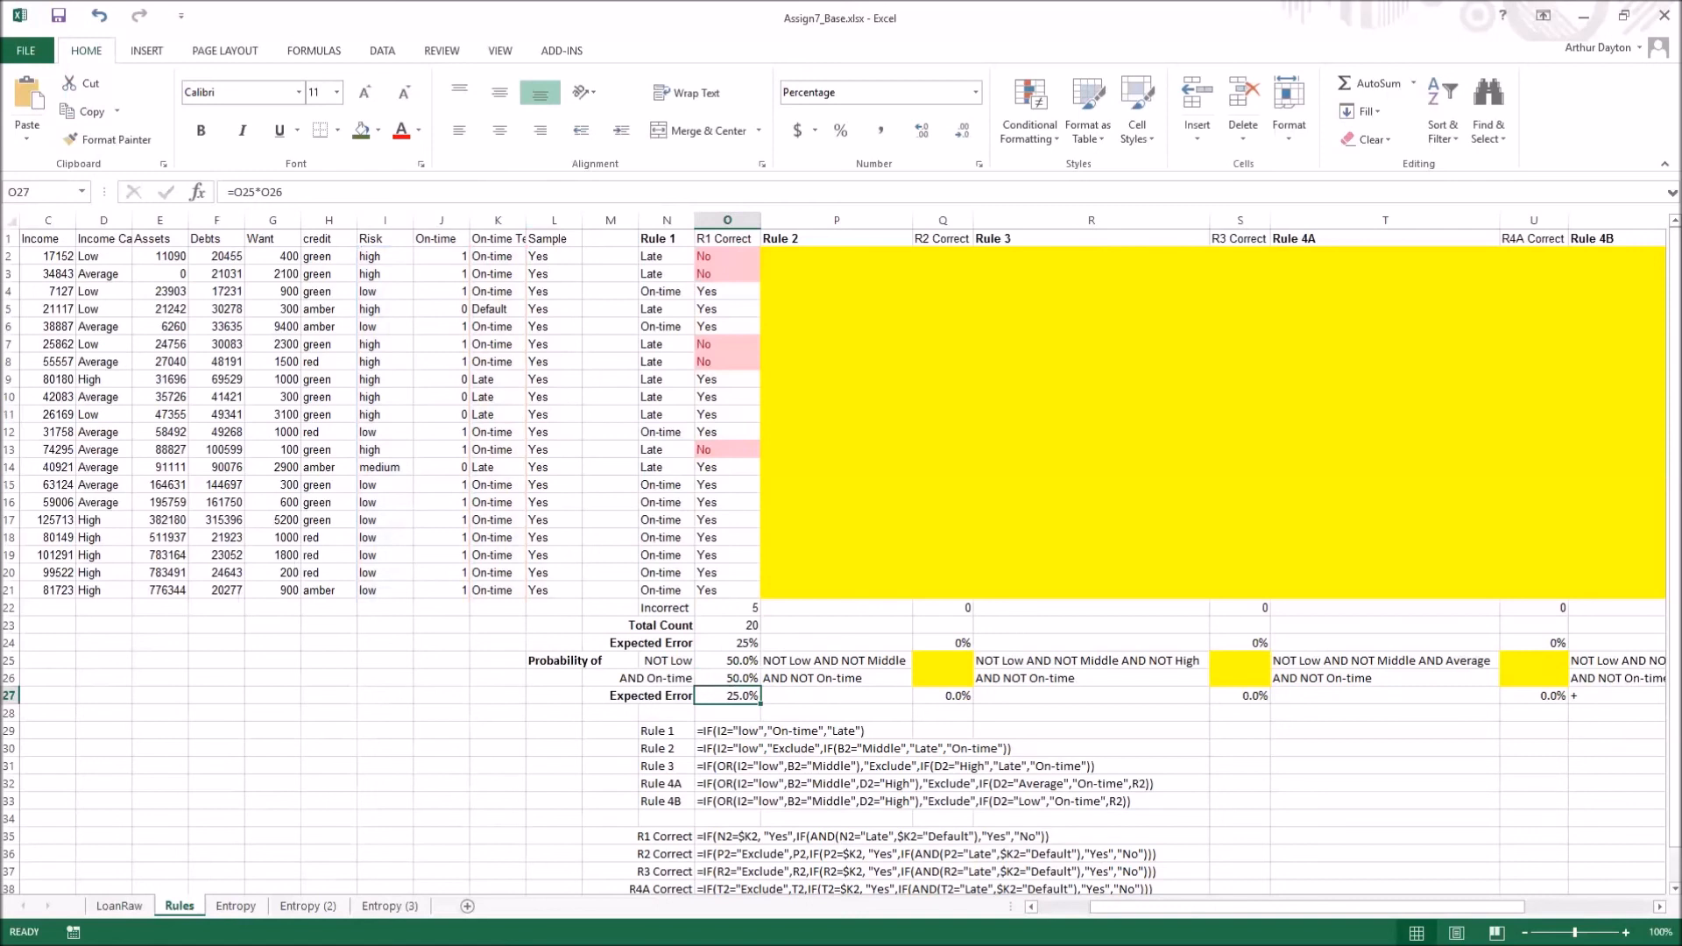
Check the Rule 1 Expected Error in O24 against the Incorrect and Total Count rows above it
{"action": "left_click", "coordinate": [749, 645]}
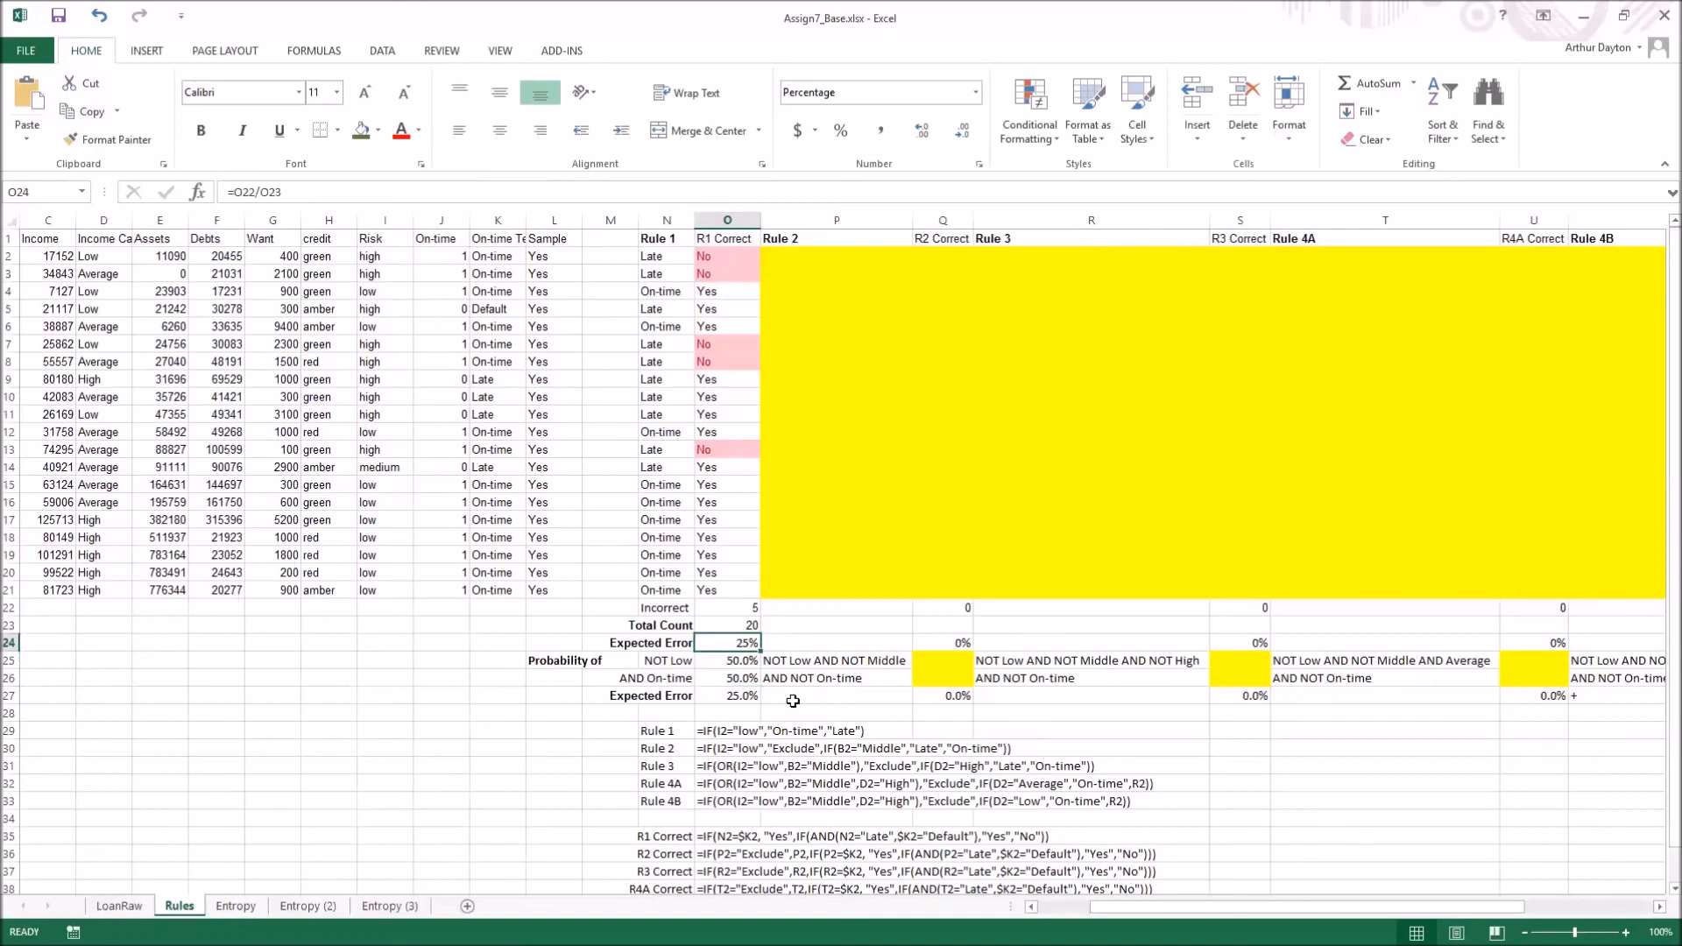
{"action": "left_click_drag", "start_coordinate": [652, 609], "coordinate": [743, 630]}
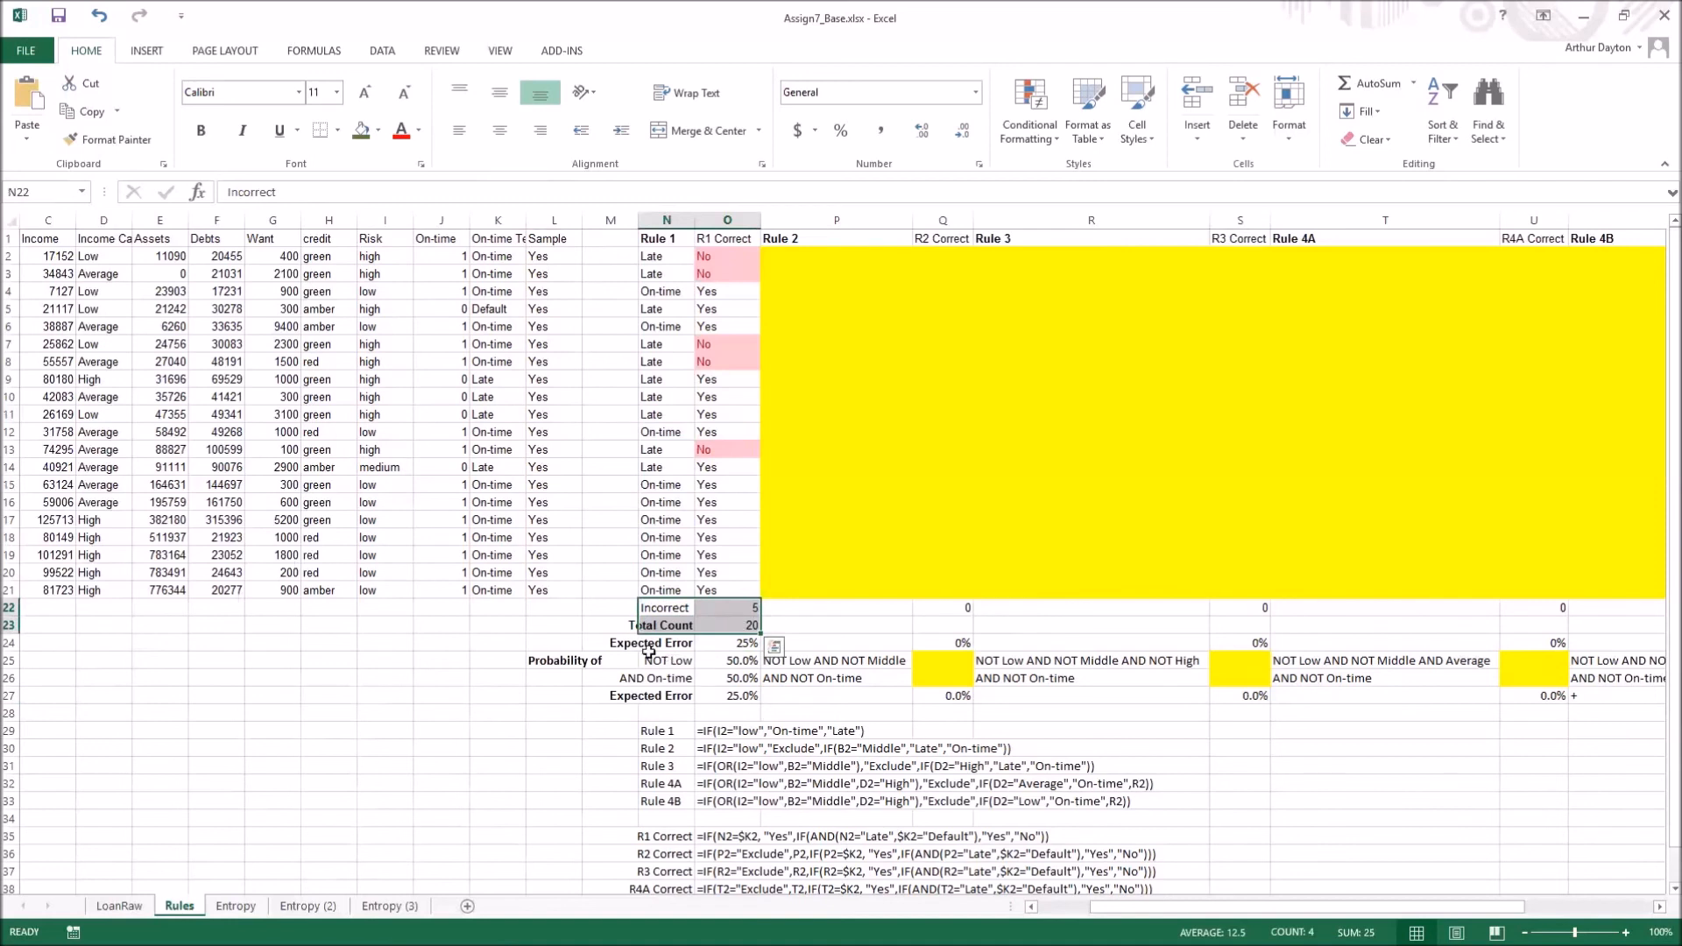
Review the Rule 1 probability block on Rules, and inspect the Young count formula in B5 of Entropy (2), including its A37 reference
{"action": "left_click_drag", "start_coordinate": [583, 662], "coordinate": [730, 696]}
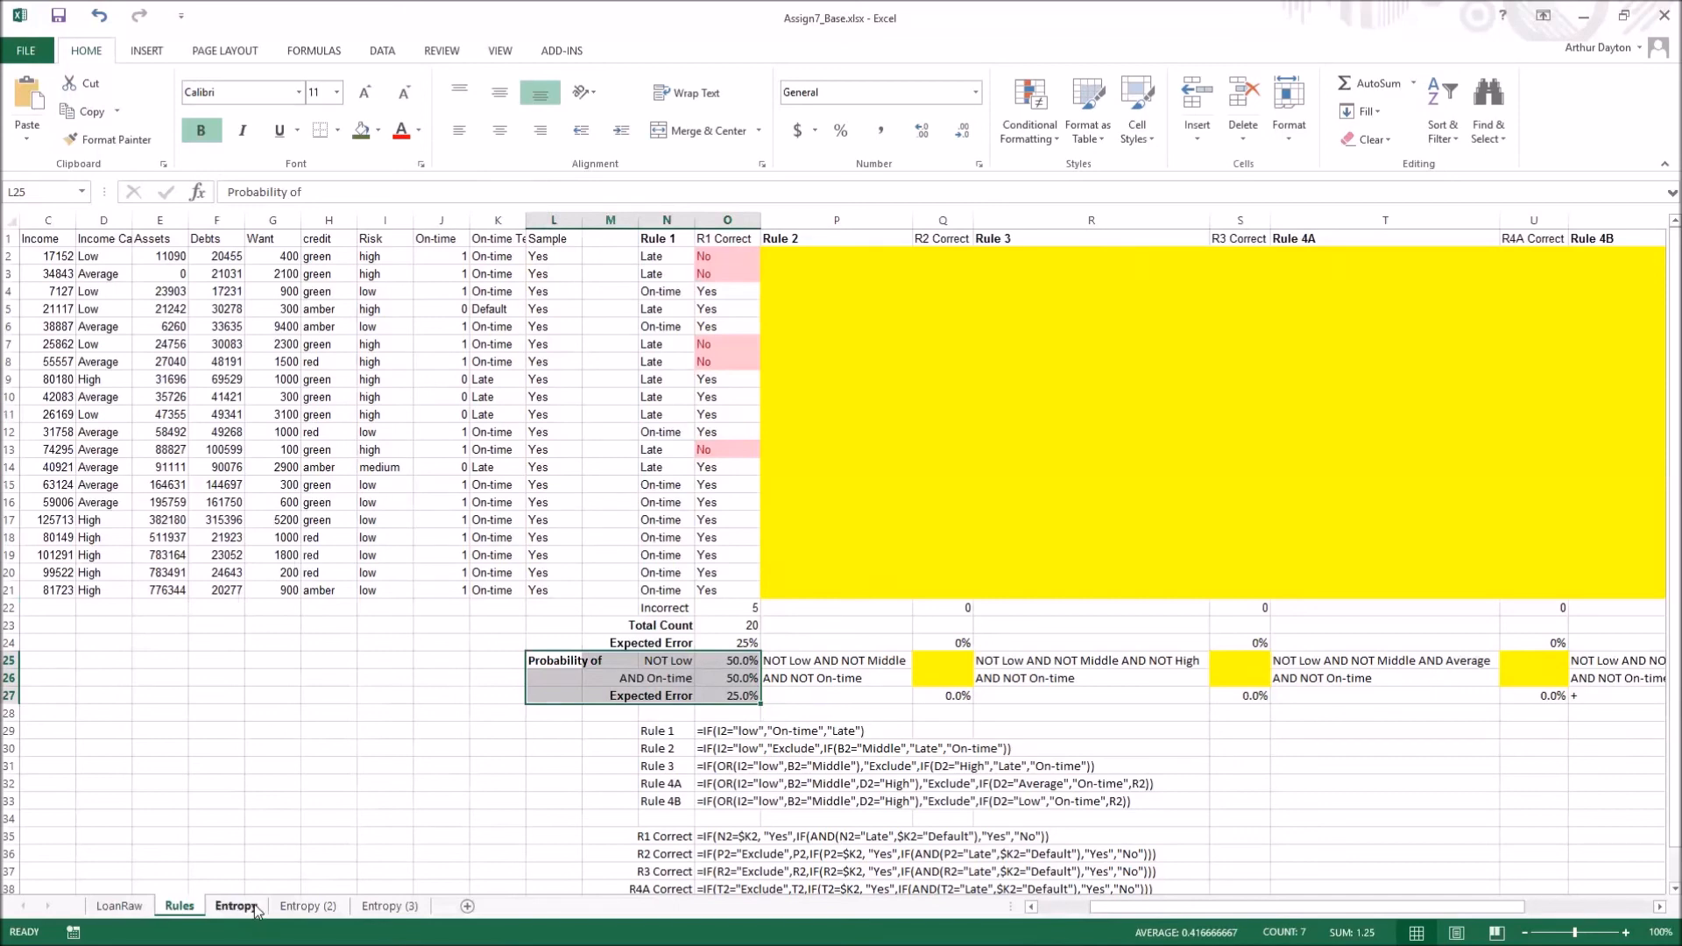
{"action": "left_click", "coordinate": [307, 905]}
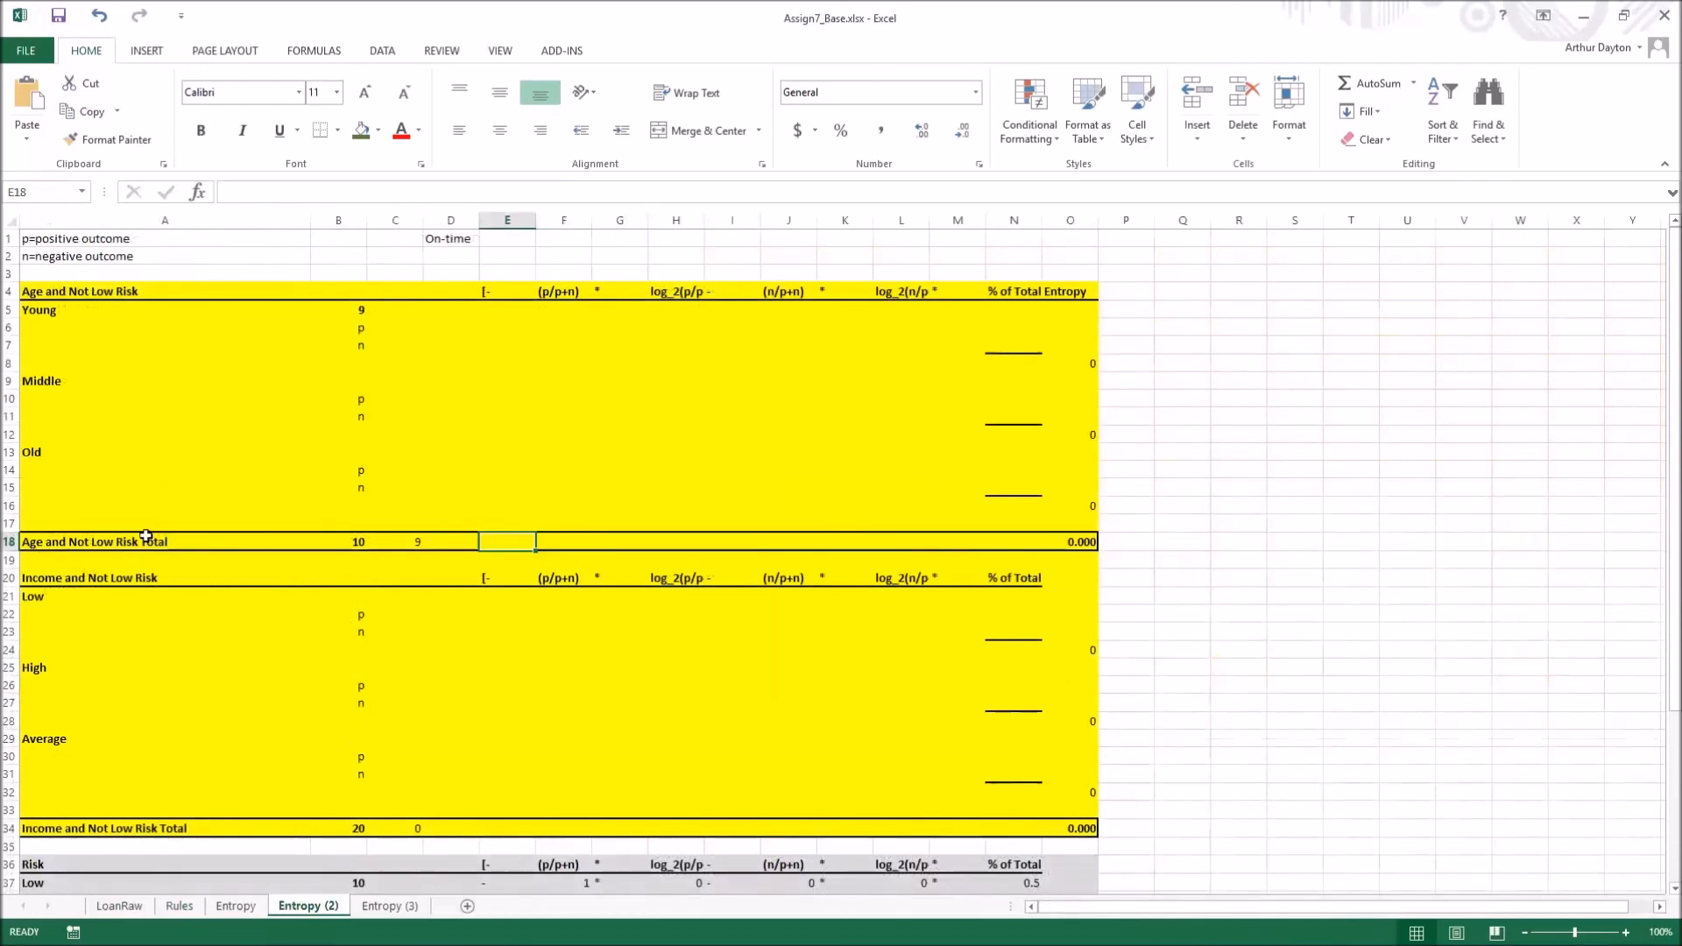
{"action": "left_click", "coordinate": [63, 293]}
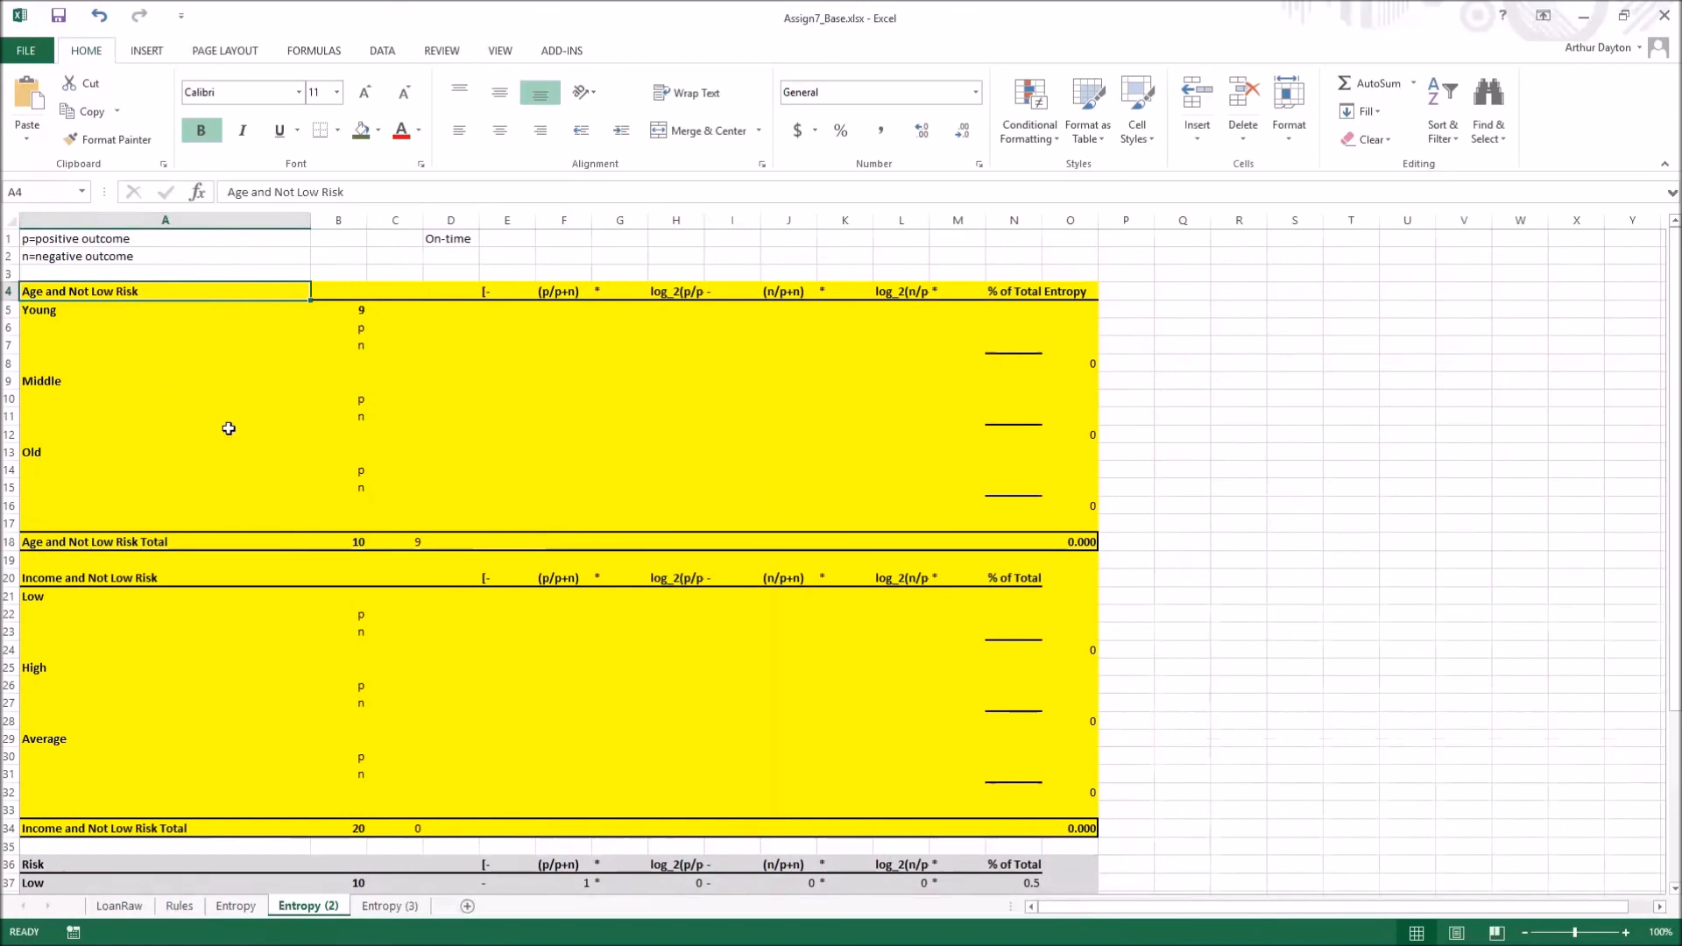
{"action": "left_click", "coordinate": [354, 313]}
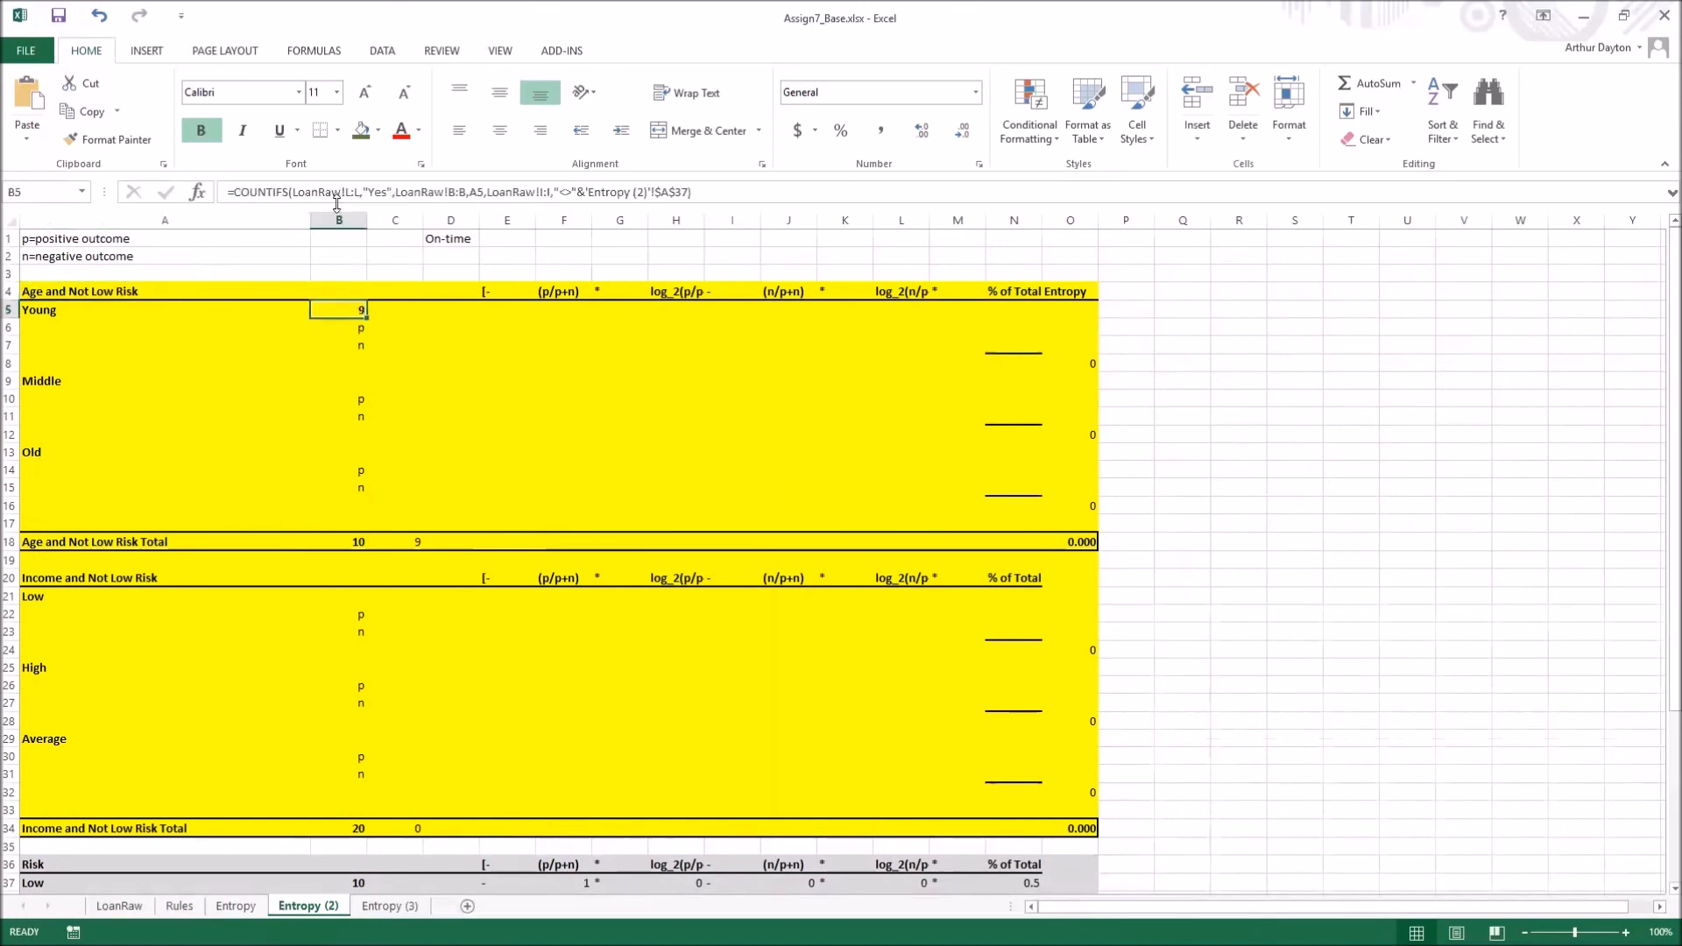
{"action": "left_click", "coordinate": [436, 188]}
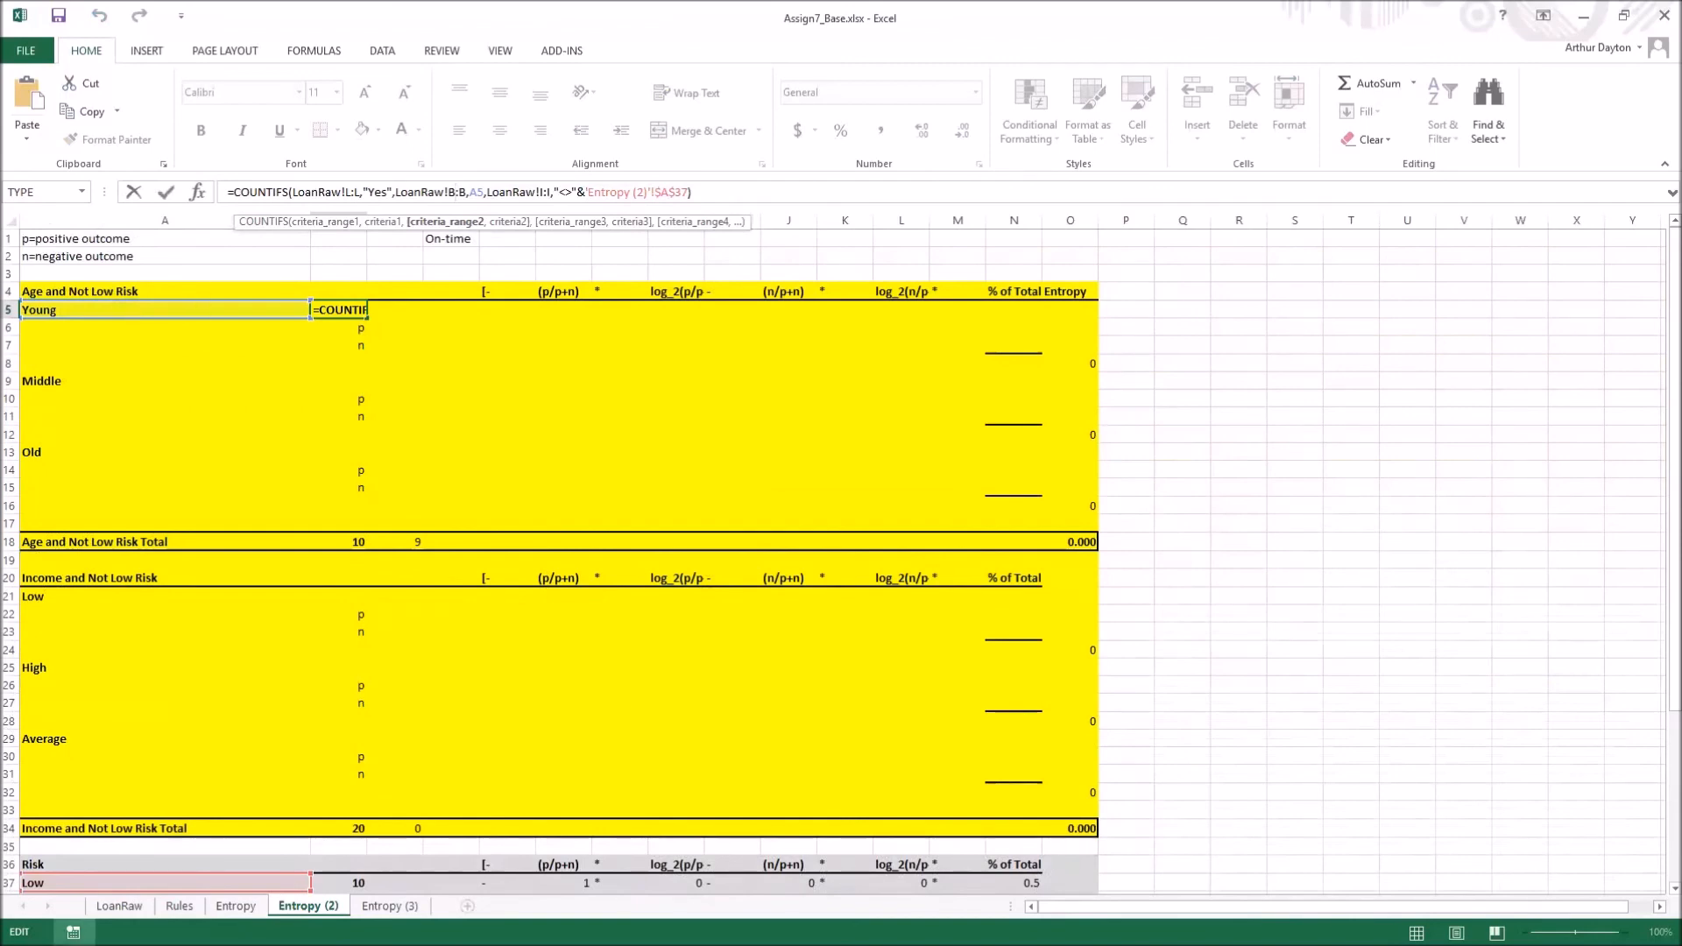
{"action": "left_click", "coordinate": [86, 882]}
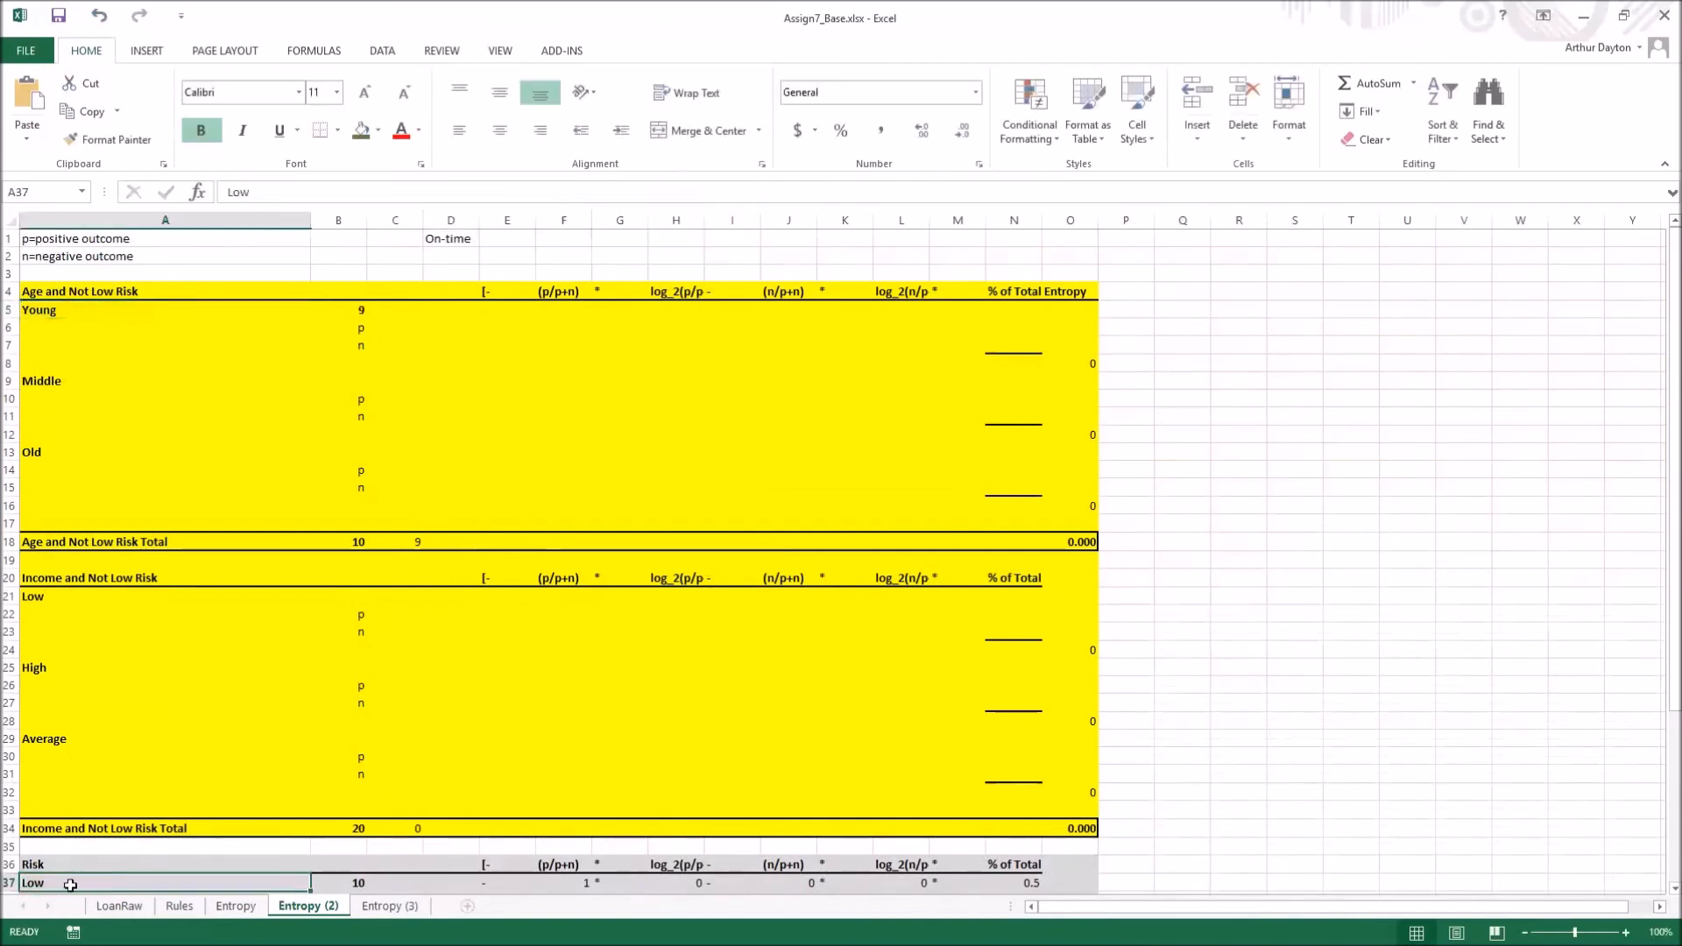
{"action": "left_click", "coordinate": [357, 309]}
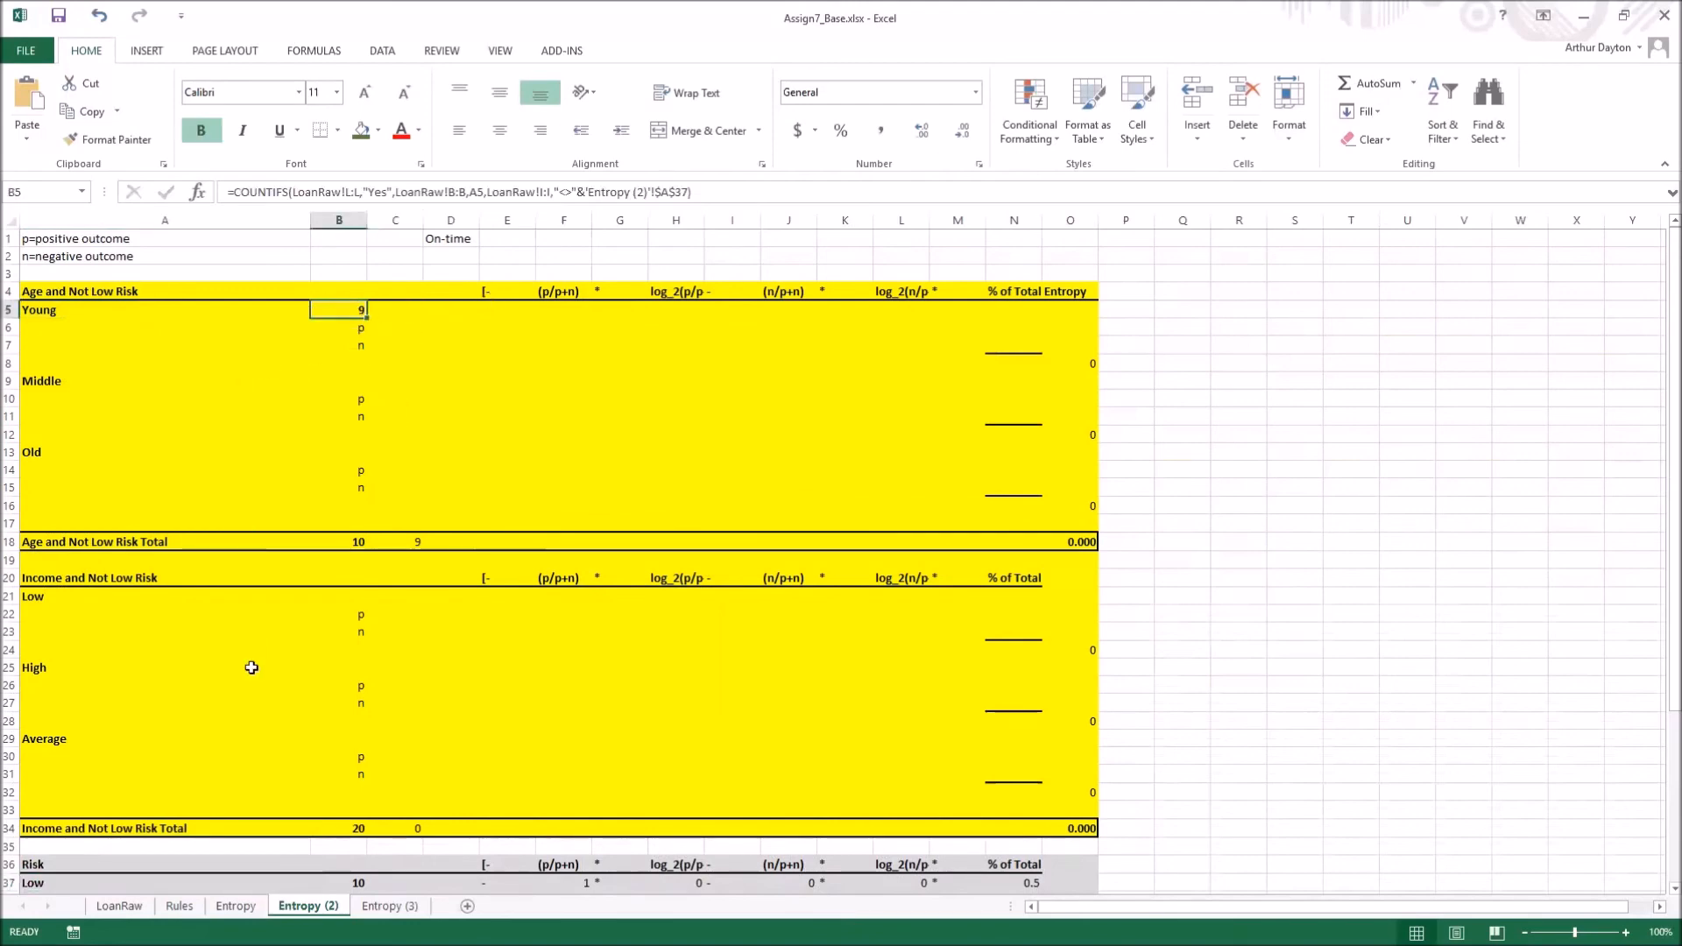
Copy the Age calculations in C5:O18 of the Entropy sheet into the Age and Not Low Risk section of Entropy (2), starting at C5
{"action": "left_click", "coordinate": [251, 910]}
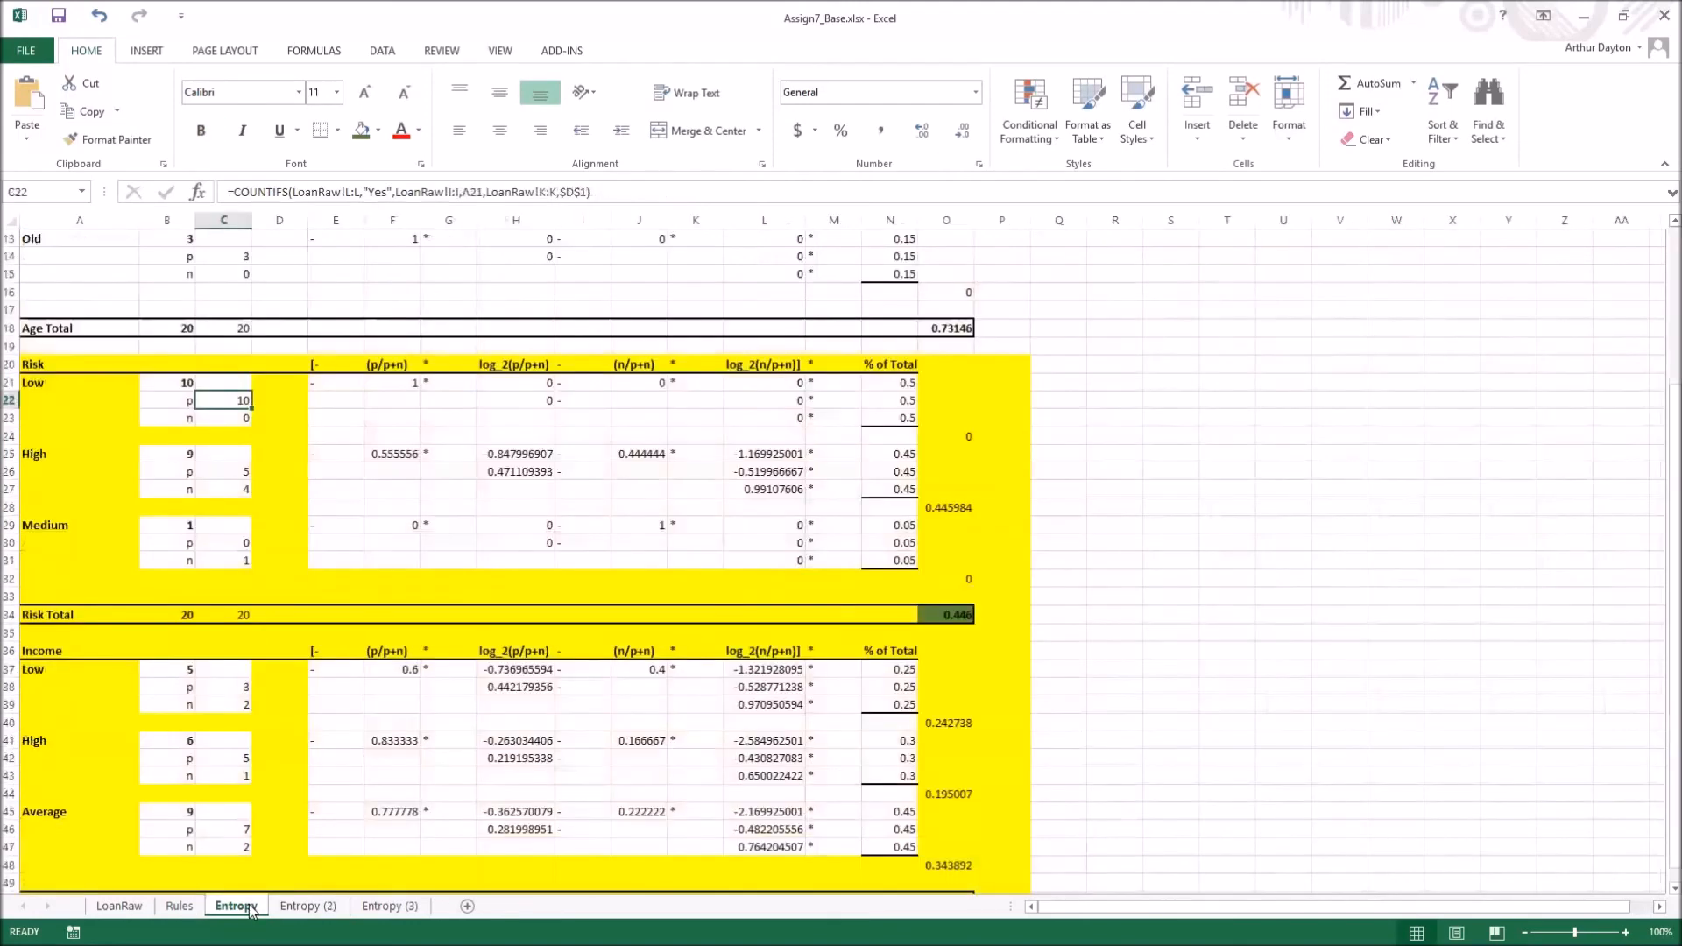
{"action": "scroll", "coordinate": [337, 837], "scroll_direction": "up", "scroll_amount": 4}
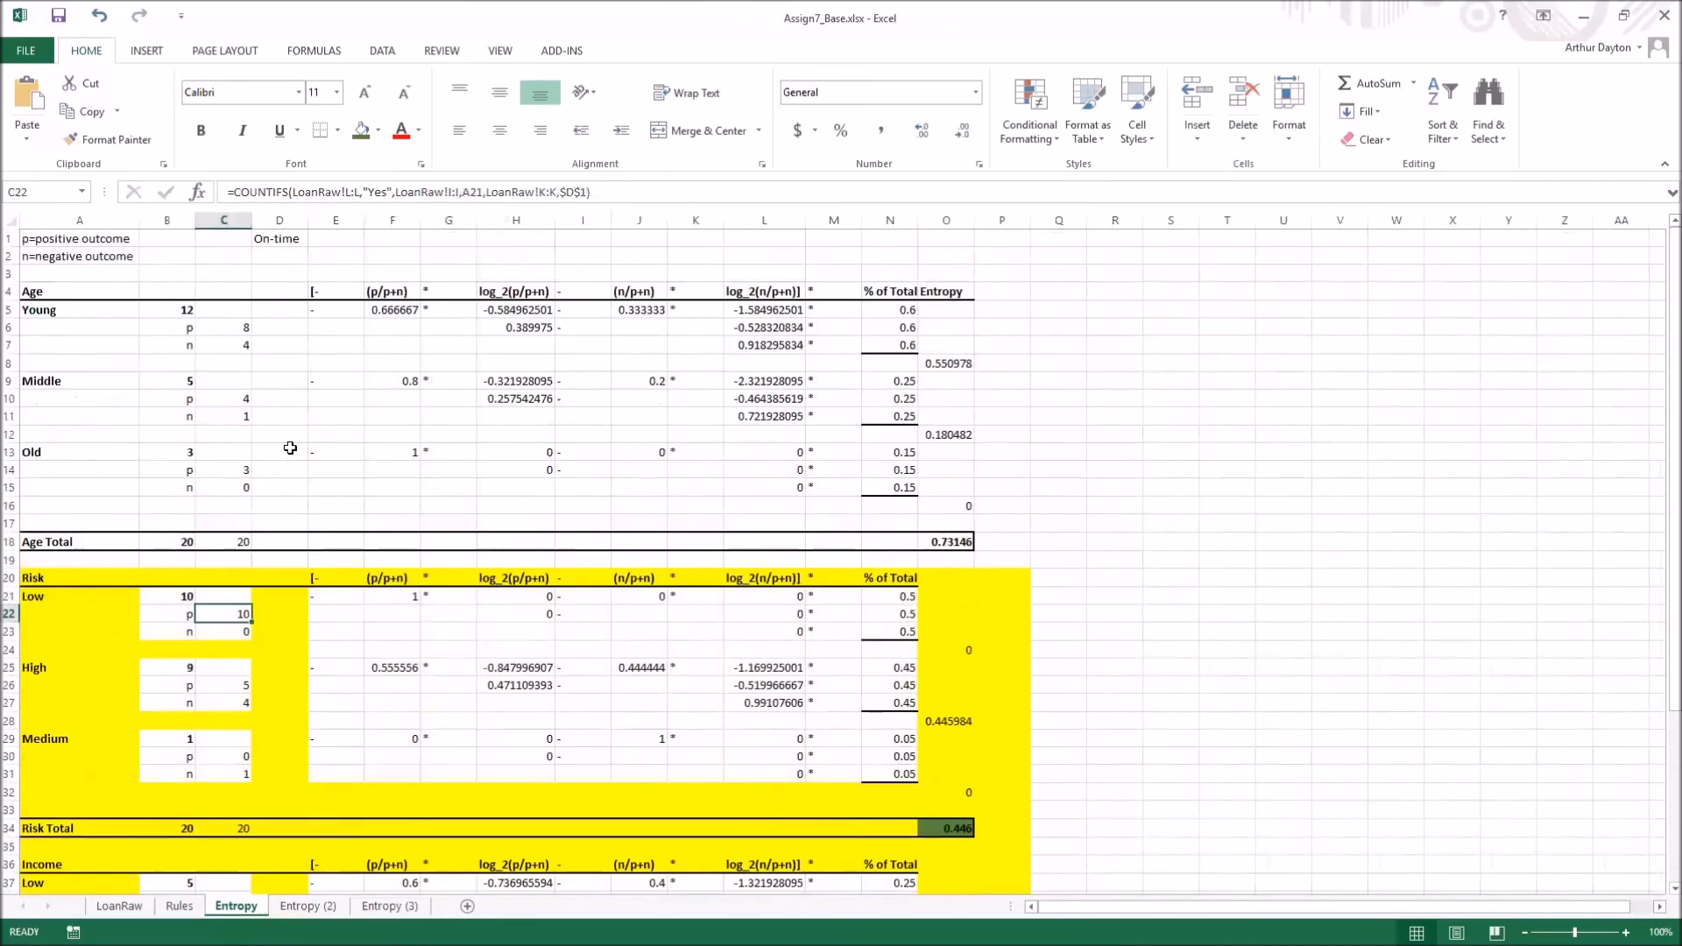
{"action": "mouse_move", "coordinate": [239, 307]}
{"action": "left_mouse_down"}
{"action": "mouse_move", "coordinate": [341, 375]}
{"action": "mouse_move", "coordinate": [721, 491]}
{"action": "mouse_move", "coordinate": [984, 546]}
{"action": "left_mouse_up"}
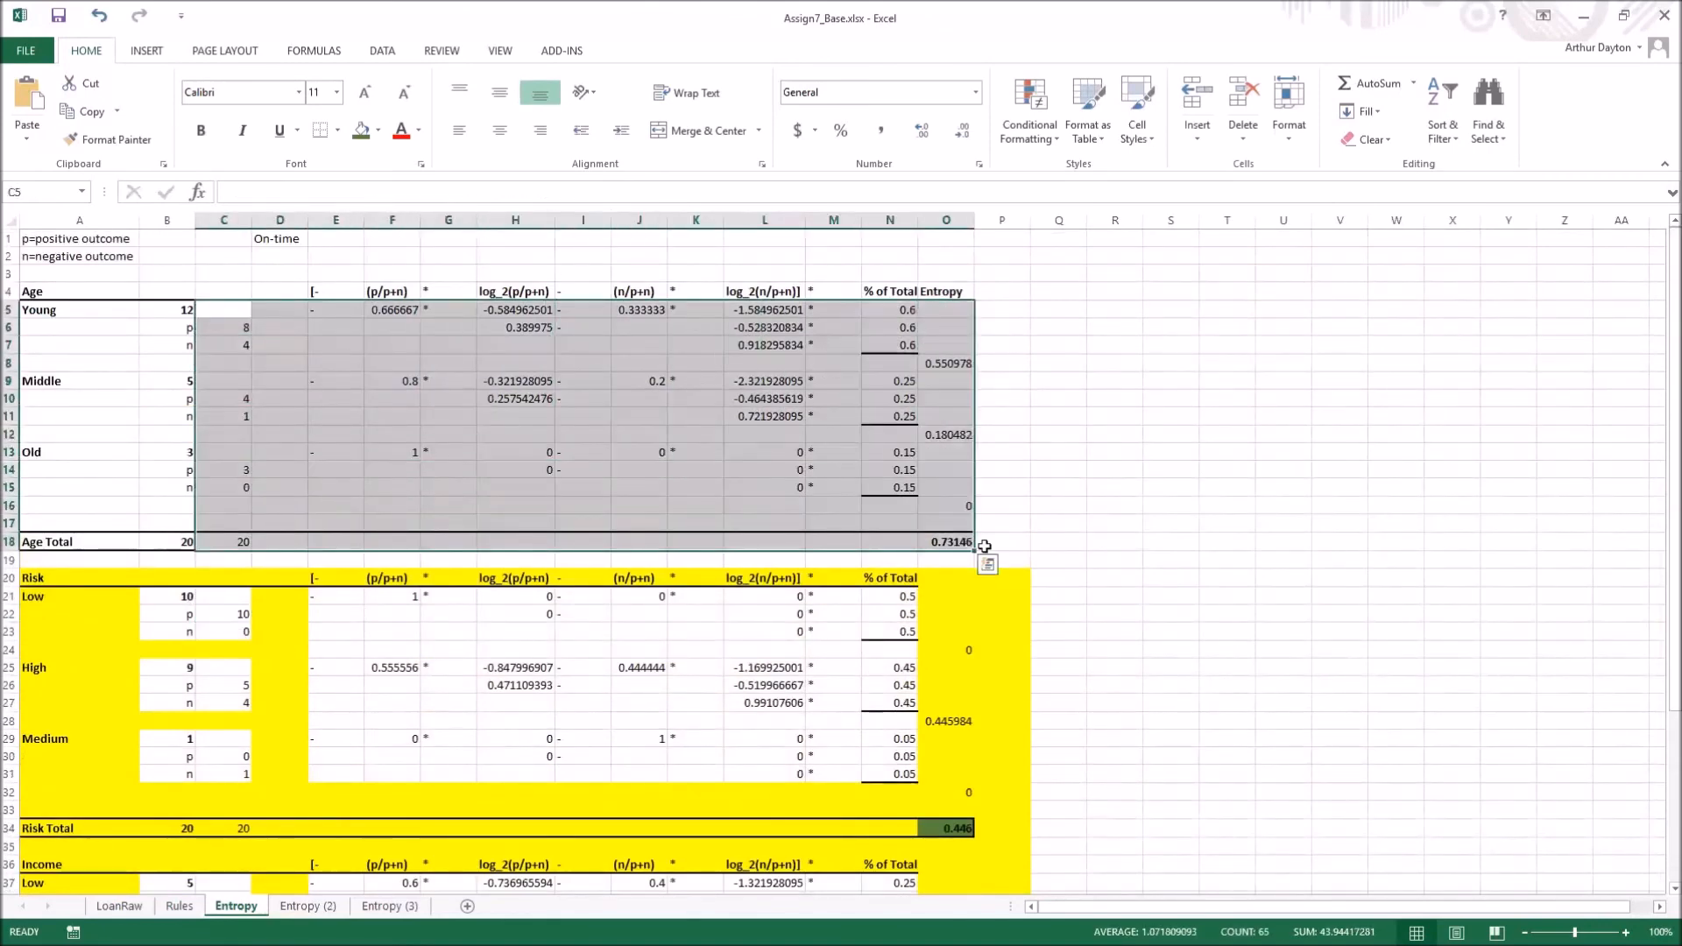
{"action": "key", "text": "ctrl+c"}
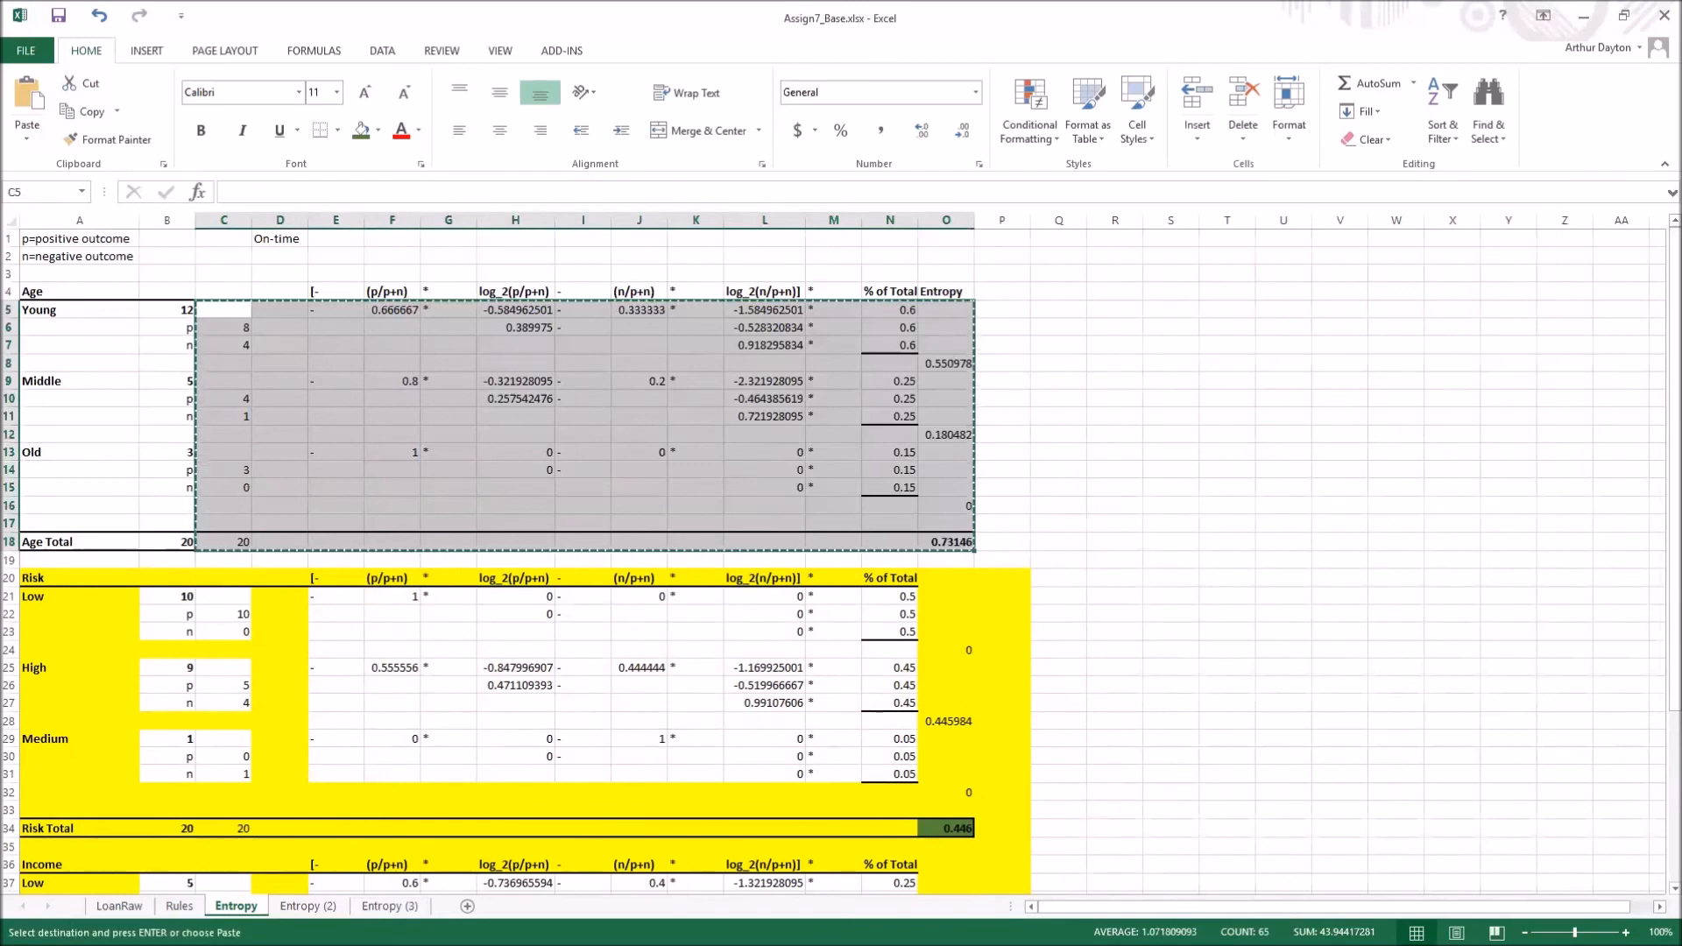
{"action": "left_click", "coordinate": [282, 905]}
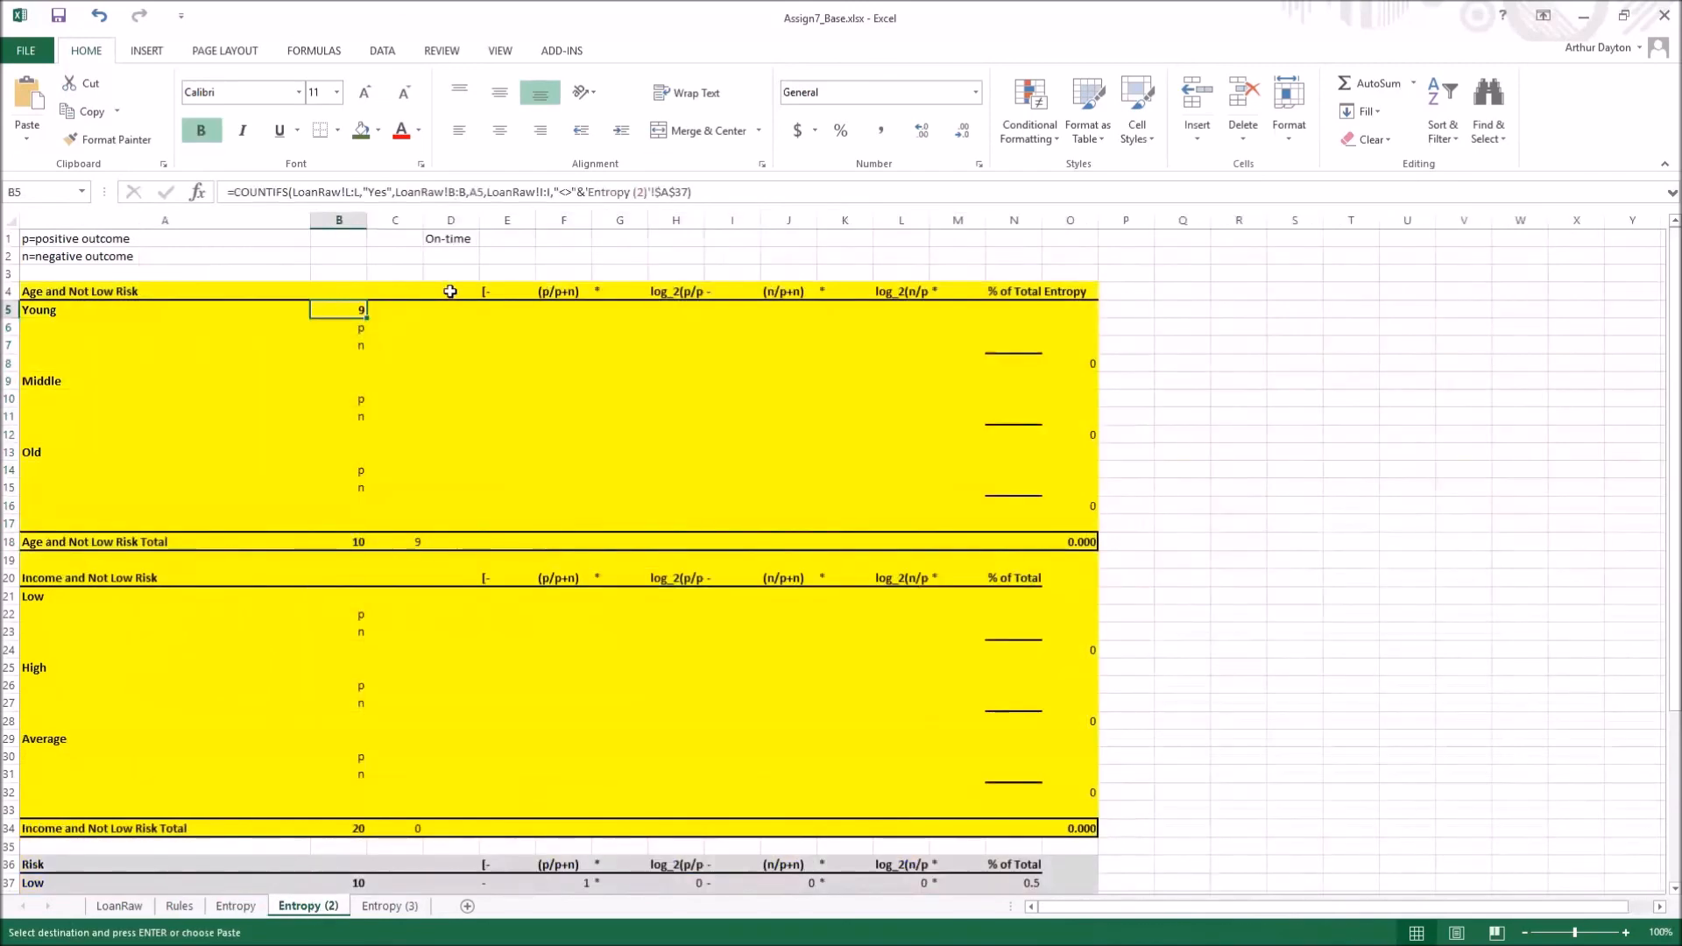
{"action": "left_click", "coordinate": [390, 311]}
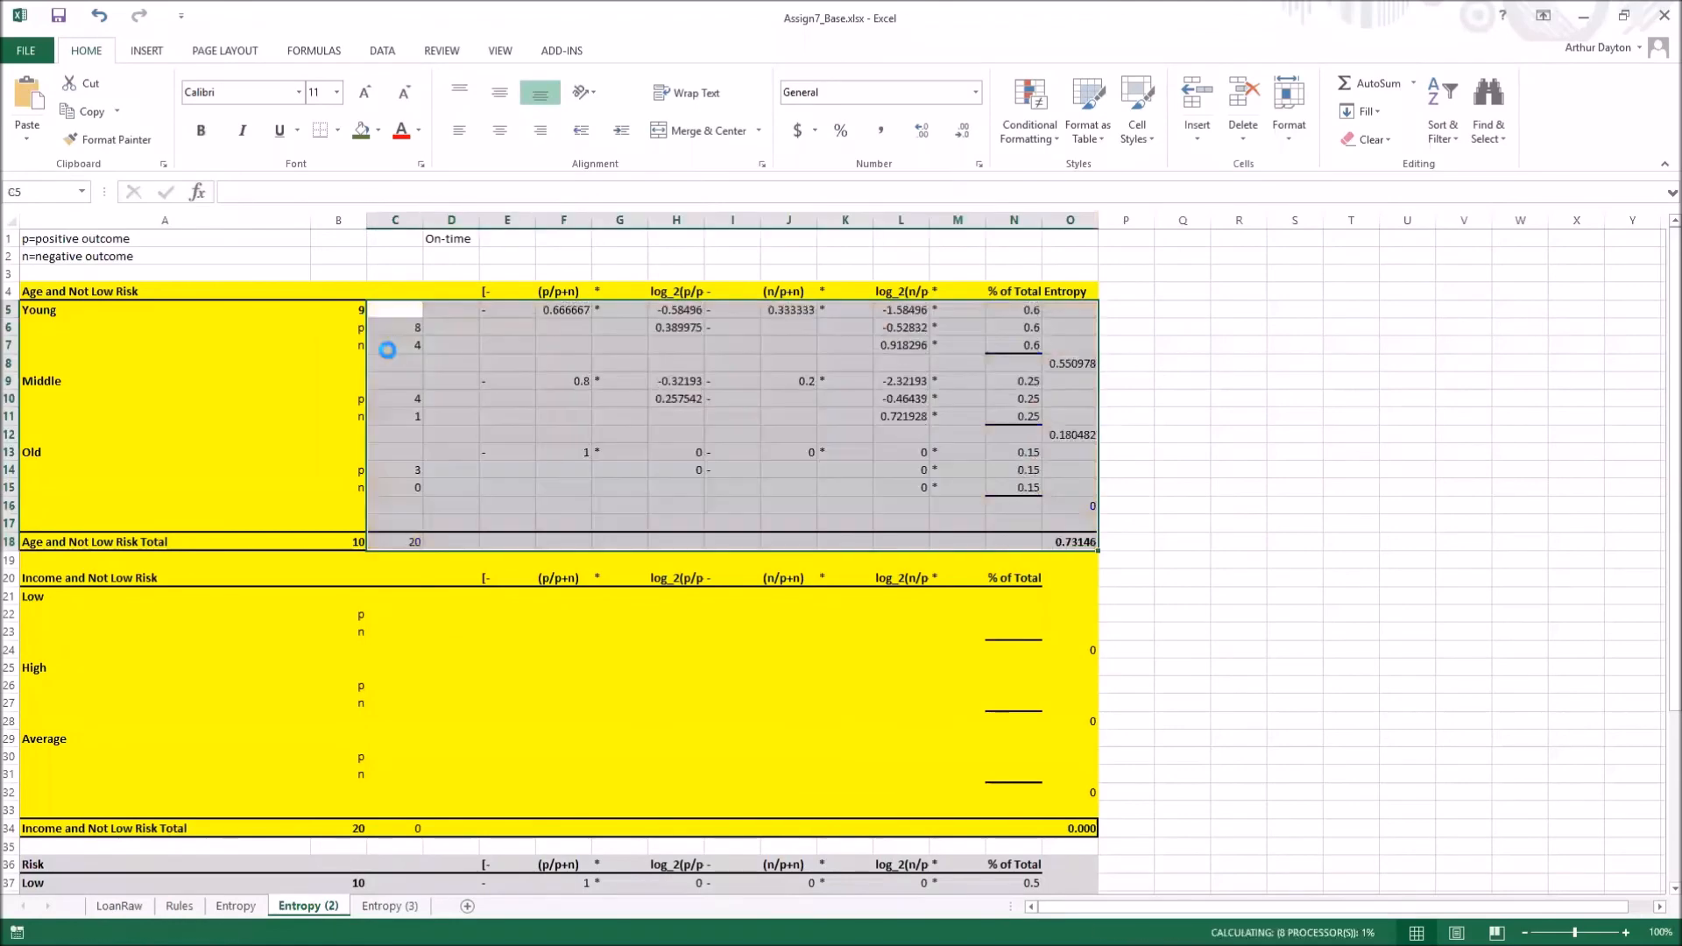
{"action": "key", "text": "ctrl+v"}
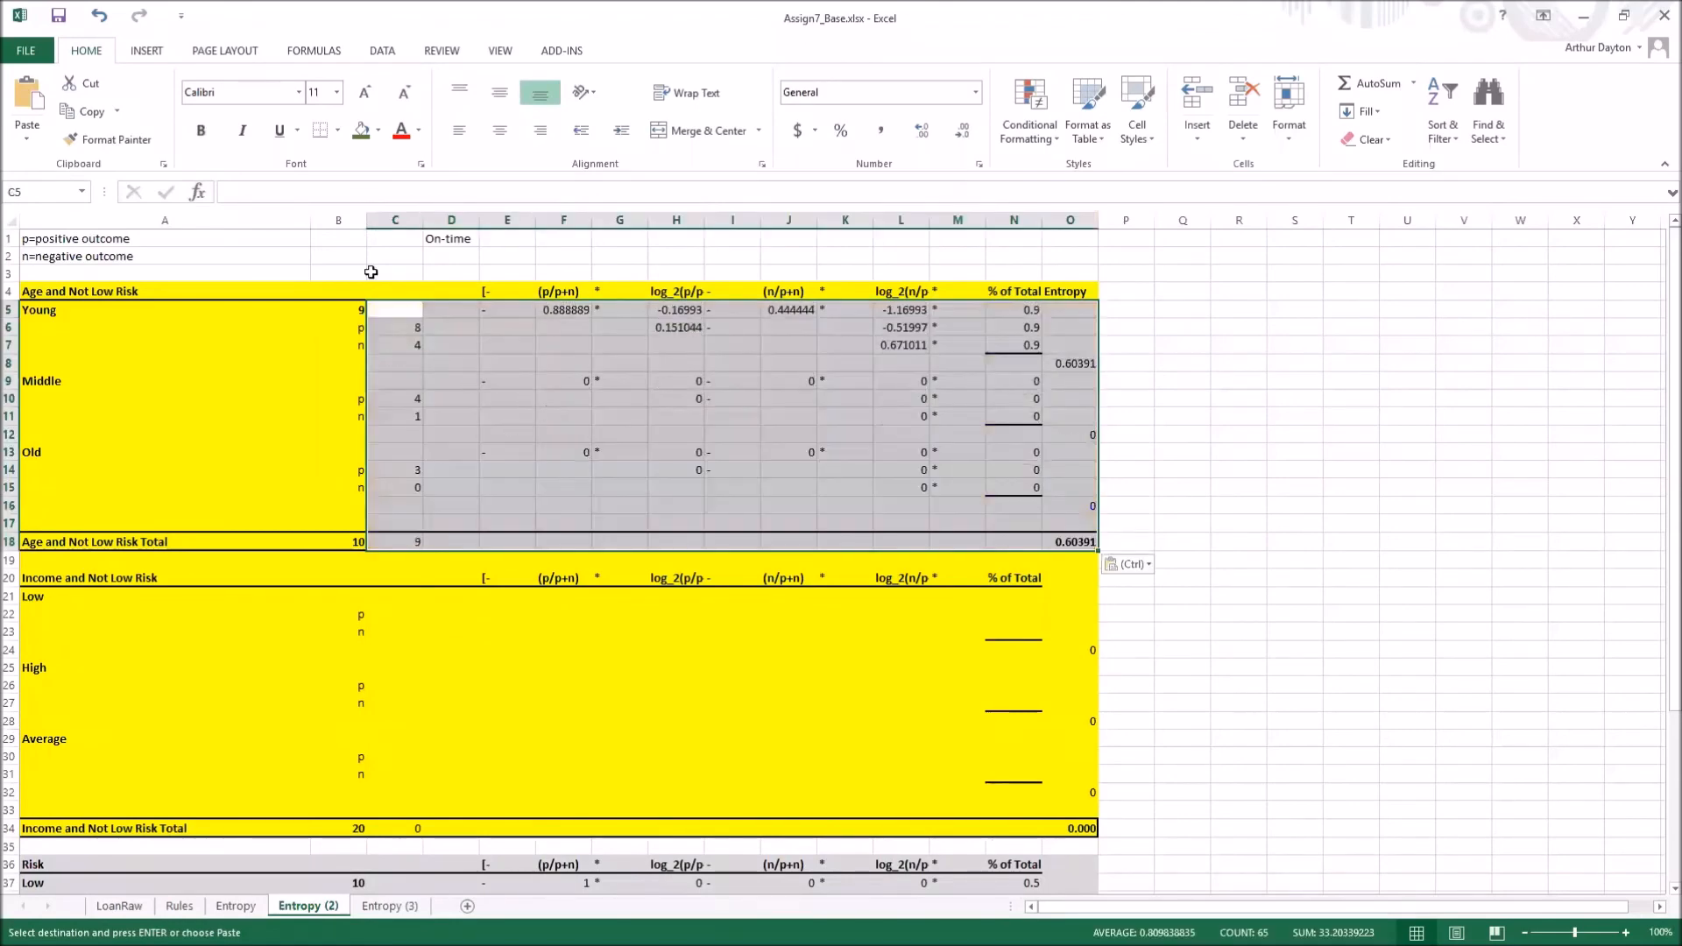
Add the B5 criterion LoanRaw!I:I,"<>"&'Entropy (2)'!$A$37 as an extra condition in the Young positive count formula in C6
{"action": "left_click", "coordinate": [358, 310]}
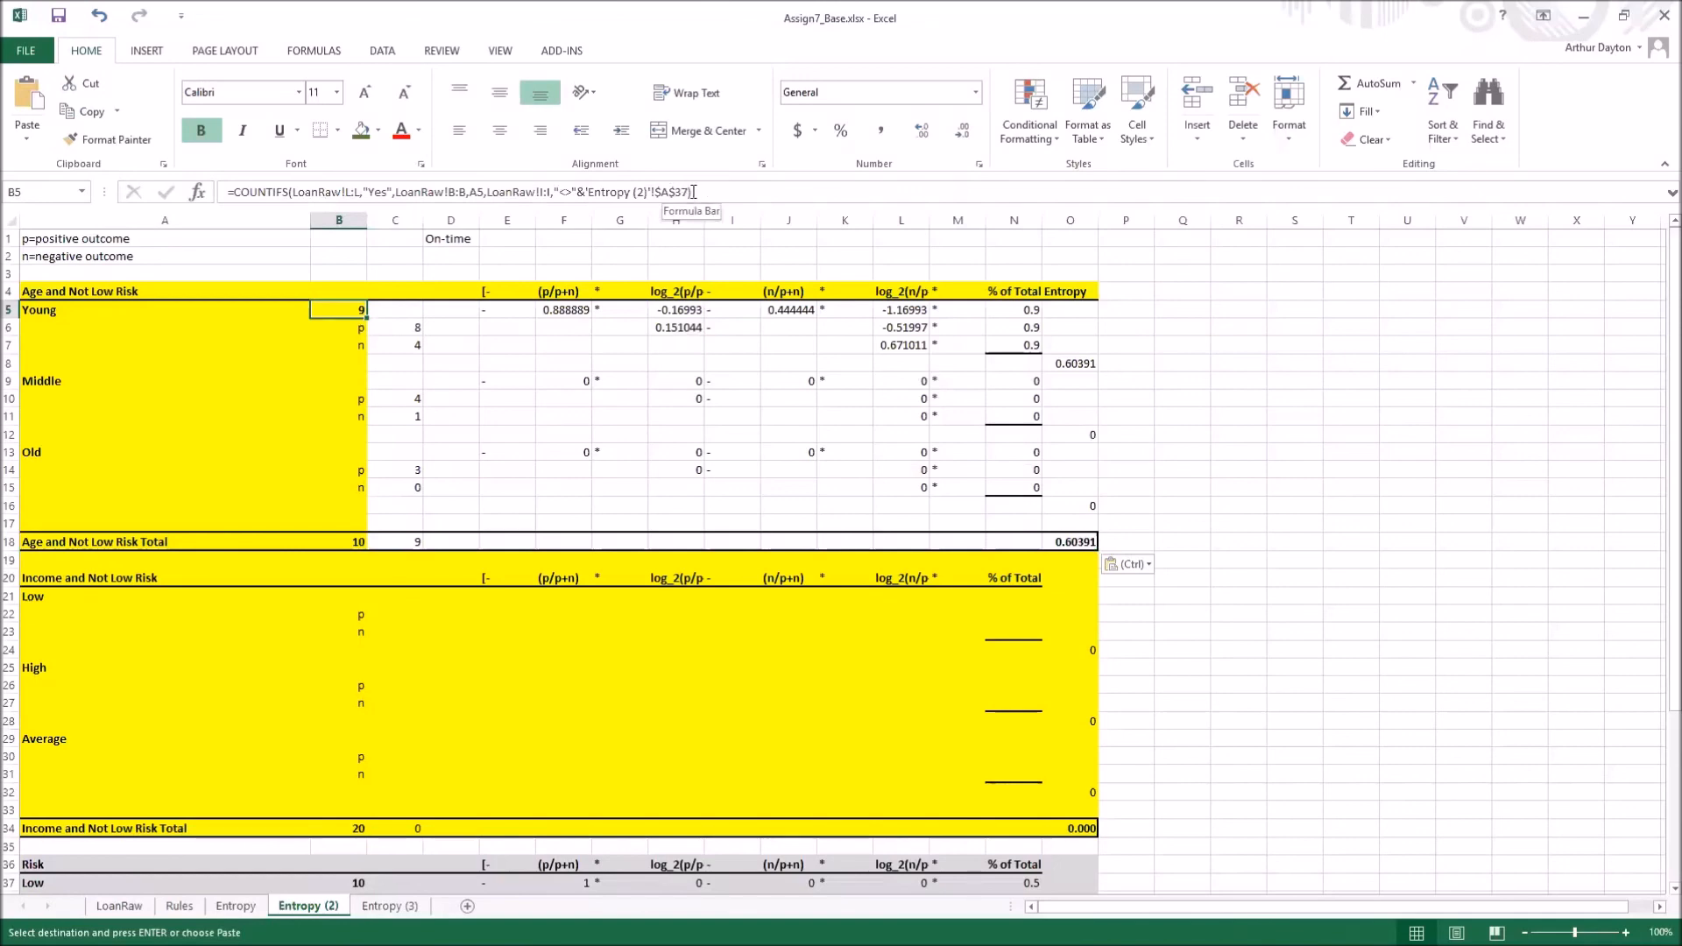
{"action": "left_click_drag", "start_coordinate": [689, 193], "coordinate": [490, 198]}
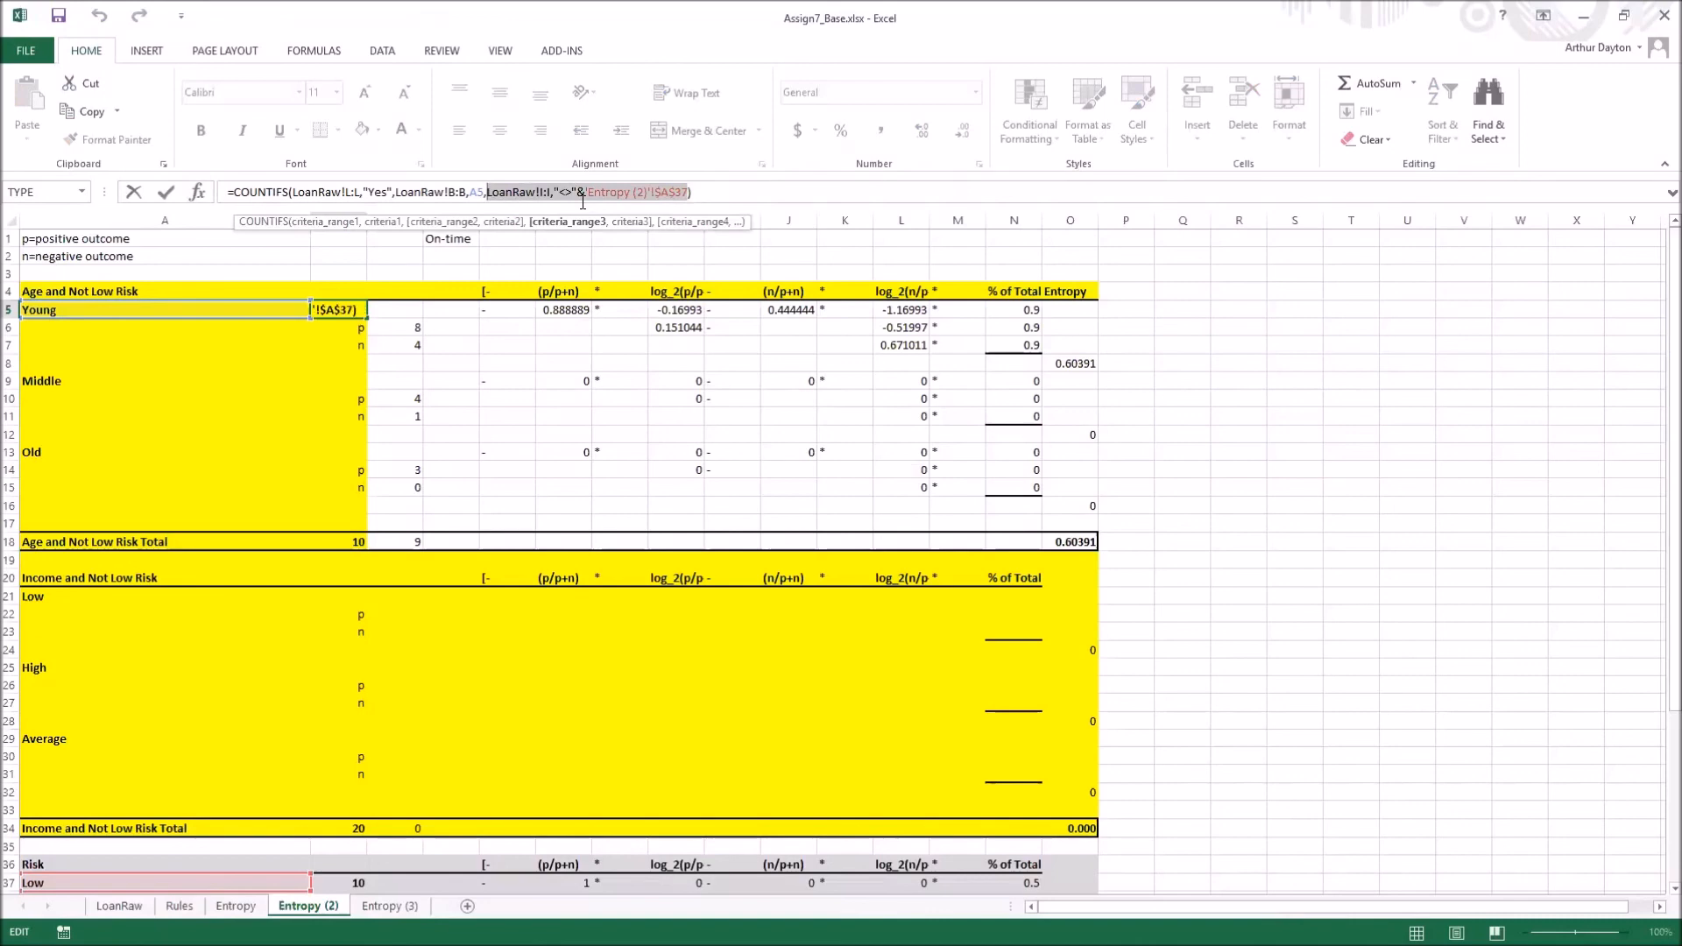
{"action": "key", "text": "ctrl+c"}
{"action": "key", "text": "Escape"}
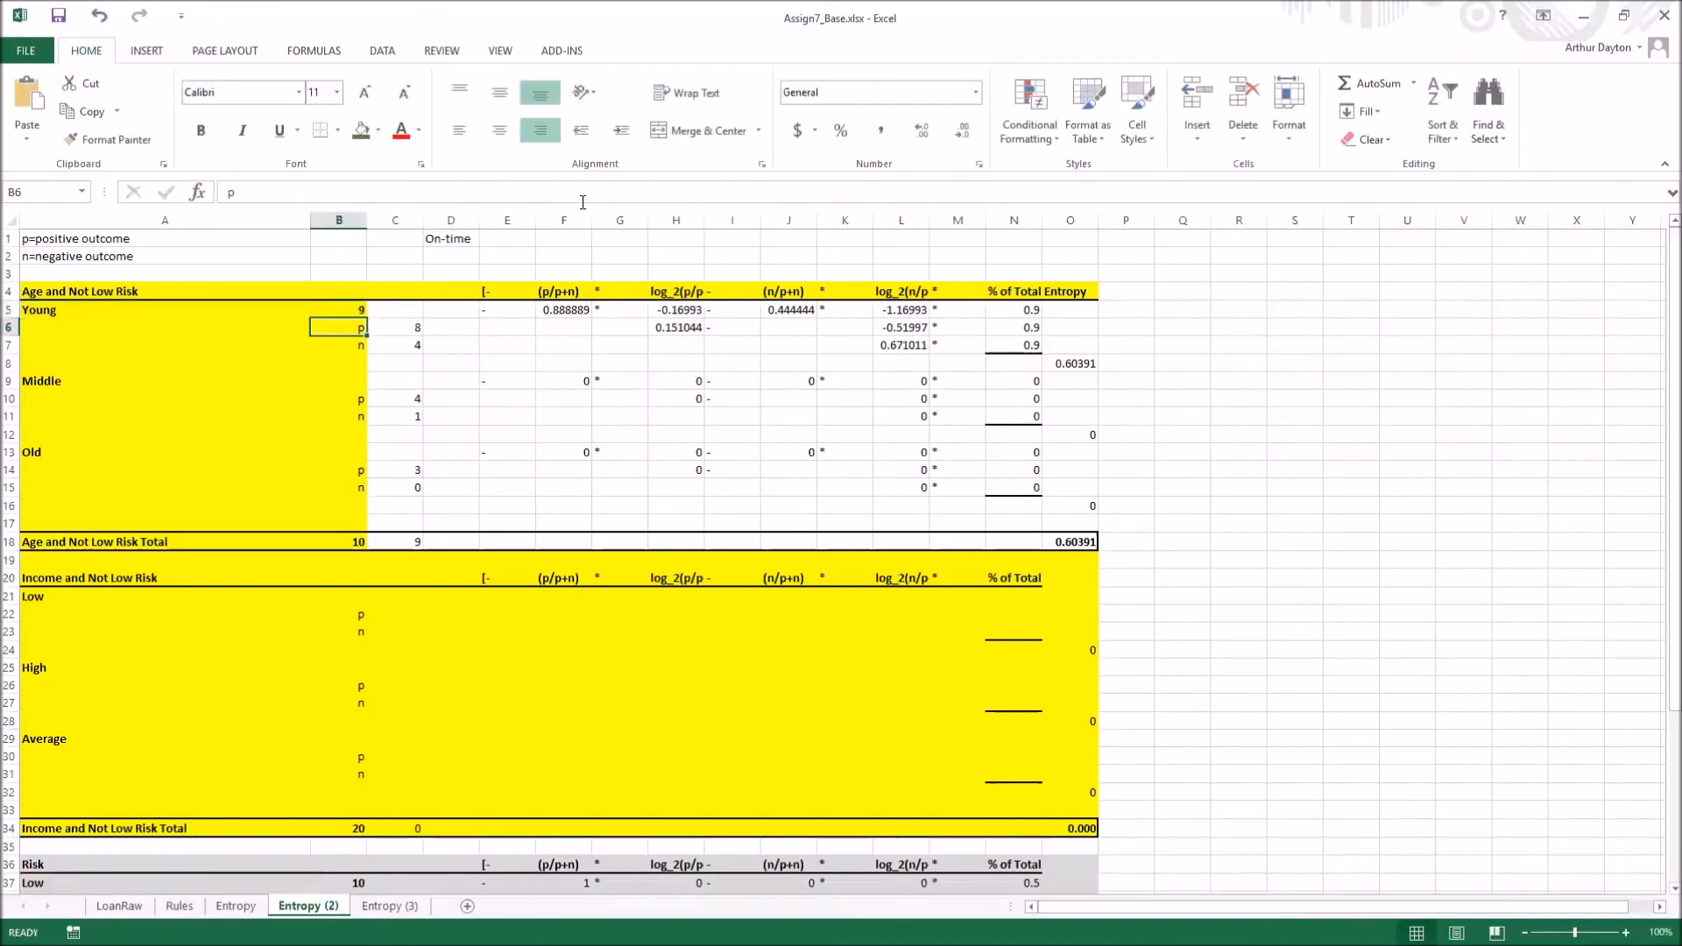
{"action": "left_click", "coordinate": [413, 327]}
{"action": "left_click", "coordinate": [589, 192]}
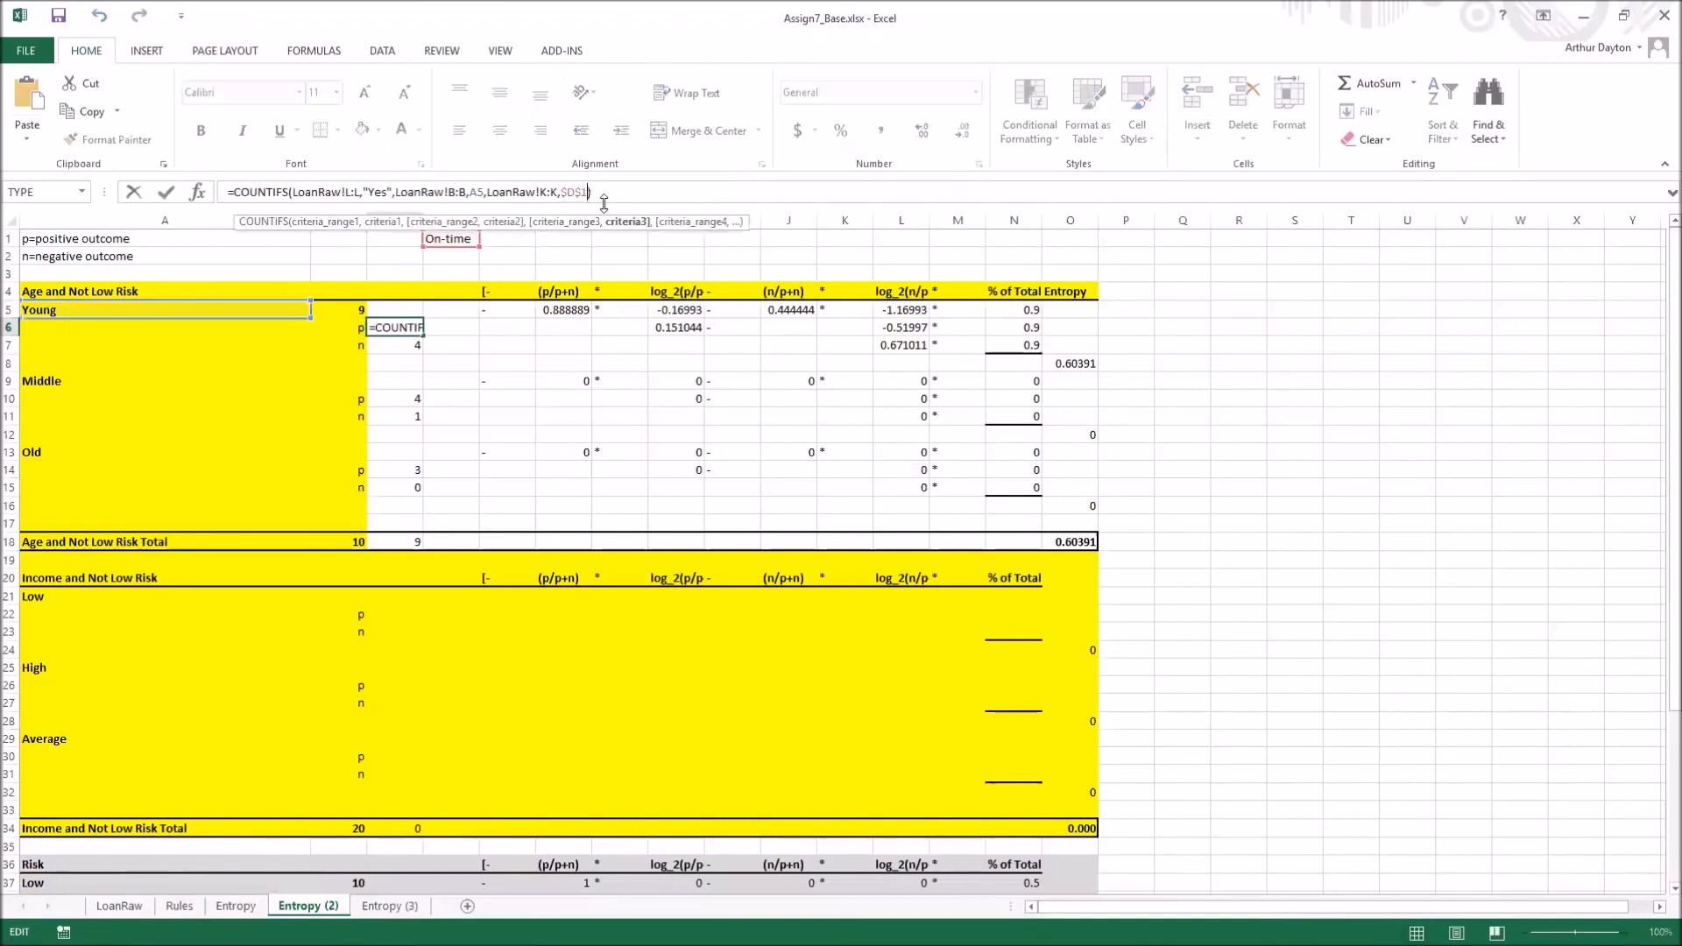
{"action": "key", "text": "ctrl+v"}
{"action": "left_click", "coordinate": [588, 192]}
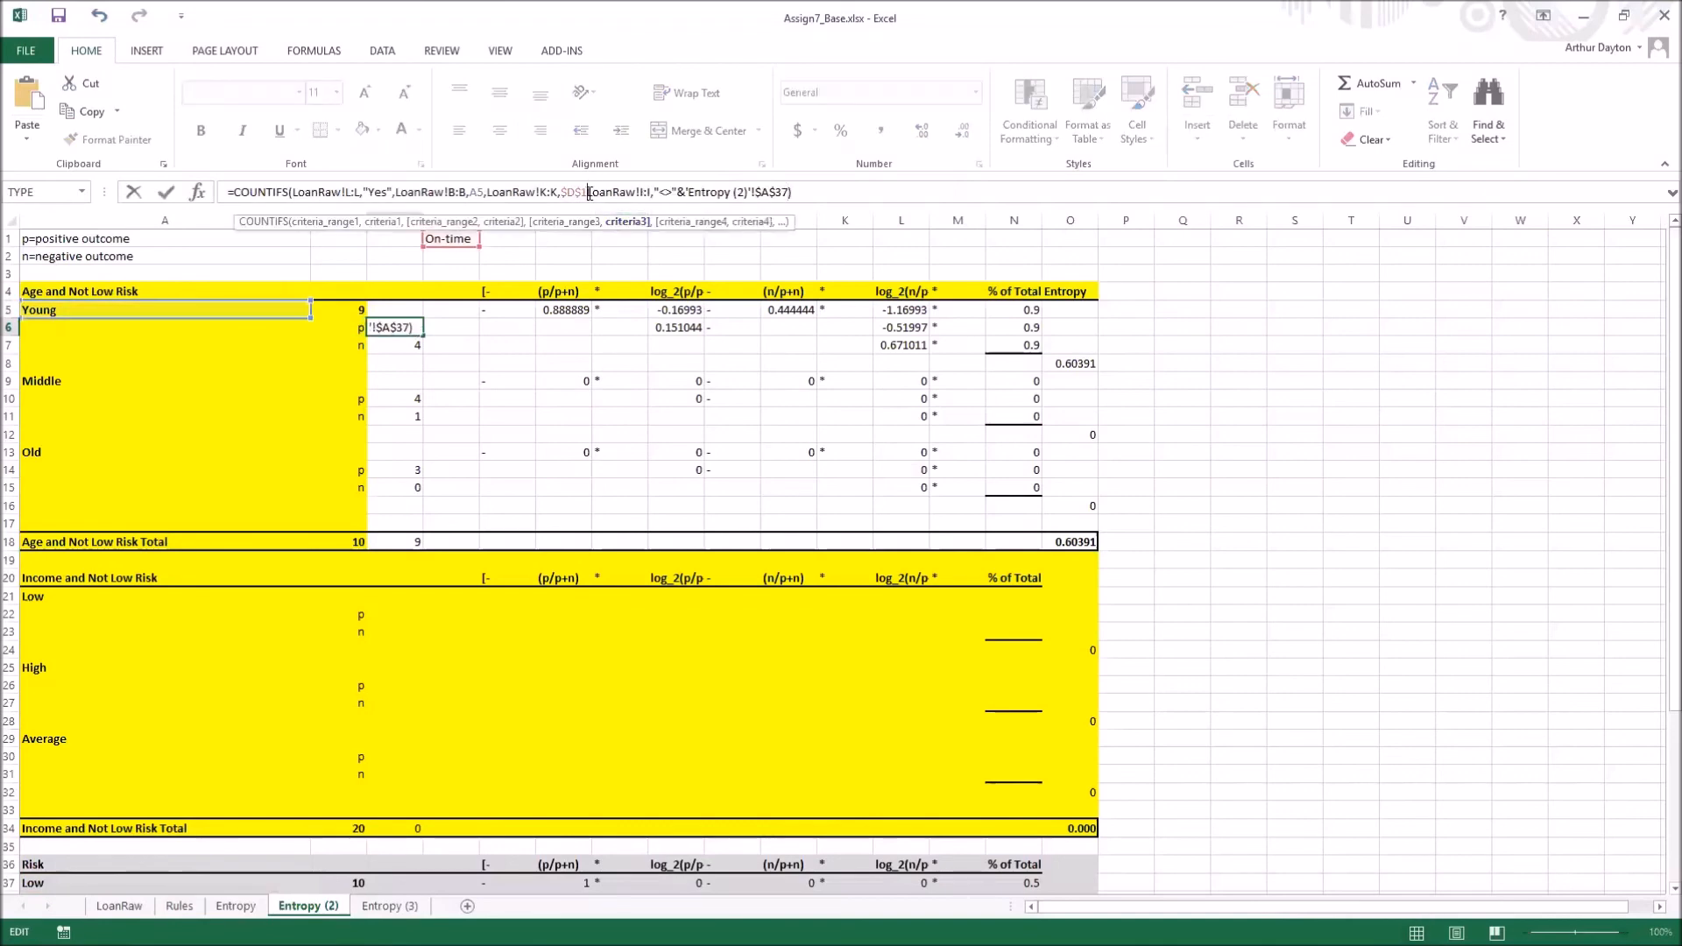
{"action": "type", "text": ","}
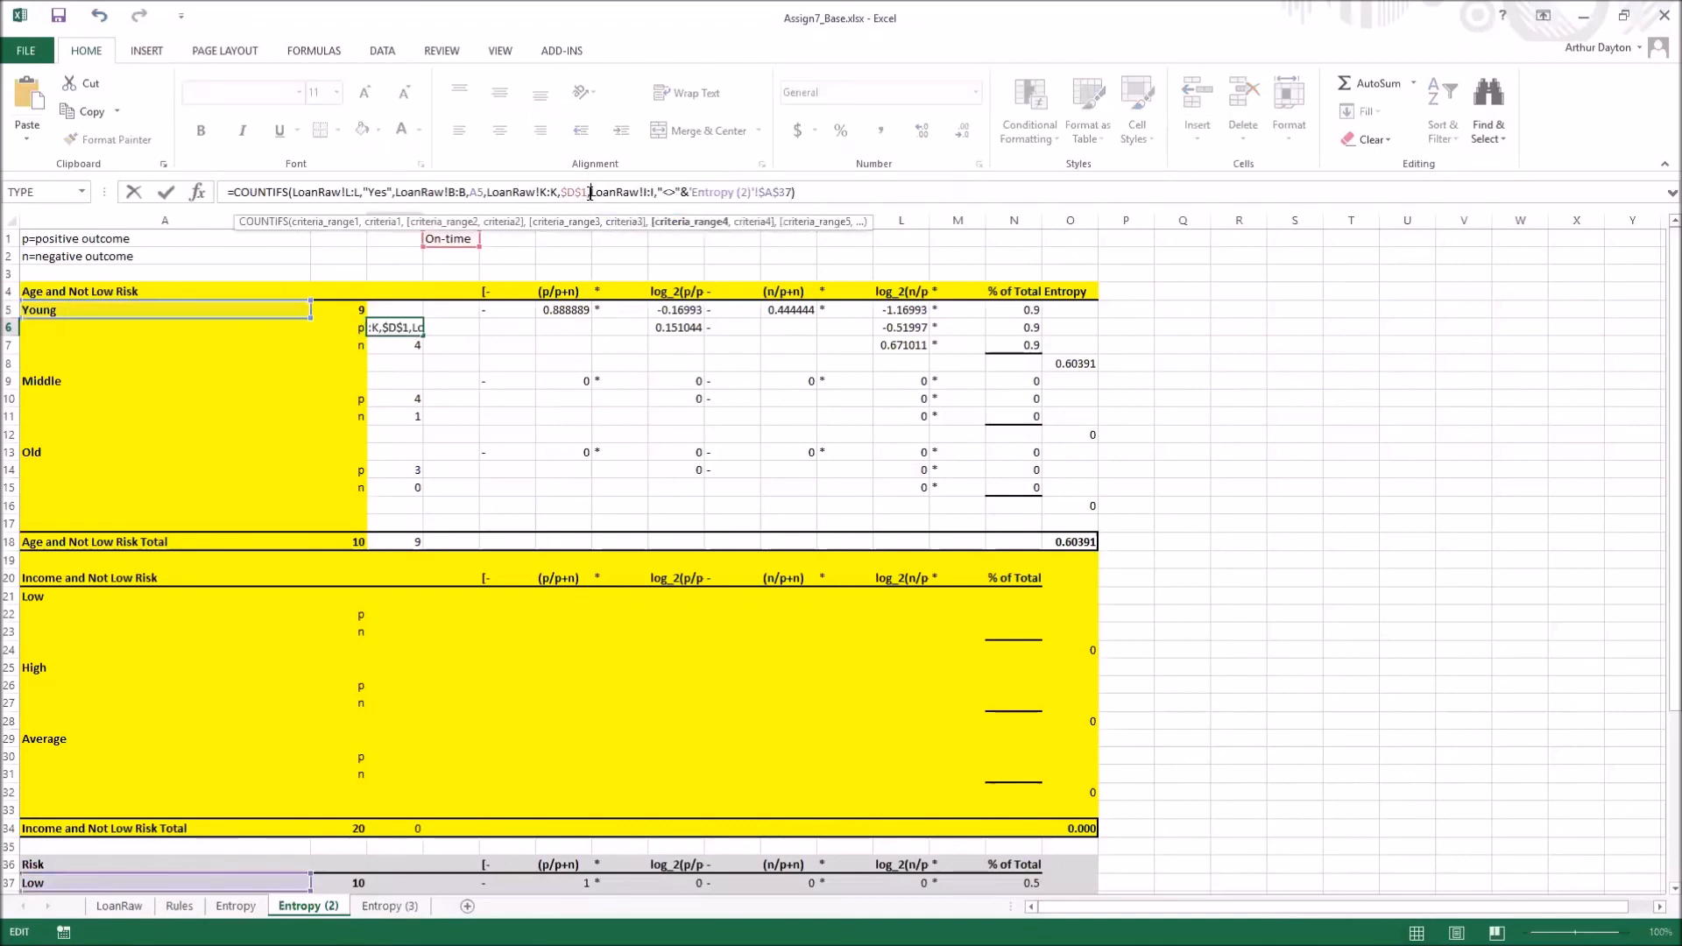
{"action": "key", "text": "Return"}
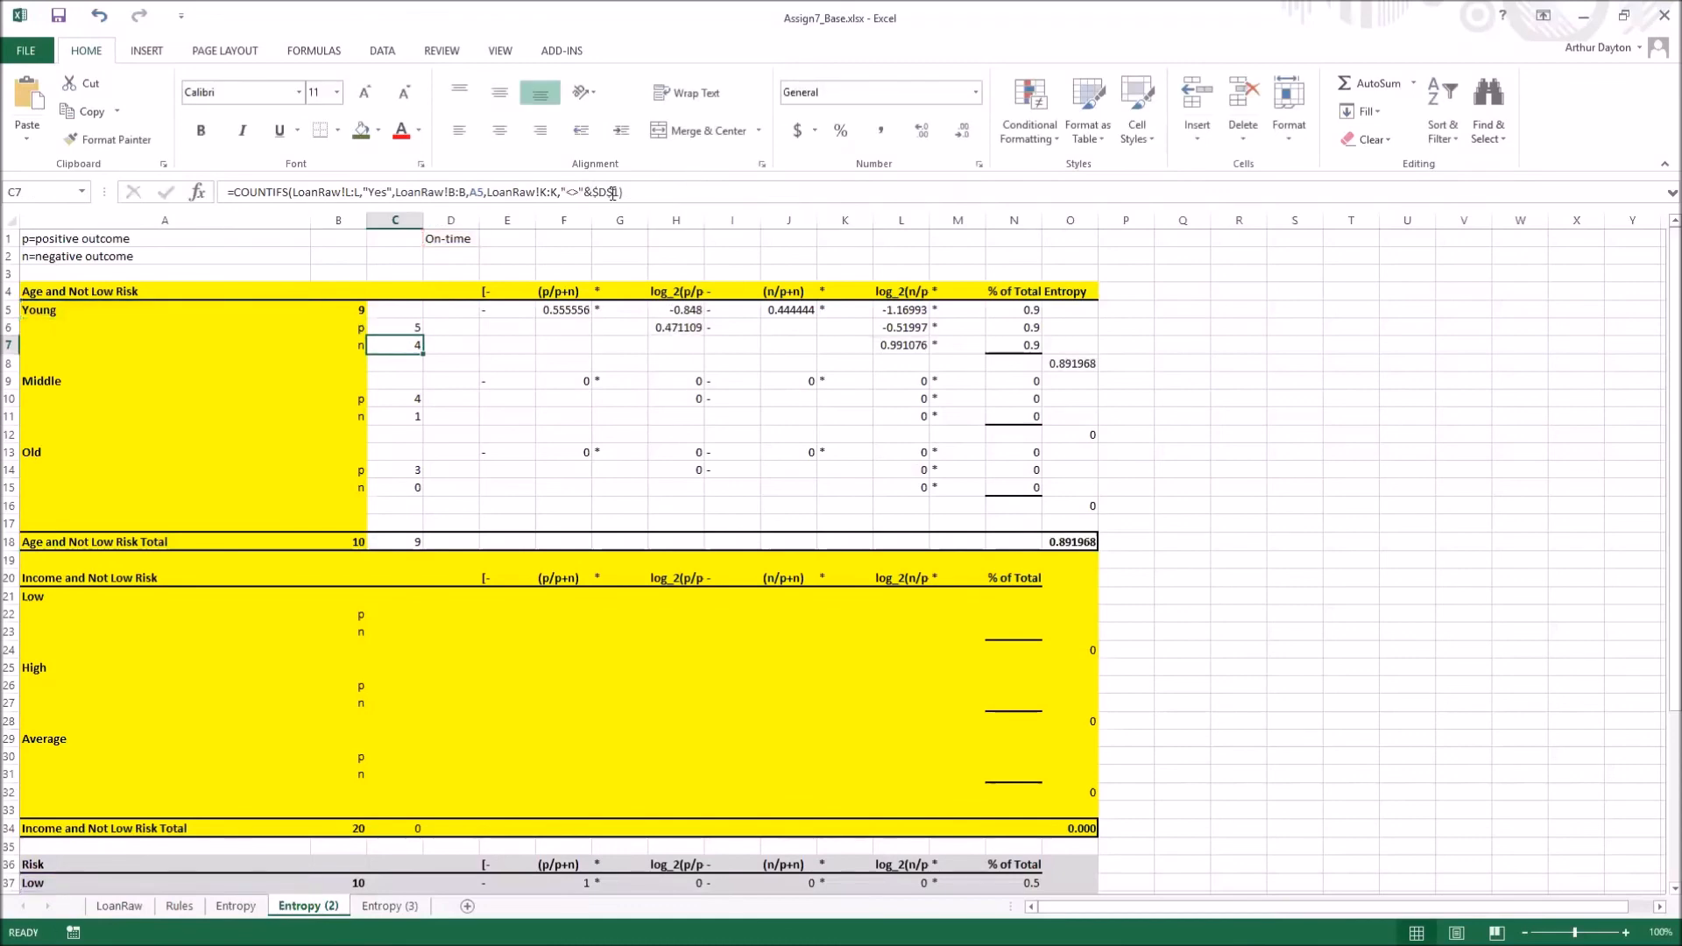
Add the same not-Low risk condition to the Young negative count formula in C7
{"action": "left_click", "coordinate": [662, 190]}
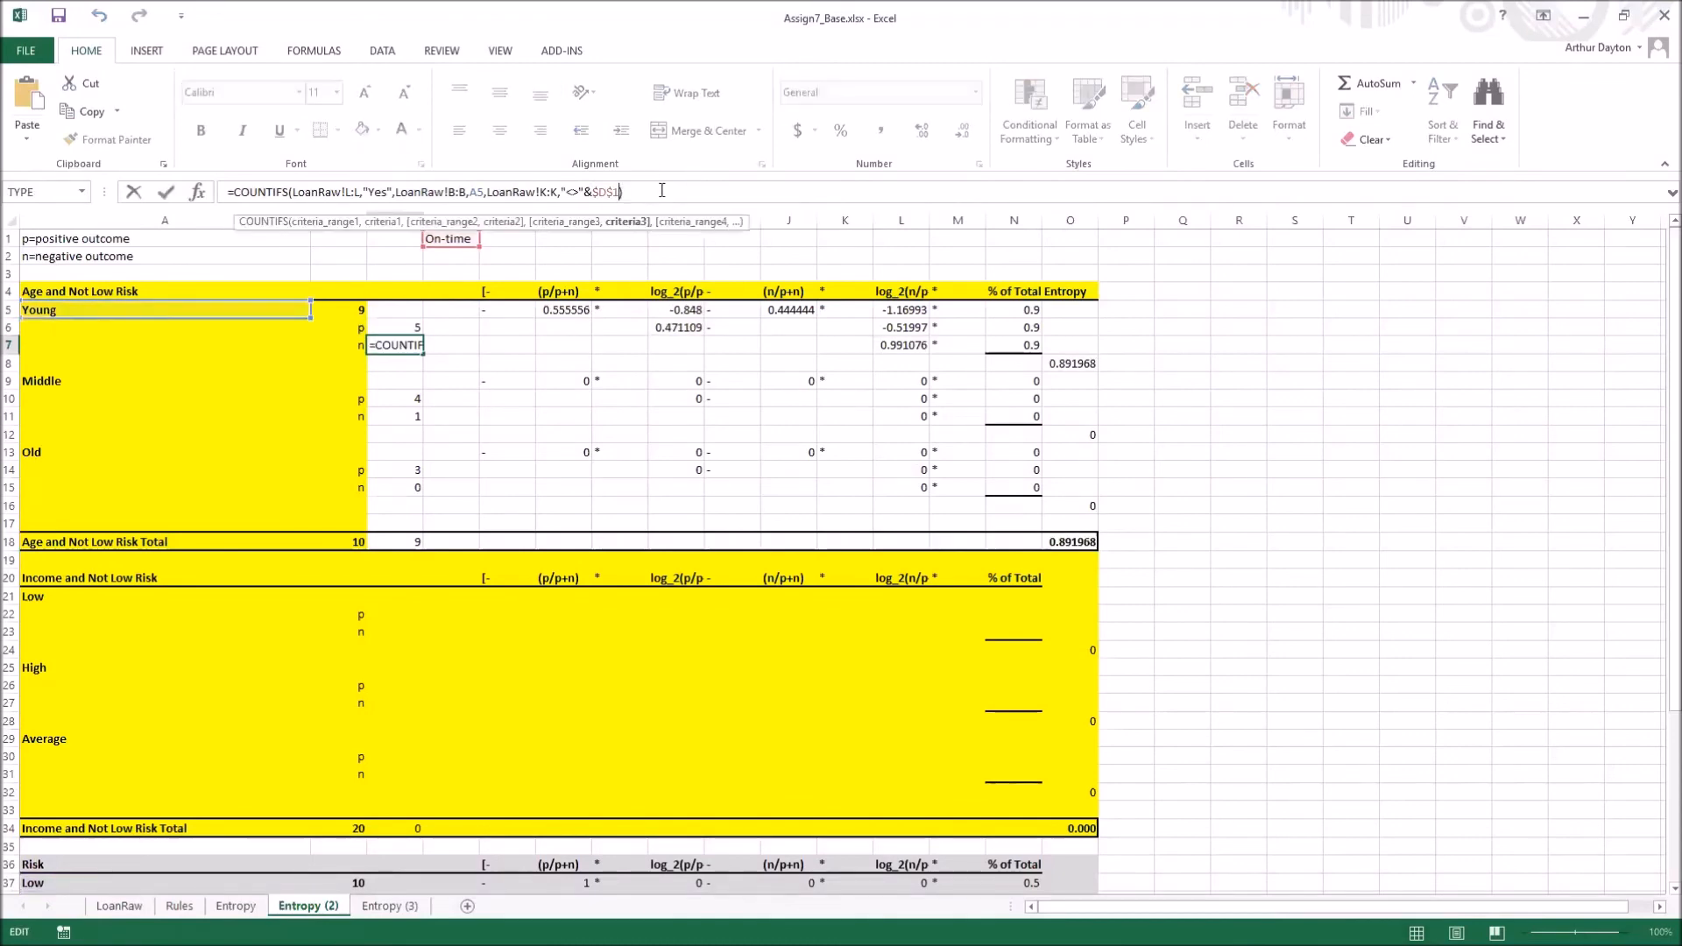
{"action": "key", "text": "ctrl+v"}
{"action": "key", "text": "Return"}
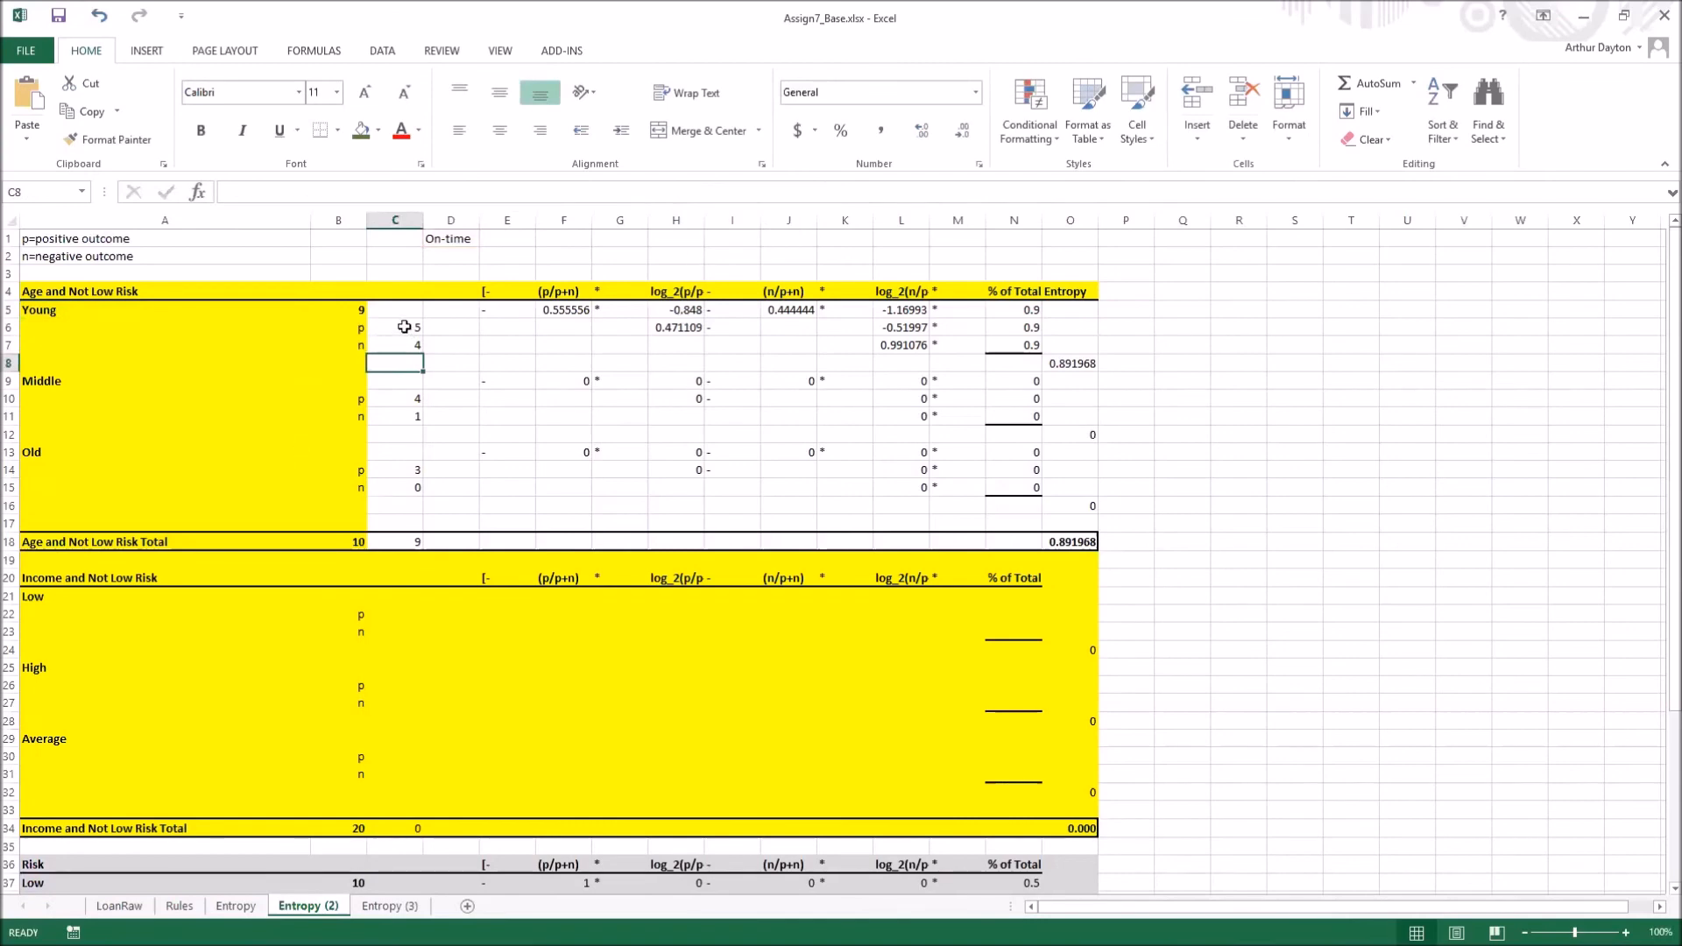
Copy the Young count formulas in B5:C7 to the Middle block at B9 and the Old block at B13
{"action": "left_click_drag", "start_coordinate": [391, 331], "coordinate": [391, 340]}
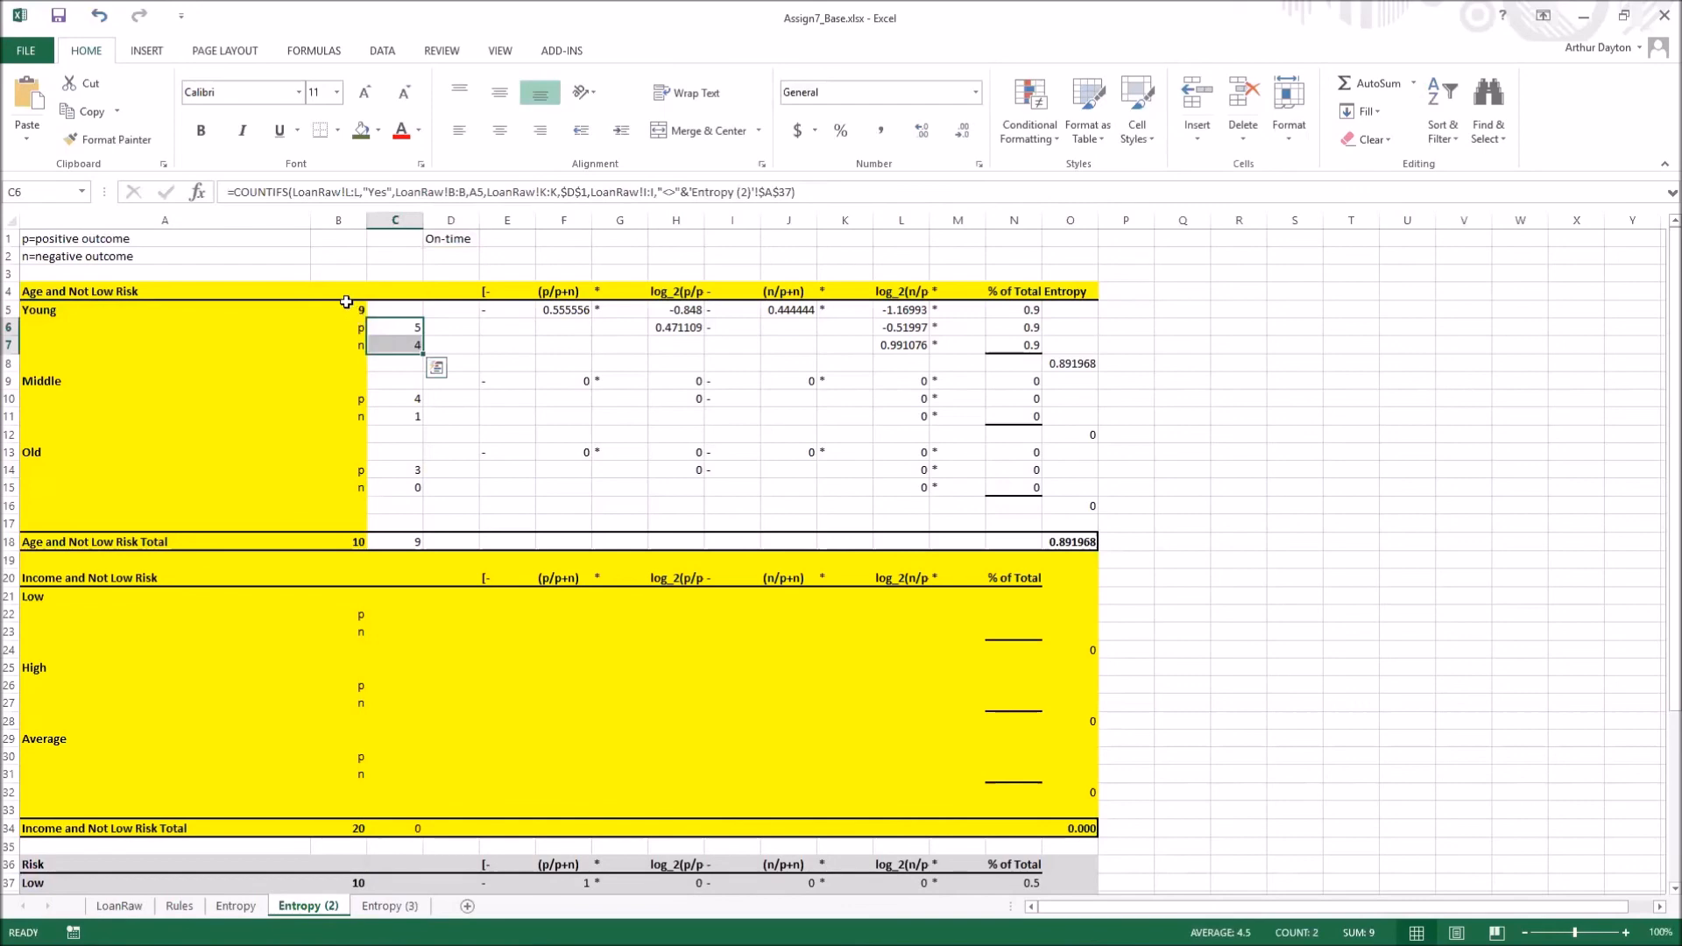
{"action": "left_click_drag", "start_coordinate": [351, 309], "coordinate": [392, 344]}
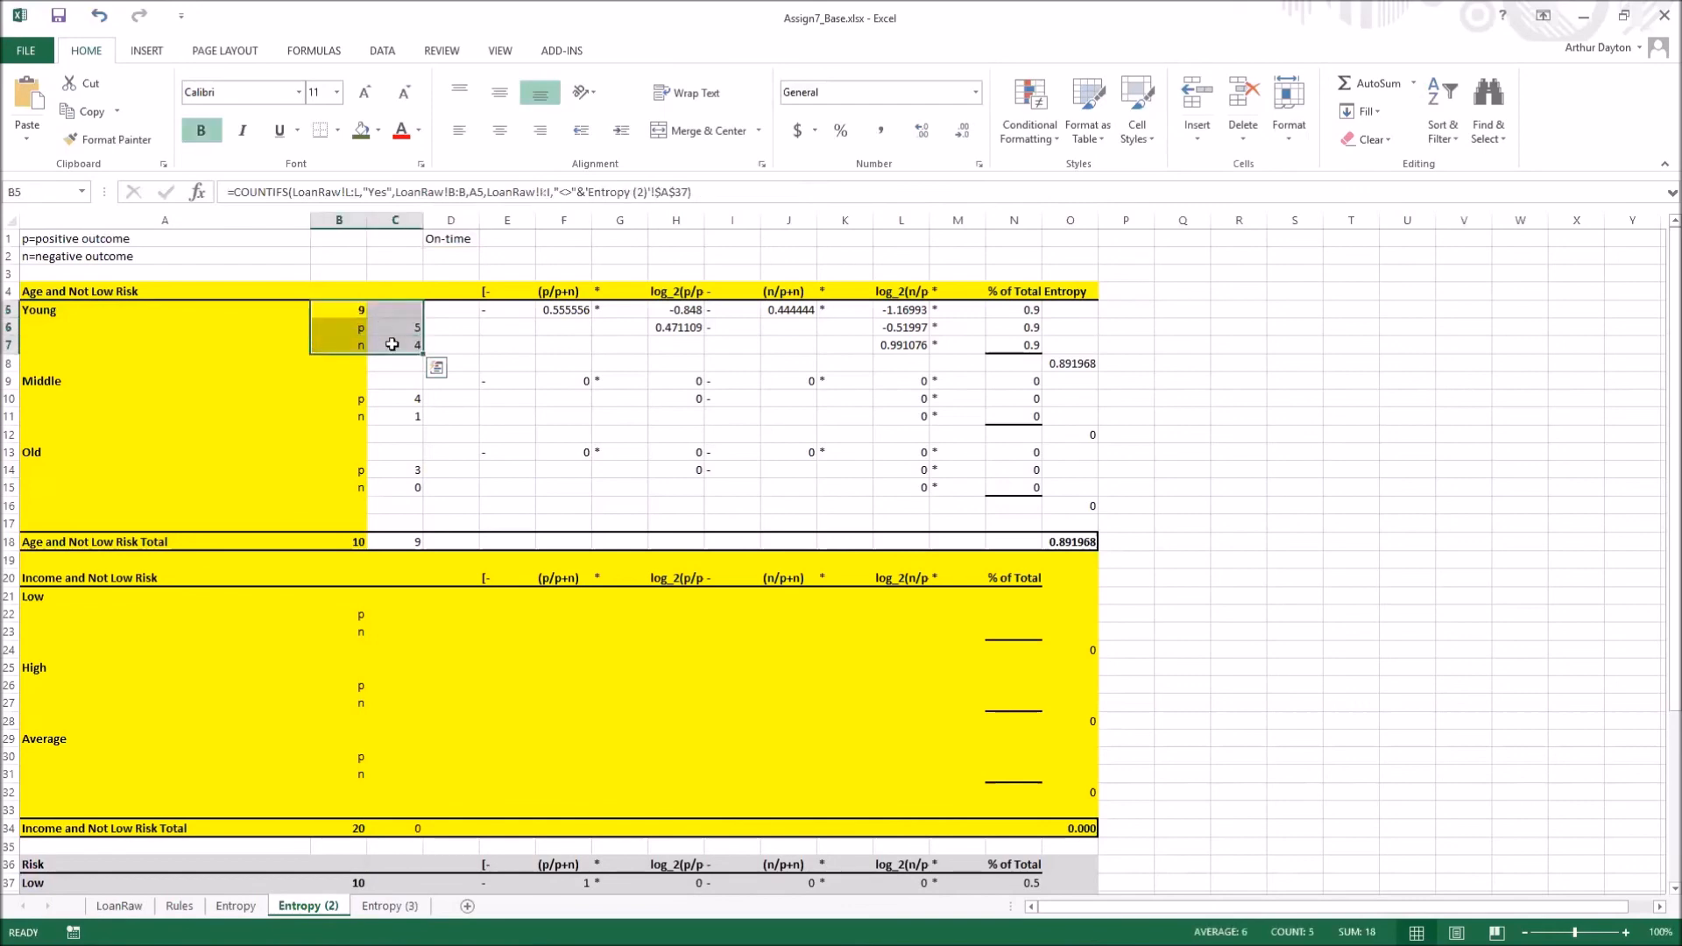
{"action": "key", "text": "ctrl+c"}
{"action": "left_click", "coordinate": [355, 387]}
{"action": "key", "text": "ctrl+v"}
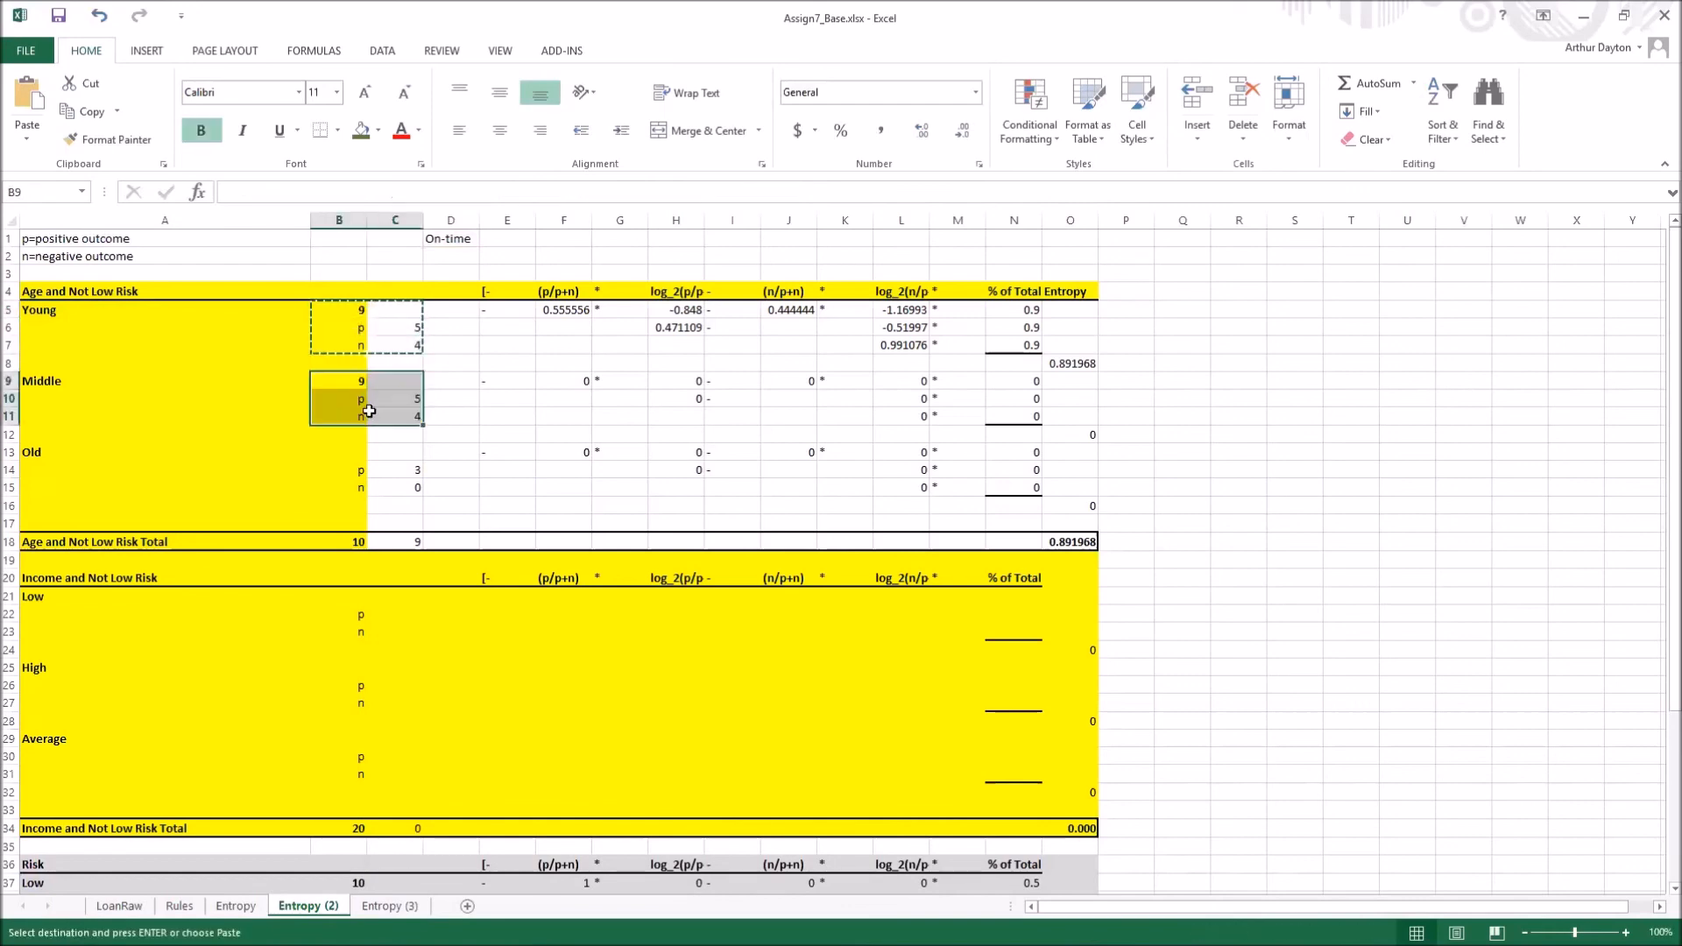
{"action": "left_click", "coordinate": [355, 452]}
{"action": "key", "text": "ctrl+v"}
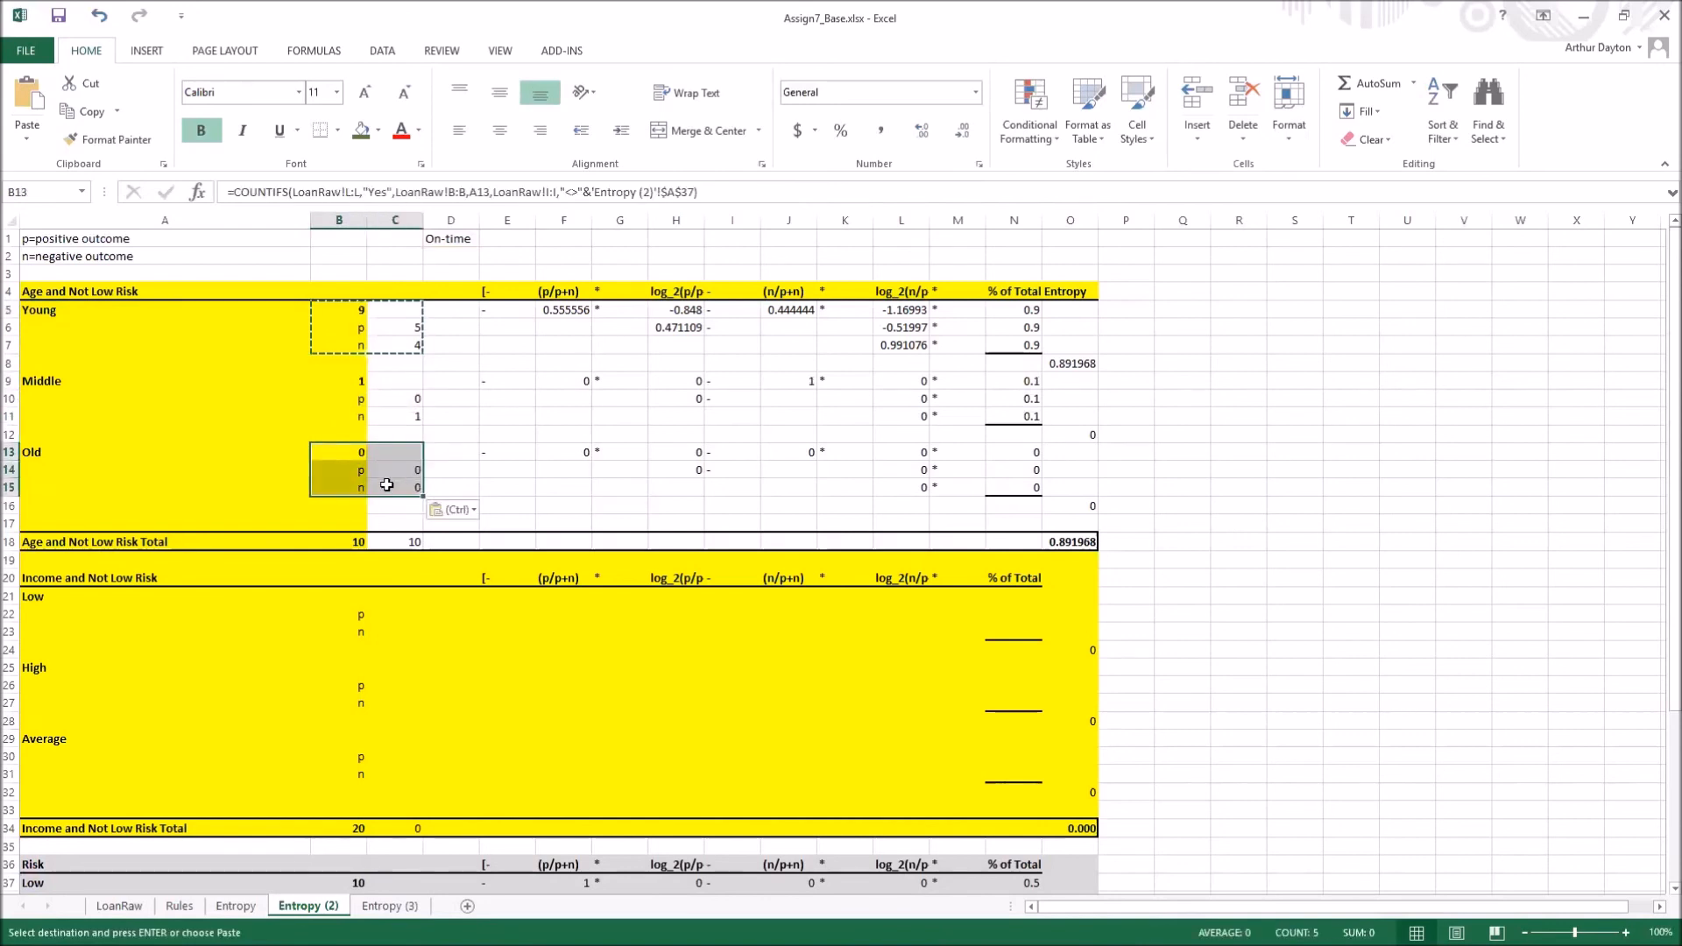
Set the % of Total to 1 for Young, Middle and Old in N5, N9 and N13, and check the section's entropy total in O18
{"action": "left_click", "coordinate": [350, 541]}
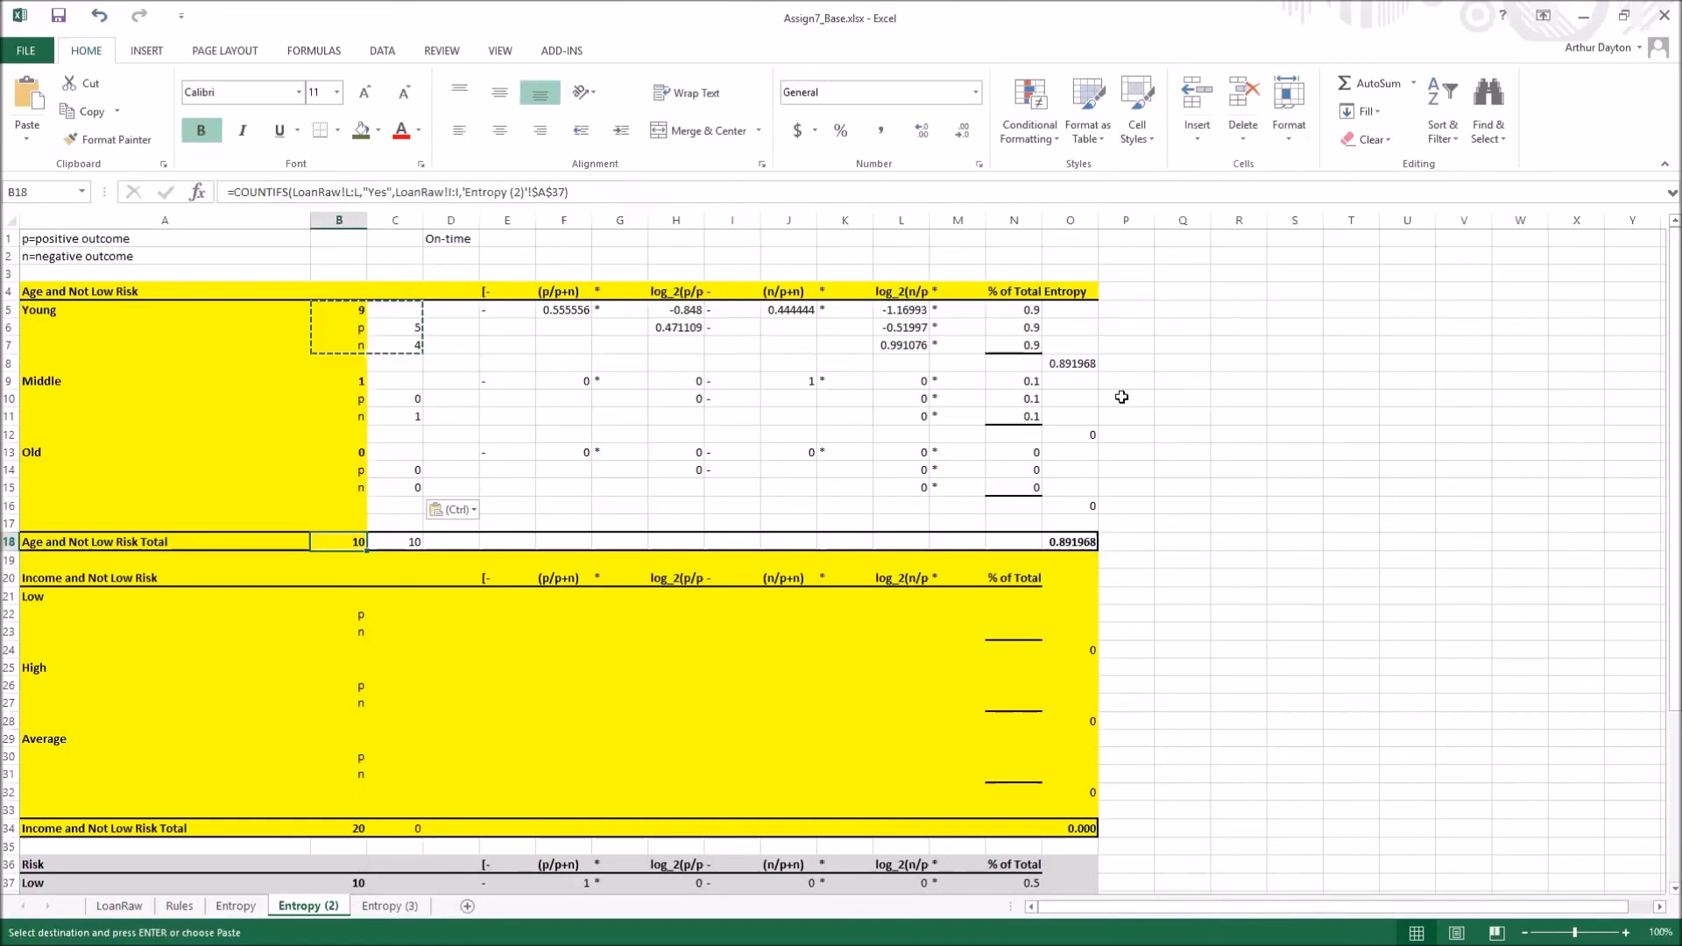
{"action": "left_click", "coordinate": [1174, 399]}
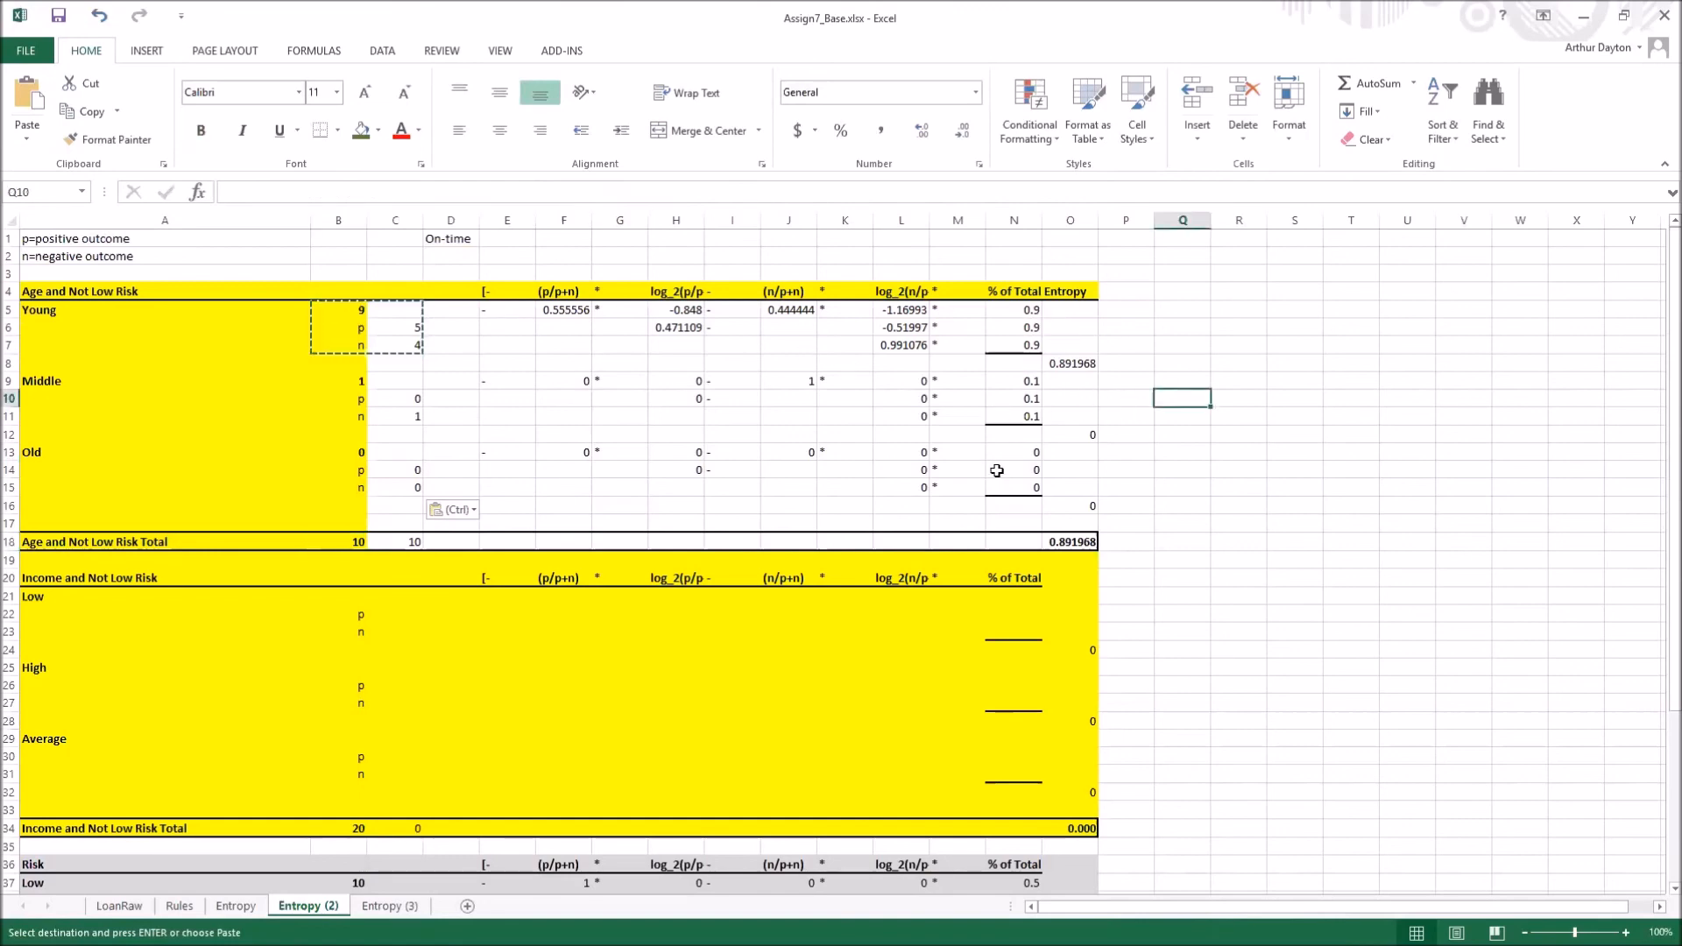
{"action": "left_click", "coordinate": [1018, 310]}
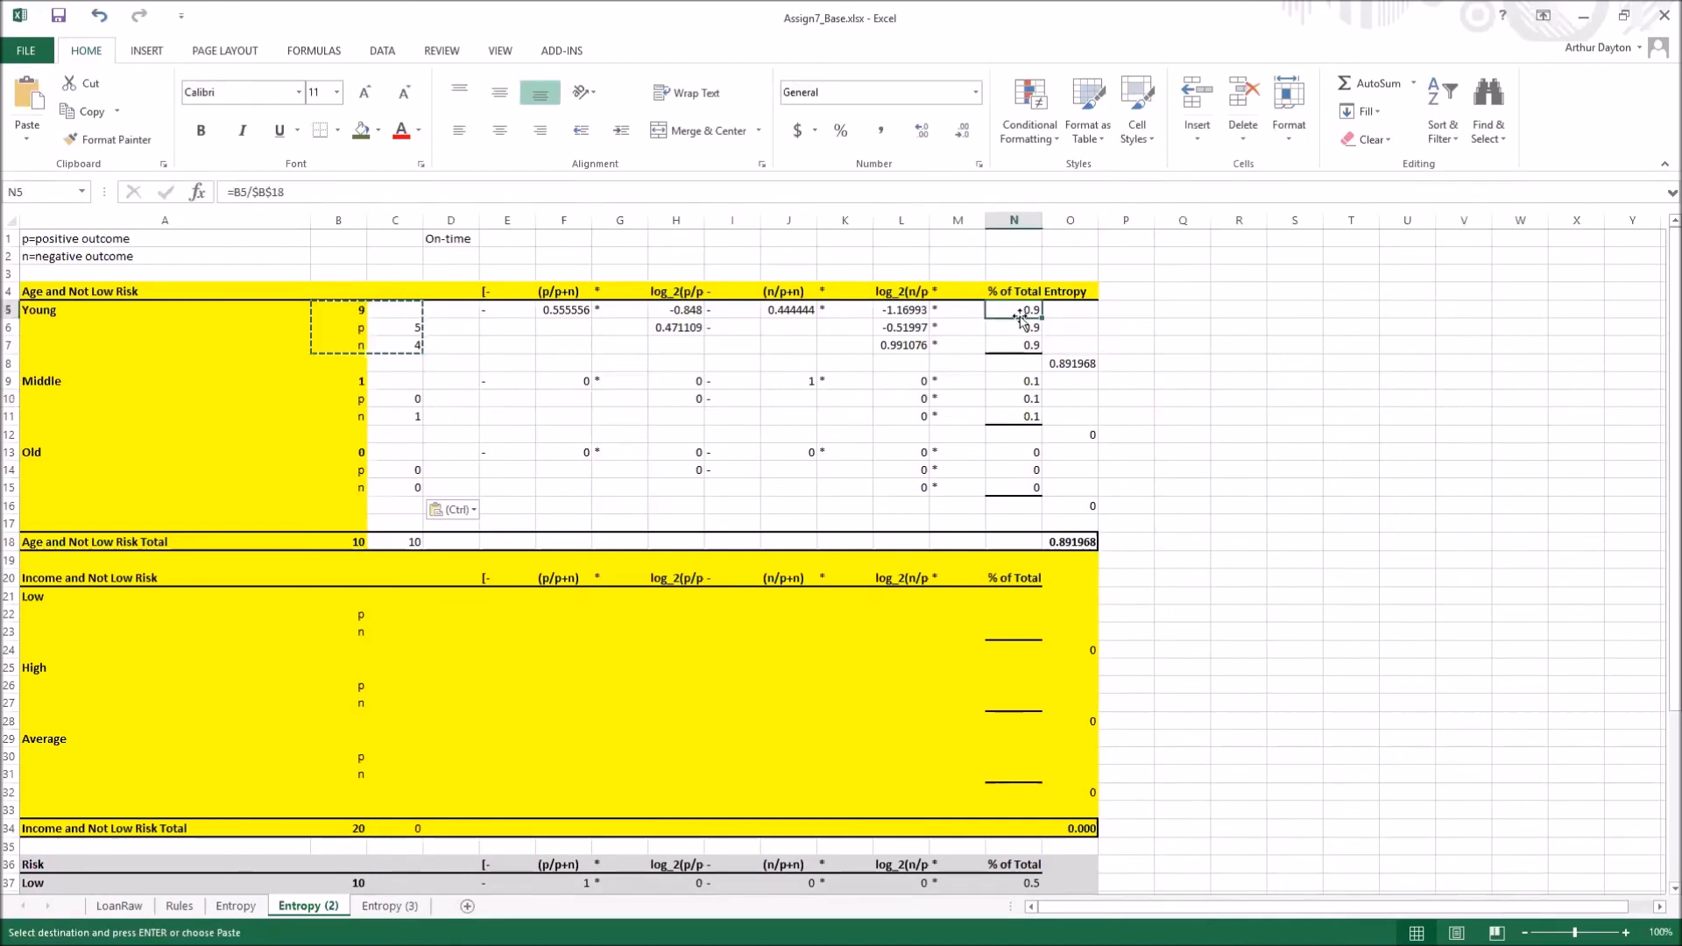
{"action": "type", "text": "1"}
{"action": "left_click", "coordinate": [949, 420]}
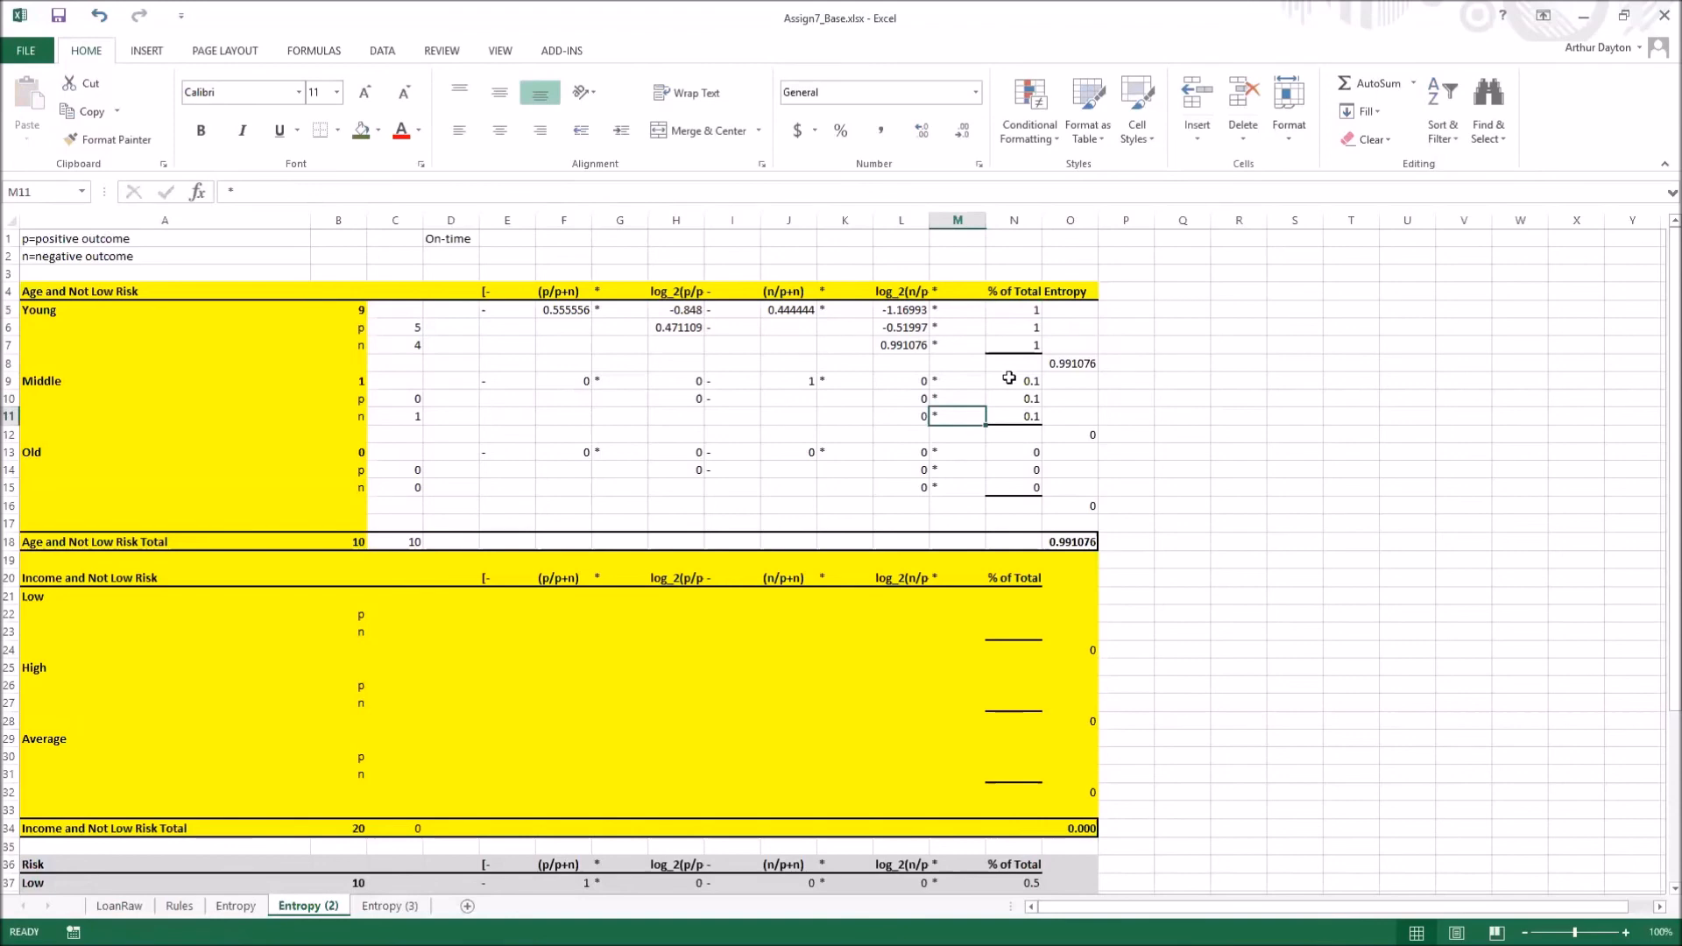
{"action": "left_click", "coordinate": [1010, 381]}
{"action": "type", "text": "1"}
{"action": "left_click", "coordinate": [1013, 452]}
{"action": "type", "text": "1"}
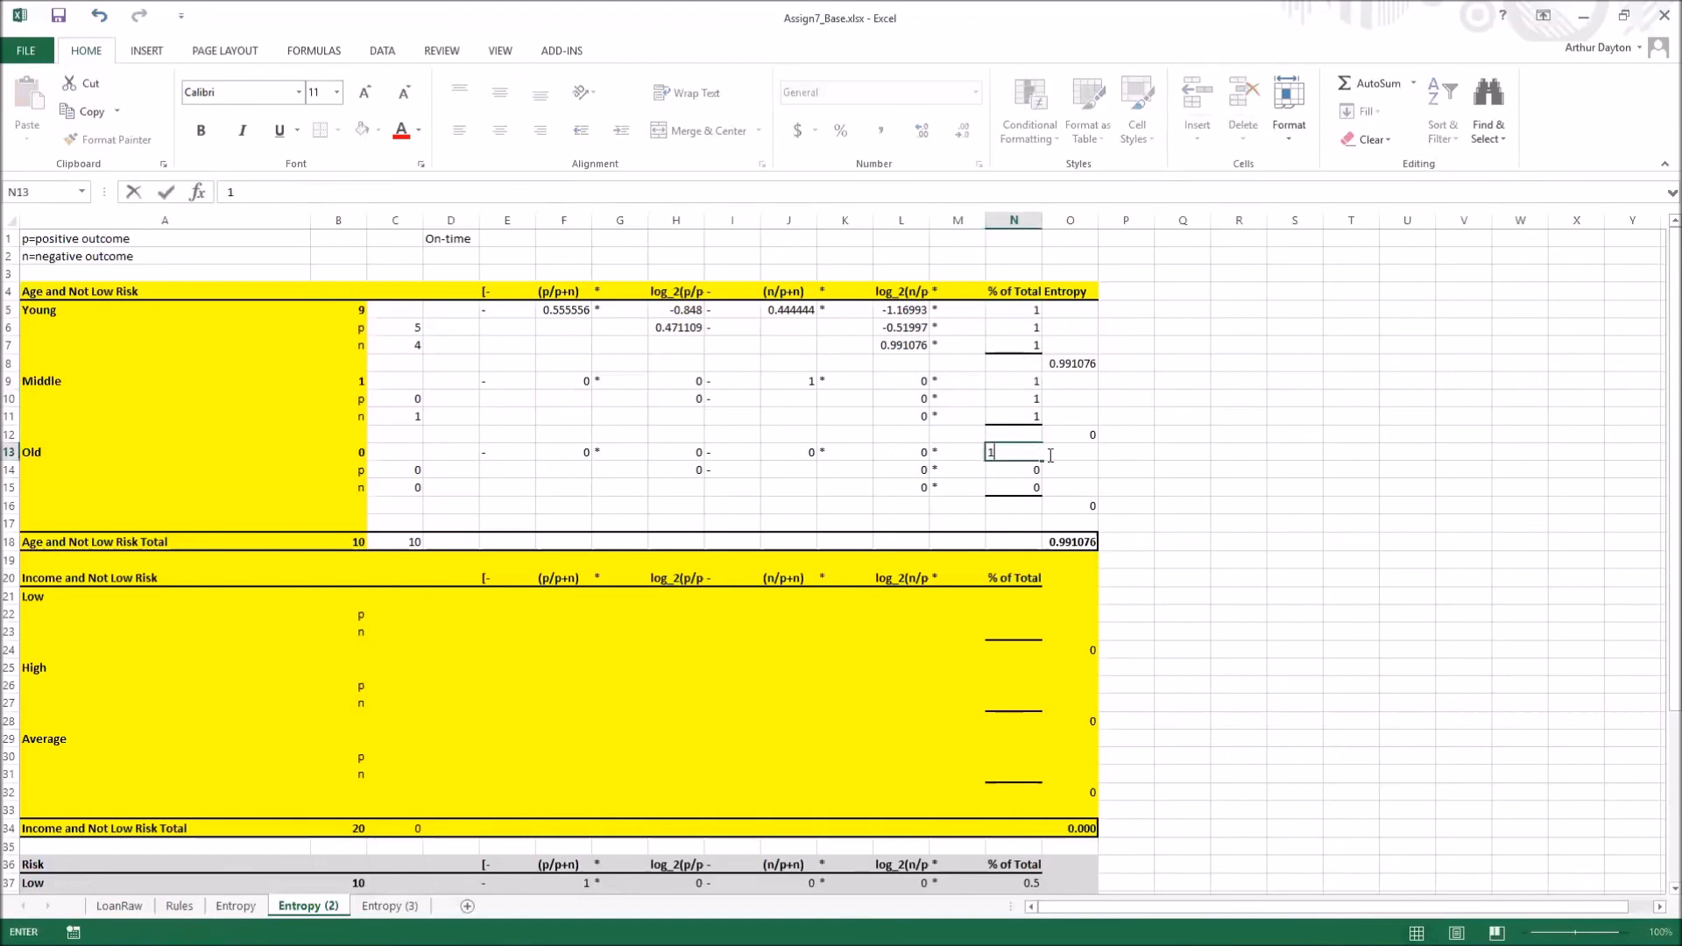
{"action": "left_click", "coordinate": [1294, 447]}
{"action": "left_click_drag", "start_coordinate": [1060, 541], "coordinate": [1146, 555]}
{"action": "left_click", "coordinate": [1069, 541]}
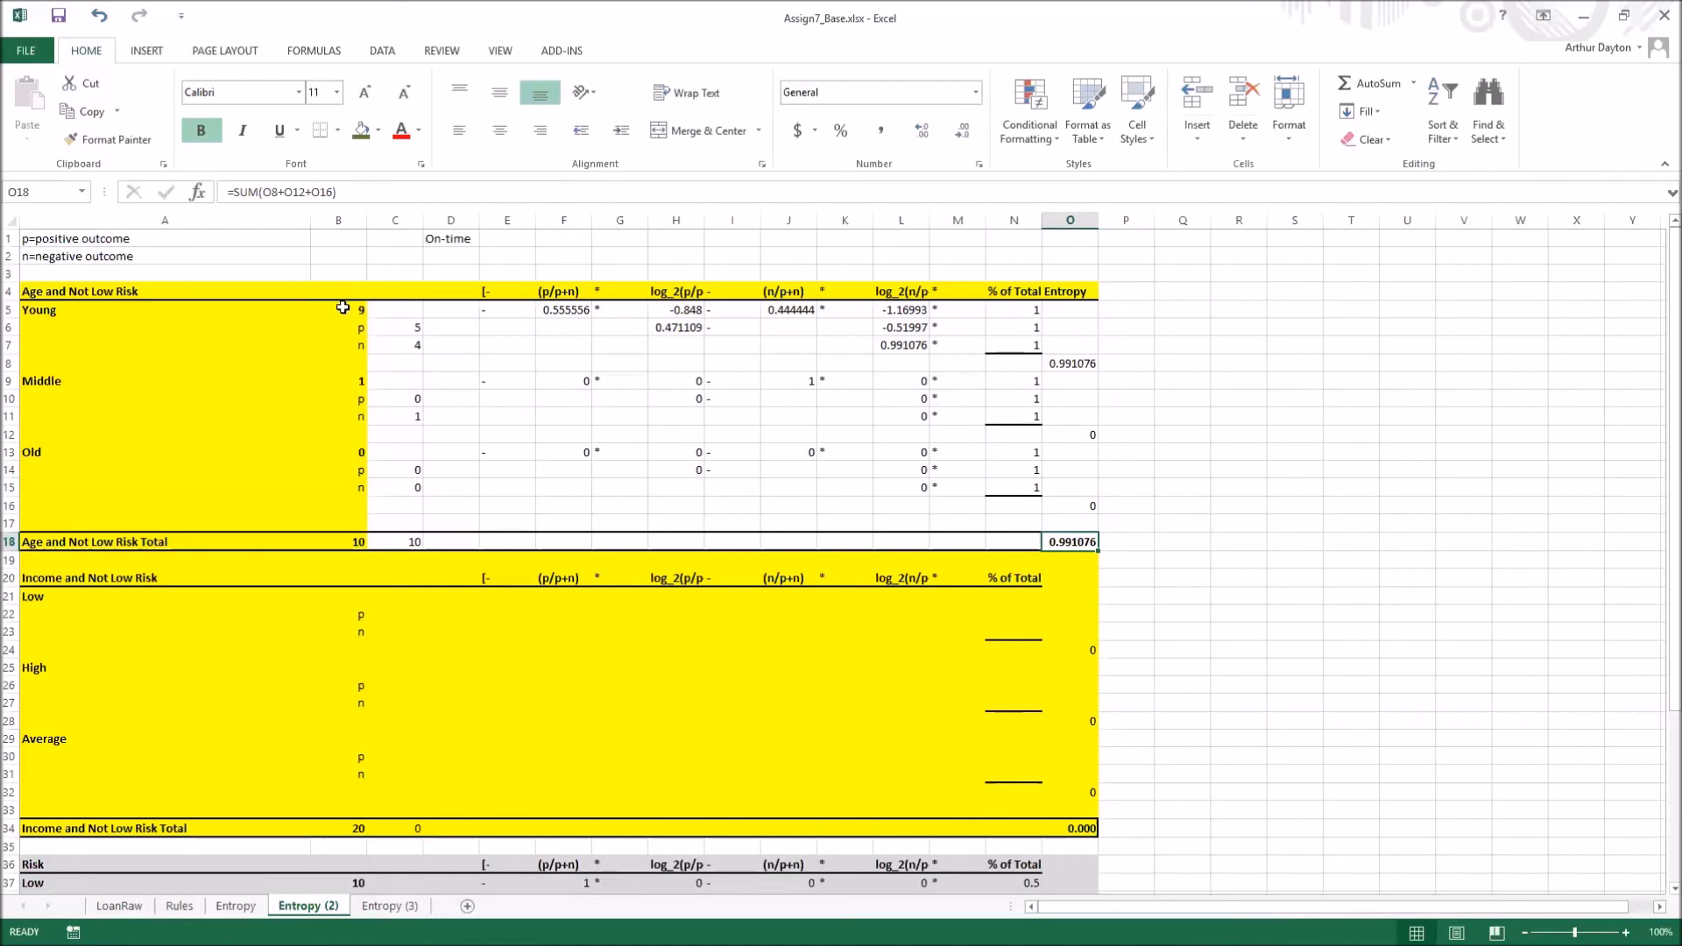
Copy the Young count formulas in B5:C7 to the Low income block starting at B21
{"action": "left_click_drag", "start_coordinate": [344, 310], "coordinate": [389, 346]}
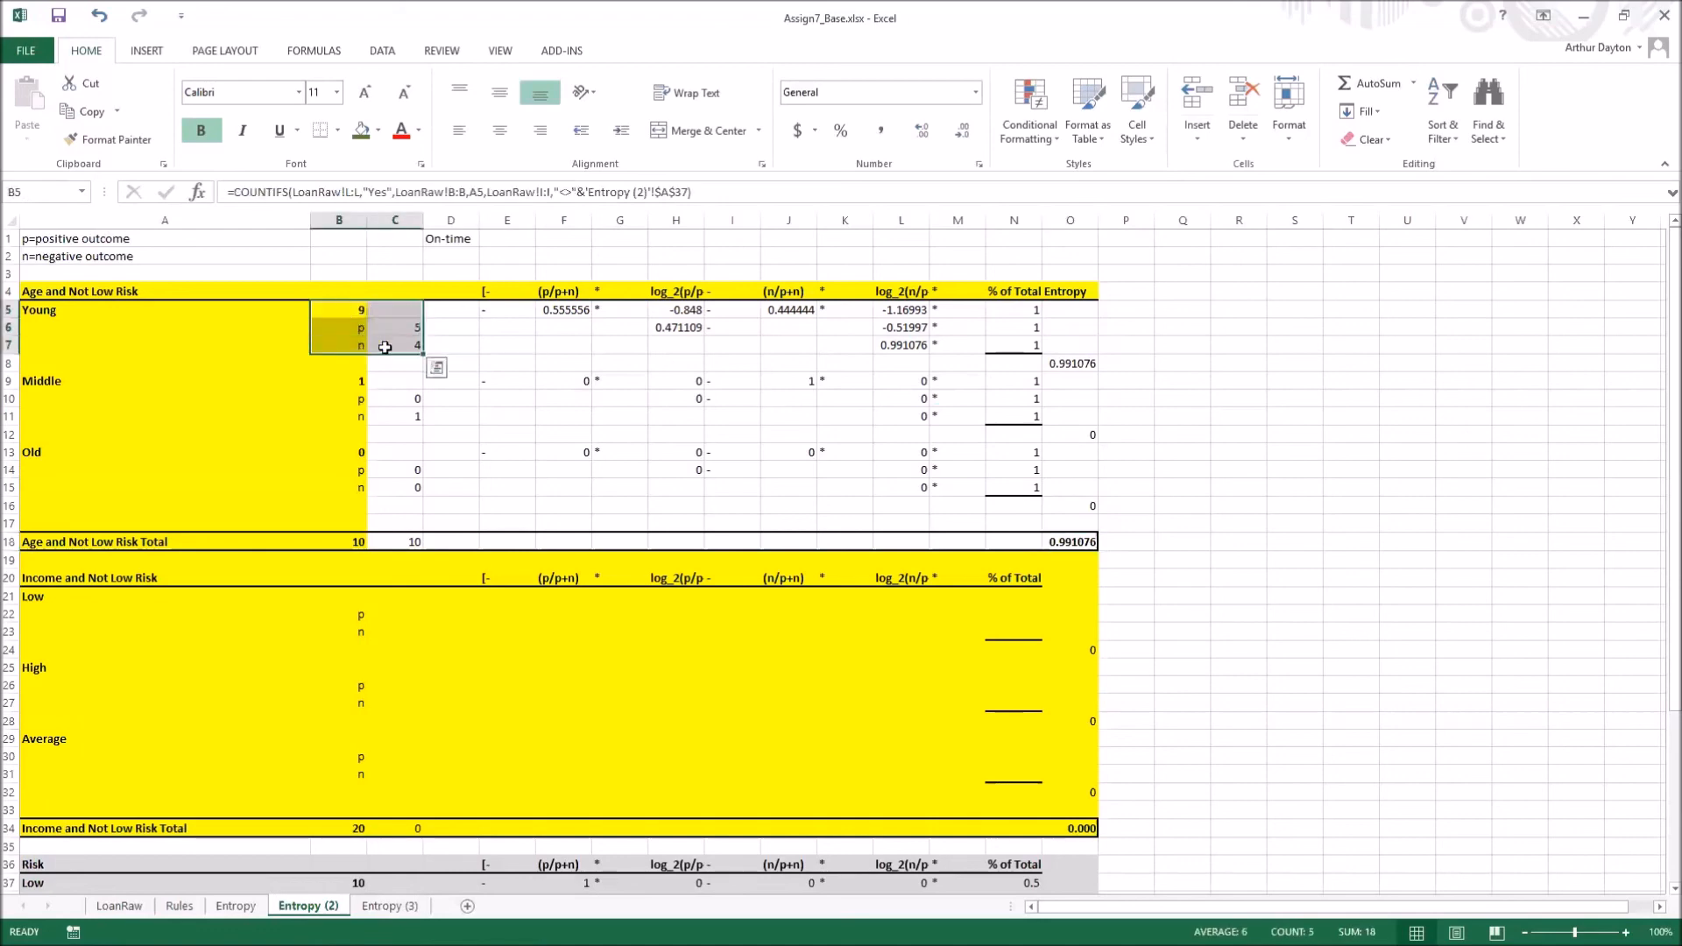
{"action": "key", "text": "ctrl+c"}
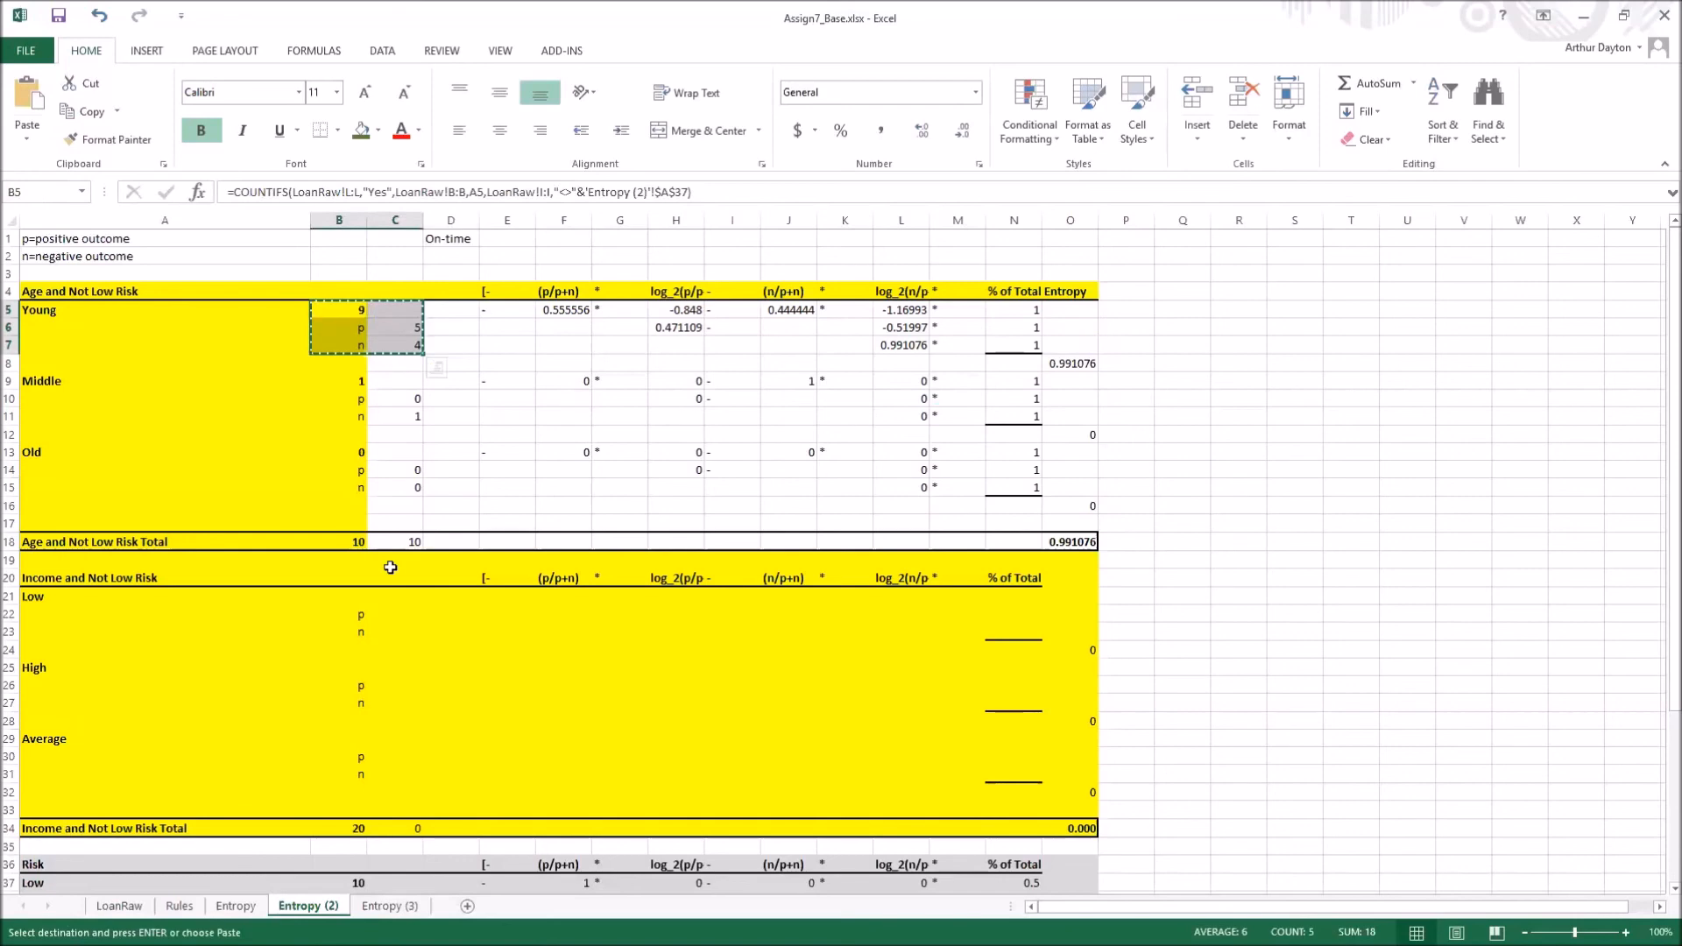
{"action": "left_click", "coordinate": [365, 601]}
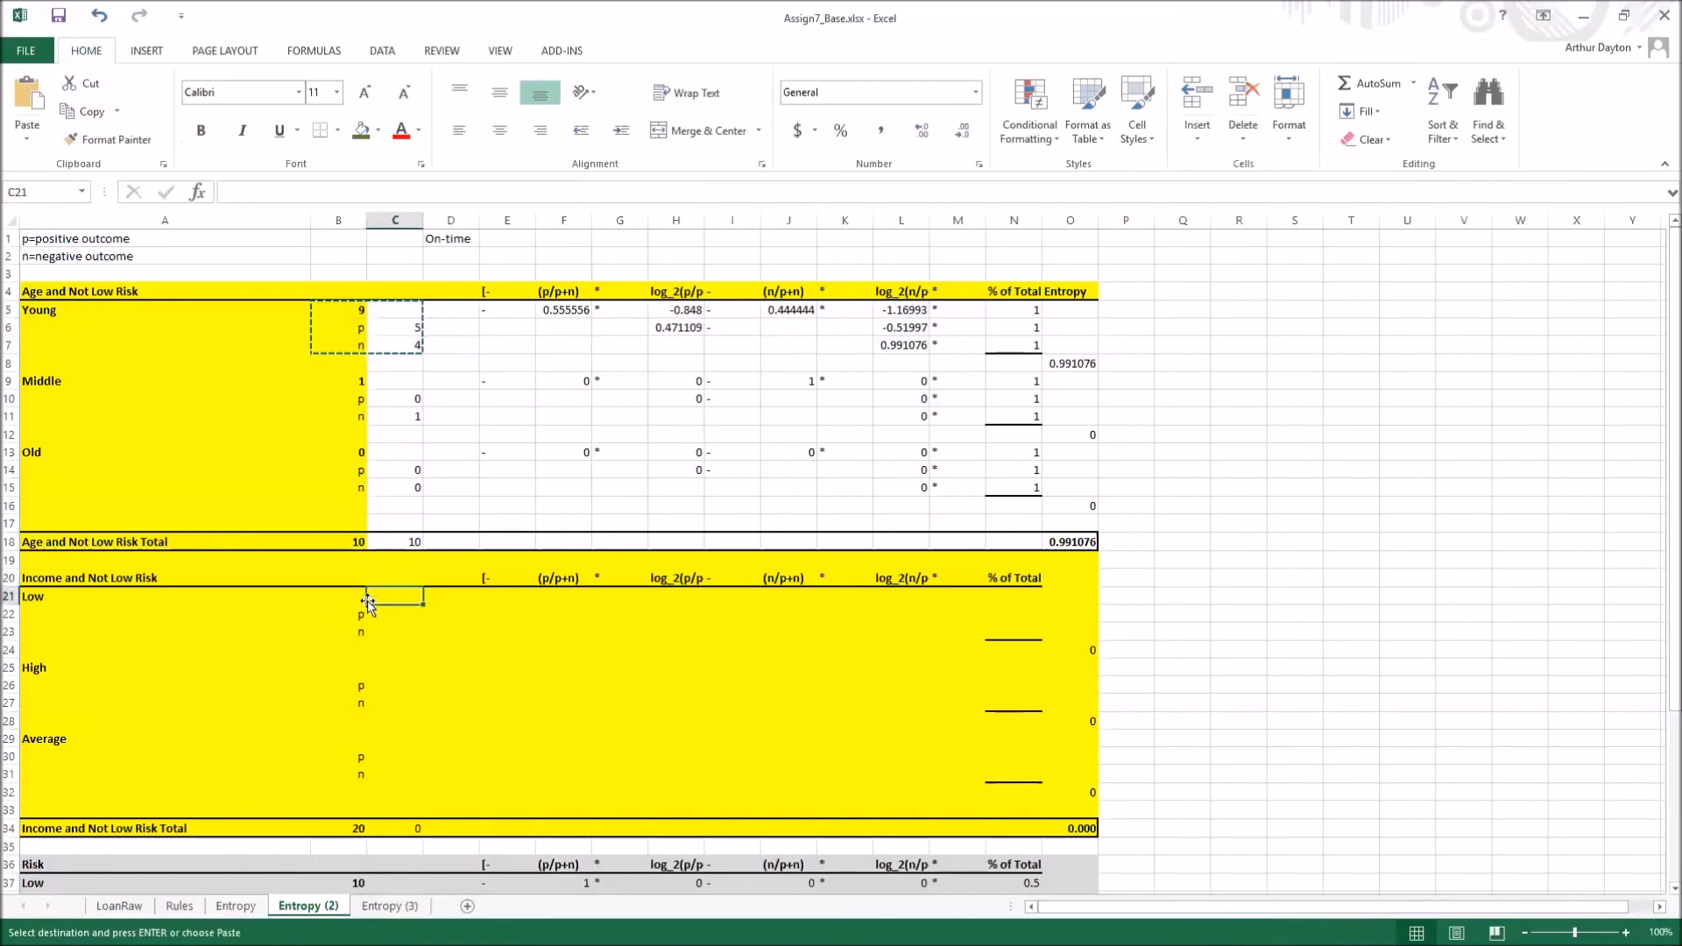
{"action": "key", "text": "ctrl+v"}
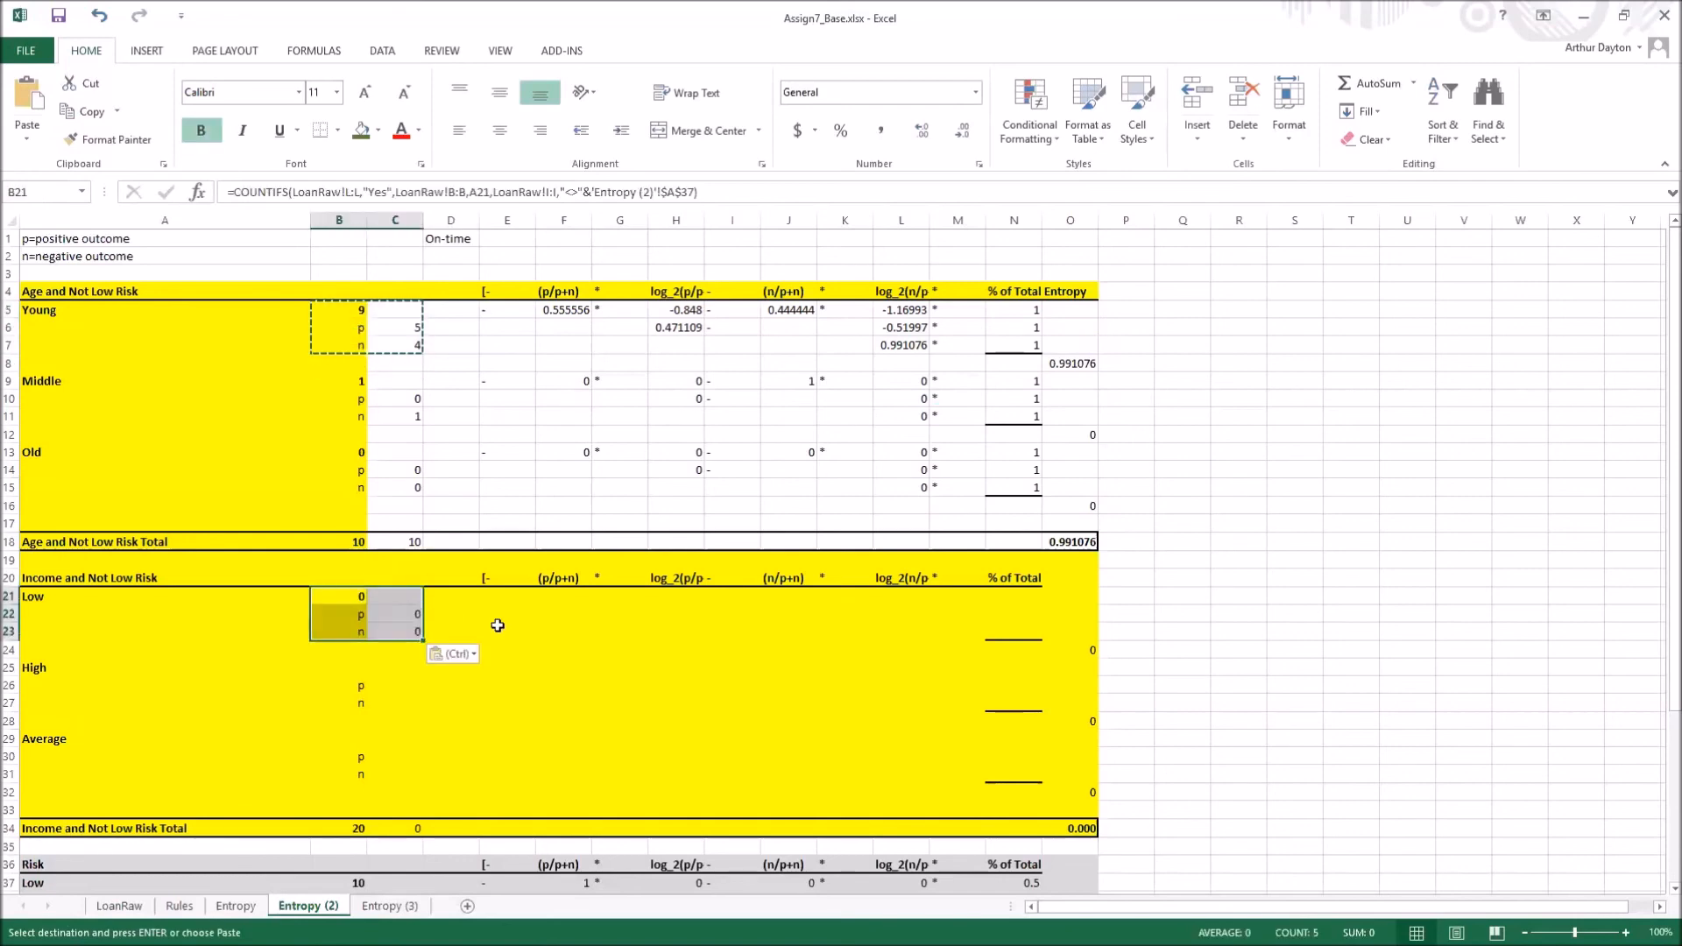
Find the income category column on LoanRaw and set the second criteria range of the Low income count formula in B21 to LoanRaw!D:D
{"action": "left_click", "coordinate": [350, 593]}
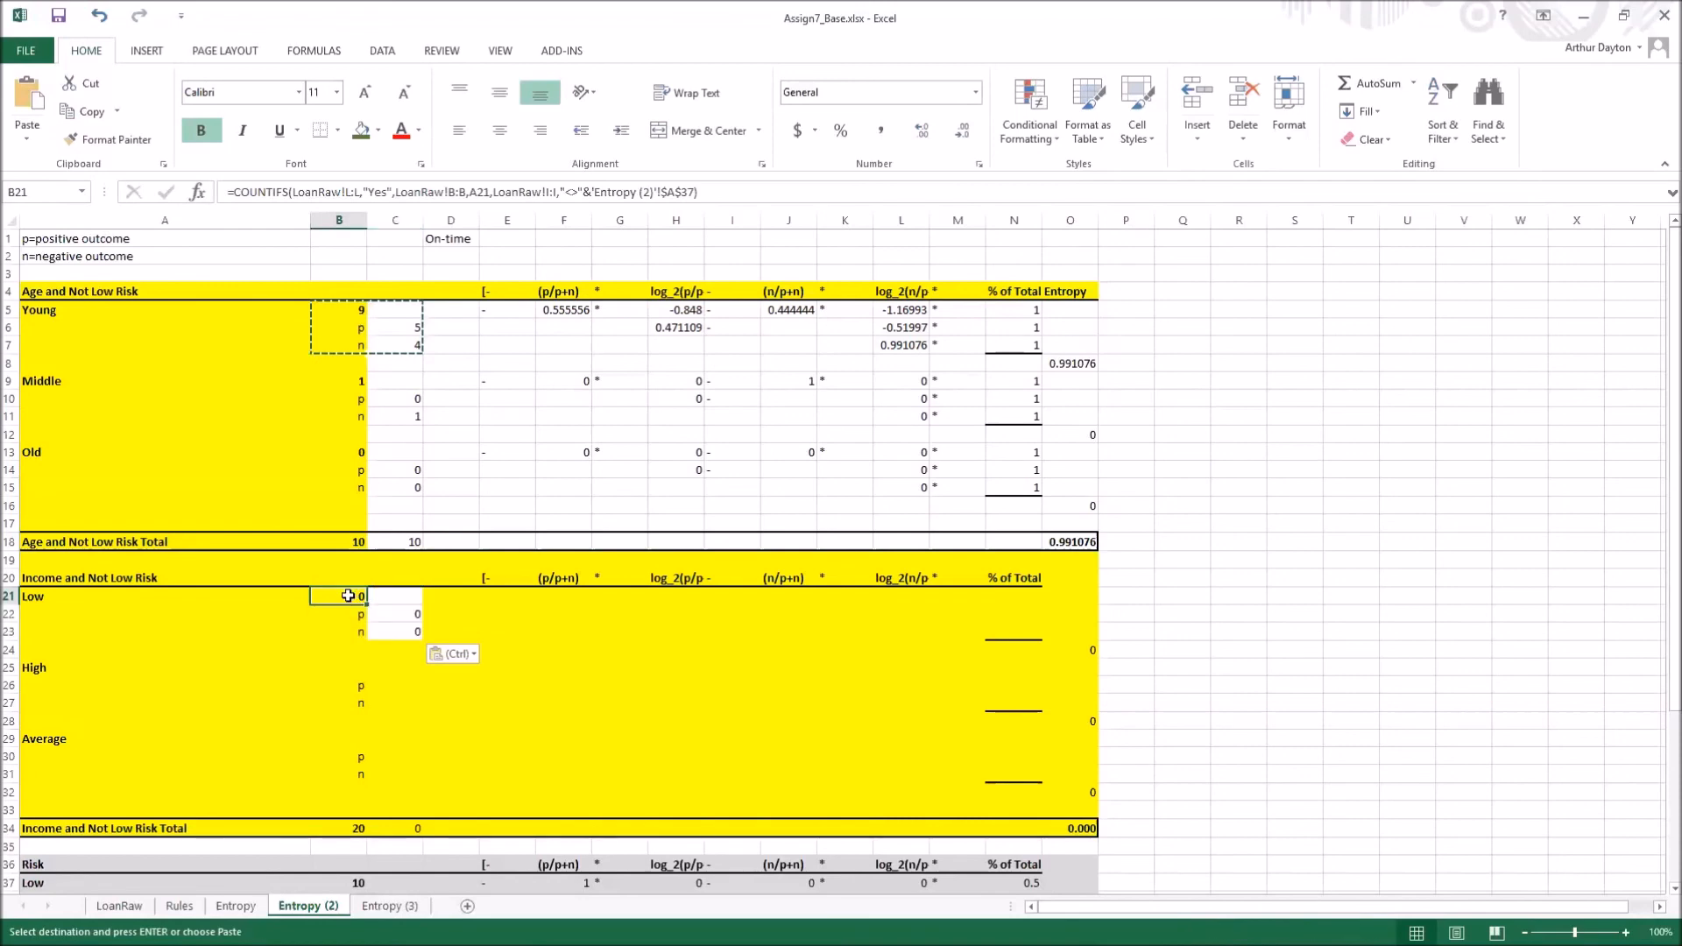
{"action": "left_click", "coordinate": [543, 192]}
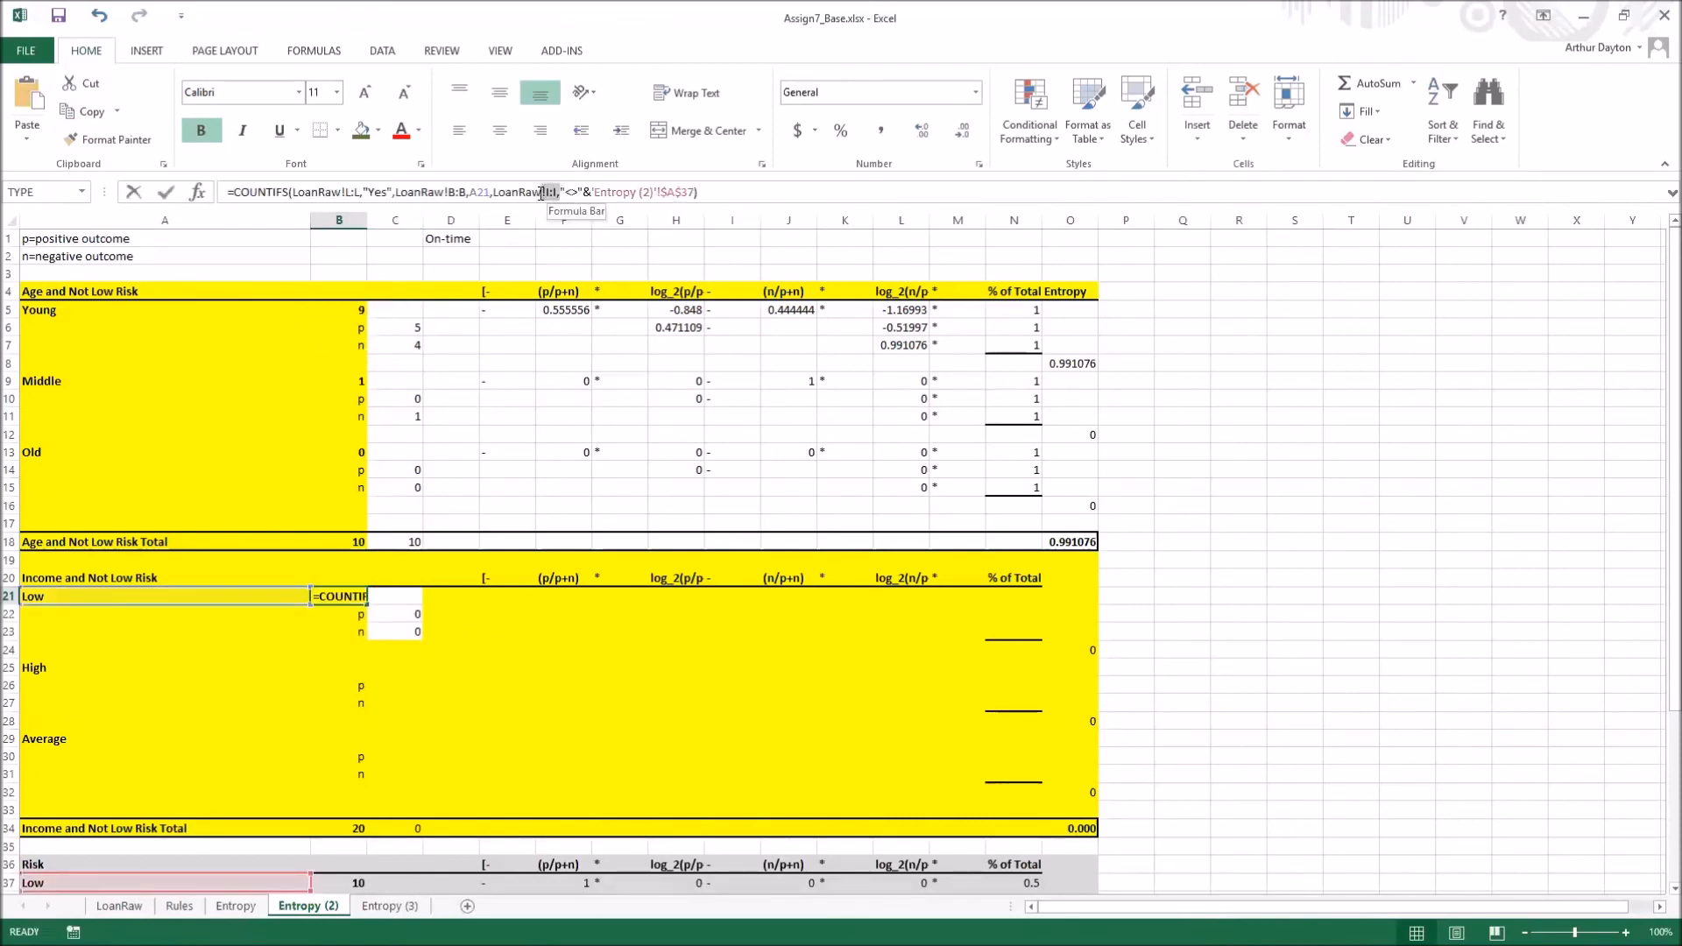
{"action": "left_click_drag", "start_coordinate": [541, 192], "coordinate": [541, 193]}
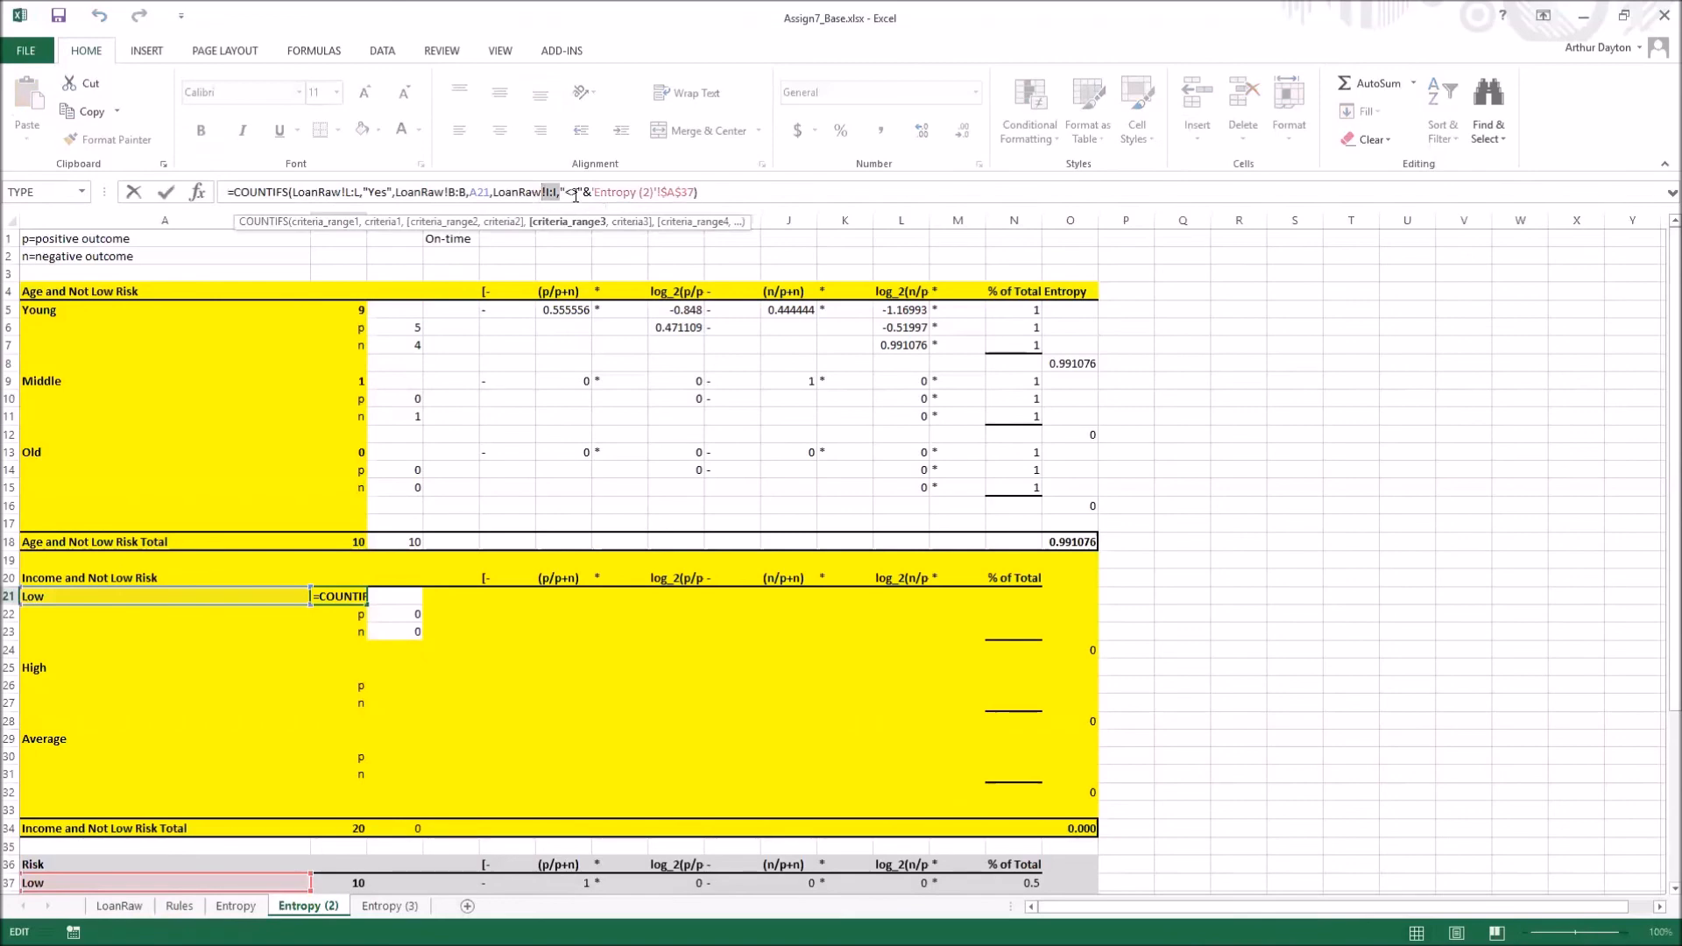
{"action": "left_click", "coordinate": [464, 191]}
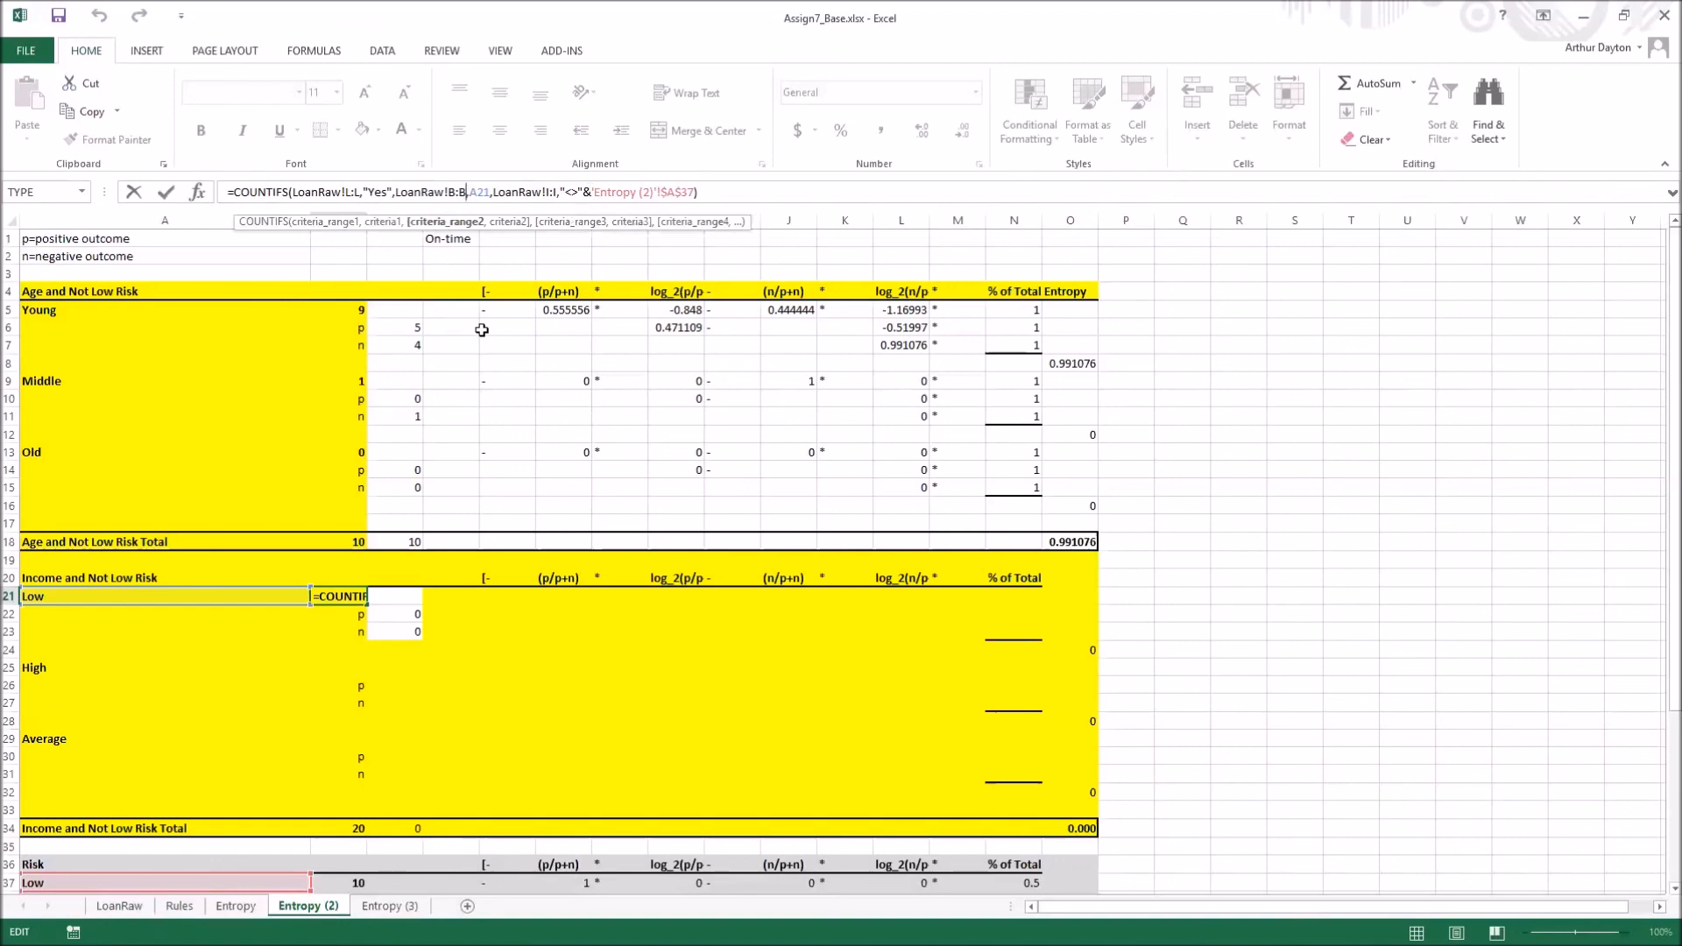
{"action": "key", "text": "Return"}
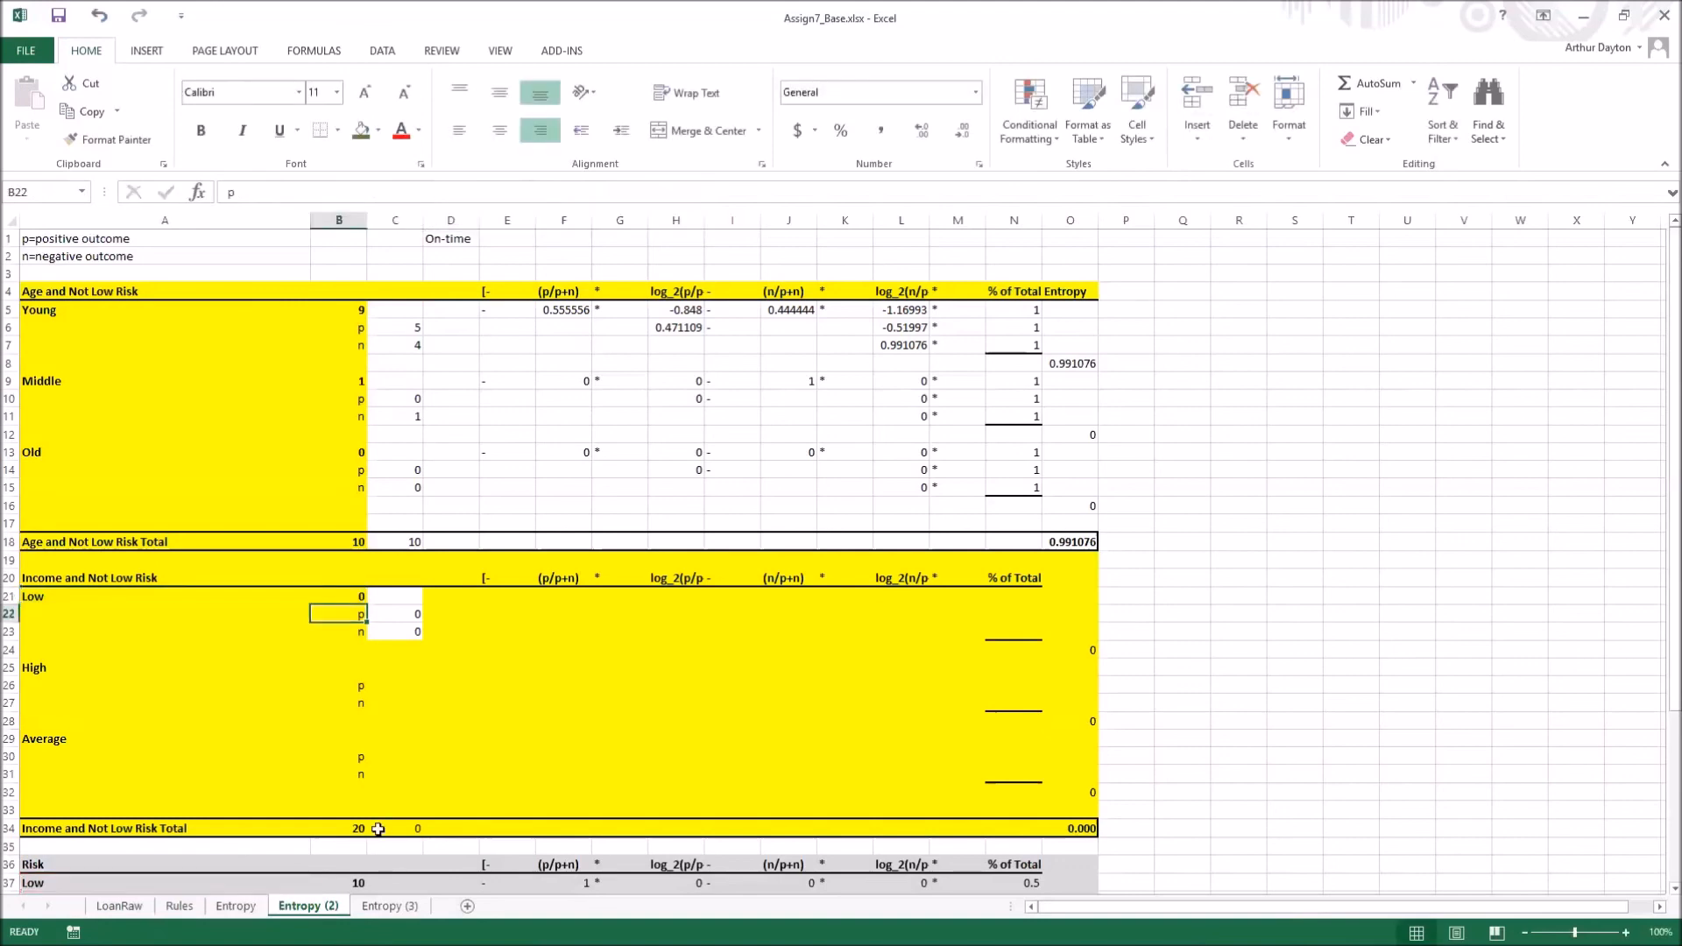
{"action": "left_click", "coordinate": [119, 905]}
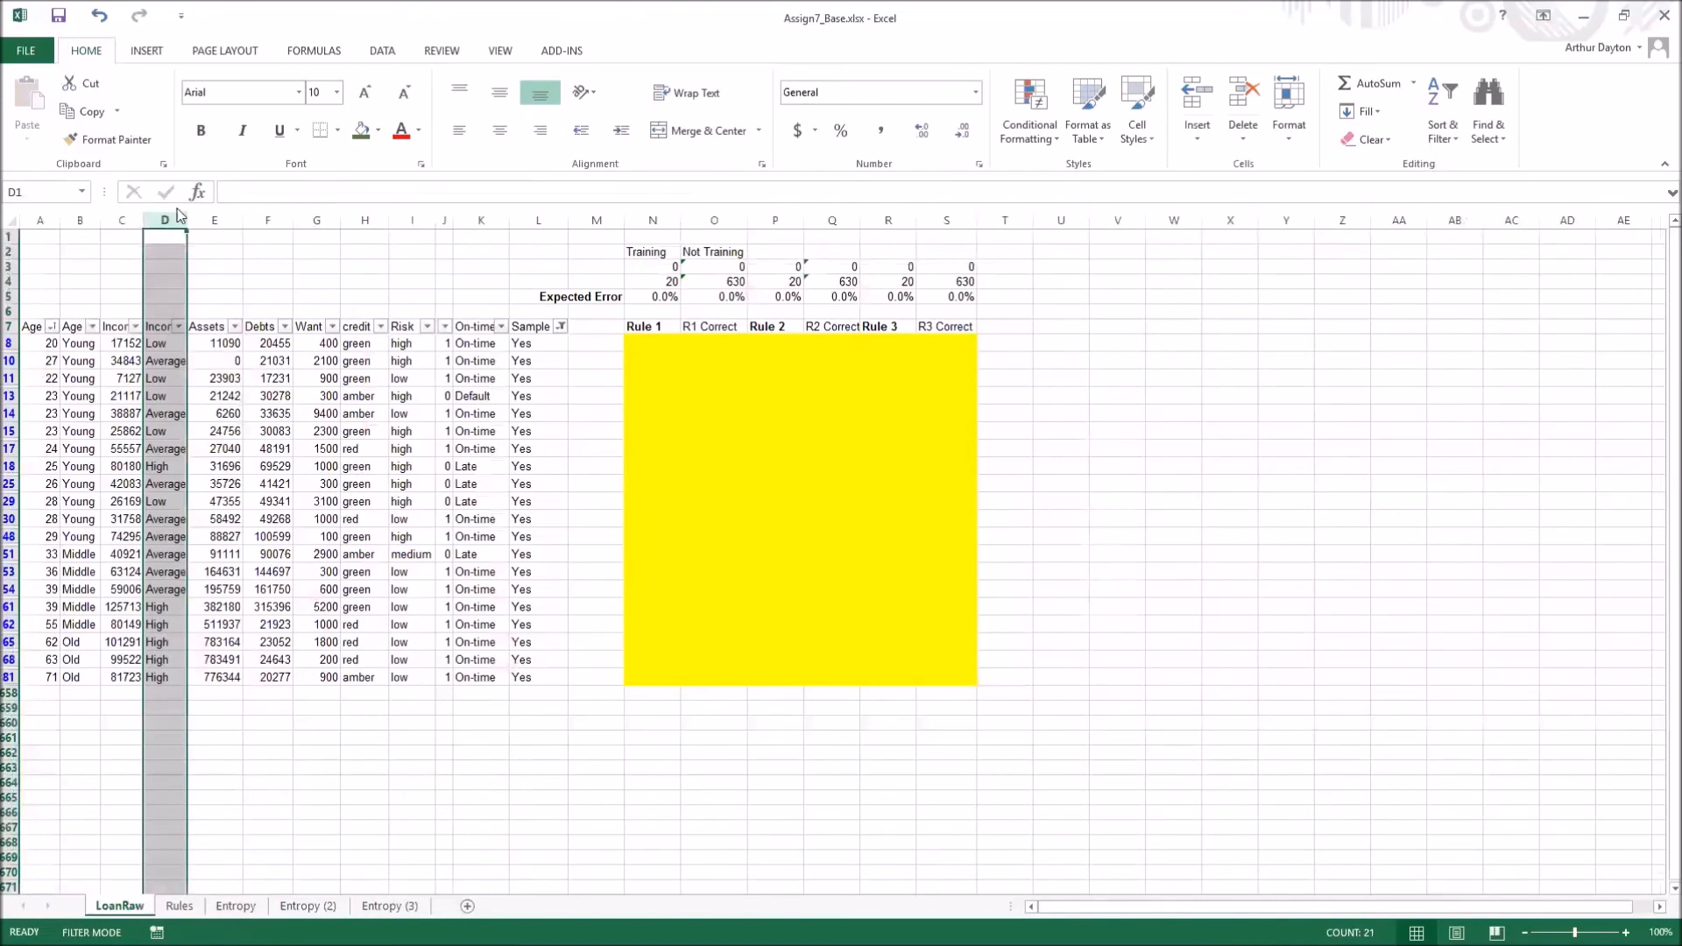
{"action": "left_click", "coordinate": [277, 908]}
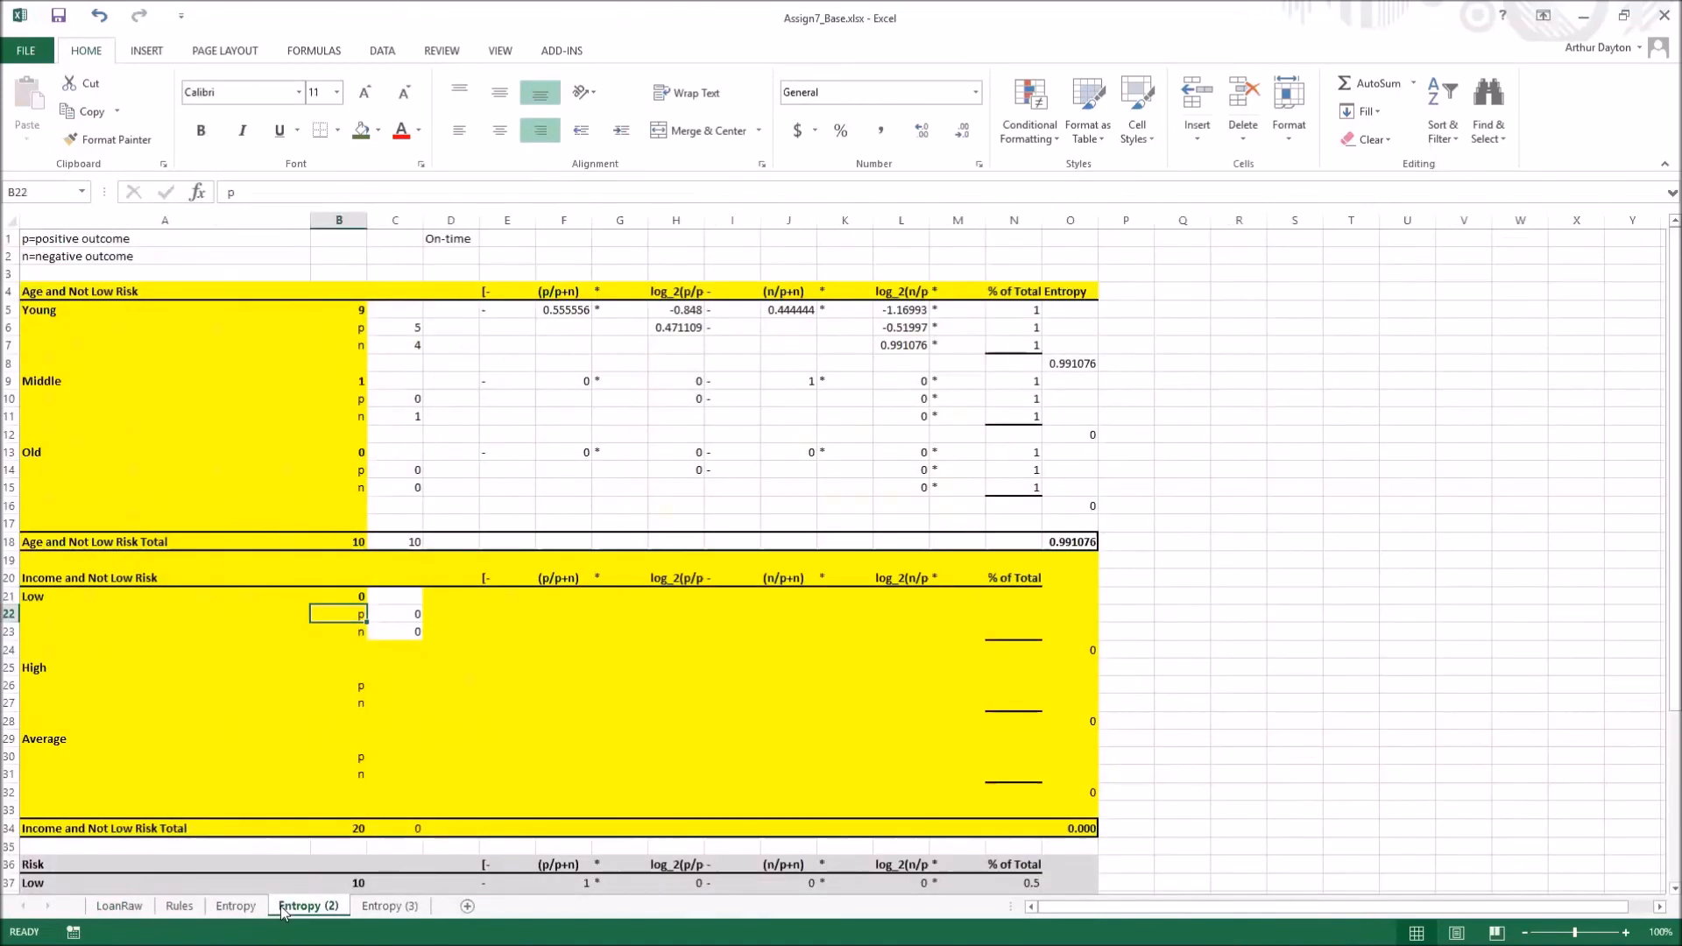
{"action": "left_click", "coordinate": [353, 598]}
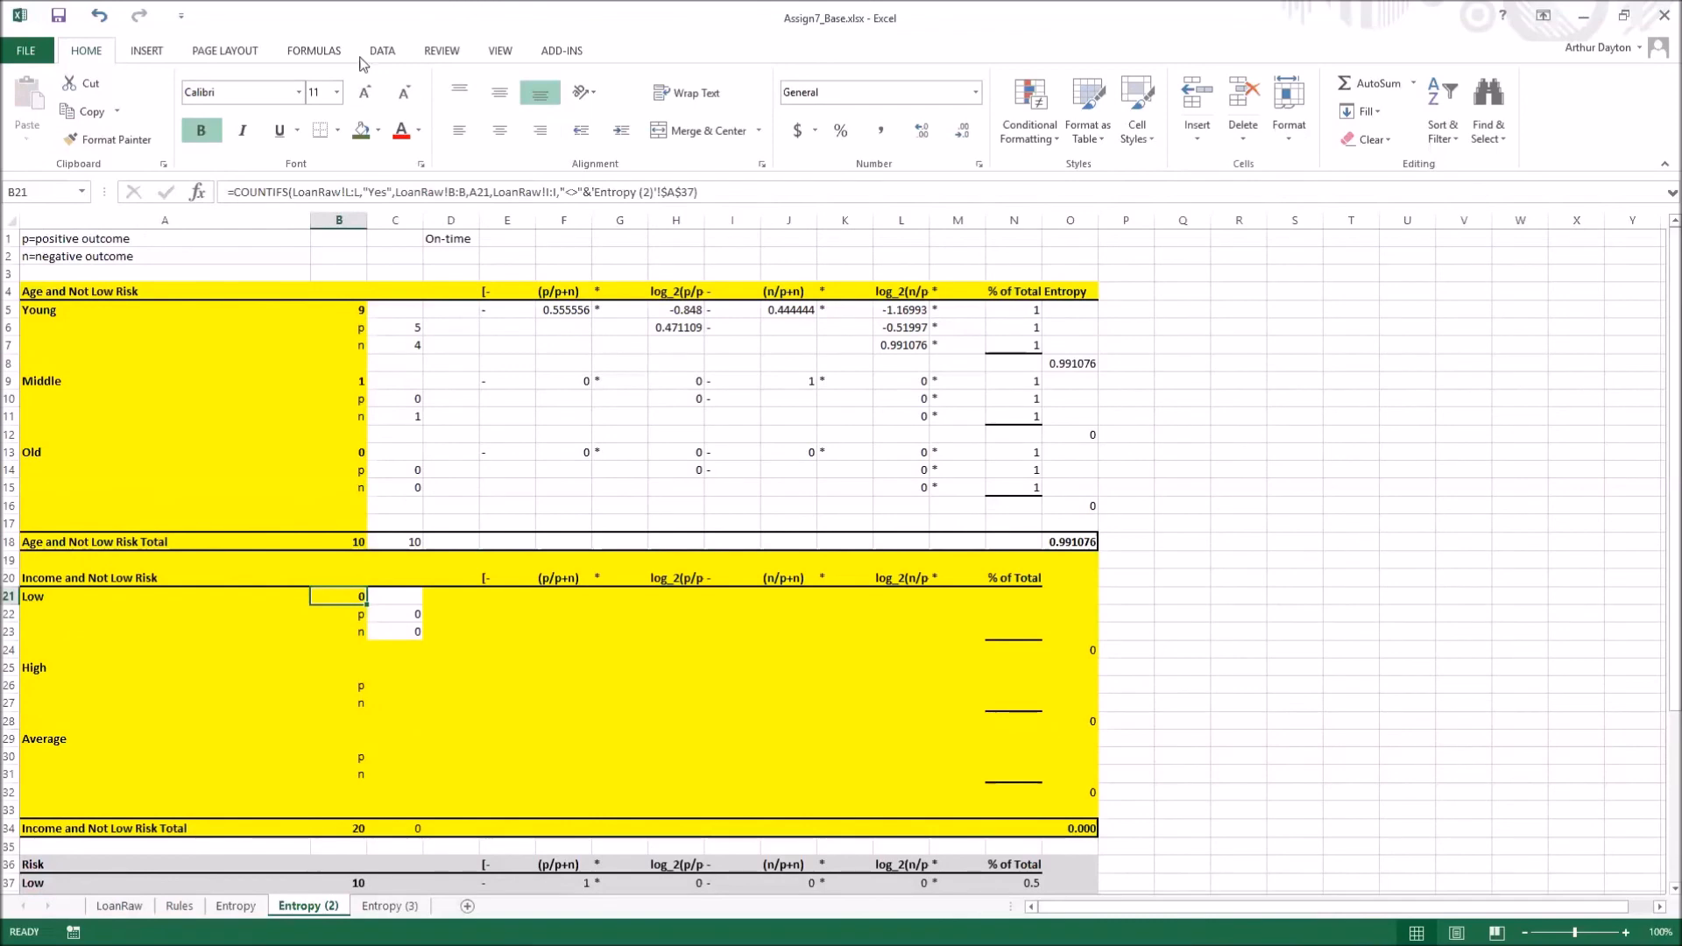
{"action": "left_click", "coordinate": [462, 191]}
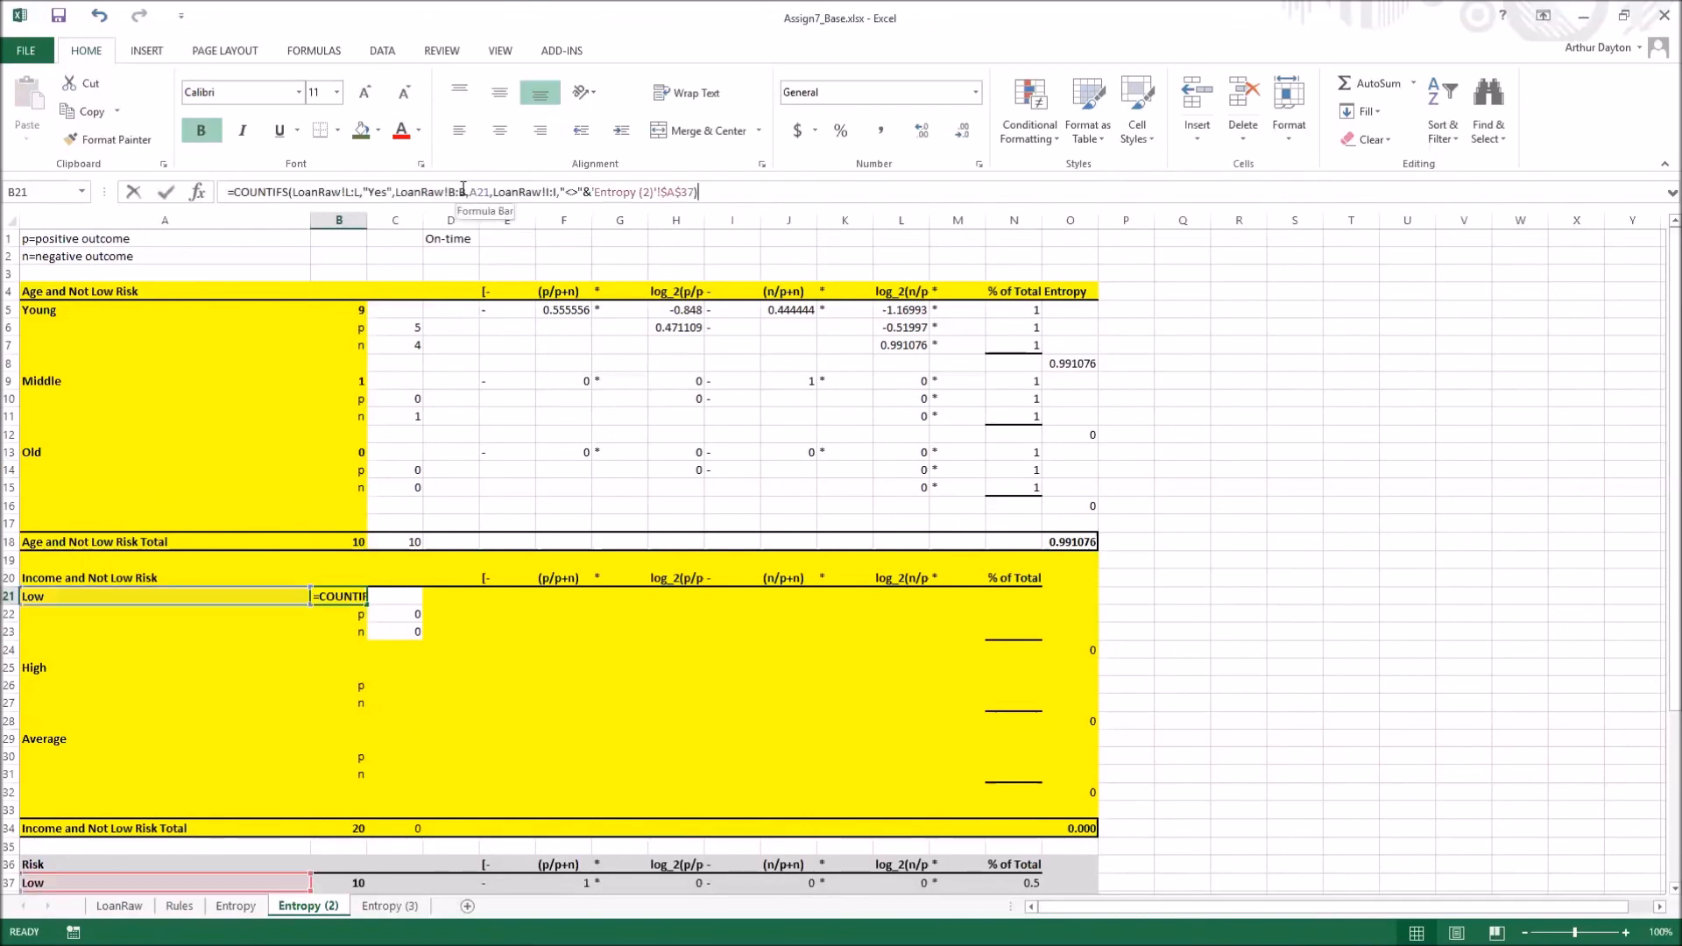
{"action": "left_click_drag", "start_coordinate": [464, 193], "coordinate": [450, 192]}
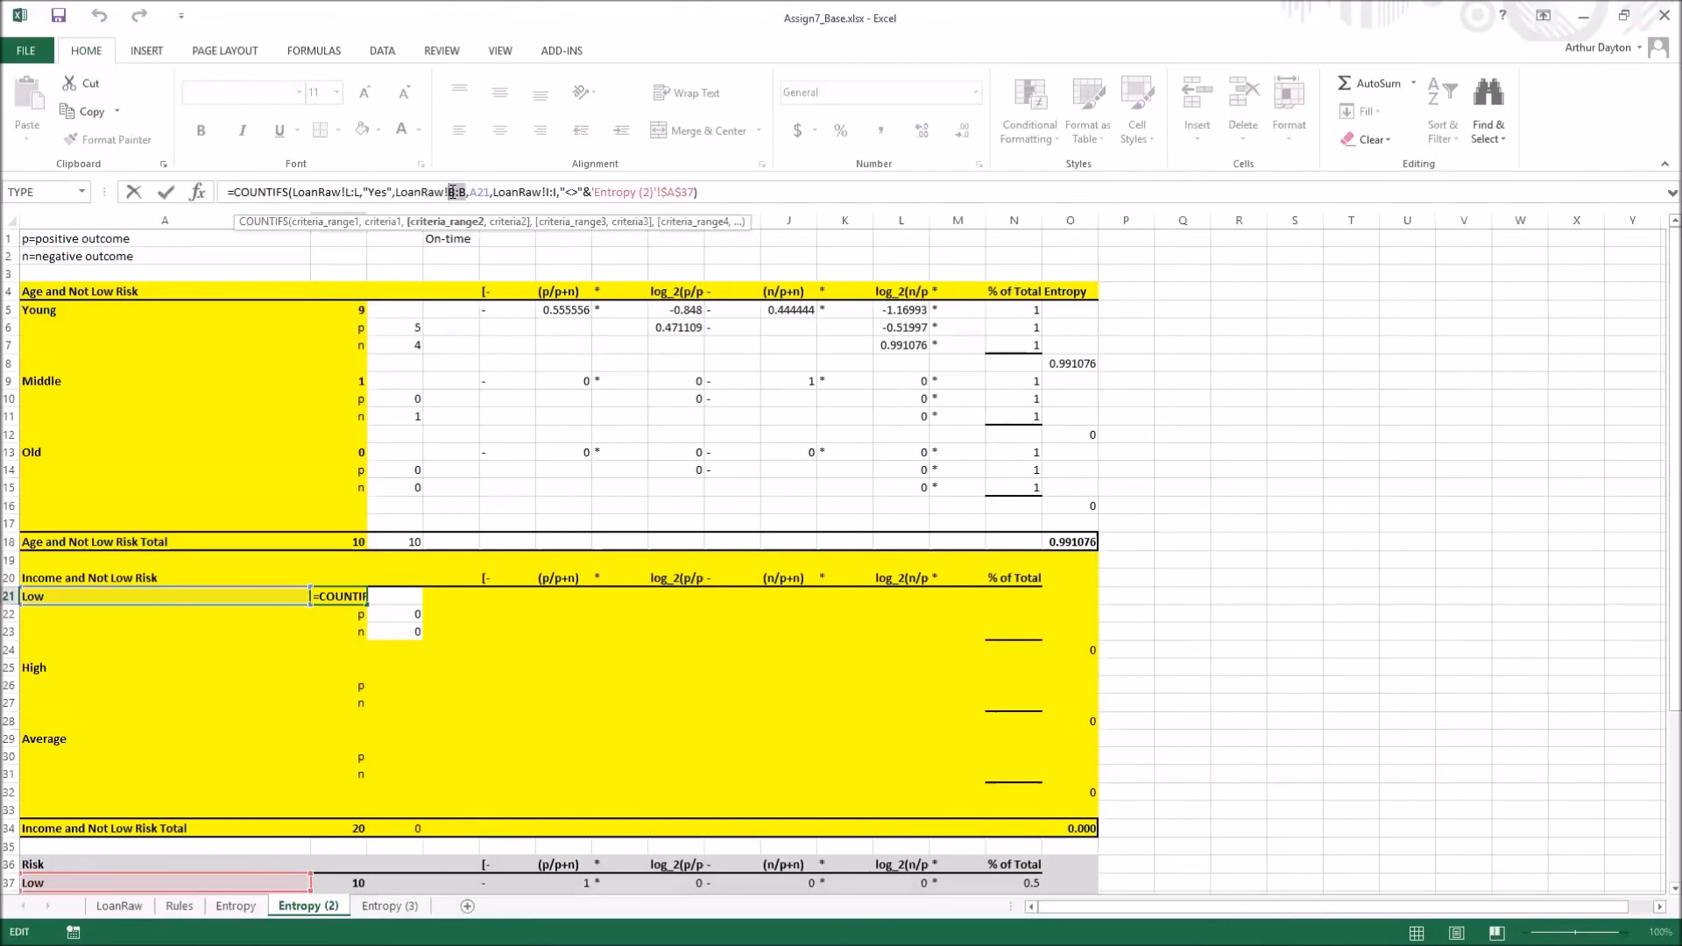
{"action": "type", "text": "D:D"}
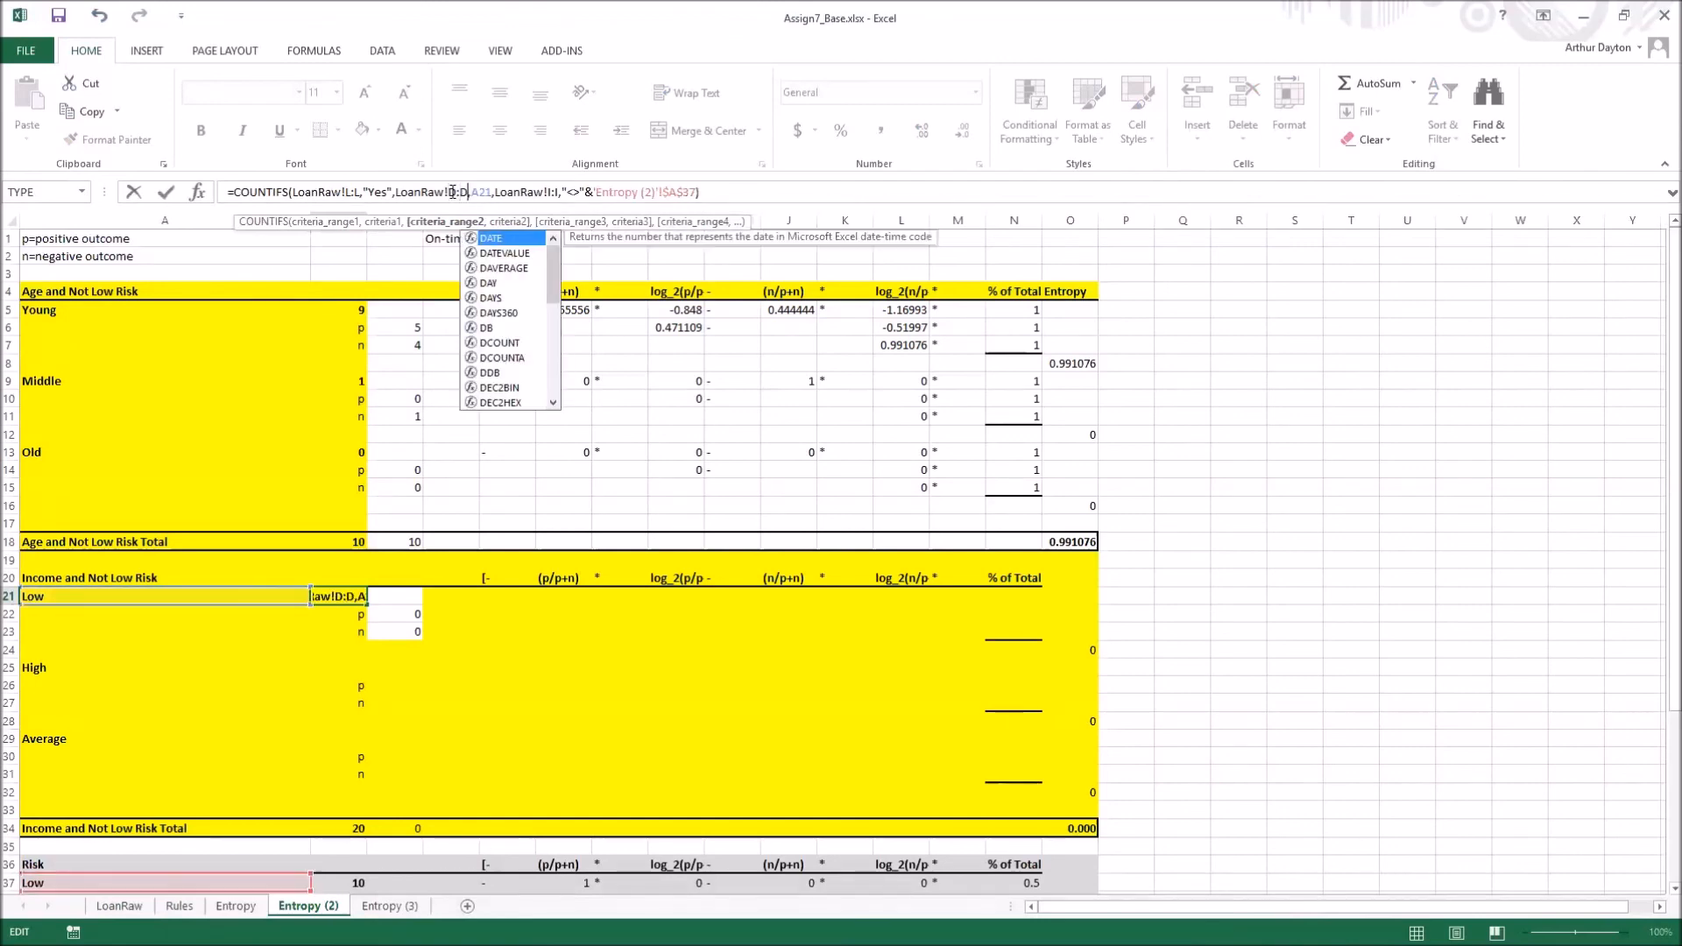
{"action": "key", "text": "Return"}
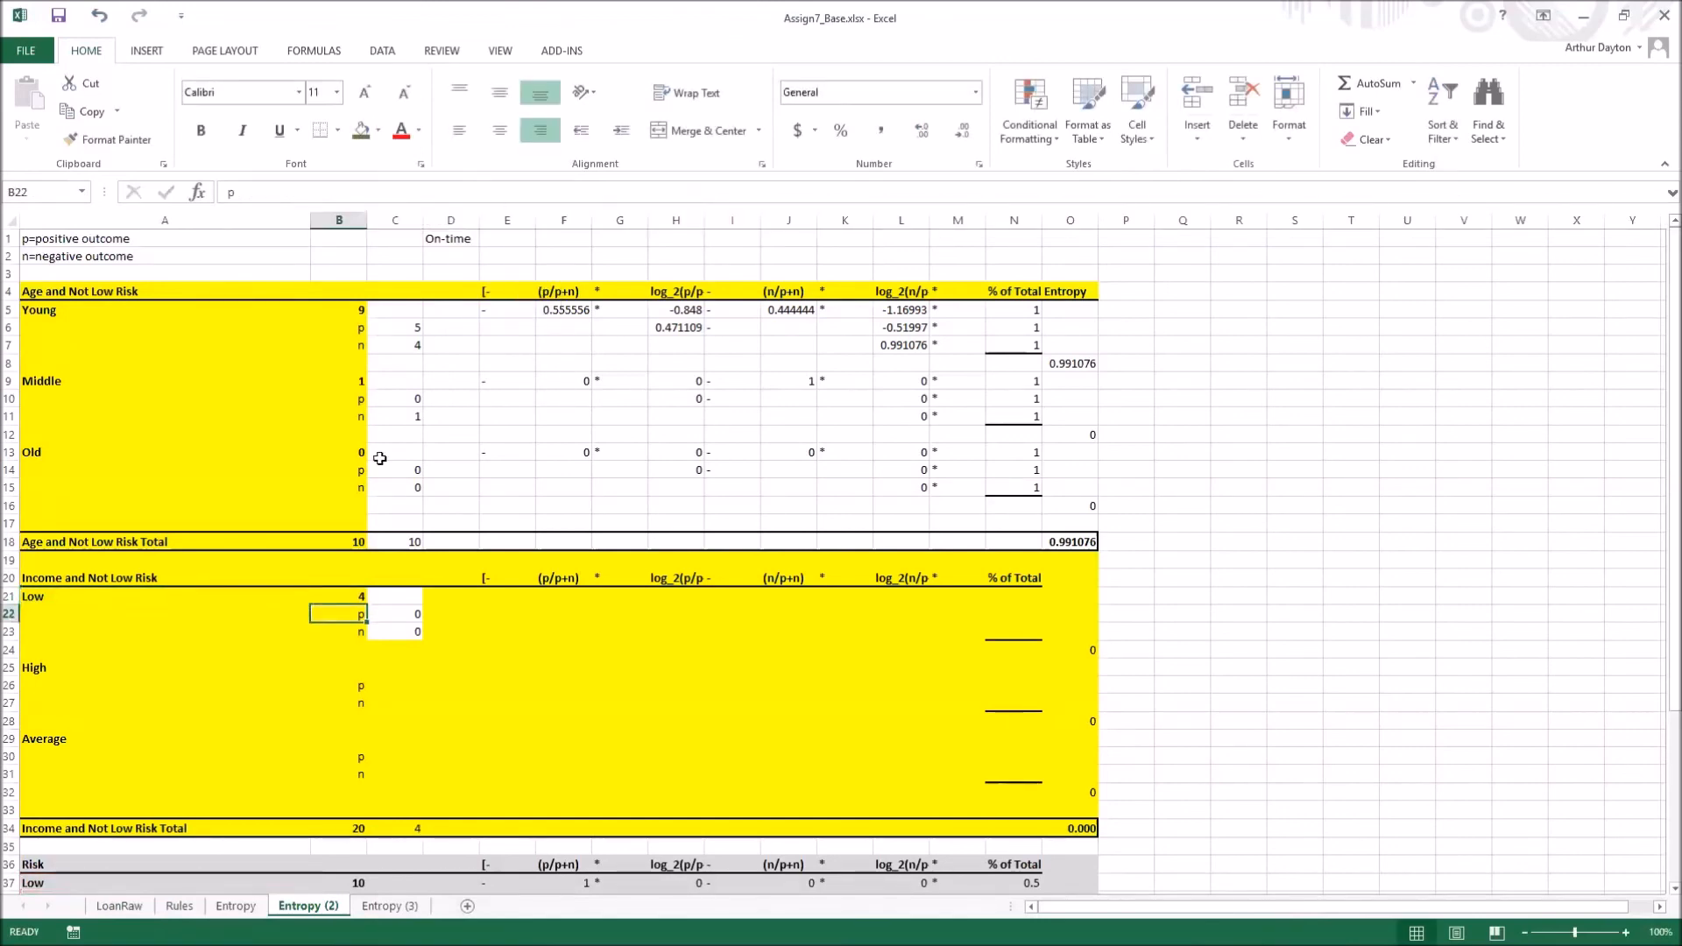
Set the second criteria range of the Low income positive count formula in C22 to LoanRaw!D:D
{"action": "left_click", "coordinate": [384, 614]}
{"action": "left_click", "coordinate": [465, 192]}
{"action": "key", "text": "BackSpace"}
{"action": "key", "text": "BackSpace"}
{"action": "key", "text": "BackSpace"}
{"action": "type", "text": "D:D"}
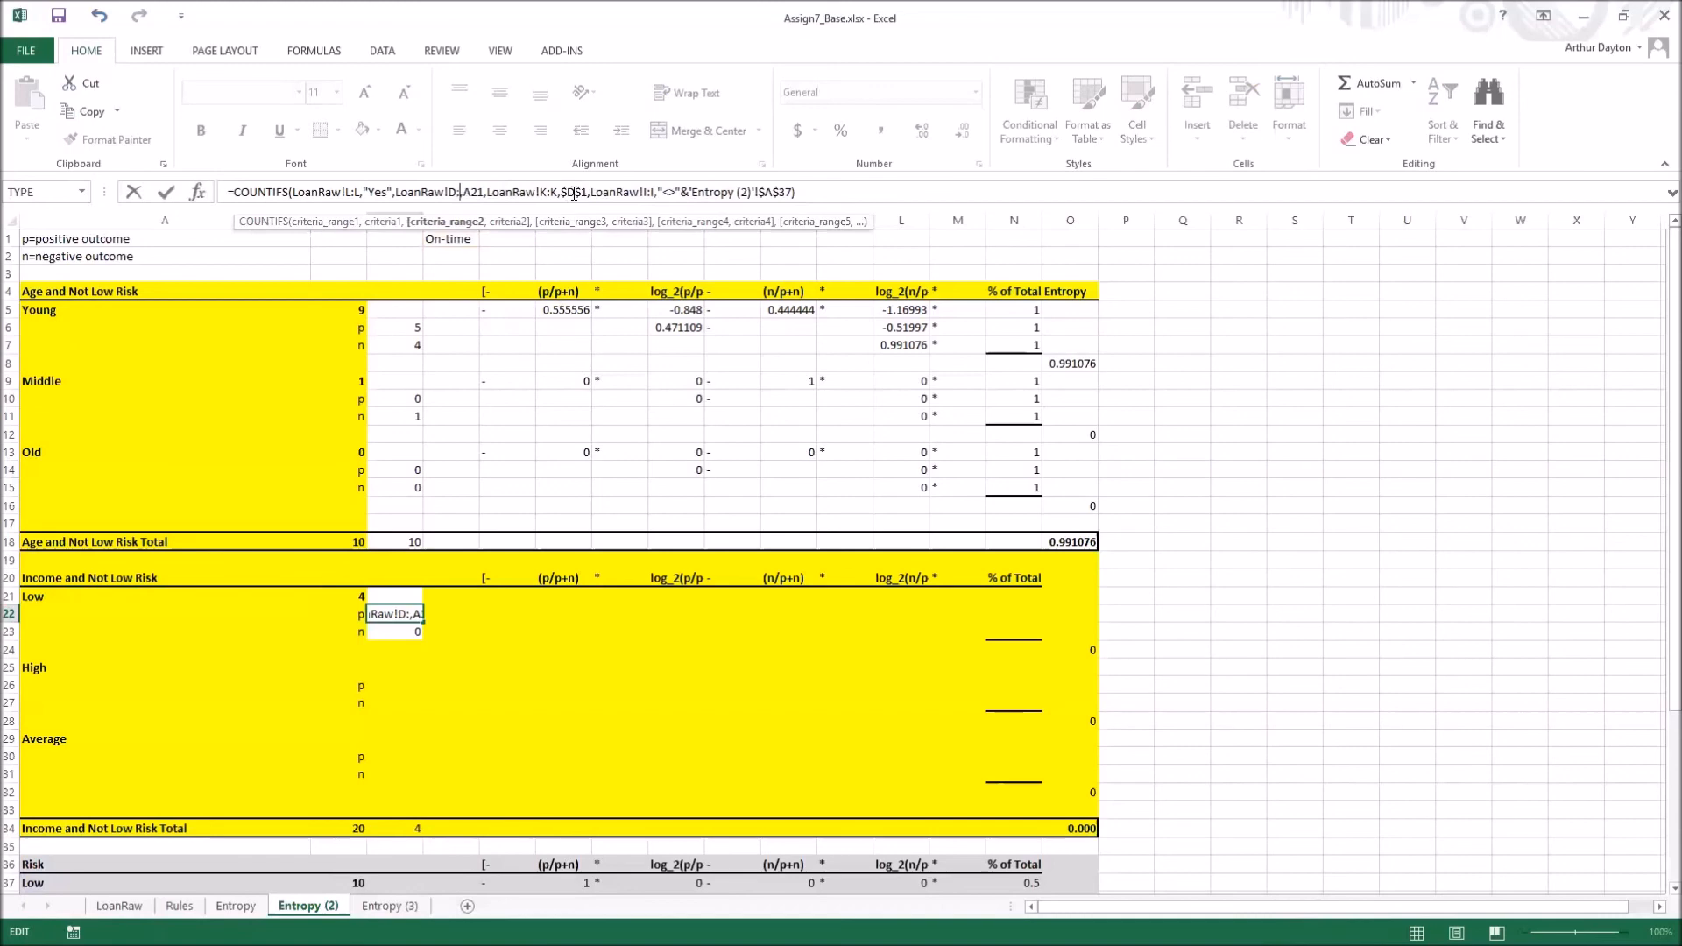
{"action": "key", "text": "Return"}
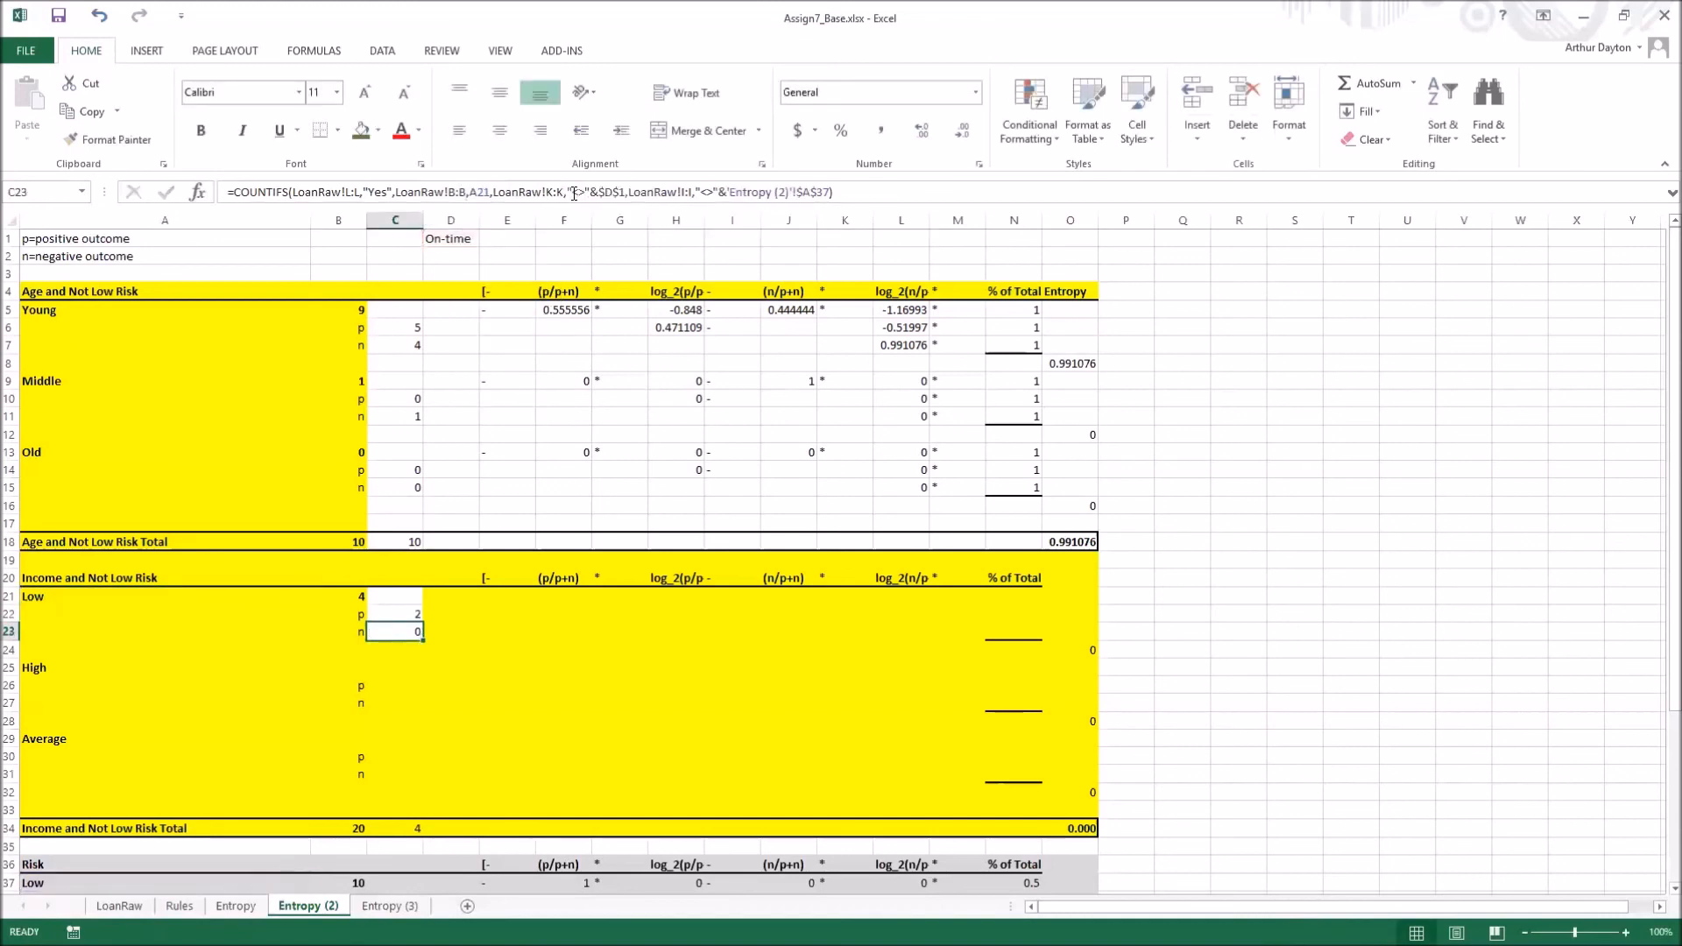
Point the Low income negative count formula in C23 at LoanRaw!D:D as its second criteria range
{"action": "left_click", "coordinate": [464, 190]}
{"action": "key", "text": "BackSpace"}
{"action": "key", "text": "BackSpace"}
{"action": "key", "text": "BackSpace"}
{"action": "type", "text": "D:D"}
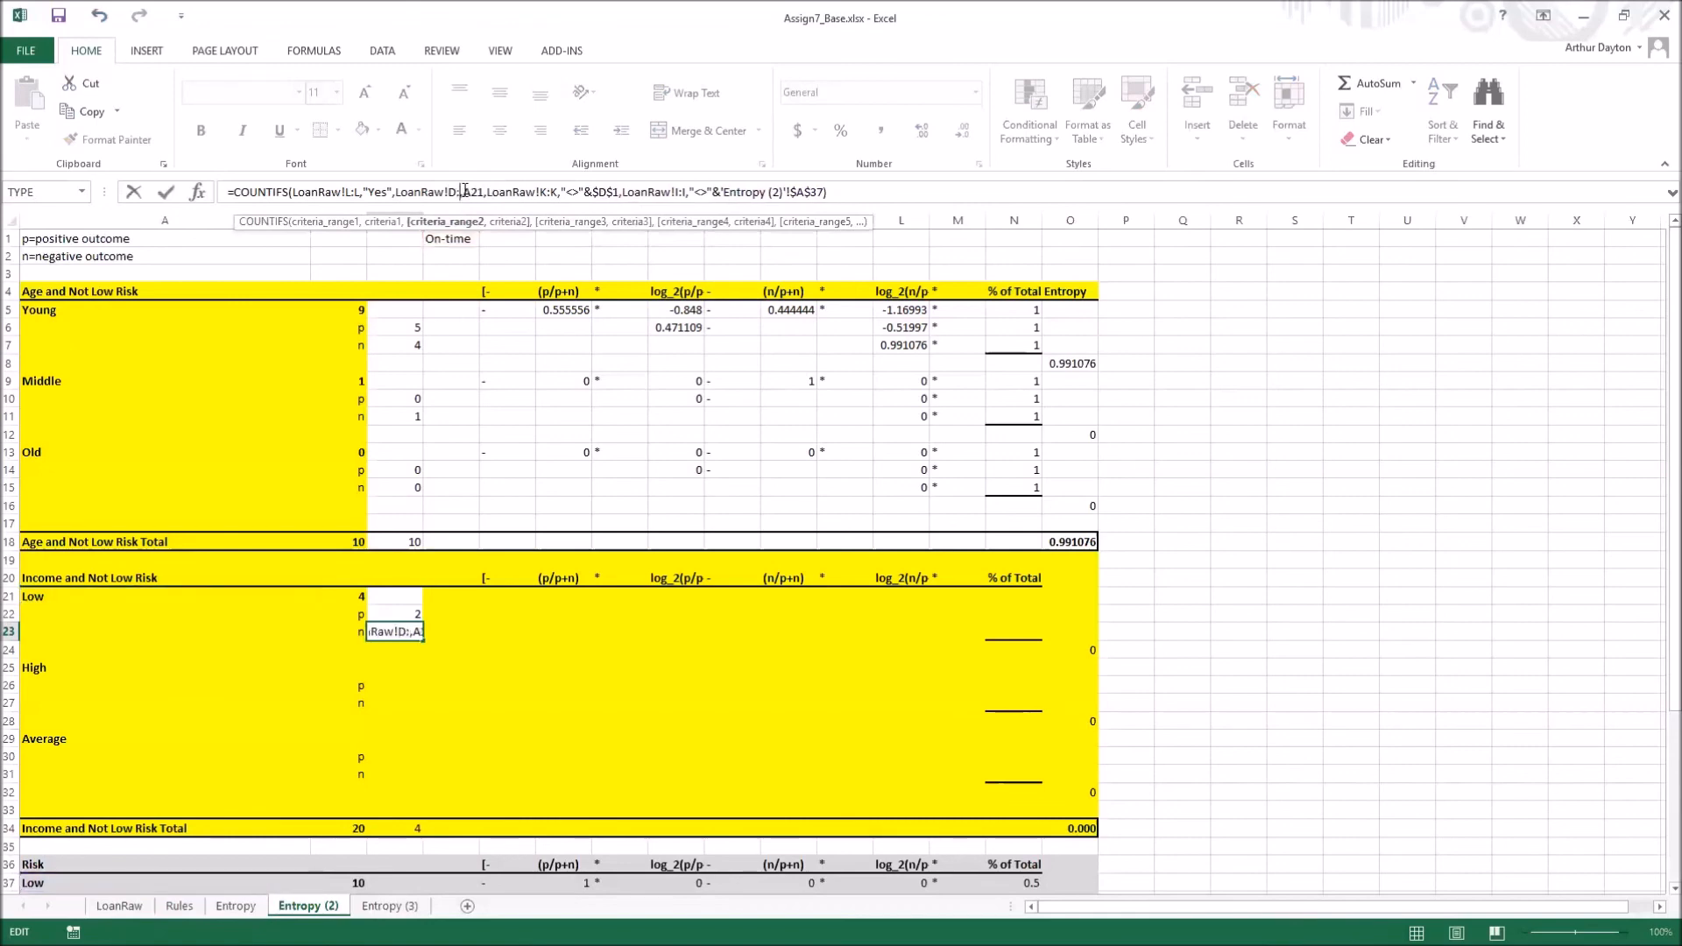
{"action": "key", "text": "Return"}
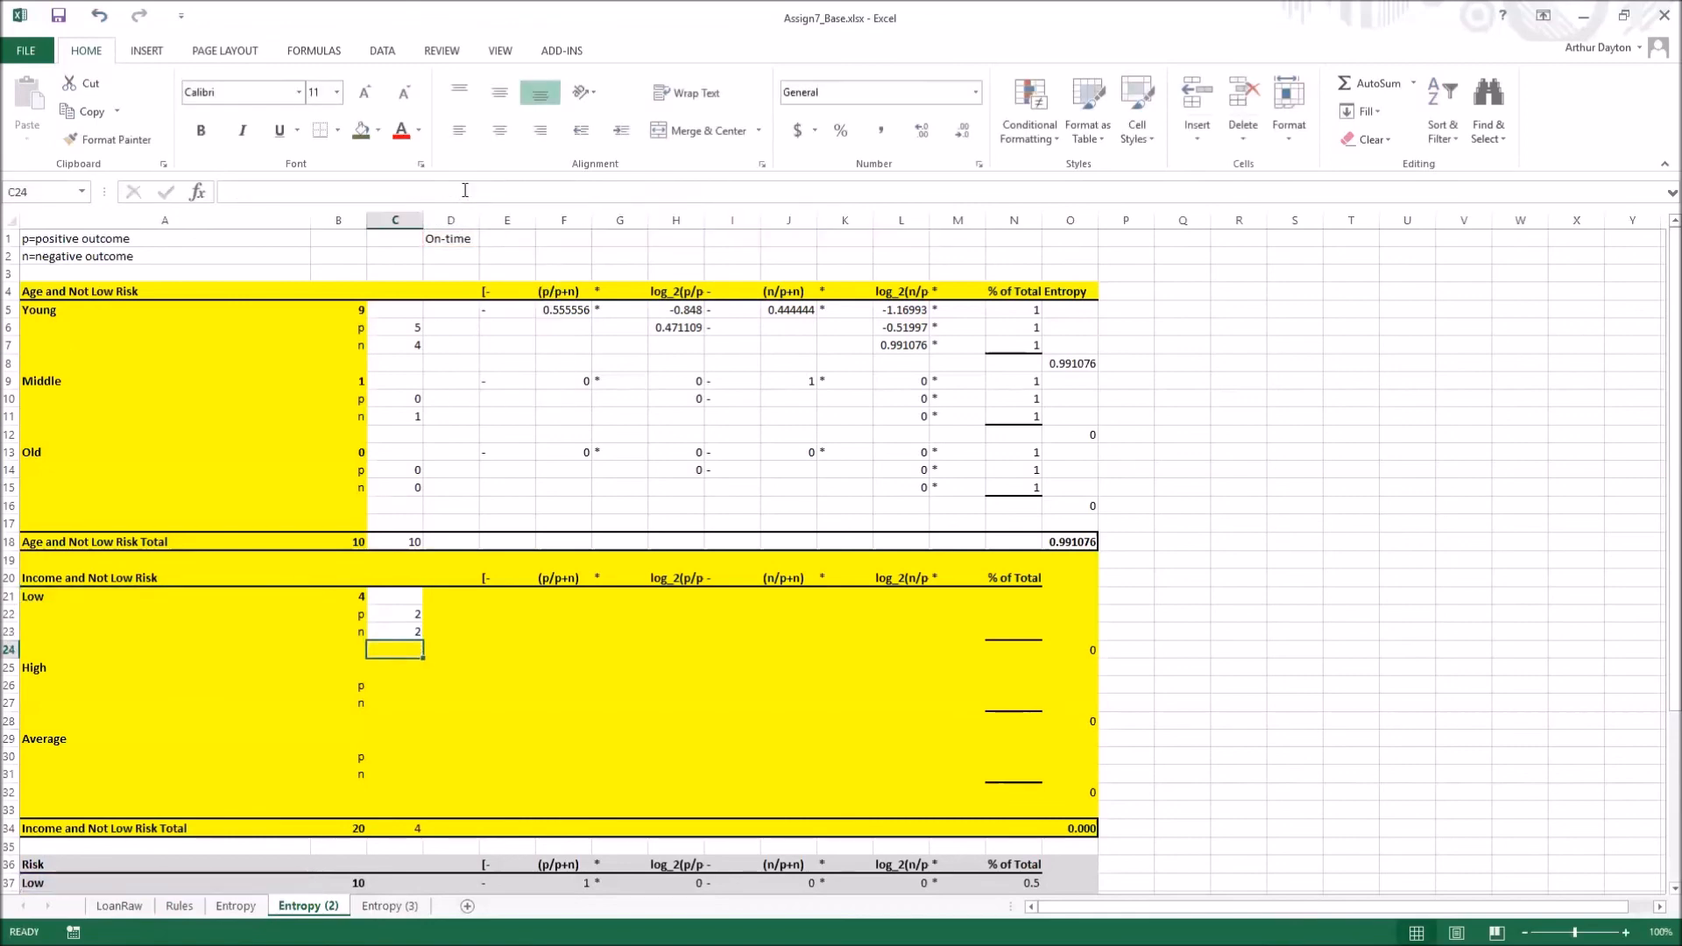
Copy the Low income count formulas in B21:C23 to the High and Average income groups, starting at B25 and B29
{"action": "left_click_drag", "start_coordinate": [361, 595], "coordinate": [391, 631]}
{"action": "key", "text": "ctrl+c"}
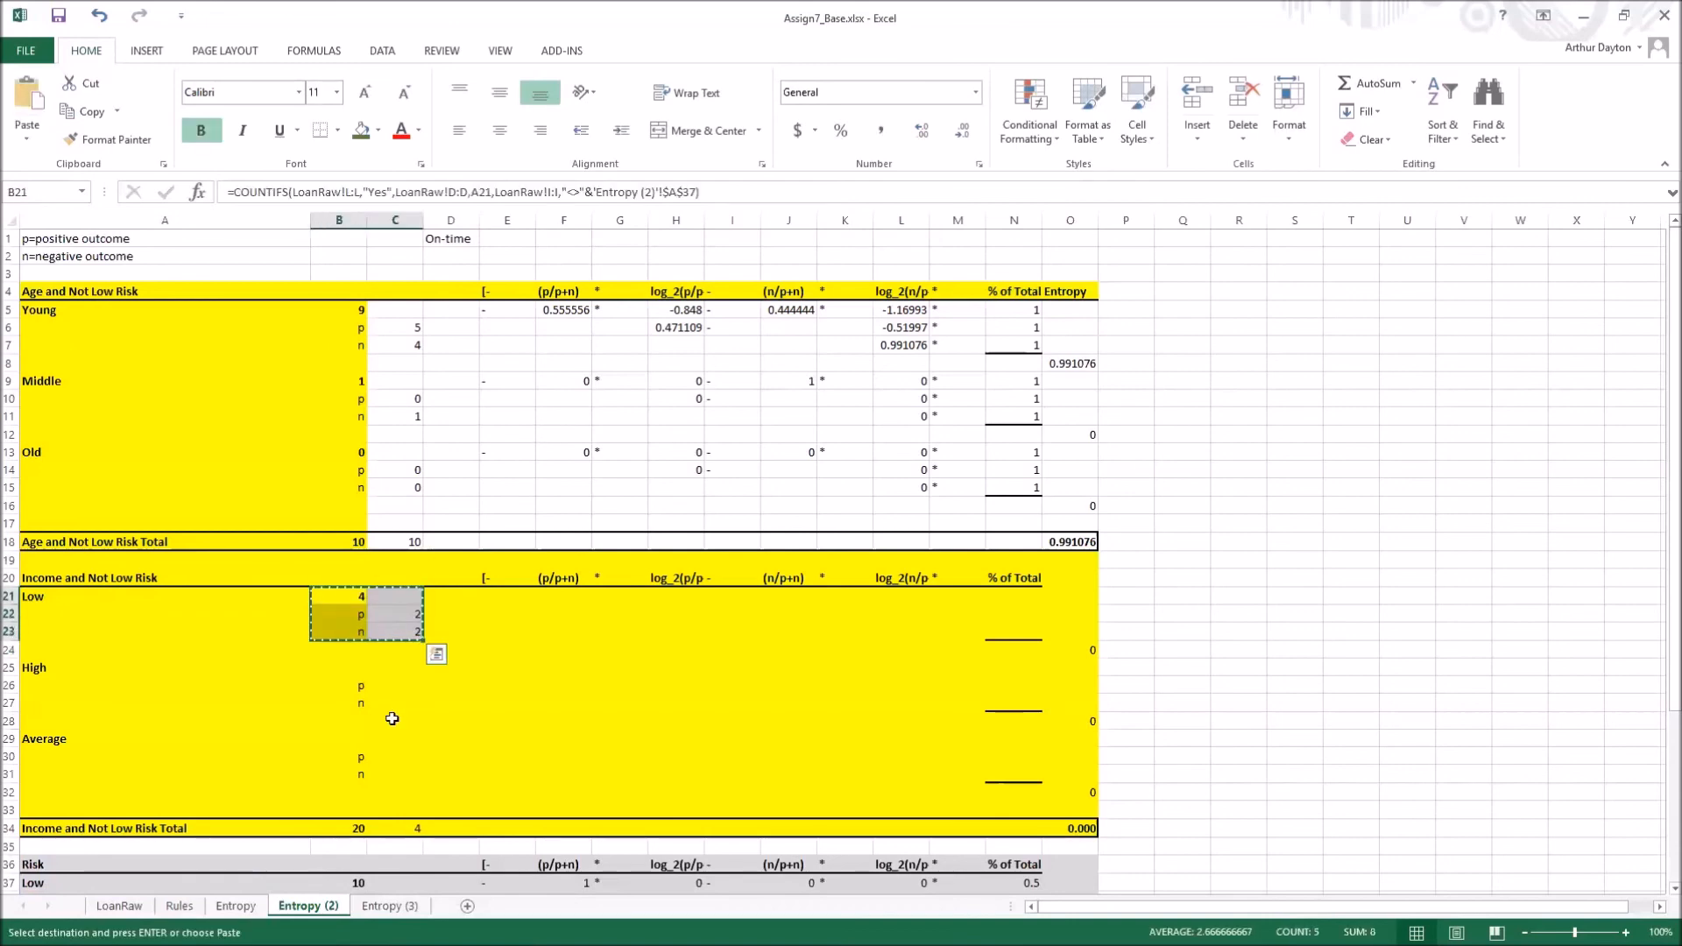
{"action": "left_click", "coordinate": [356, 670]}
{"action": "key", "text": "ctrl+v"}
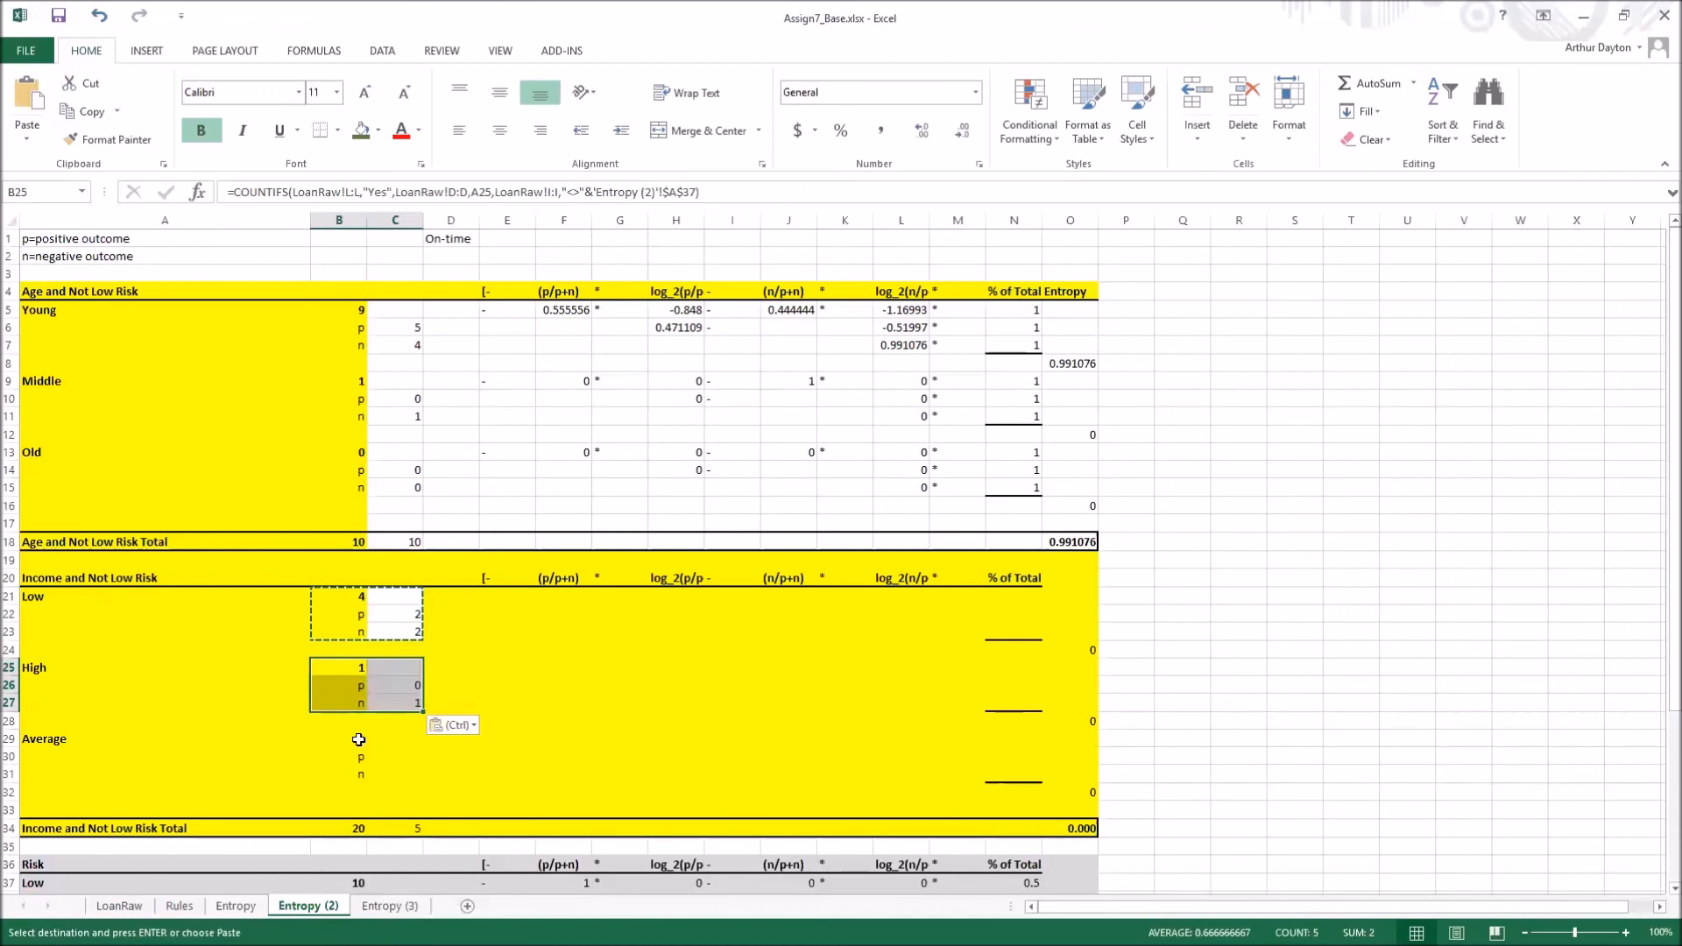
{"action": "left_click", "coordinate": [359, 739]}
{"action": "key", "text": "ctrl+v"}
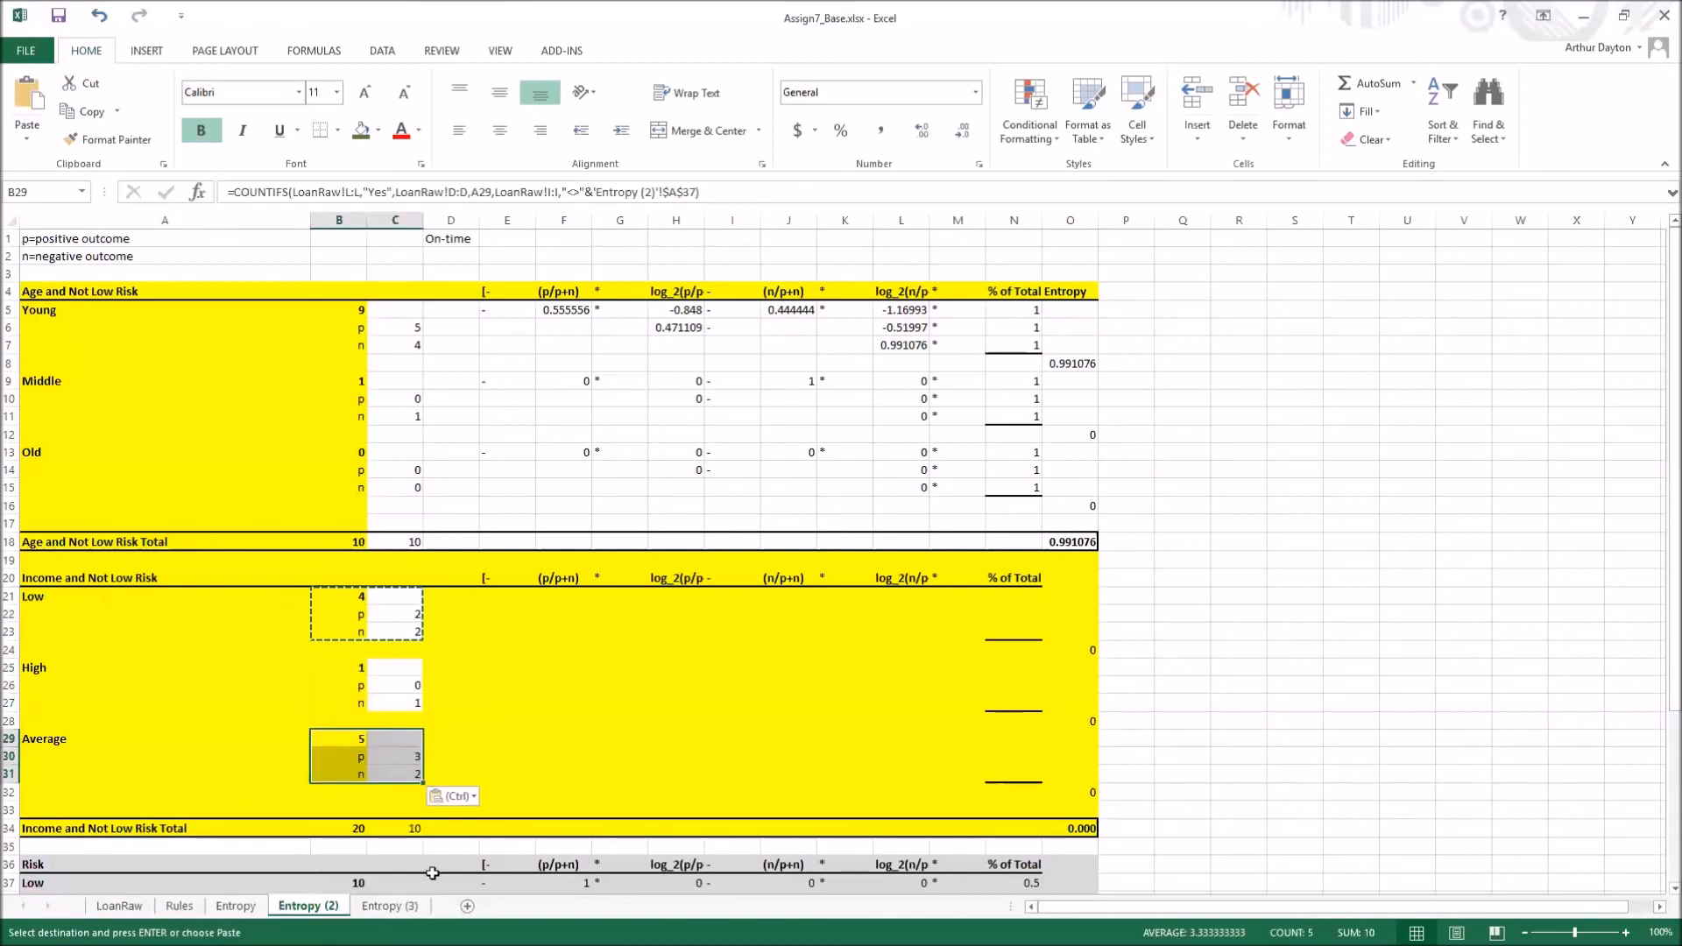
Append B21's not-low-risk criterion, LoanRaw!I:I,"<>"&'Entropy (2)'!$A$37, to the COUNTIFS formula in B34 for the Income and Not Low Risk Total
{"action": "left_click", "coordinate": [361, 827]}
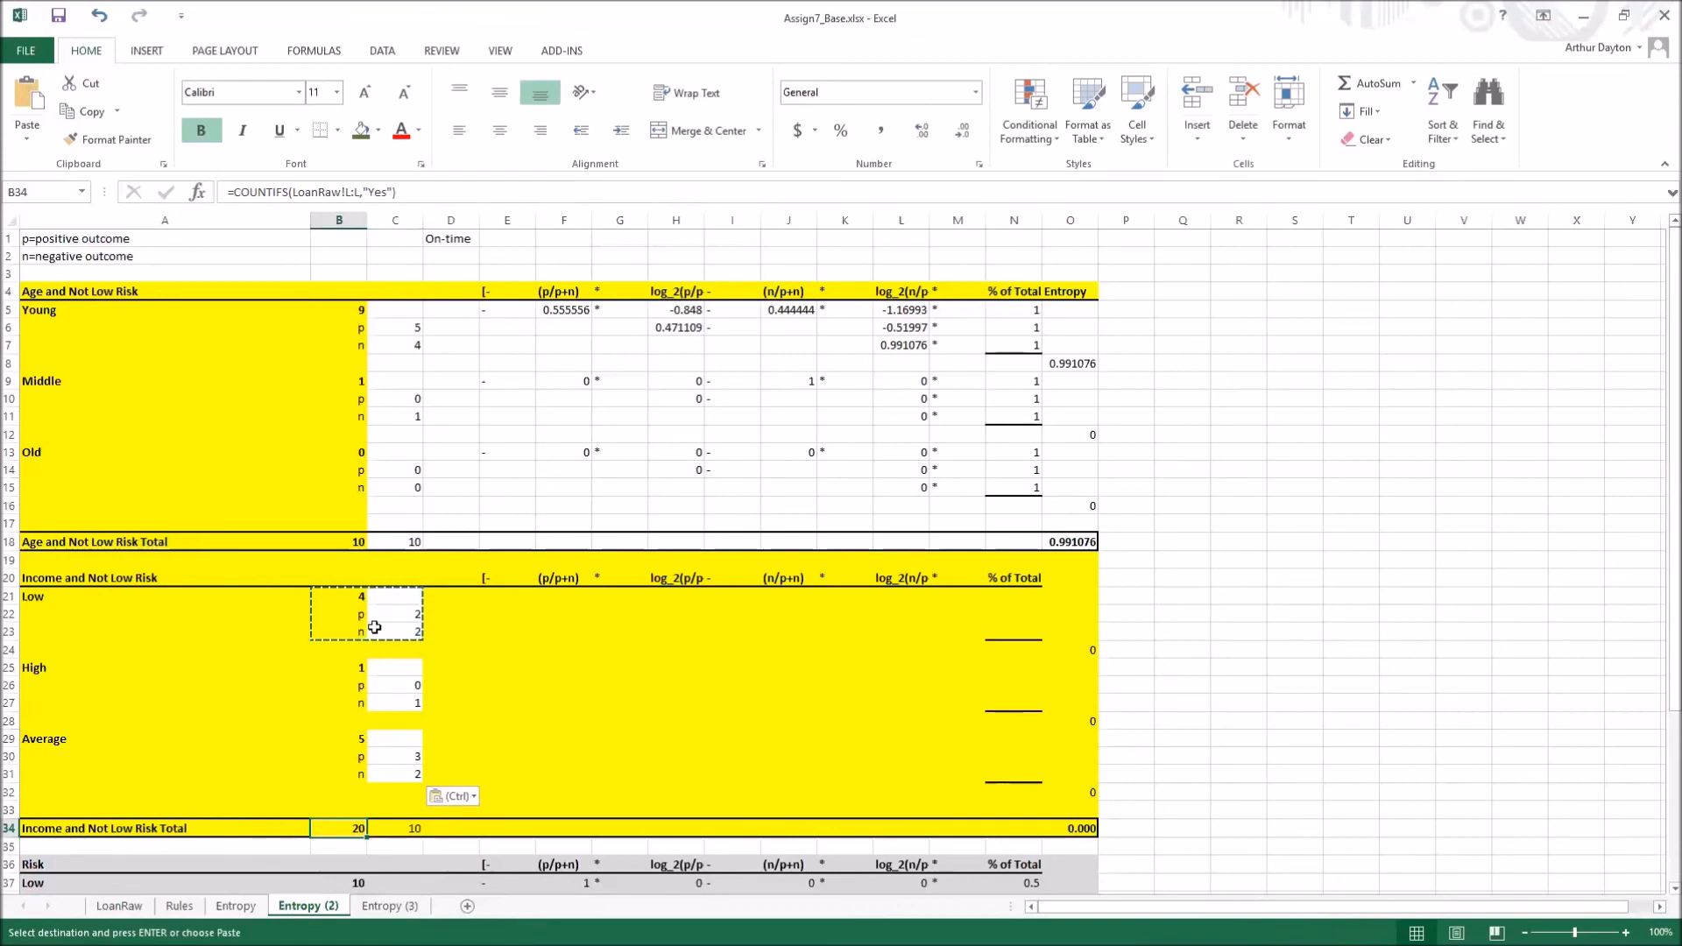
{"action": "left_click", "coordinate": [355, 597]}
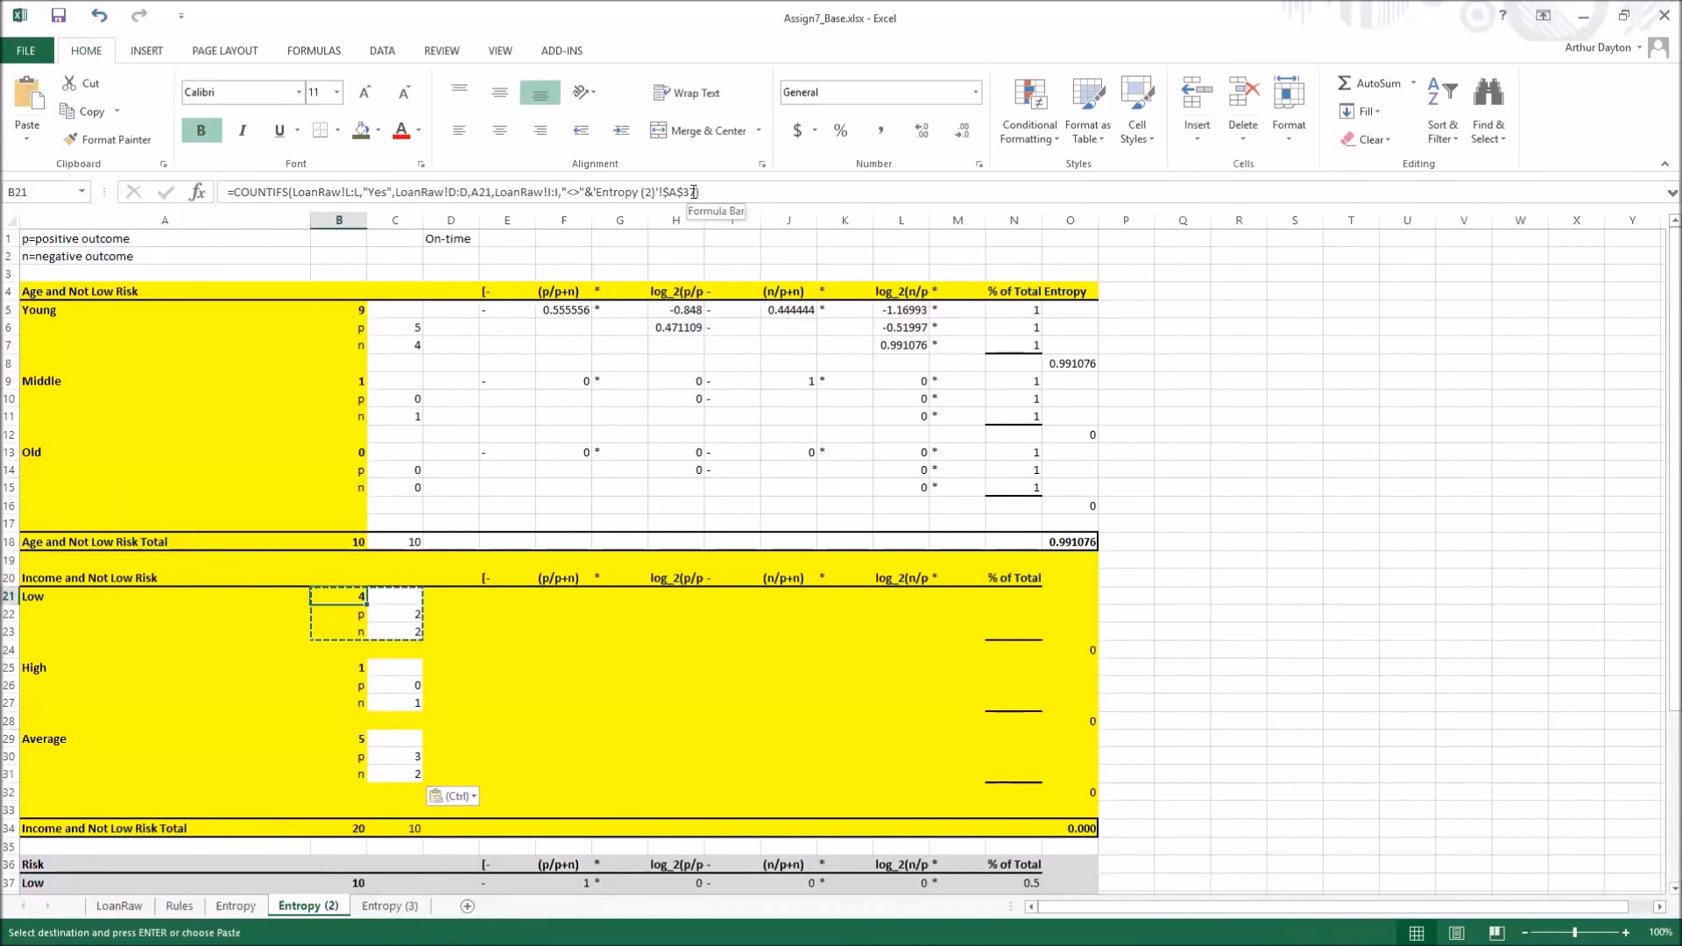
{"action": "left_click_drag", "start_coordinate": [695, 192], "coordinate": [520, 192]}
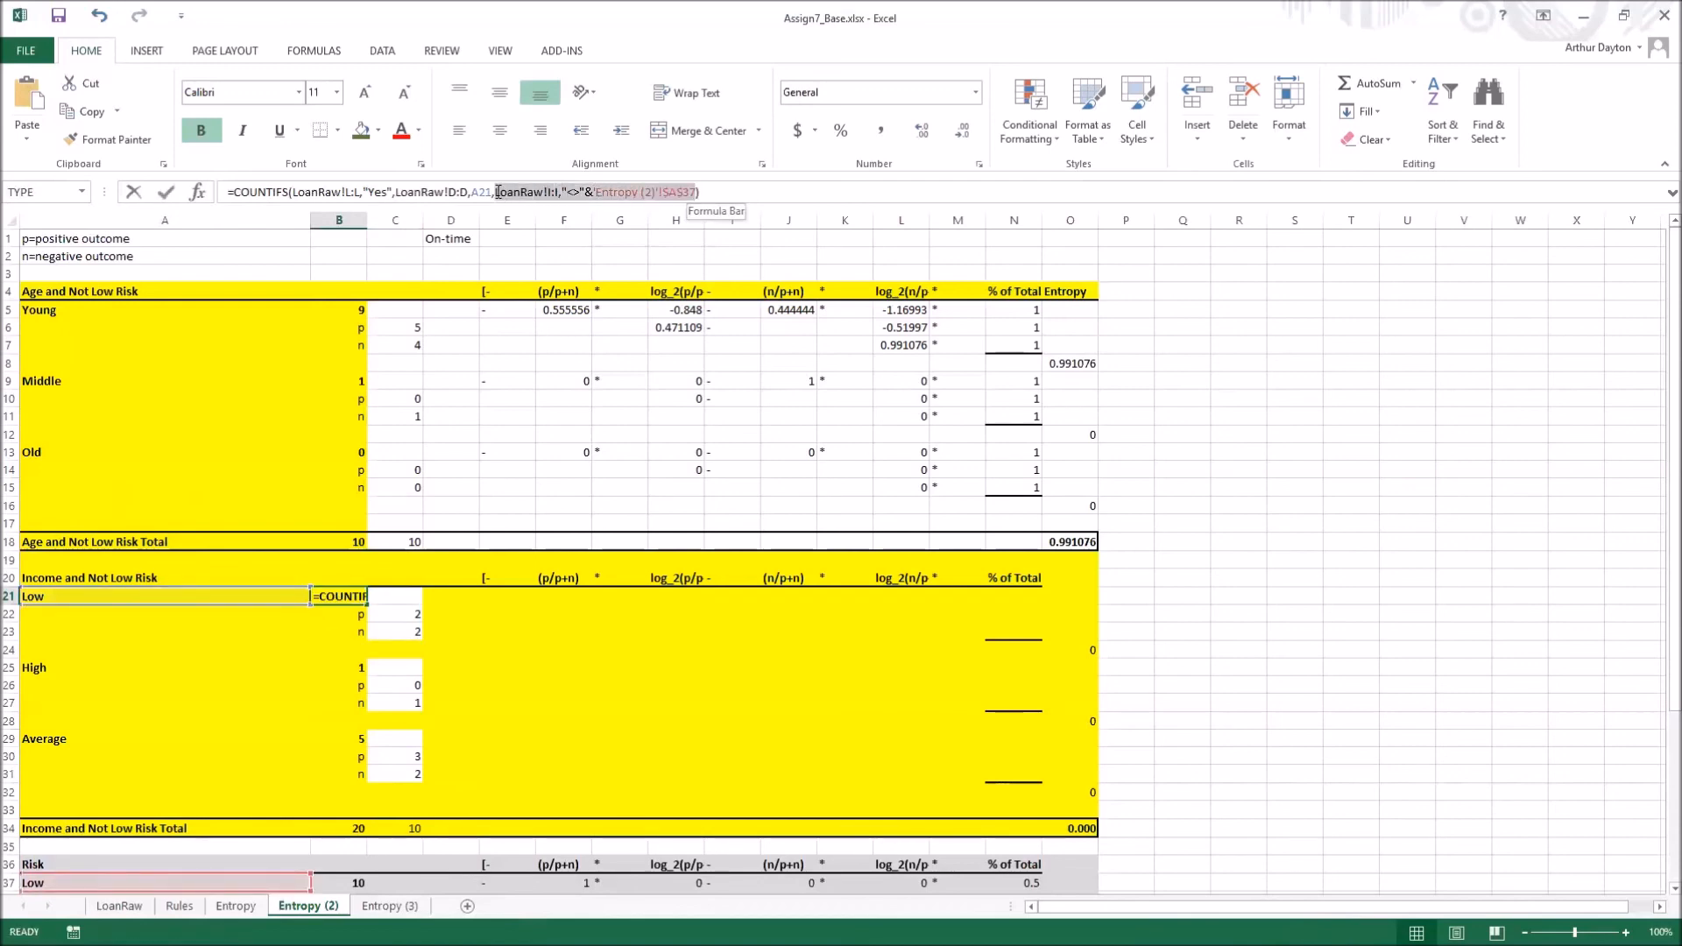
{"action": "left_click_drag", "start_coordinate": [496, 192], "coordinate": [498, 193]}
{"action": "key", "text": "ctrl+c"}
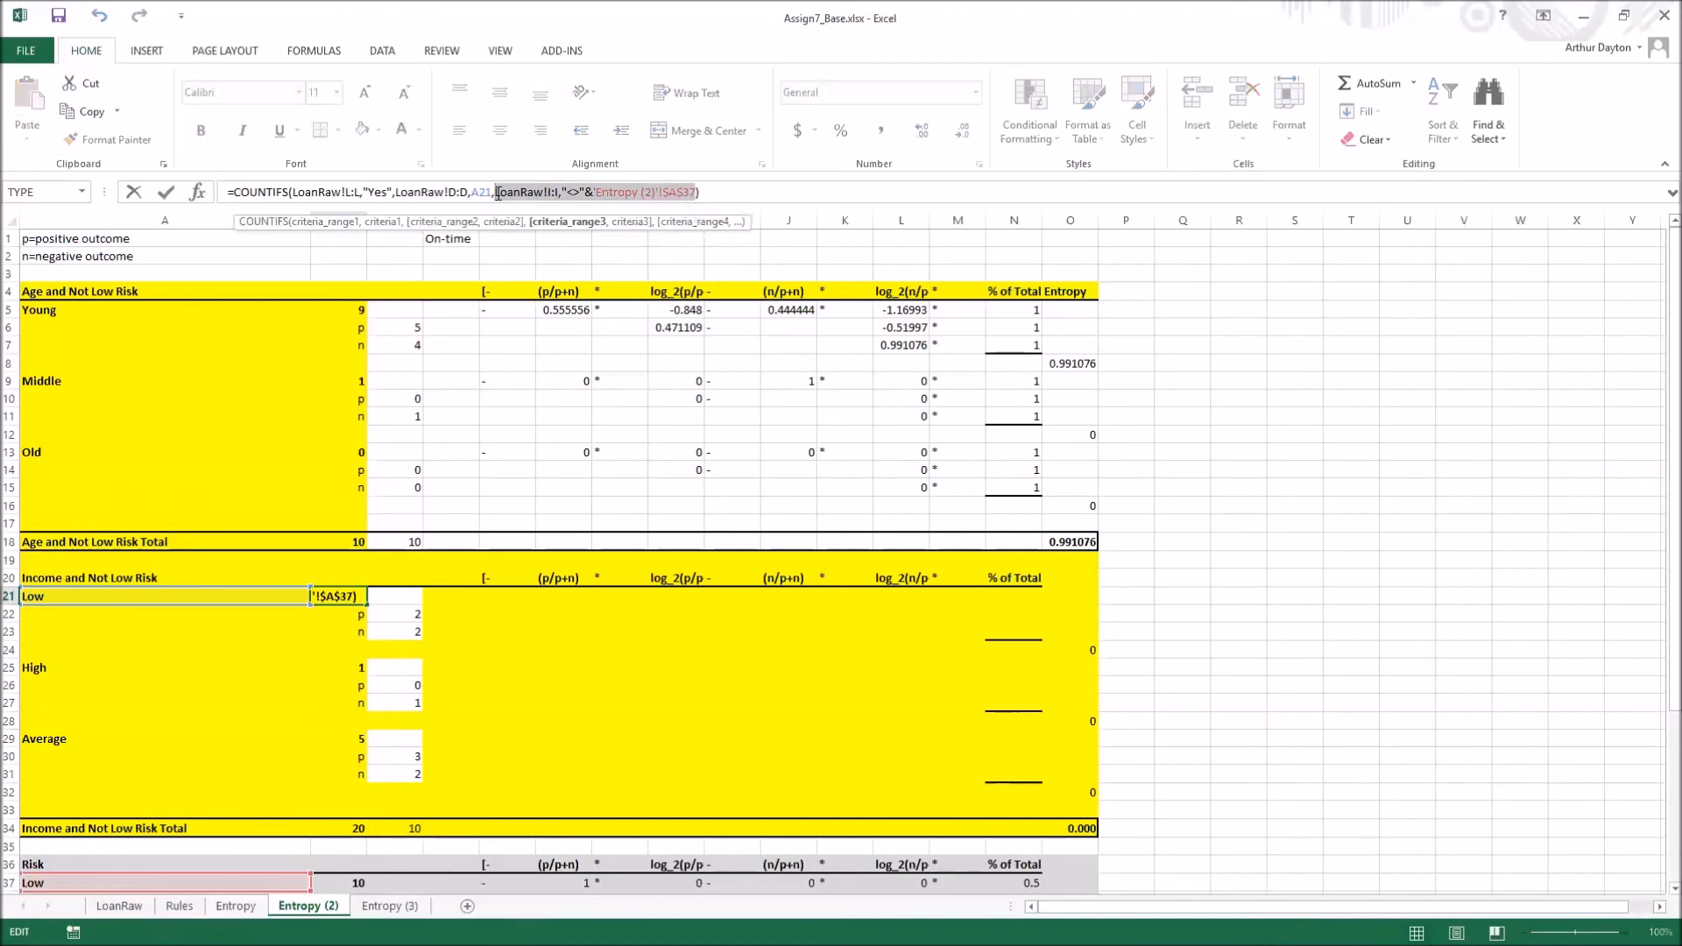
{"action": "key", "text": "Return"}
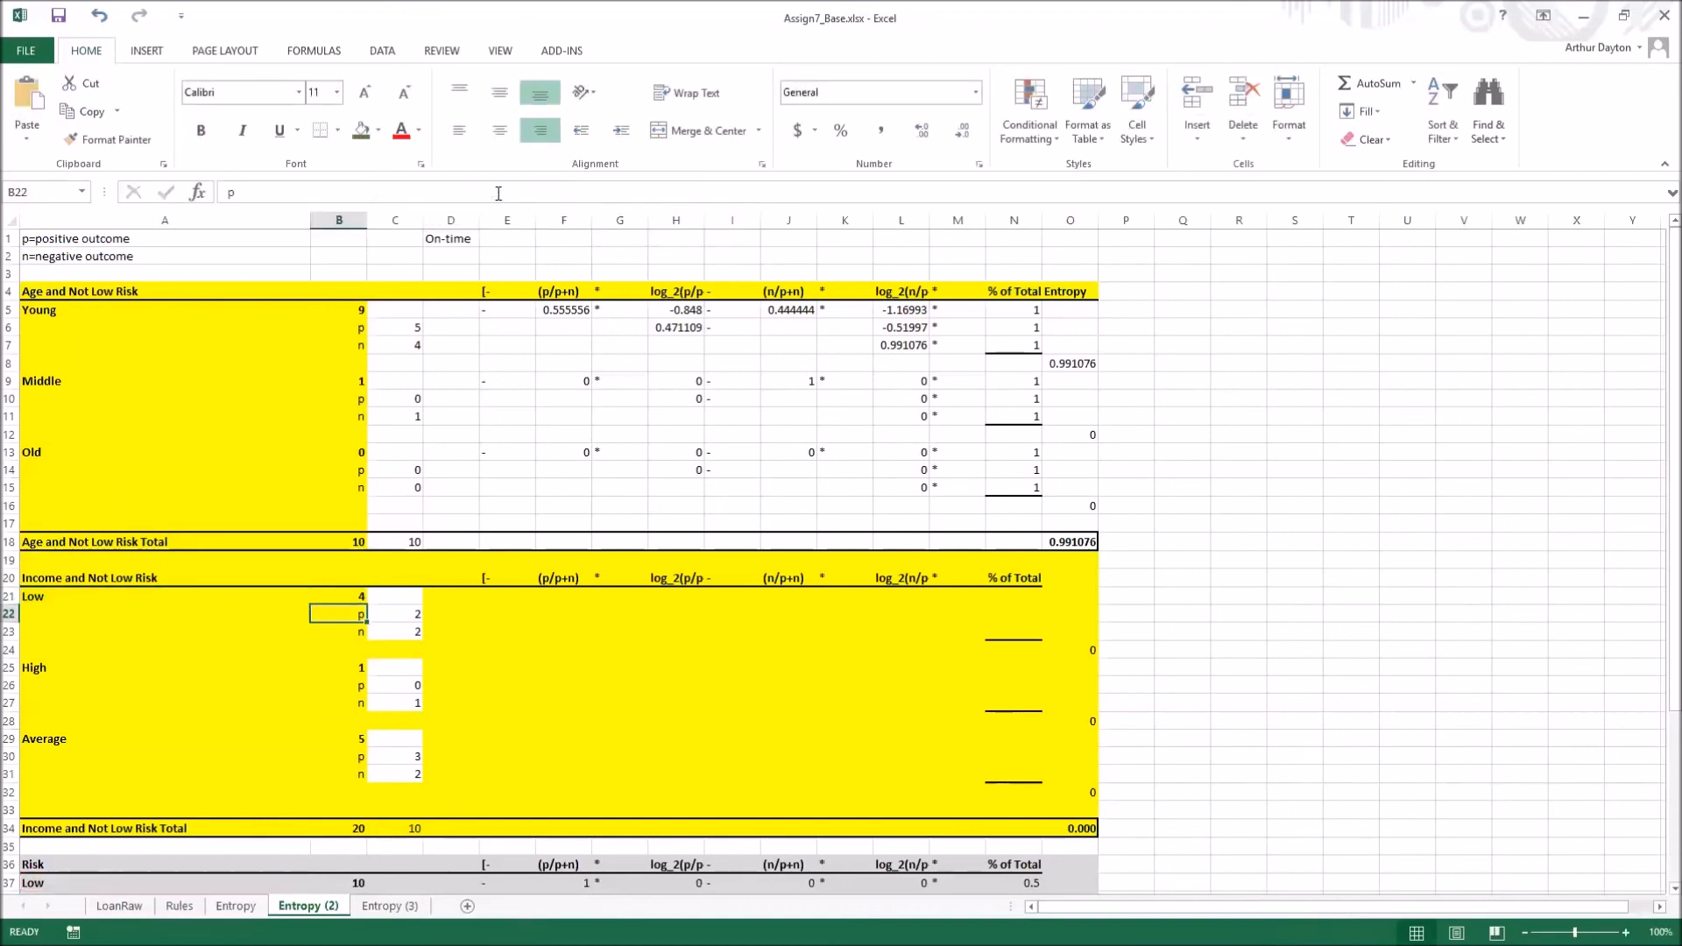
{"action": "scroll", "coordinate": [668, 458], "scroll_direction": "down", "scroll_amount": 1}
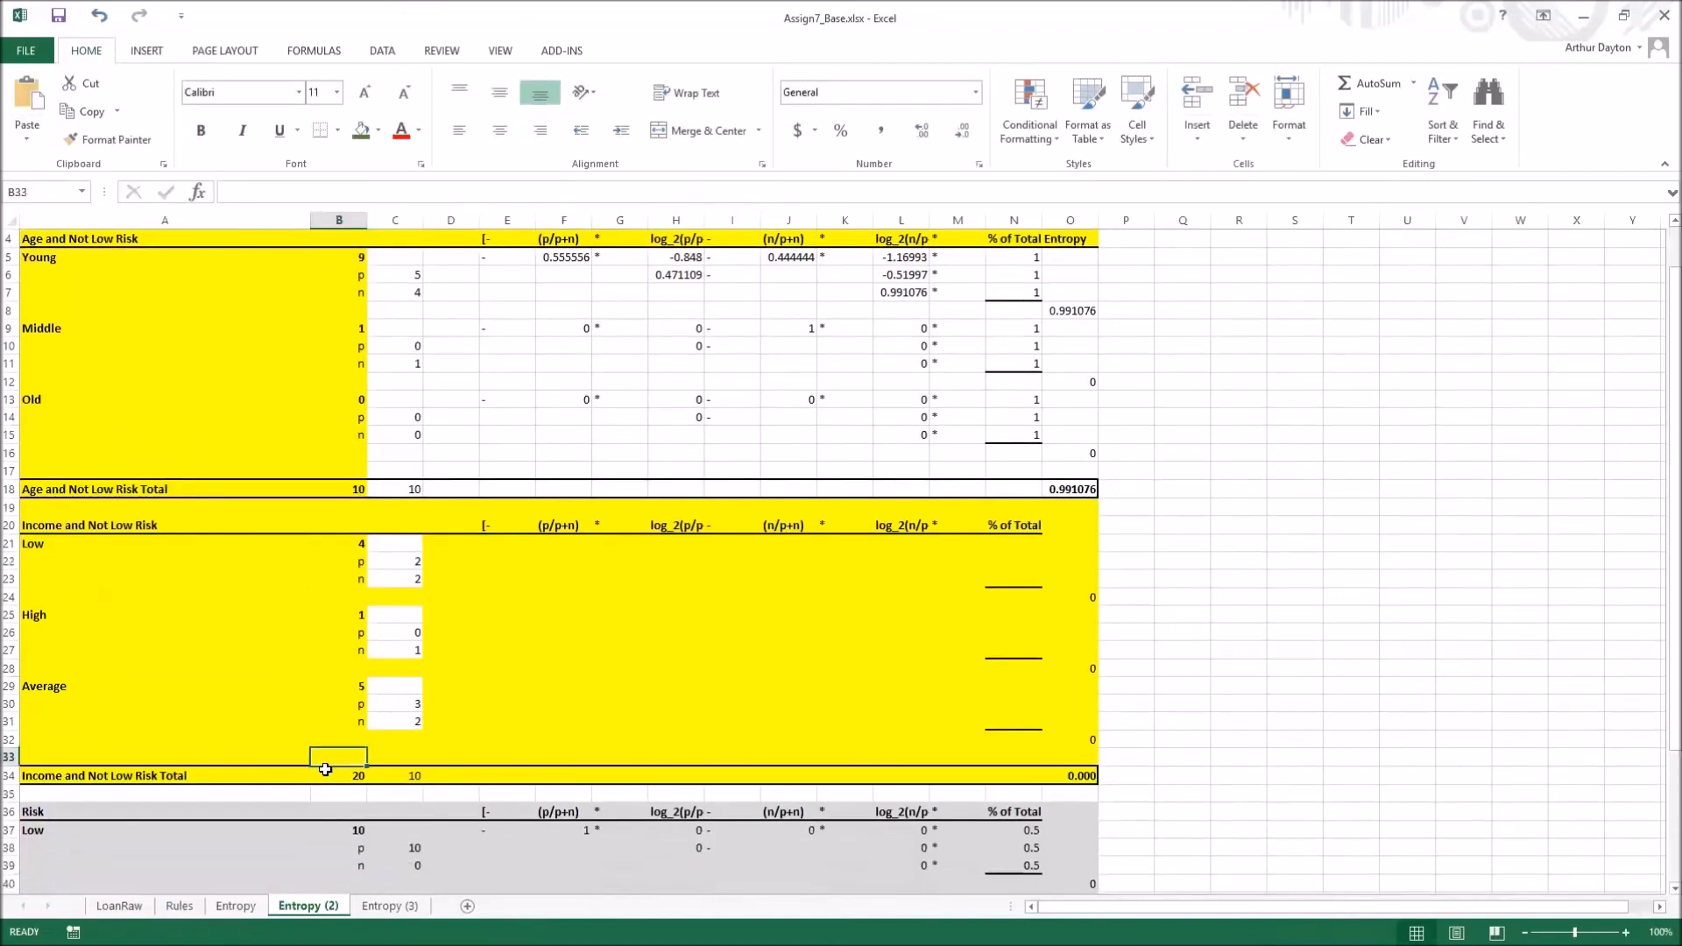
{"action": "left_click", "coordinate": [326, 773]}
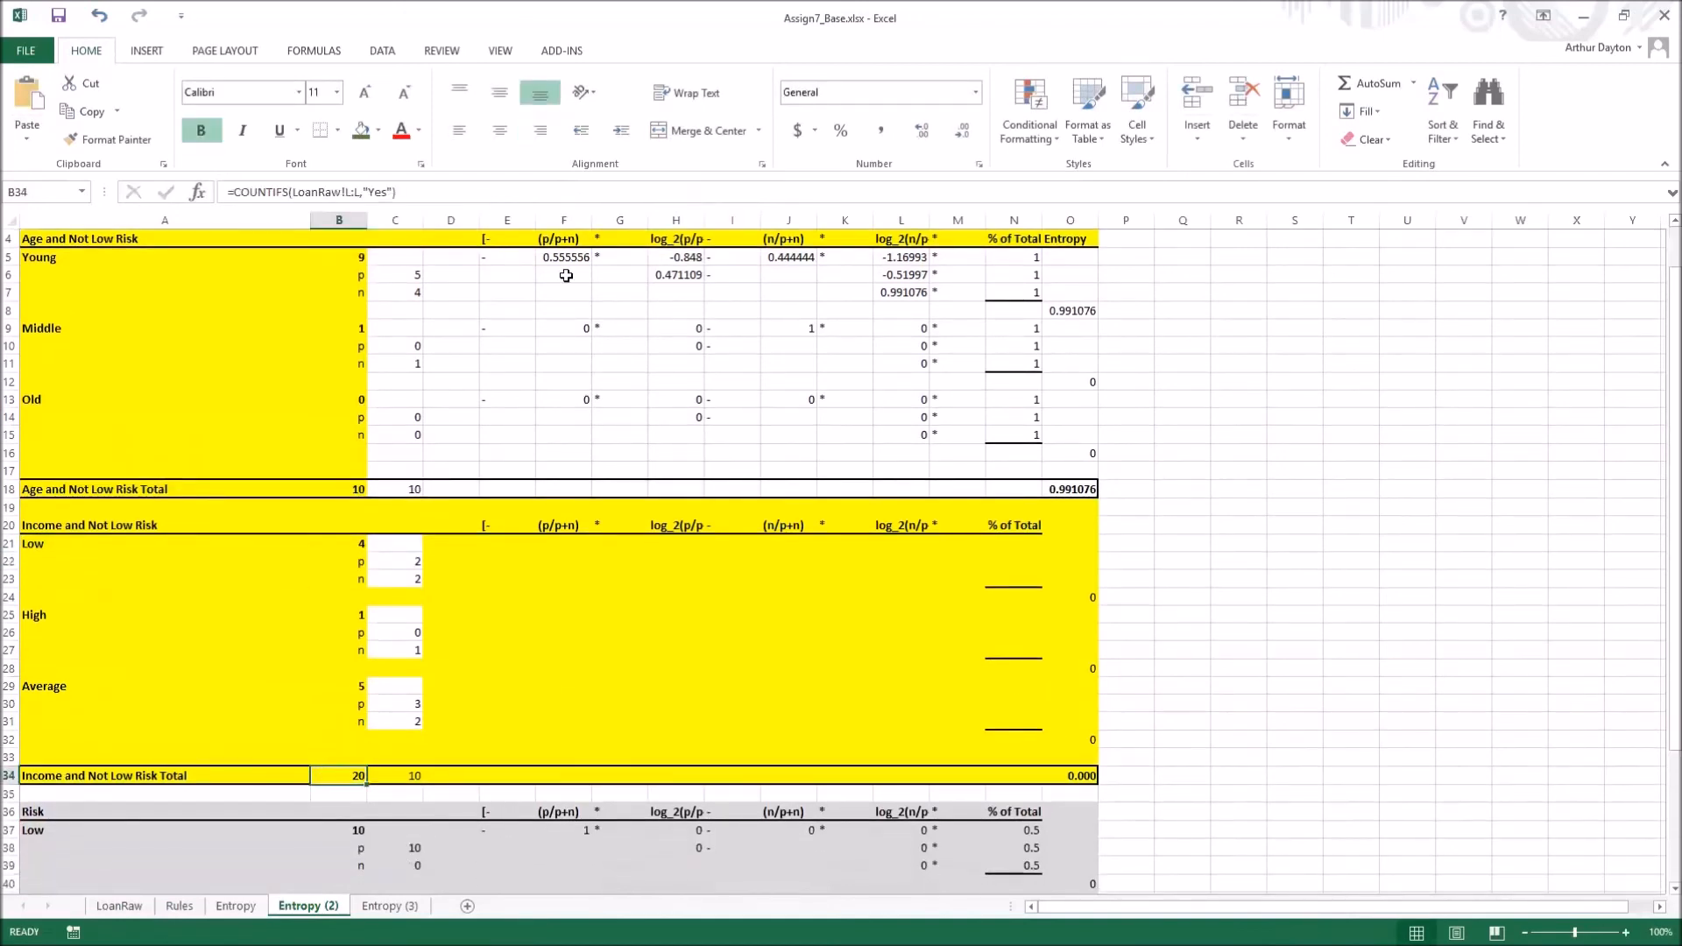
{"action": "left_click", "coordinate": [395, 192]}
{"action": "type", "text": ","}
{"action": "key", "text": "ctrl+v"}
{"action": "key", "text": "Return"}
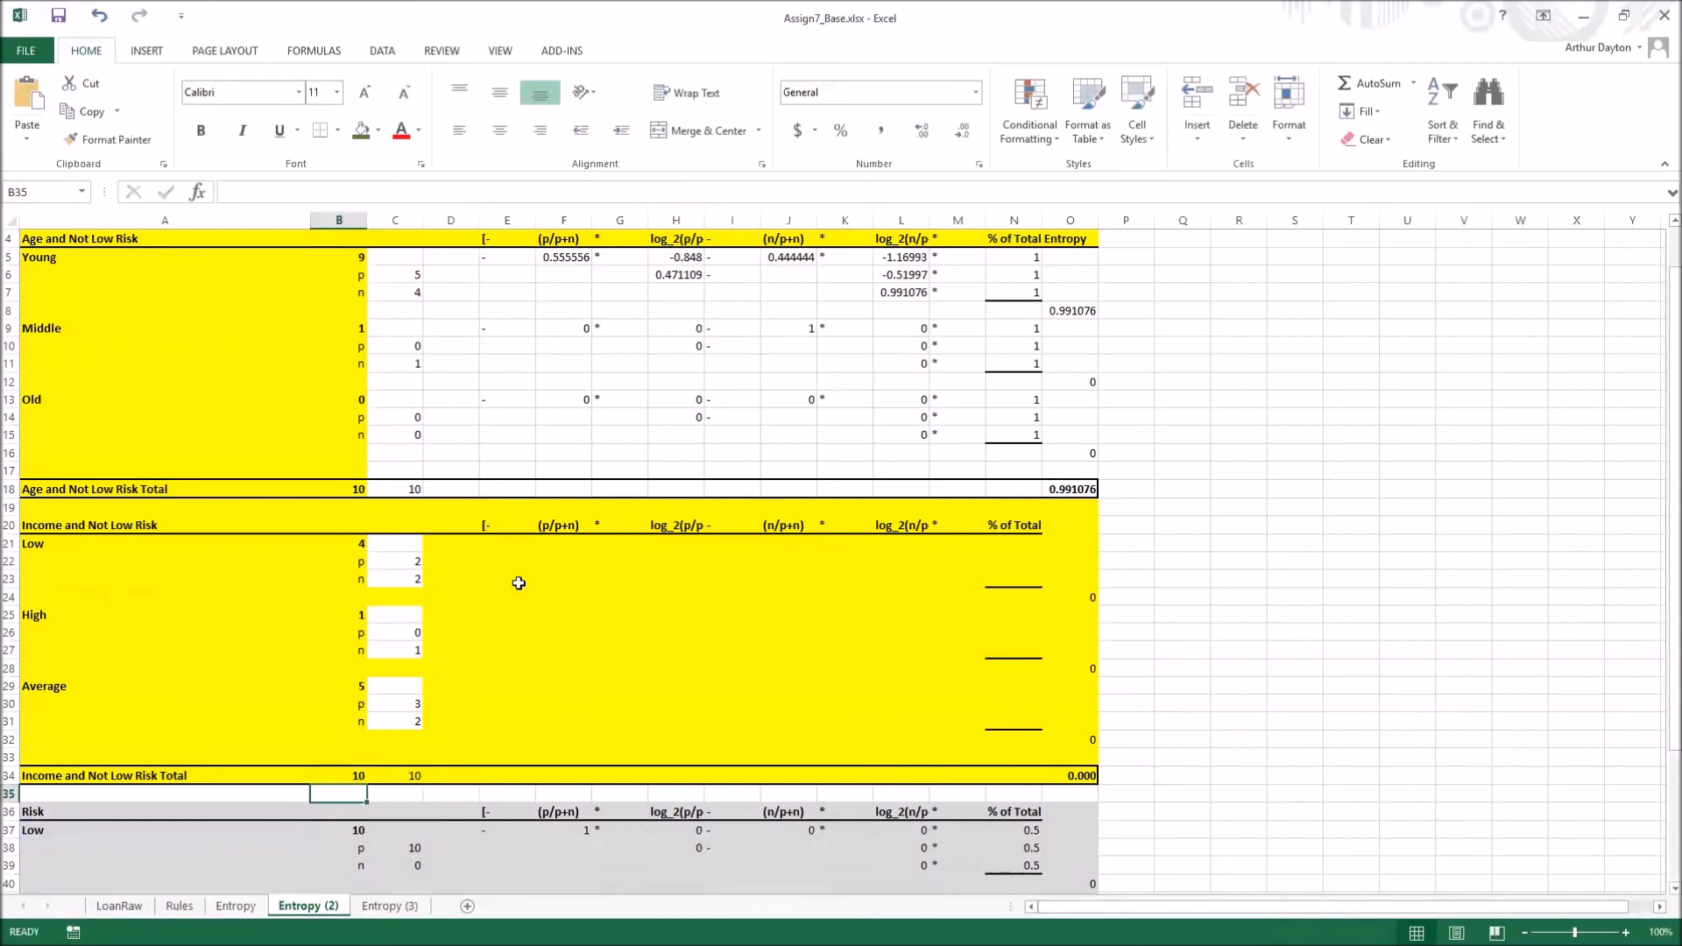
Copy the Age section's entropy calculations in E5:N16 to the Income and Not Low Risk section starting at E21
{"action": "scroll", "coordinate": [582, 702], "scroll_direction": "up", "scroll_amount": 1}
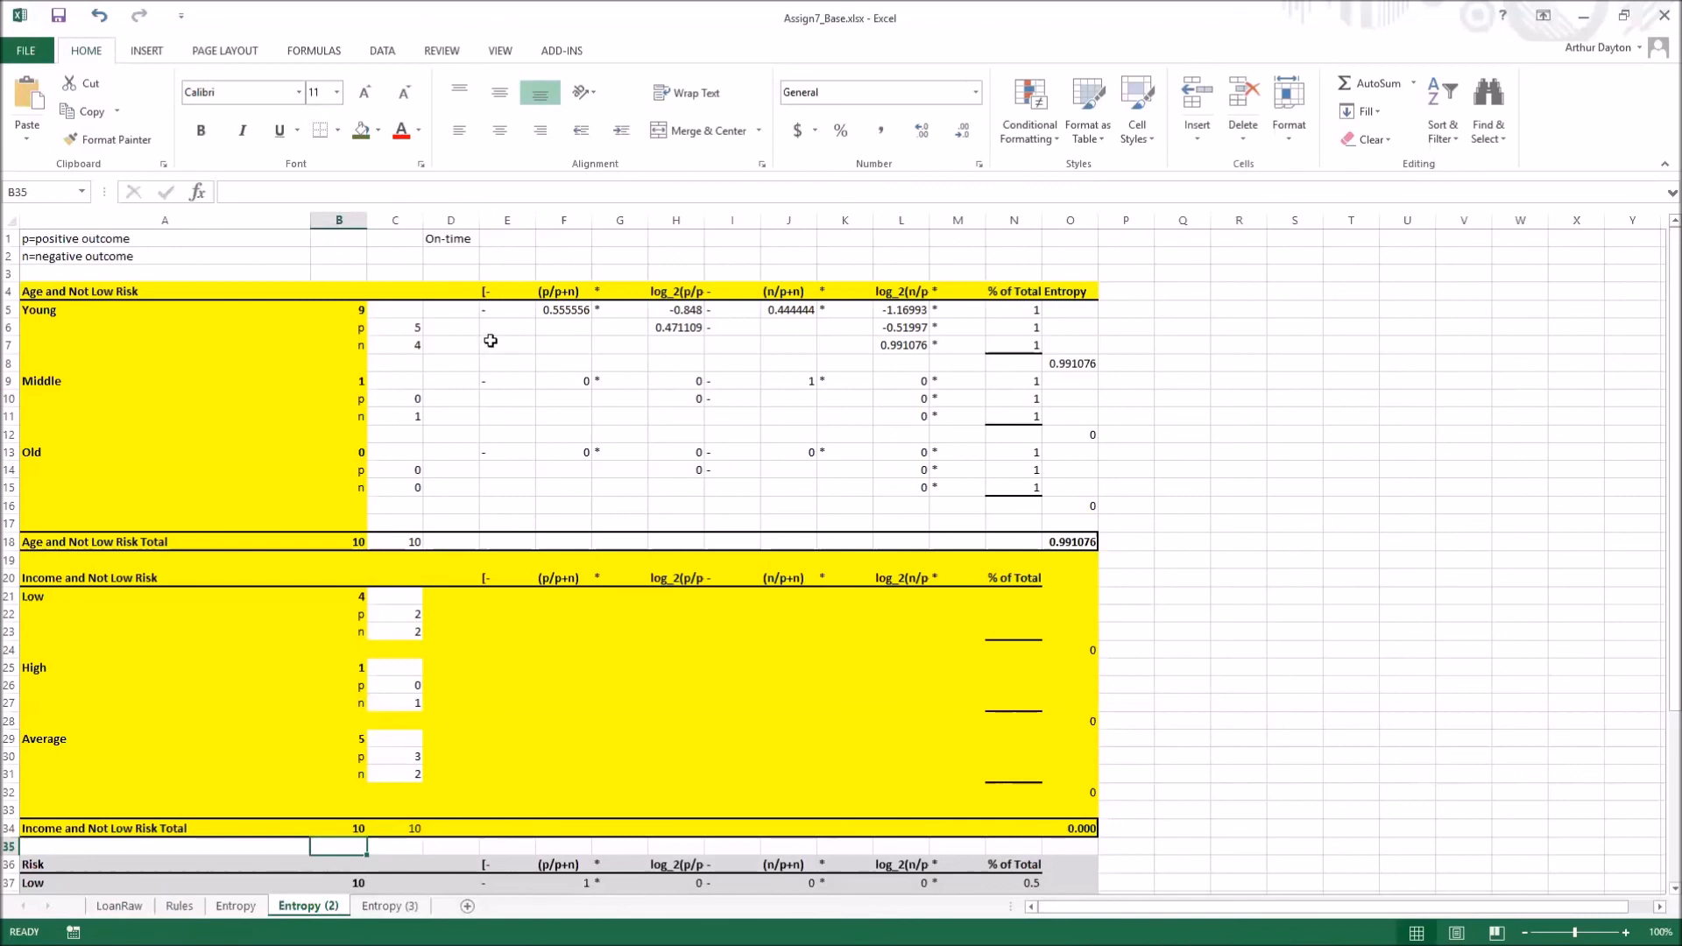
{"action": "left_click_drag", "start_coordinate": [490, 312], "coordinate": [1006, 508]}
{"action": "key", "text": "ctrl+c"}
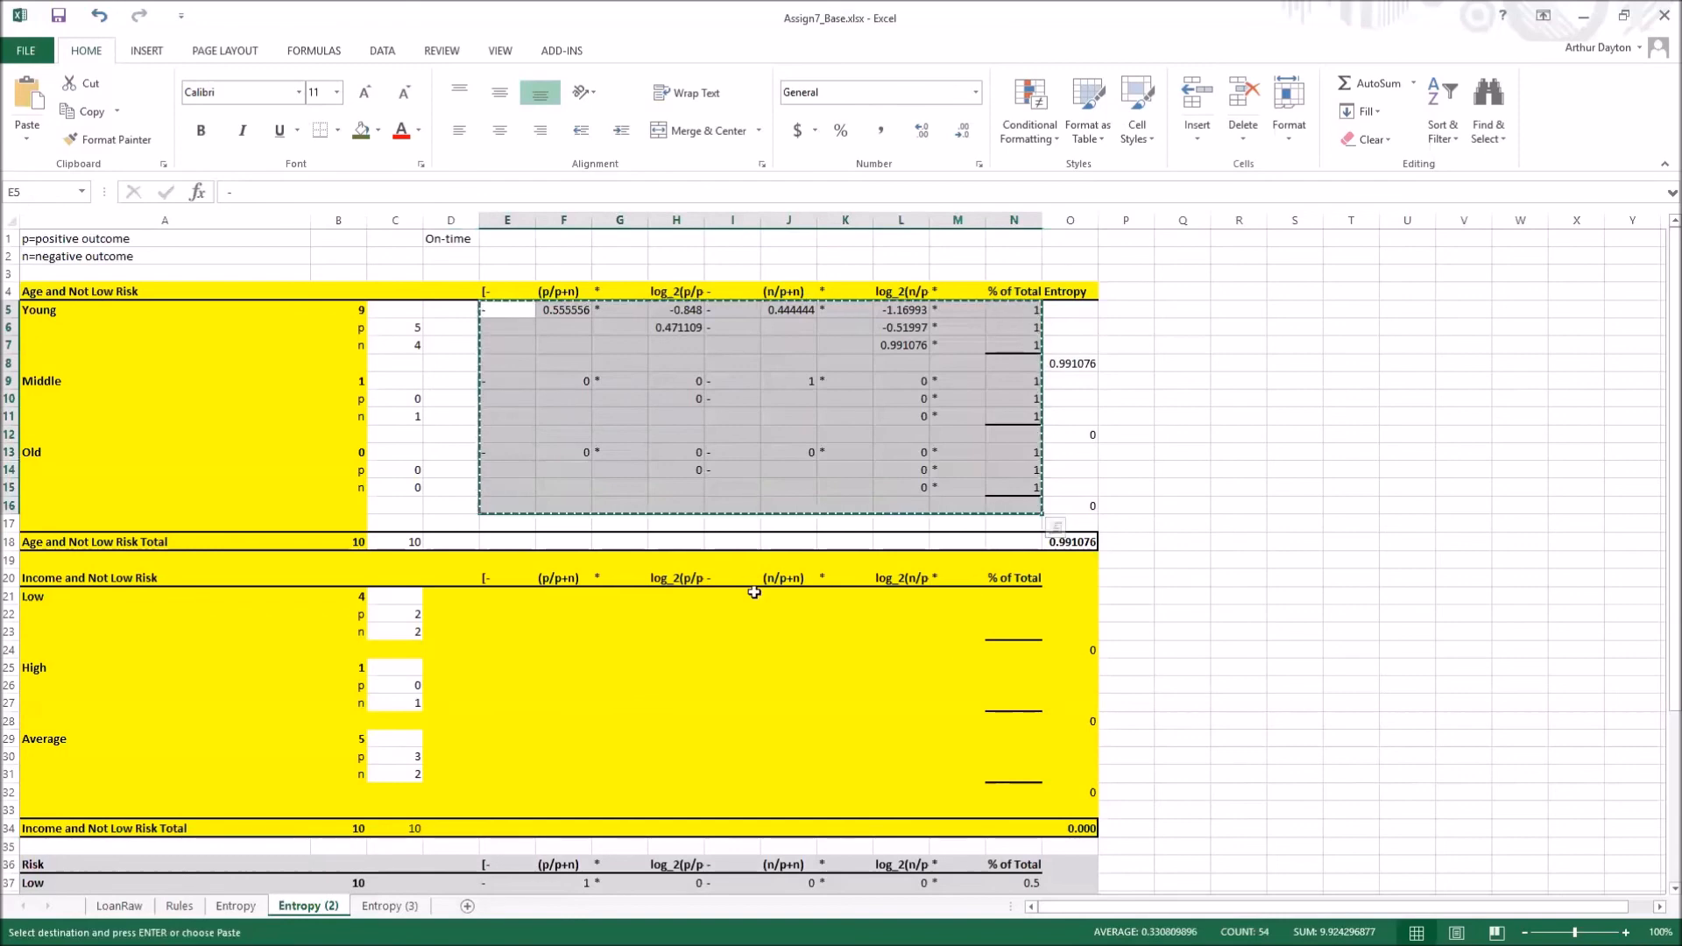
{"action": "left_click", "coordinate": [494, 599]}
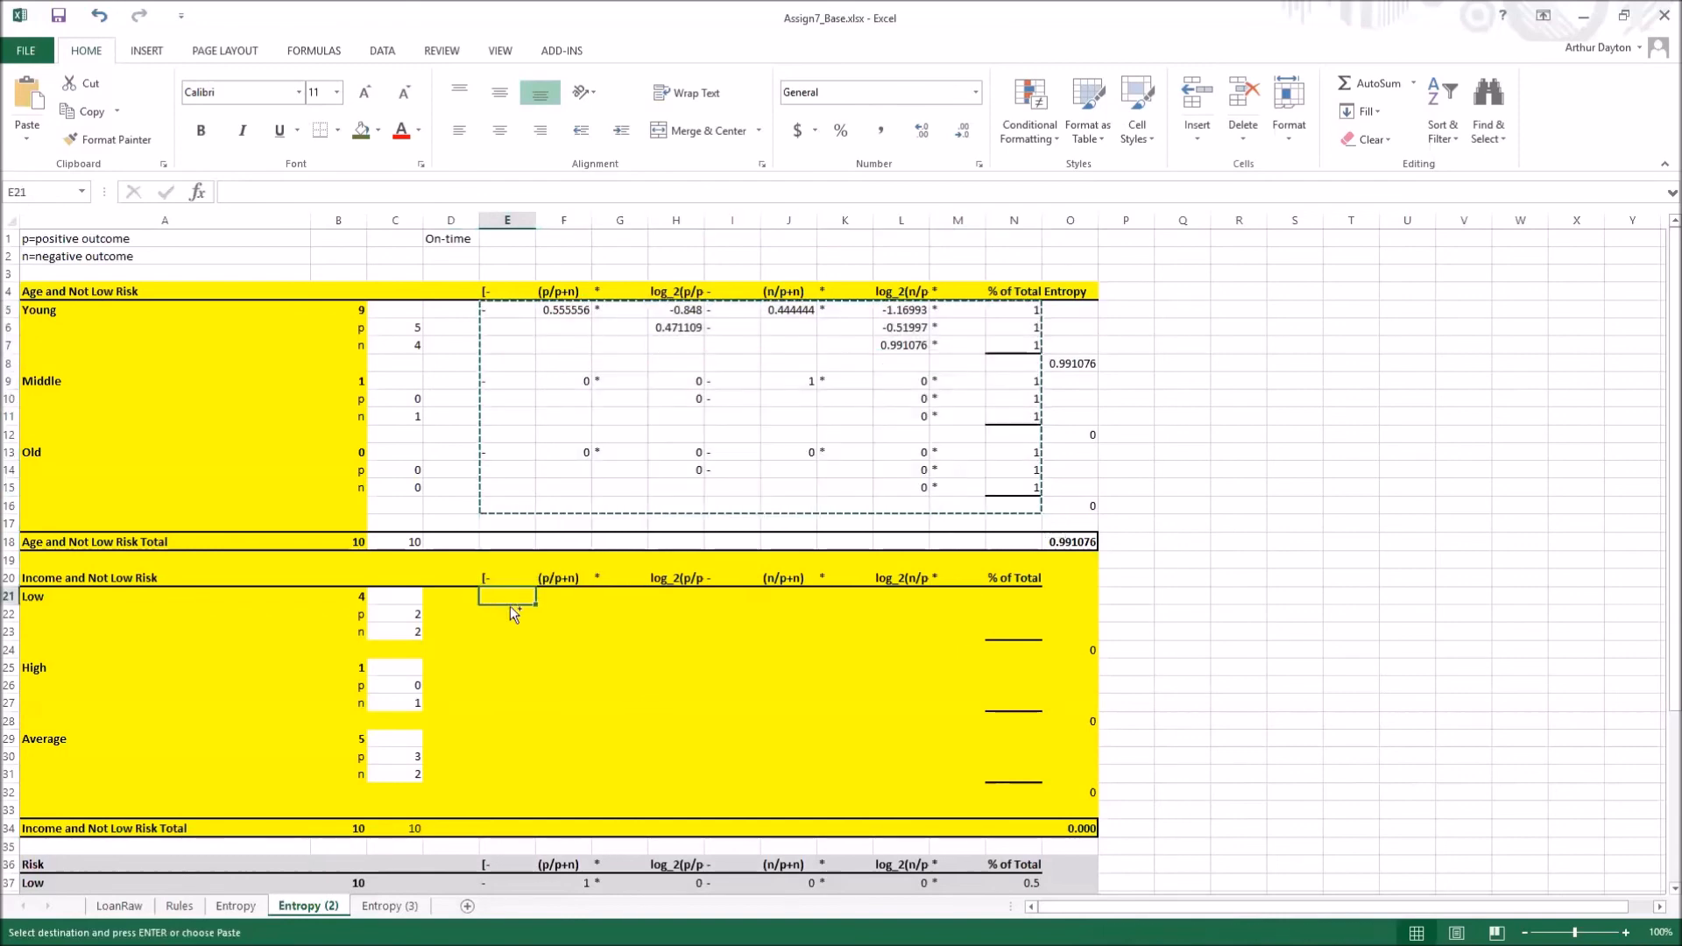
{"action": "key", "text": "ctrl+v"}
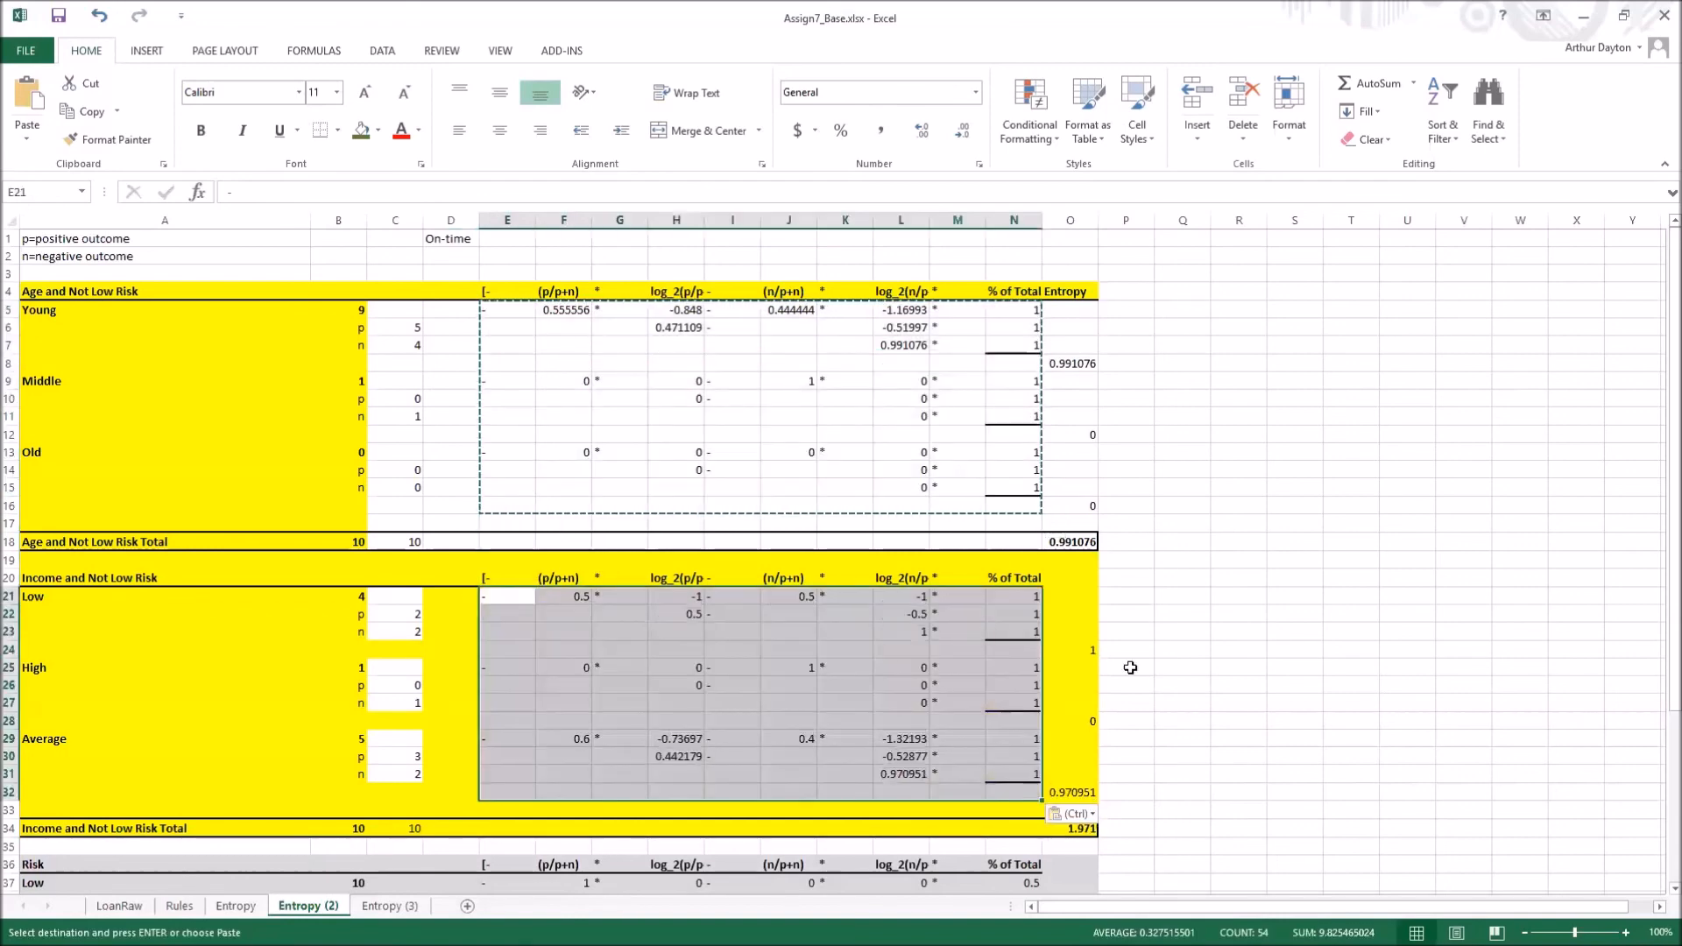
{"action": "left_click", "coordinate": [1243, 663]}
Examine the Age total entropy formula in O18 and the Middle age group's positive and negative outcome counts
{"action": "scroll", "coordinate": [1238, 659], "scroll_direction": "down", "scroll_amount": 1}
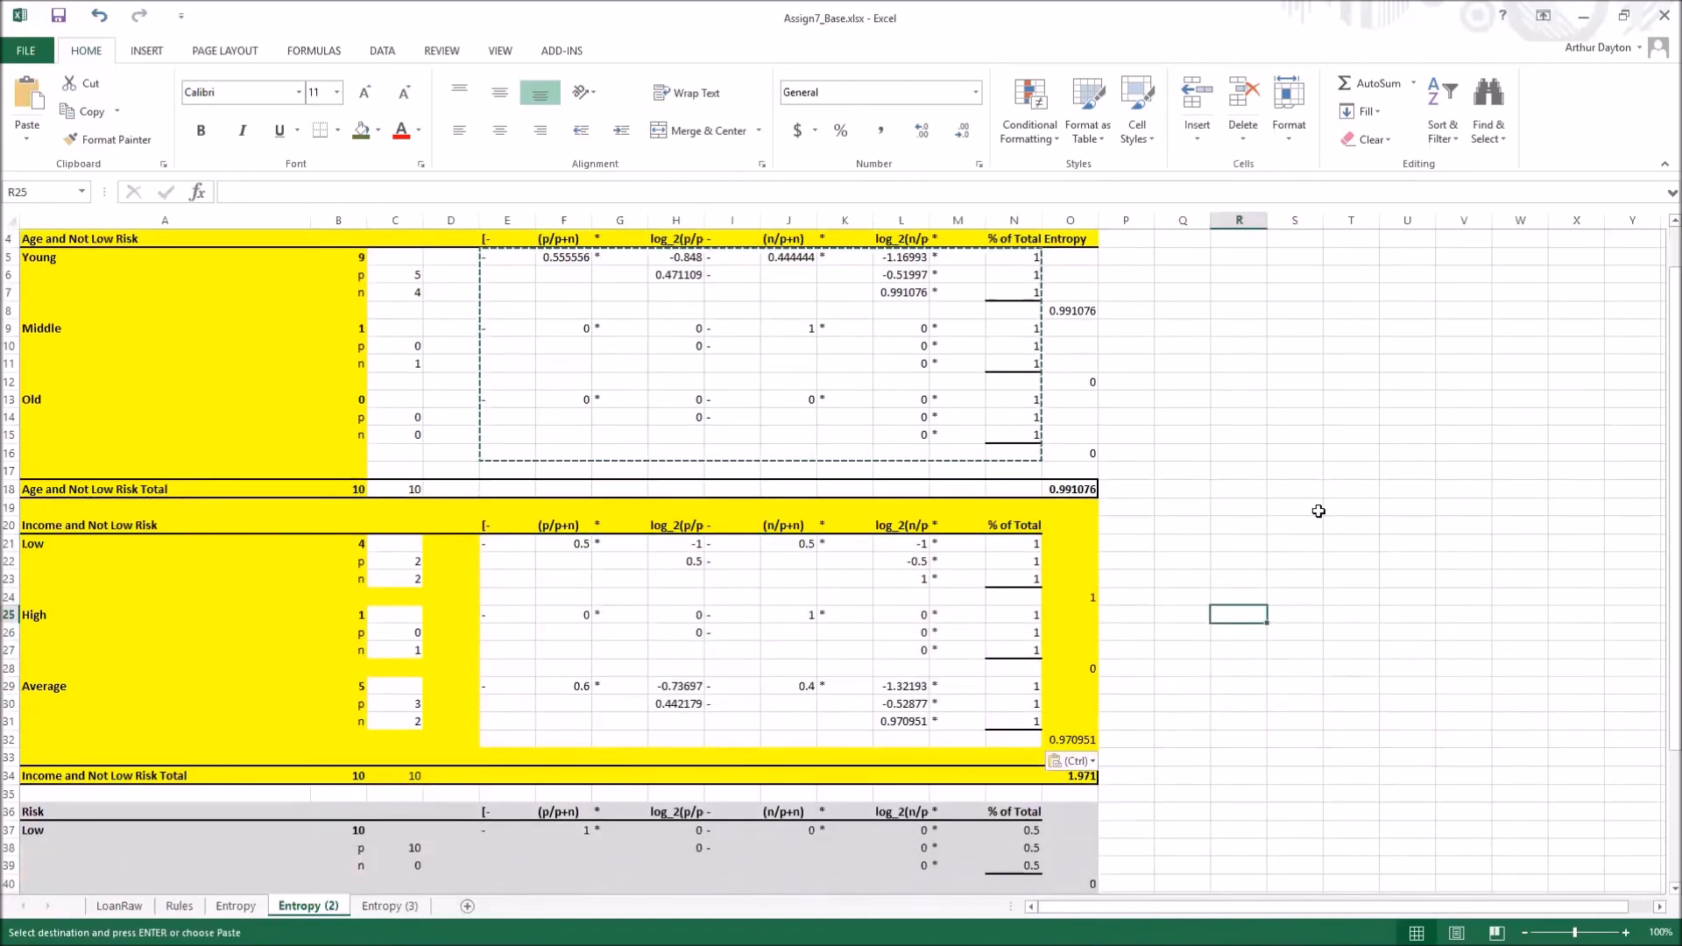
{"action": "left_click", "coordinate": [1070, 489]}
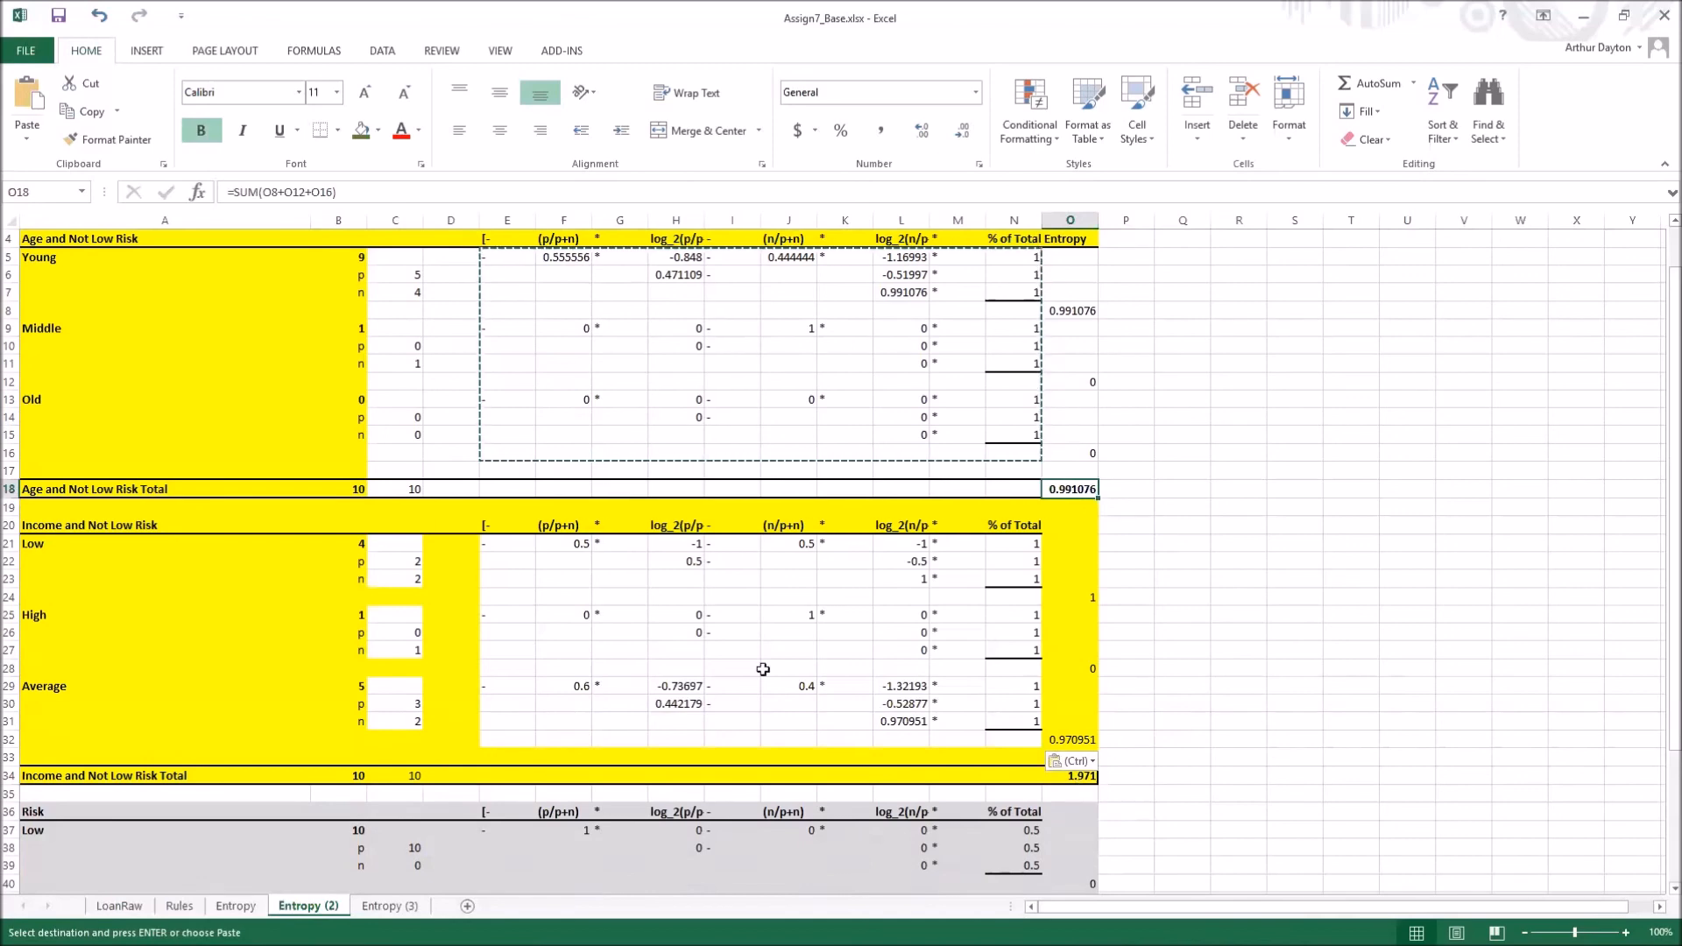
{"action": "scroll", "coordinate": [88, 276], "scroll_direction": "up", "scroll_amount": 1}
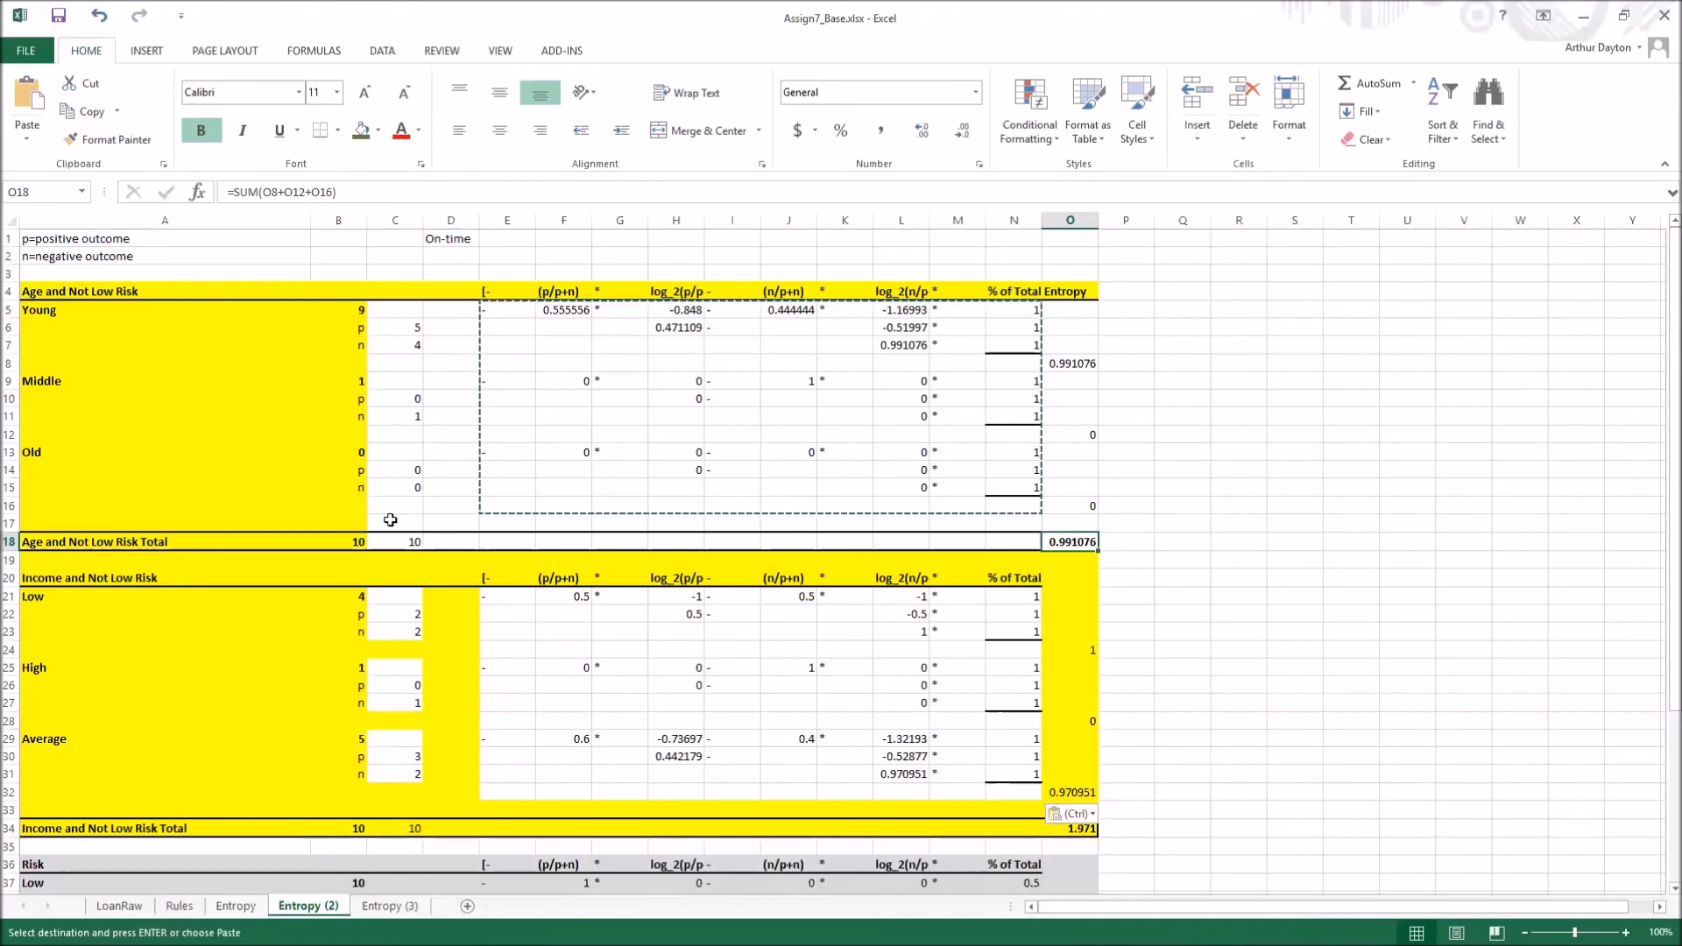
{"action": "left_click_drag", "start_coordinate": [412, 327], "coordinate": [411, 514]}
{"action": "left_click", "coordinate": [413, 411]}
{"action": "left_click_drag", "start_coordinate": [139, 386], "coordinate": [397, 419]}
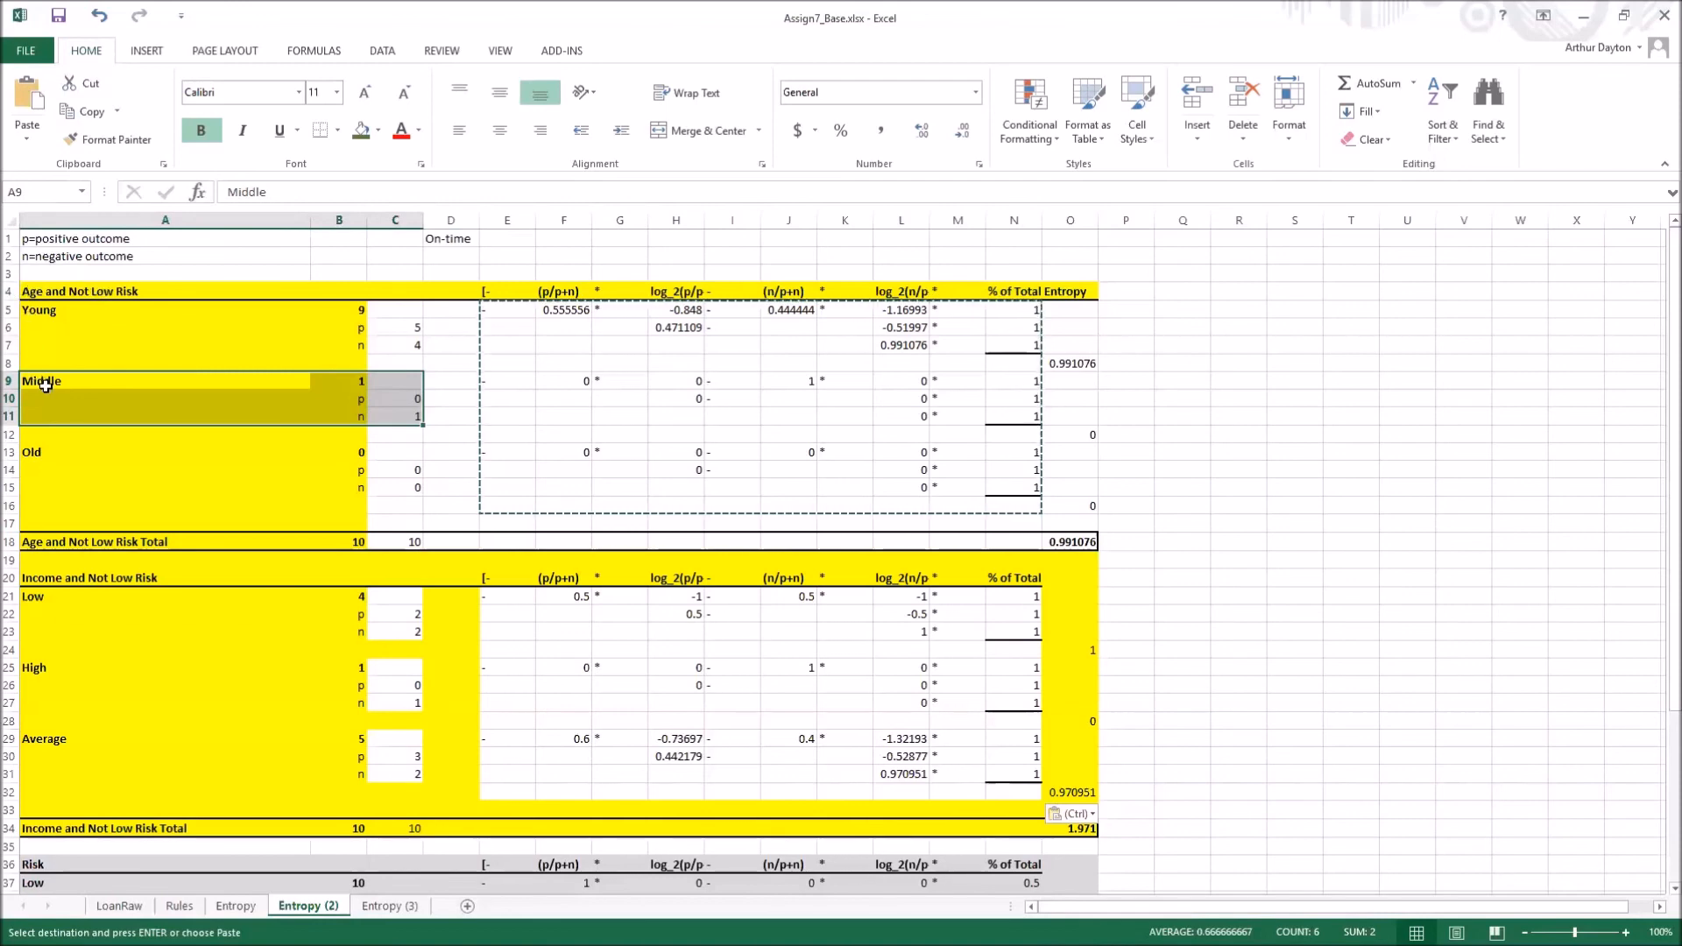
{"action": "left_click", "coordinate": [412, 417]}
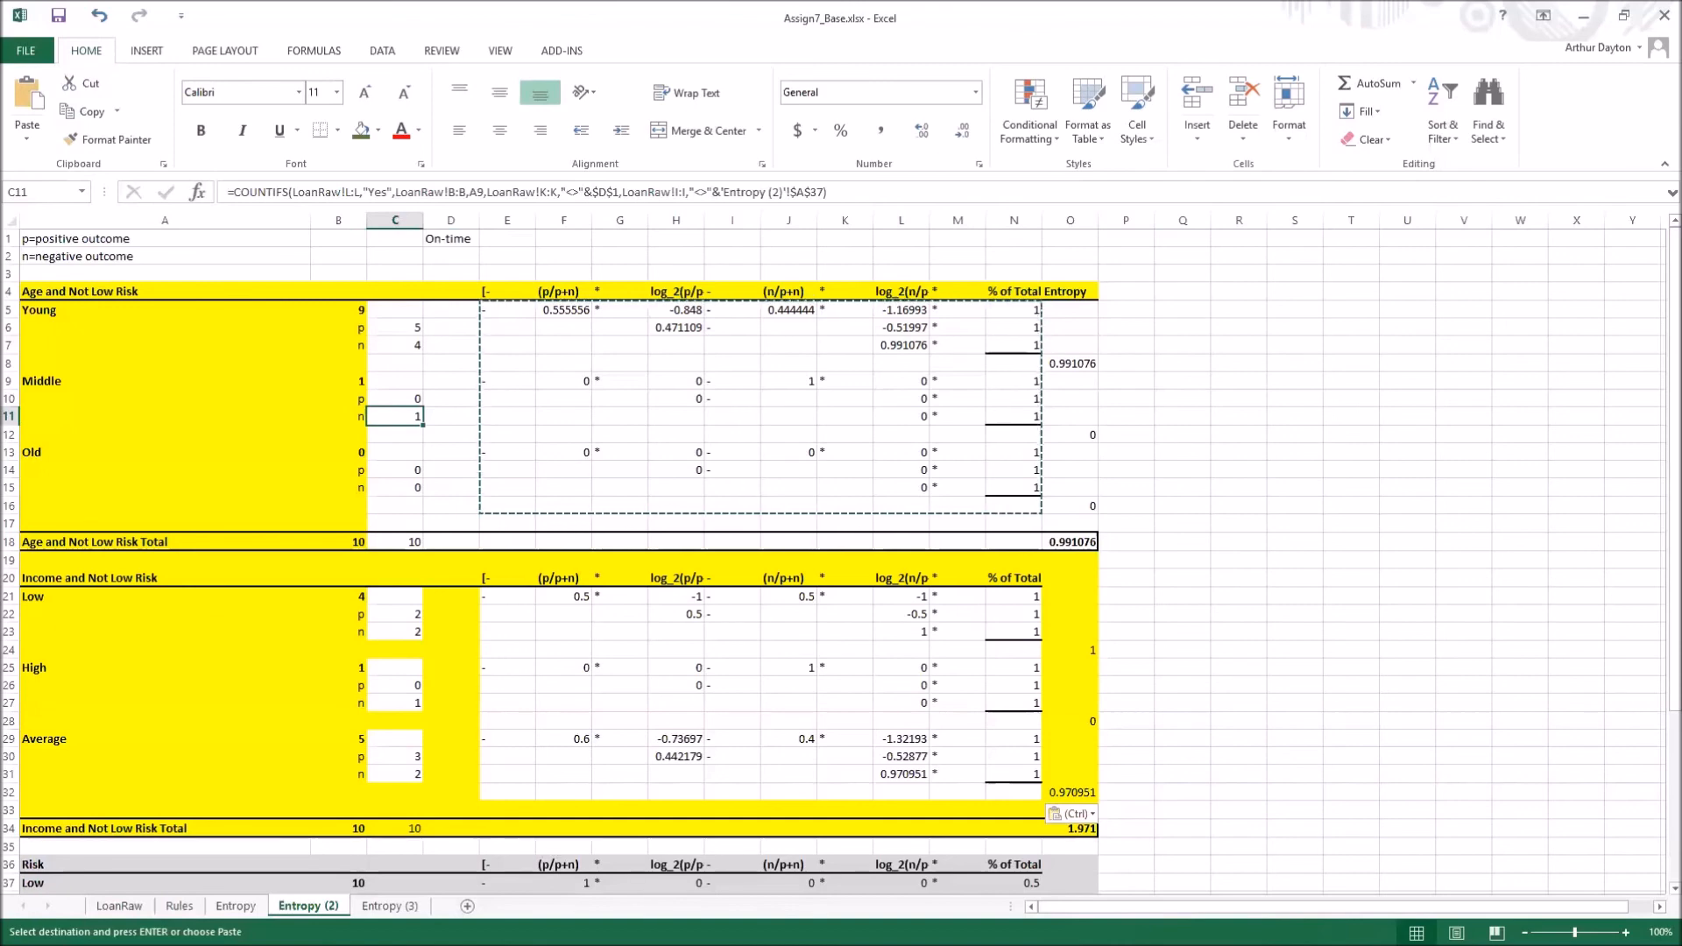
On the Rules sheet, copy the Rule 2 formula from O30 into P2: =IF(I2="low","Exclude",IF(B2="Middle","Late","On-time"))
{"action": "left_click", "coordinate": [182, 908]}
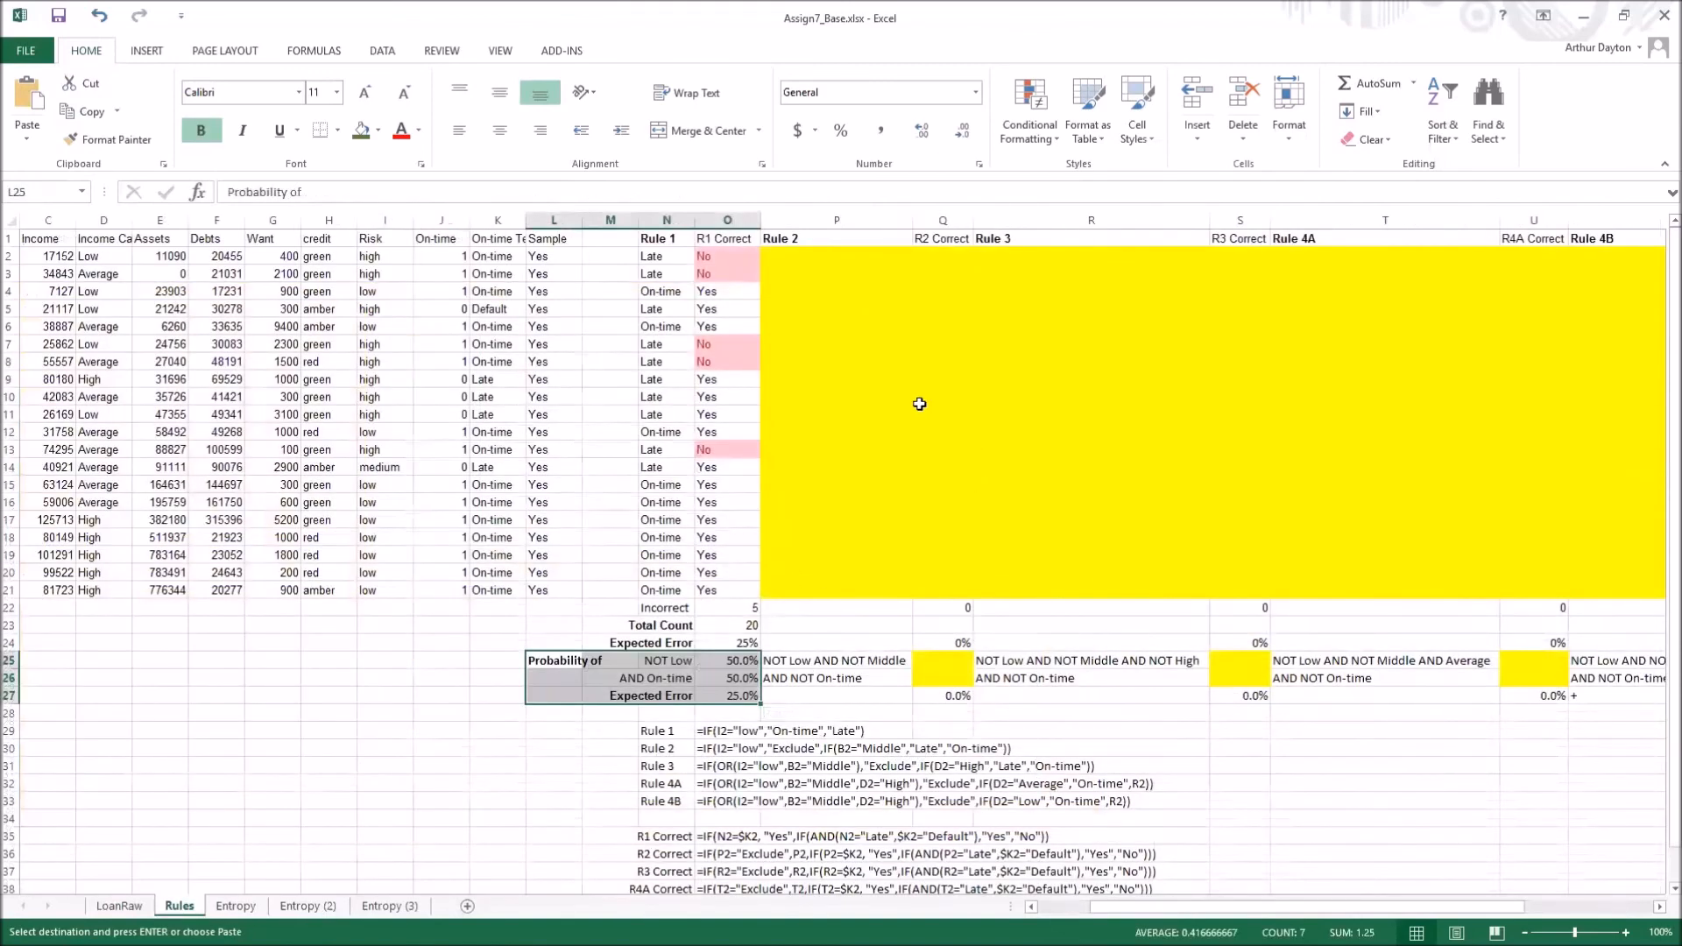
{"action": "left_click", "coordinate": [801, 258]}
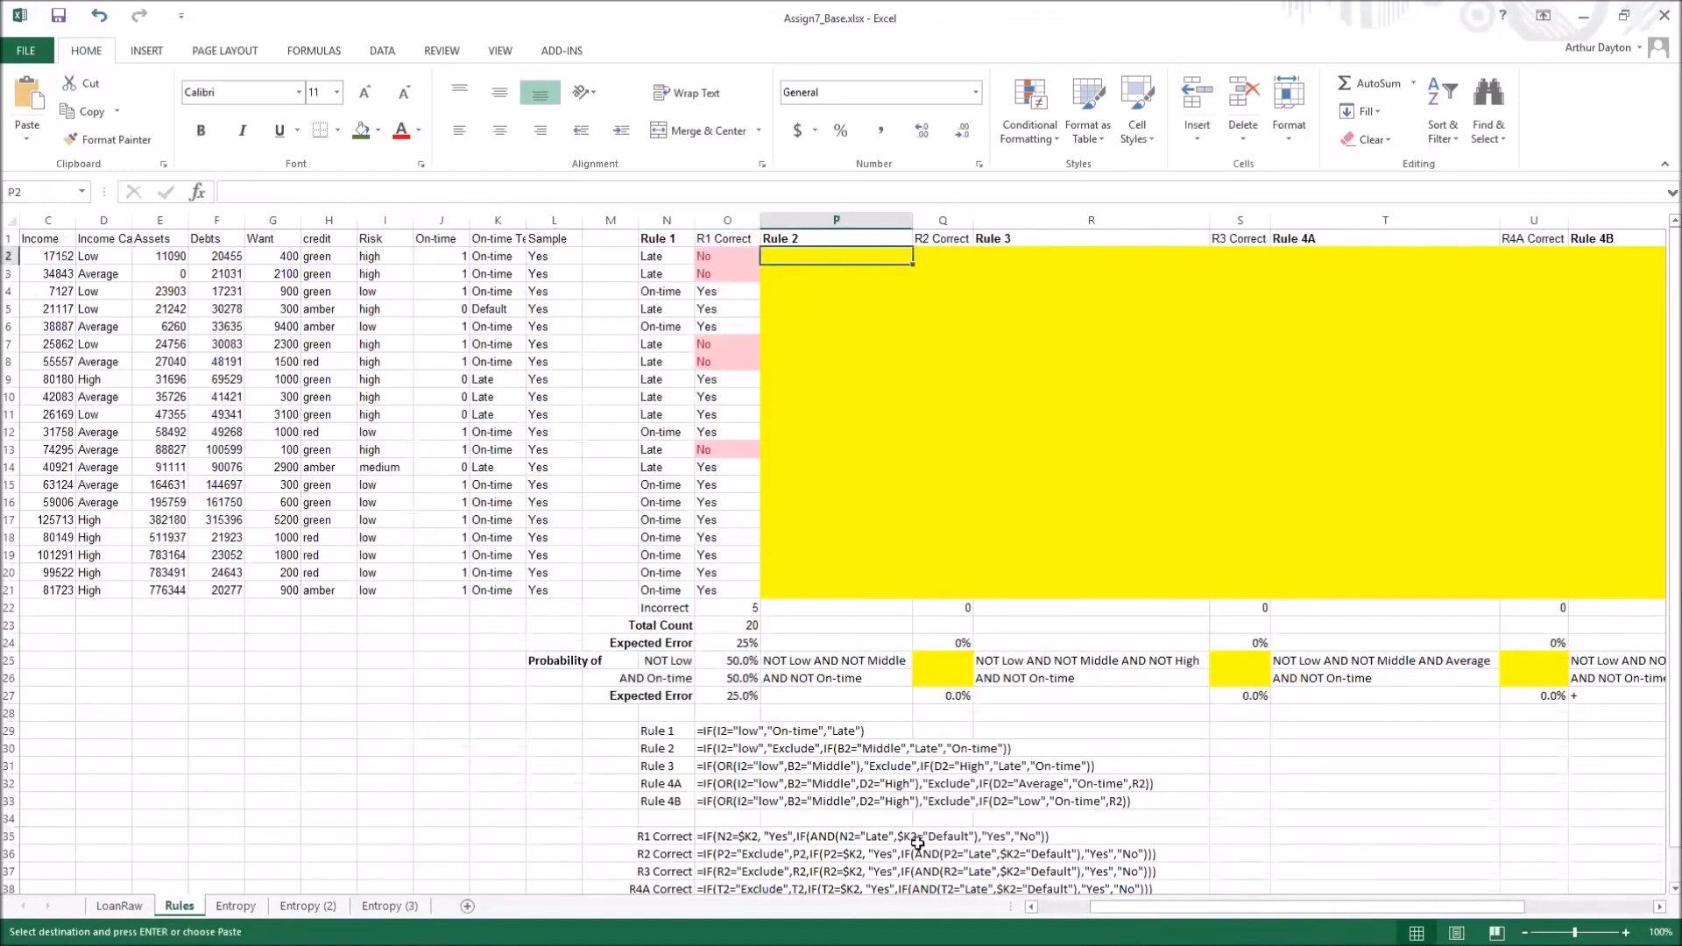
{"action": "left_click", "coordinate": [720, 747]}
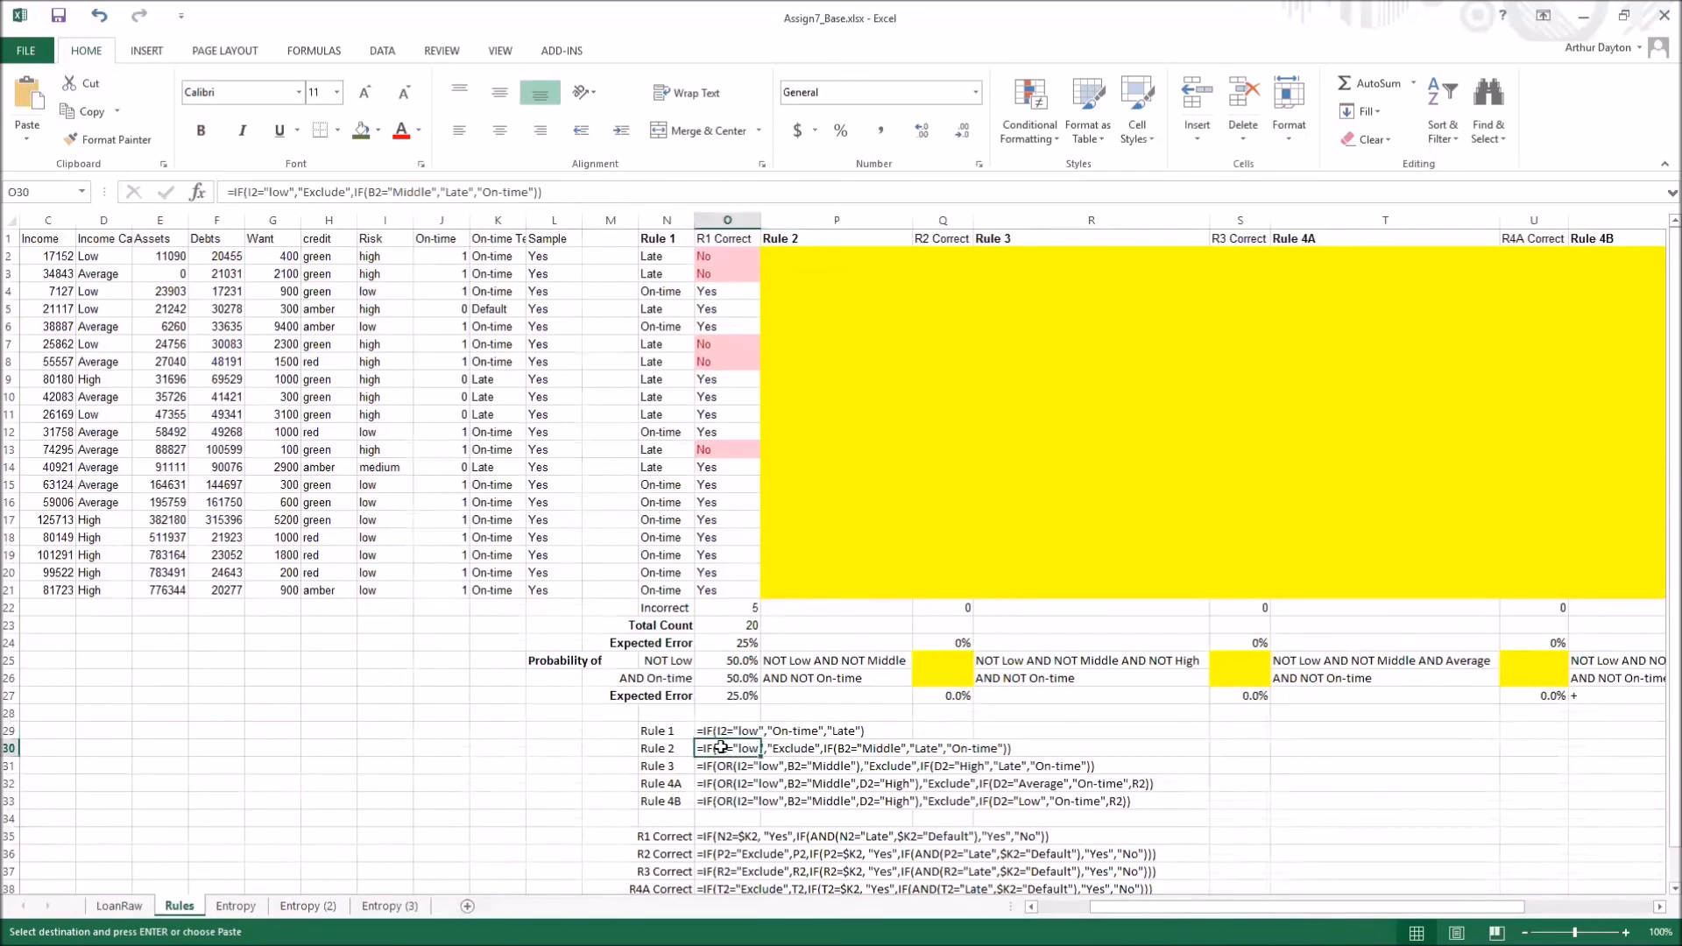
{"action": "triple_click", "coordinate": [432, 188]}
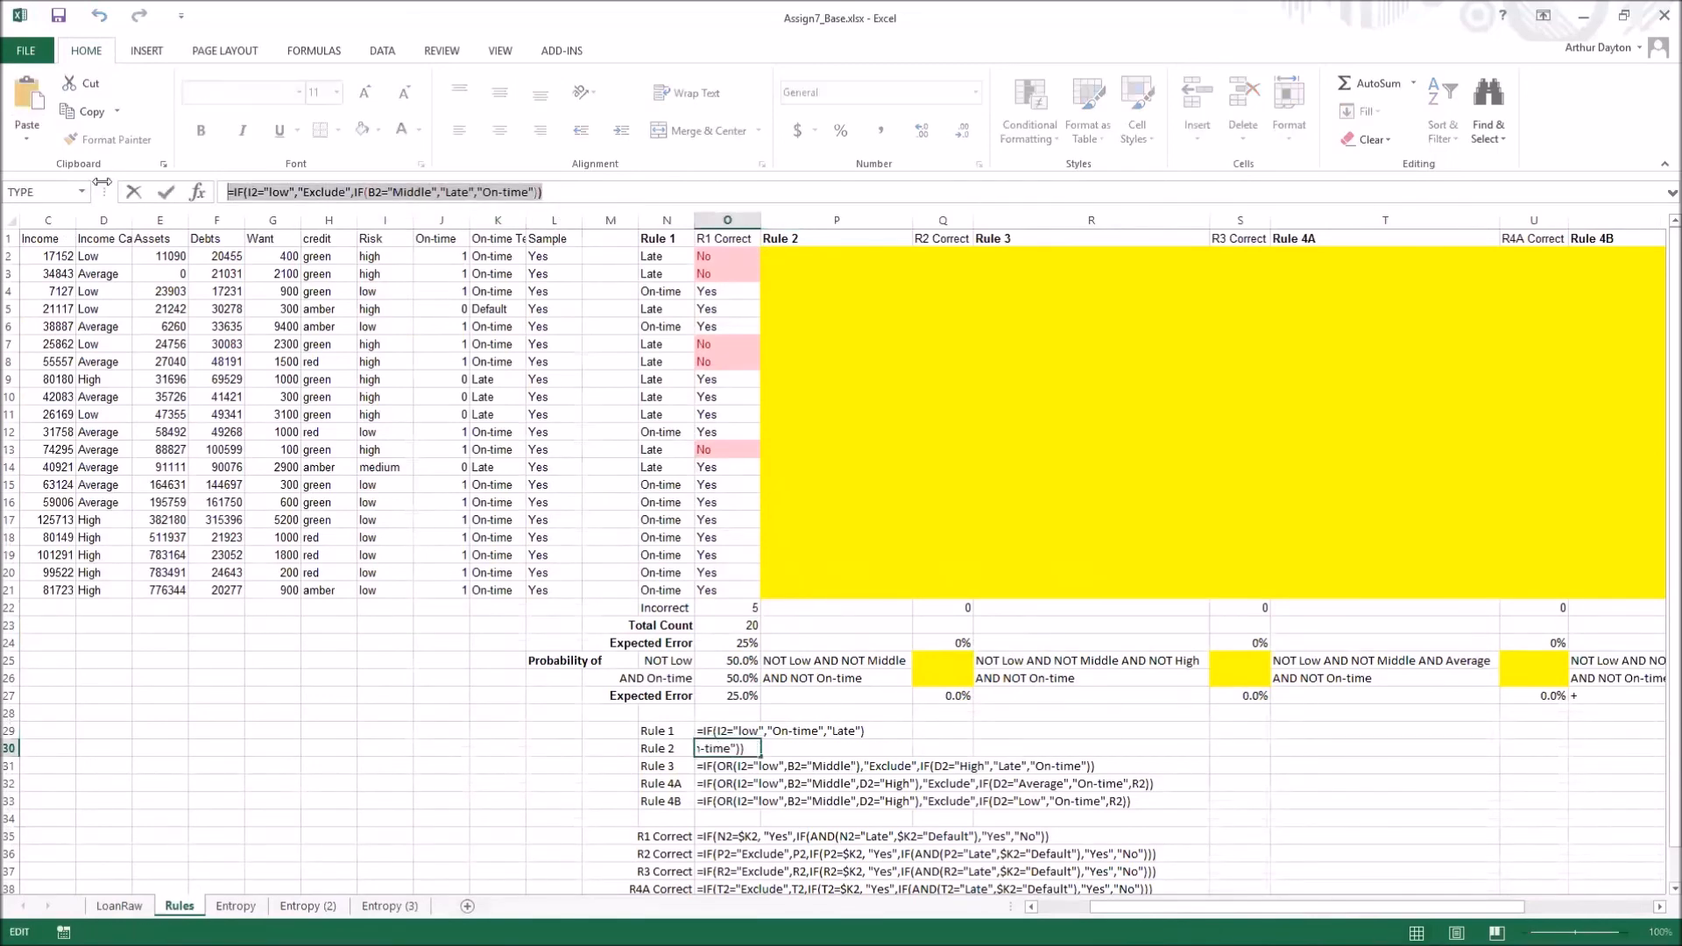
{"action": "key", "text": "Escape"}
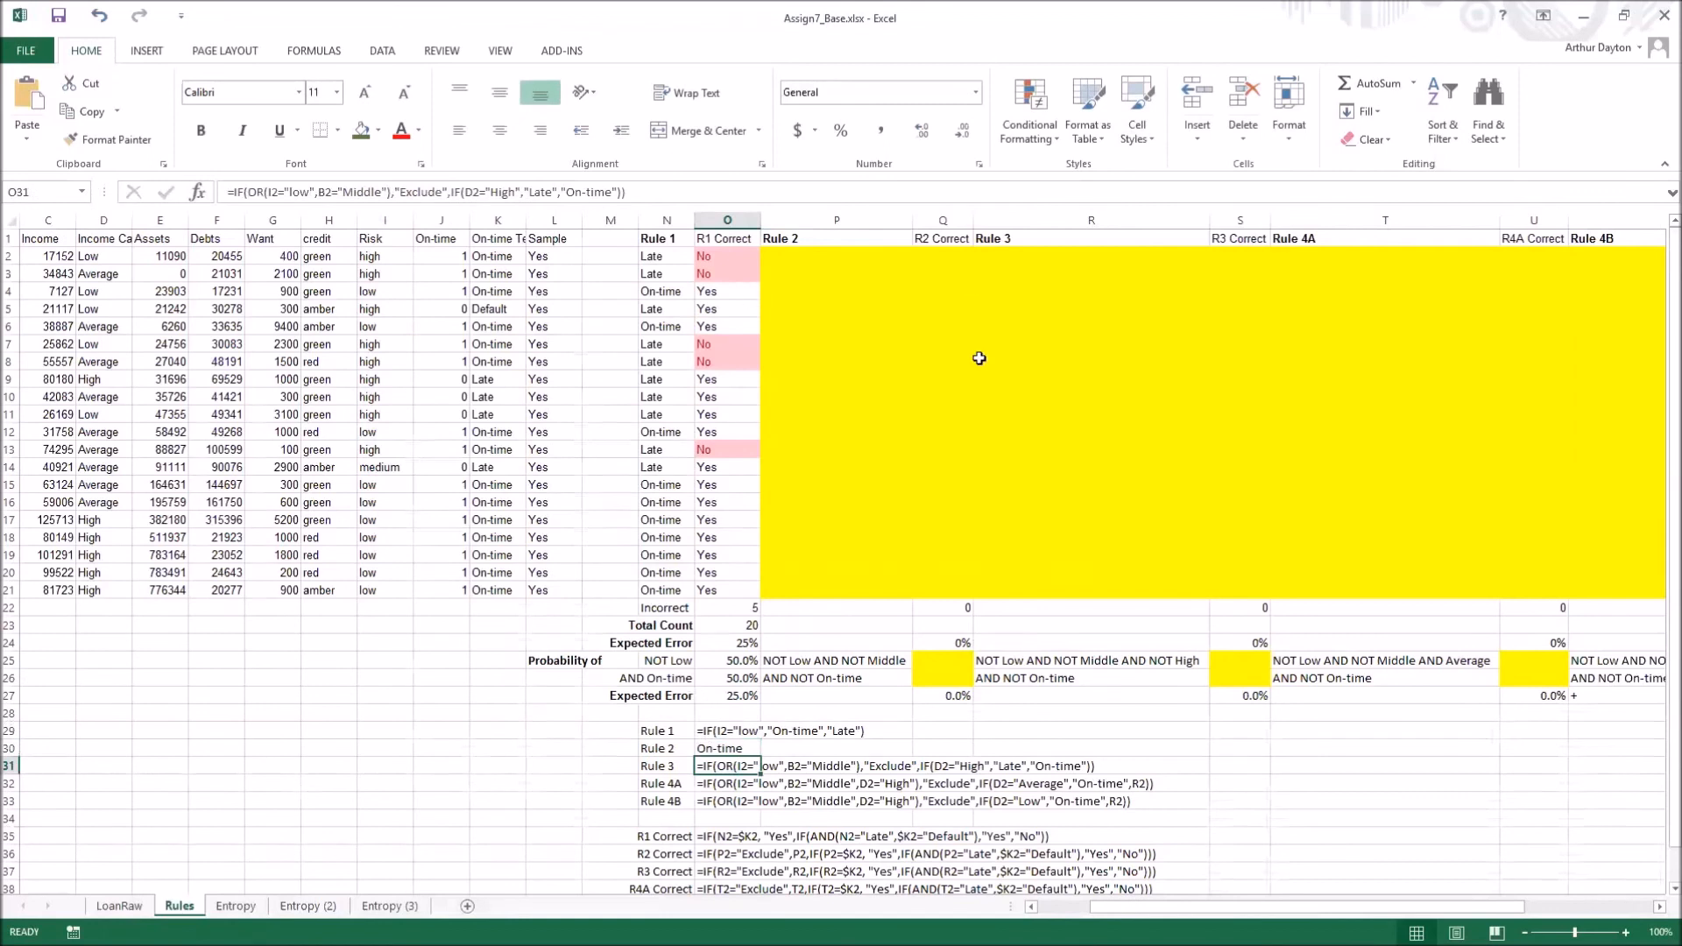
{"action": "left_click", "coordinate": [801, 257]}
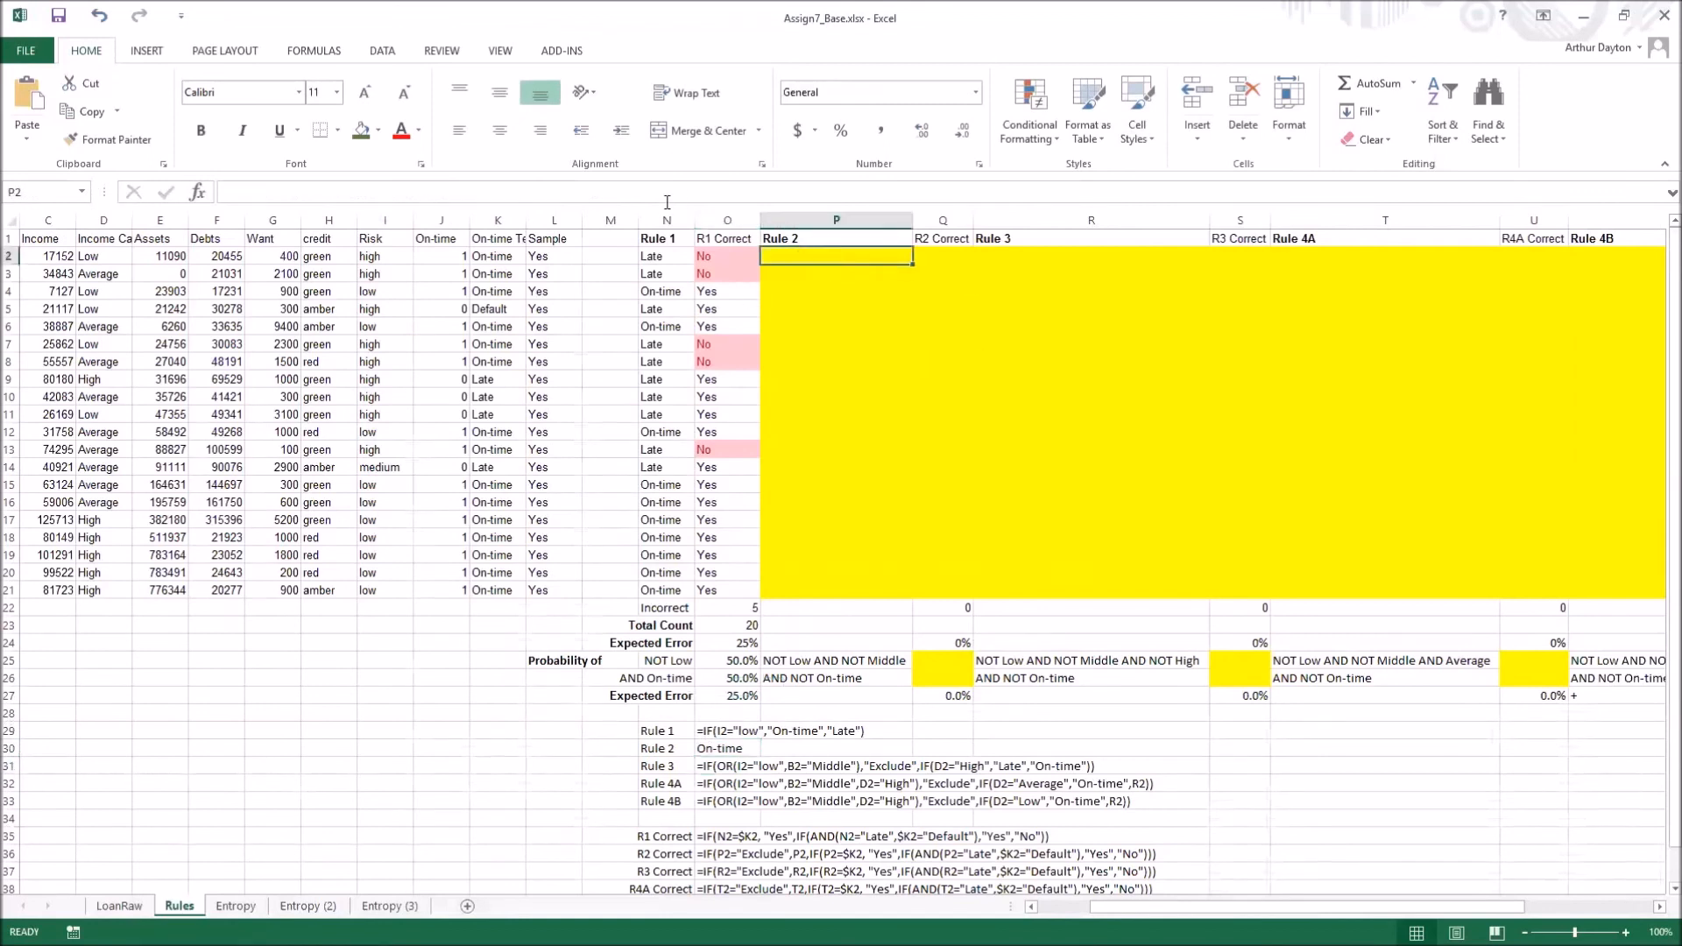
{"action": "key", "text": "F2"}
{"action": "key", "text": "ctrl+v"}
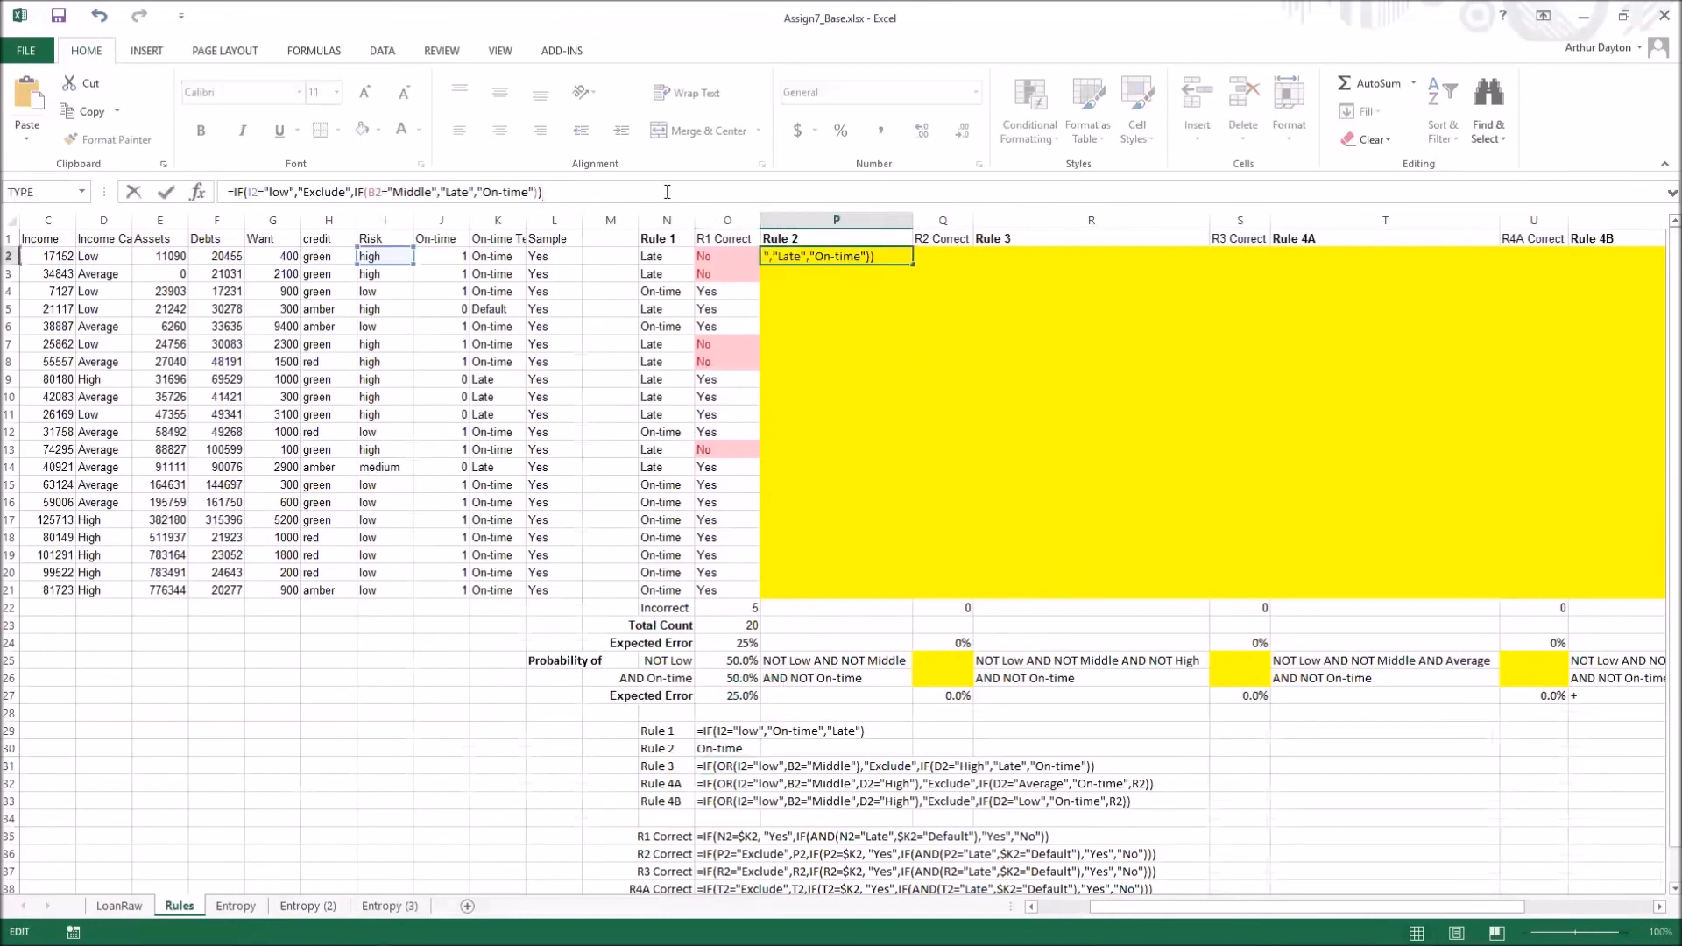
Check the tests and outcomes in P2's Rule 2 formula, and fill it down through P21
{"action": "left_click", "coordinate": [251, 192]}
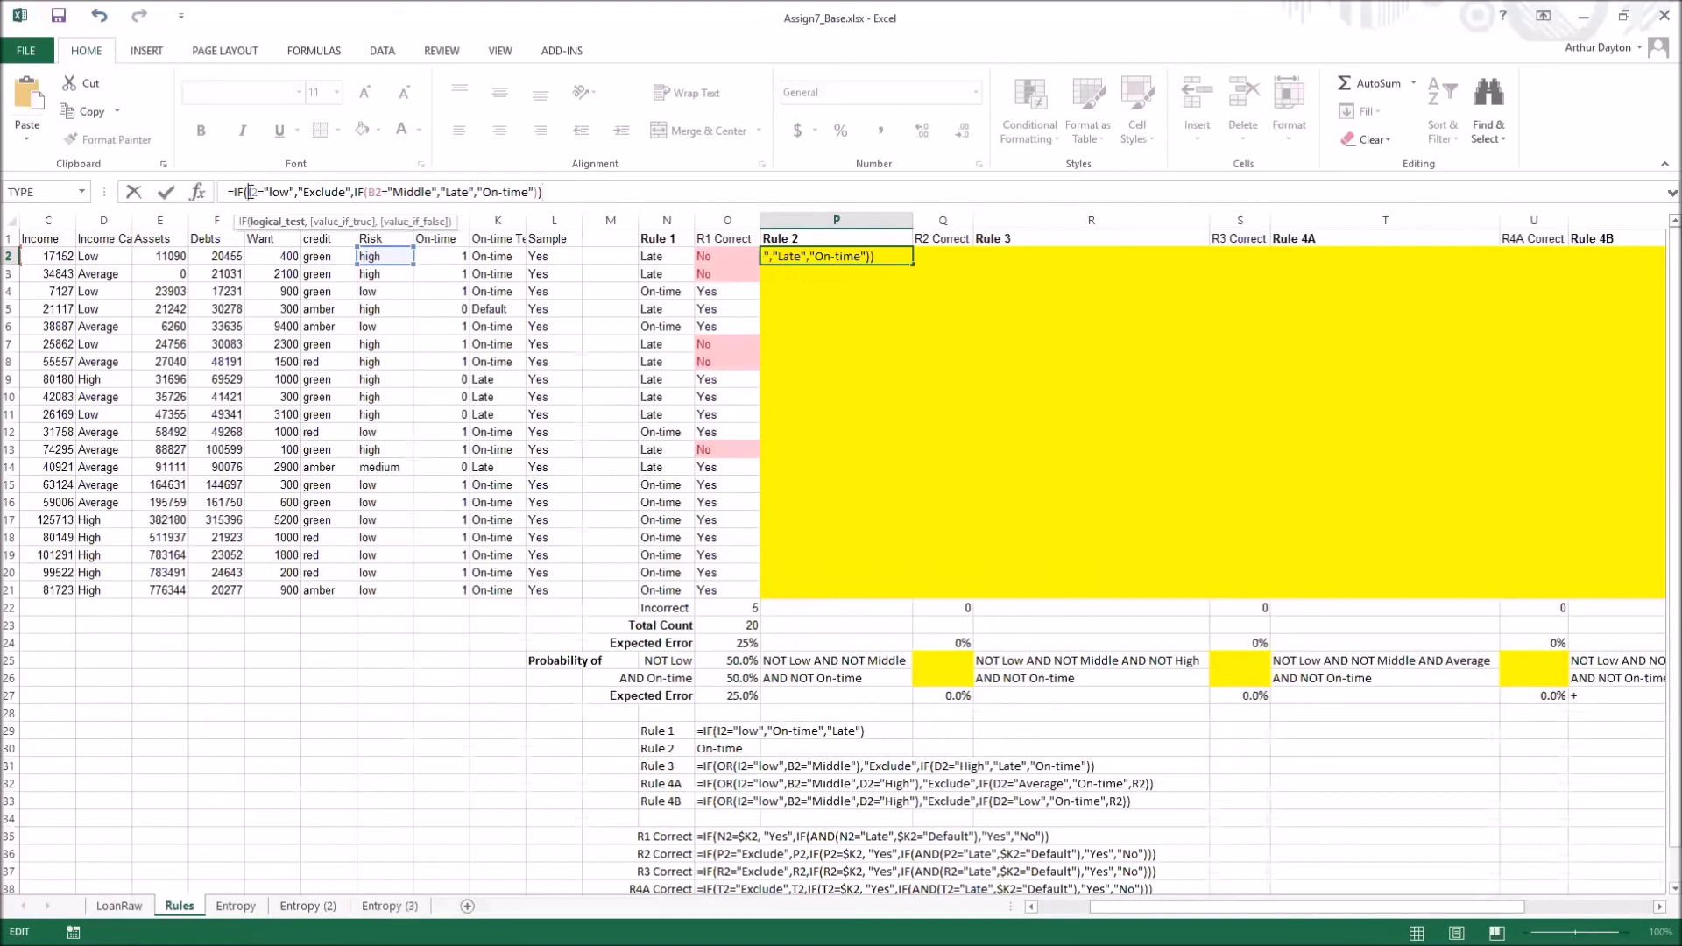
{"action": "left_click_drag", "start_coordinate": [247, 192], "coordinate": [293, 194]}
{"action": "left_click", "coordinate": [326, 192]}
{"action": "left_click", "coordinate": [407, 191]}
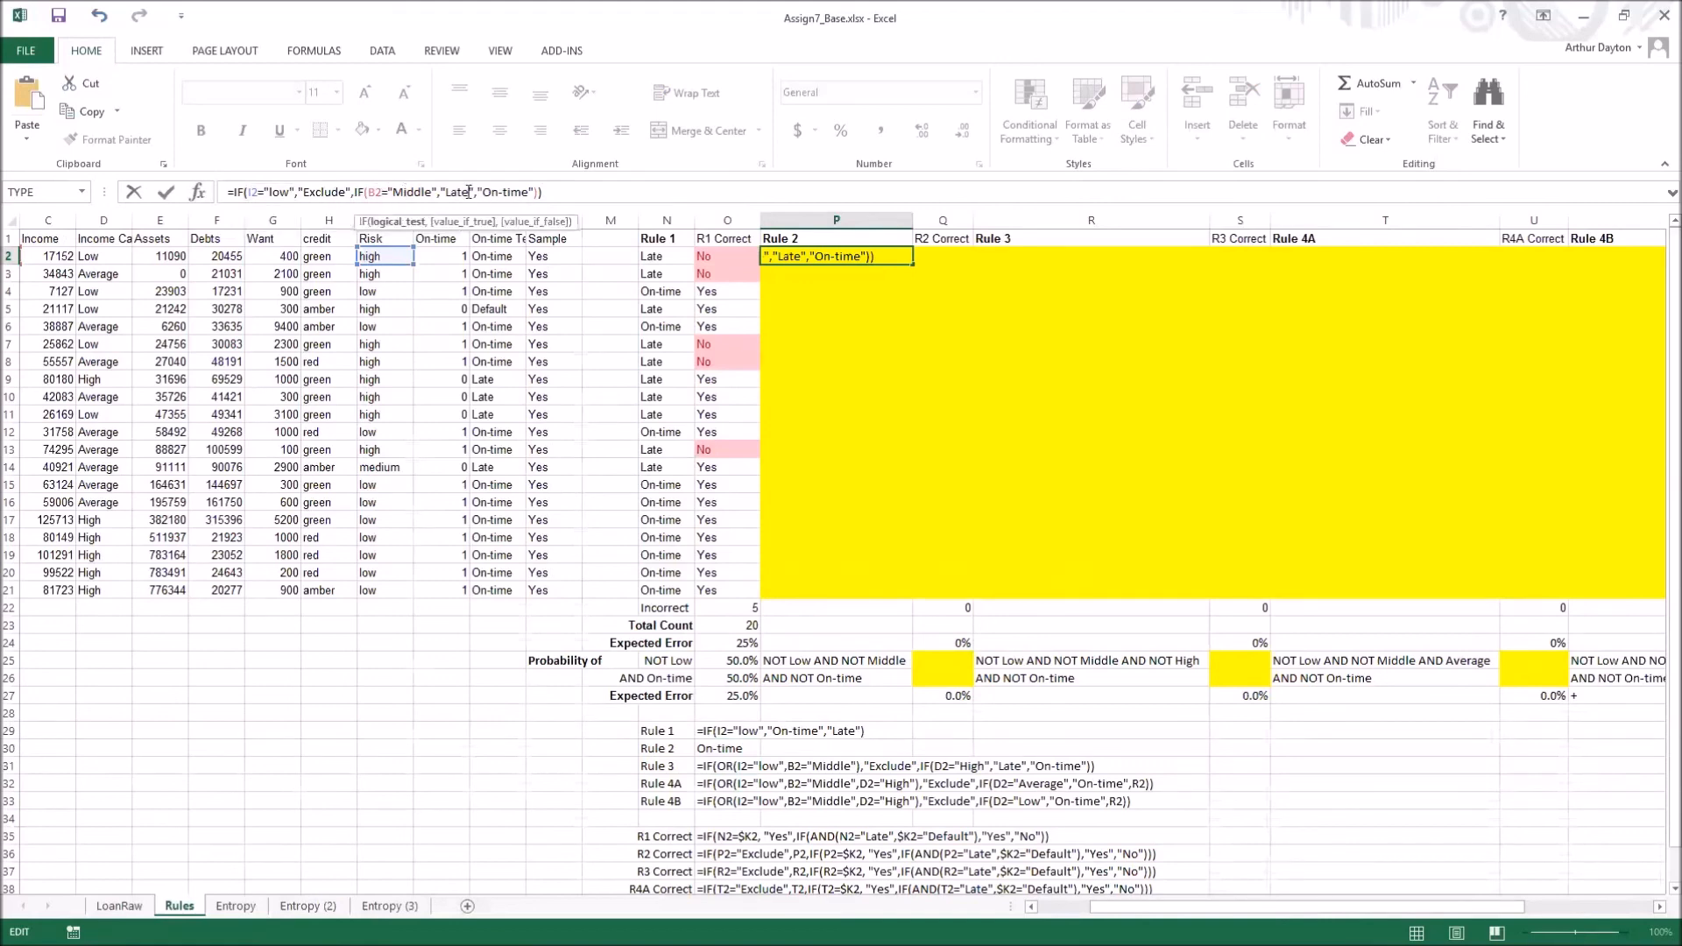
{"action": "double_click", "coordinate": [457, 191]}
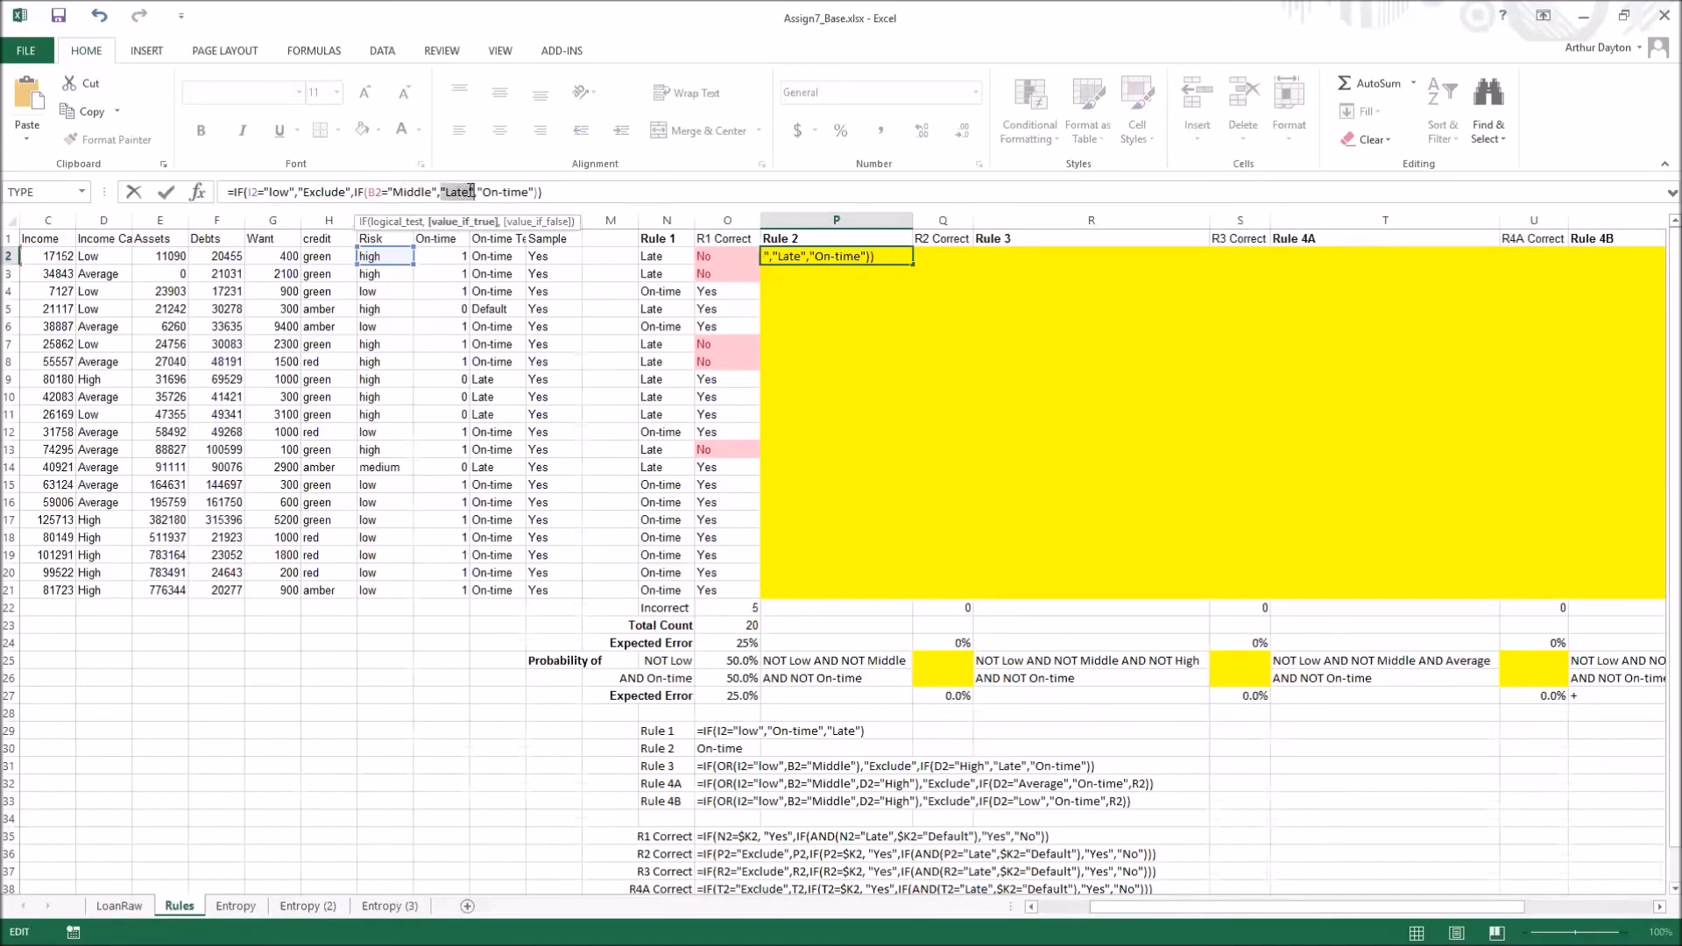
{"action": "double_click", "coordinate": [514, 191]}
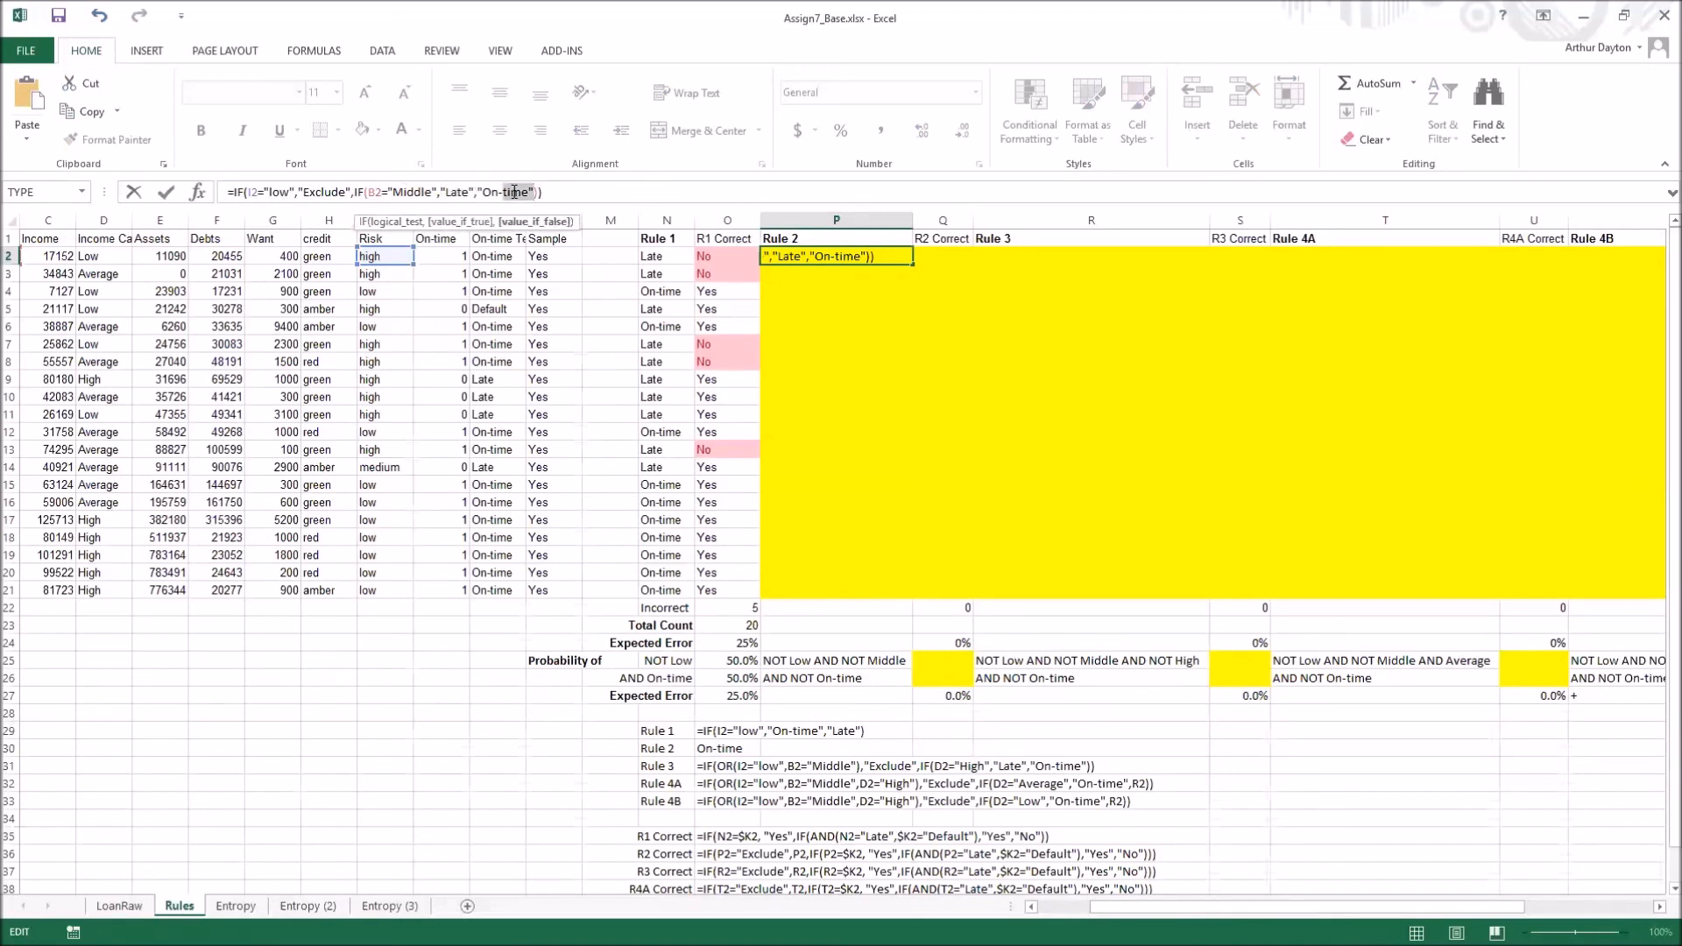
{"action": "key", "text": "Return"}
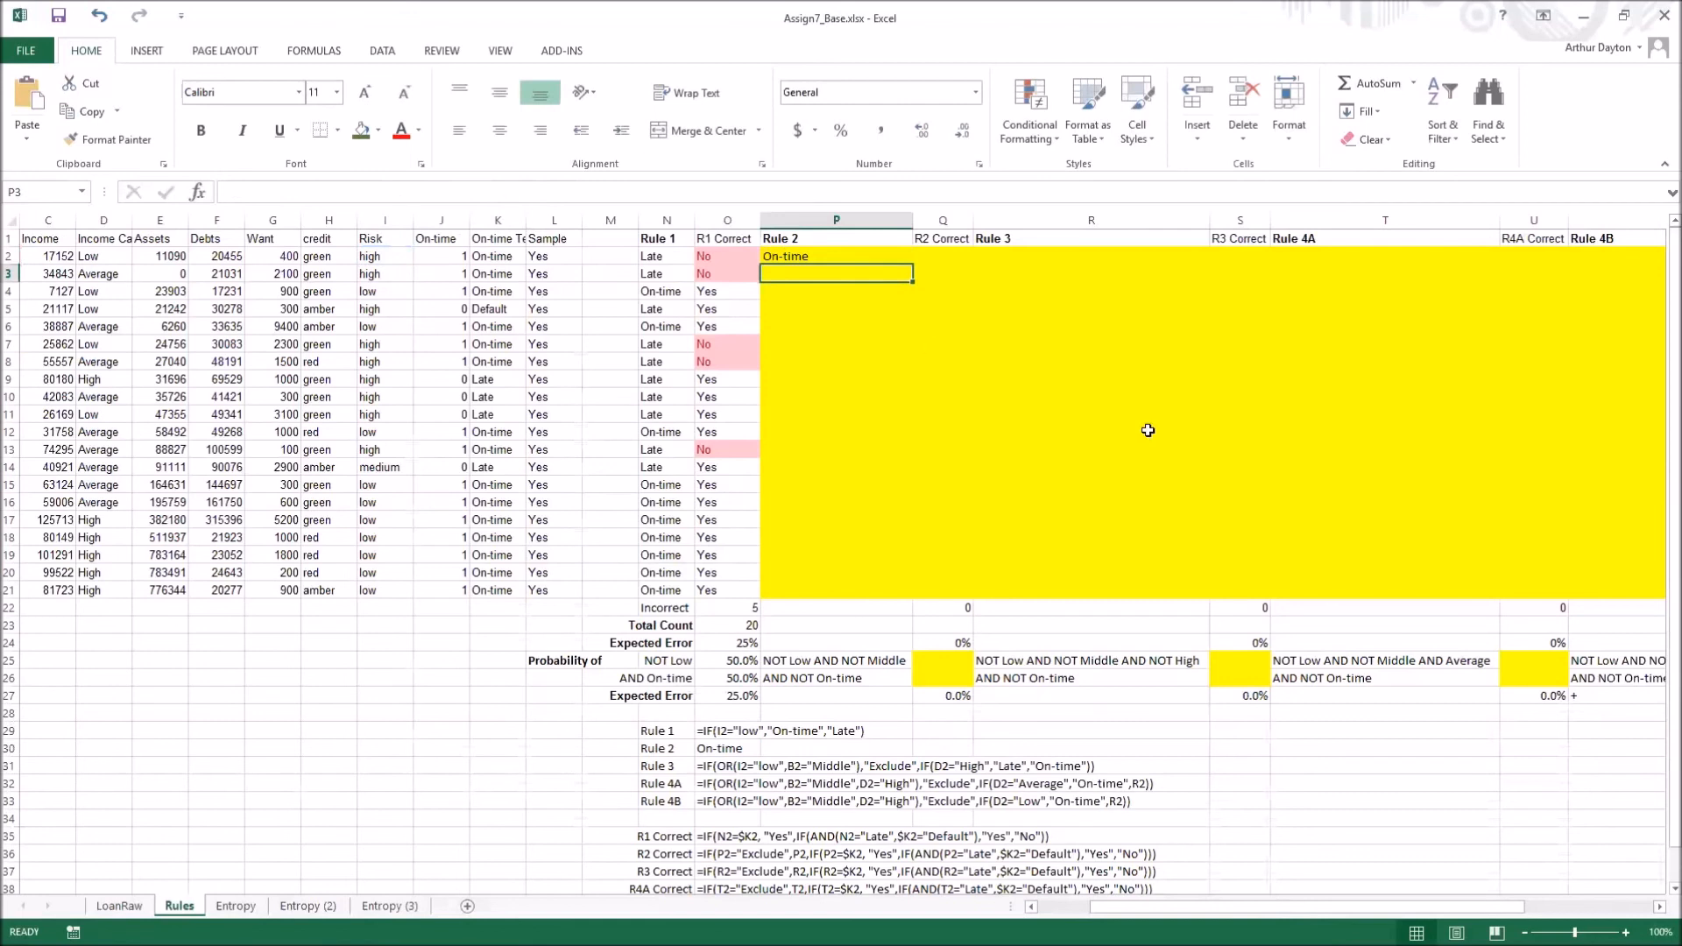
{"action": "left_click", "coordinate": [898, 257]}
{"action": "left_click_drag", "start_coordinate": [912, 264], "coordinate": [891, 600]}
{"action": "left_click_drag", "start_coordinate": [891, 600], "coordinate": [891, 600]}
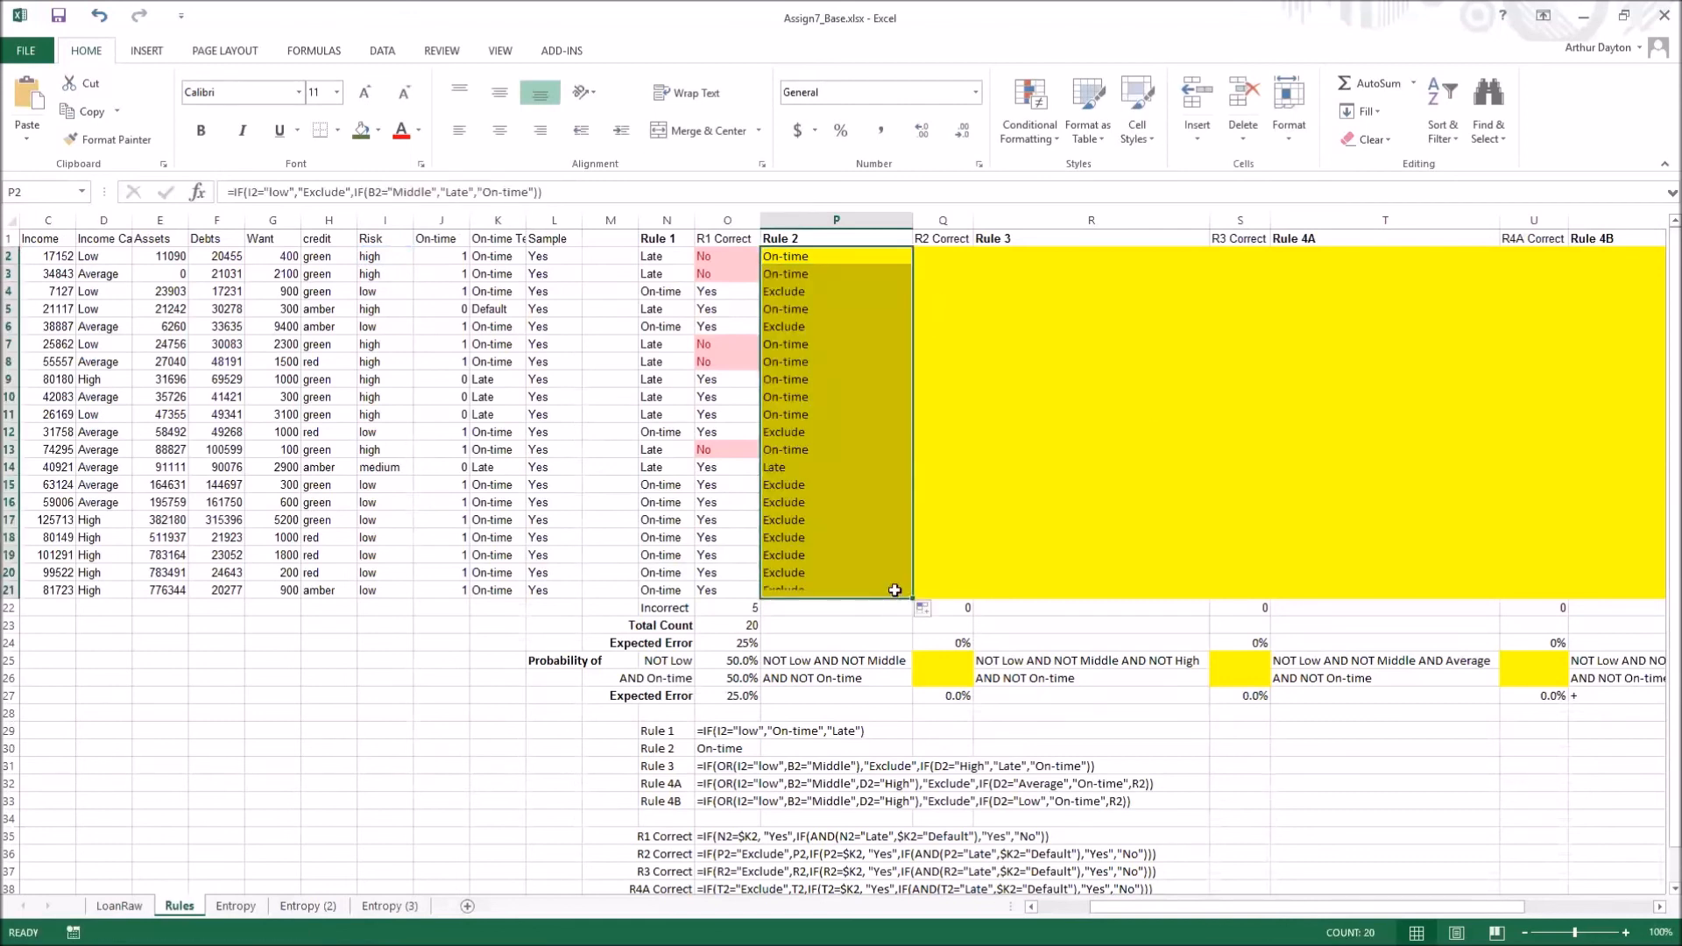
Check the R2 Correct formula in O36 and copy its full text, including the "Exclude" test
{"action": "left_click", "coordinate": [942, 256]}
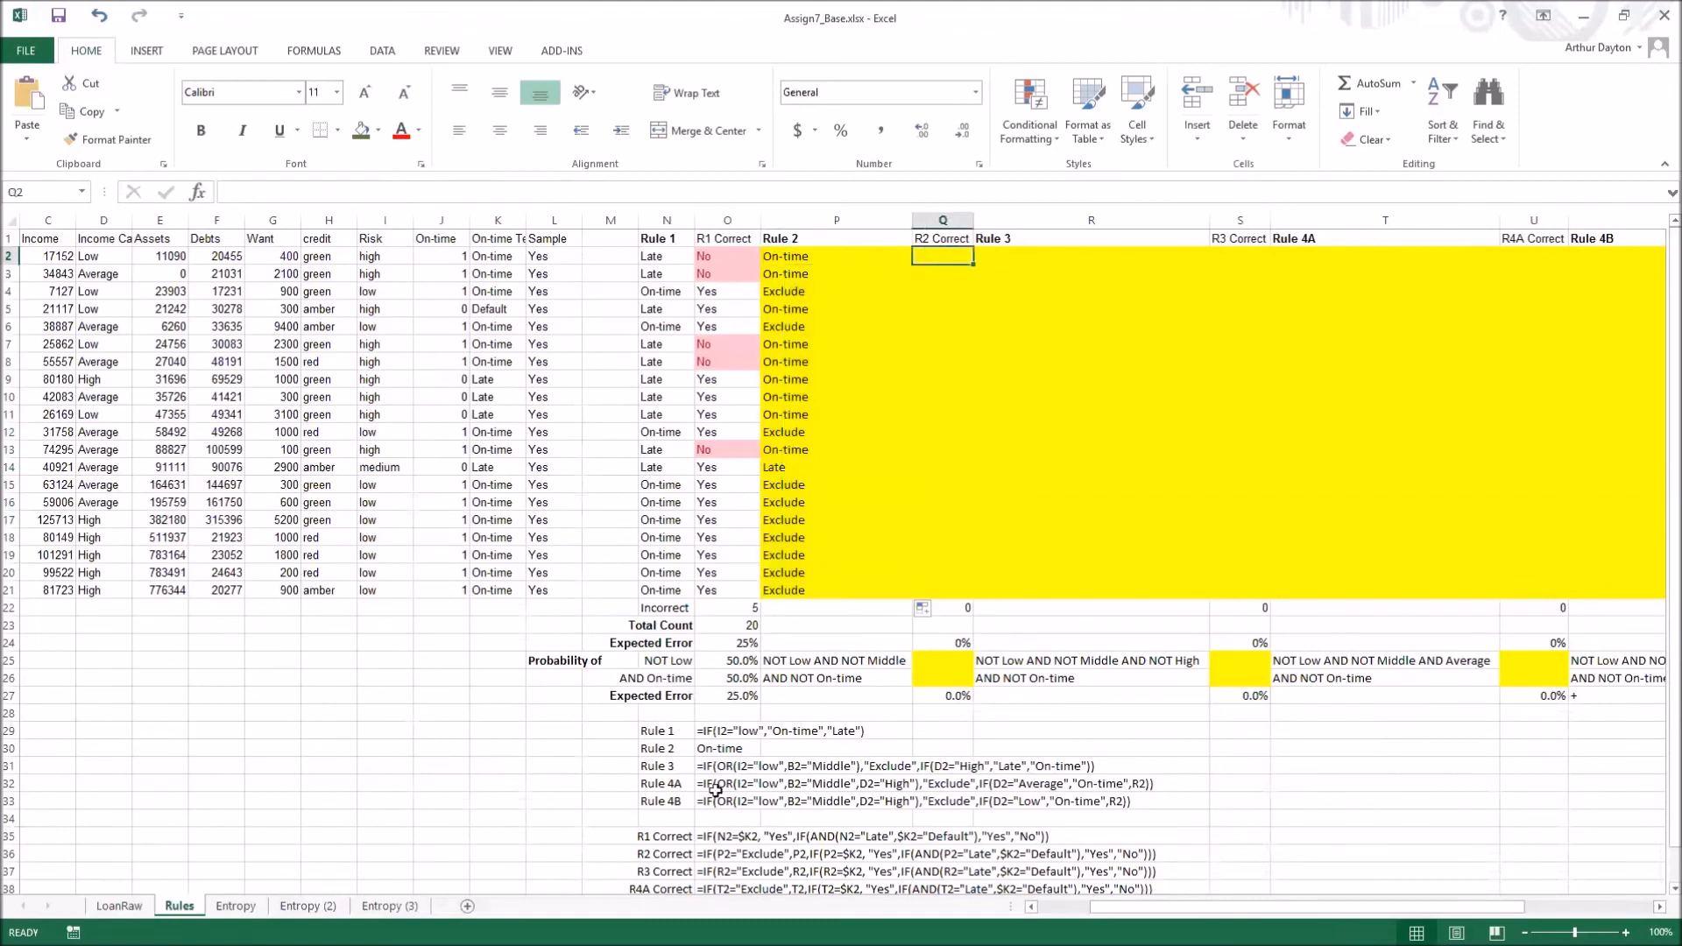
{"action": "left_click", "coordinate": [720, 854]}
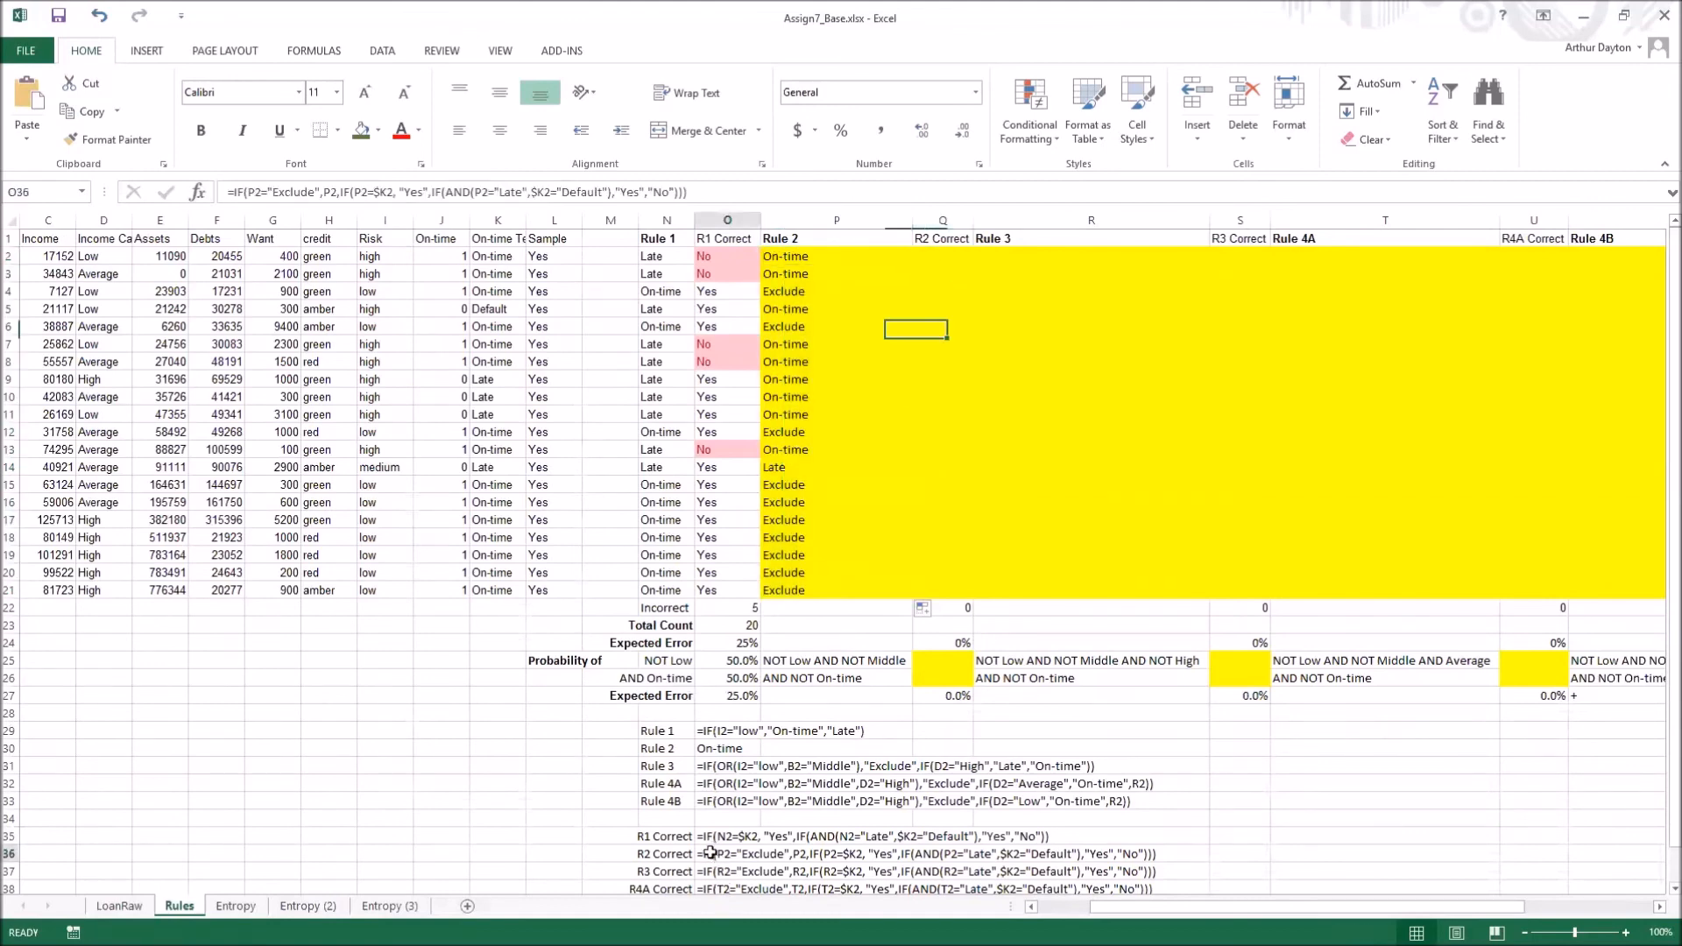
{"action": "left_click", "coordinate": [689, 191]}
{"action": "left_click_drag", "start_coordinate": [688, 192], "coordinate": [213, 198]}
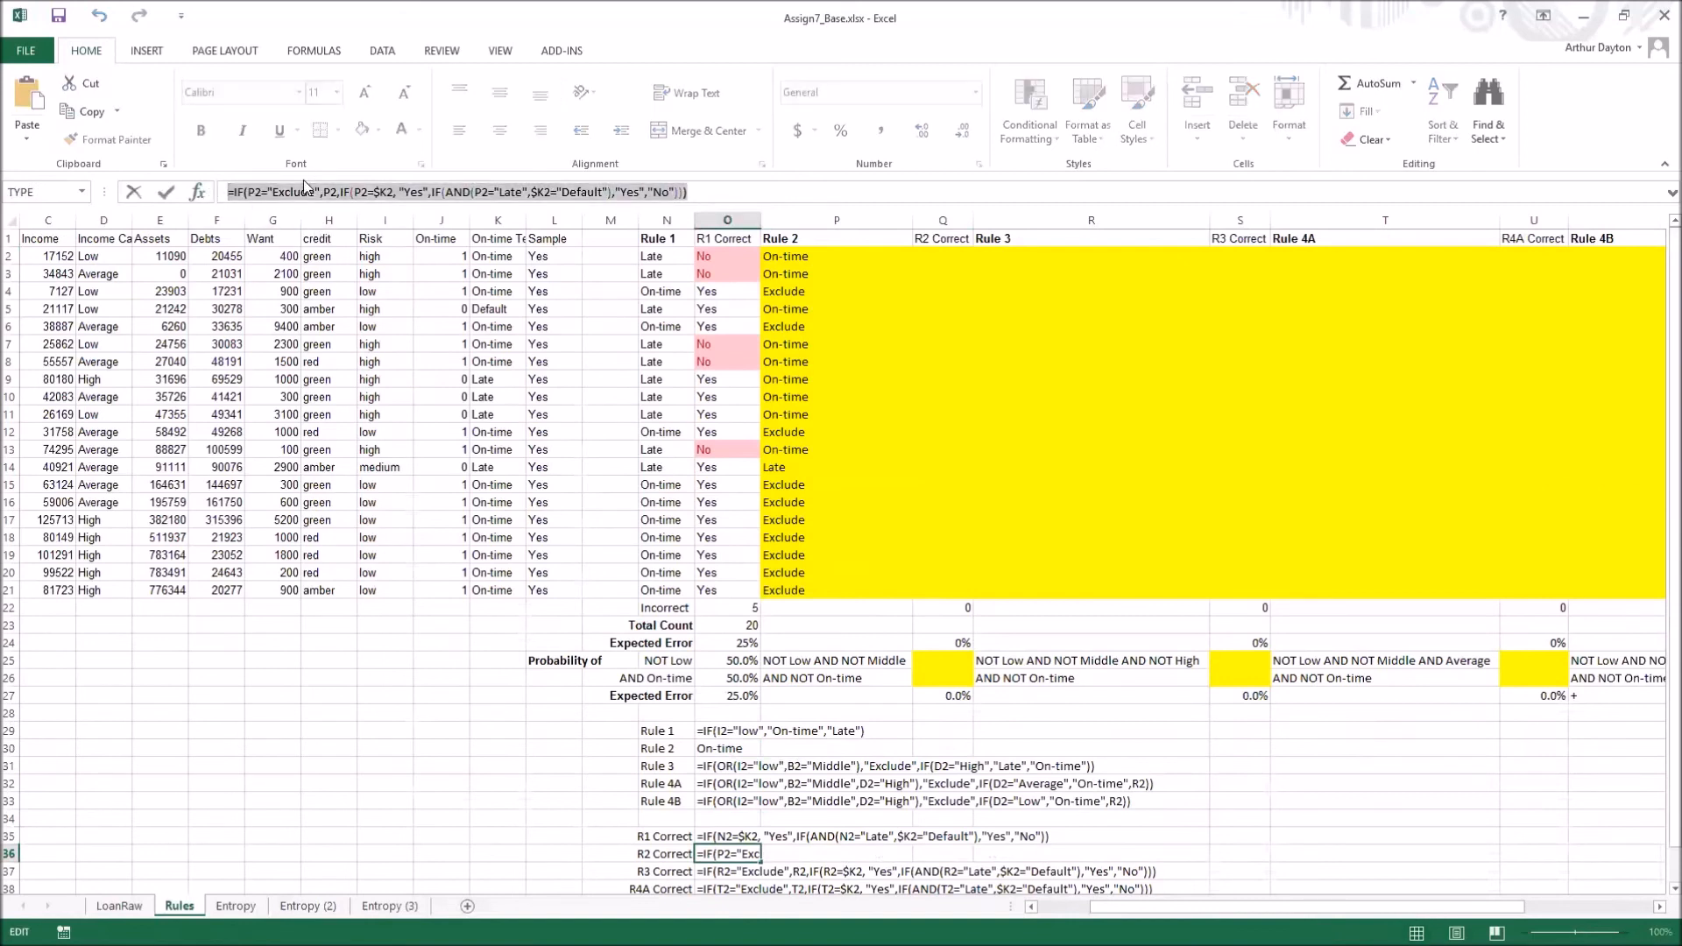
{"action": "double_click", "coordinate": [301, 192]}
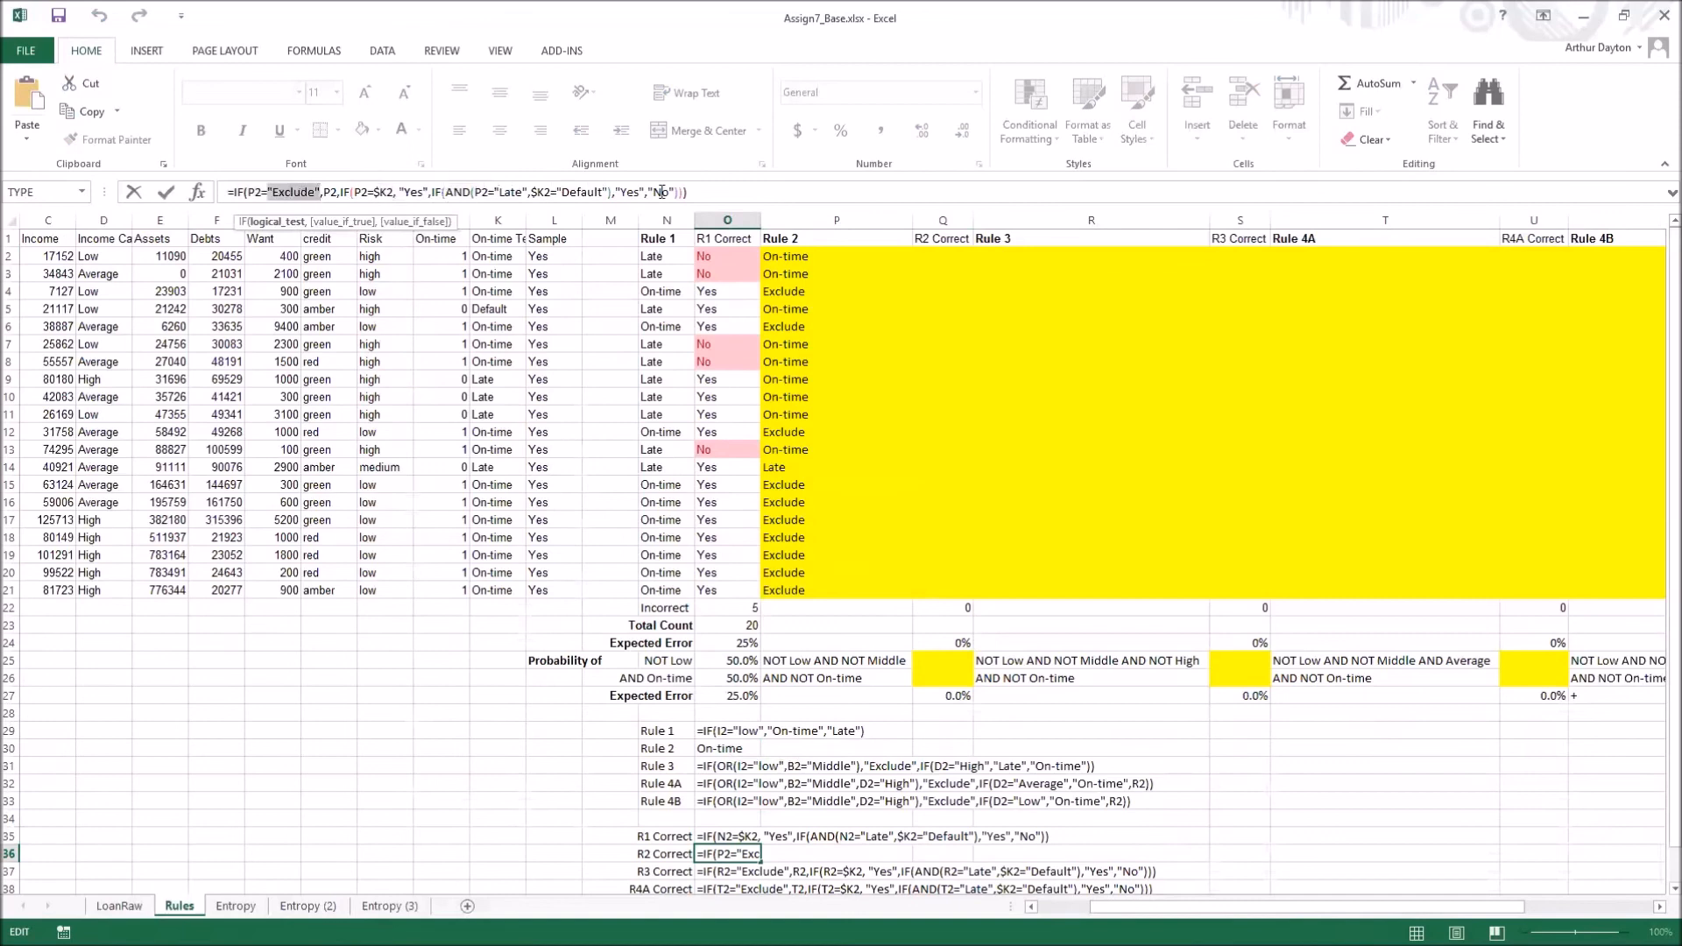
{"action": "left_click_drag", "start_coordinate": [739, 192], "coordinate": [200, 208]}
{"action": "key", "text": "ctrl+c"}
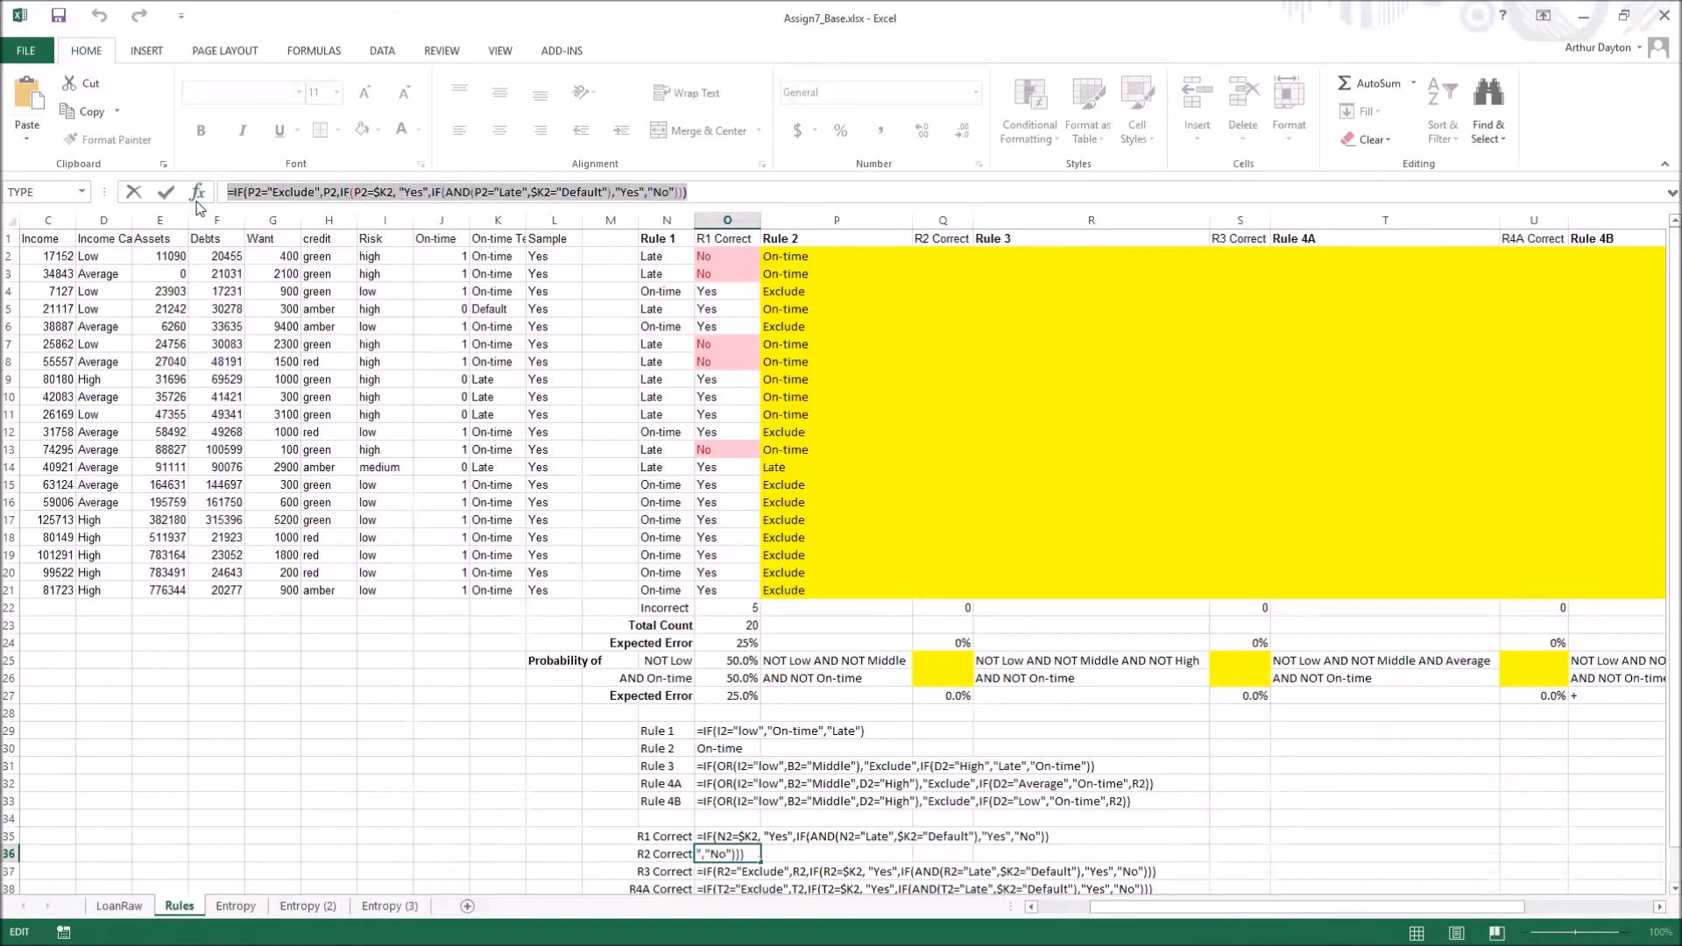
{"action": "key", "text": "Escape"}
{"action": "key", "text": "Return"}
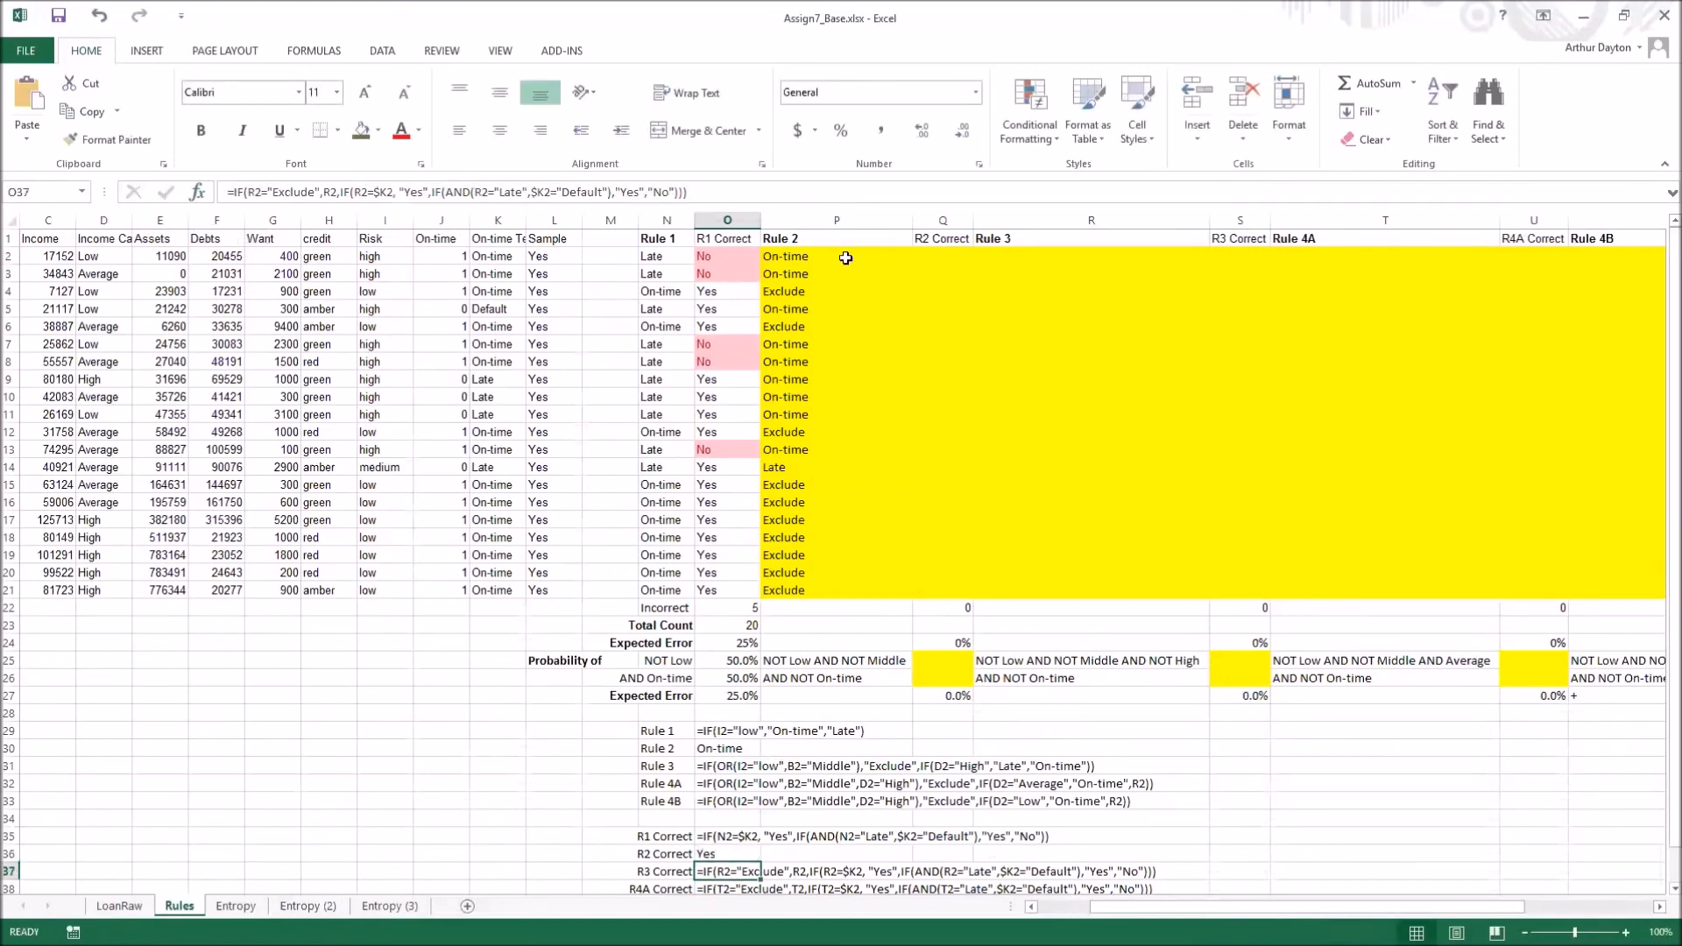
Paste =IF(P2="Exclude",P2,IF(P2=$K2, "Yes",IF(AND(P2="Late",$K2="Default"),"Yes","No"))) into Q2 and fill it down through Q21
{"action": "left_click", "coordinate": [887, 258]}
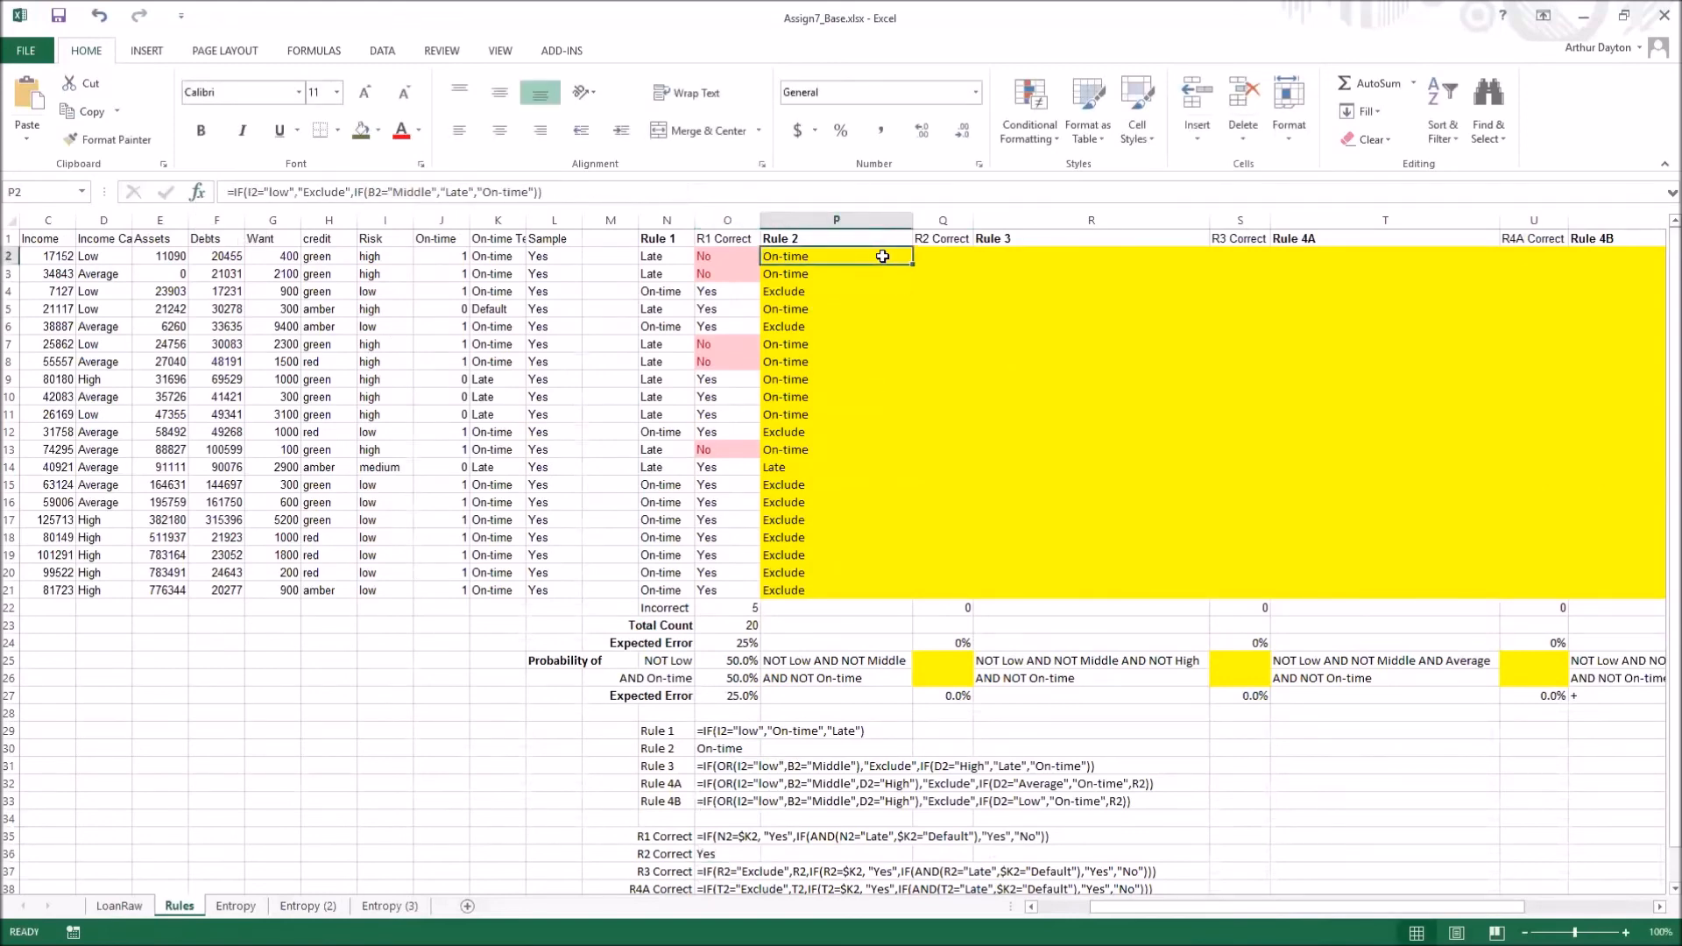
{"action": "left_click", "coordinate": [946, 256]}
{"action": "left_click", "coordinate": [687, 193]}
{"action": "key", "text": "ctrl+v"}
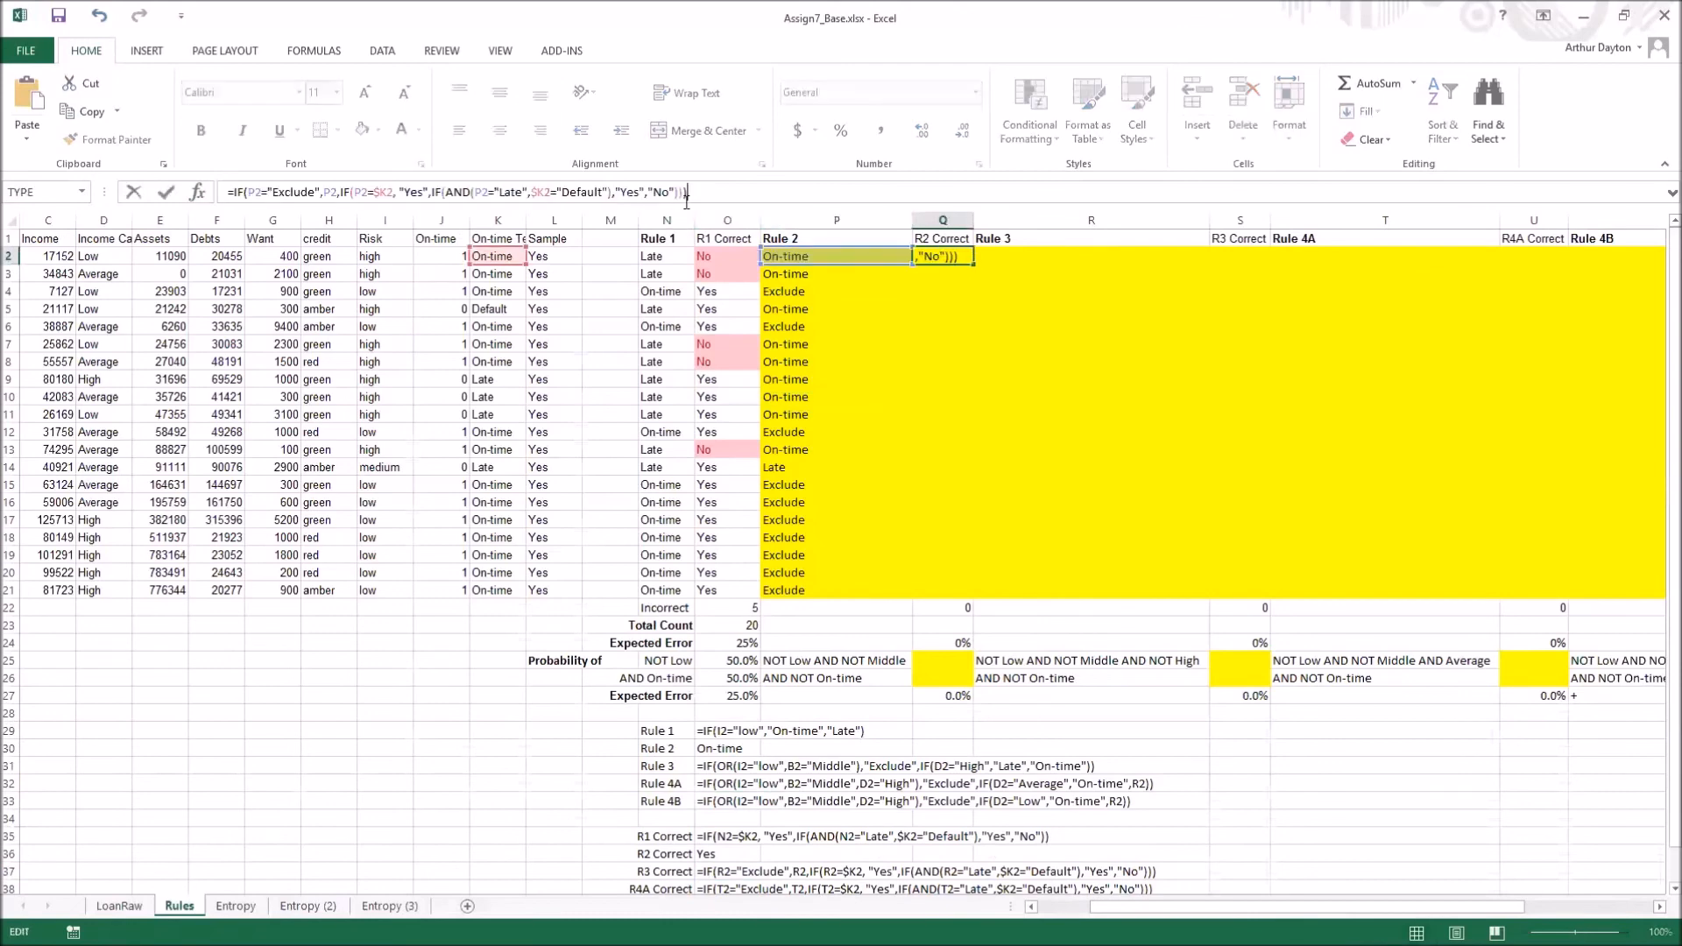
{"action": "key", "text": "Return"}
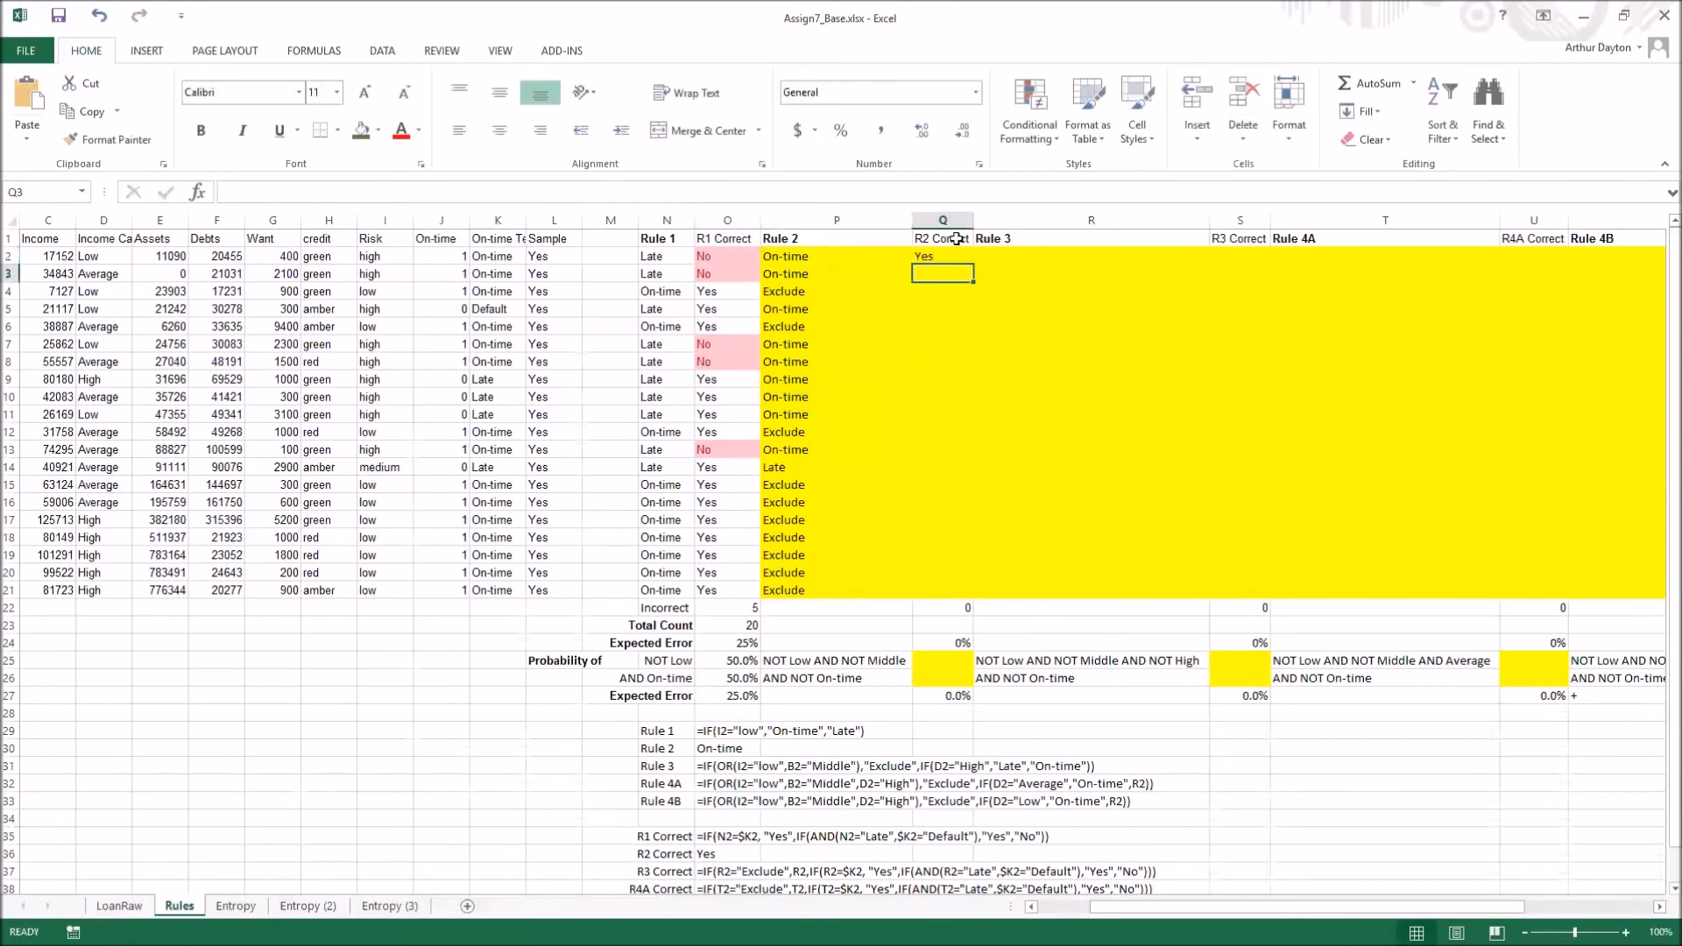
{"action": "left_click", "coordinate": [952, 257]}
{"action": "left_click_drag", "start_coordinate": [972, 263], "coordinate": [962, 596]}
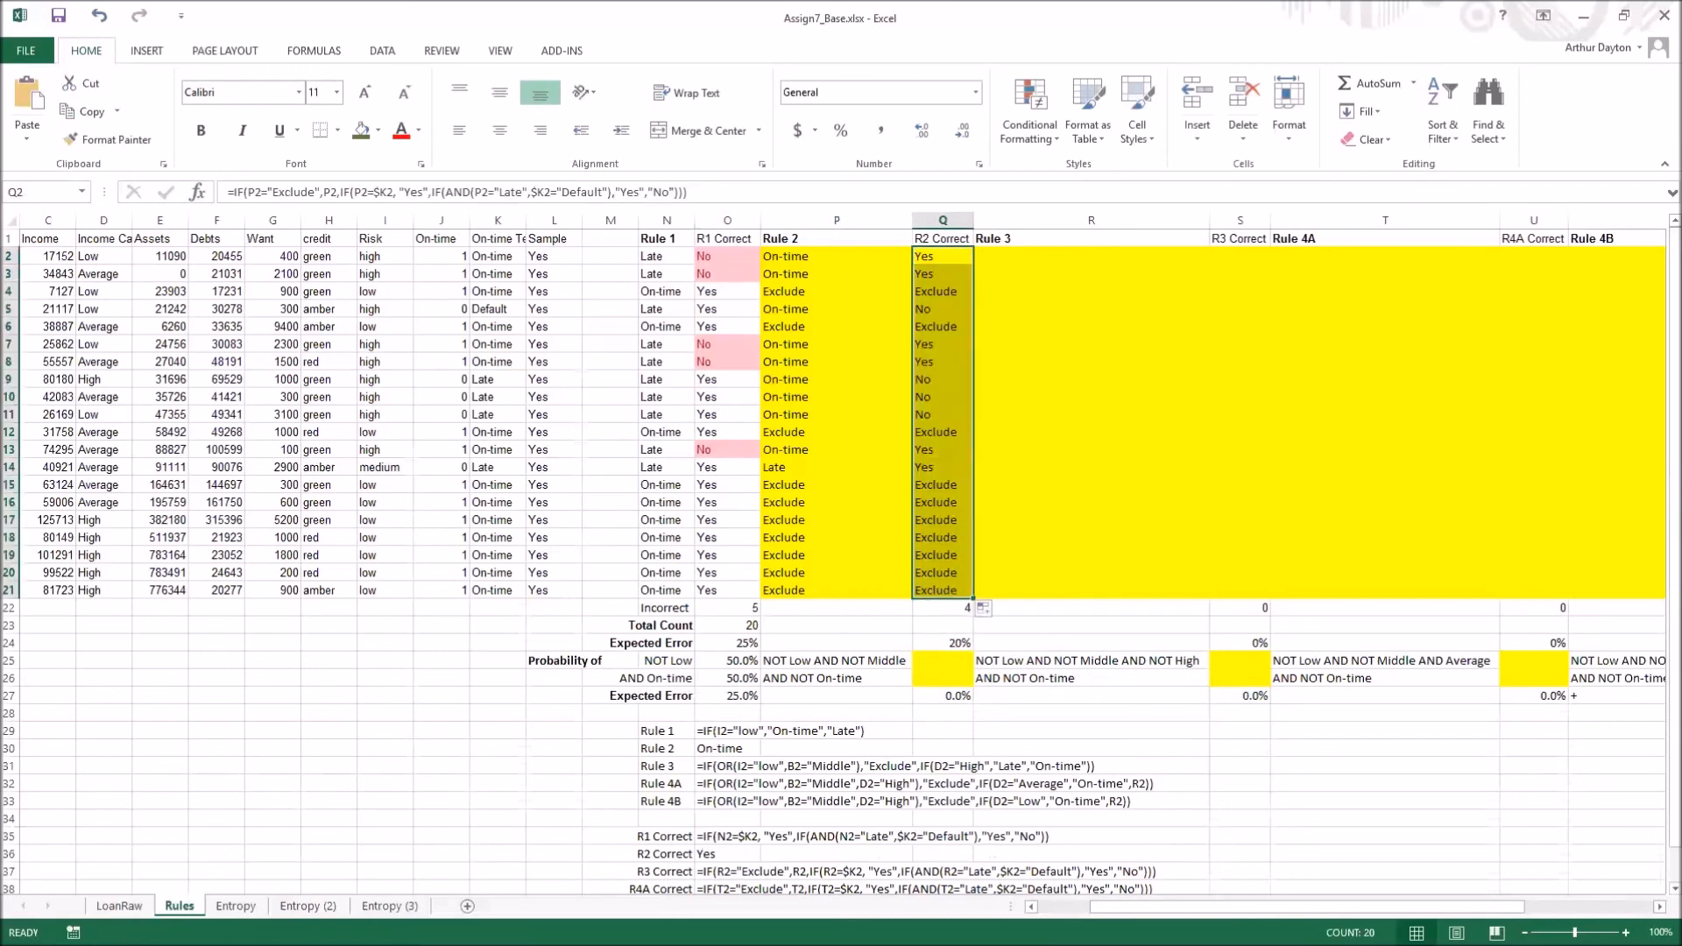
Add conditional formatting to P2:W21 that highlights cells equal to "No" with Light Red Fill with Dark Red Text
{"action": "left_click_drag", "start_coordinate": [1197, 908], "coordinate": [1311, 911]}
{"action": "left_click_drag", "start_coordinate": [1604, 594], "coordinate": [543, 259]}
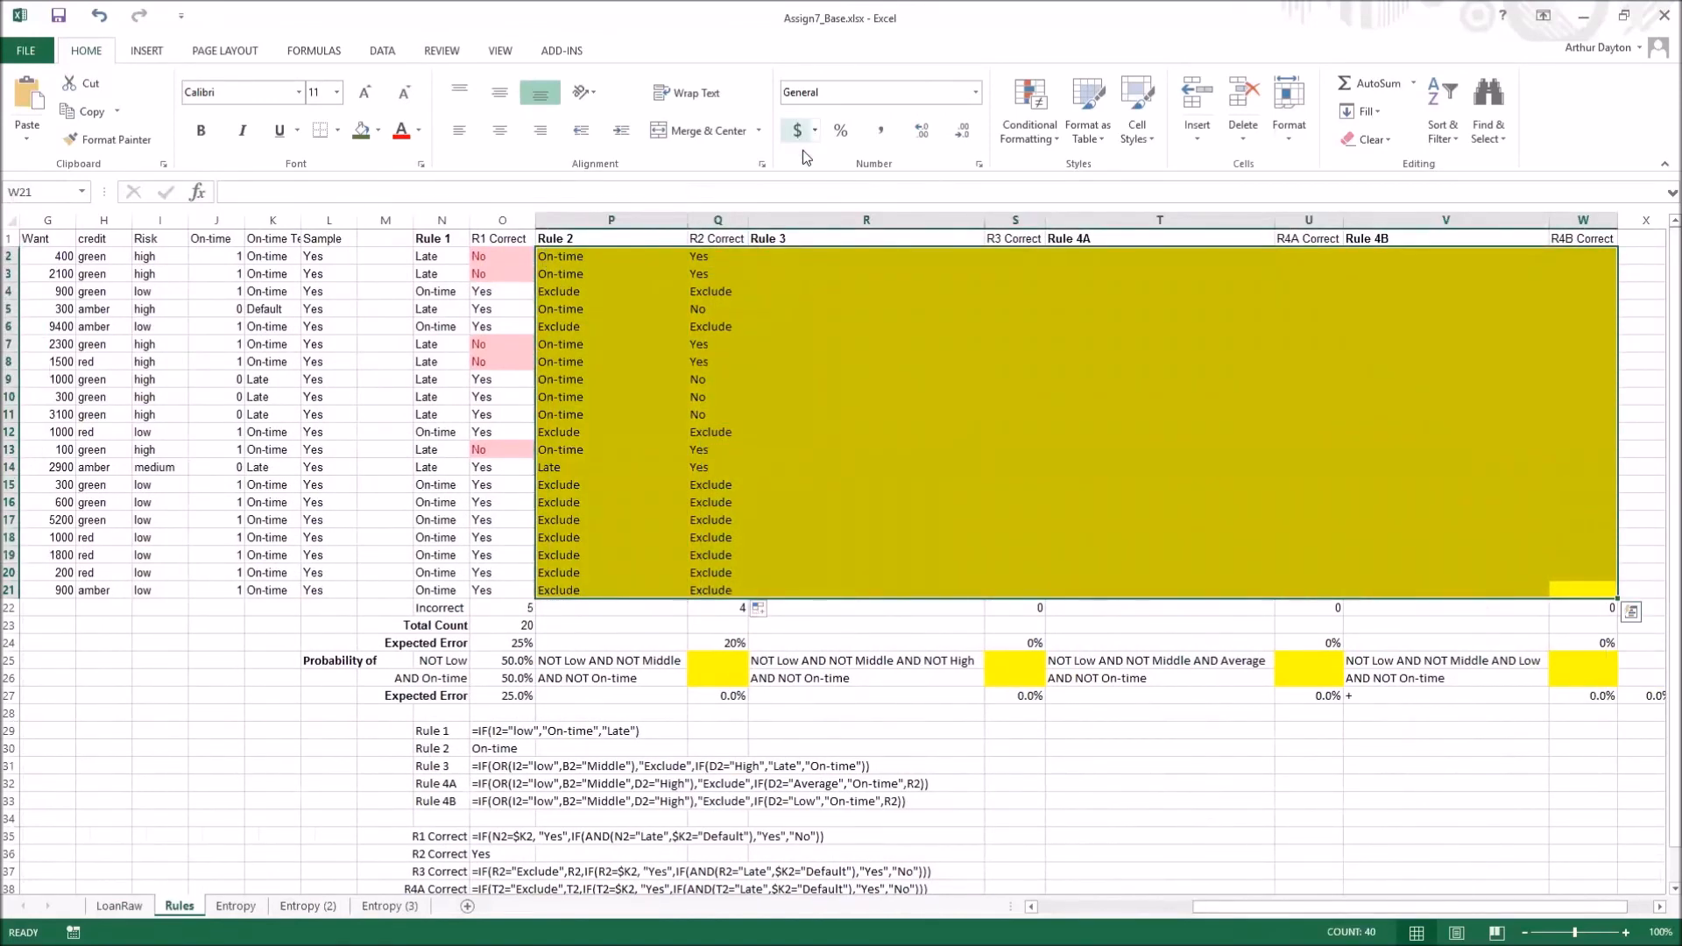
{"action": "left_click", "coordinate": [1026, 126]}
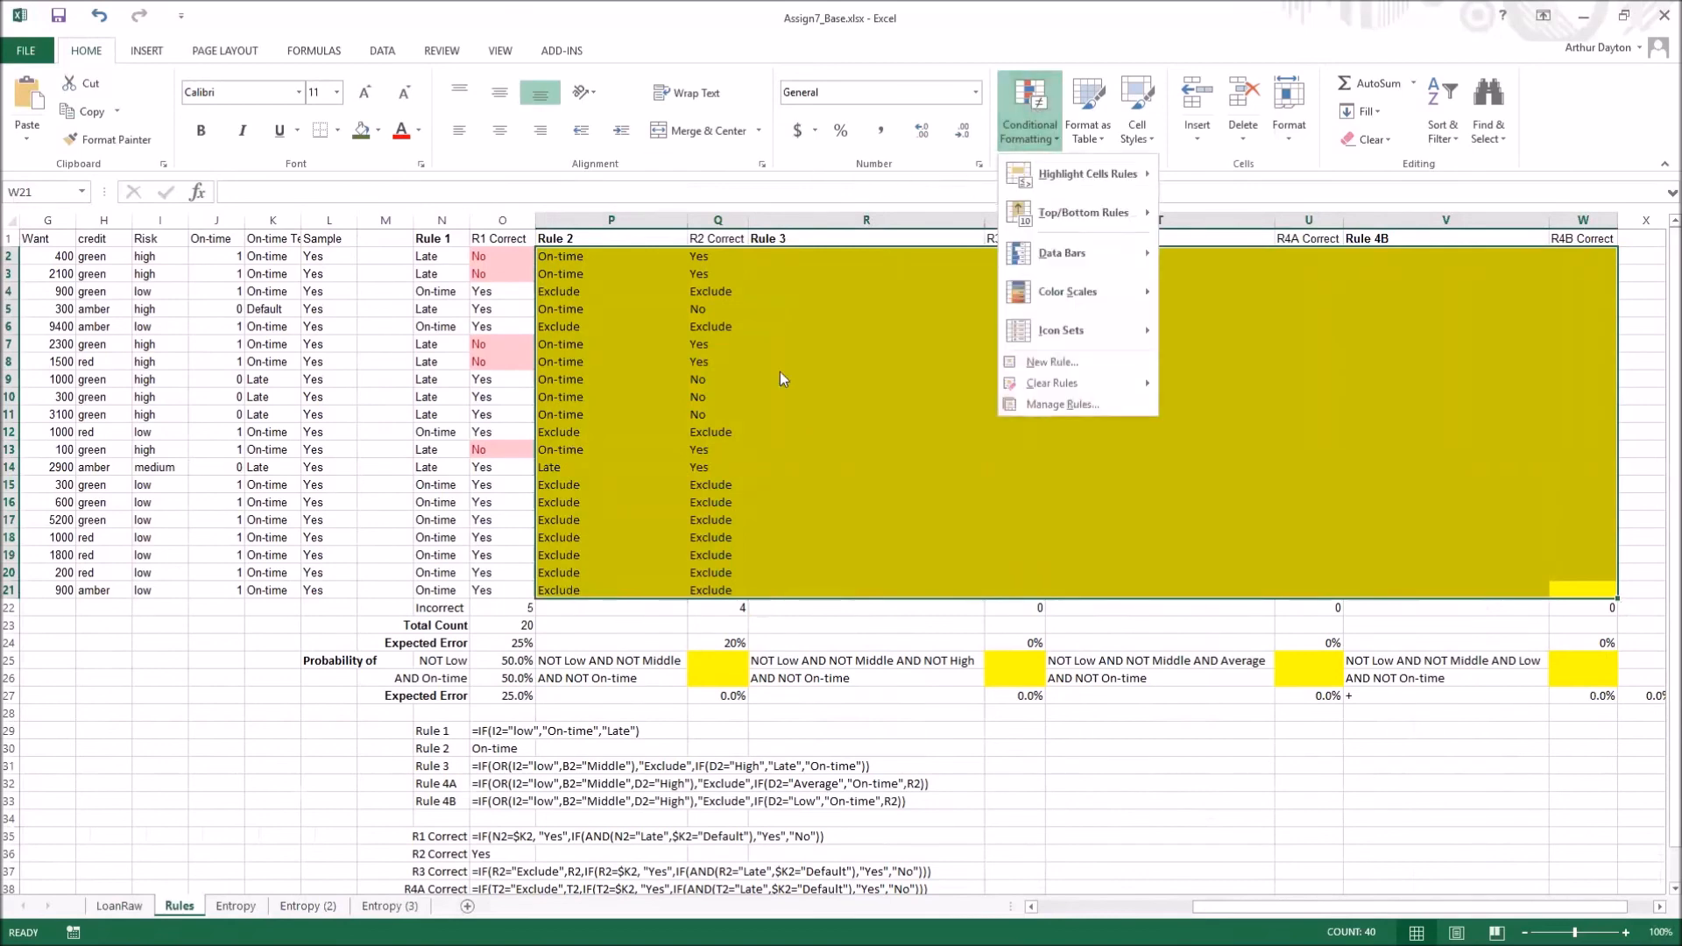
{"action": "mouse_move", "coordinate": [1105, 176]}
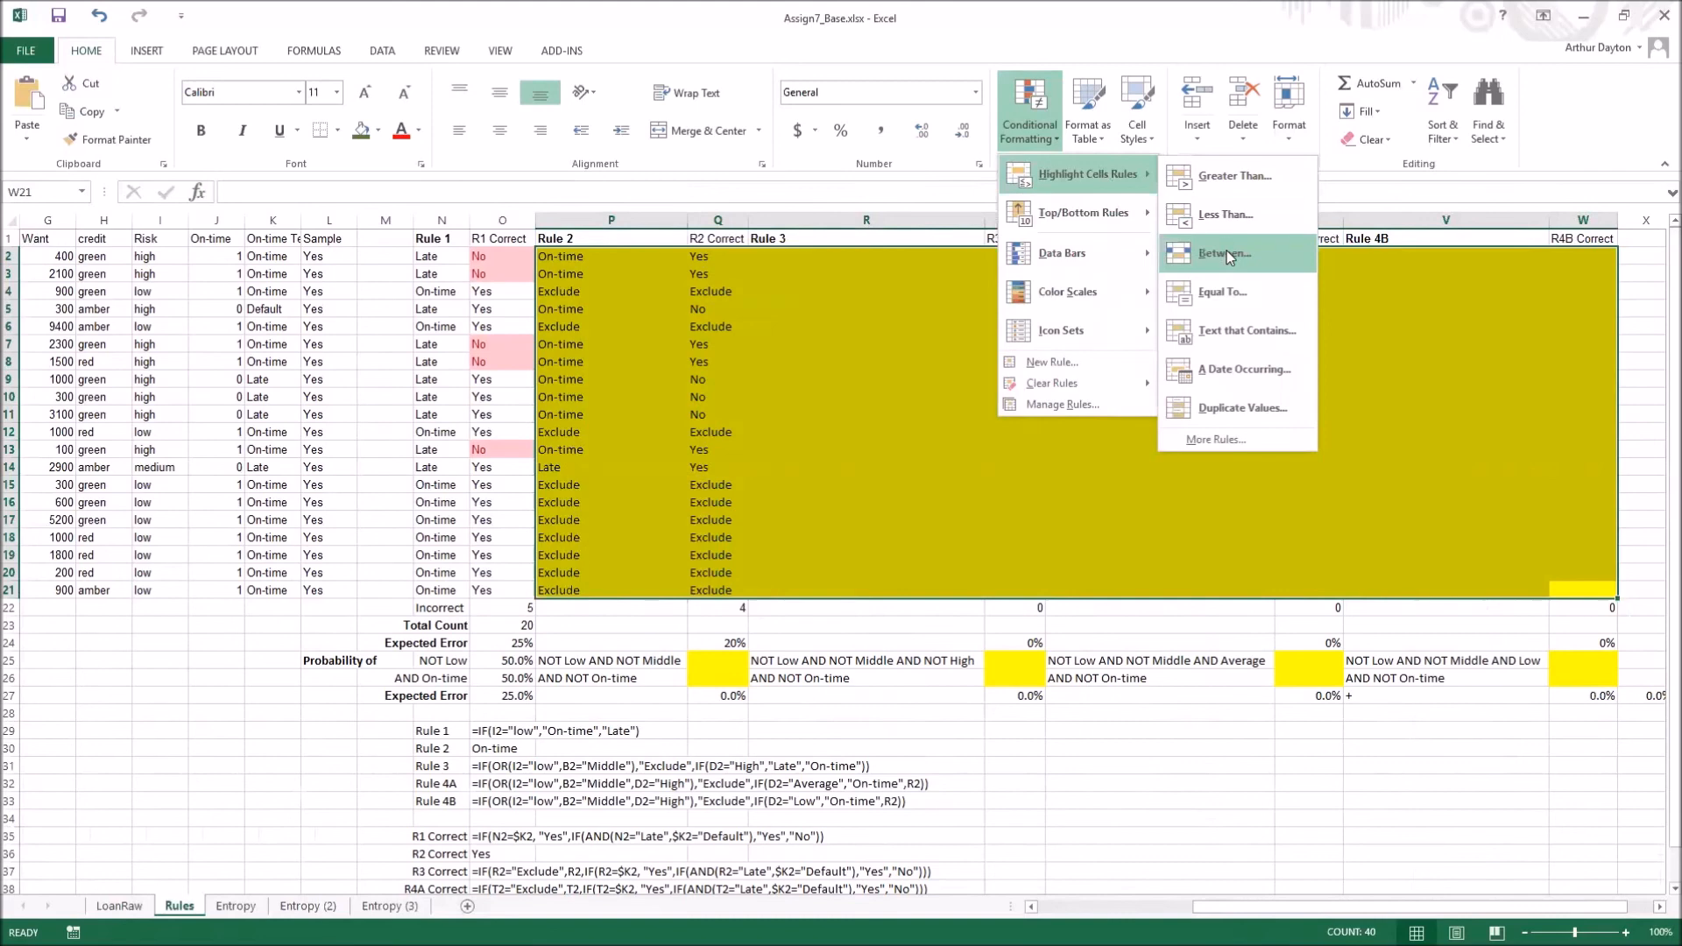
{"action": "left_click", "coordinate": [1228, 289]}
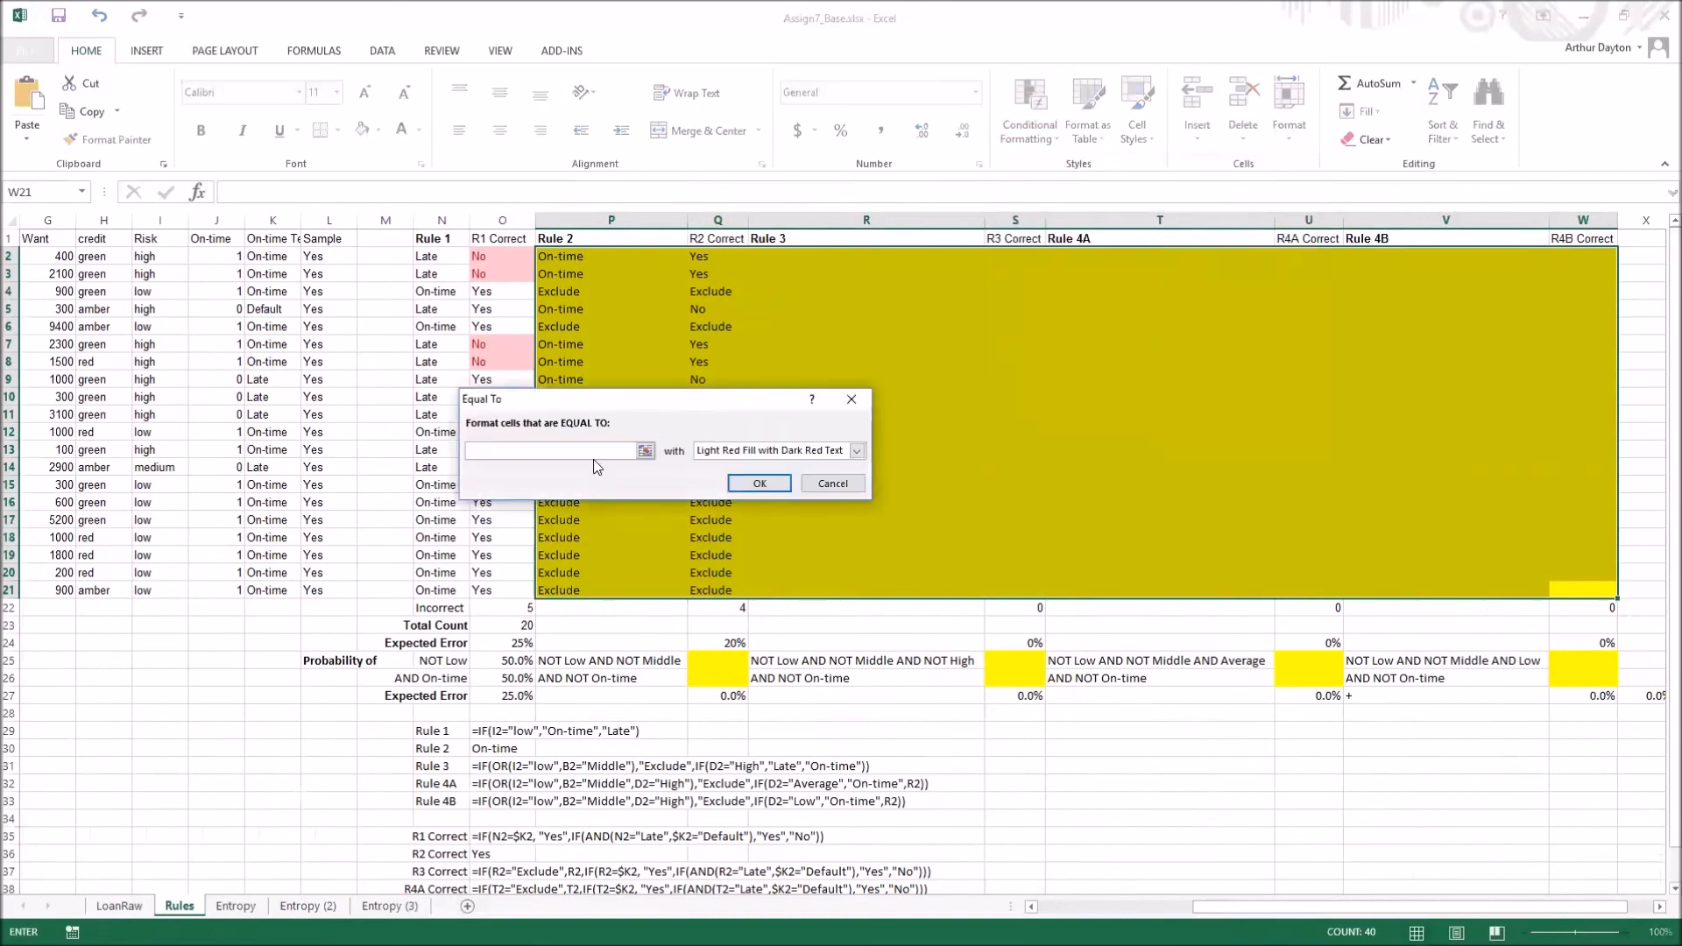
{"action": "type", "text": "No"}
{"action": "left_click", "coordinate": [760, 485]}
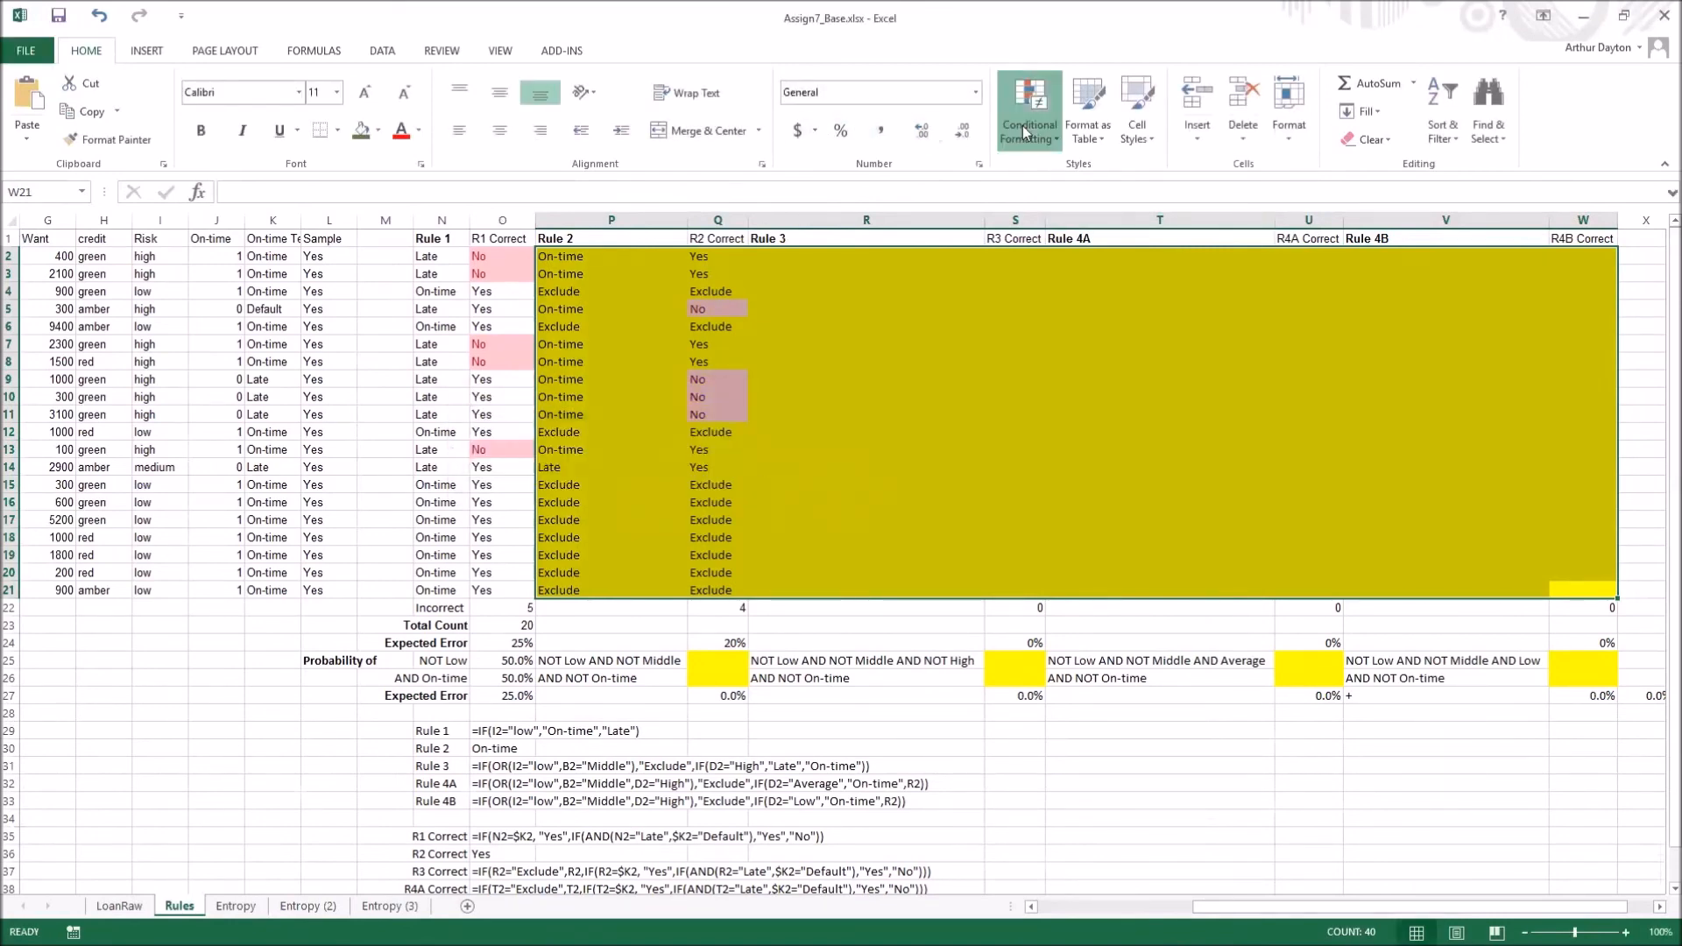
Add a second conditional format to P2:W21 that gives cells equal to "Exclude" a custom light grey fill
{"action": "left_click", "coordinate": [1022, 124]}
{"action": "mouse_move", "coordinate": [1070, 212]}
{"action": "mouse_move", "coordinate": [1097, 177]}
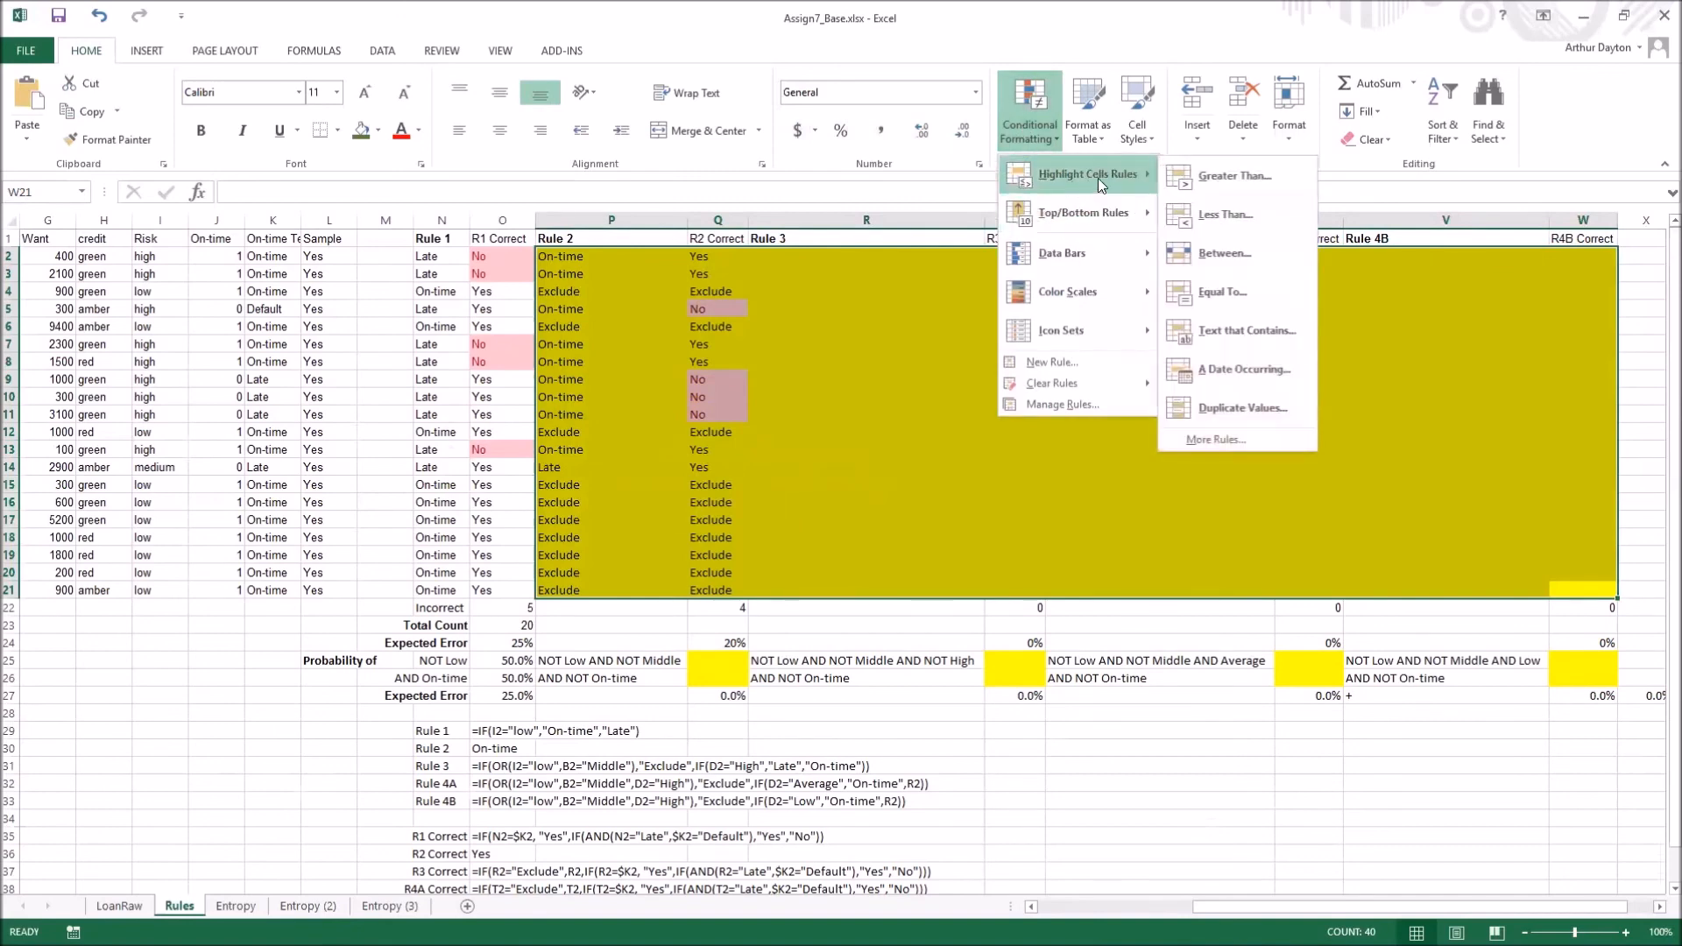
{"action": "left_click", "coordinate": [1222, 292]}
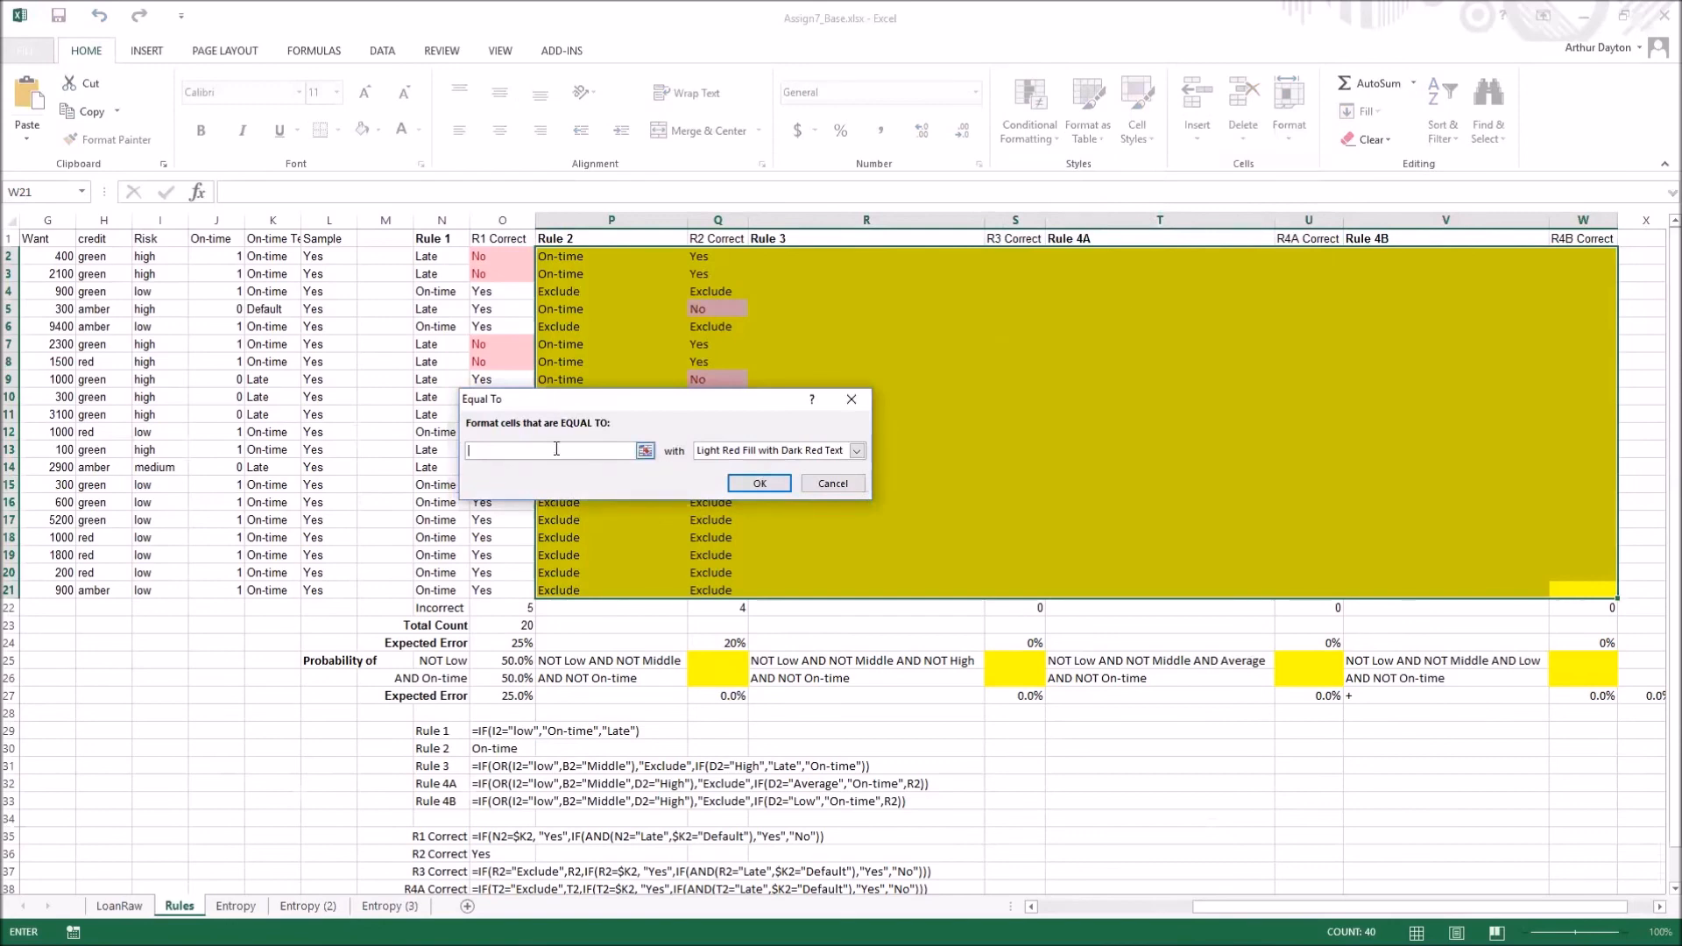
{"action": "type", "text": "Exclude"}
{"action": "left_click", "coordinate": [857, 451]}
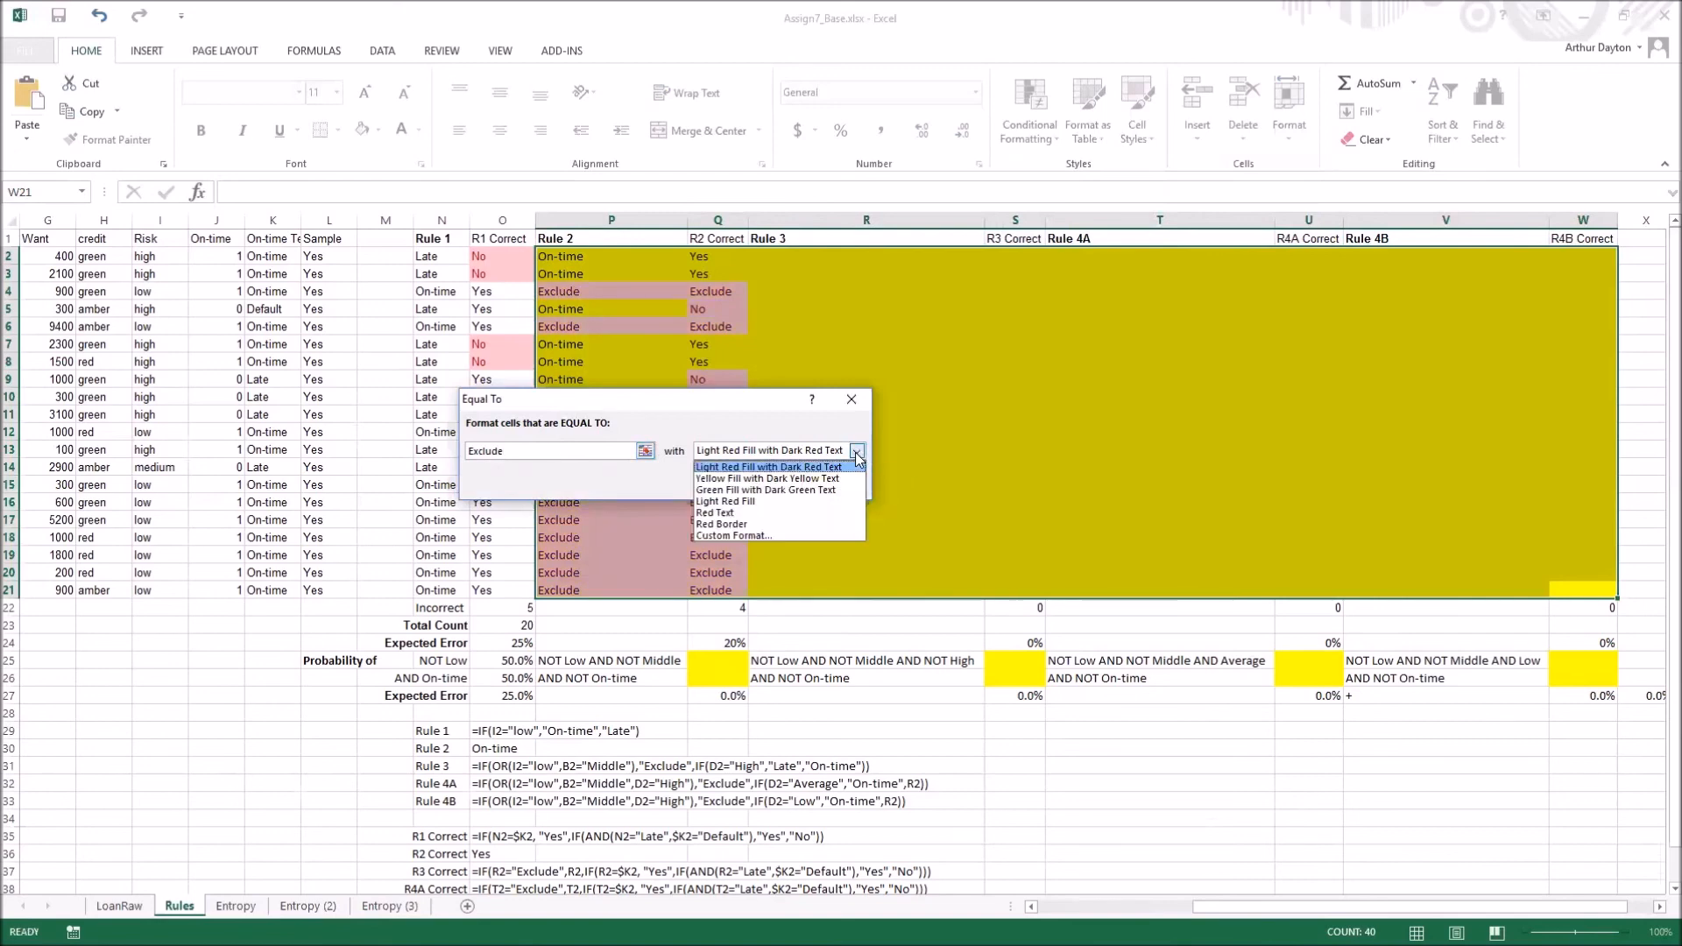
{"action": "left_click", "coordinate": [738, 536]}
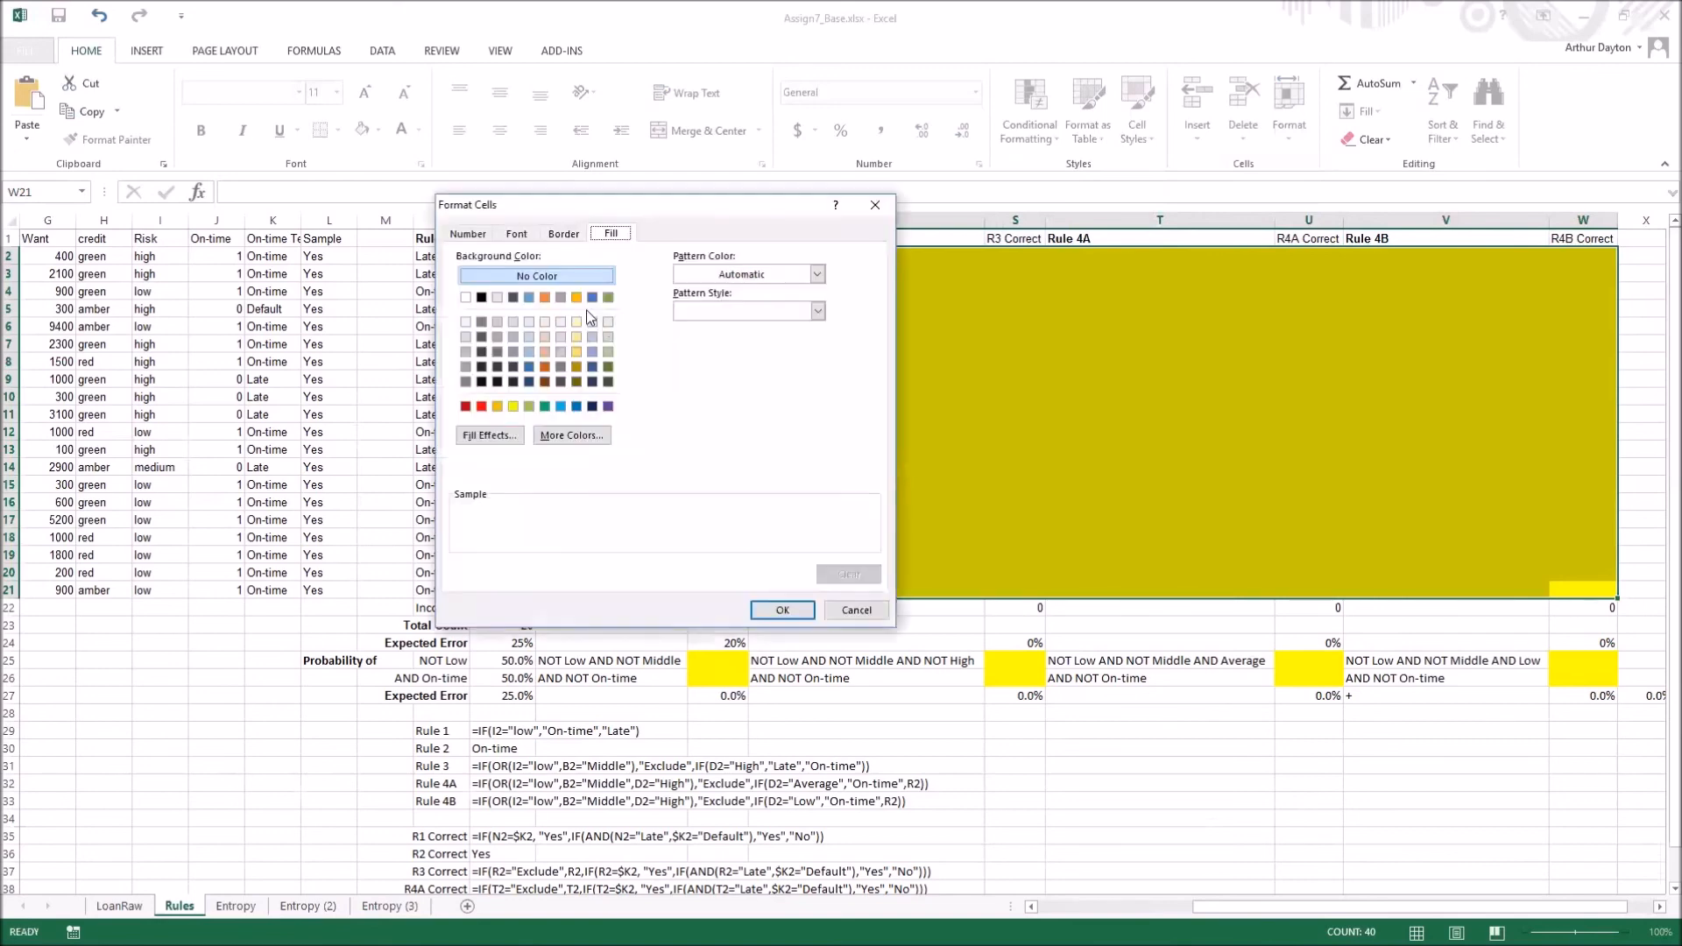
{"action": "left_click", "coordinate": [465, 337]}
{"action": "left_click", "coordinate": [783, 609]}
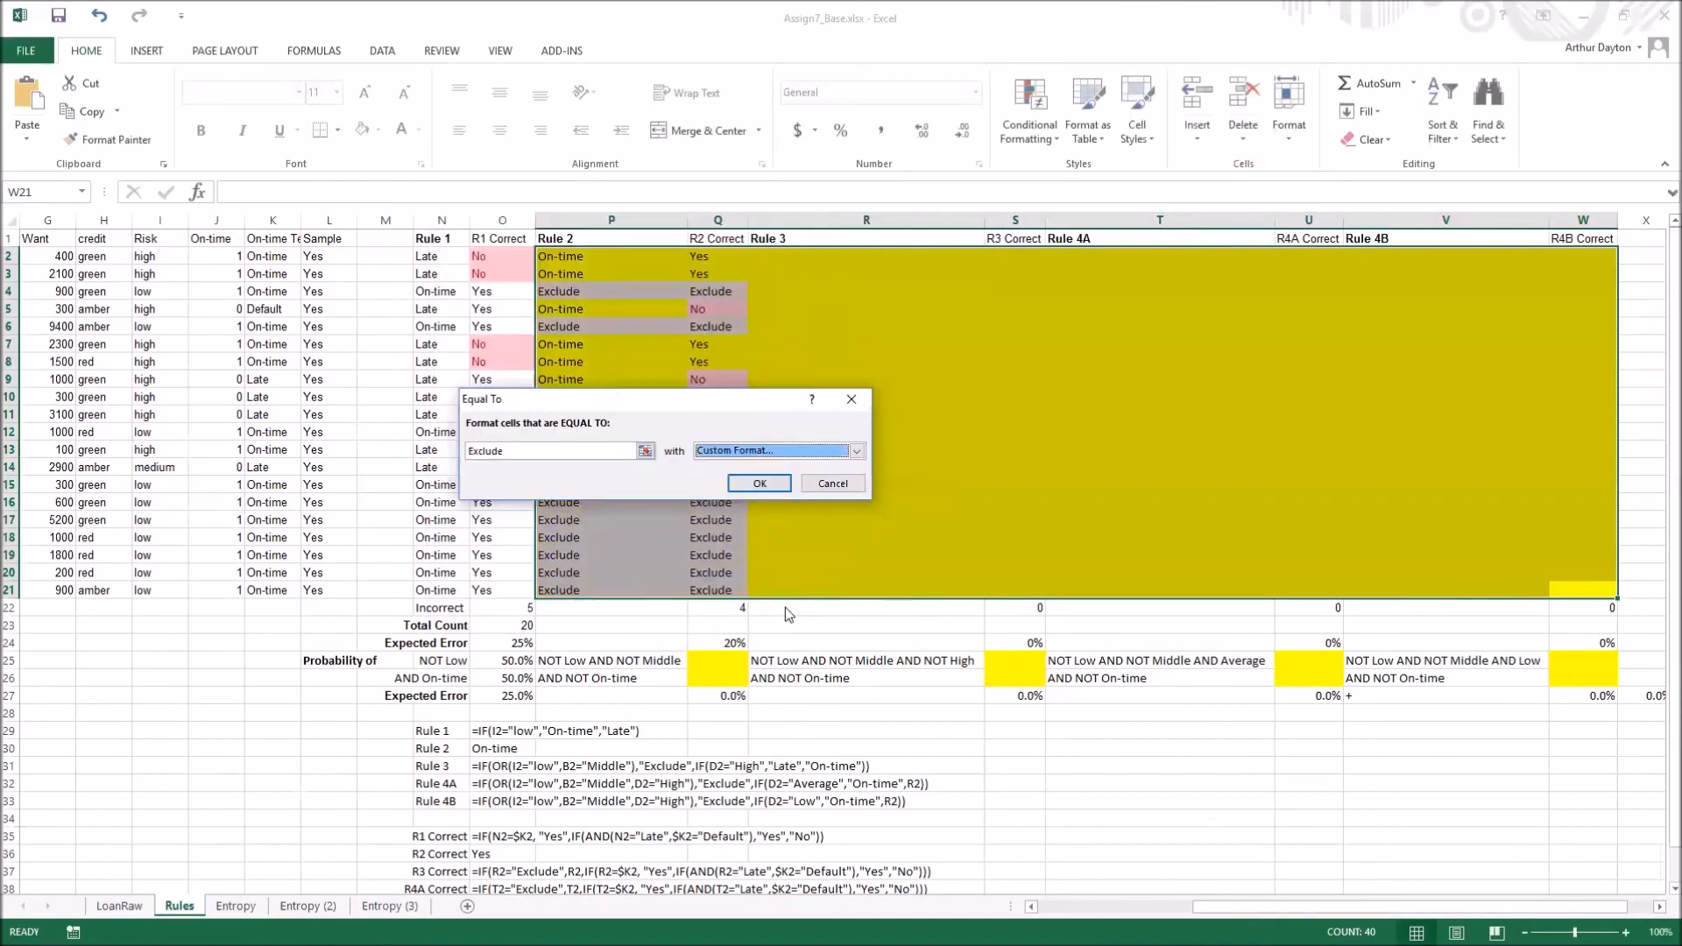
{"action": "left_click", "coordinate": [759, 484]}
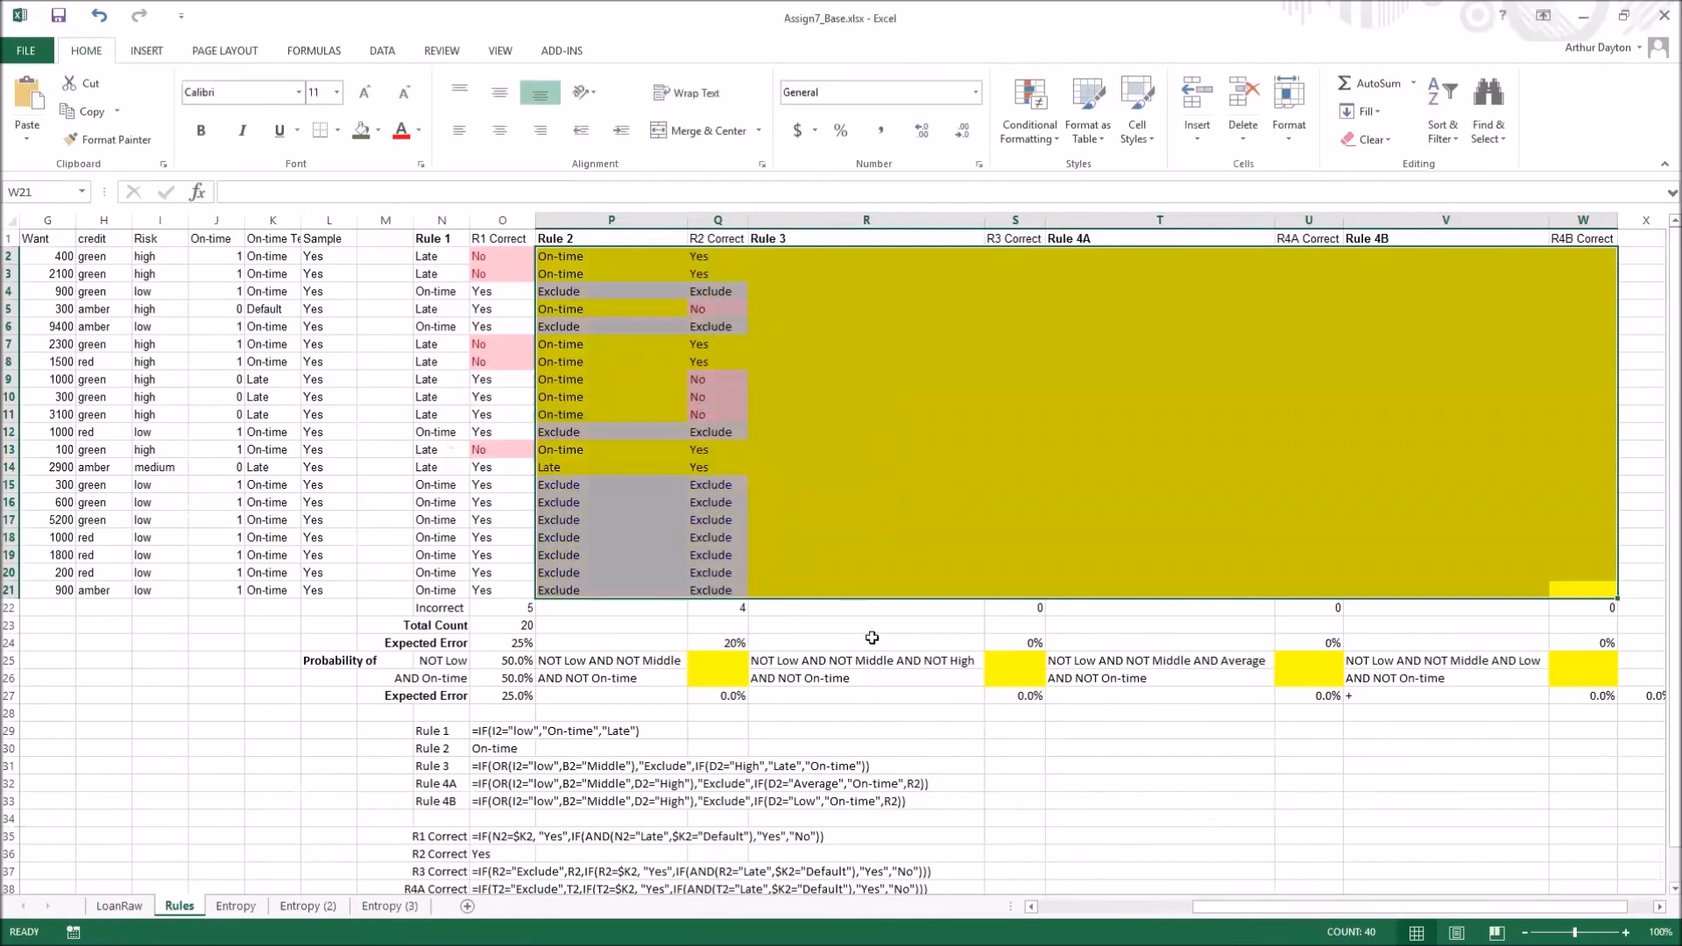
{"action": "left_click", "coordinate": [890, 671]}
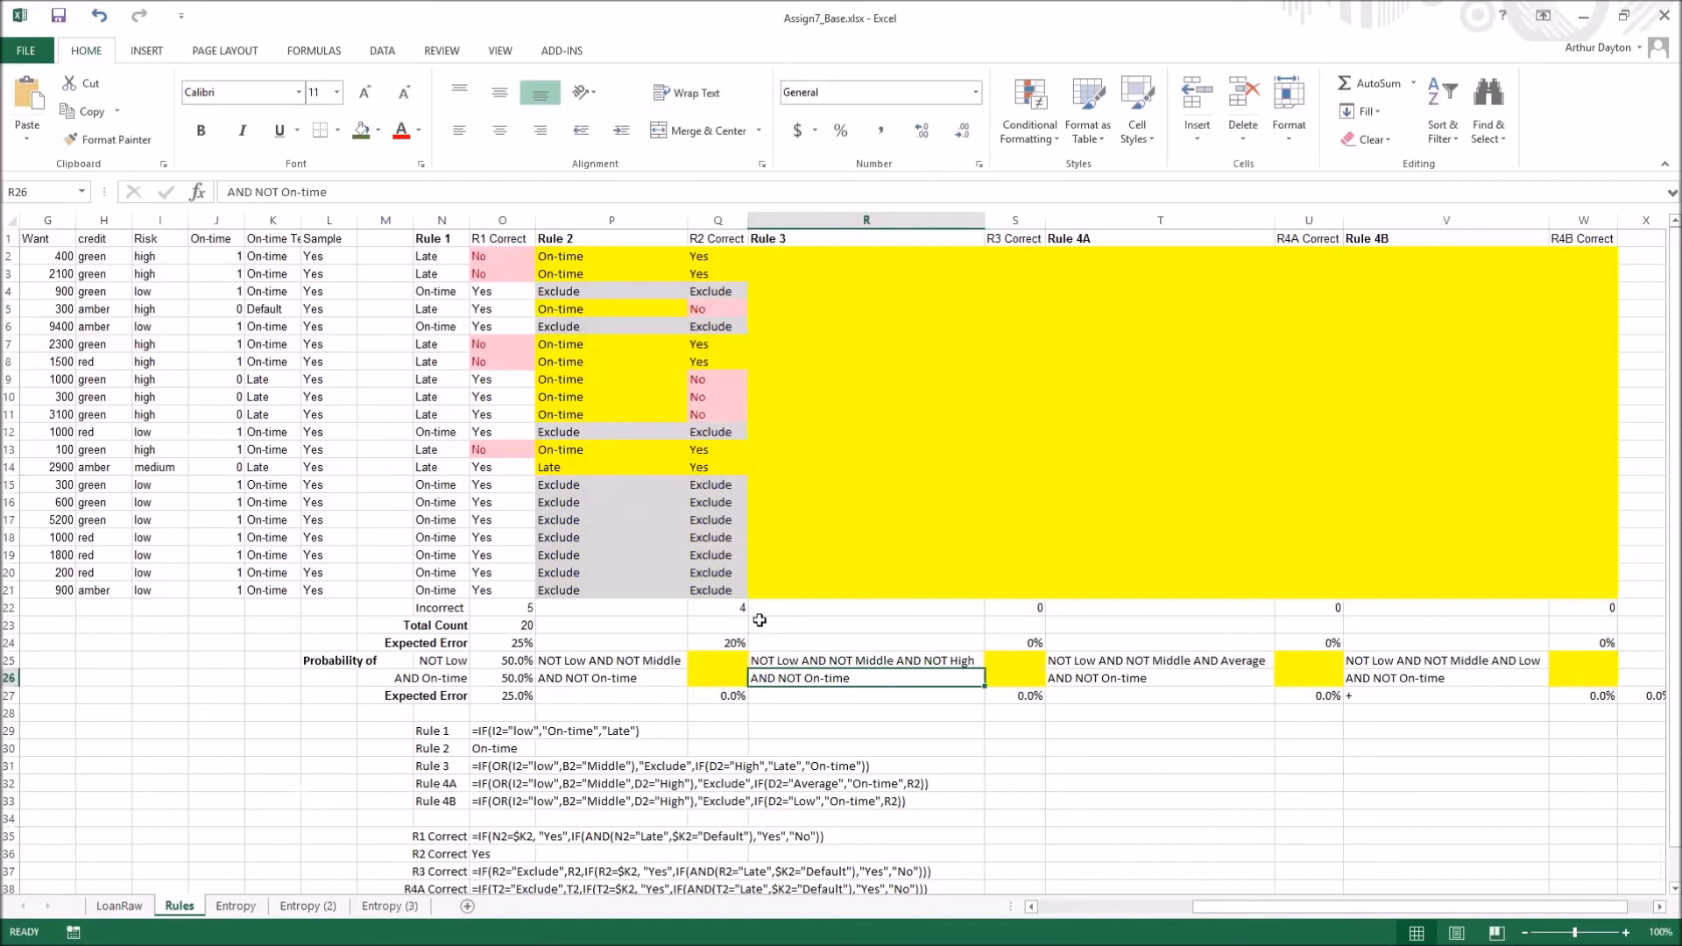
Compare the incorrect results in the R1 Correct and R2 Correct columns, and check Rule 2's expected error formula in Q24
{"action": "left_click_drag", "start_coordinate": [515, 245], "coordinate": [499, 451]}
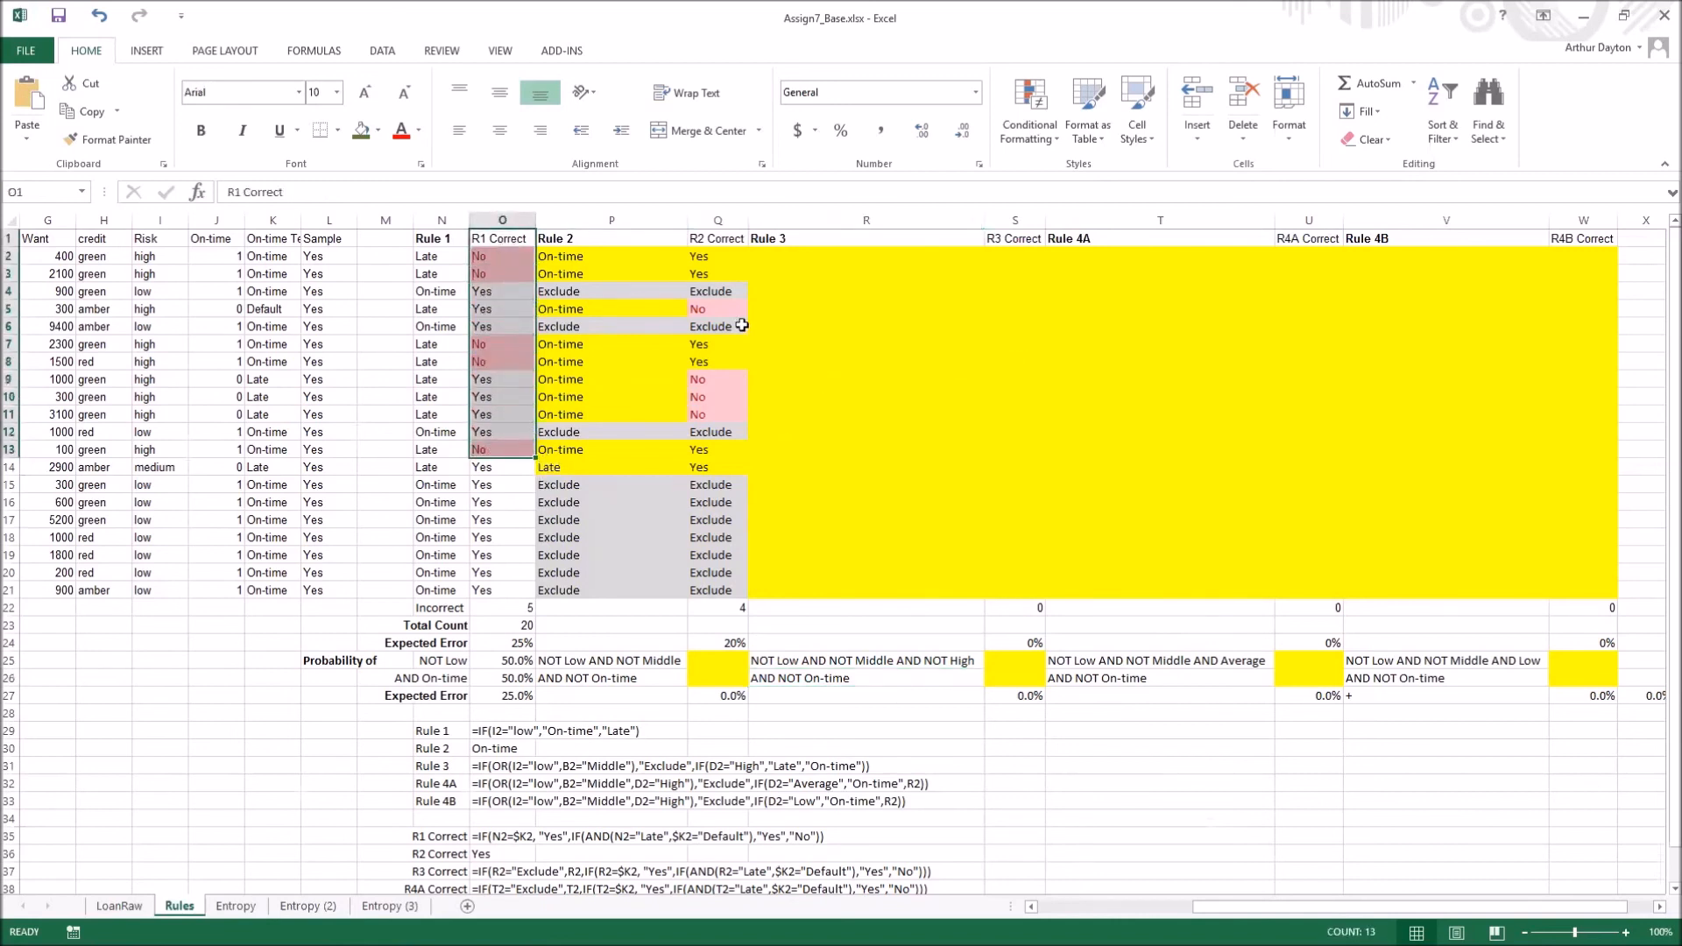
{"action": "left_click_drag", "start_coordinate": [727, 309], "coordinate": [730, 412]}
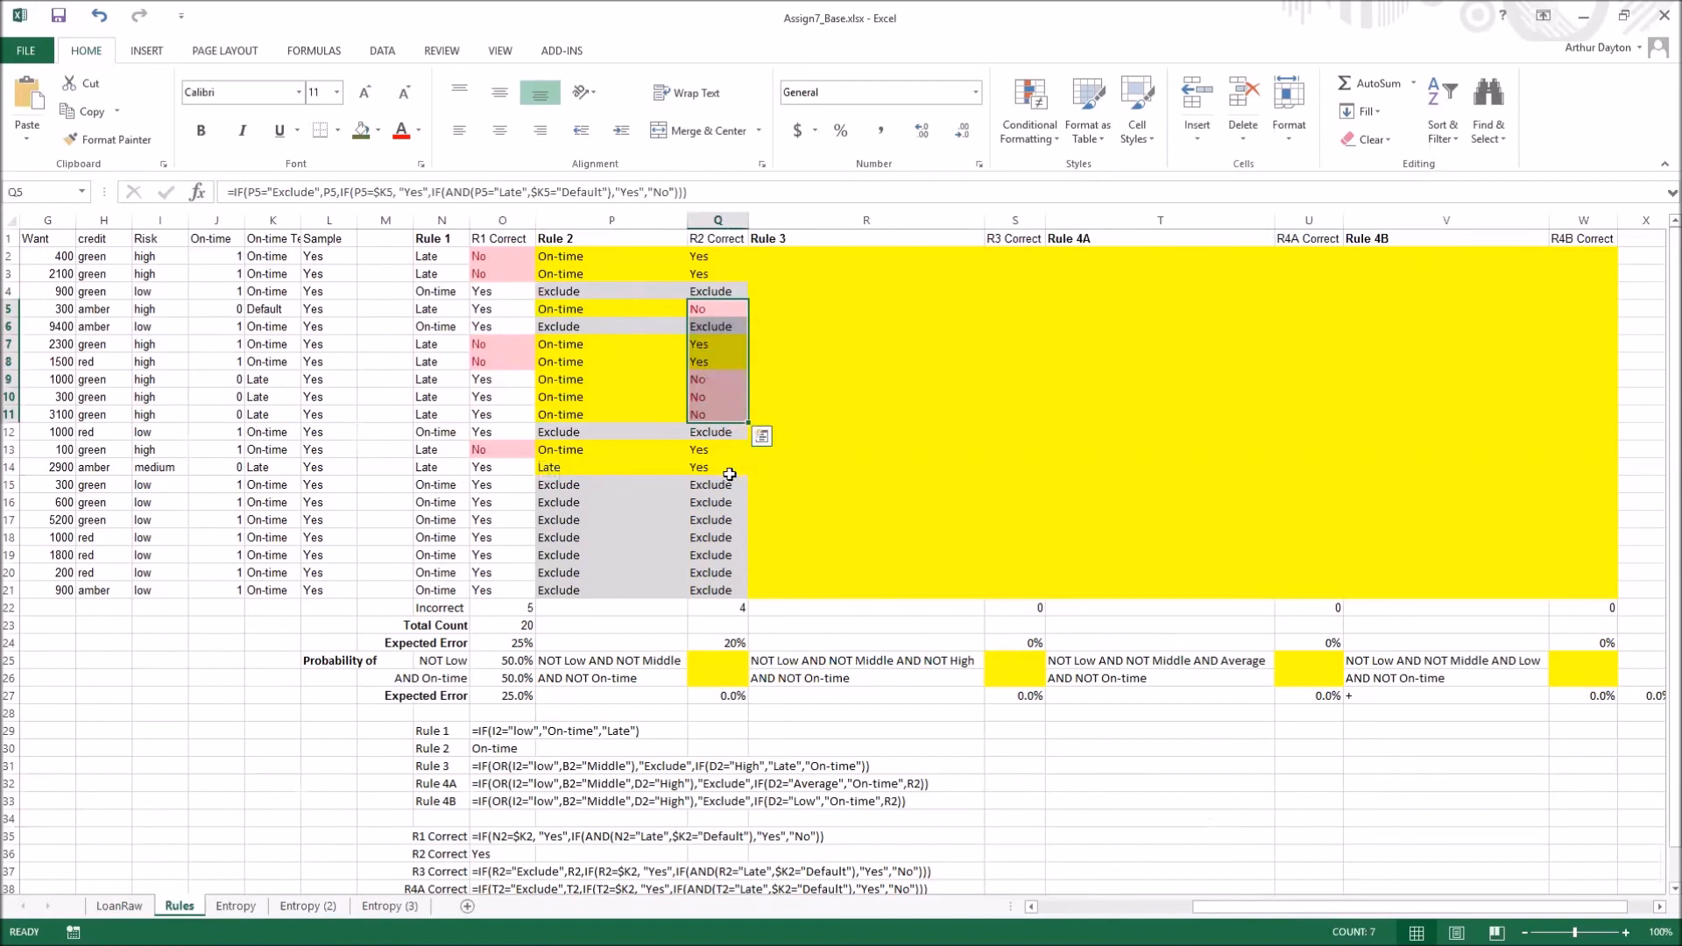
{"action": "left_click", "coordinate": [714, 639]}
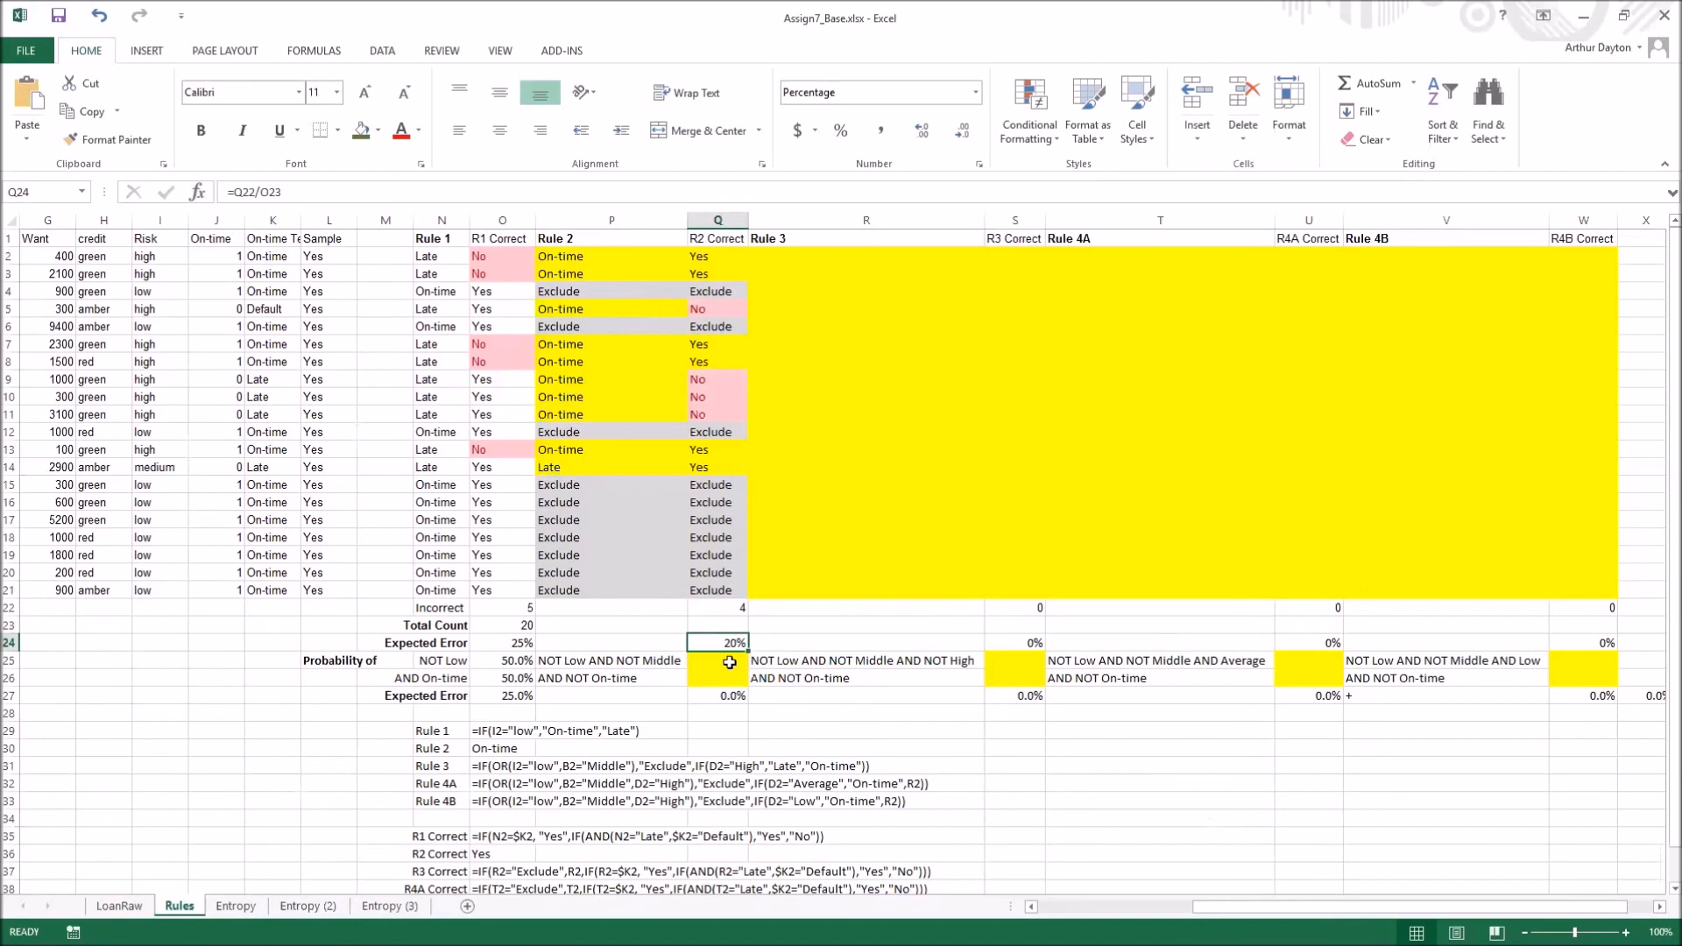
Copy the NOT Low probability formula =COUNTIF(I2:I21,"<>"&"low")/20 from O25 into Q25 for the NOT Low AND NOT Middle probability
{"action": "left_click", "coordinate": [583, 660]}
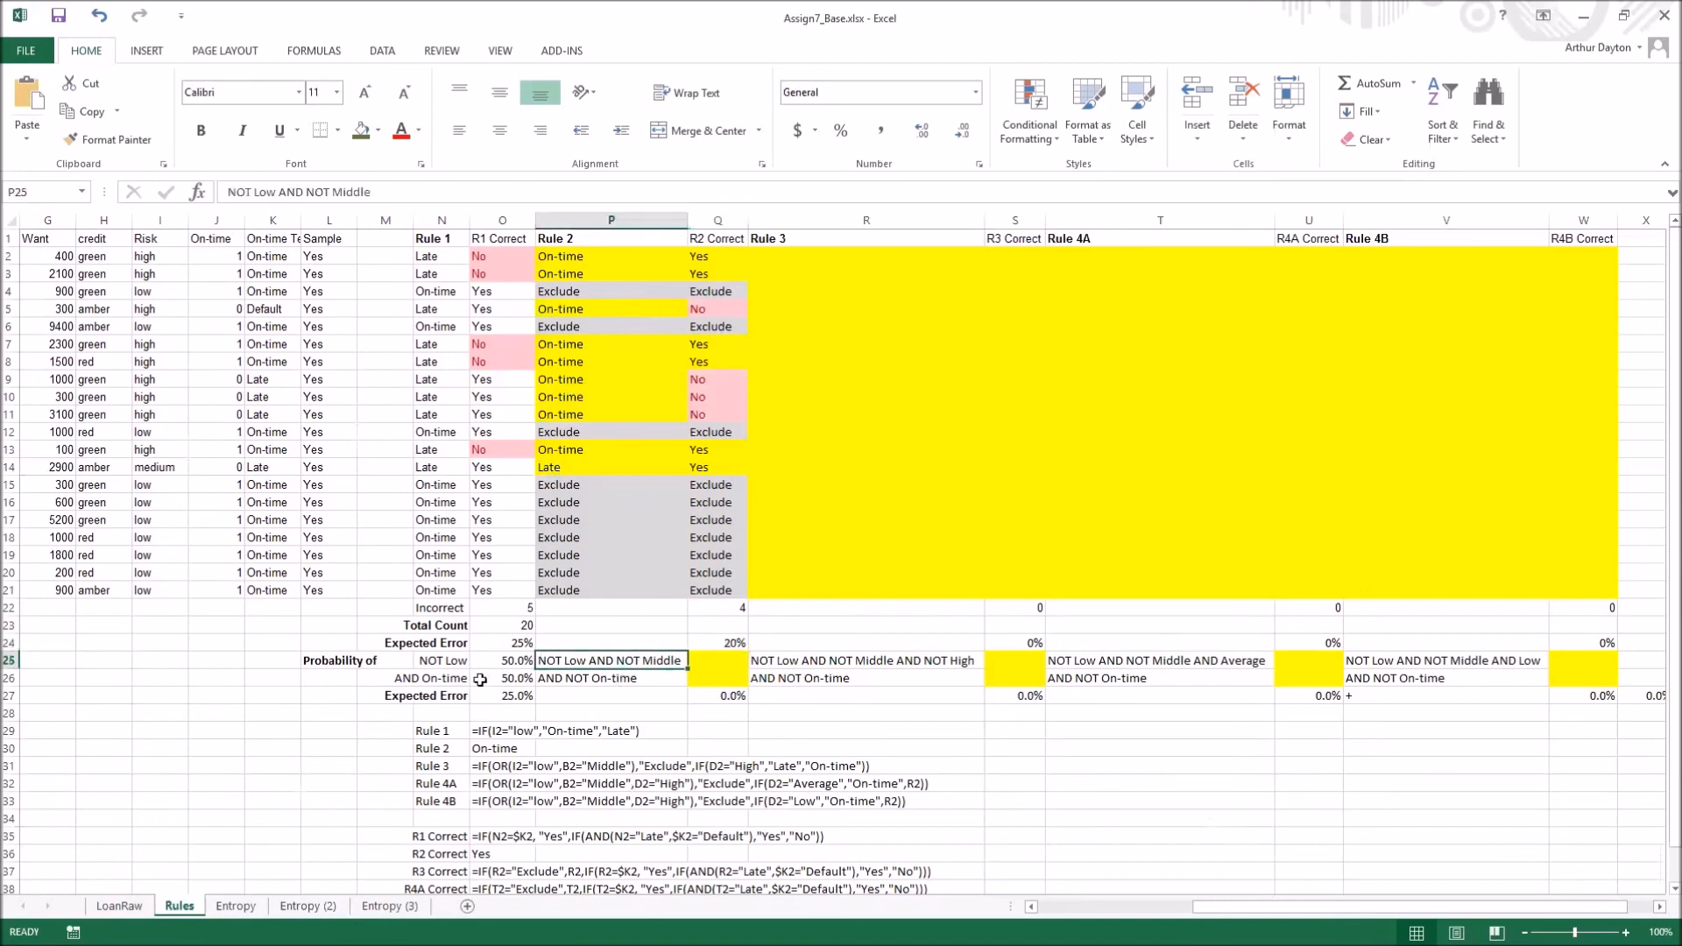
{"action": "left_click", "coordinate": [508, 661]}
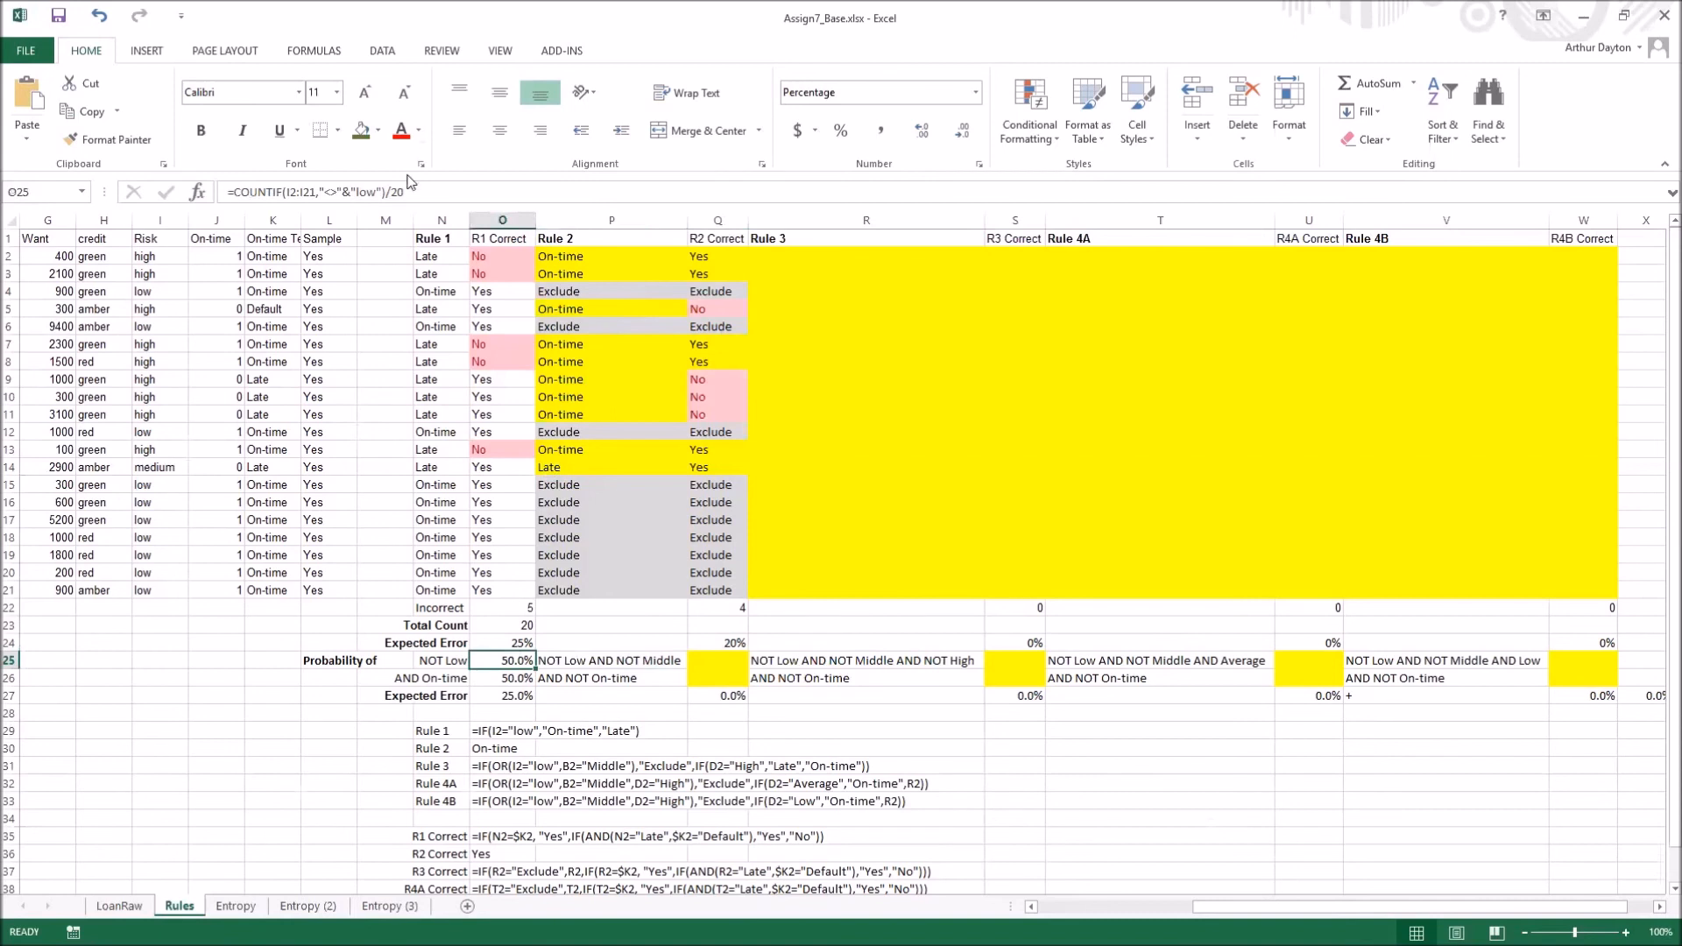
{"action": "left_click_drag", "start_coordinate": [417, 191], "coordinate": [188, 200]}
{"action": "key", "text": "ctrl+c"}
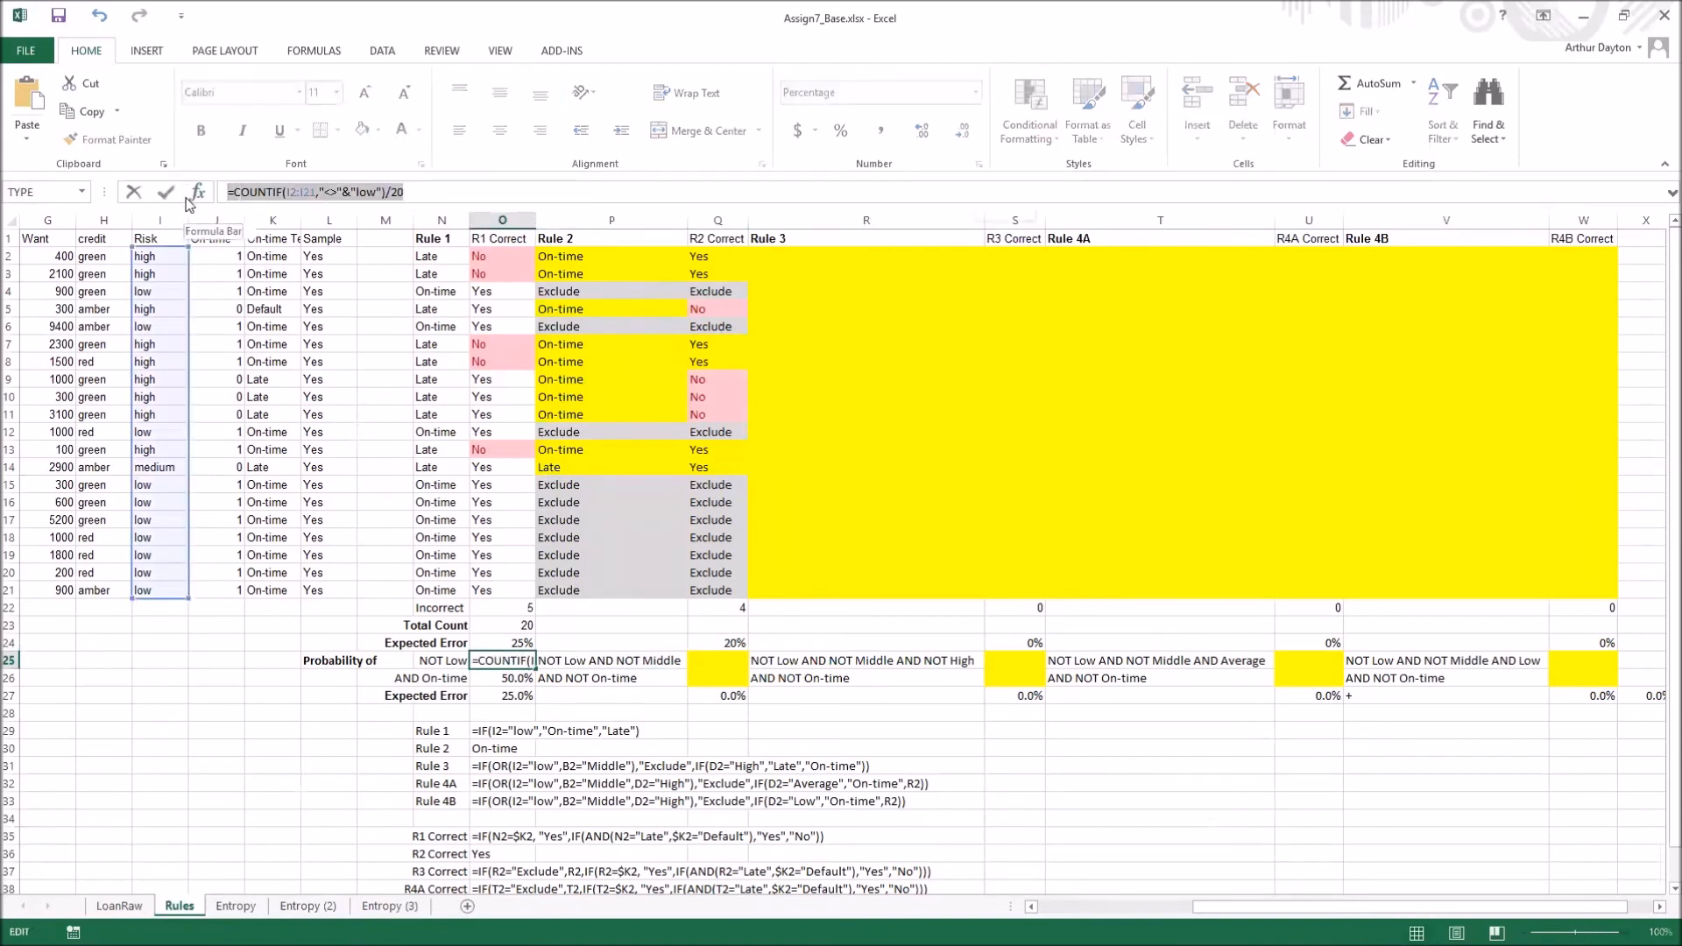
{"action": "key", "text": "Return"}
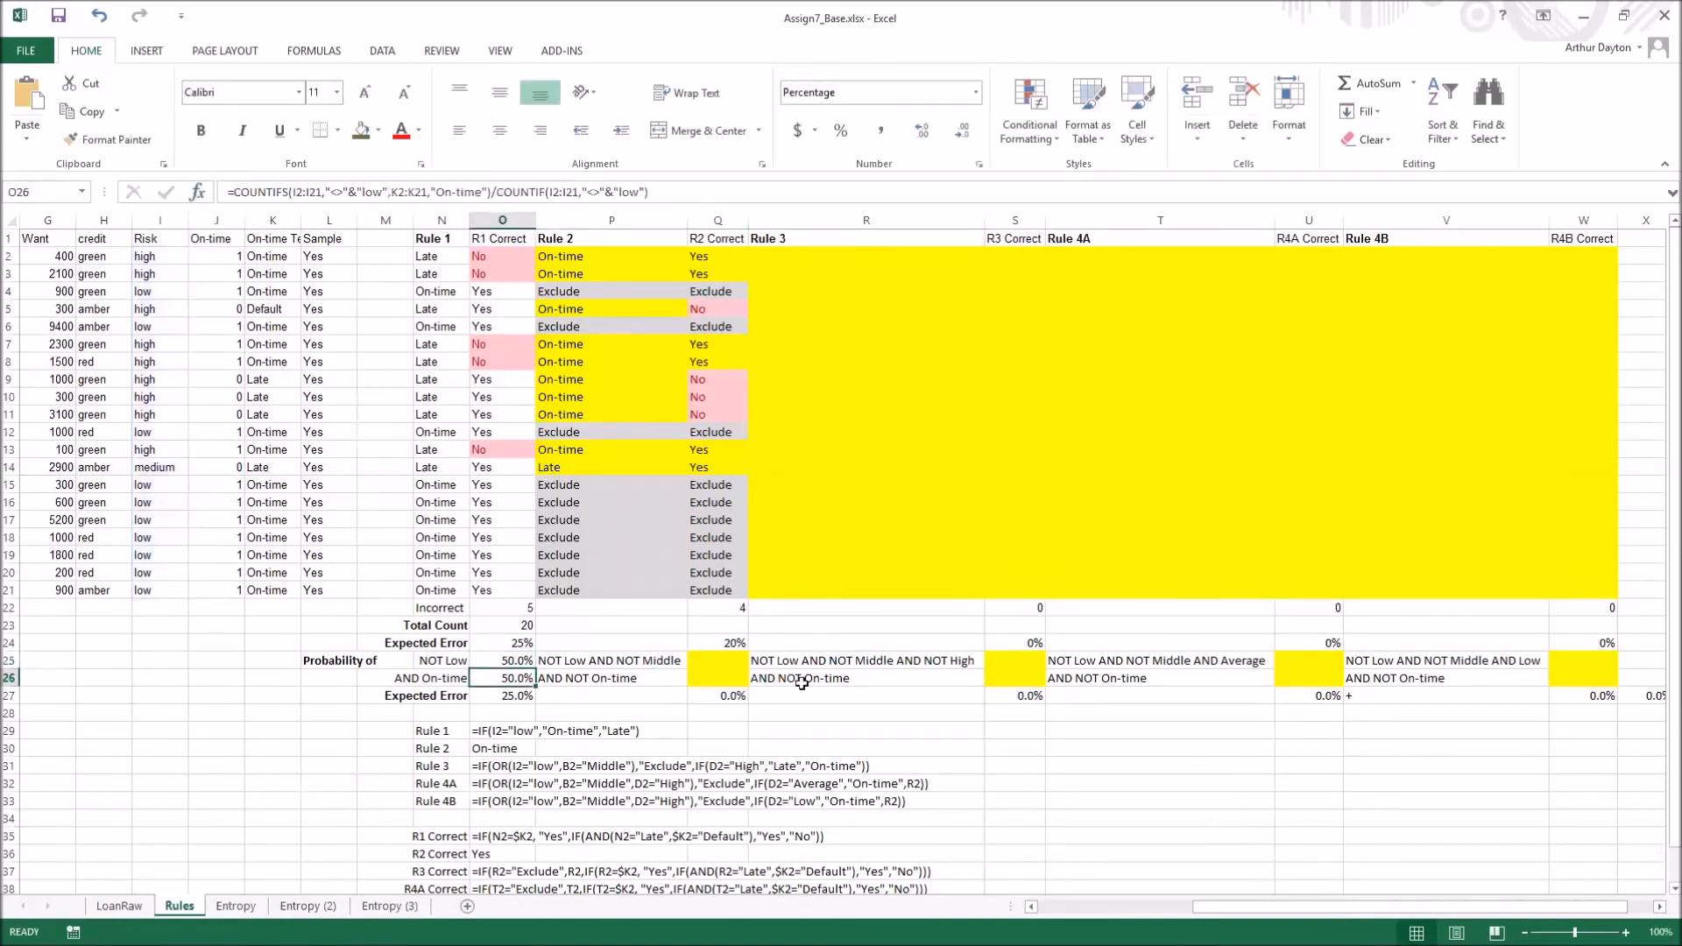
{"action": "left_click", "coordinate": [728, 659]}
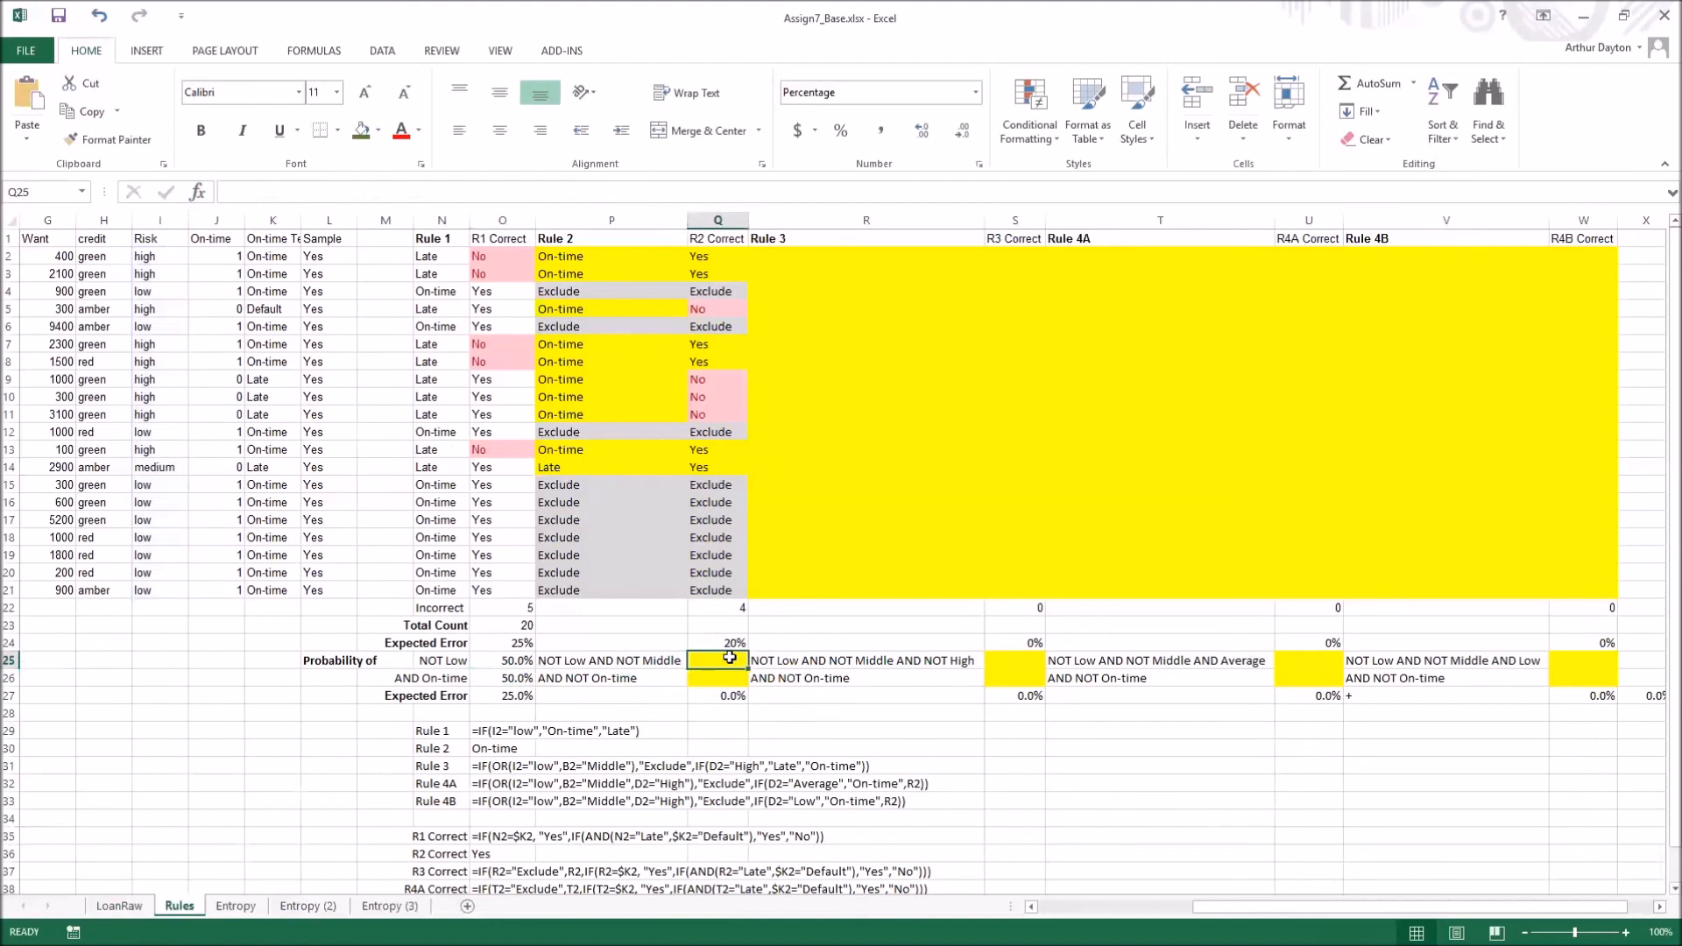
{"action": "left_click", "coordinate": [465, 190]}
{"action": "key", "text": "ctrl+v"}
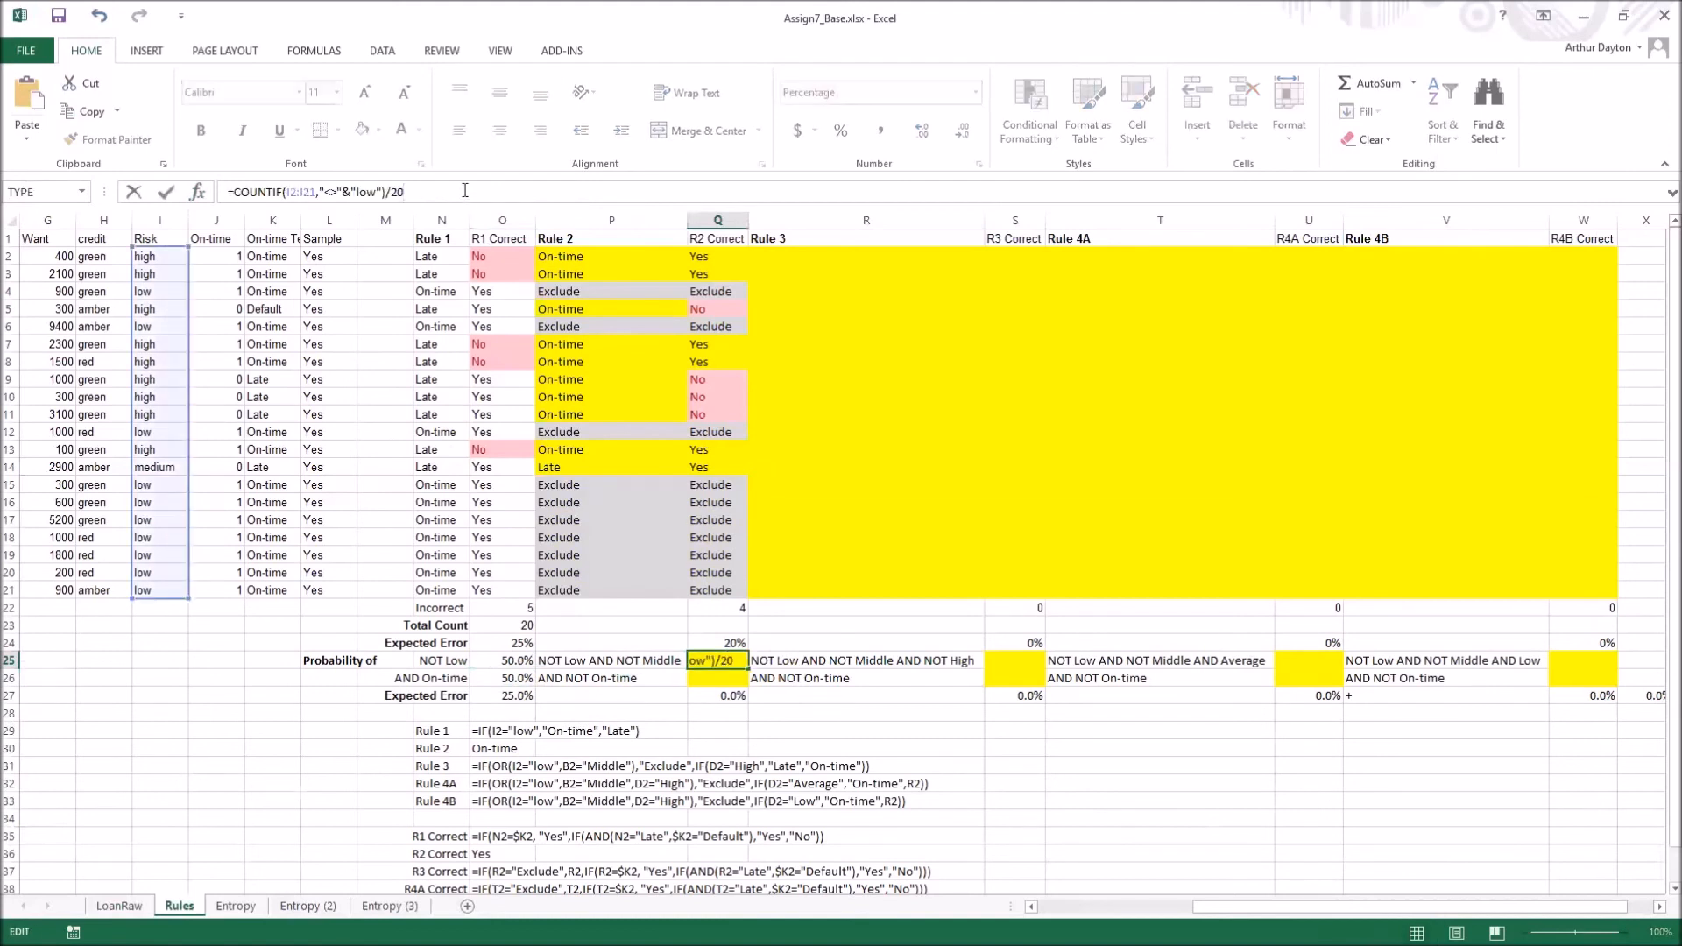
Extend the Q25 formula with the Age Cat range B2:B21 and the criterion "<>"&"Middle", keeping the division by 20
{"action": "left_click", "coordinate": [383, 191]}
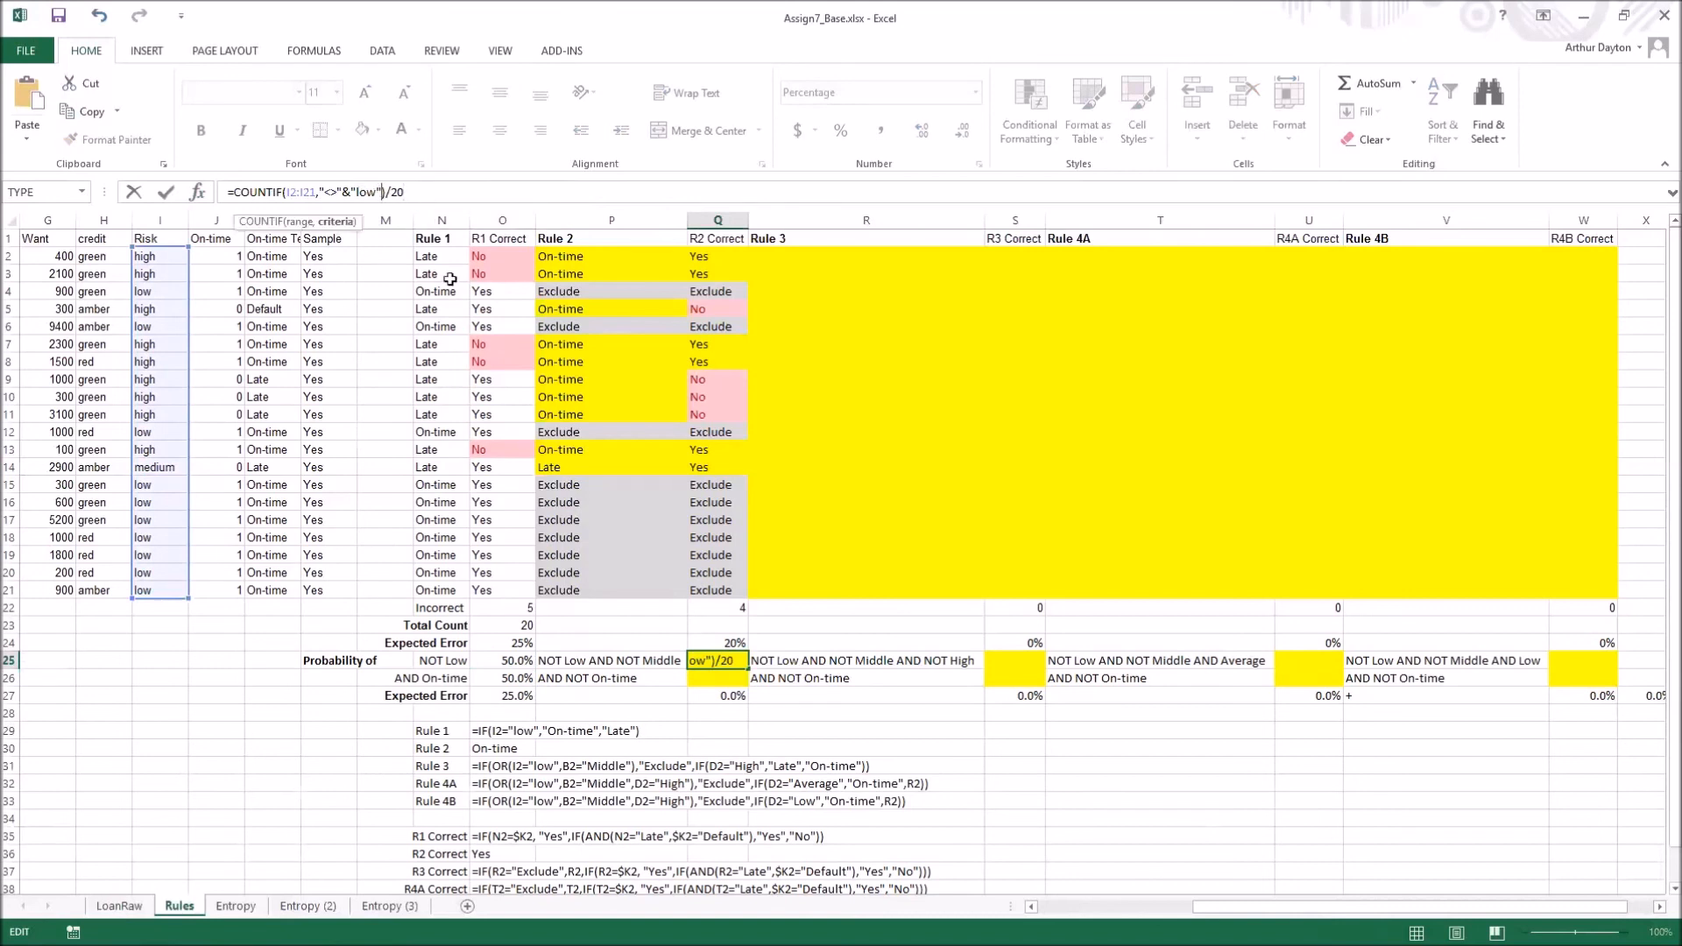
{"action": "type", "text": ","}
{"action": "left_click_drag", "start_coordinate": [1217, 908], "coordinate": [1059, 907]}
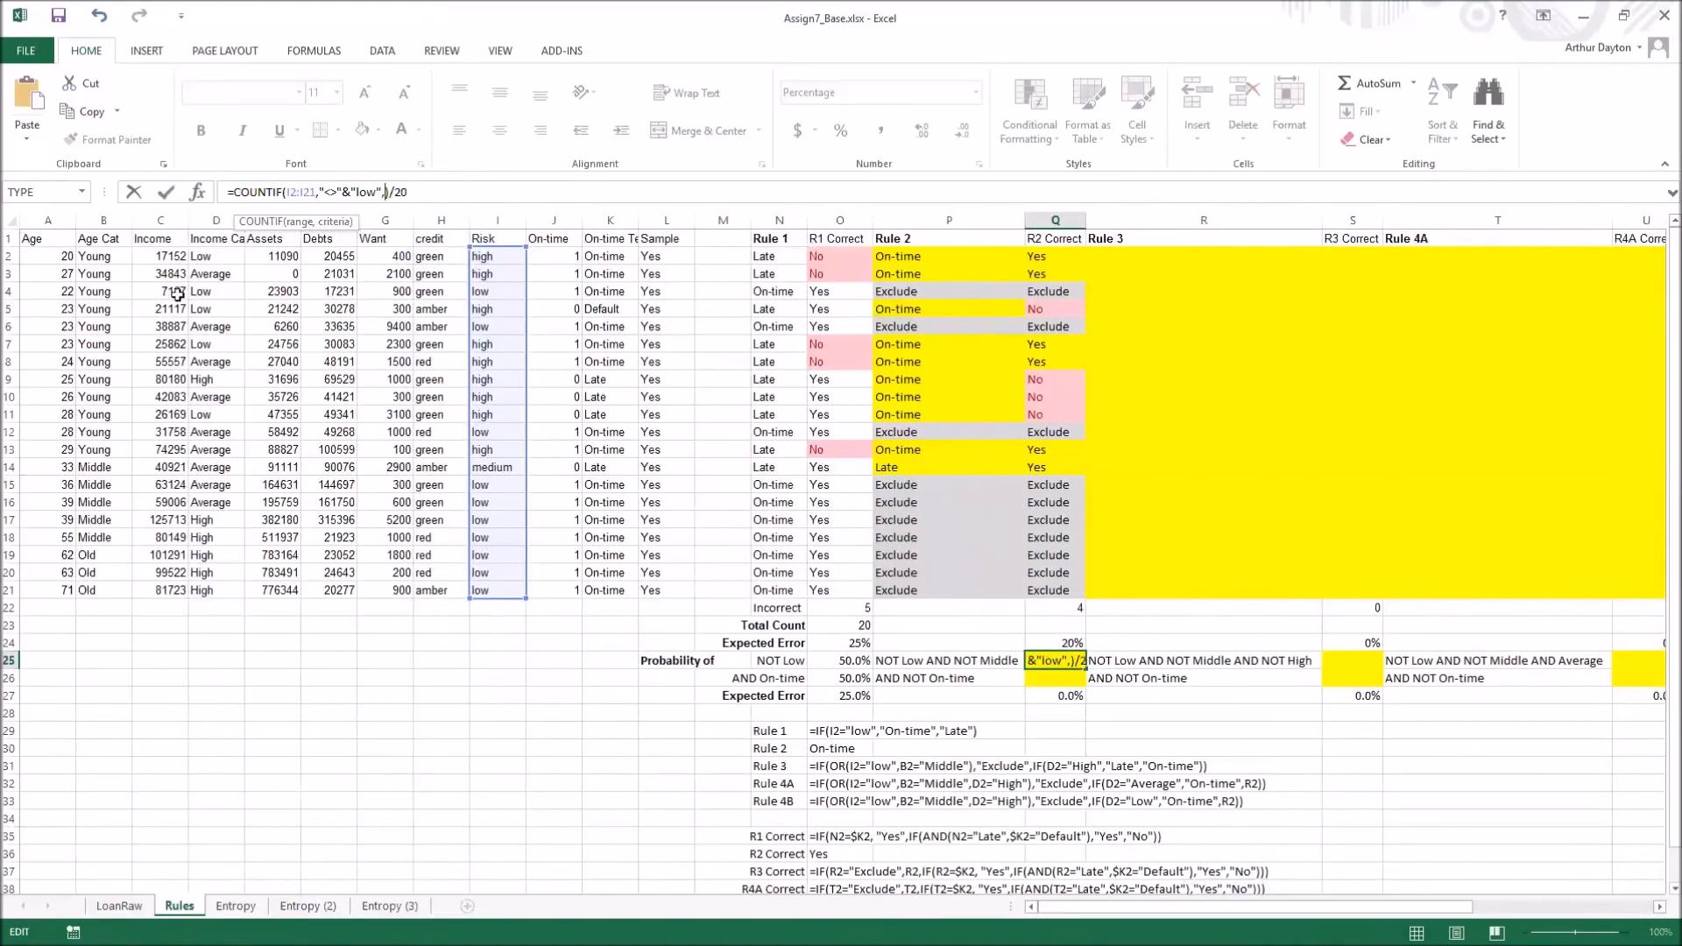
{"action": "left_click_drag", "start_coordinate": [116, 254], "coordinate": [119, 589]}
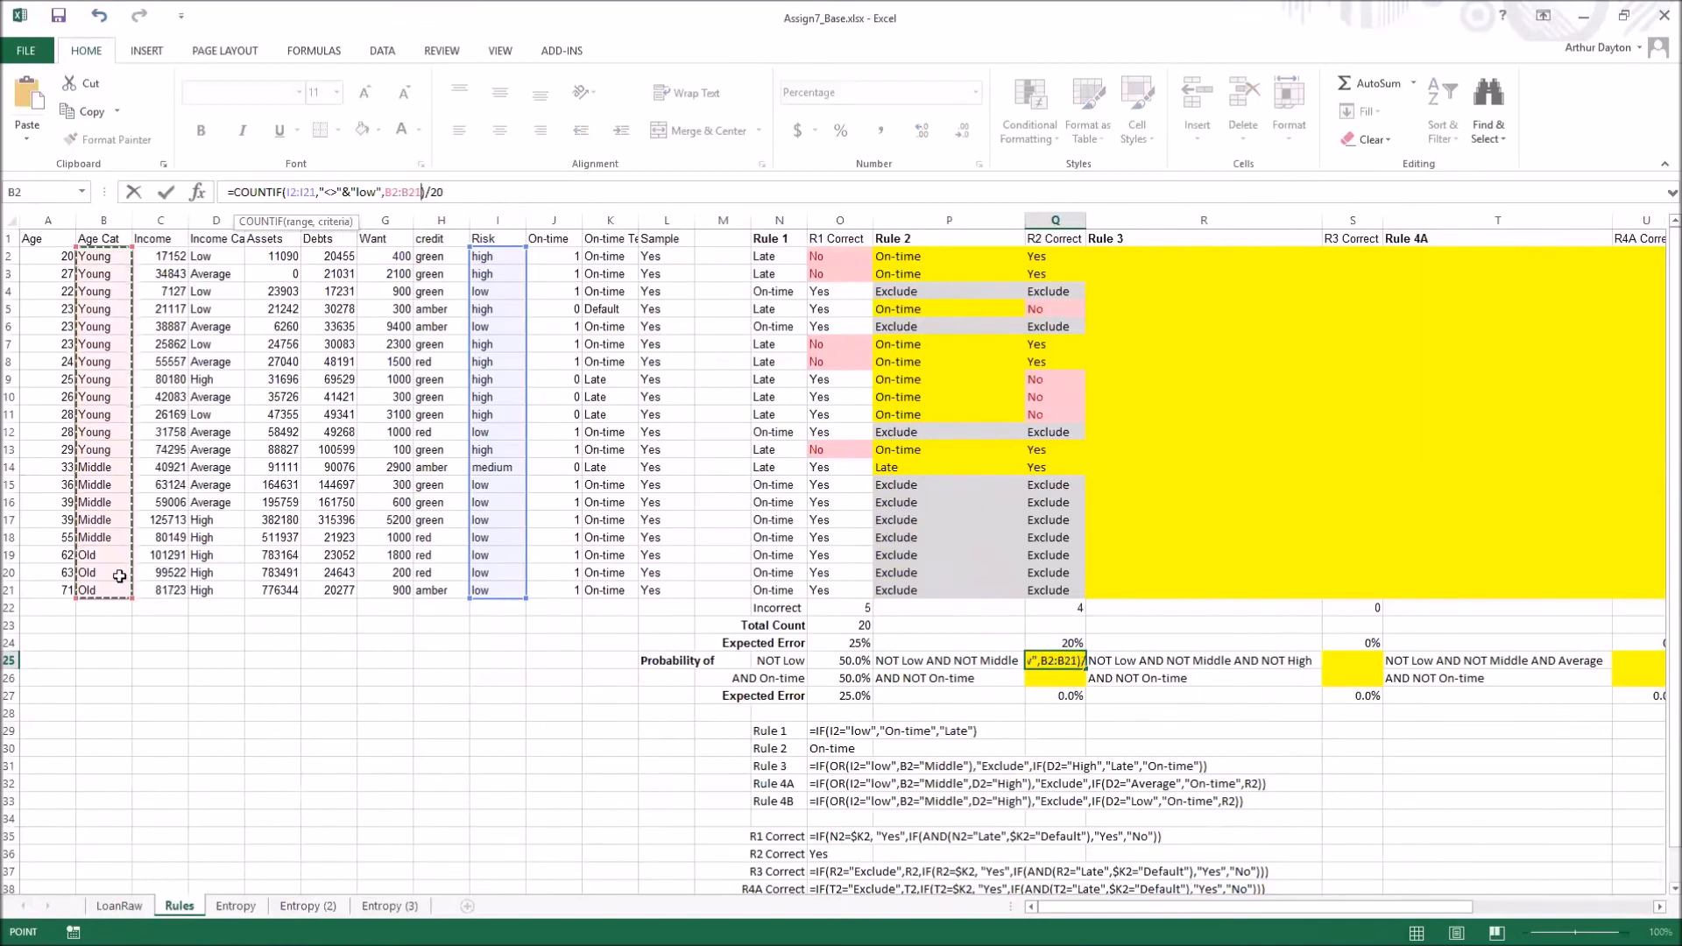
{"action": "type", "text": ","}
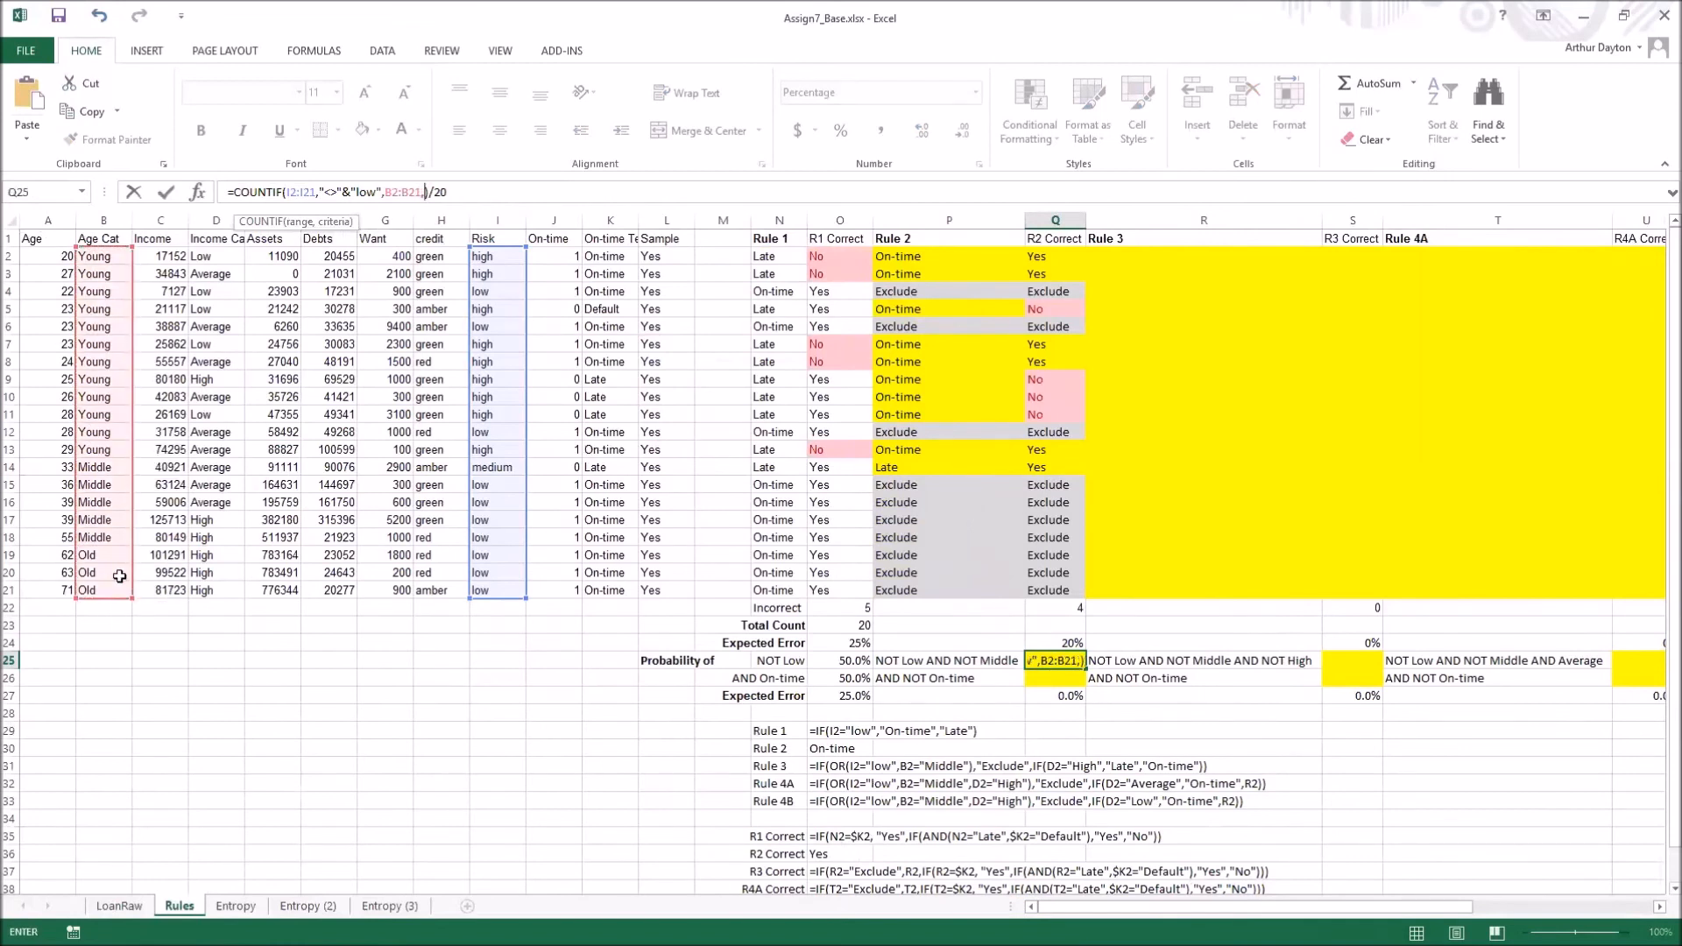
{"action": "type", "text": "\"<>\"&\"Middle\""}
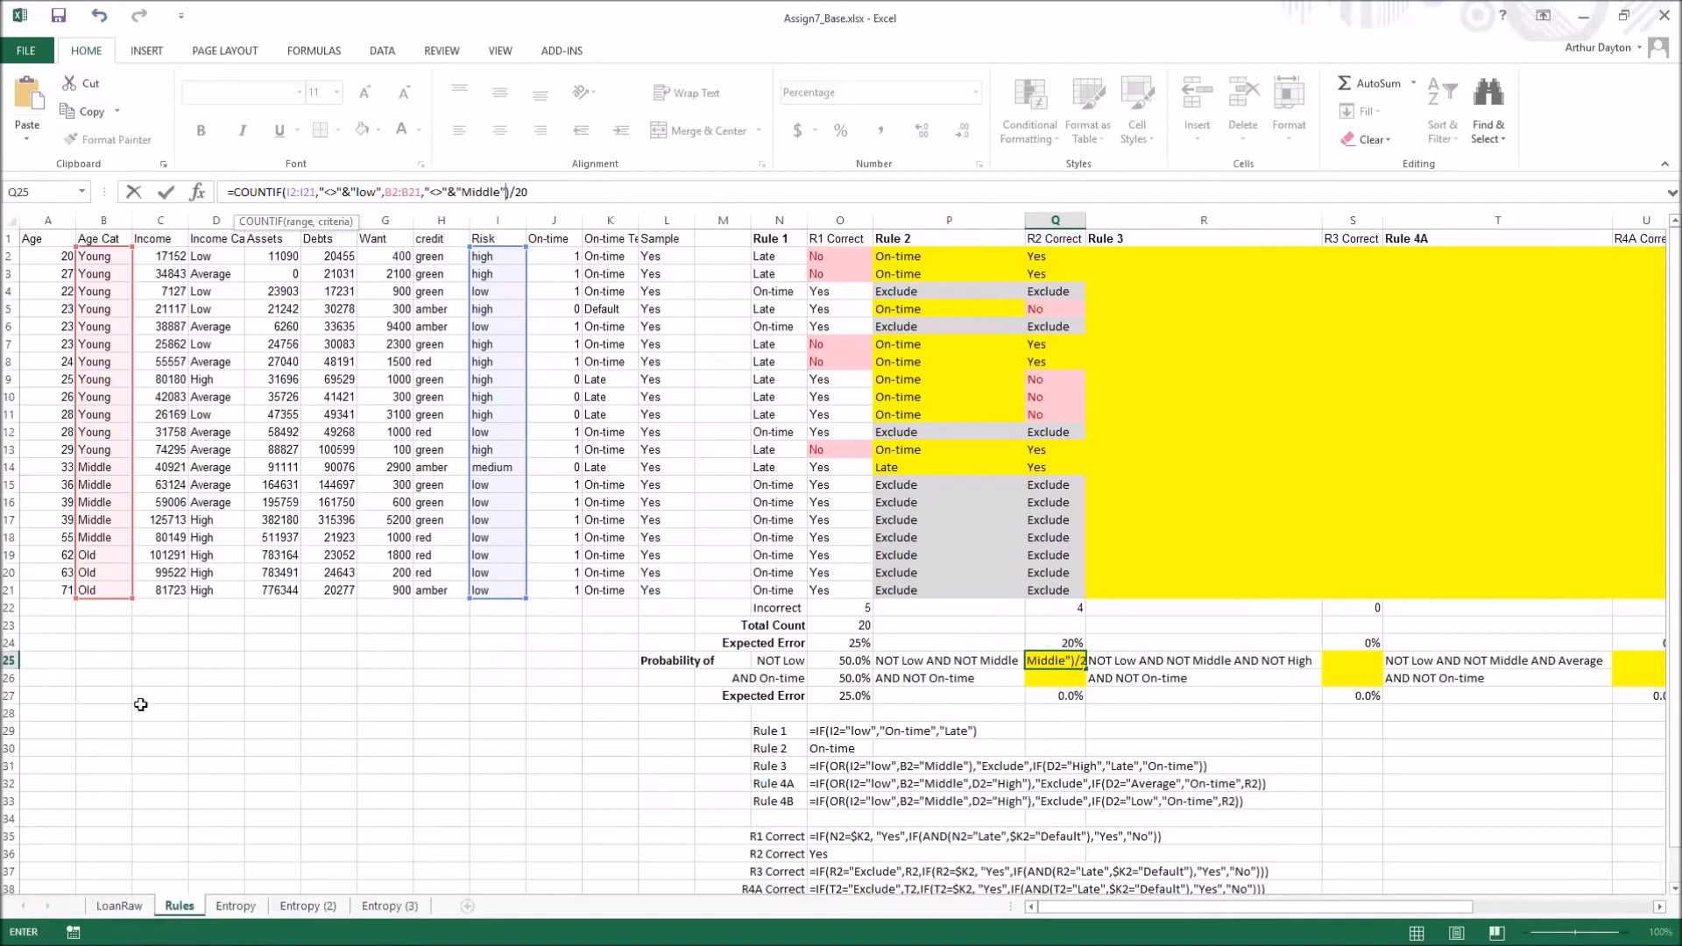
{"action": "key", "text": "Return"}
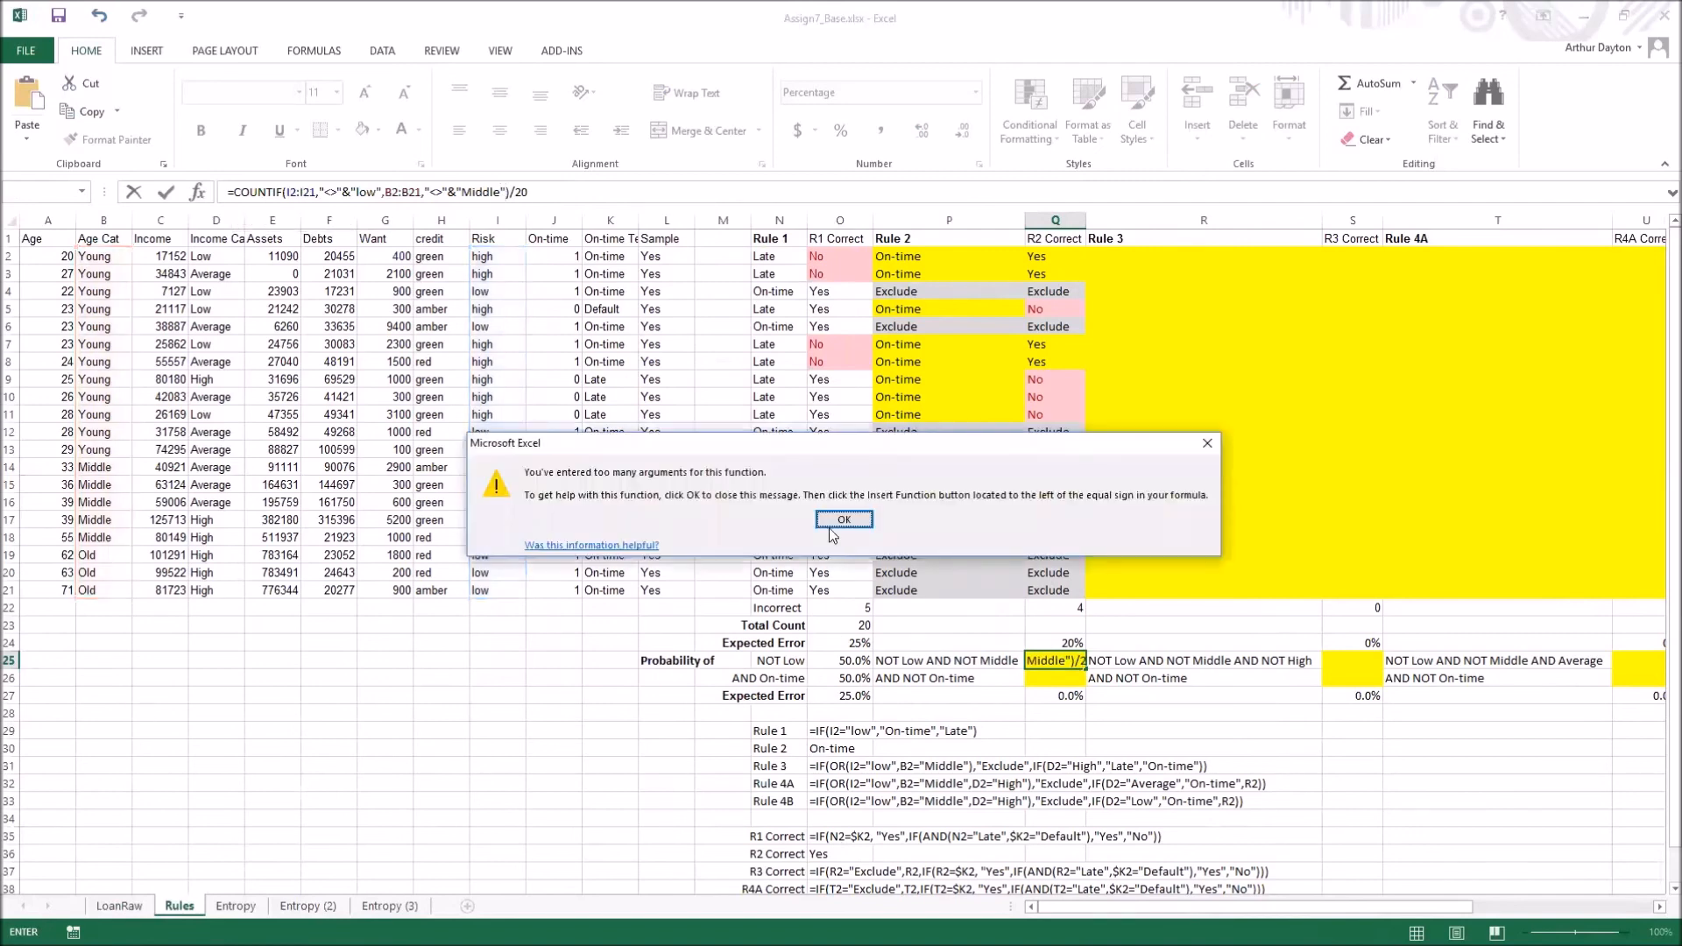
{"action": "left_click", "coordinate": [850, 518]}
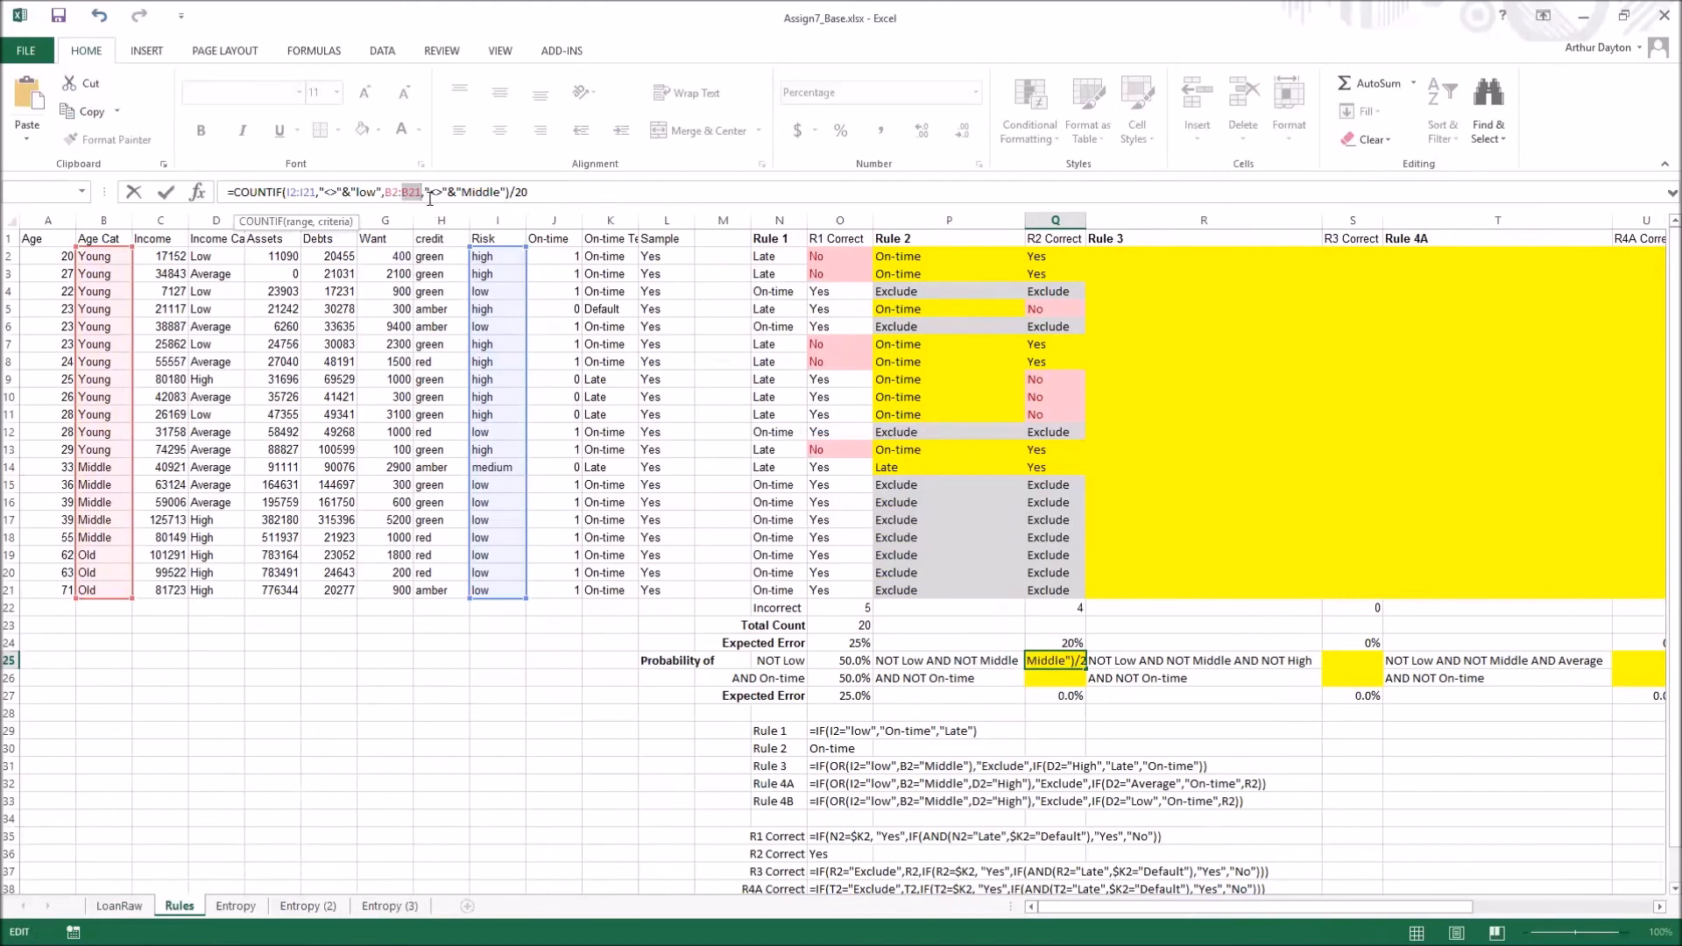
Change the function in Q25 to COUNTIFS so that it accepts both the risk and age criteria
{"action": "left_click", "coordinate": [280, 194]}
{"action": "type", "text": "S"}
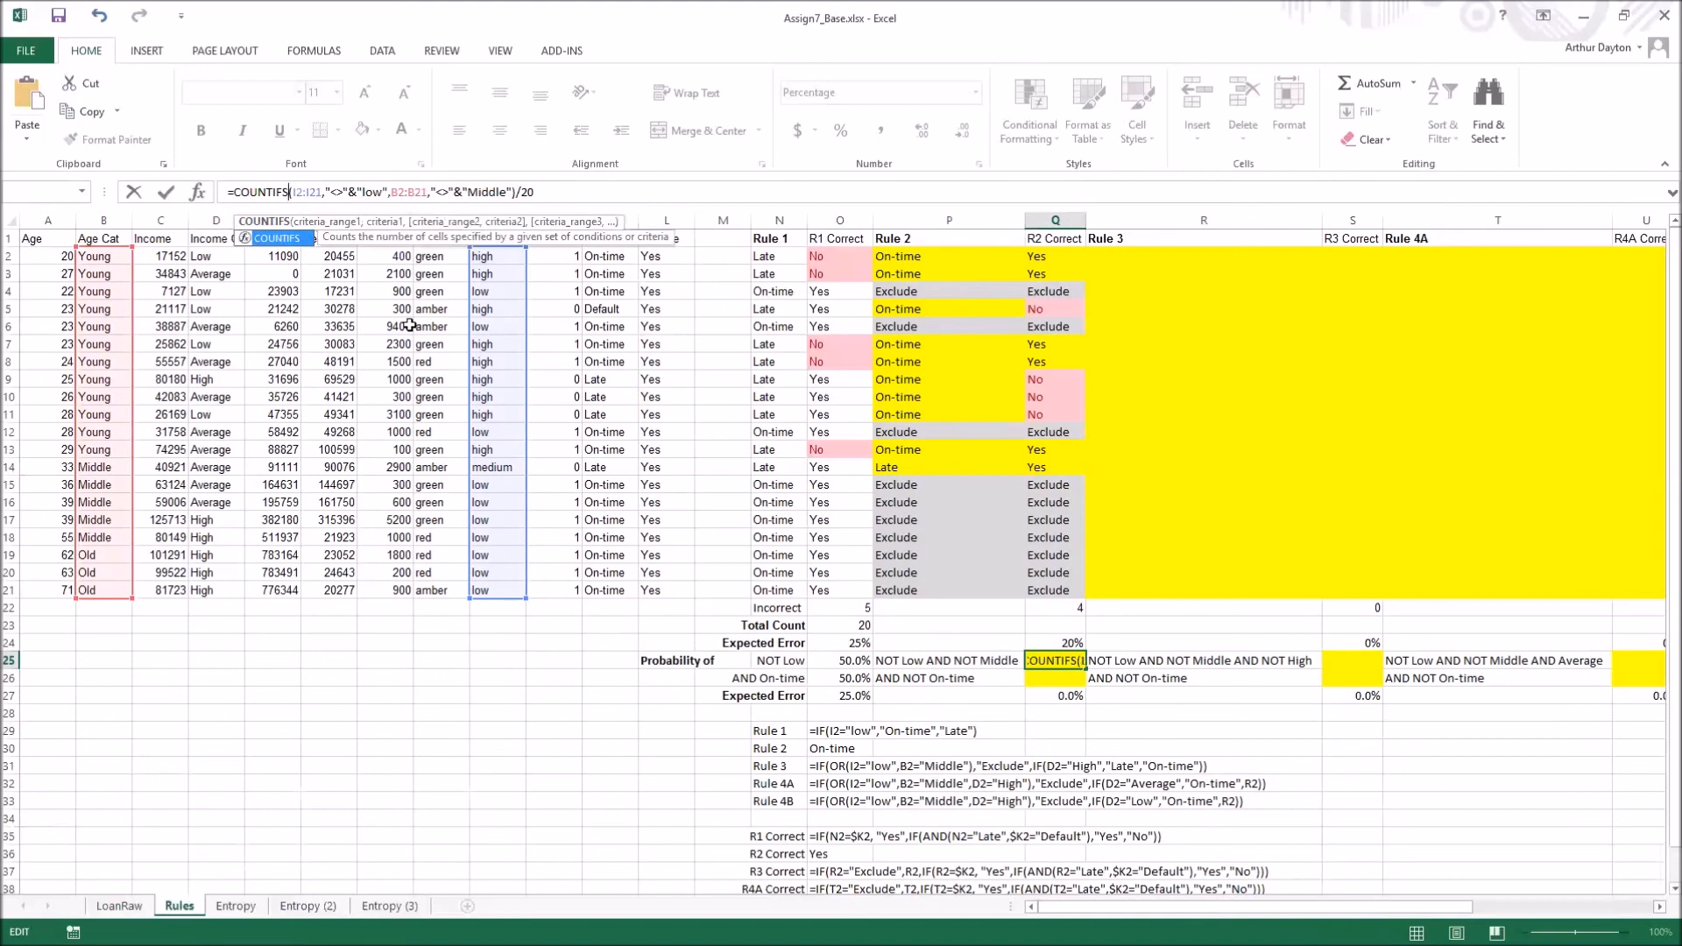
{"action": "key", "text": "Return"}
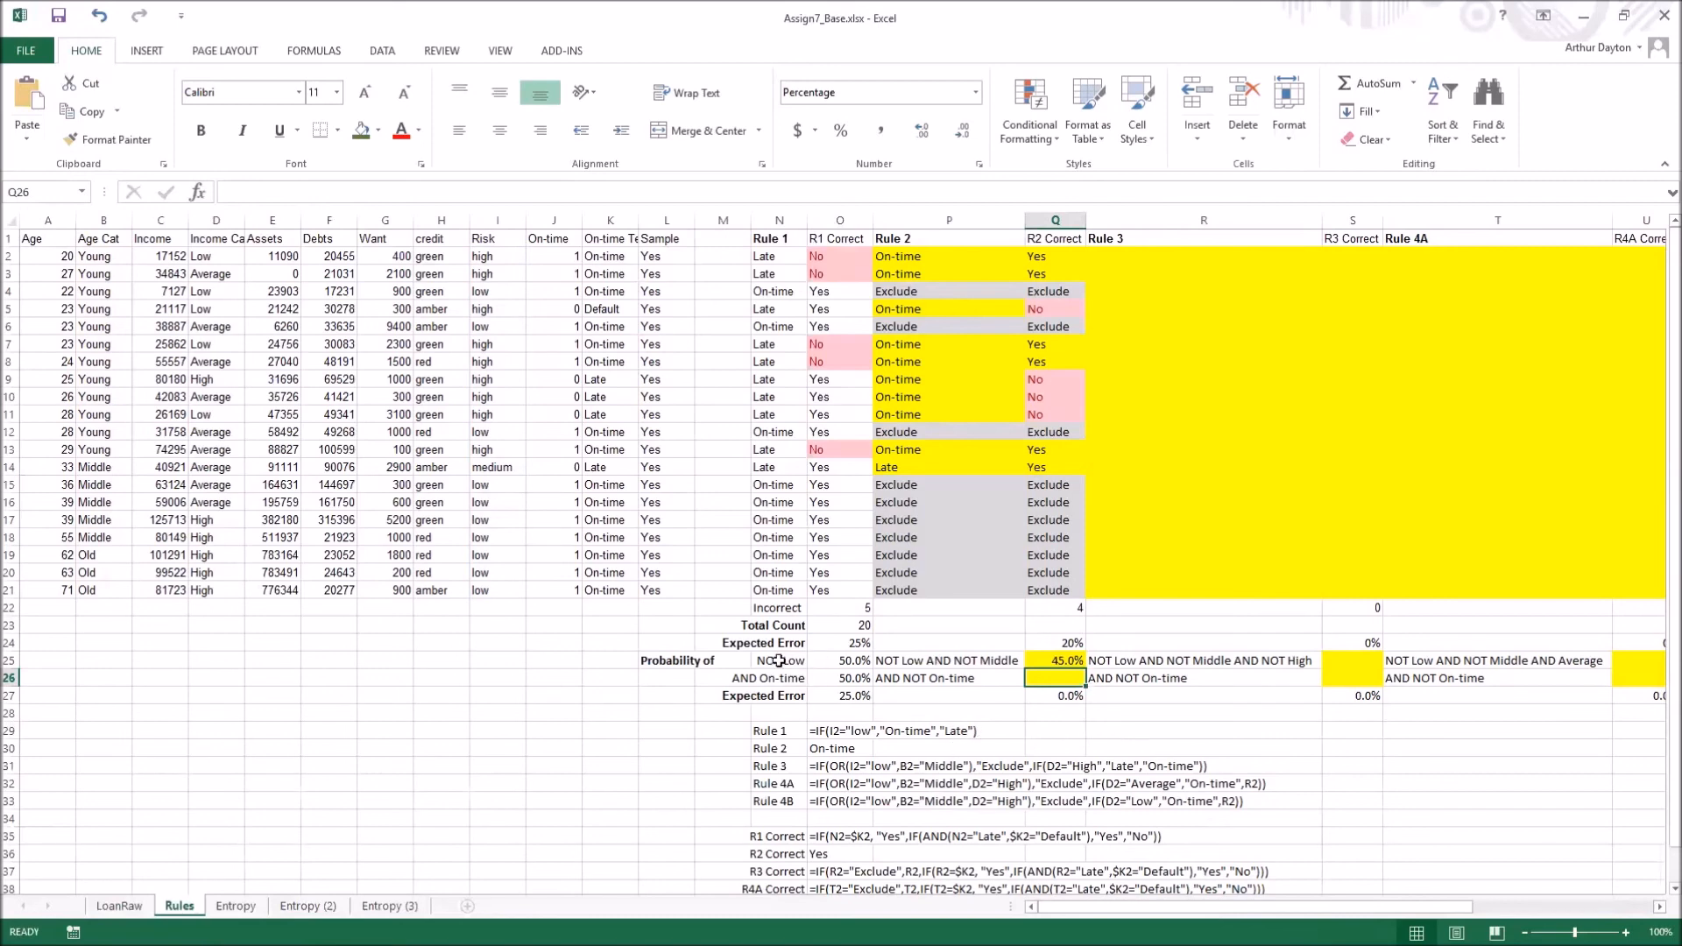
Copy the COUNTIFS expression without the /20 from Q25 into Q26 for the AND NOT On-time probability
{"action": "left_click", "coordinate": [1055, 660]}
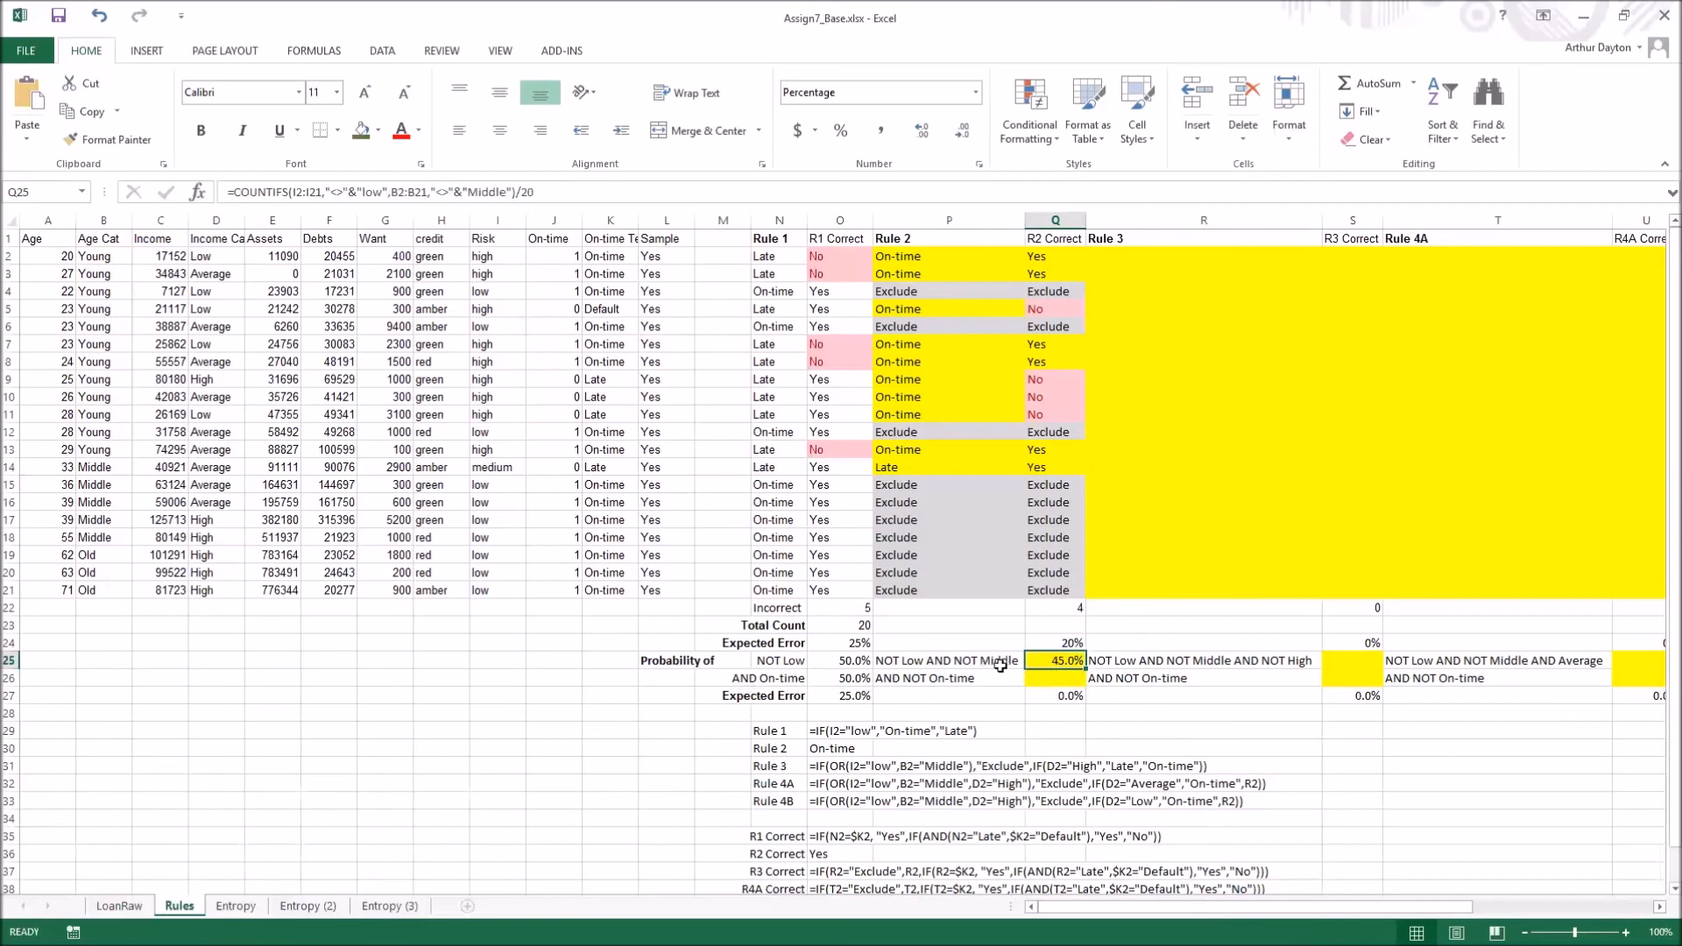
{"action": "left_click", "coordinate": [1055, 677]}
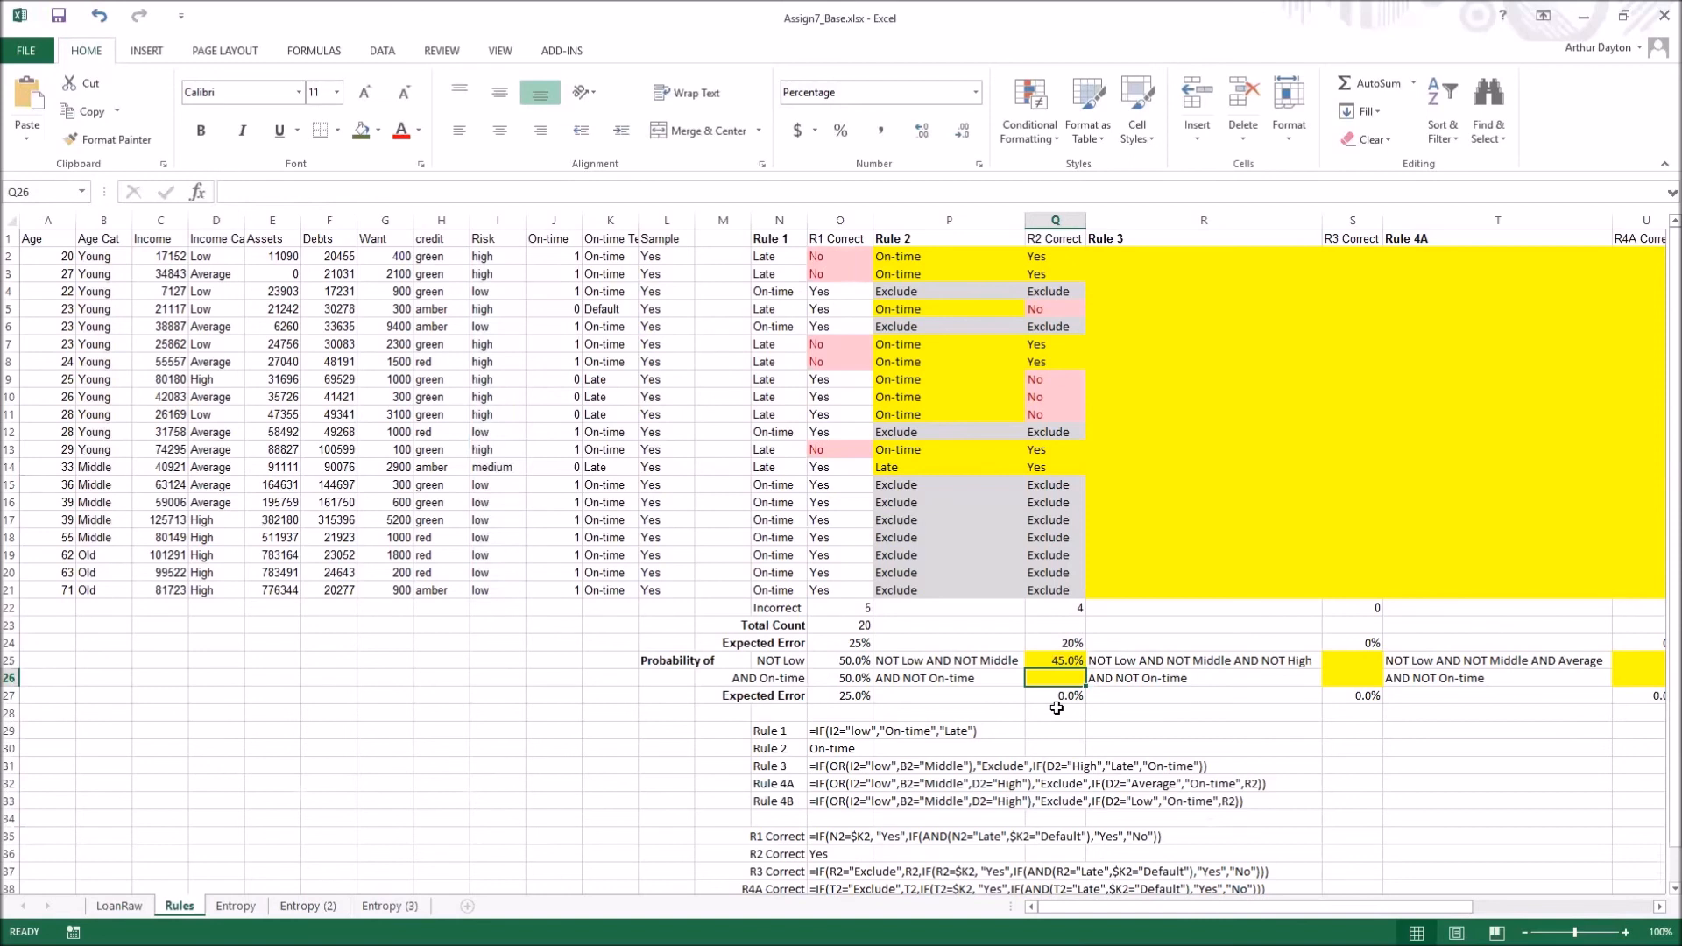
{"action": "left_click", "coordinate": [1070, 662]}
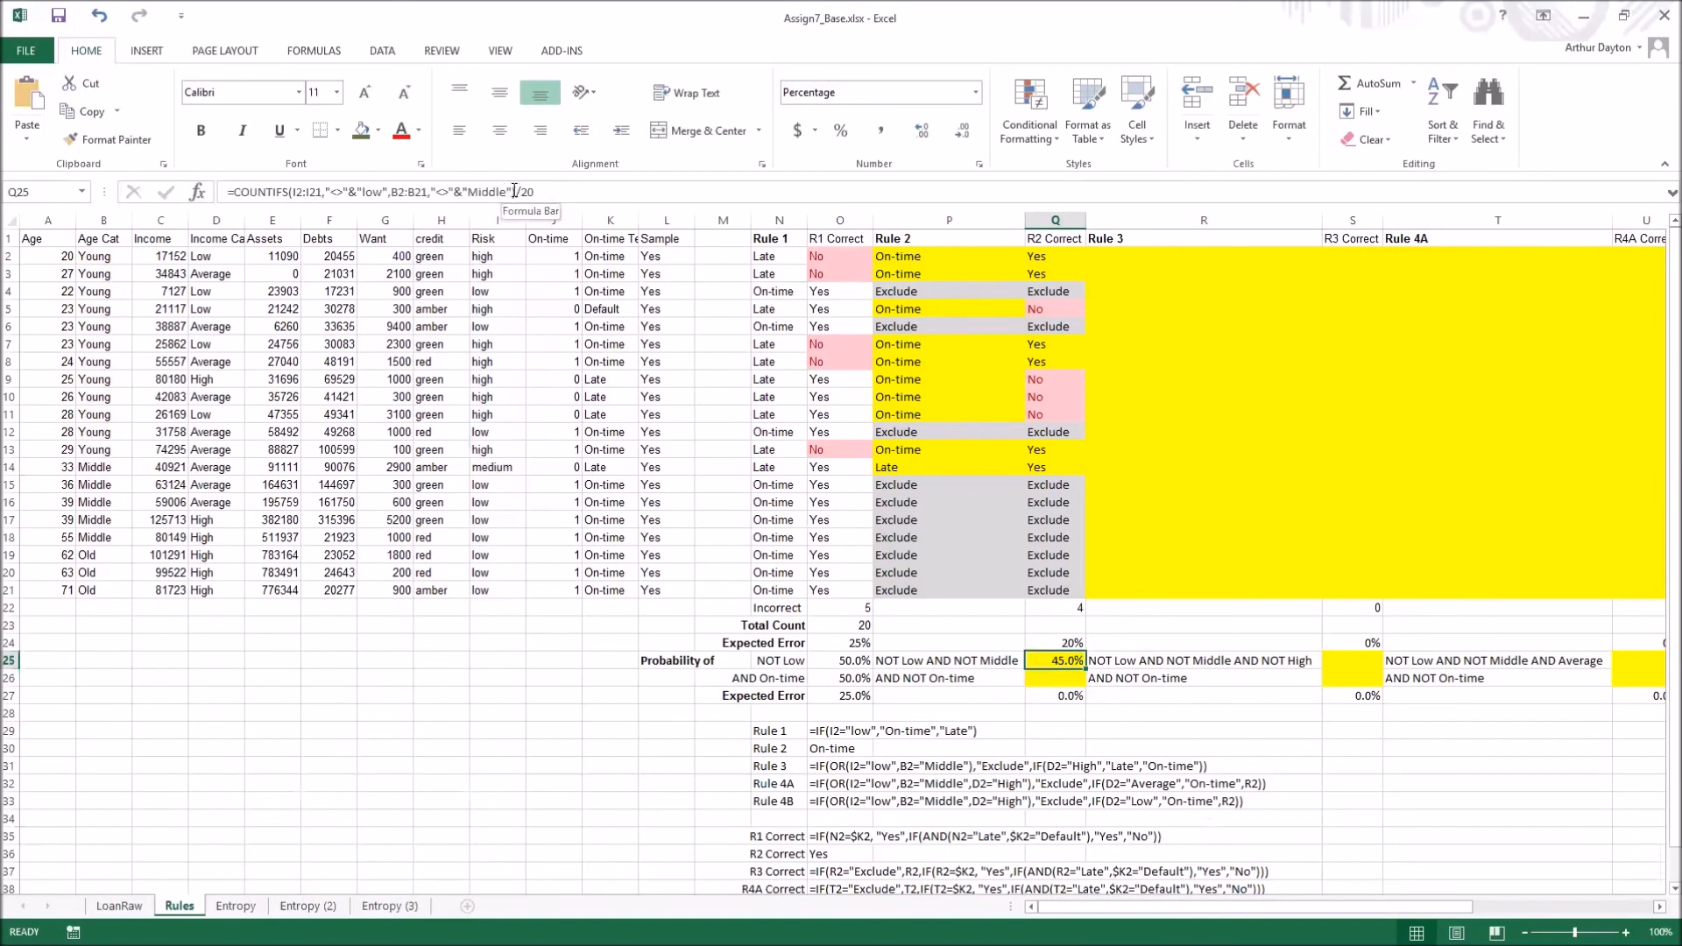
{"action": "left_click_drag", "start_coordinate": [516, 191], "coordinate": [201, 193]}
{"action": "key", "text": "ctrl+c"}
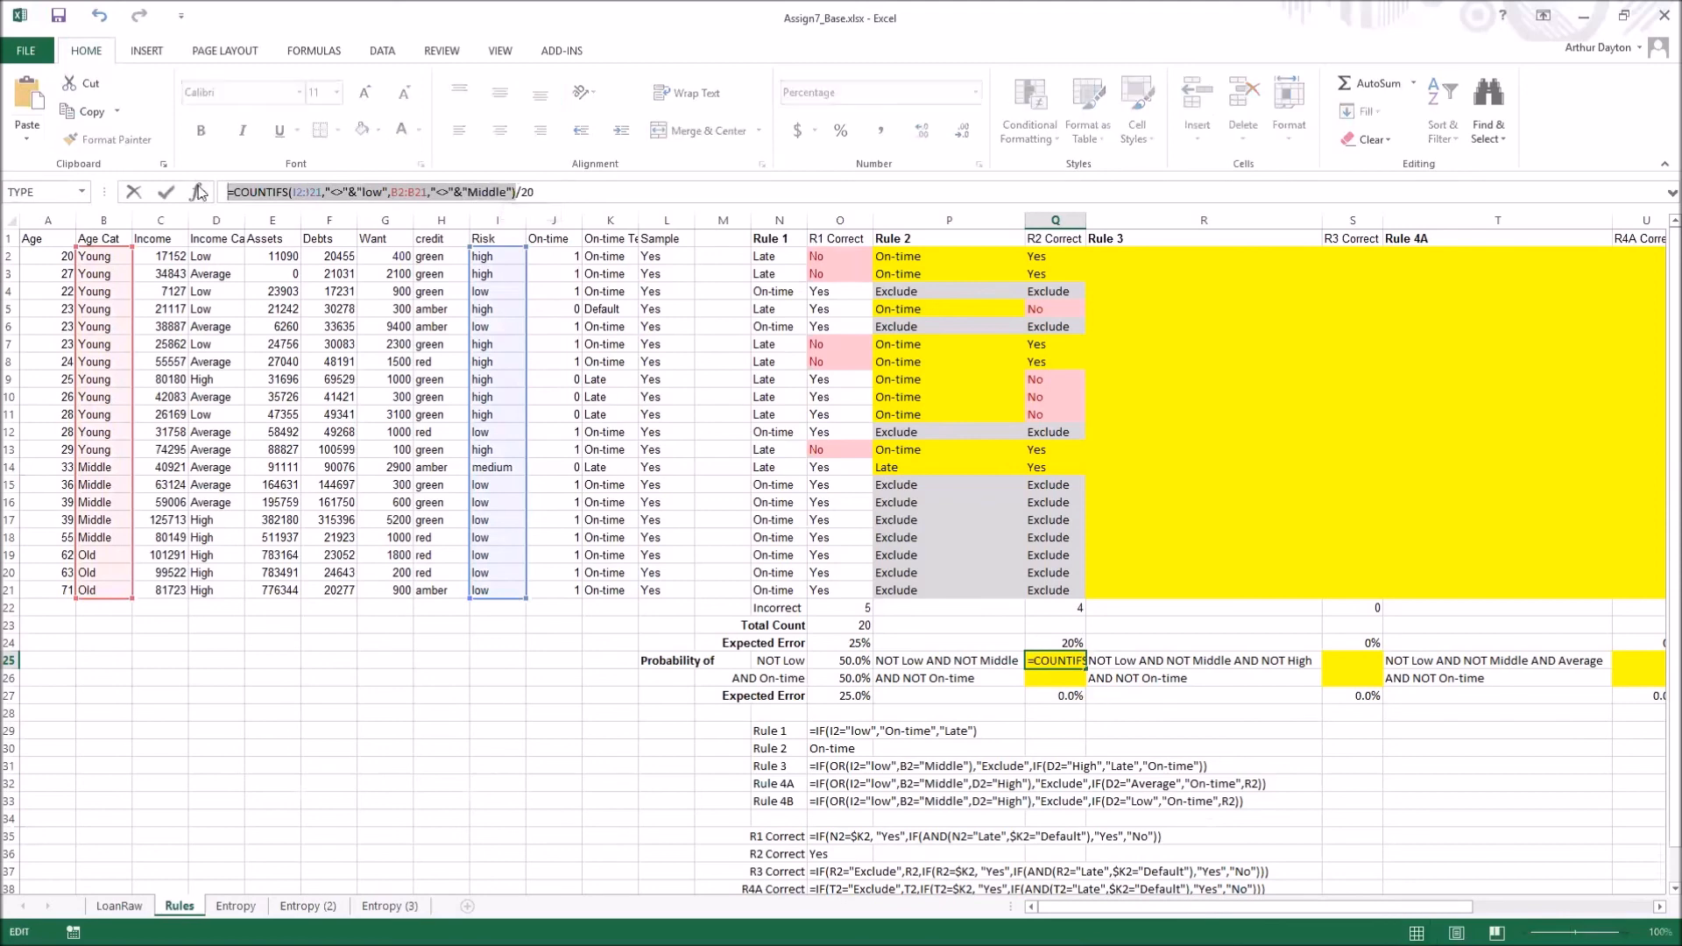
{"action": "key", "text": "Return"}
{"action": "left_click", "coordinate": [354, 194]}
{"action": "key", "text": "ctrl+v"}
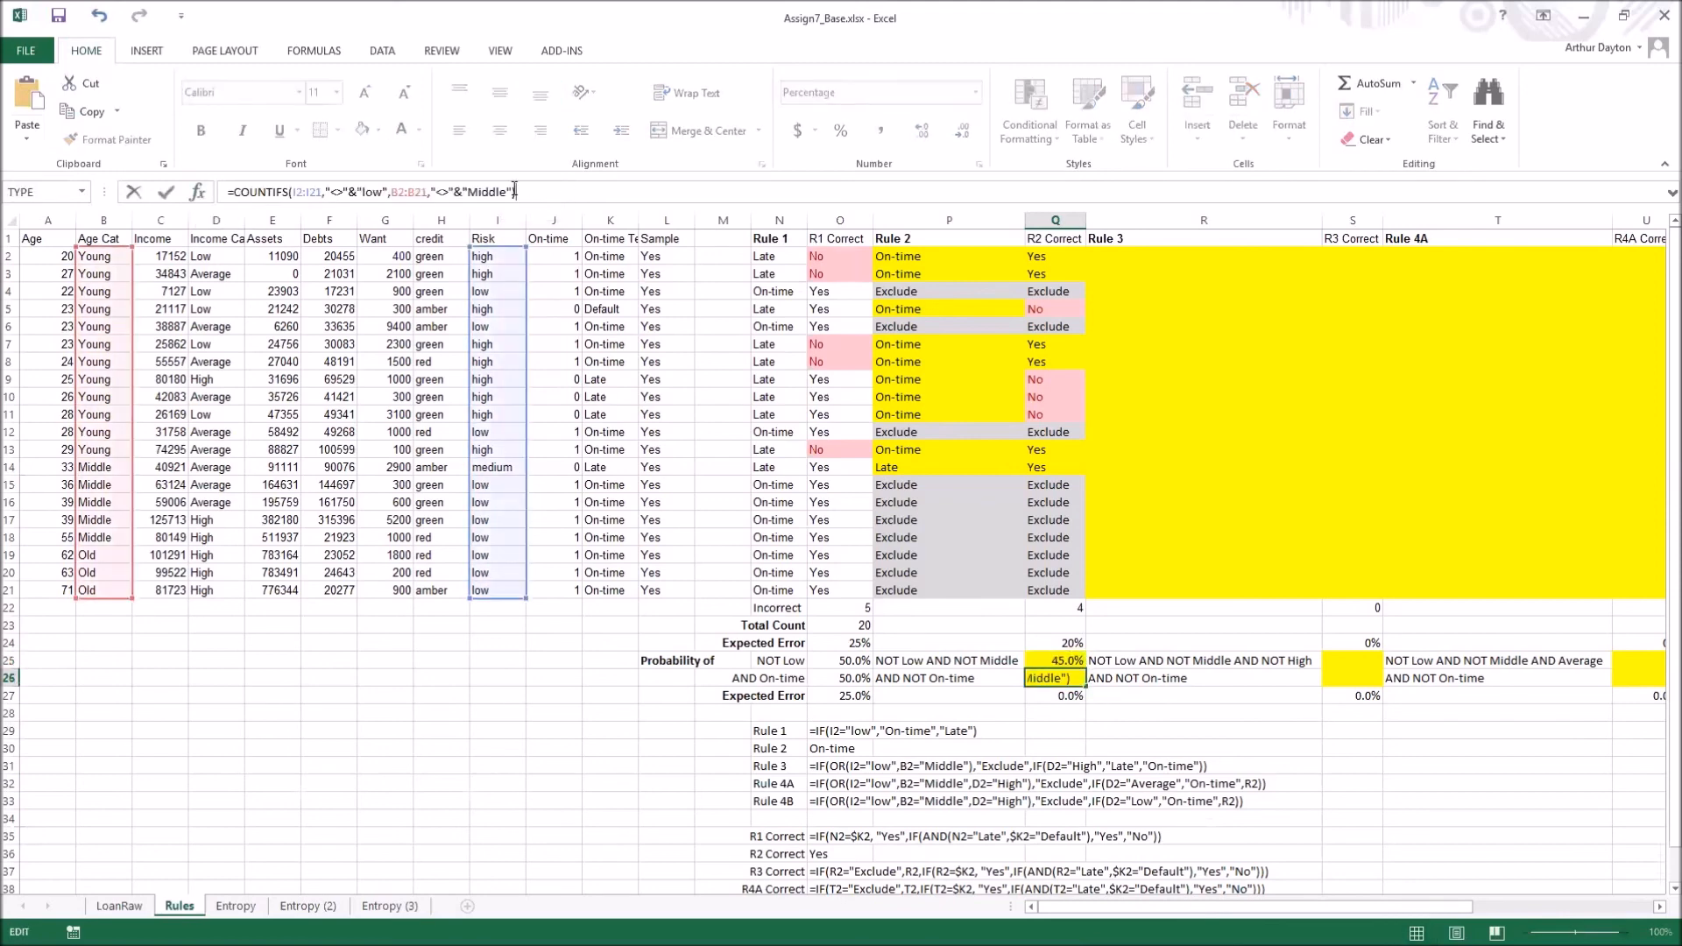
Add the On-time text range K2:K21 with the criterion "<>"&"On-time" to the COUNTIFS formula in Q26
{"action": "left_click", "coordinate": [513, 191]}
{"action": "type", "text": ","}
{"action": "left_click_drag", "start_coordinate": [607, 258], "coordinate": [593, 591]}
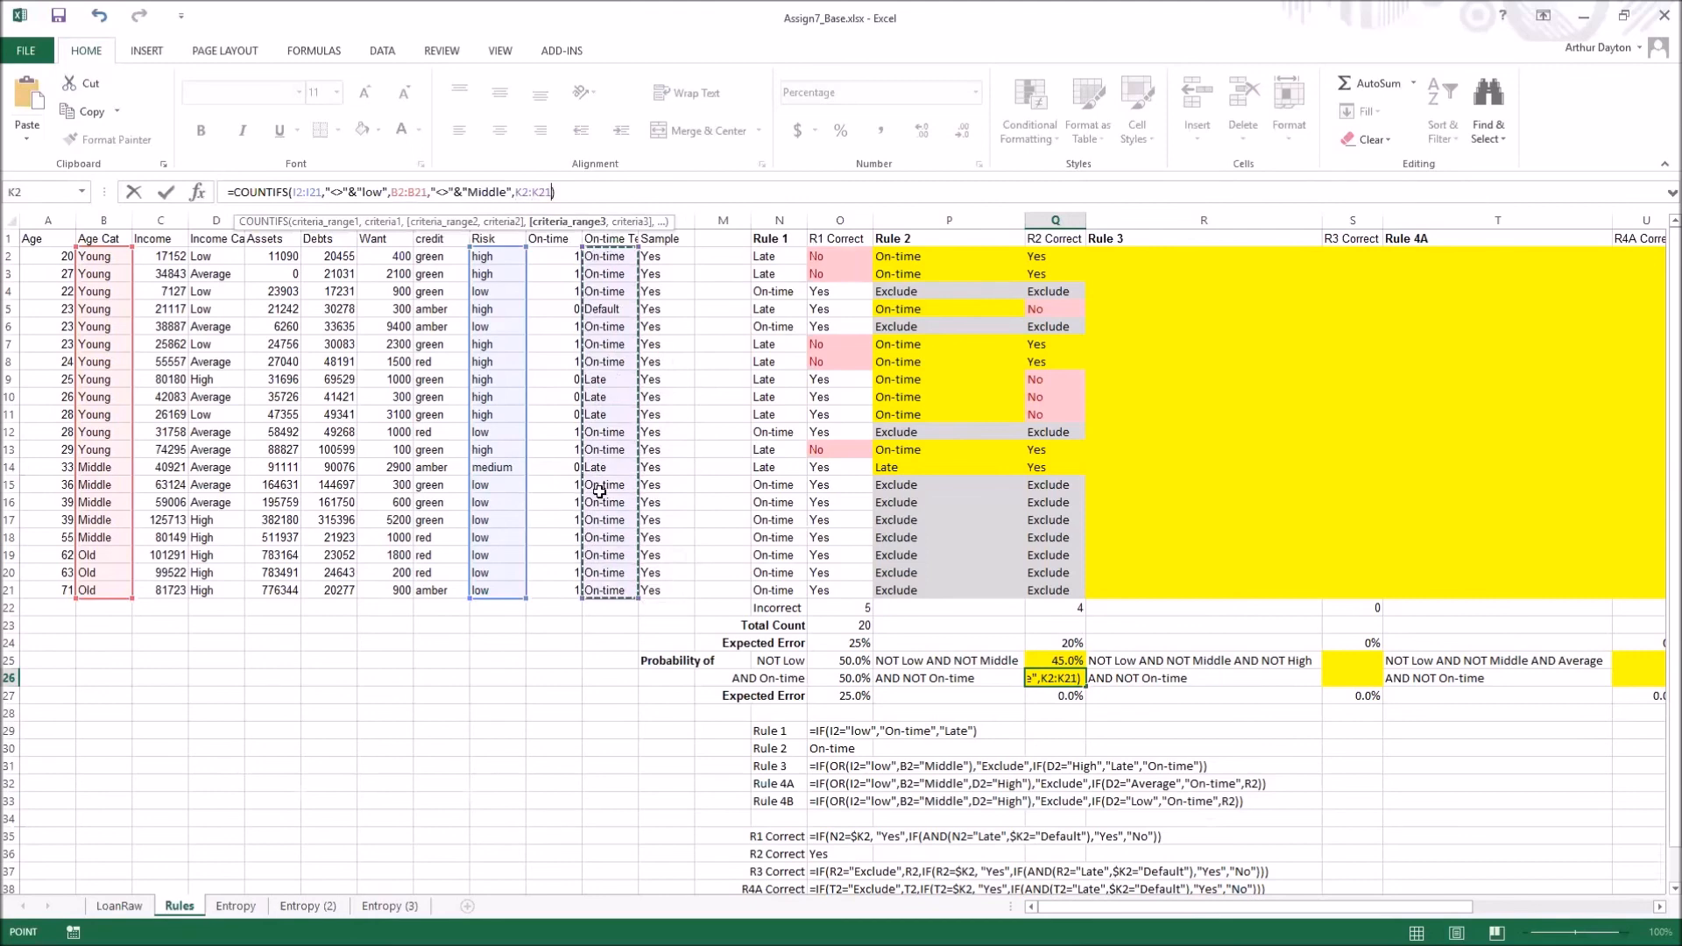
{"action": "type", "text": ",\"<>\""}
{"action": "type", "text": "&"}
{"action": "type", "text": "\"On"}
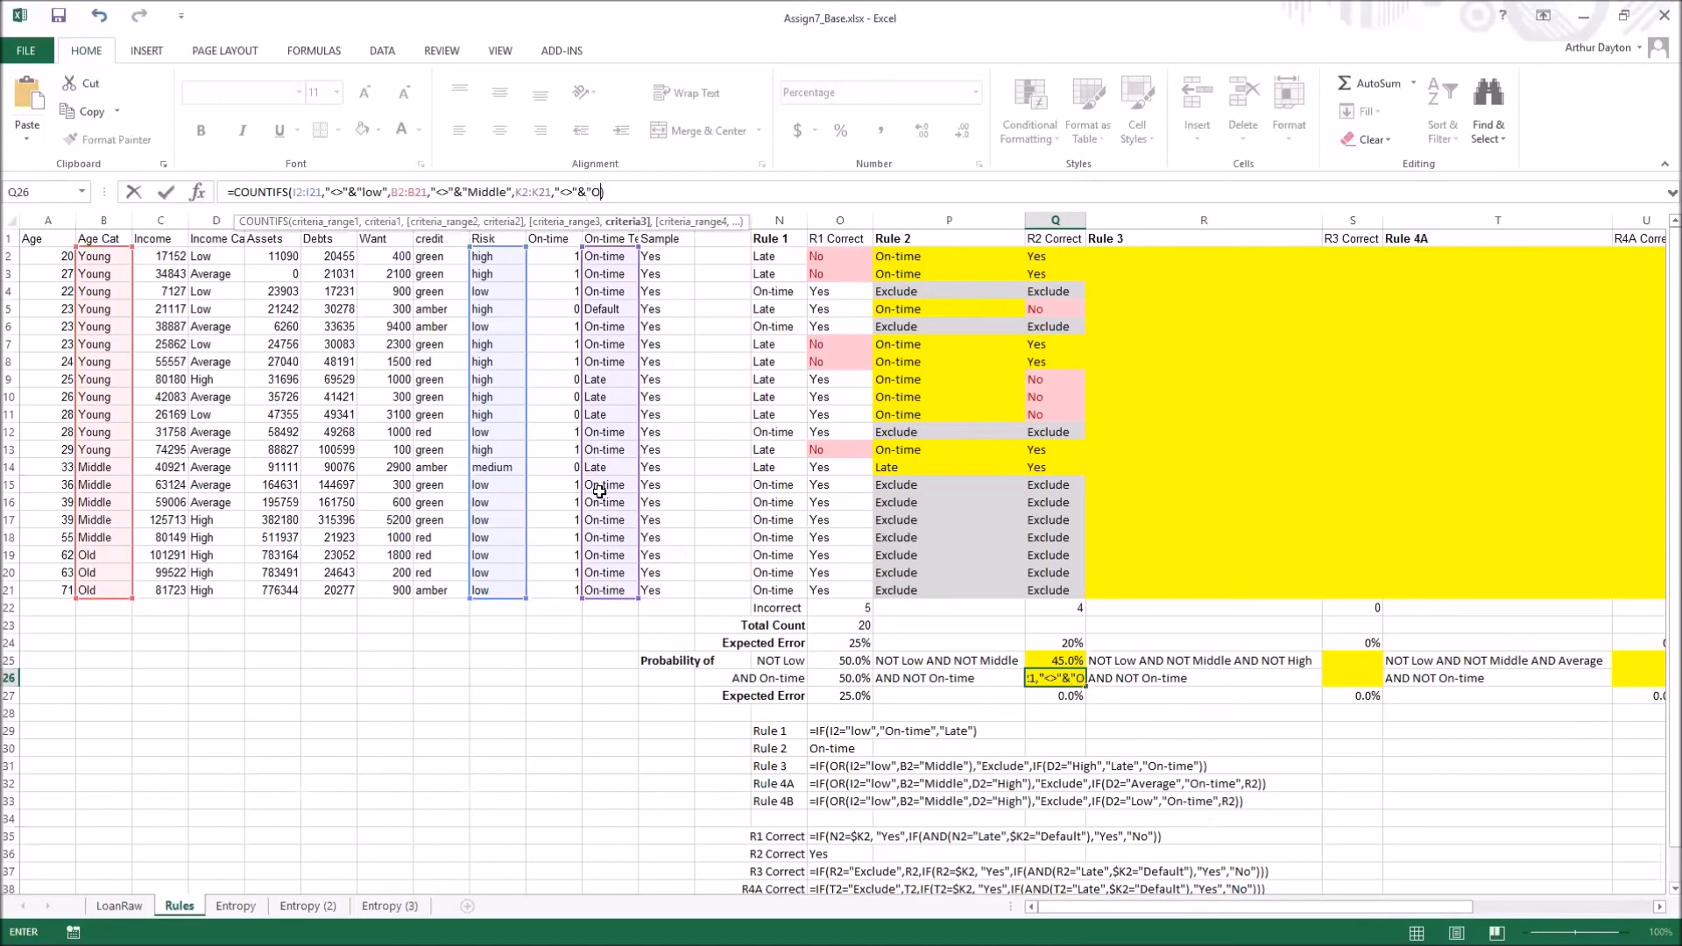
{"action": "type", "text": "-time\""}
{"action": "key", "text": "Return"}
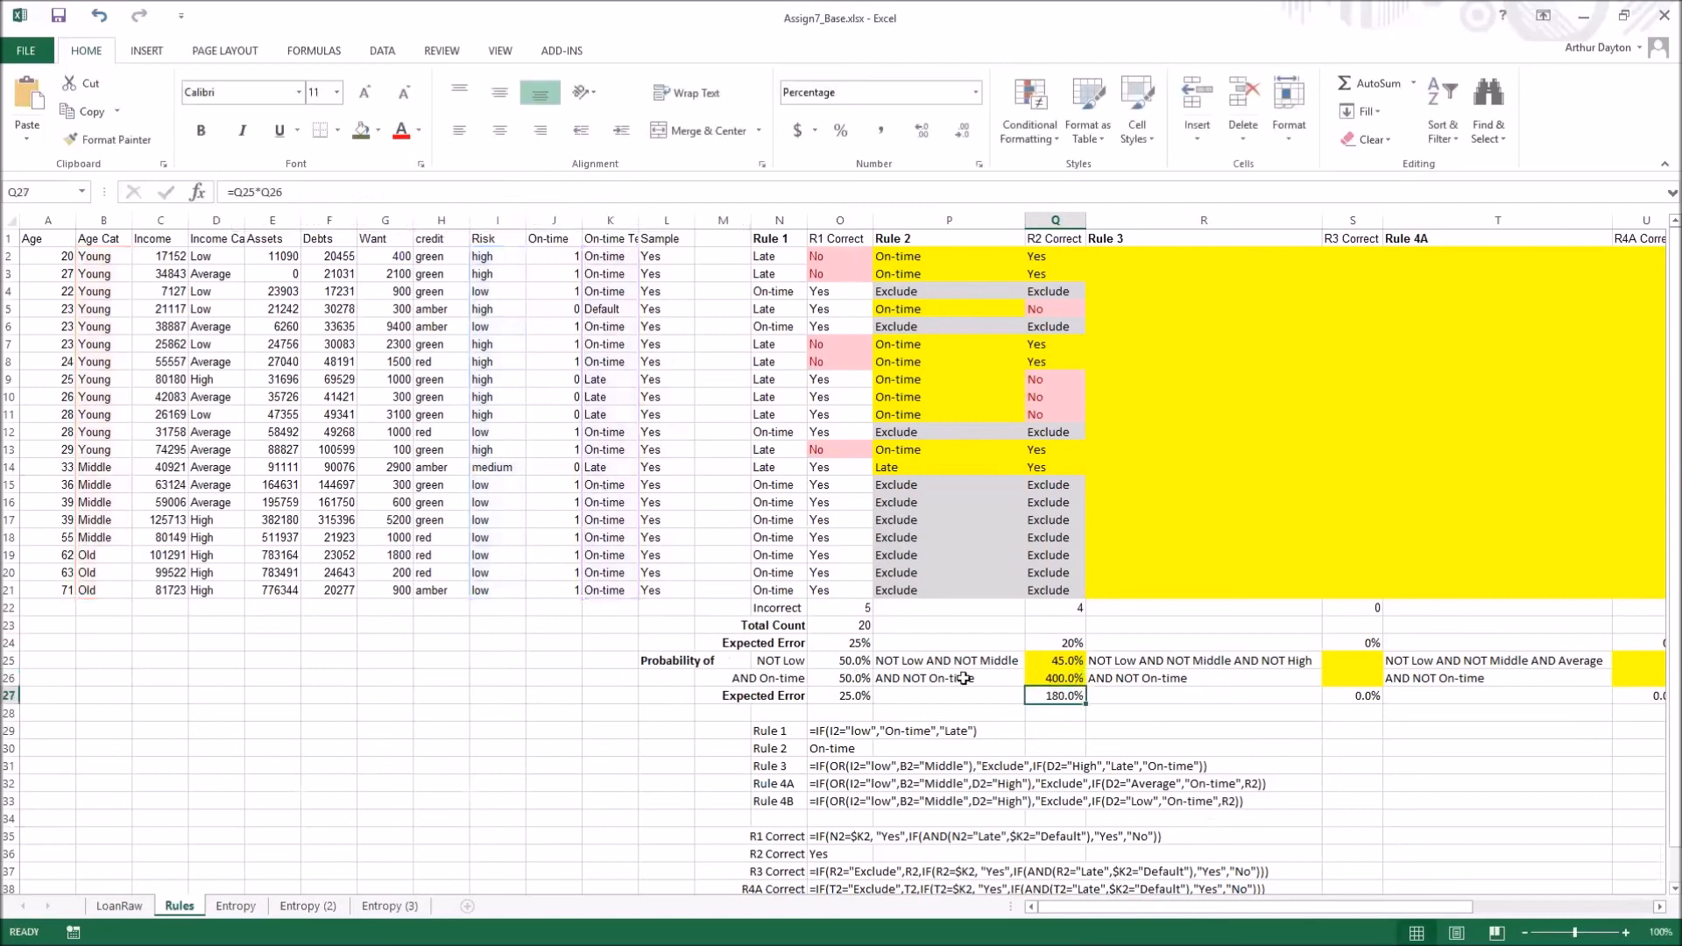
Divide the Q26 formula by Q25's COUNTIFS(I2:I21,"<>"&"low",B2:B21,"<>"&"Middle") expression
{"action": "left_click", "coordinate": [1070, 674]}
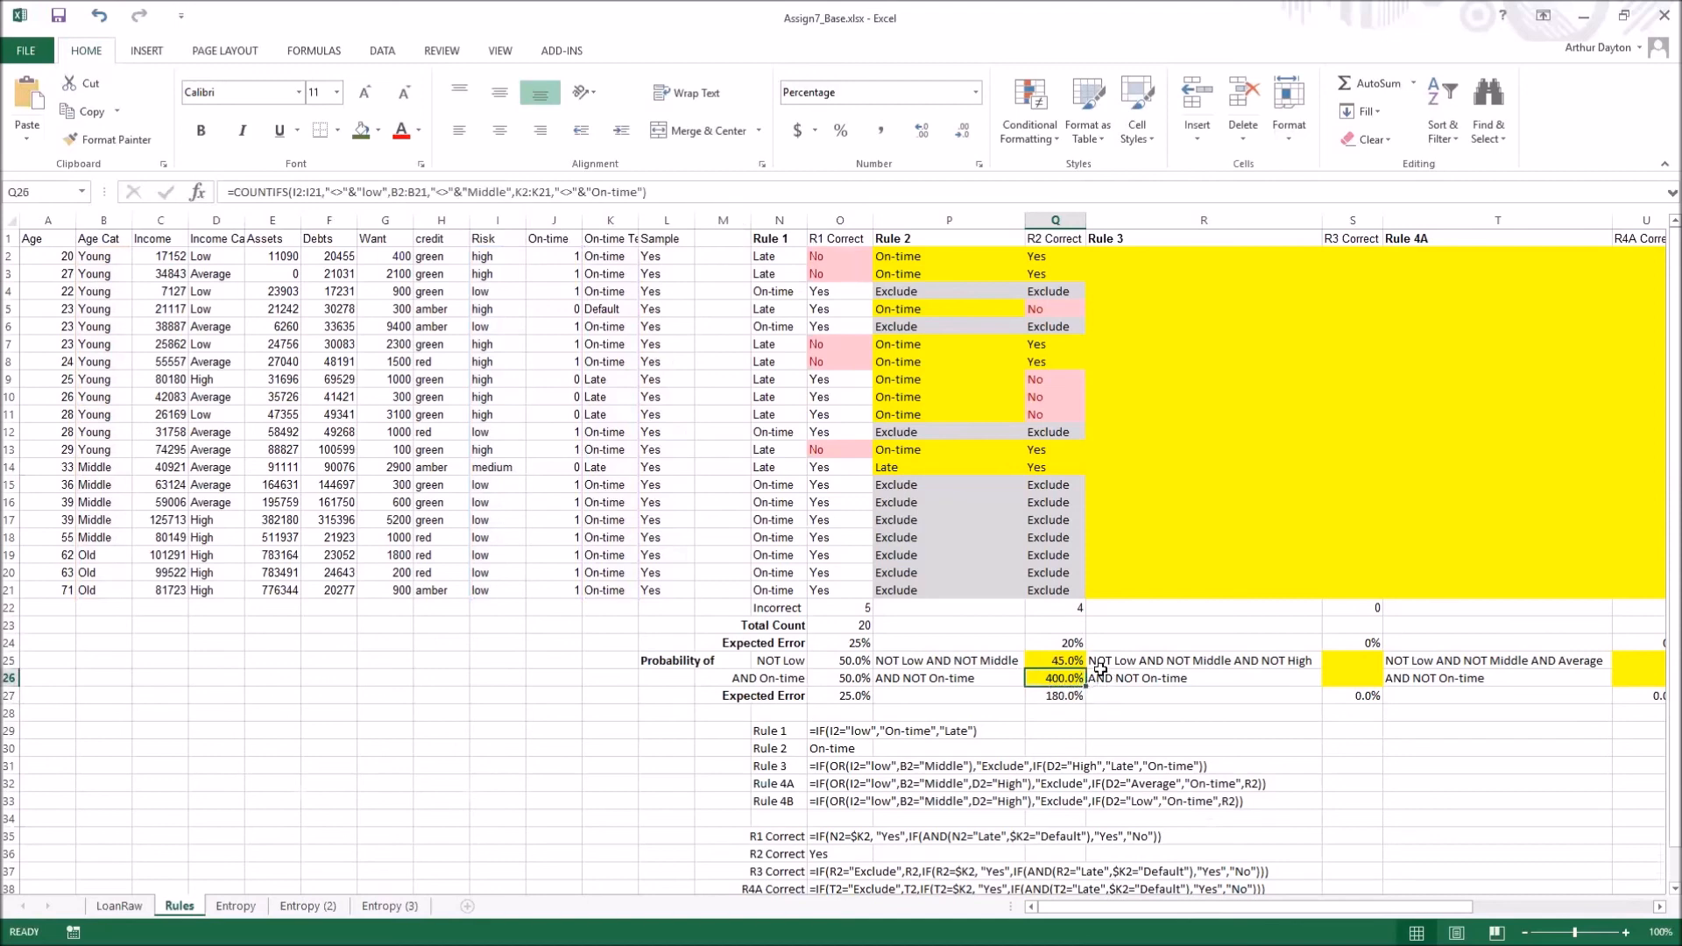
{"action": "left_click", "coordinate": [1076, 658]}
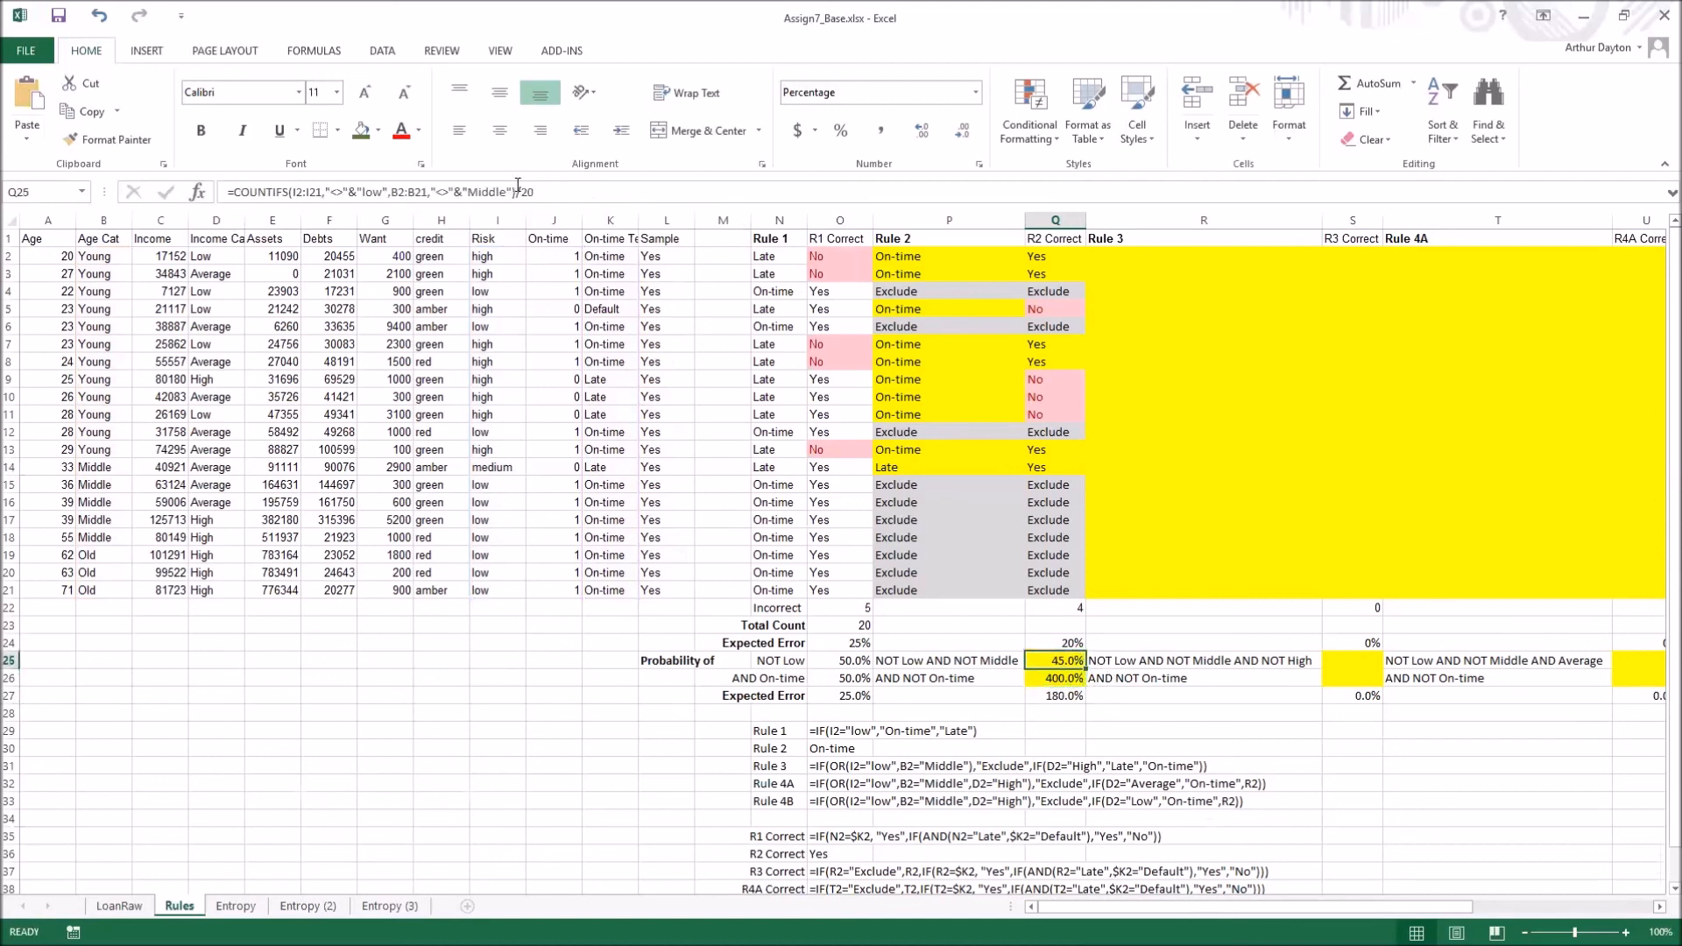
{"action": "left_click_drag", "start_coordinate": [517, 190], "coordinate": [235, 191]}
{"action": "key", "text": "ctrl+c"}
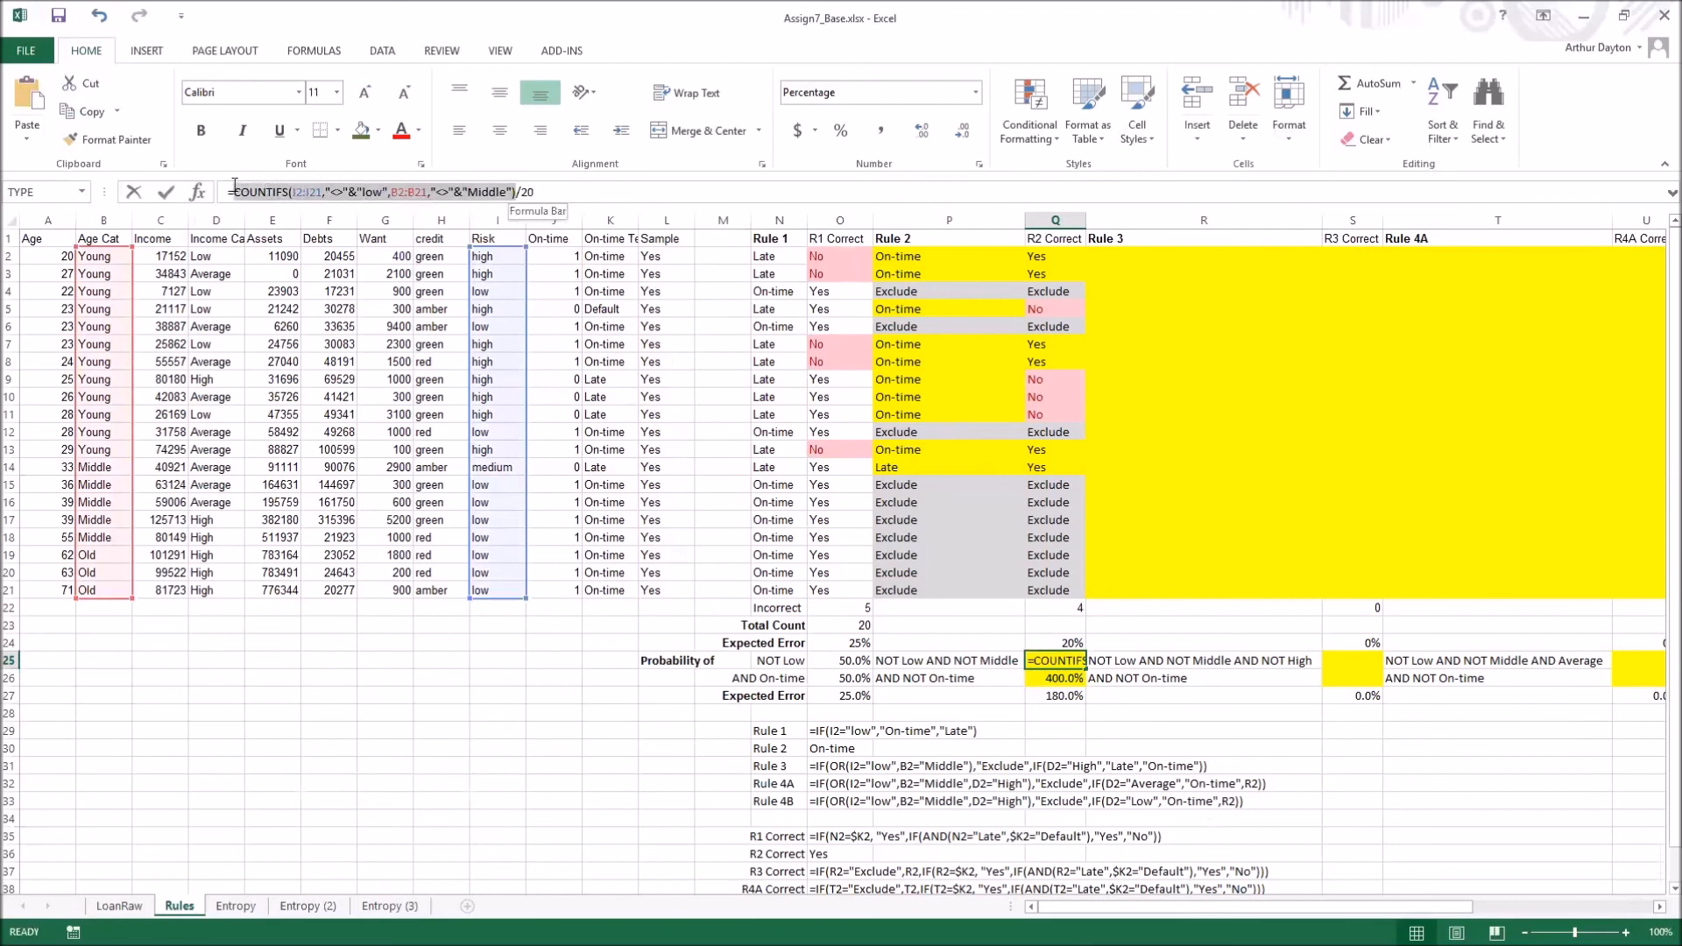
{"action": "key", "text": "Return"}
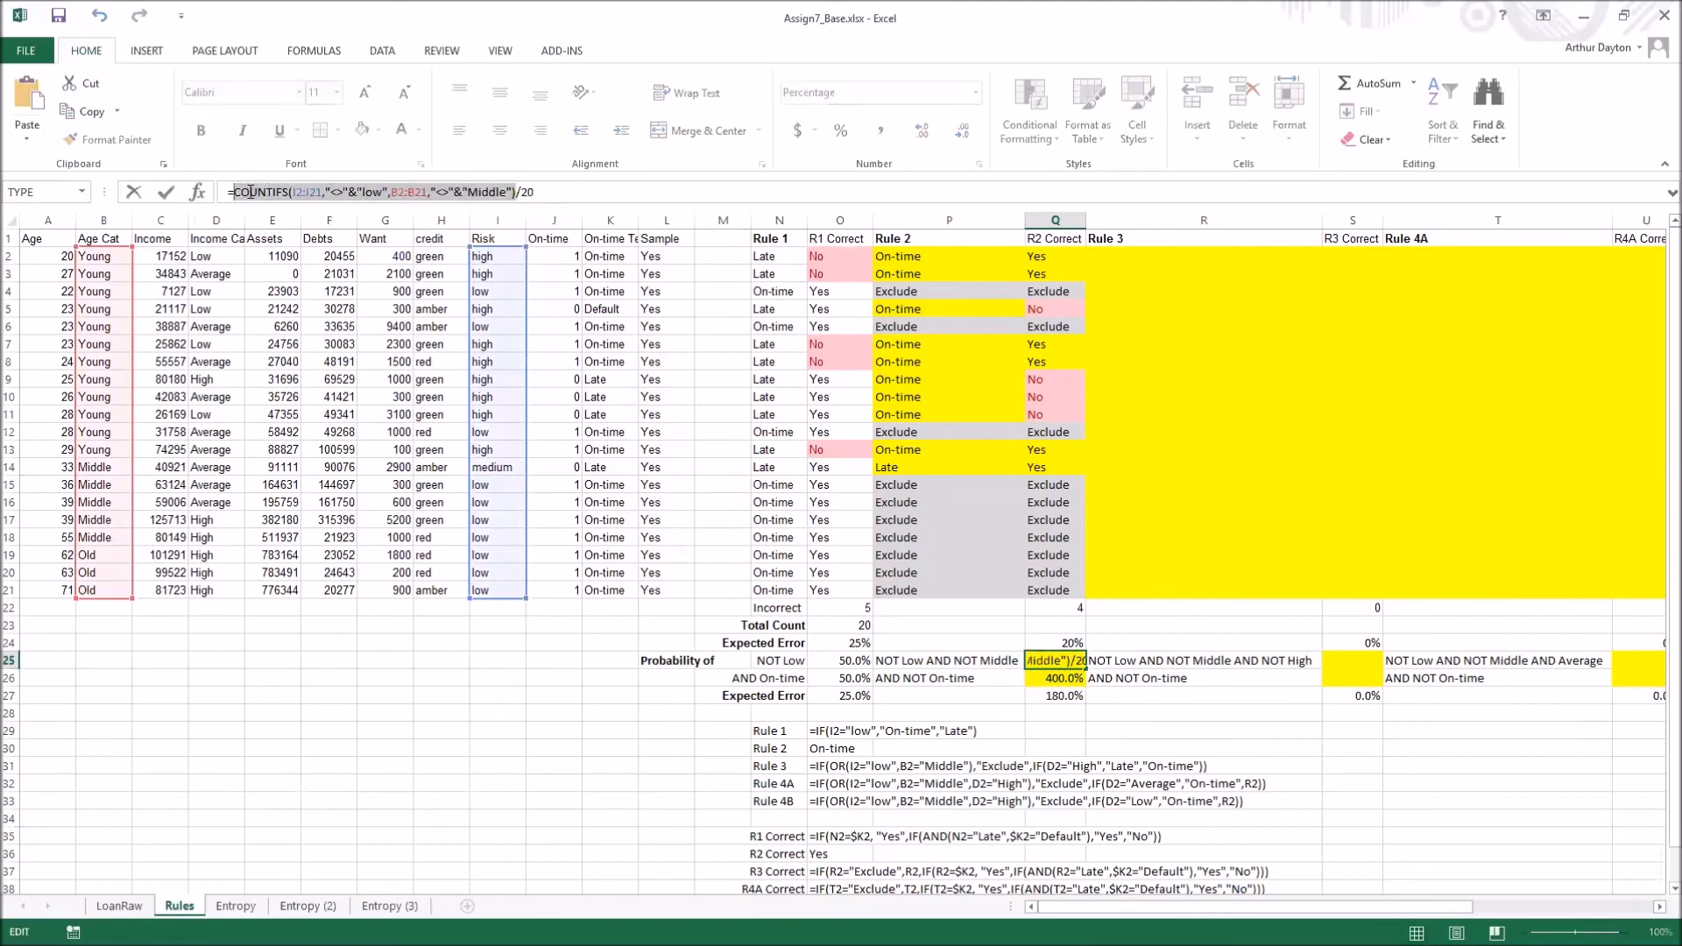
{"action": "left_click", "coordinate": [661, 197]}
{"action": "type", "text": "/"}
{"action": "key", "text": "ctrl+v"}
{"action": "key", "text": "Return"}
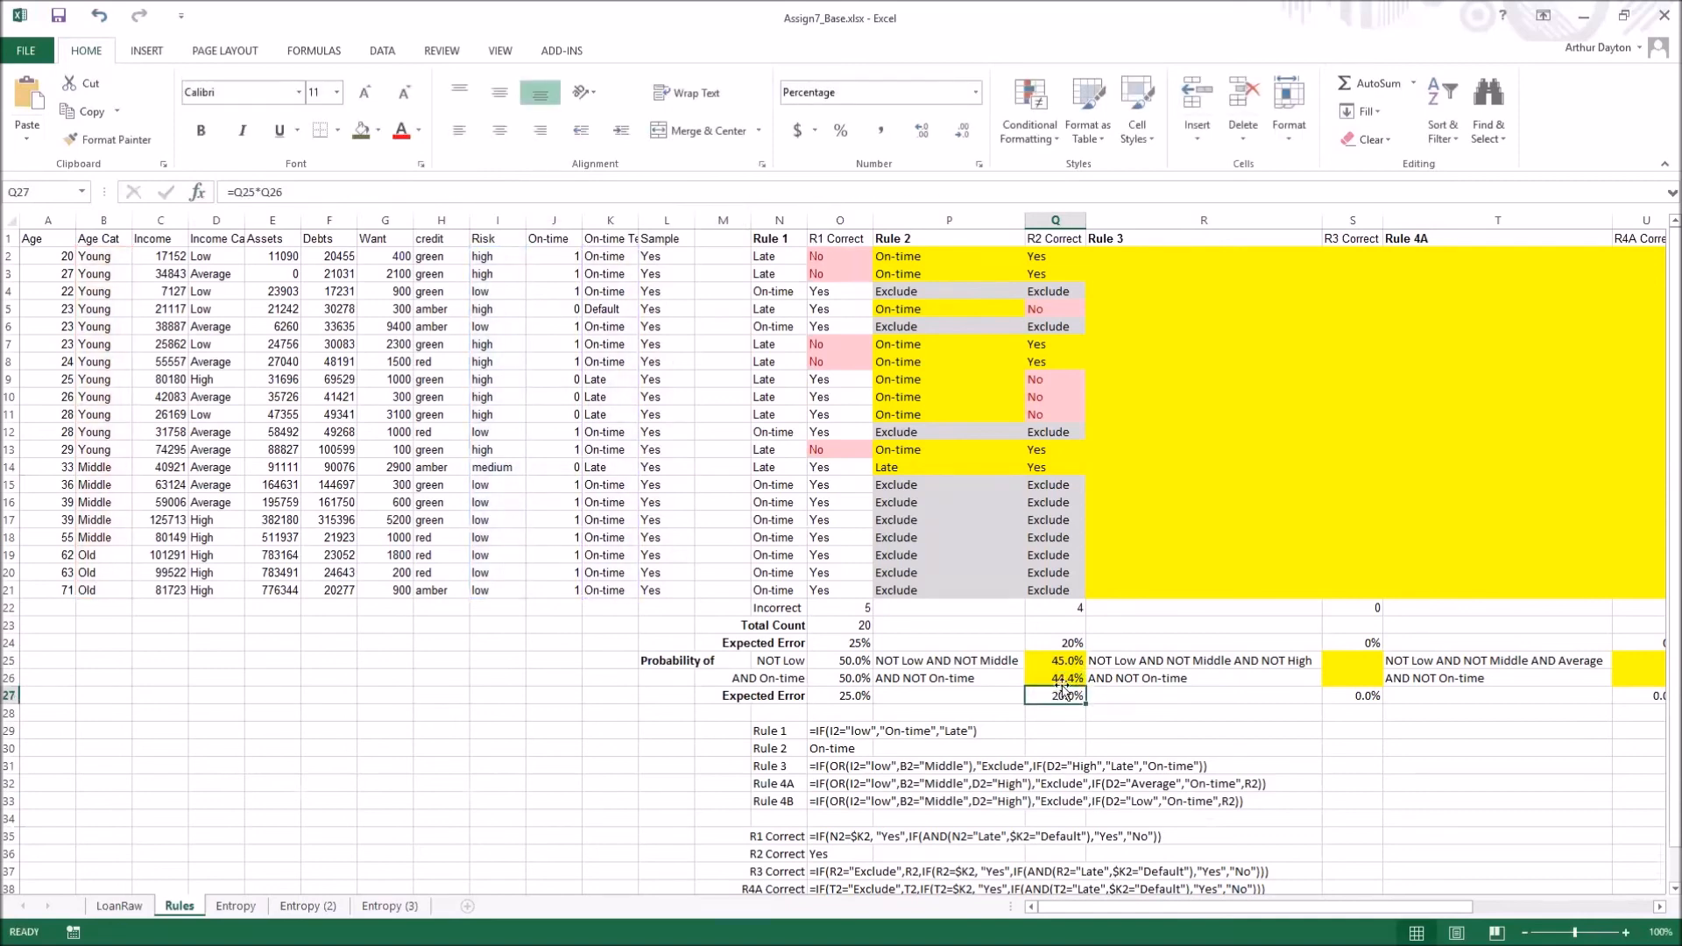
Review Rule 2's probabilities in Q25:Q26 and compare the expected error in Q27 with the one in Q24
{"action": "left_click_drag", "start_coordinate": [1063, 659], "coordinate": [1065, 680]}
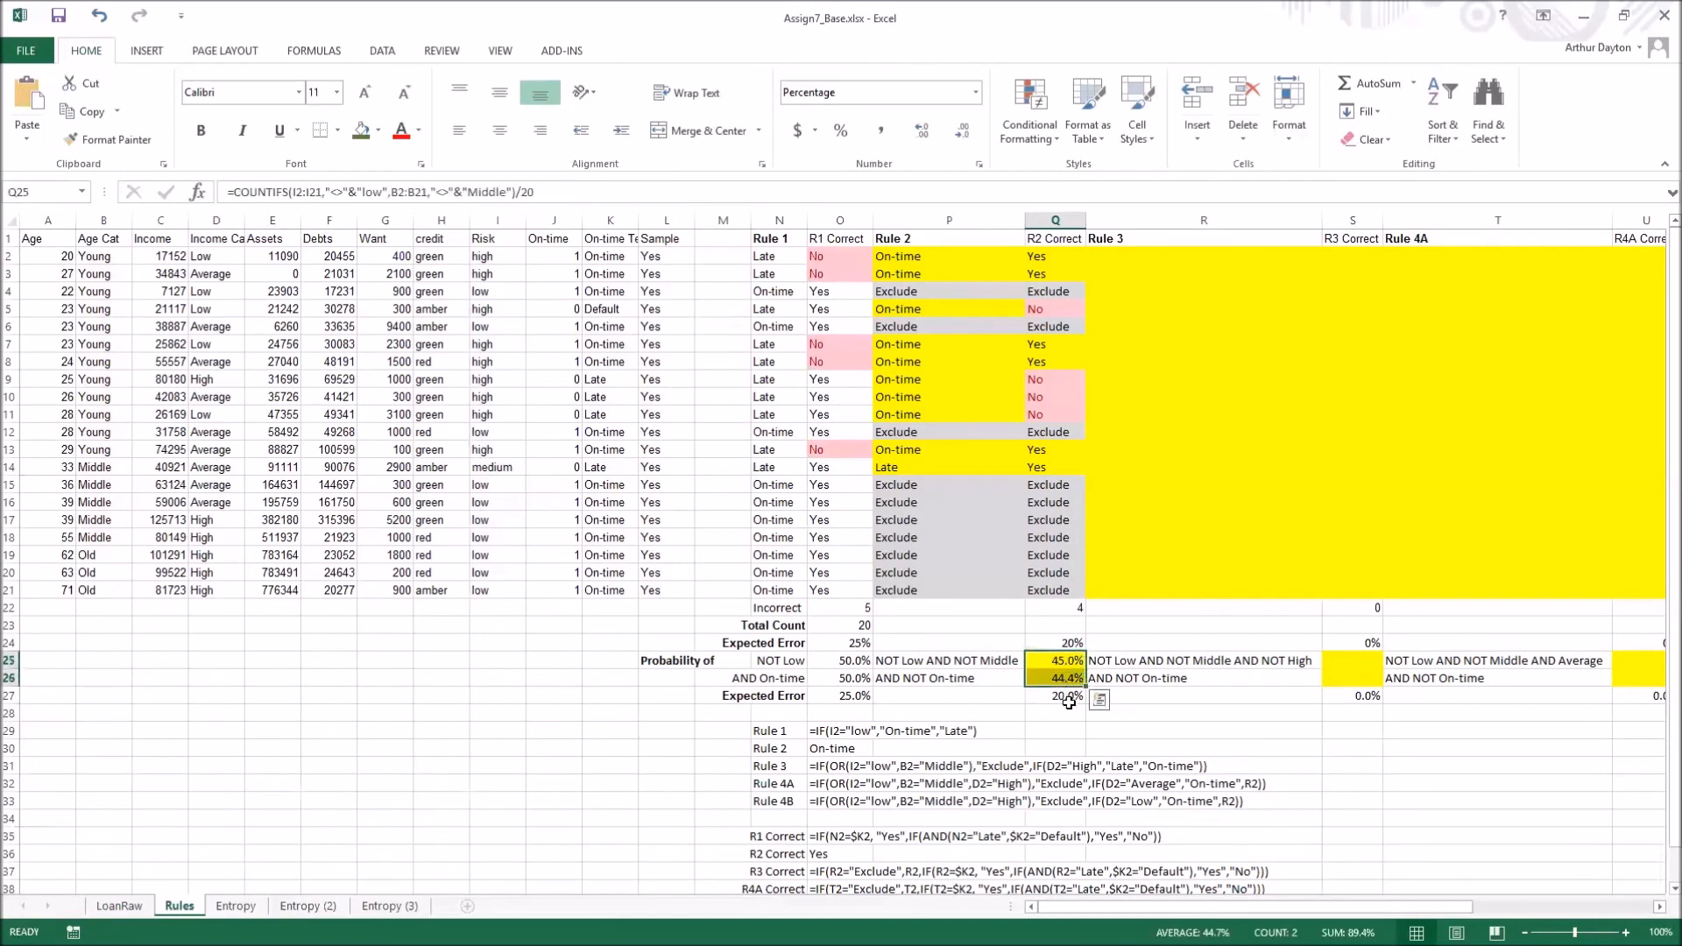
{"action": "left_click", "coordinate": [1065, 695]}
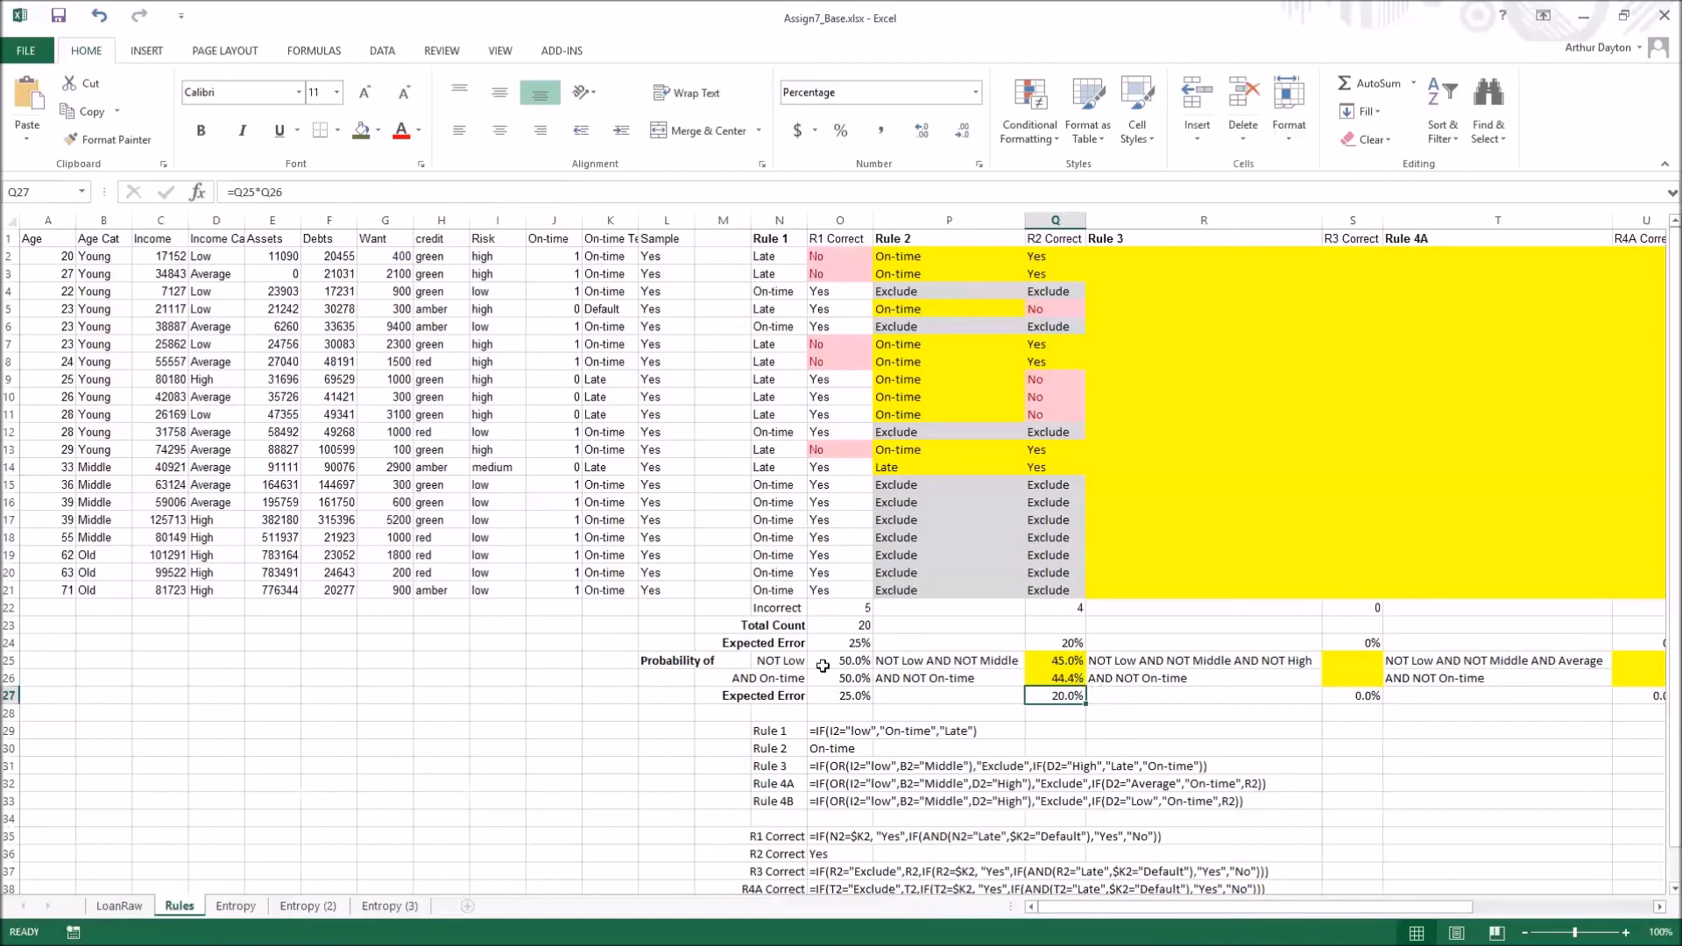
{"action": "left_click", "coordinate": [1065, 643]}
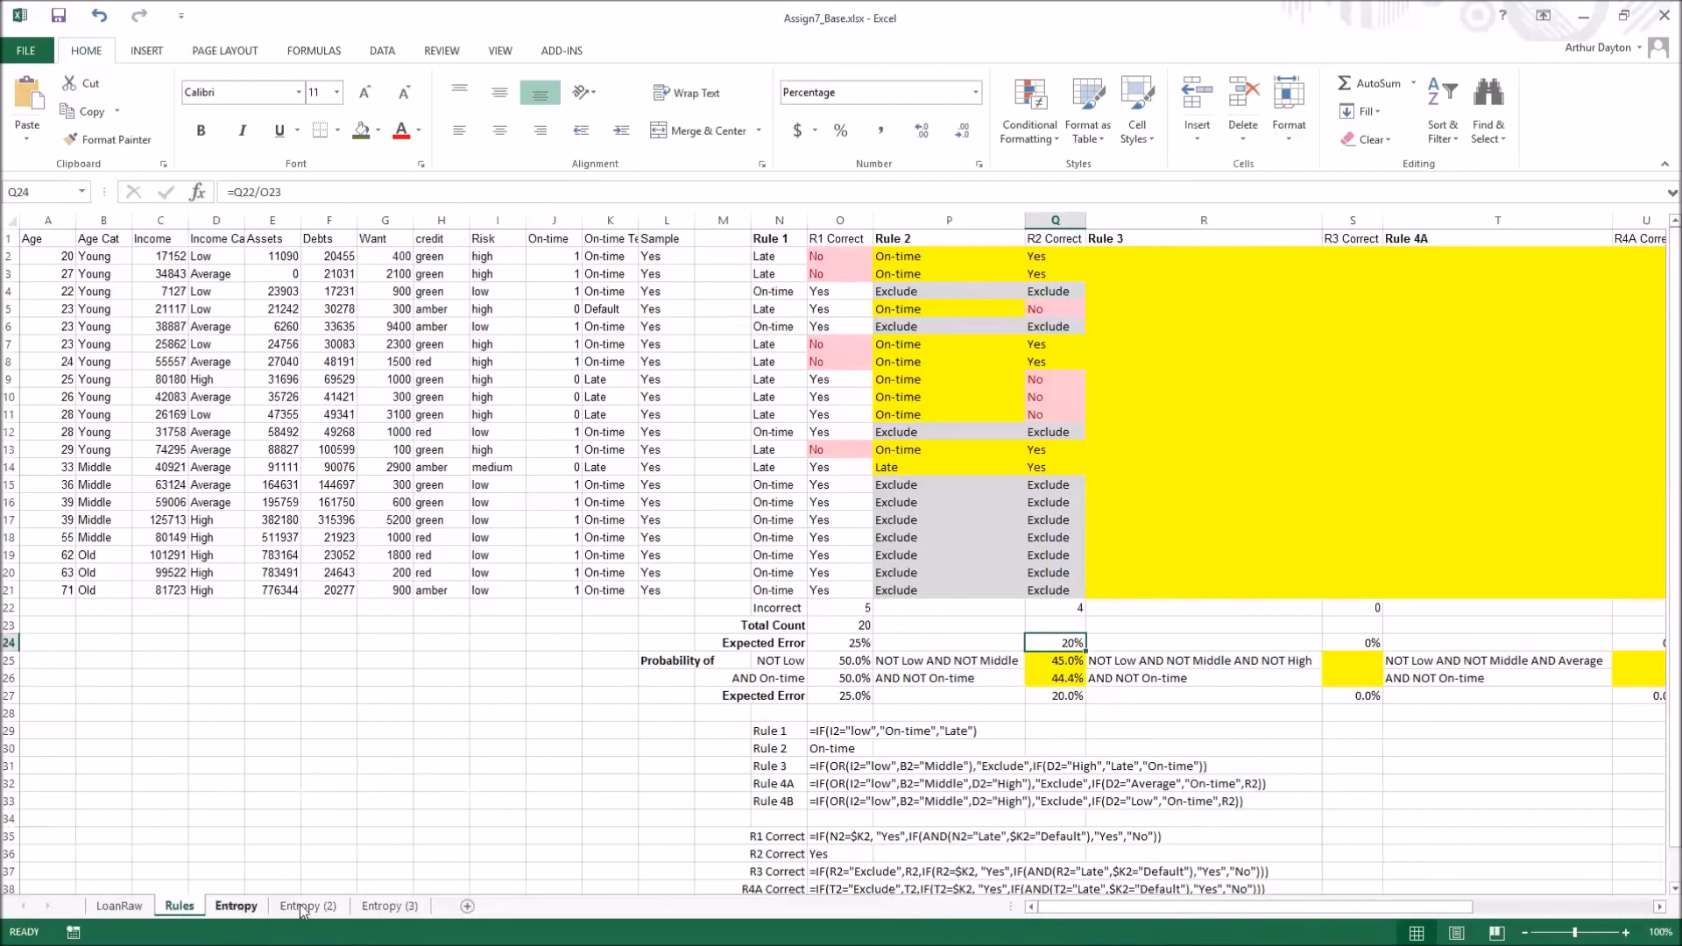
Copy the Income and Not Low Risk calculations in C21:N31 from the Entropy (2) sheet to C7 on the Entropy (3) sheet
{"action": "left_click", "coordinate": [382, 906]}
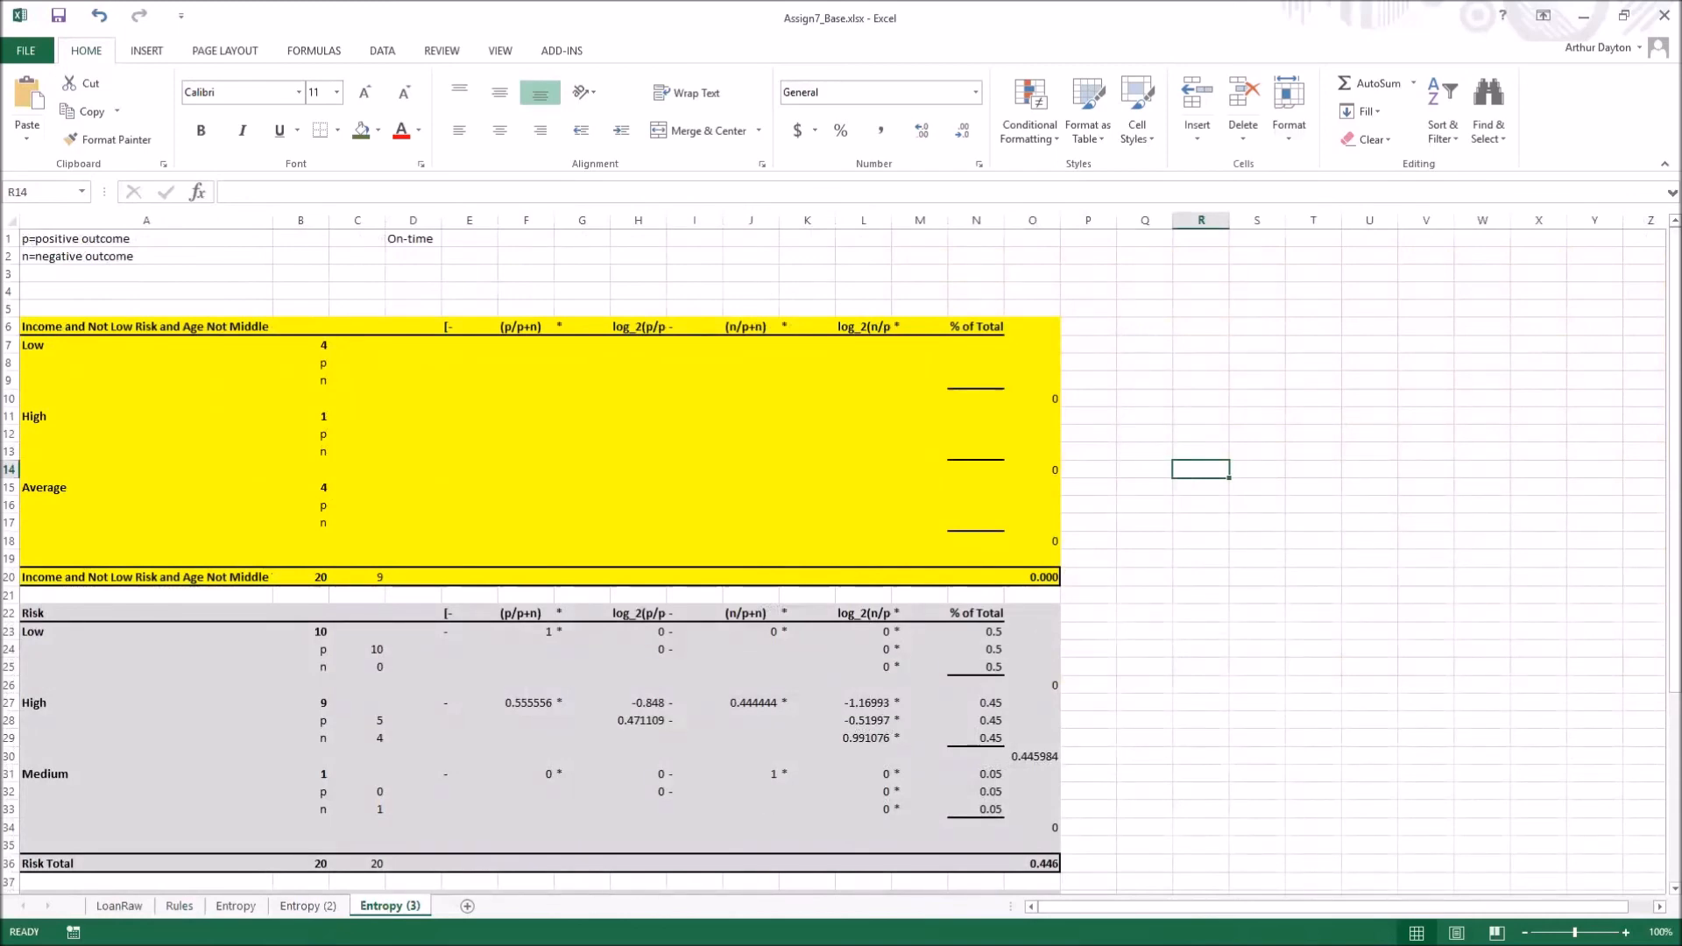
{"action": "left_click", "coordinate": [307, 906]}
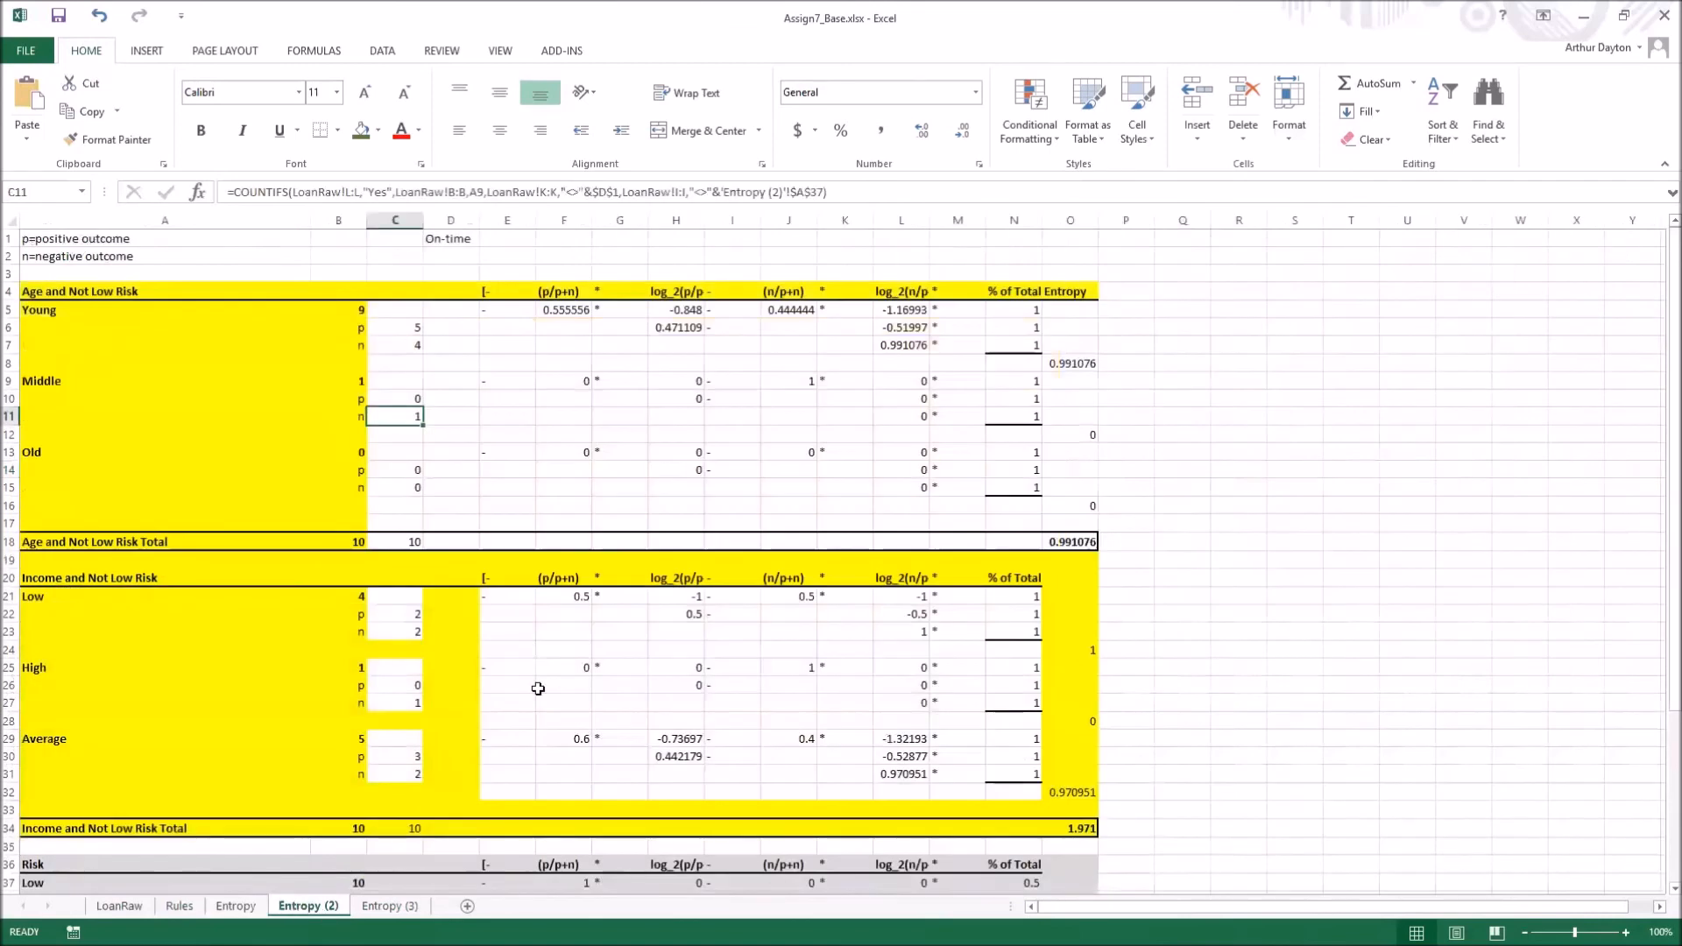
{"action": "scroll", "coordinate": [538, 689], "scroll_direction": "down", "scroll_amount": 1}
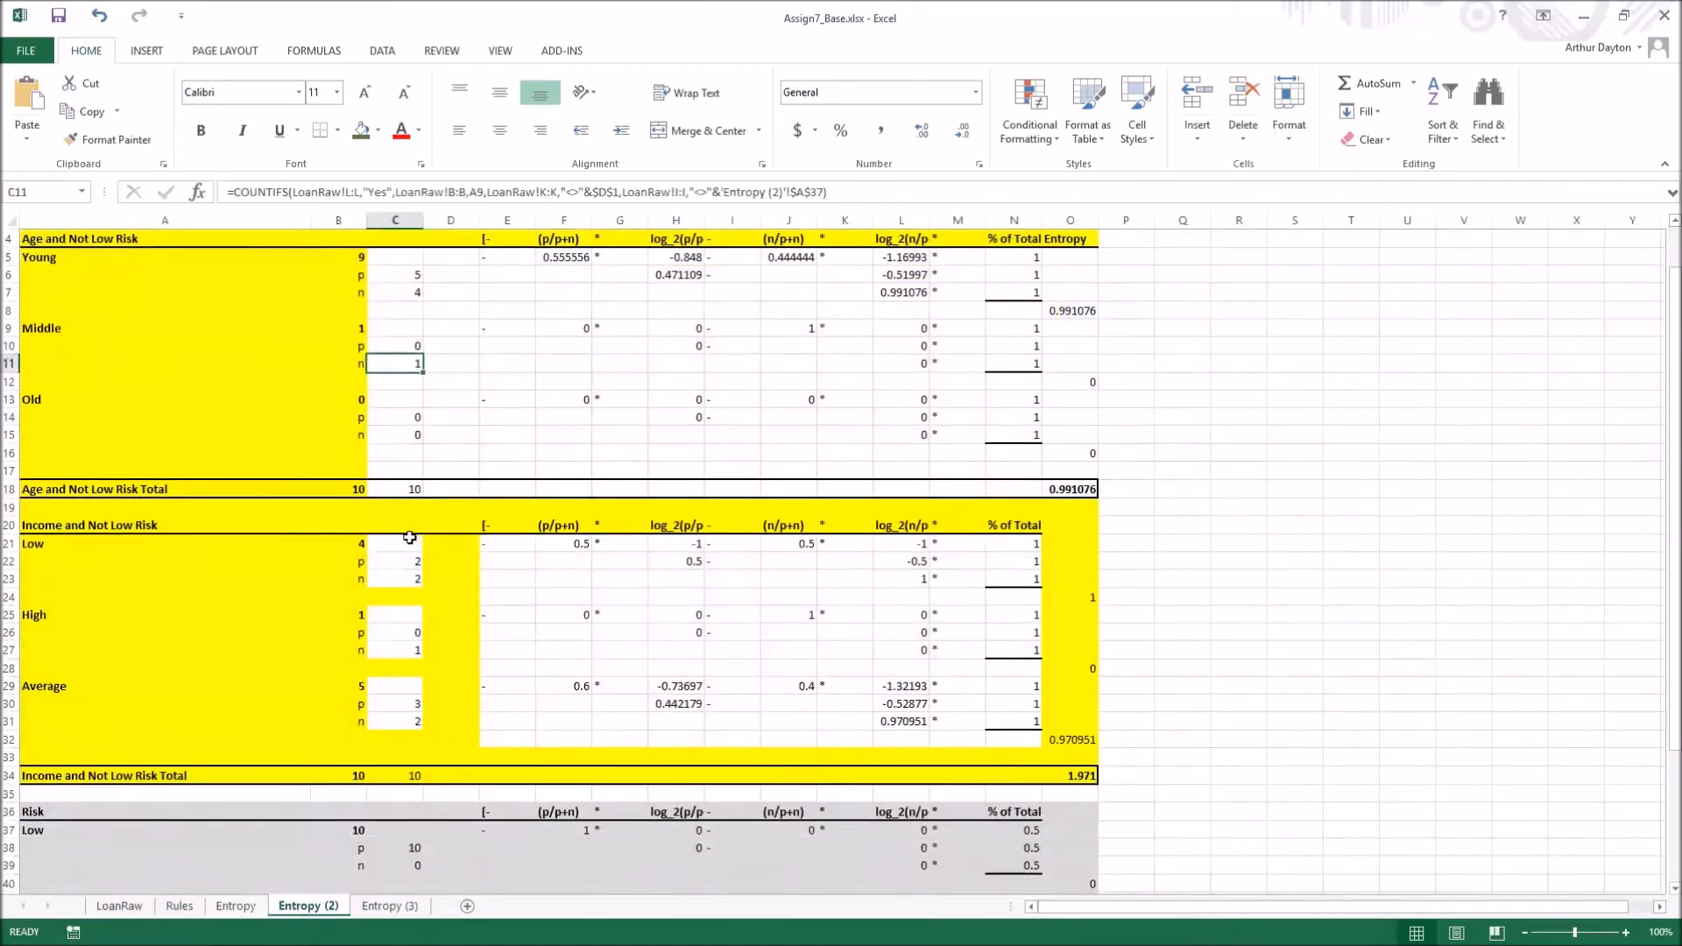
{"action": "left_click", "coordinate": [409, 540]}
{"action": "left_click_drag", "start_coordinate": [409, 540], "coordinate": [1024, 713]}
{"action": "key", "text": "ctrl+c"}
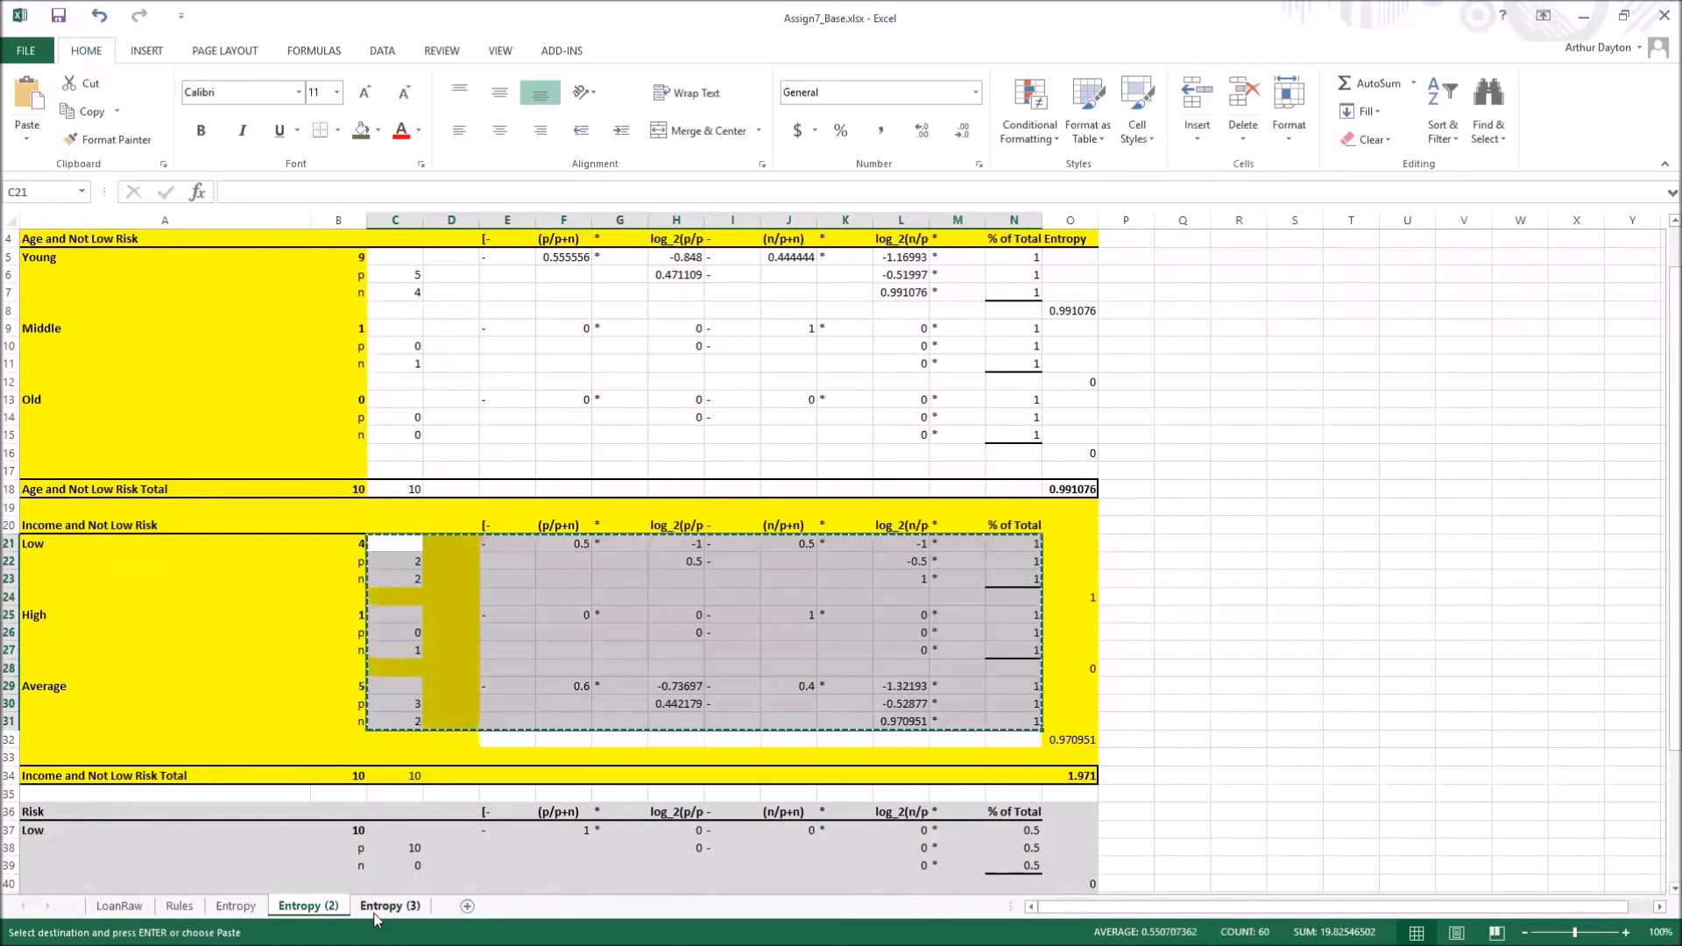
{"action": "key", "text": "ctrl+Page_Down"}
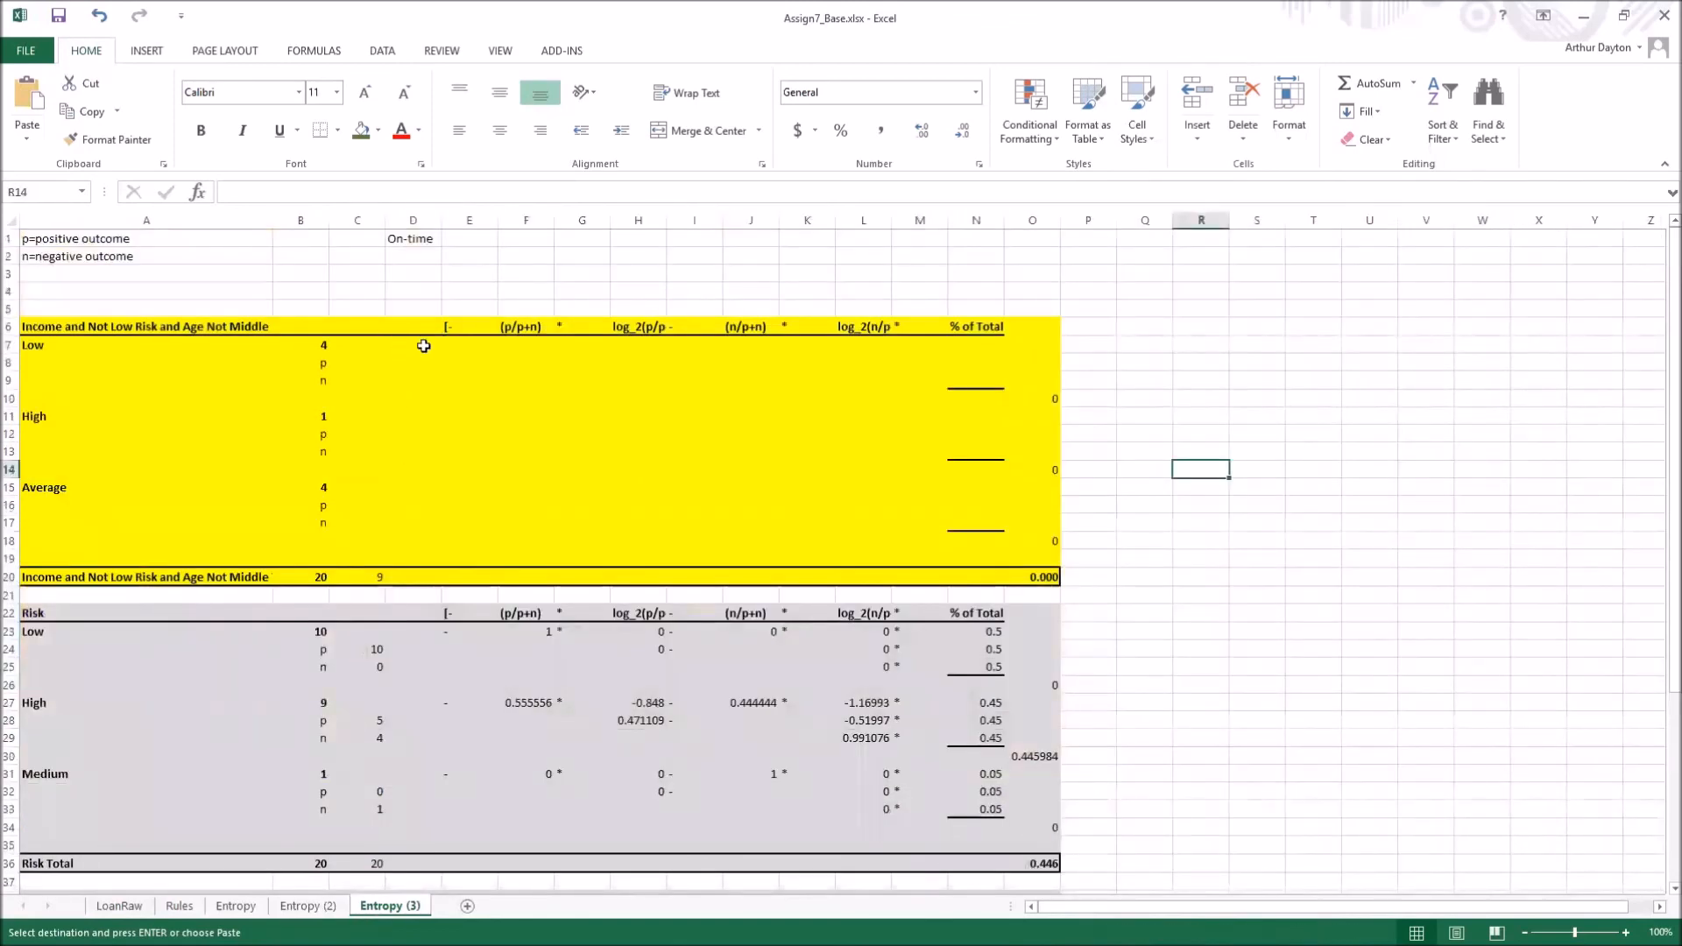
{"action": "left_click", "coordinate": [349, 346]}
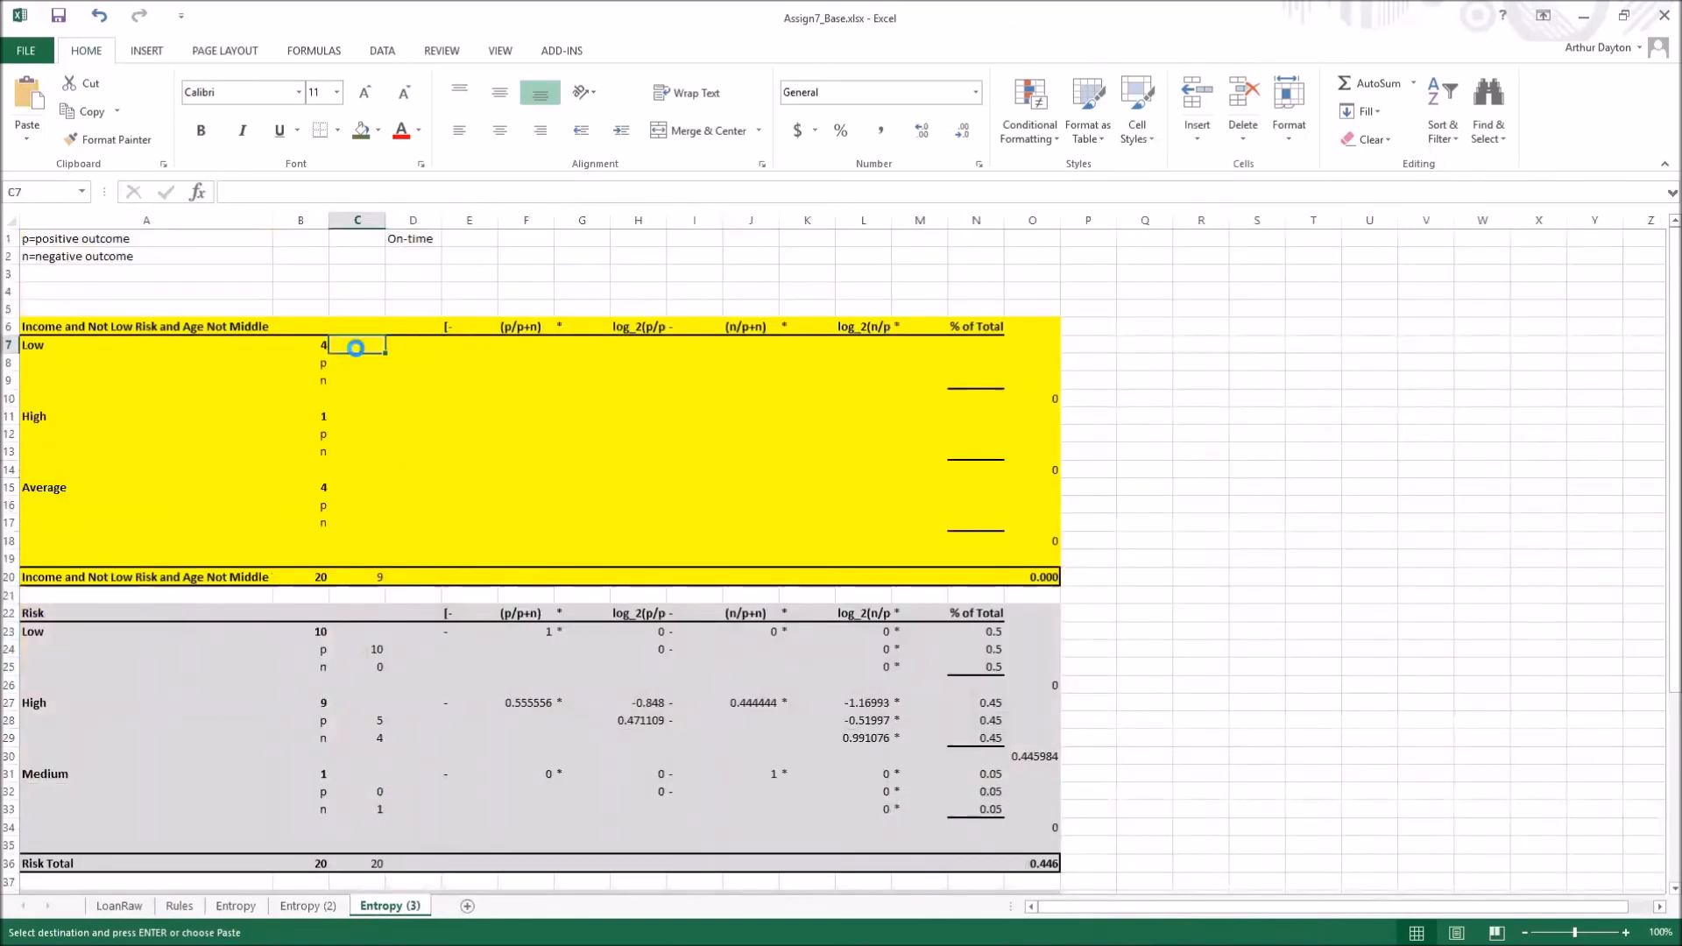
{"action": "key", "text": "ctrl+v"}
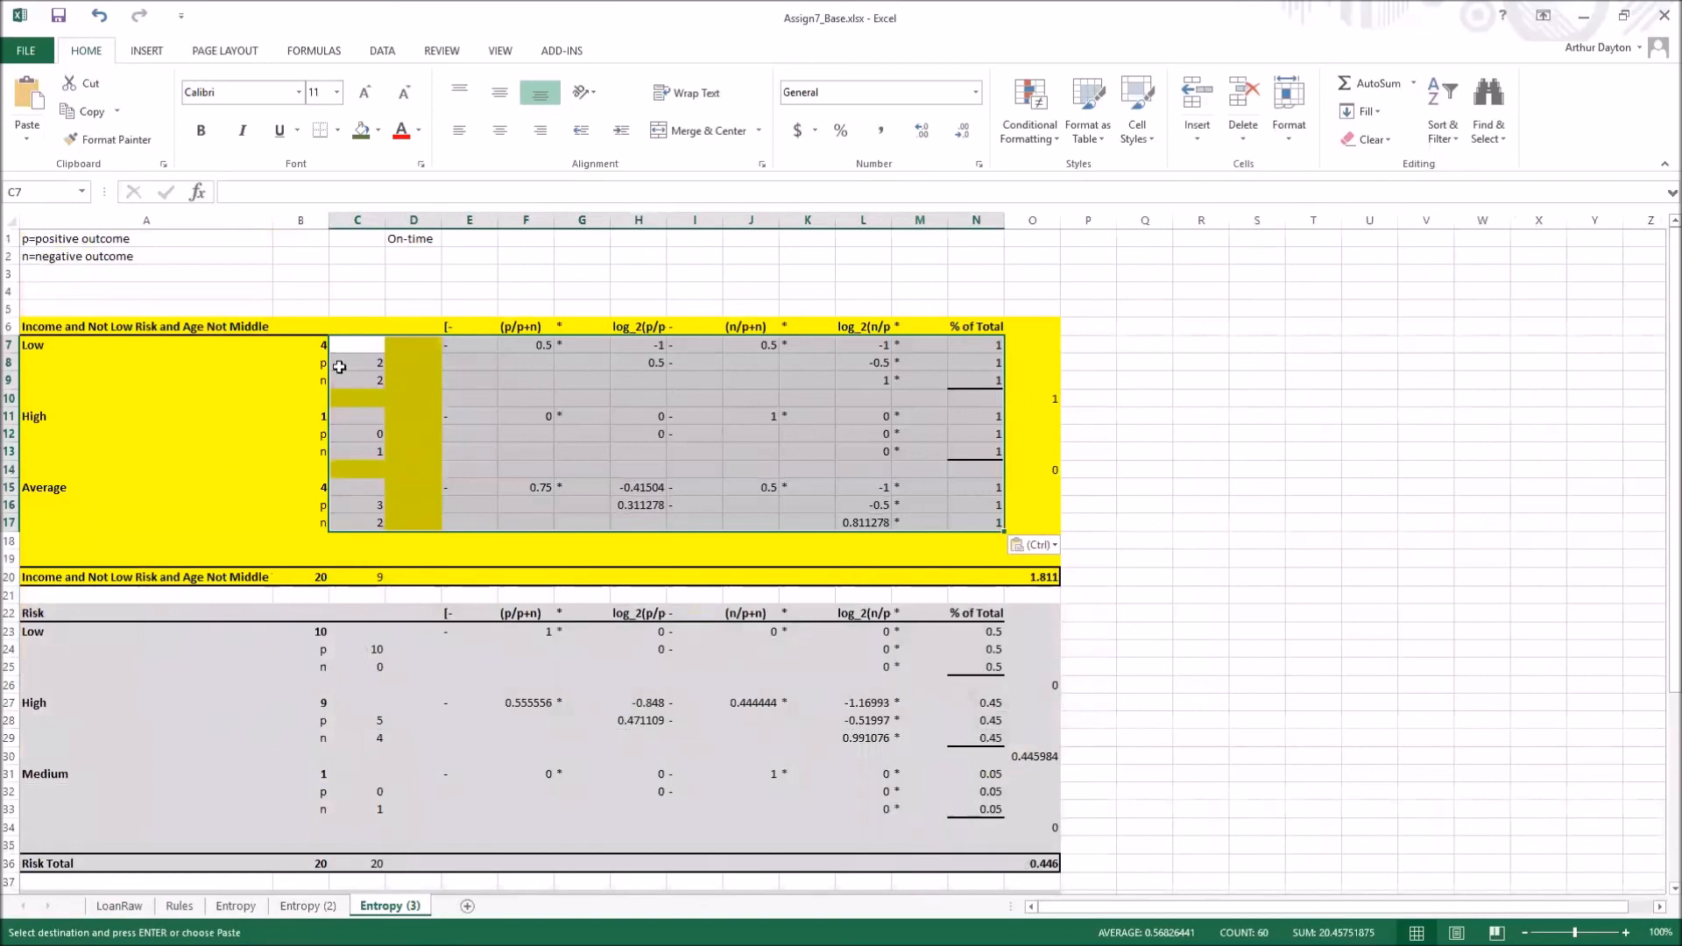
Copy the age criterion LoanRaw!B:B,"<>"&A43 from the end of the COUNTIFS formula in B7
{"action": "left_click", "coordinate": [314, 345]}
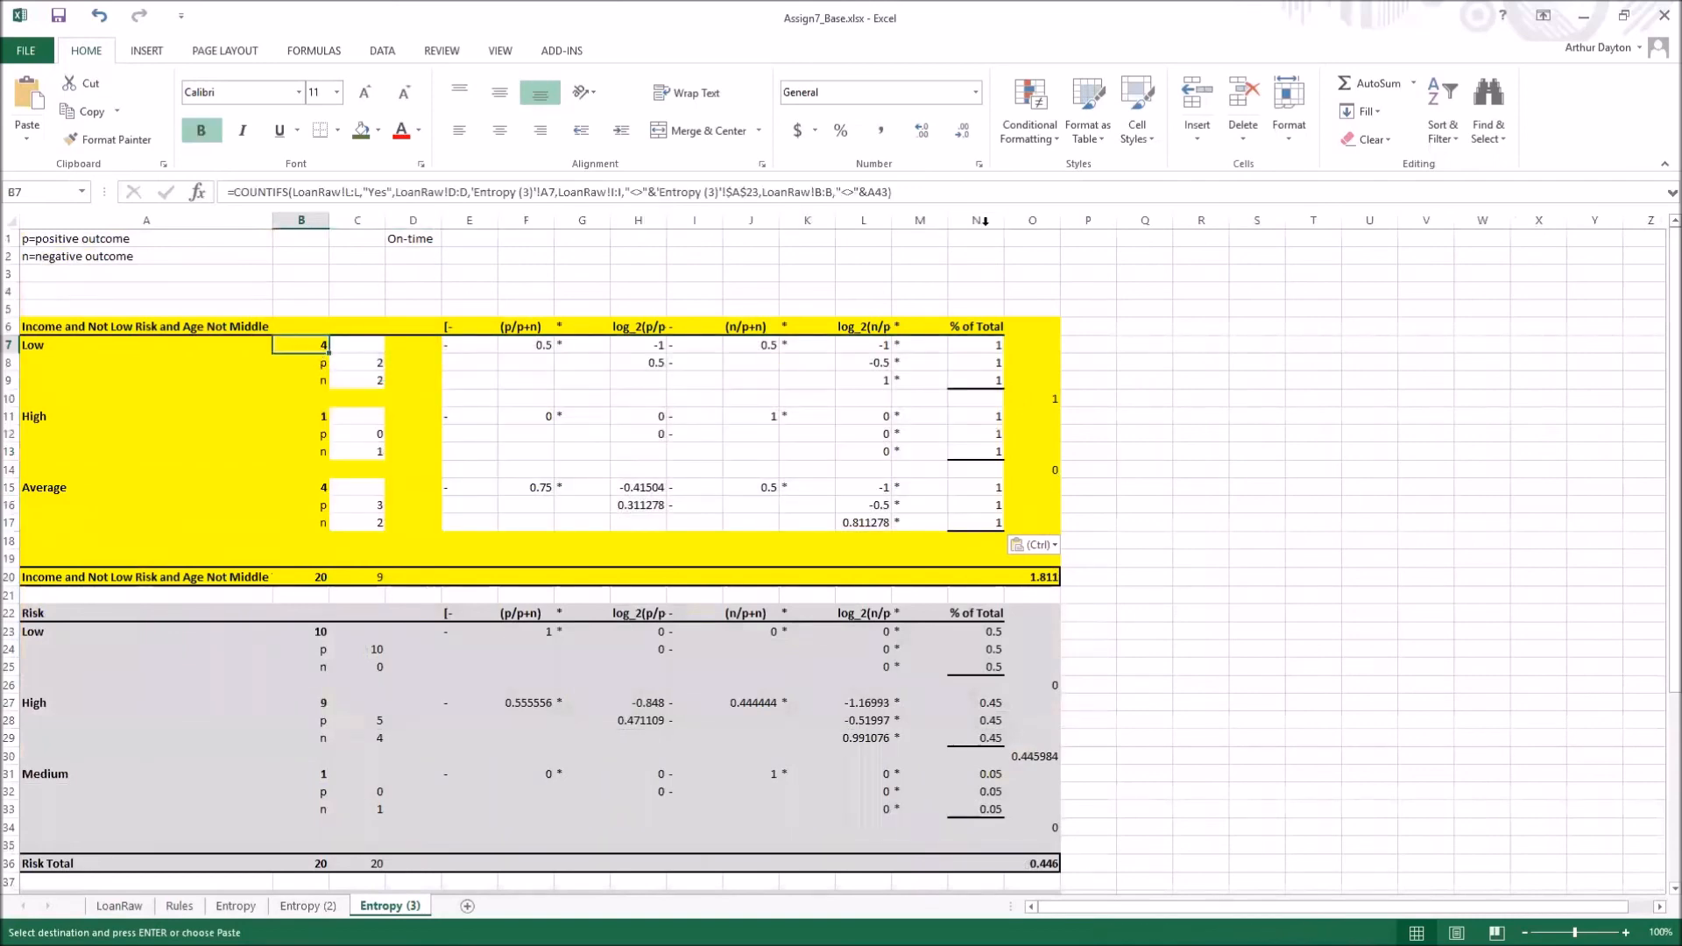
{"action": "left_click", "coordinate": [847, 191]}
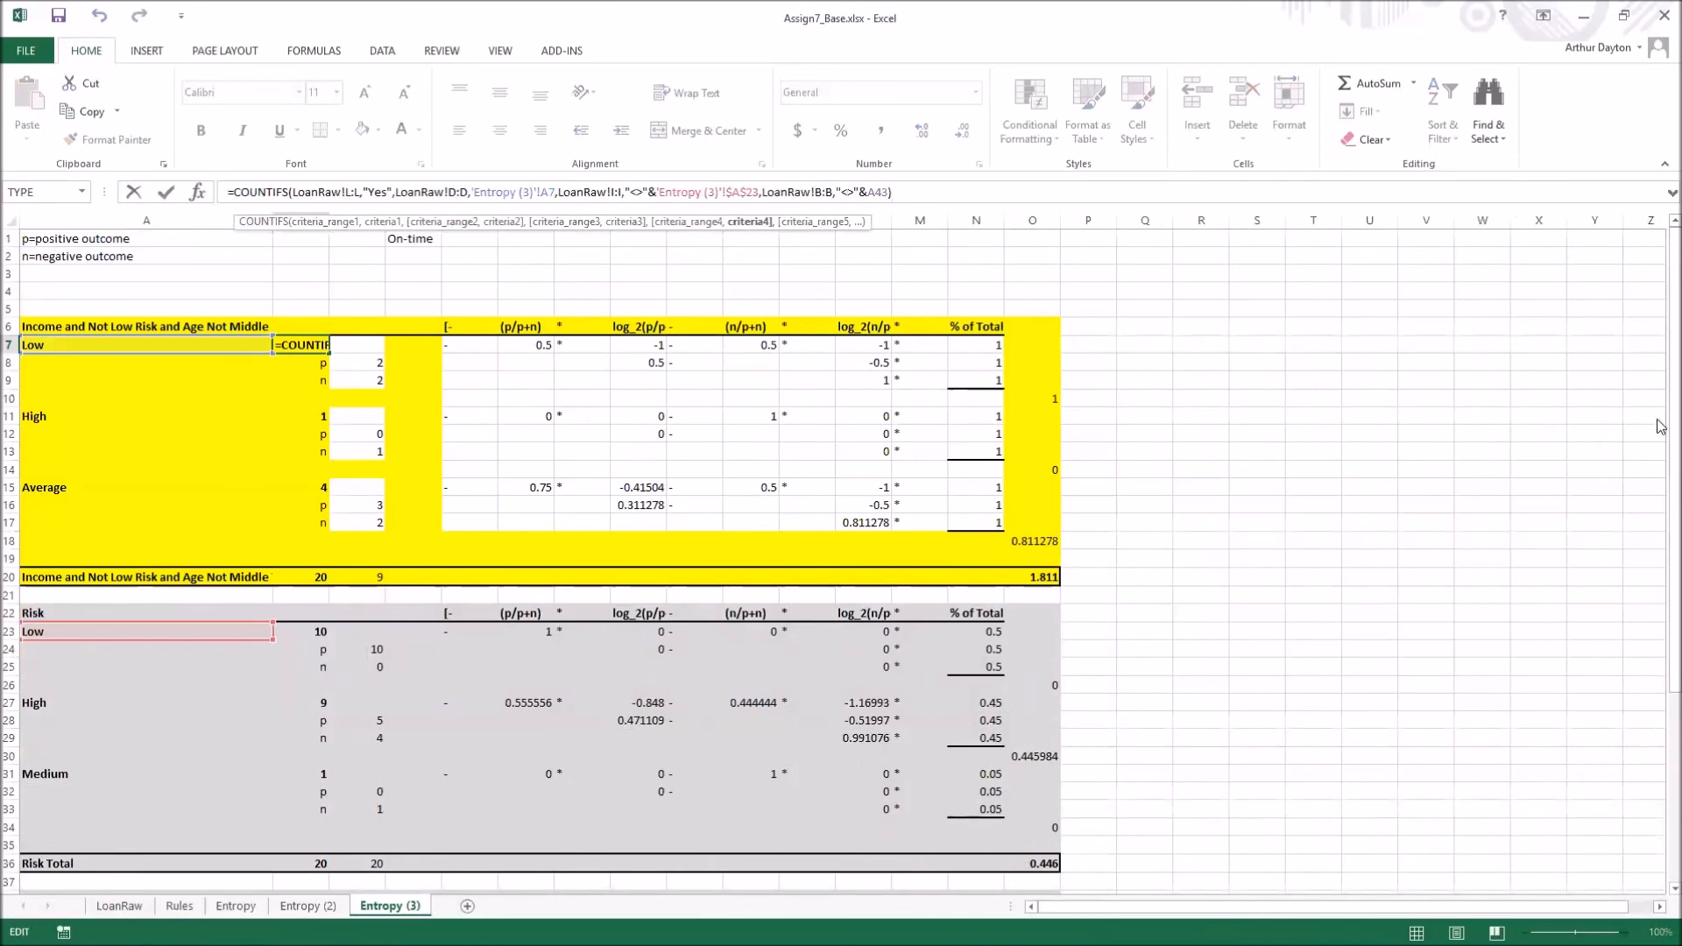
{"action": "mouse_move", "coordinate": [1659, 429]}
{"action": "left_mouse_down"}
{"action": "mouse_move", "coordinate": [1659, 565]}
{"action": "mouse_move", "coordinate": [1660, 433]}
{"action": "left_mouse_up"}
{"action": "left_click_drag", "start_coordinate": [887, 192], "coordinate": [763, 200]}
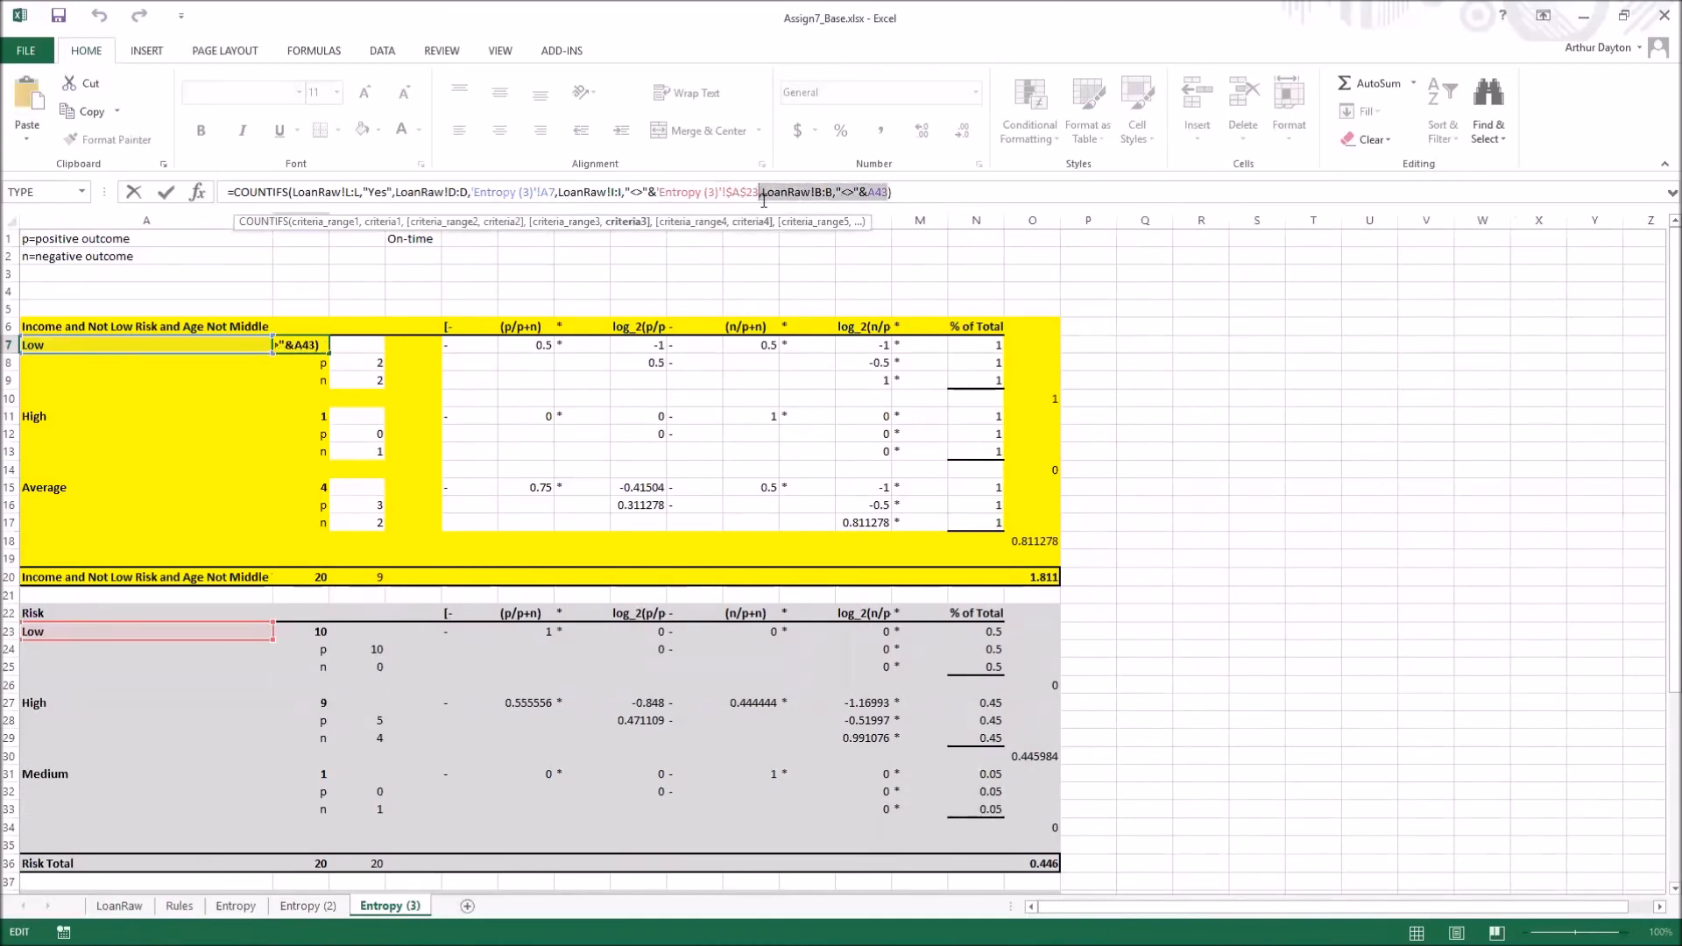
{"action": "key", "text": "Delete"}
{"action": "key", "text": "Return"}
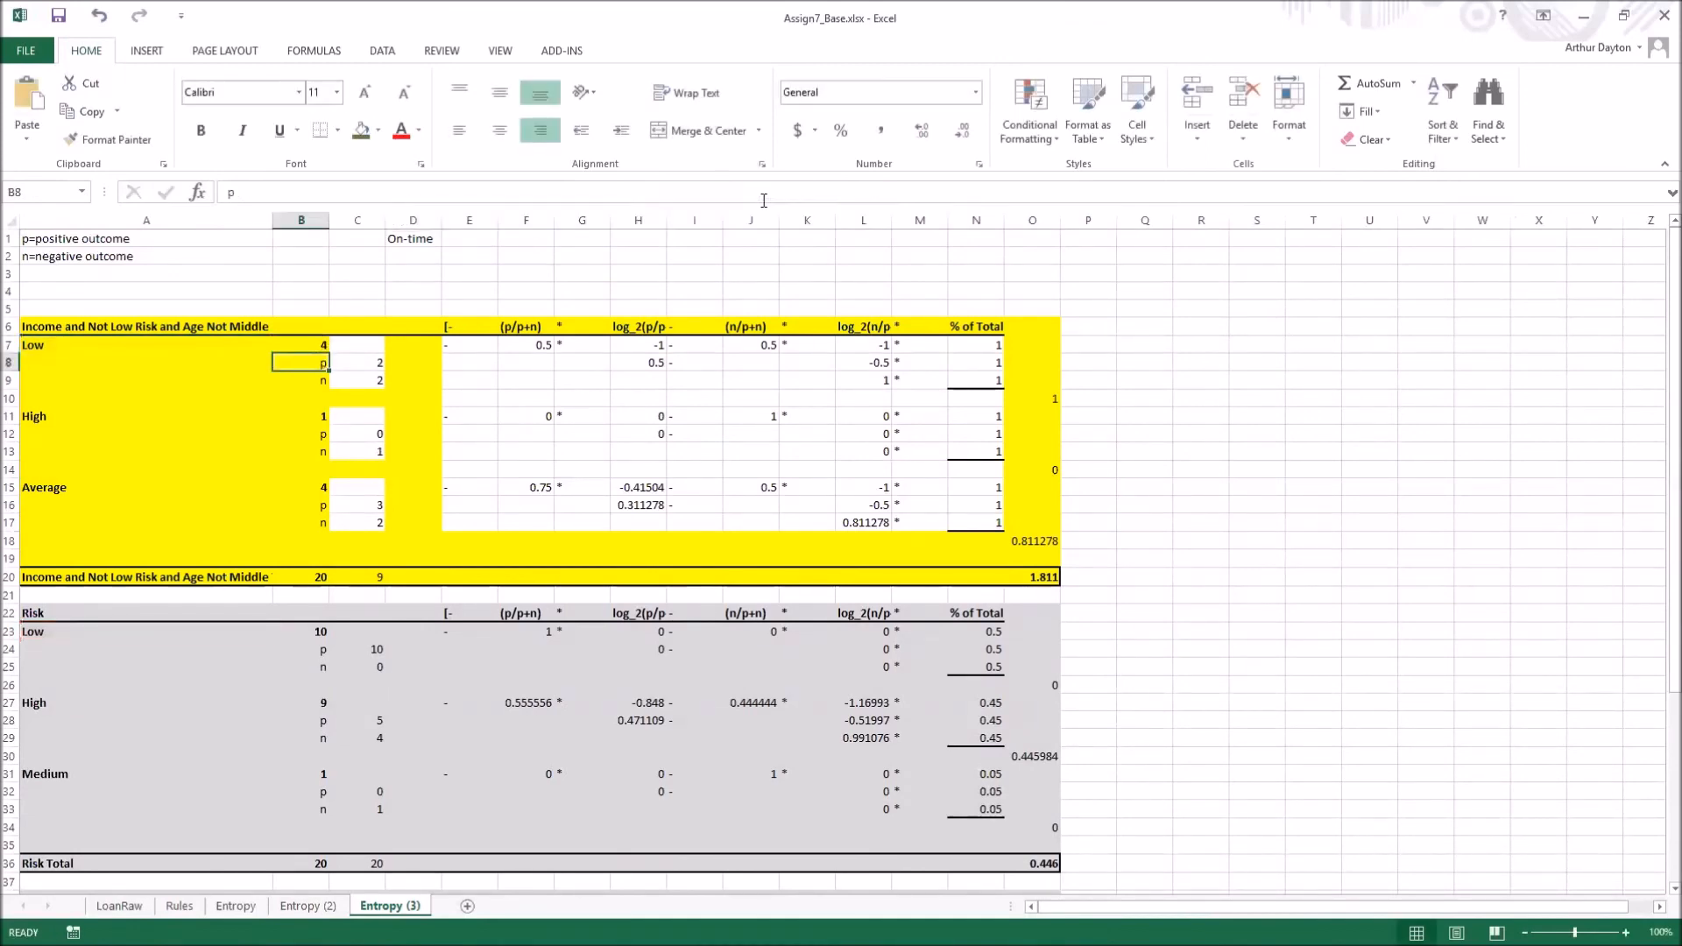
Add the criterion LoanRaw!B:B,"<>"&A43 to the Low income p and n COUNTIFS formulas in C8 and C9
{"action": "left_click", "coordinate": [375, 363]}
{"action": "left_click", "coordinate": [814, 190]}
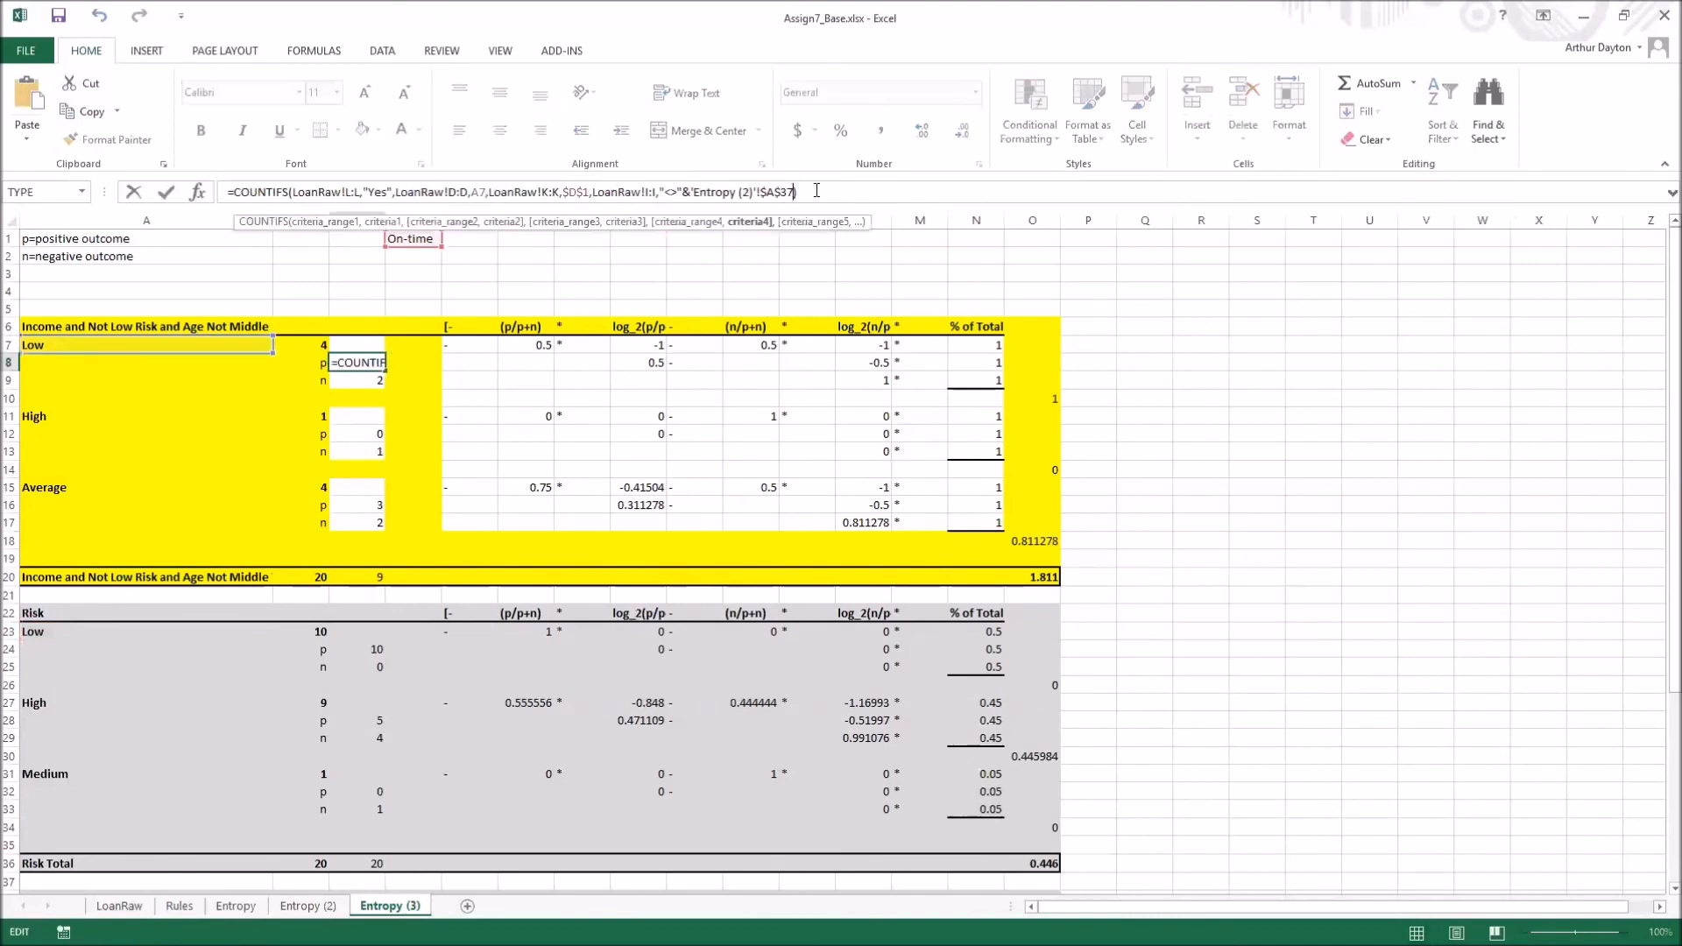
{"action": "type", "text": ",LoanRaw!B:B,\"<>\"&A43"}
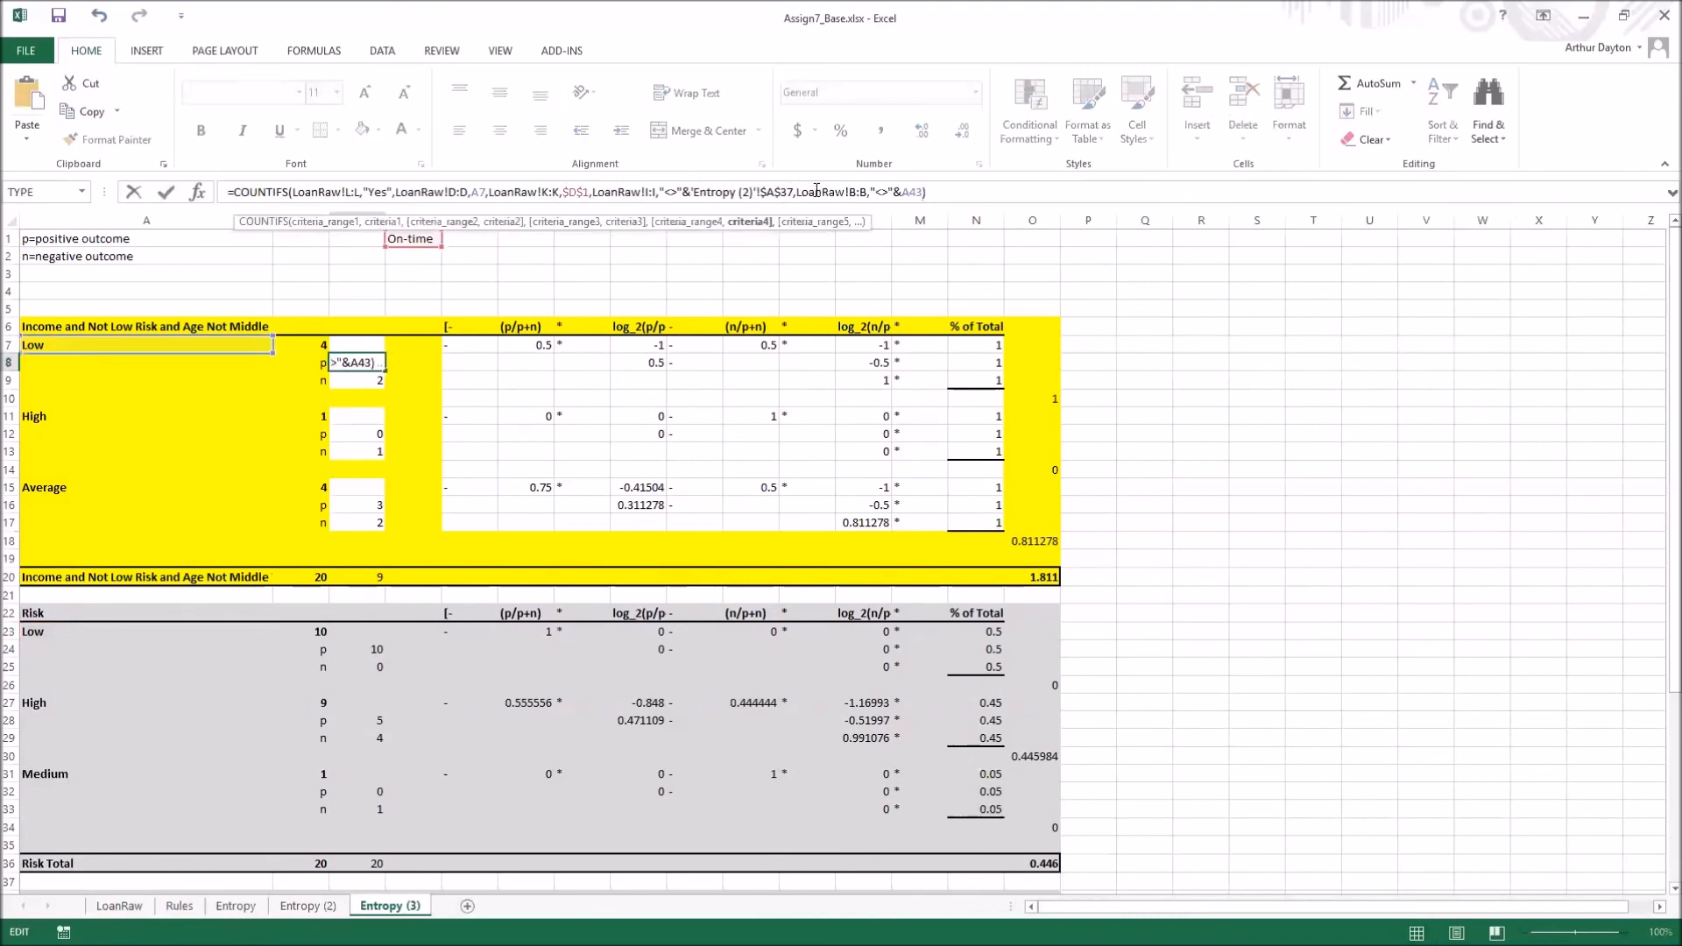
{"action": "key", "text": "Return"}
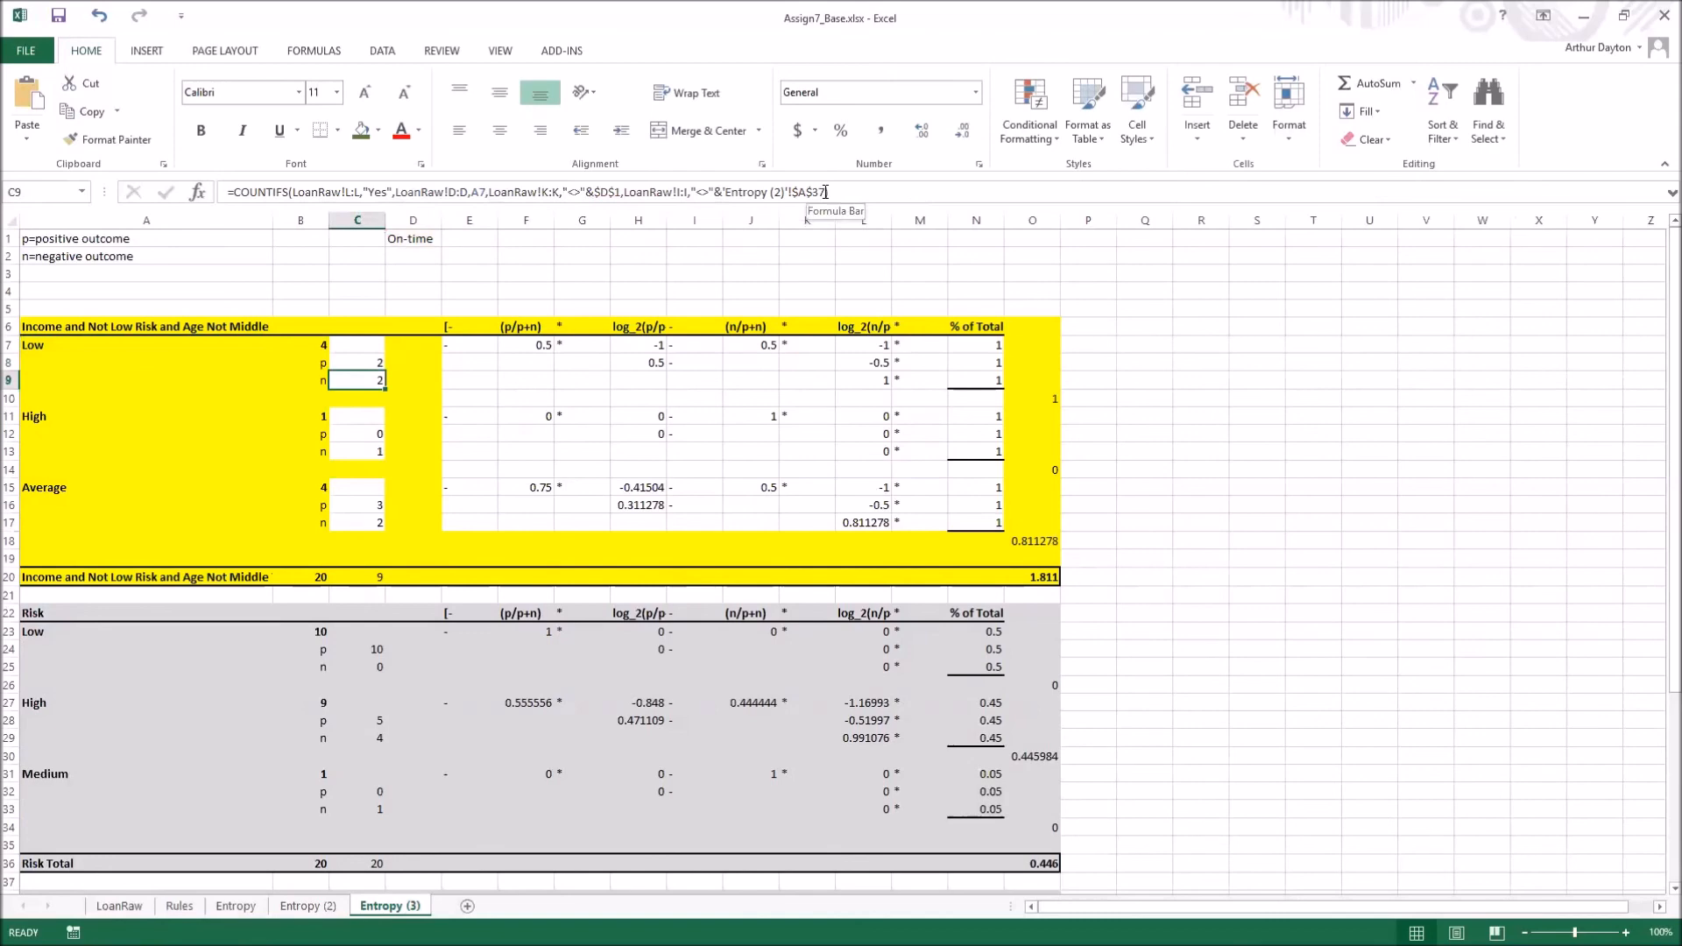
{"action": "left_click", "coordinate": [825, 191]}
{"action": "type", "text": ",LoanRaw!B:B,\"<>\"&A44"}
{"action": "key", "text": "Return"}
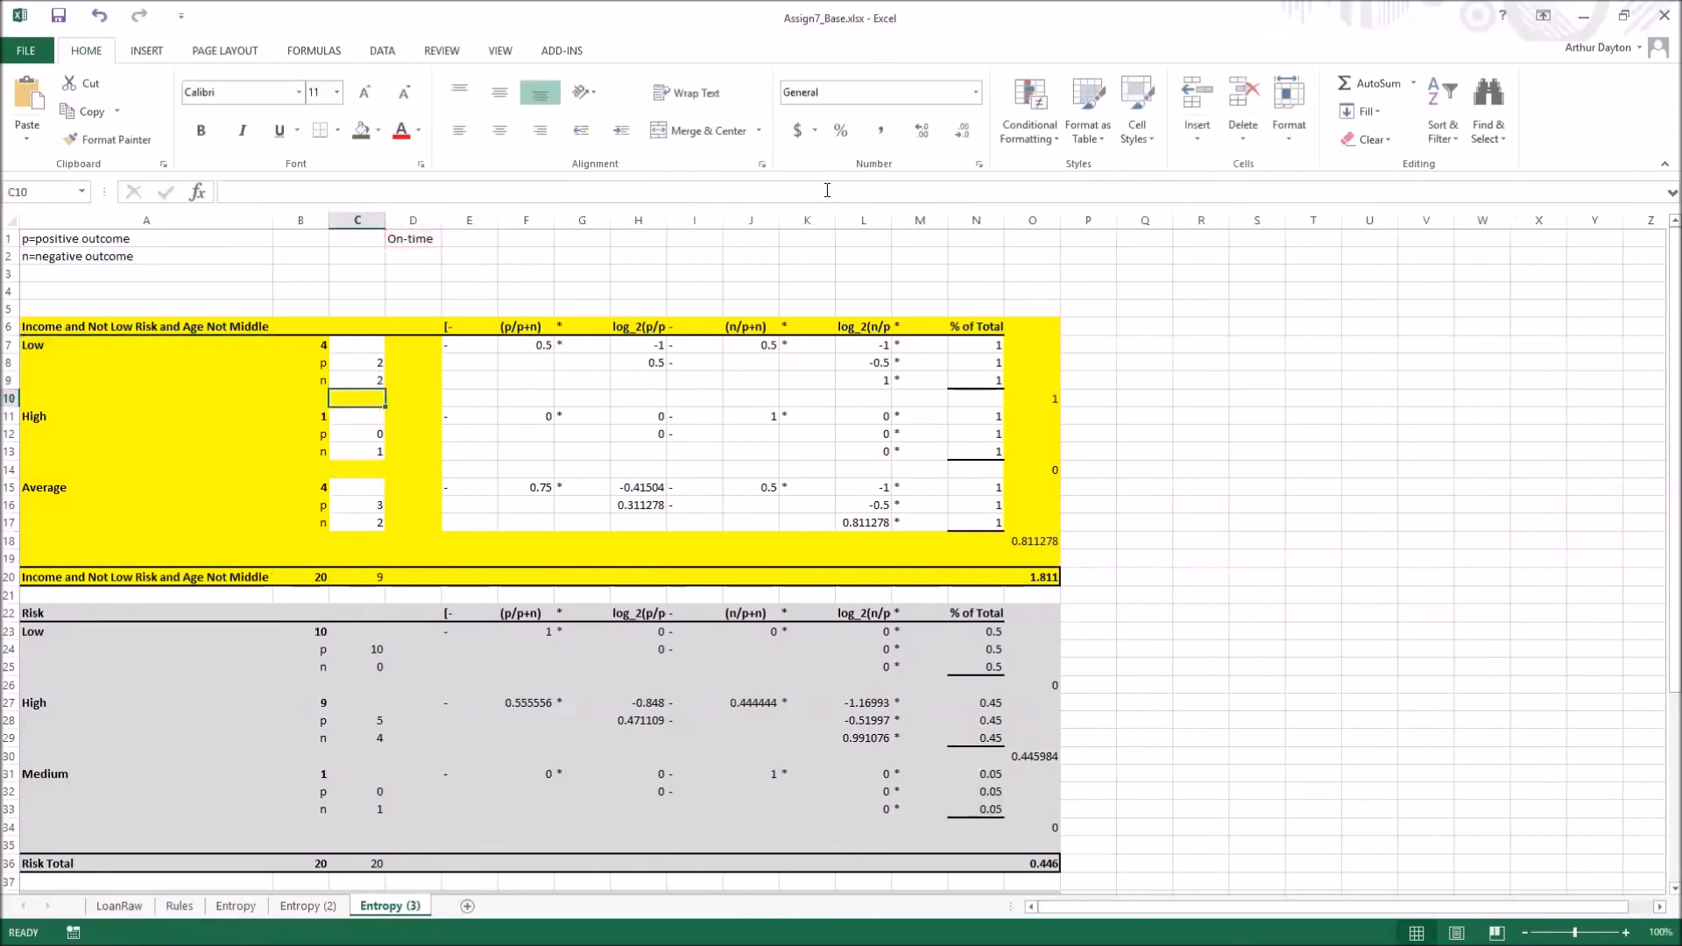
Add the criterion LoanRaw!B:B,"<>"&A43 to the High income p and n COUNTIFS formulas in C12 and C13
{"action": "left_click", "coordinate": [377, 431]}
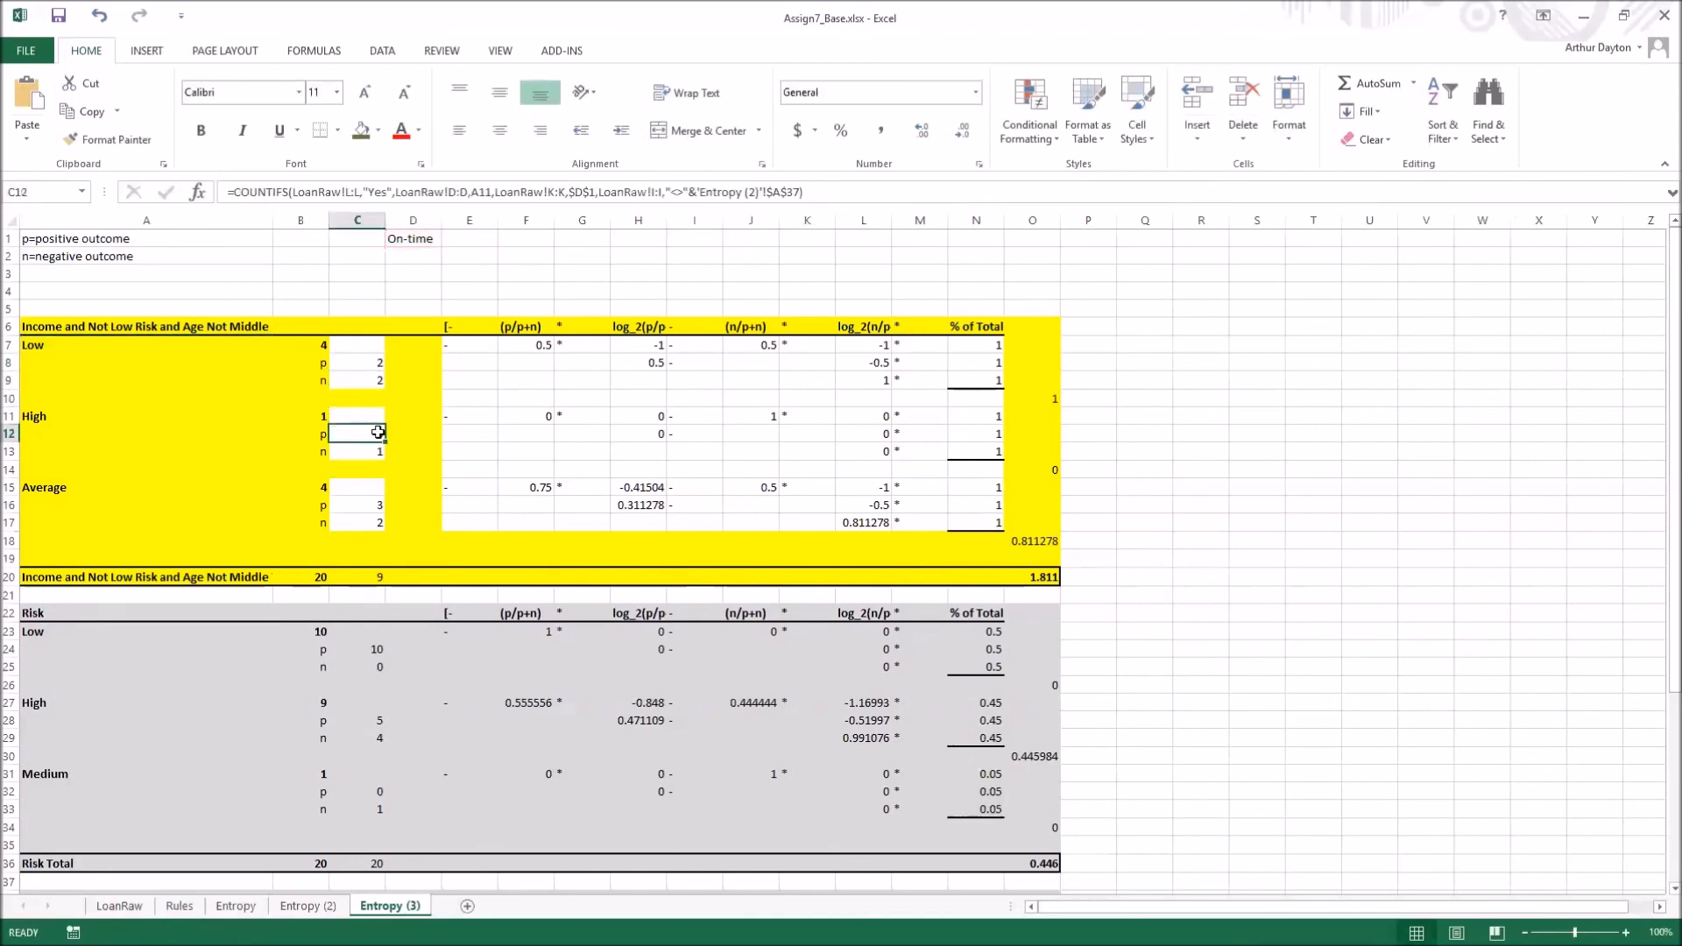
{"action": "left_click", "coordinate": [799, 192]}
{"action": "key", "text": "ctrl+v"}
{"action": "key", "text": "Return"}
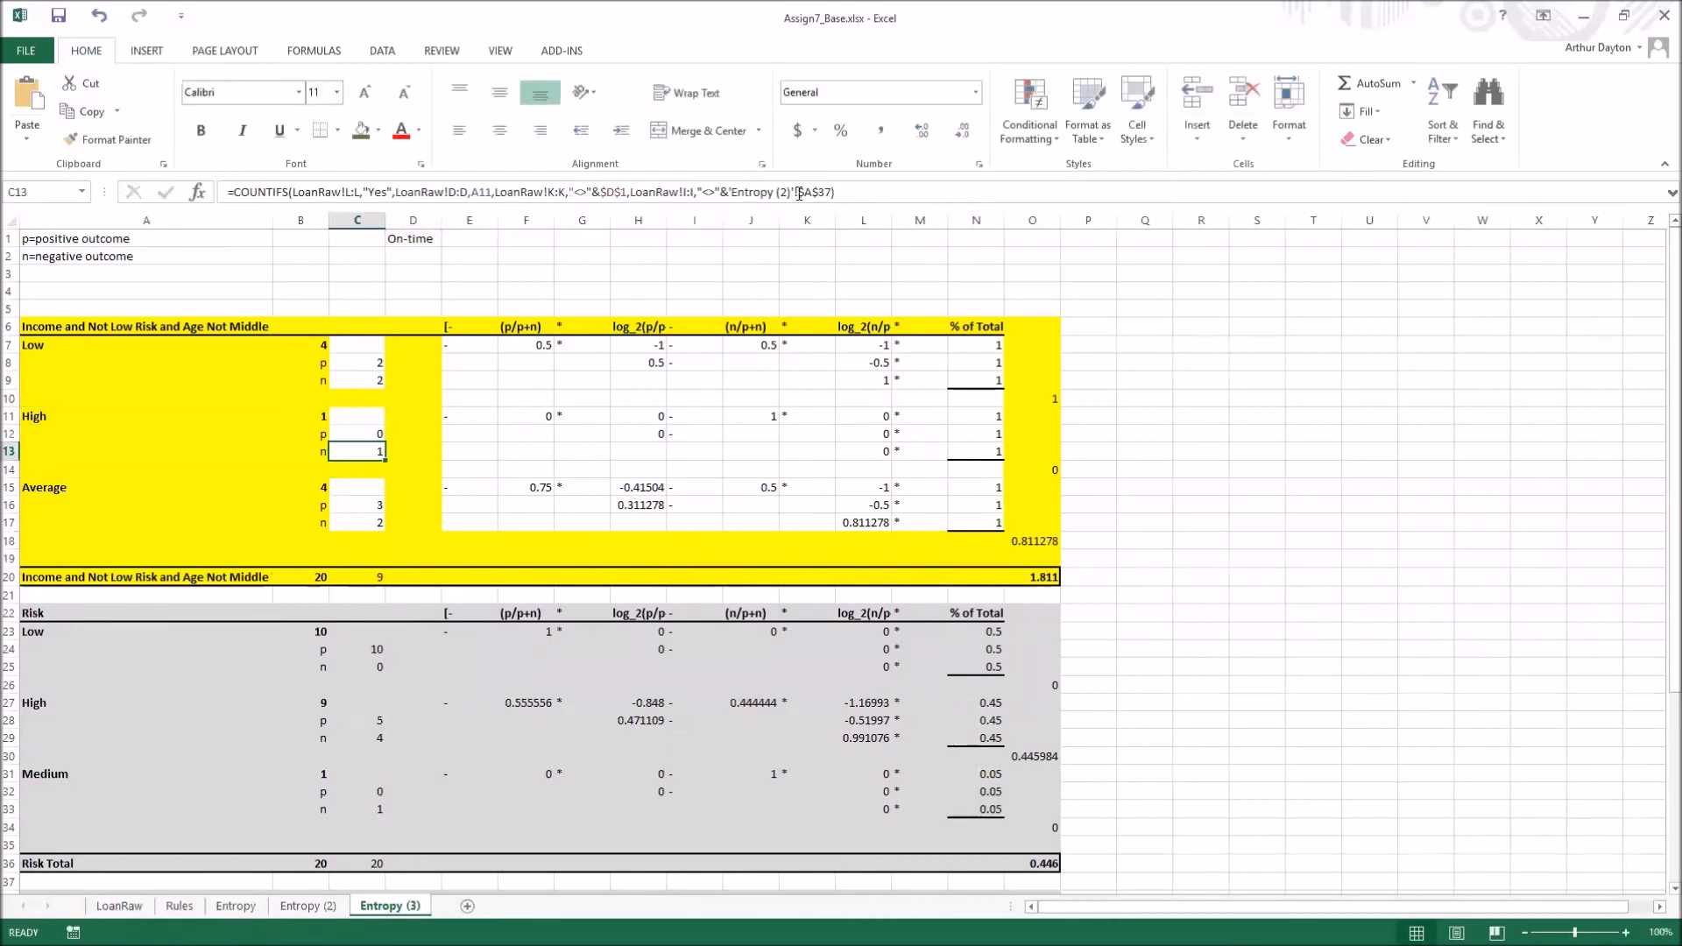
{"action": "left_click", "coordinate": [830, 193]}
{"action": "key", "text": "ctrl+v"}
{"action": "key", "text": "Return"}
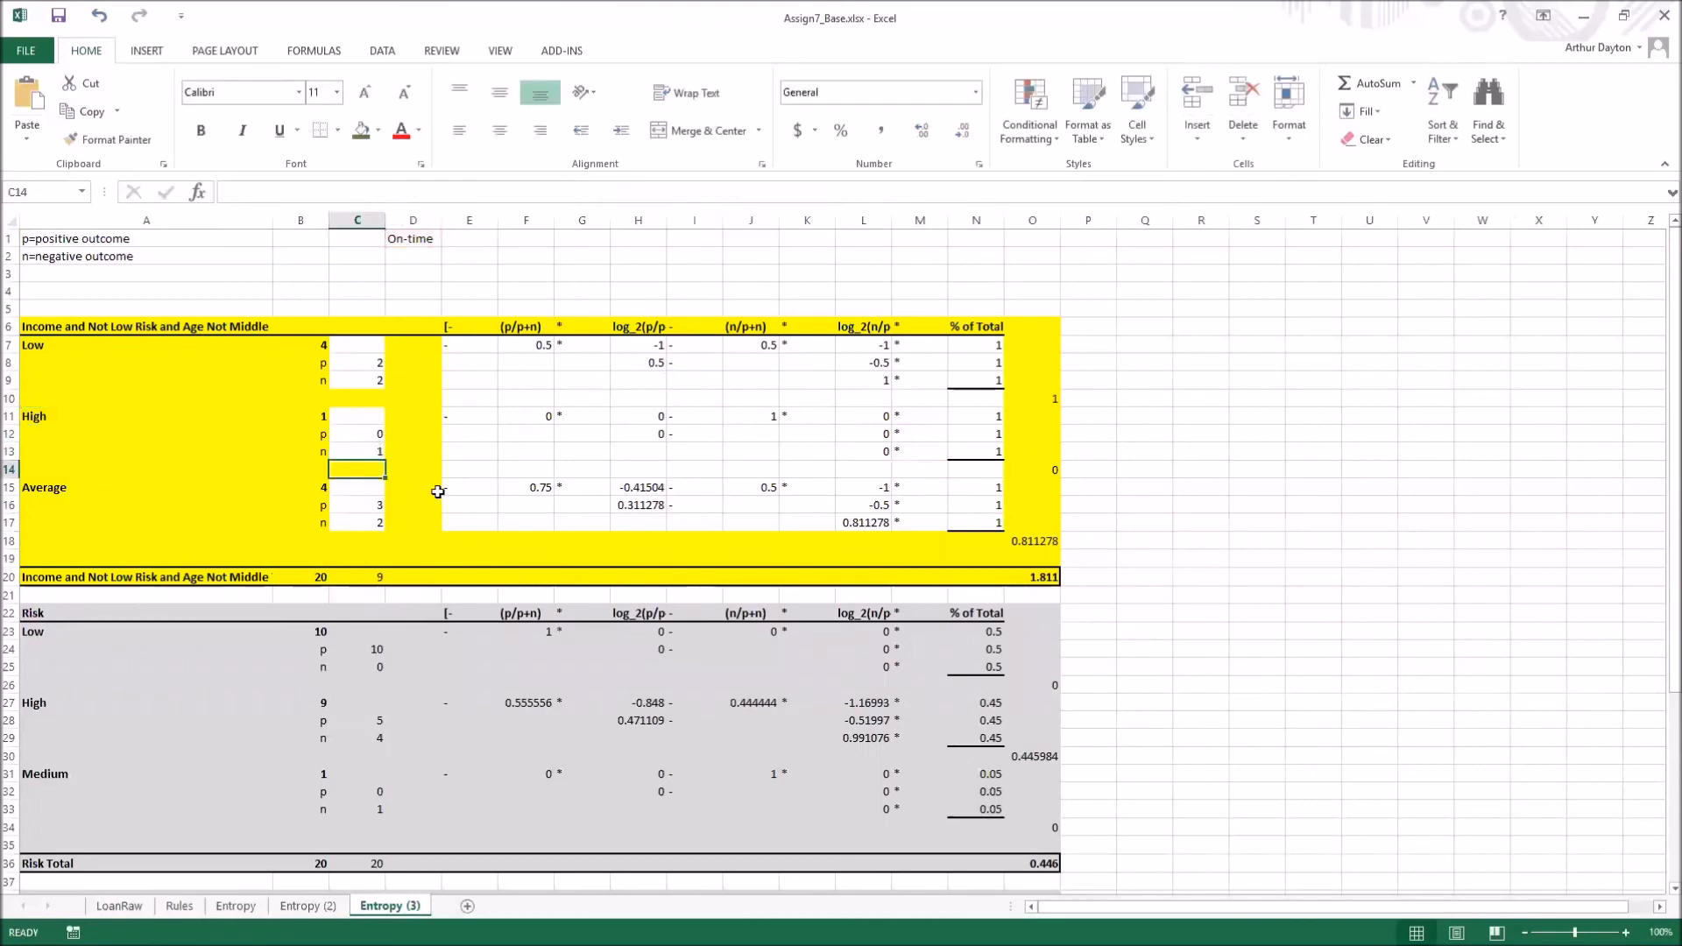
Add the criterion LoanRaw!B:B,"<>"&A43 to the Average income p and n COUNTIFS formulas in C16 and C17
{"action": "left_click", "coordinate": [365, 497]}
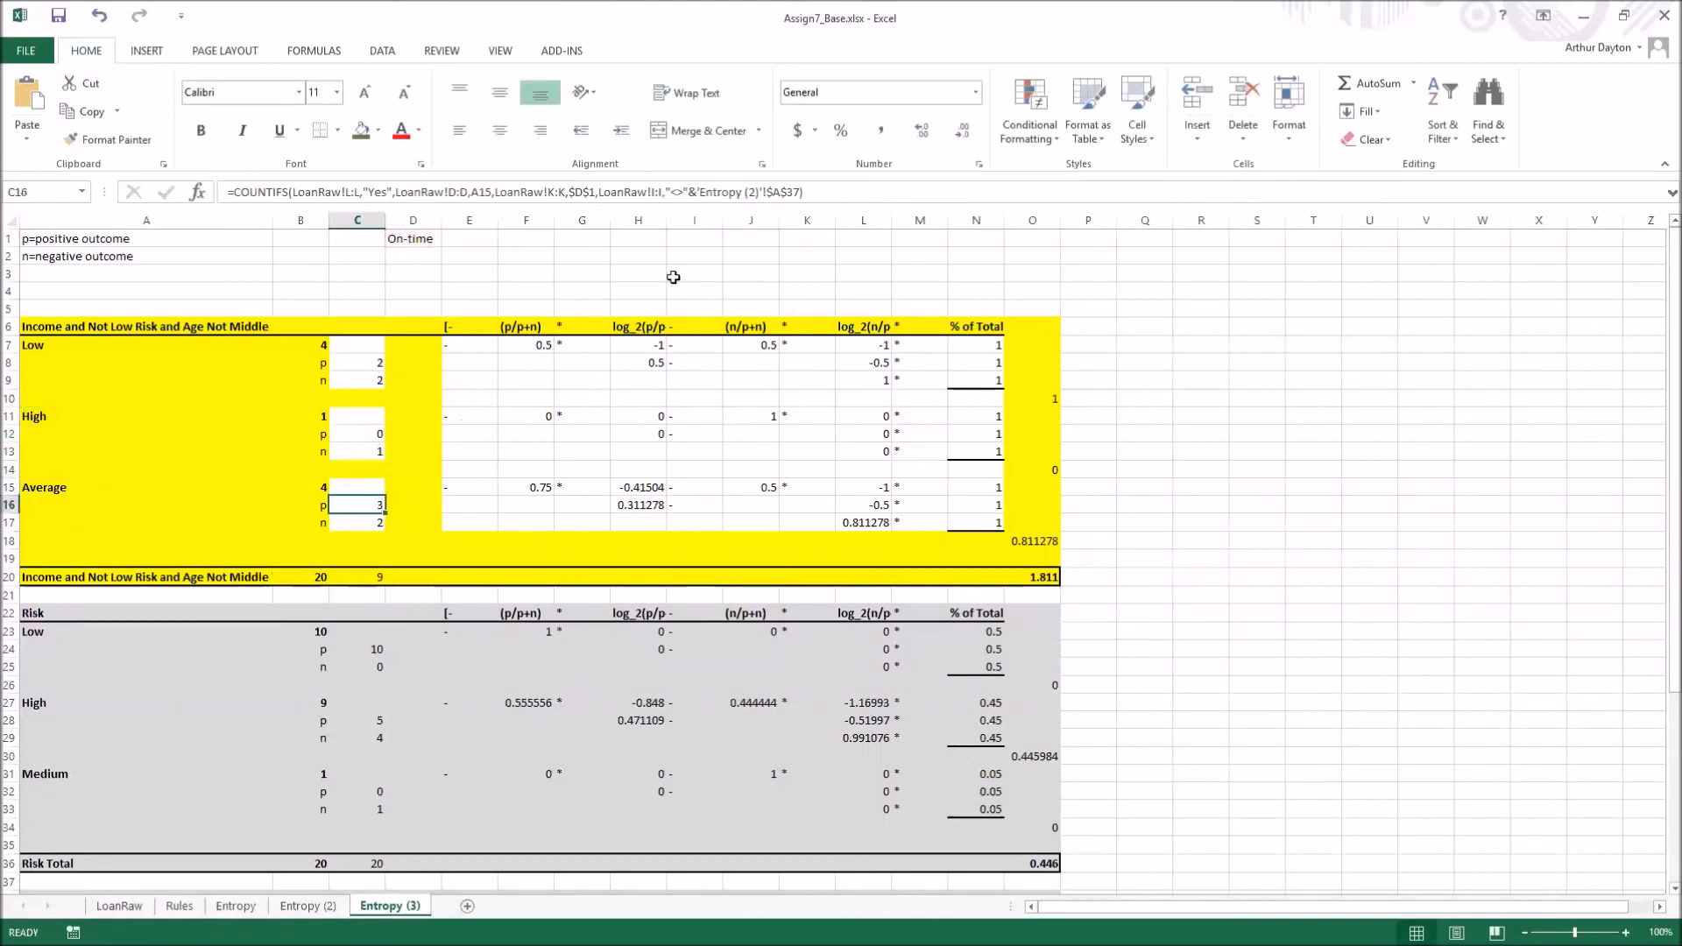
{"action": "left_click", "coordinate": [802, 193]}
{"action": "type", "text": ",LoanRaw!B:B,\"<>\"&A43"}
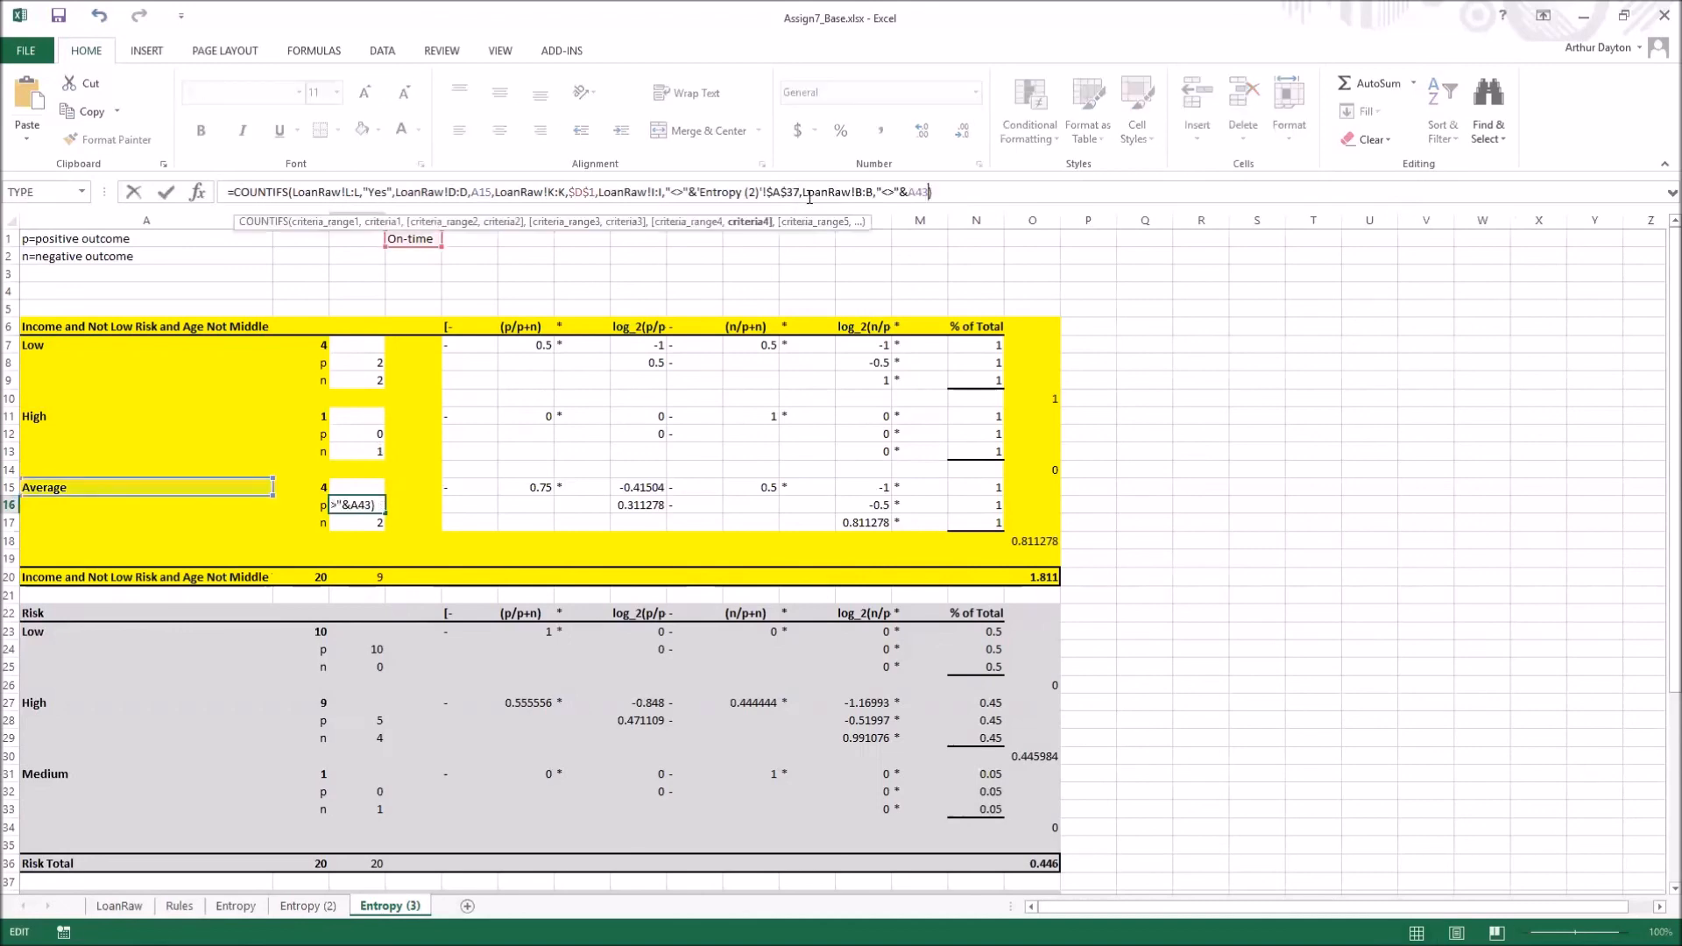
{"action": "key", "text": "Return"}
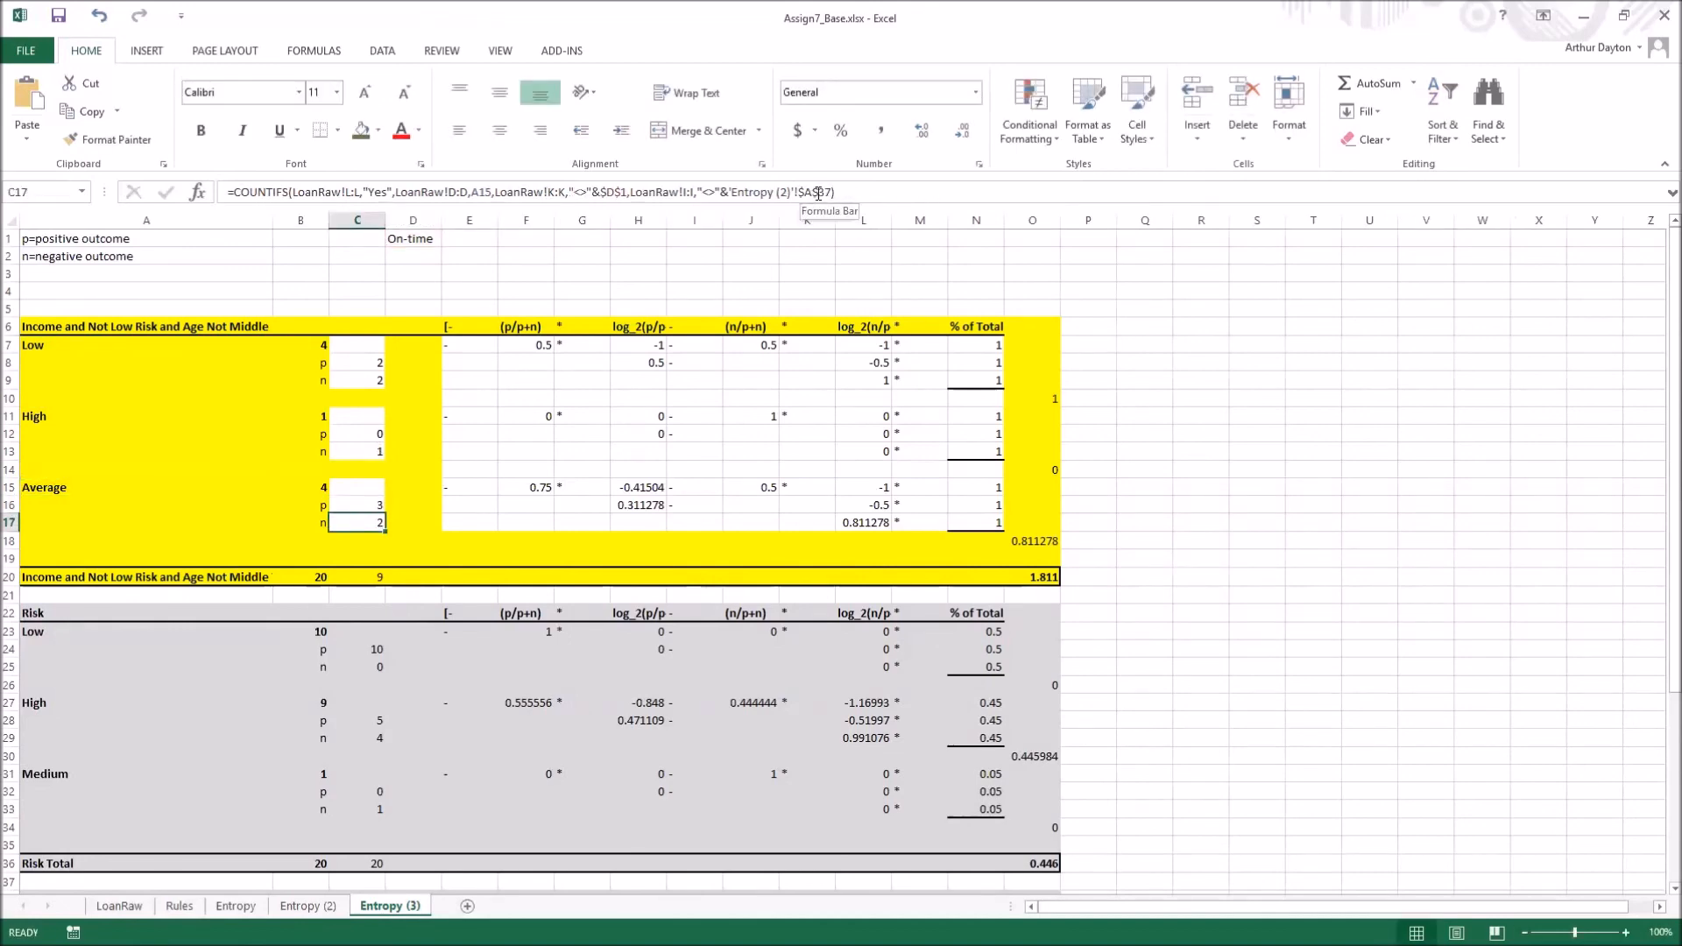
{"action": "left_click", "coordinate": [831, 194]}
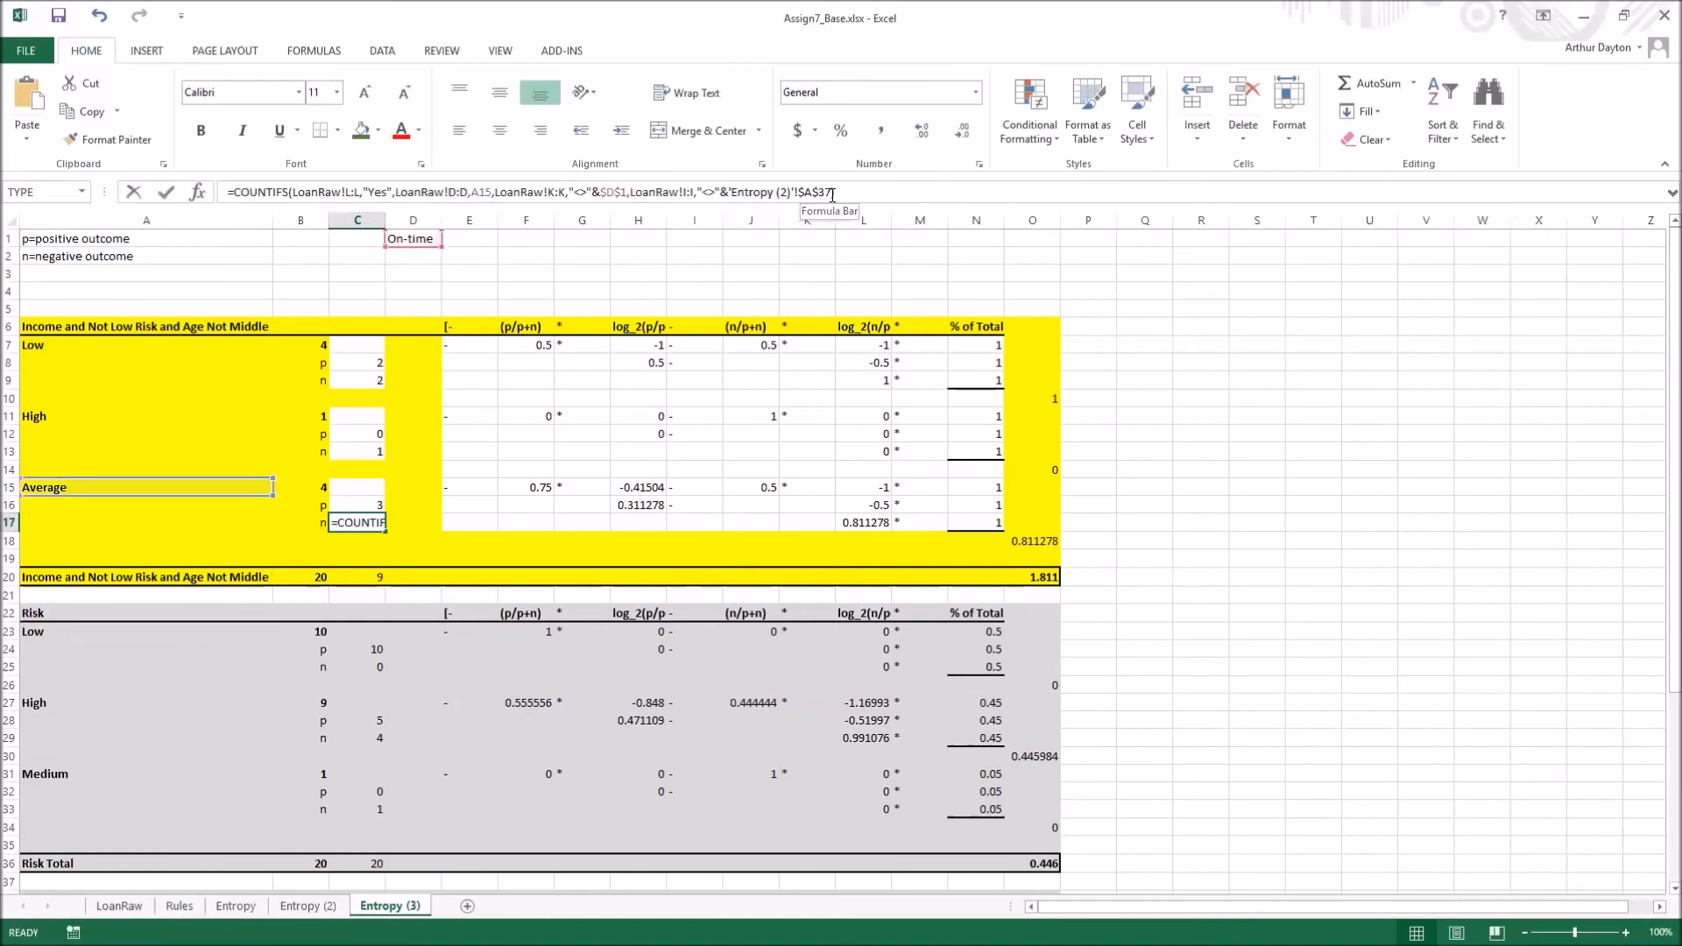
{"action": "key", "text": "ctrl+v"}
{"action": "key", "text": "Return"}
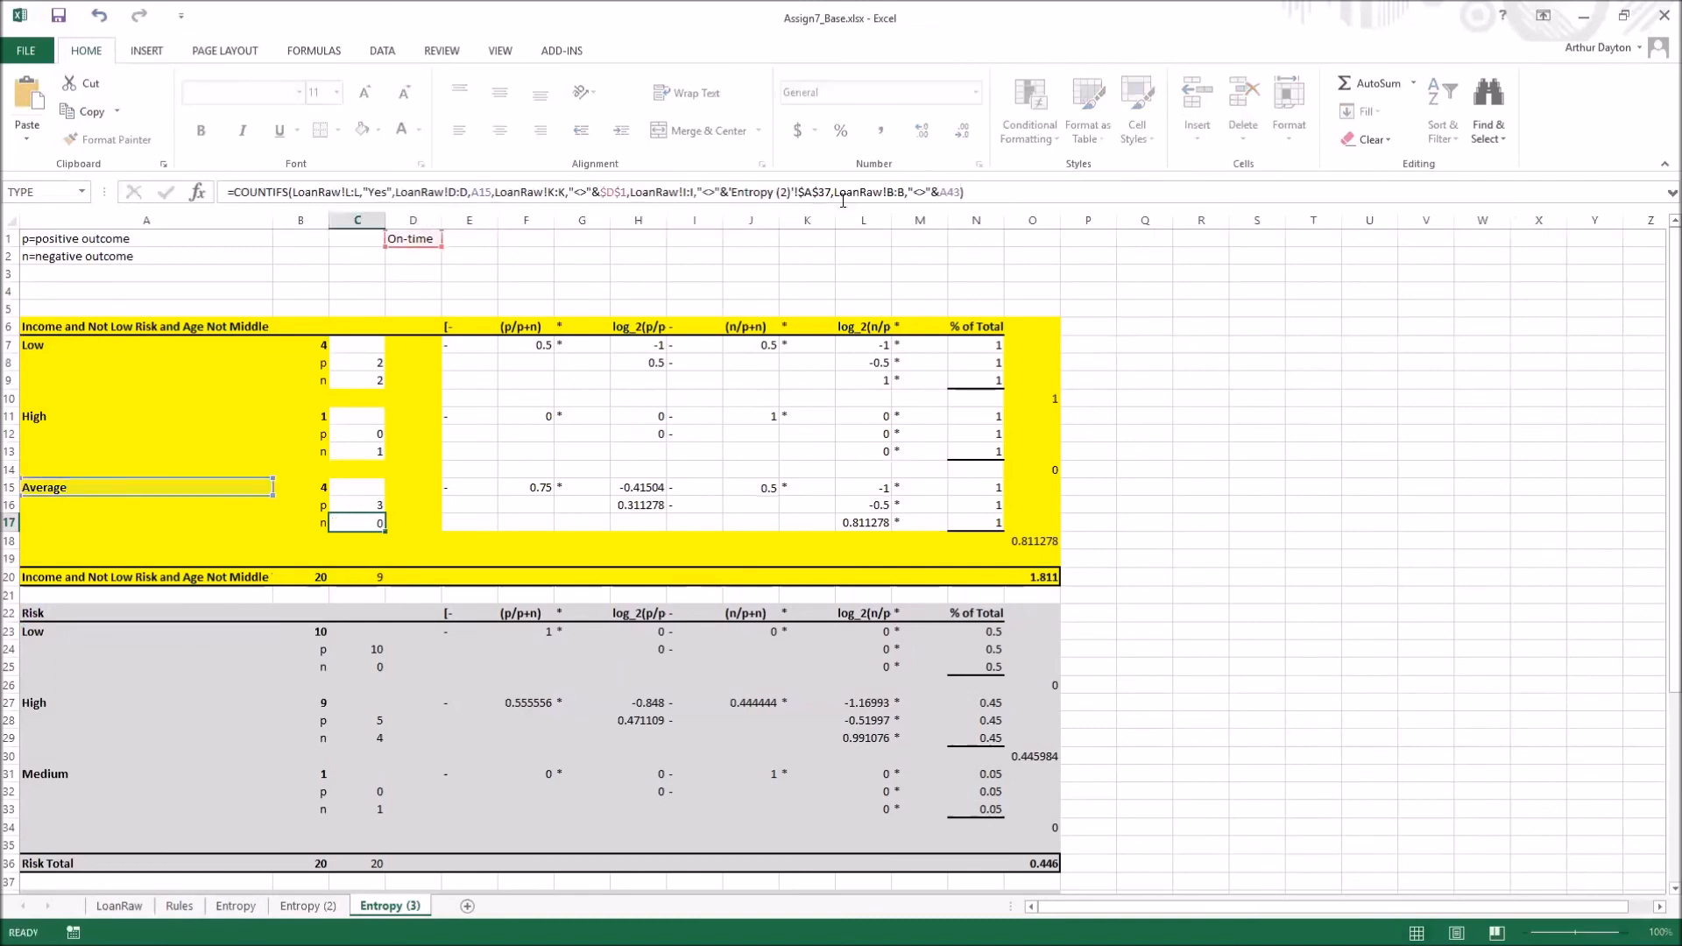
Copy LoanRaw!I:I,"<>"&'Entropy (3)'!$A$23,LoanRaw!B:B,"<>"&A43 from B7's formula into the total's COUNTIFS formula in B20
{"action": "left_click", "coordinate": [318, 580]}
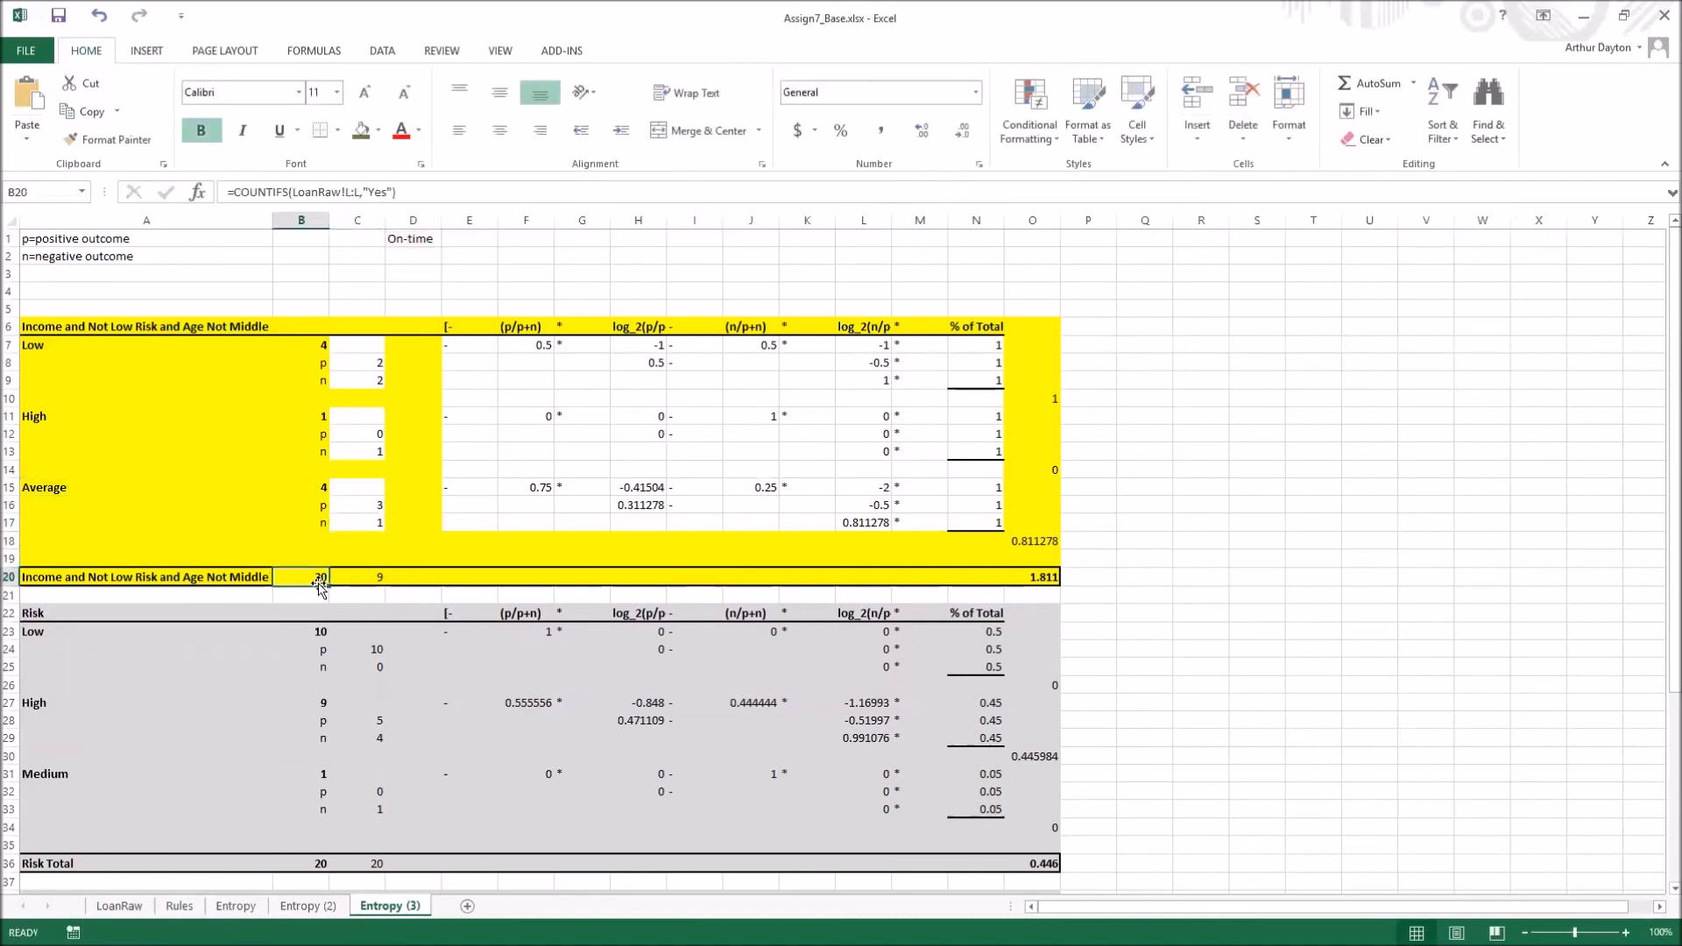
{"action": "left_click", "coordinate": [312, 343]}
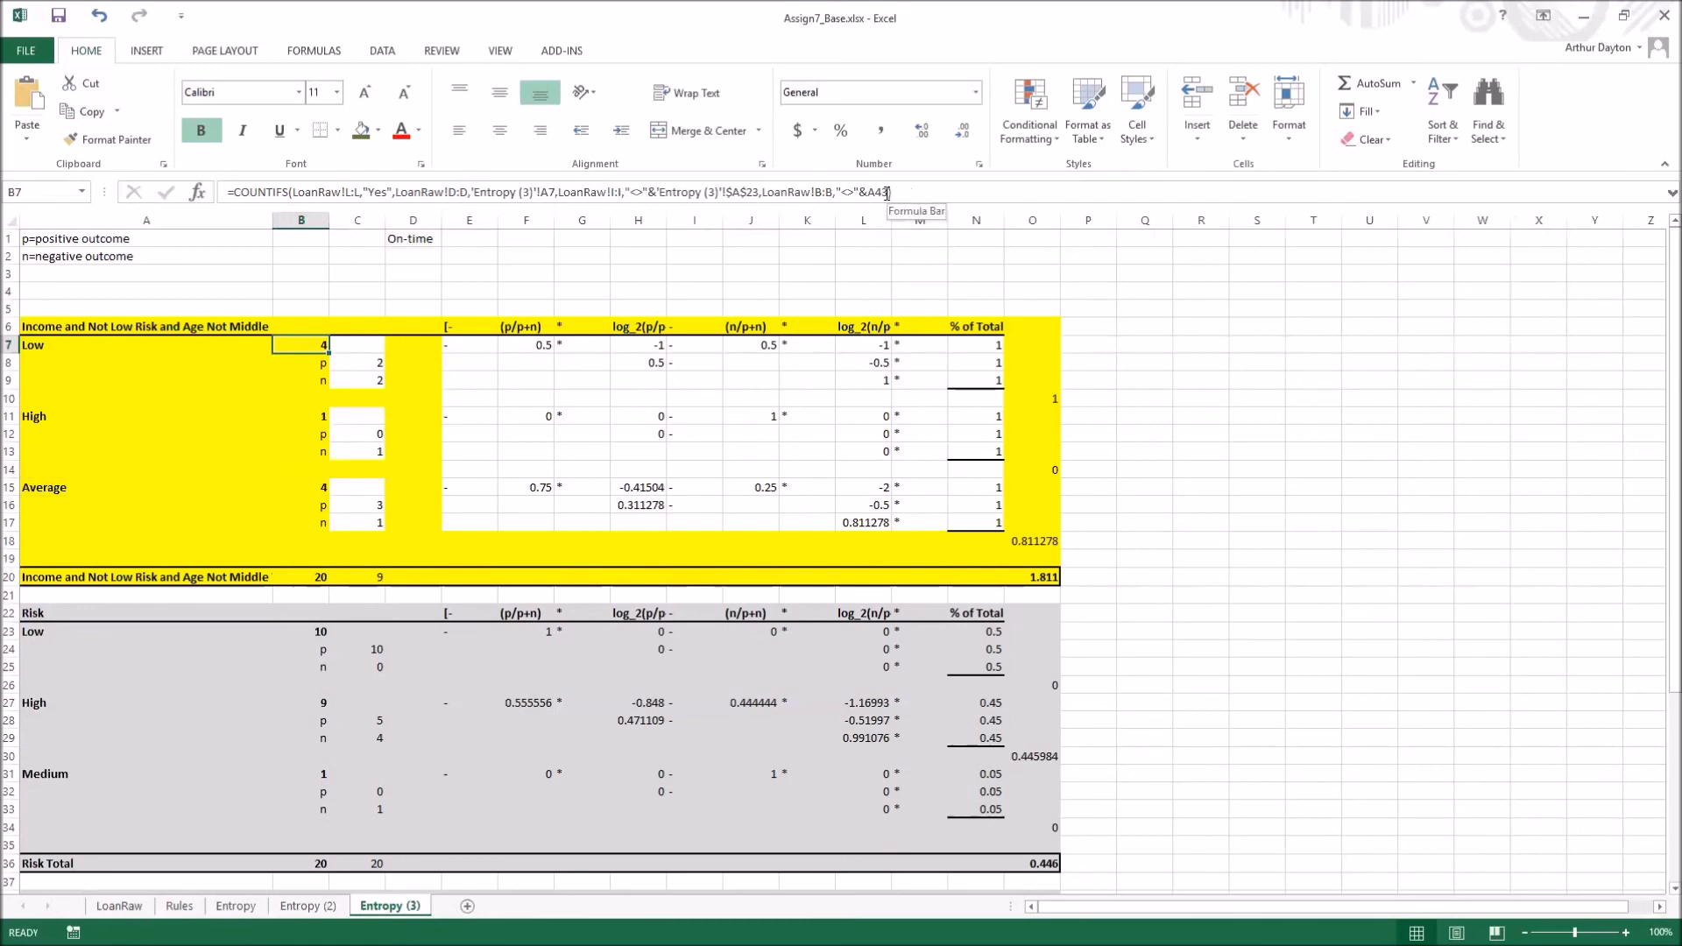
{"action": "left_click_drag", "start_coordinate": [895, 193], "coordinate": [773, 196]}
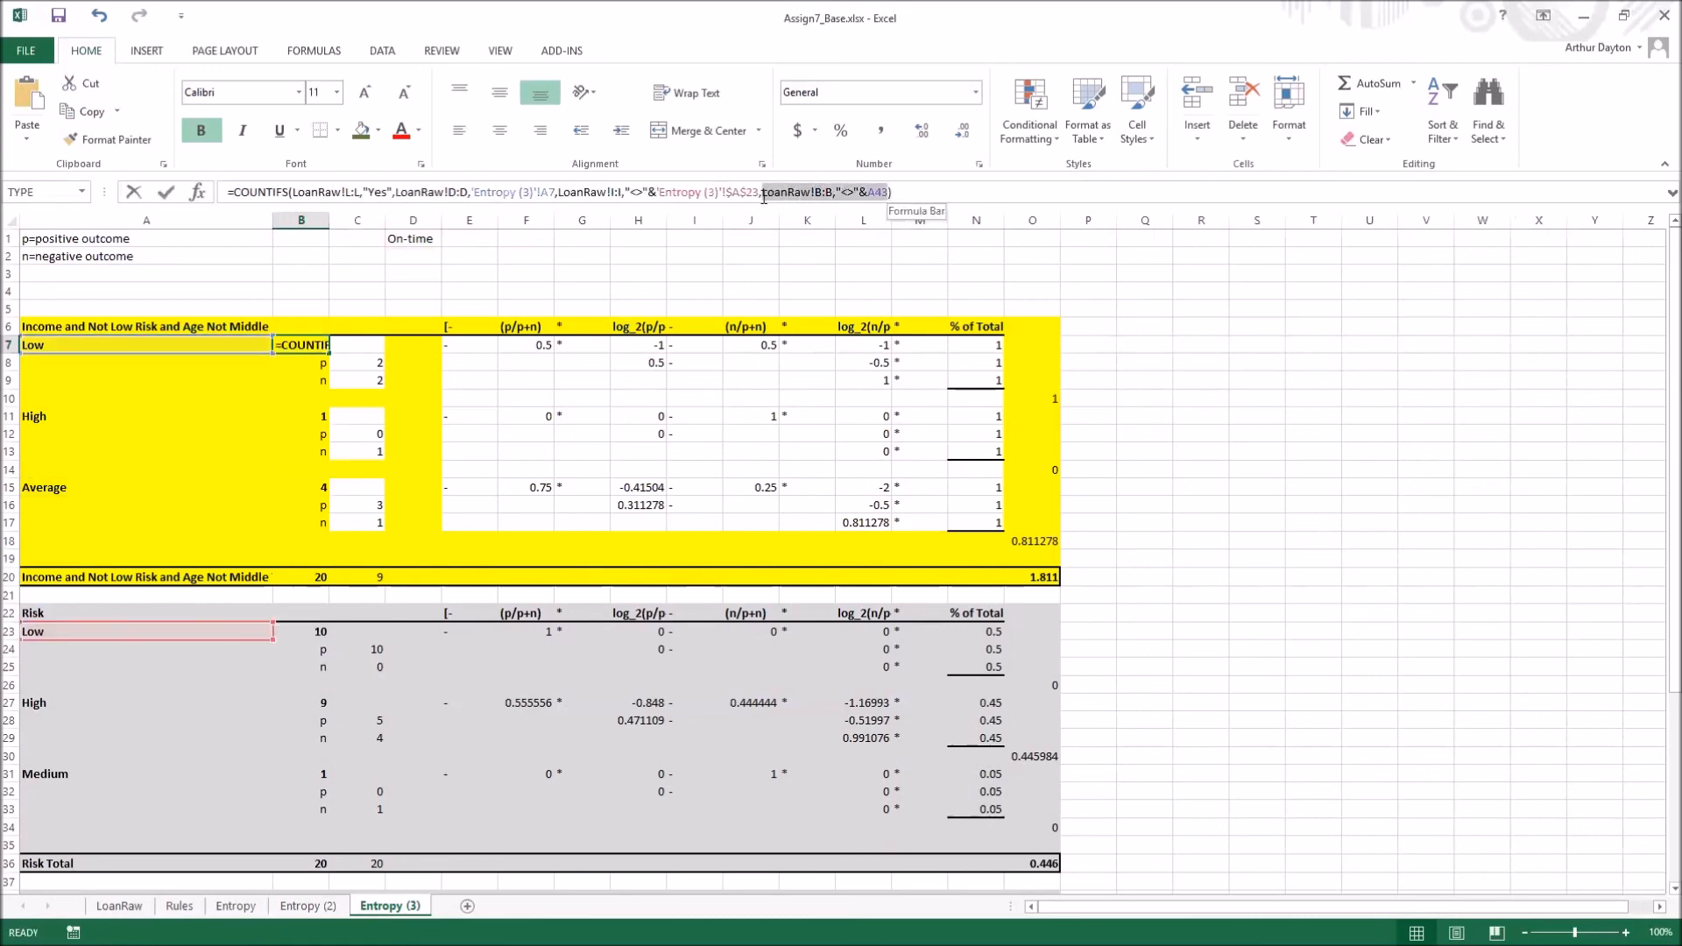
{"action": "left_click_drag", "start_coordinate": [763, 197], "coordinate": [646, 196]}
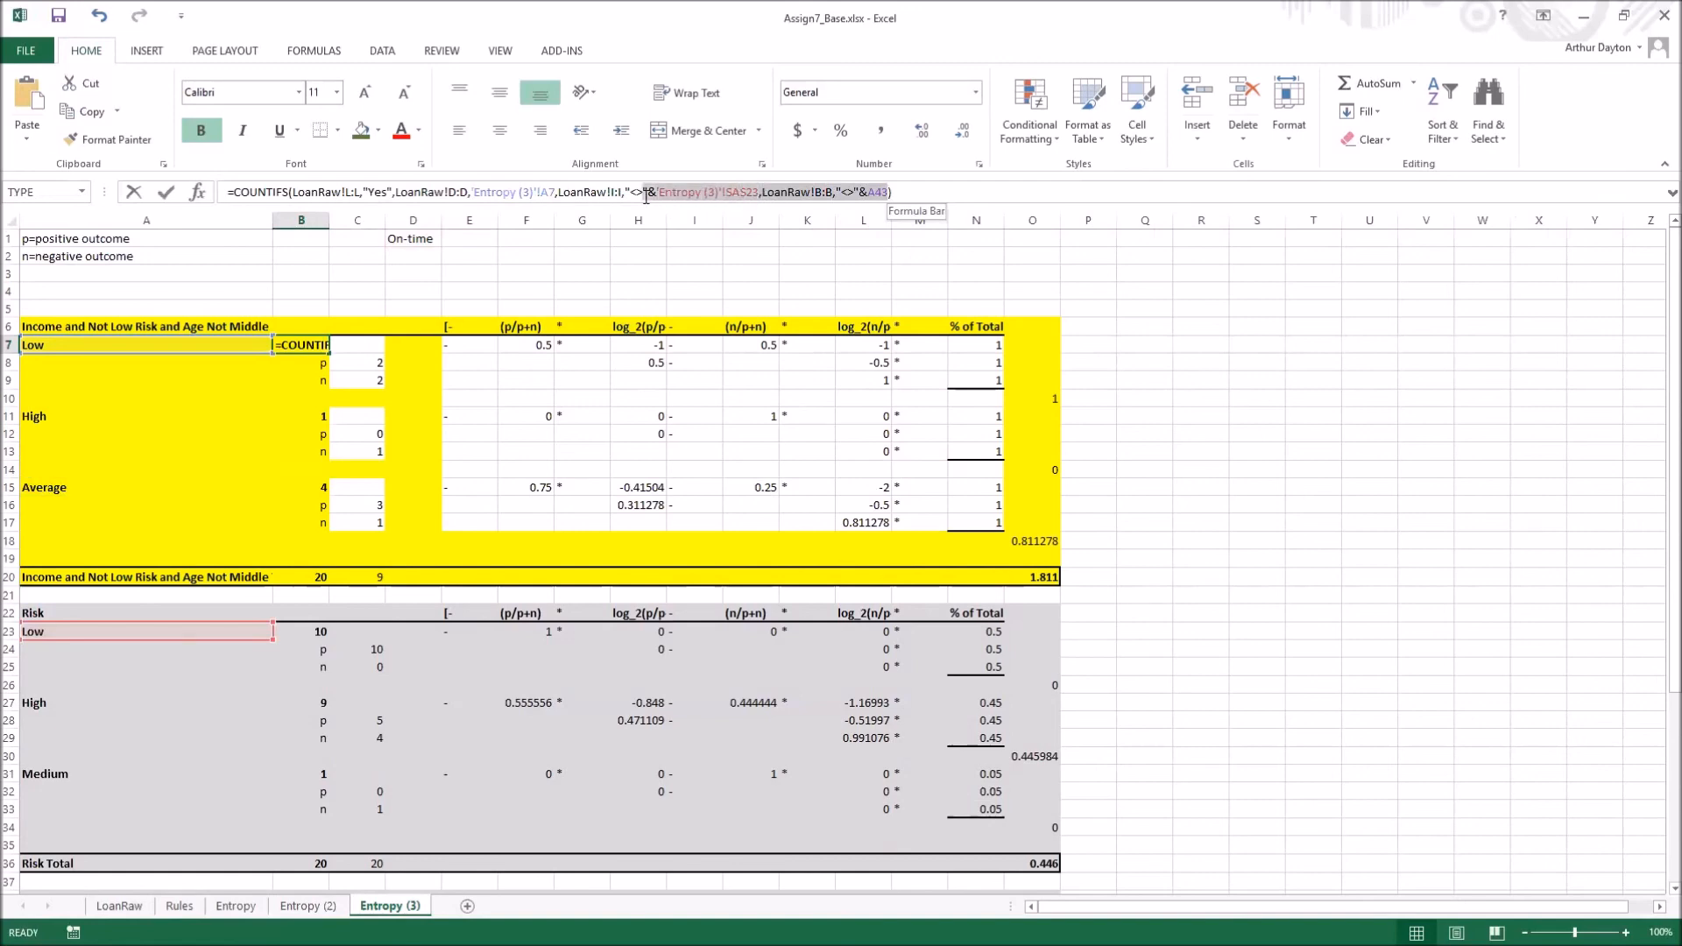
{"action": "left_click_drag", "start_coordinate": [630, 191], "coordinate": [558, 193]}
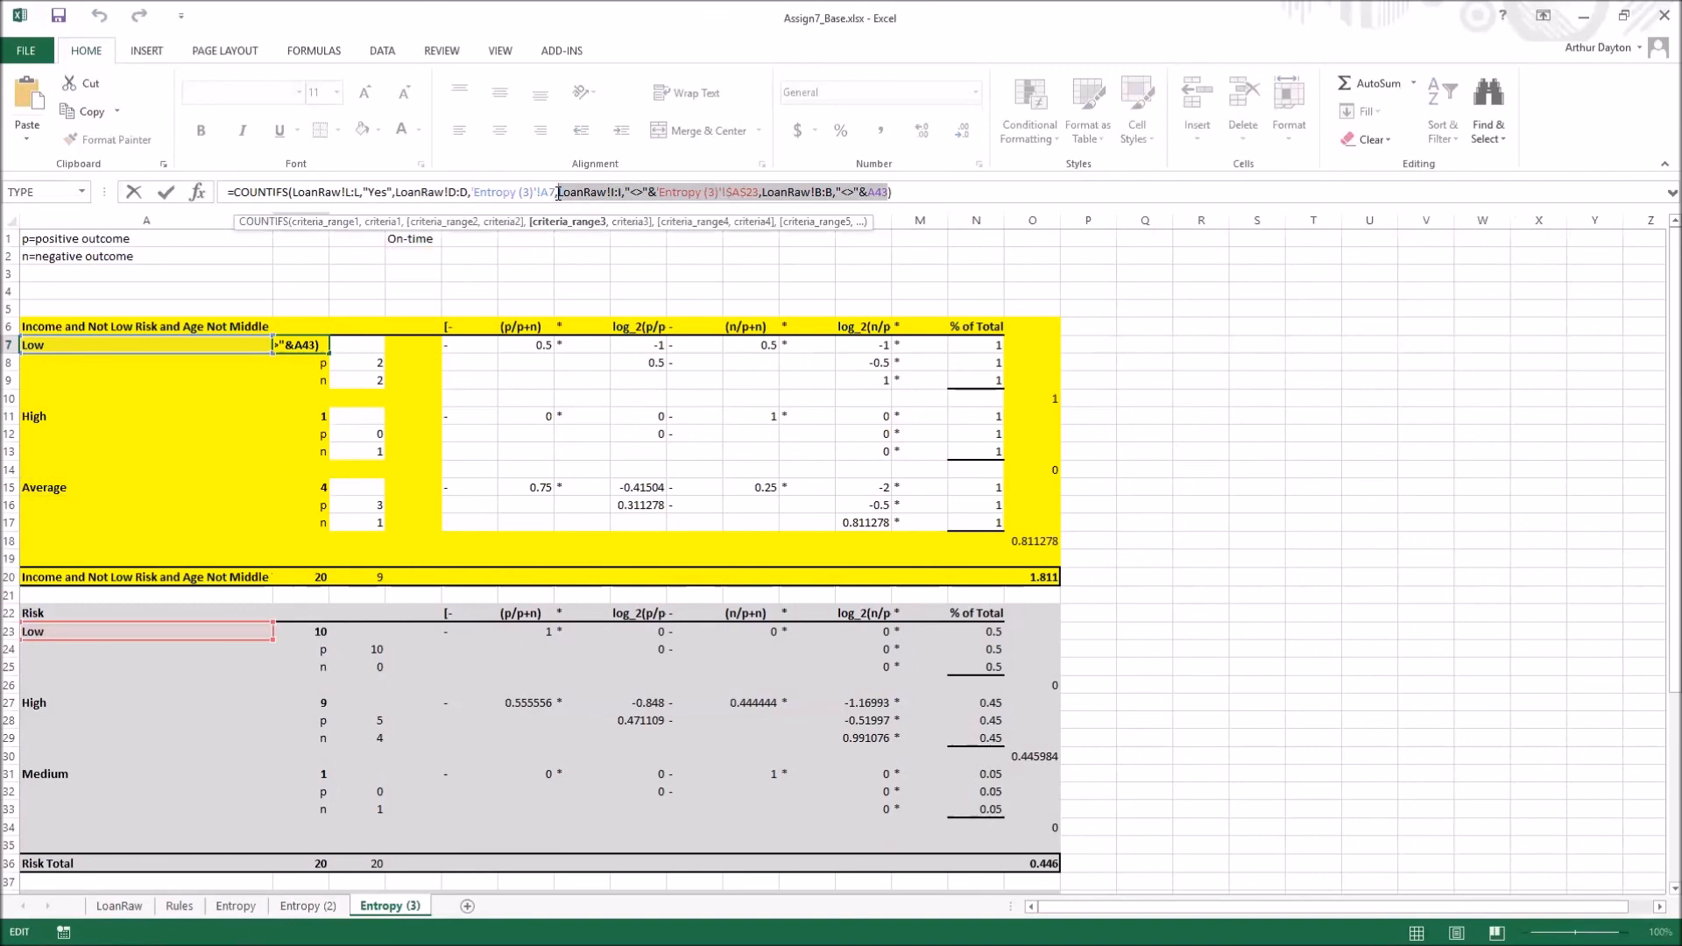
{"action": "key", "text": "Return"}
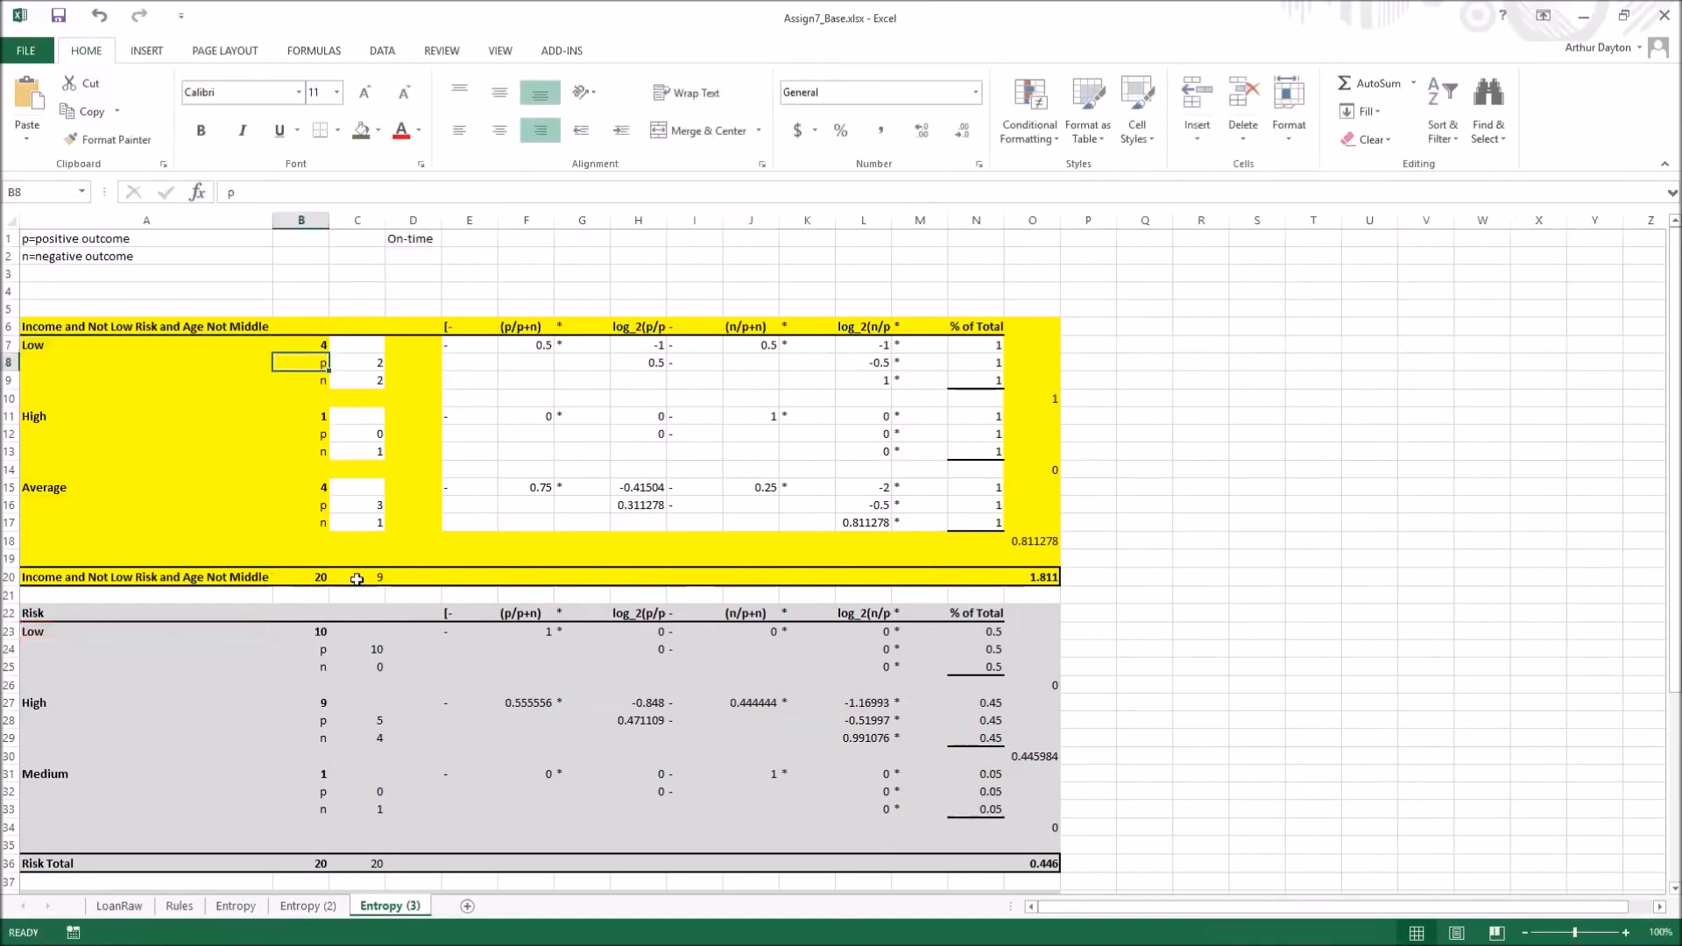
{"action": "left_click", "coordinate": [312, 576]}
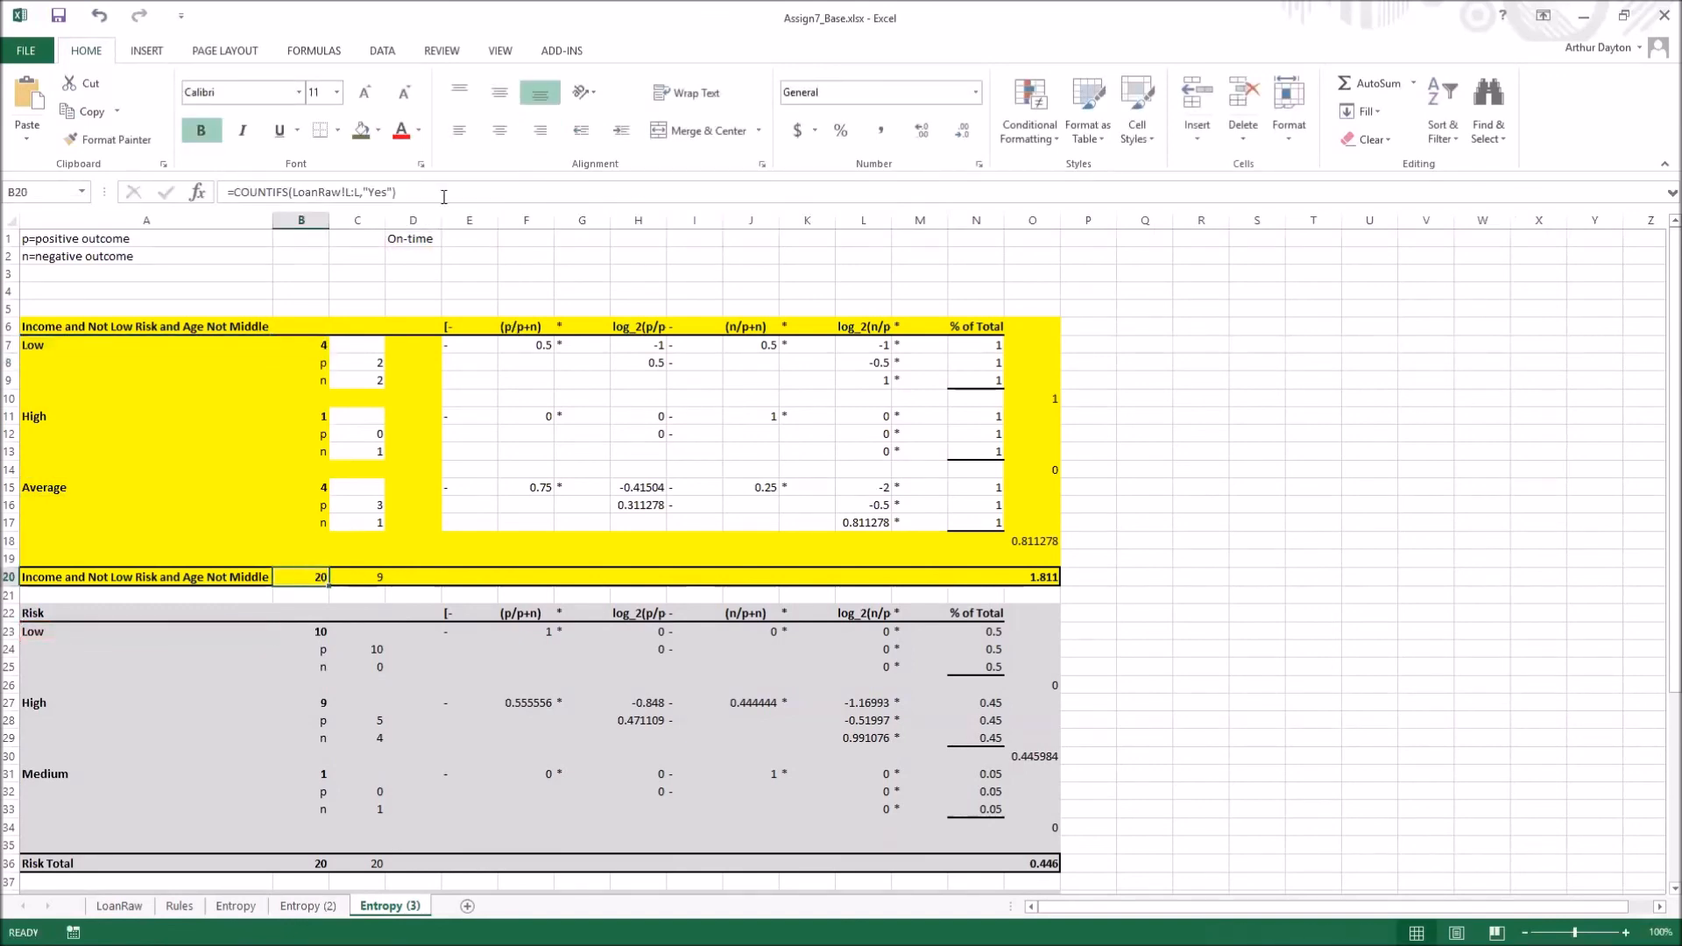
{"action": "left_click", "coordinate": [398, 194]}
{"action": "type", "text": ",LoanRaw!I:I,\"<>\"&'Entropy (3)'!$A$23,LoanRaw!B:B,\"<>\"&A43"}
{"action": "key", "text": "Return"}
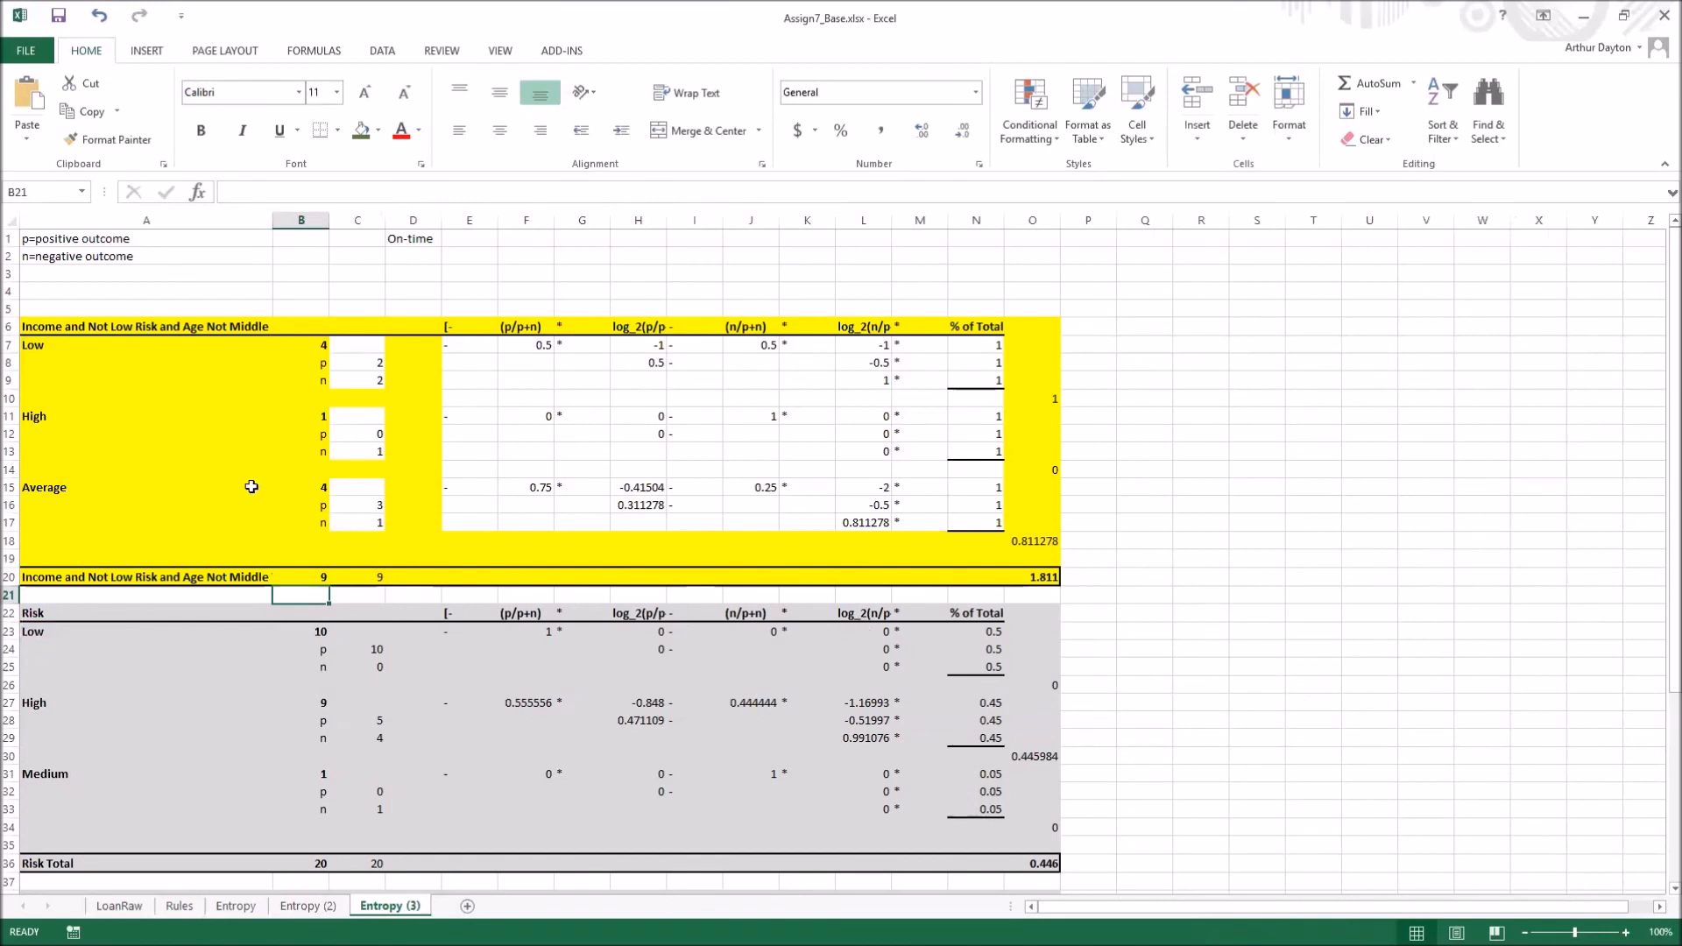
Compare the income categories' entropies in column O and examine the High category's p and n counts in C12:C13
{"action": "left_click_drag", "start_coordinate": [44, 345], "coordinate": [109, 480]}
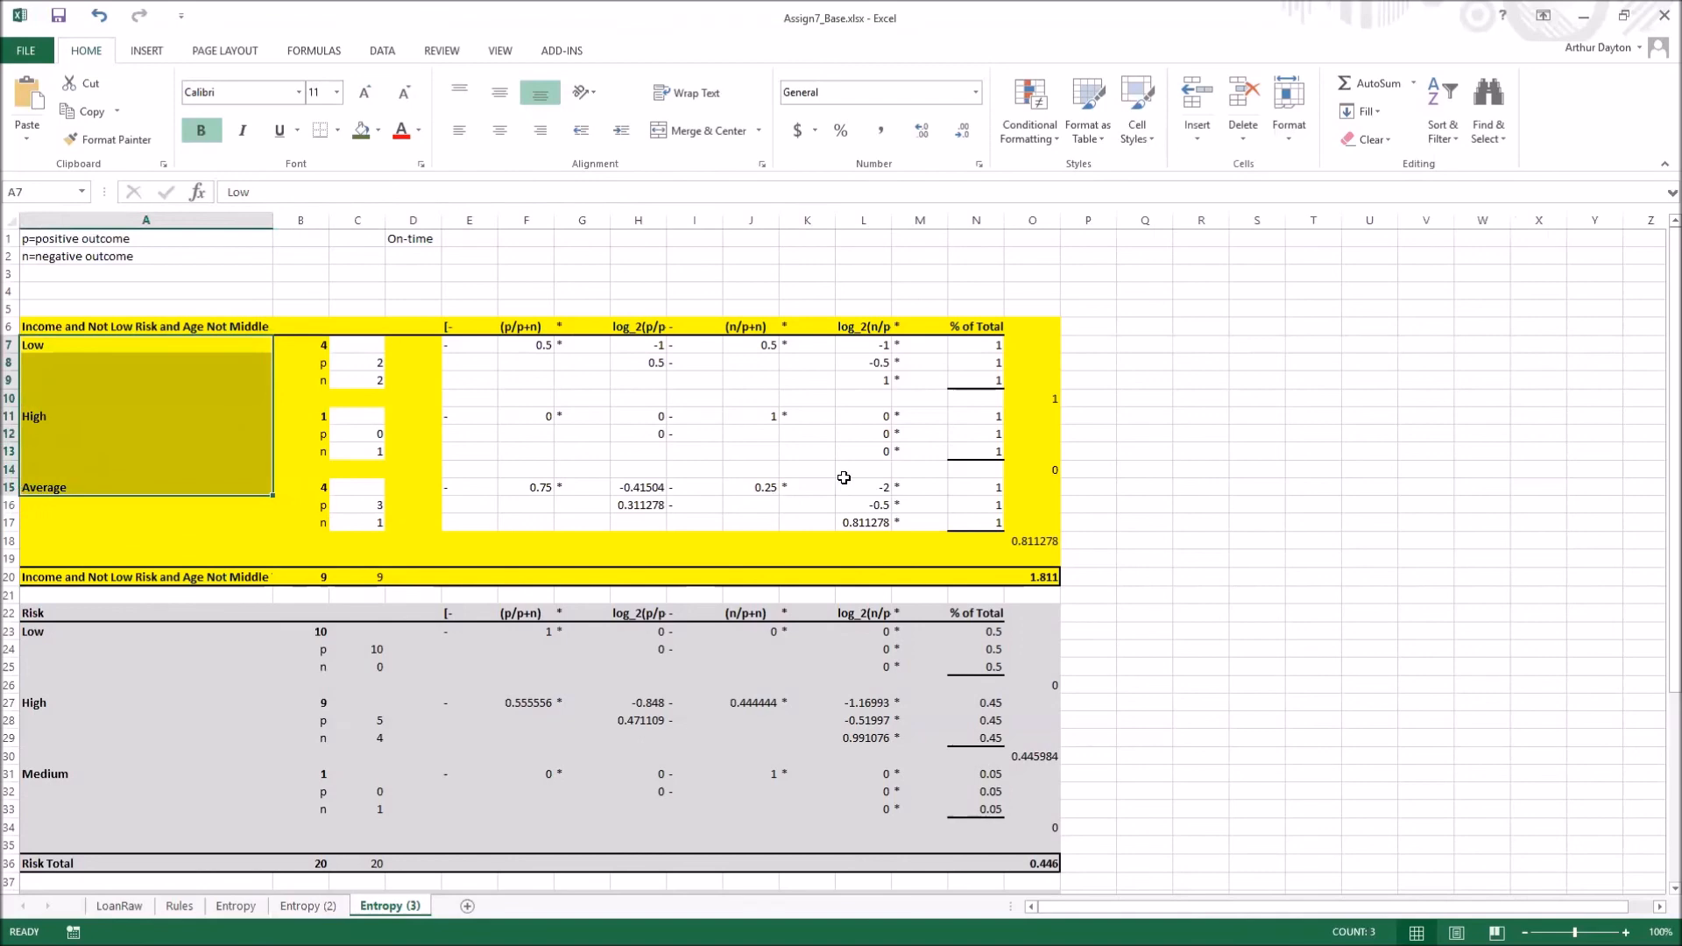
{"action": "left_click", "coordinate": [1100, 475]}
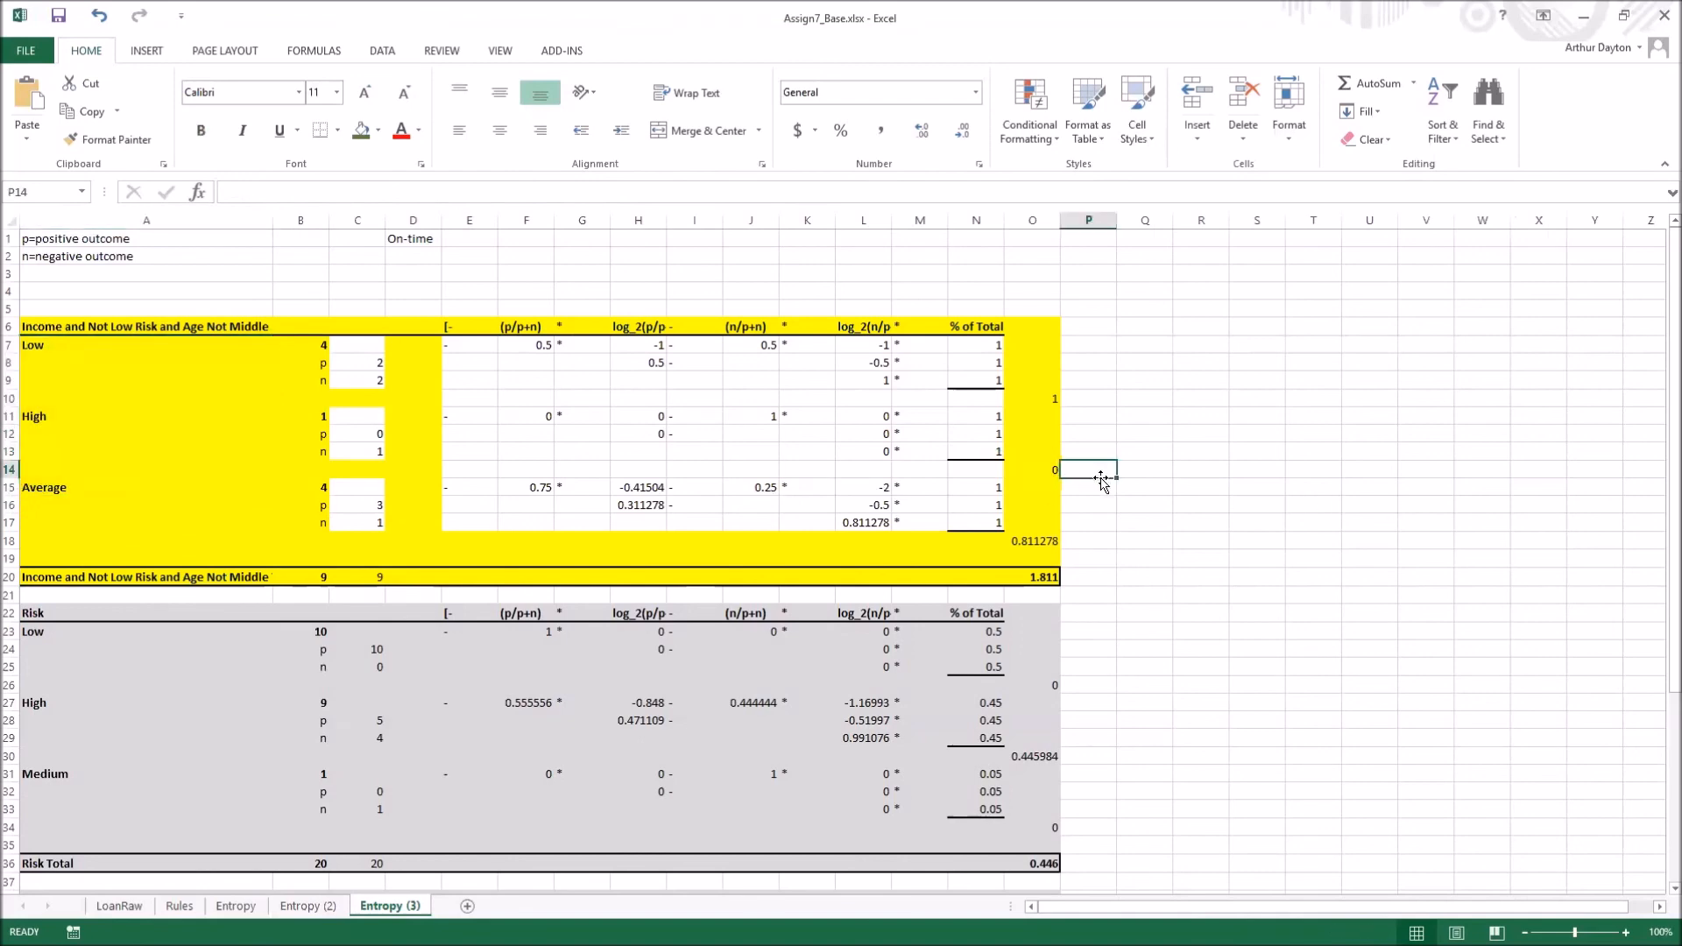
{"action": "left_click", "coordinate": [1033, 474]}
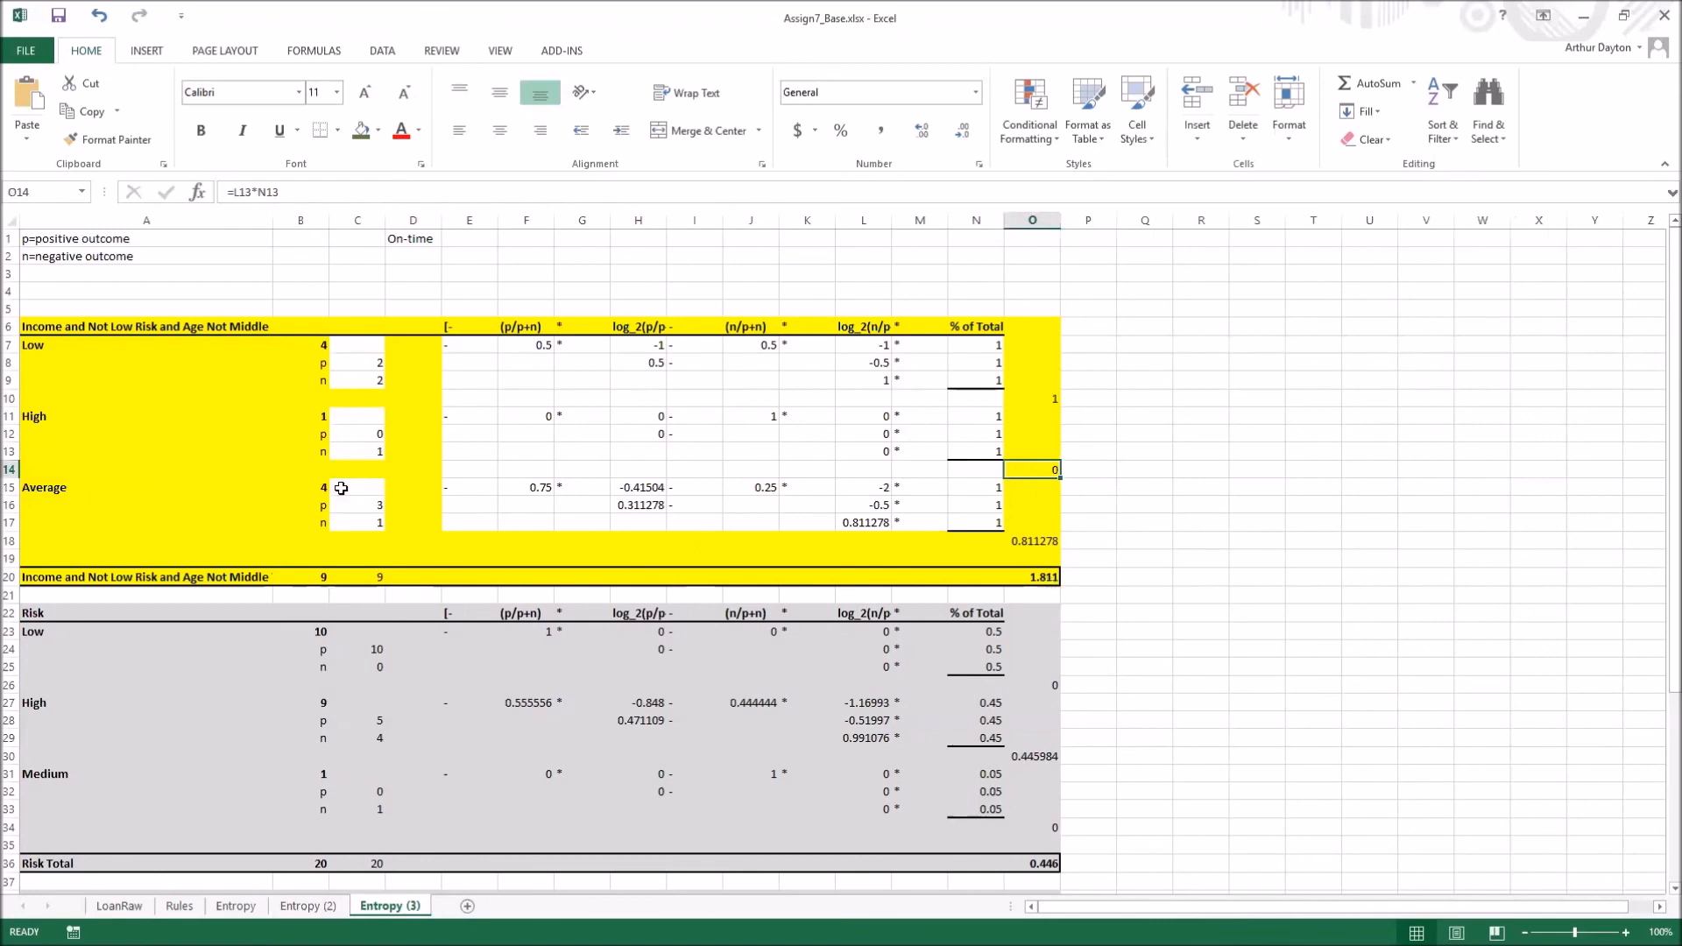
{"action": "left_click_drag", "start_coordinate": [373, 435], "coordinate": [375, 452]}
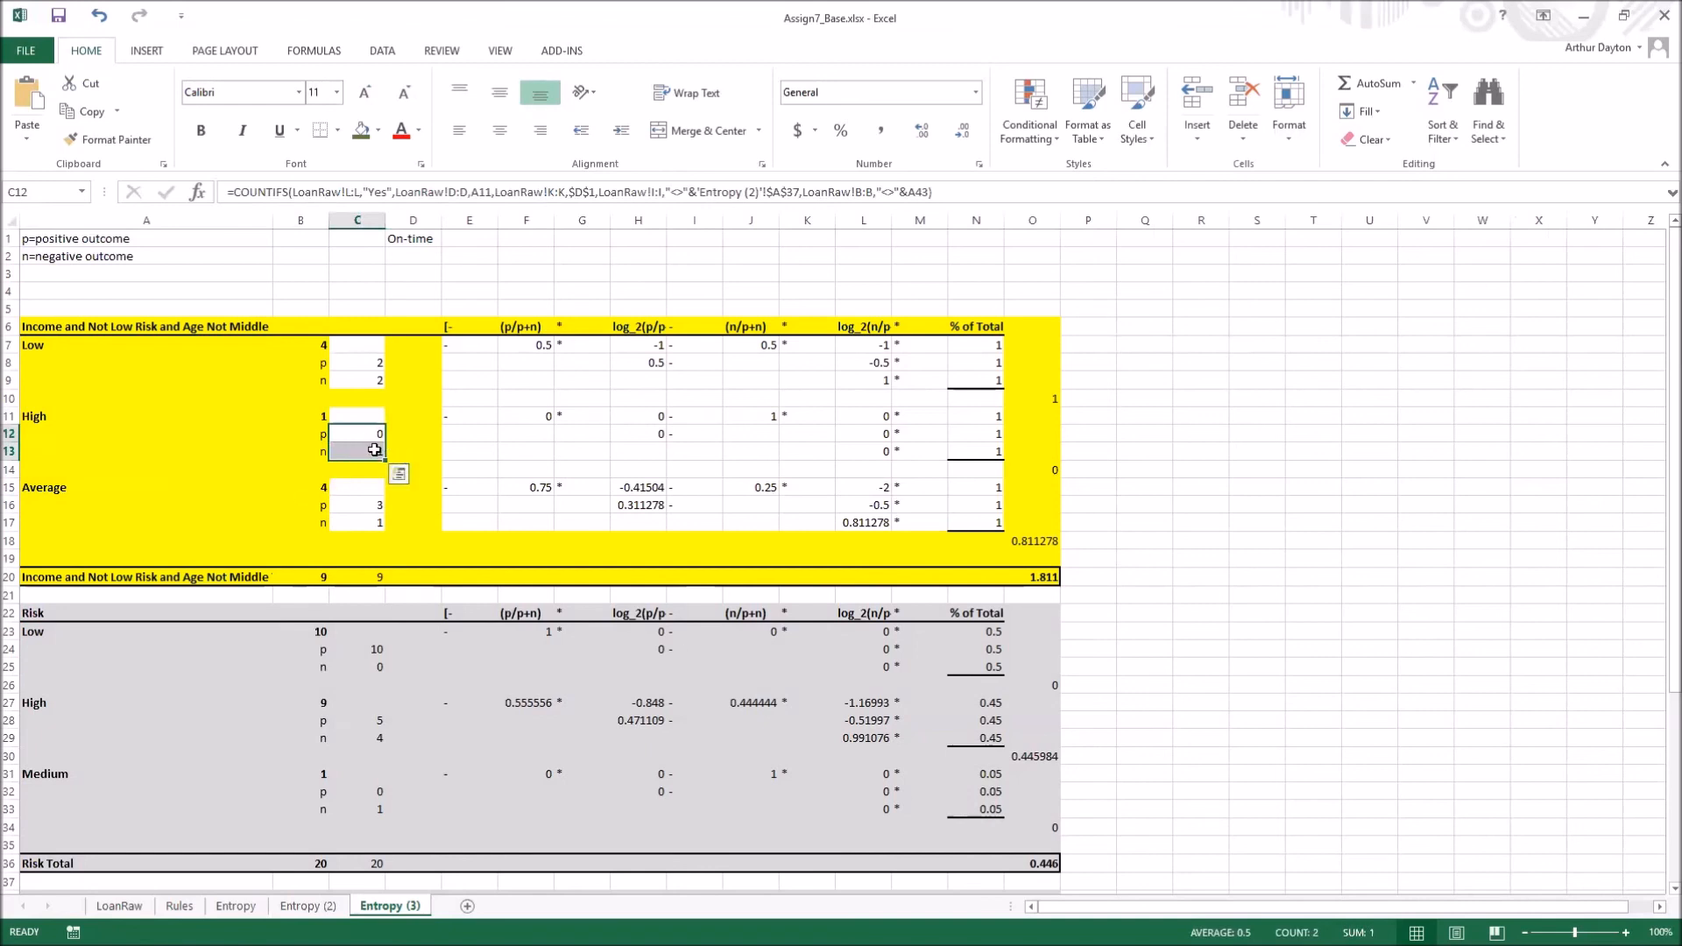
{"action": "left_click", "coordinate": [59, 419]}
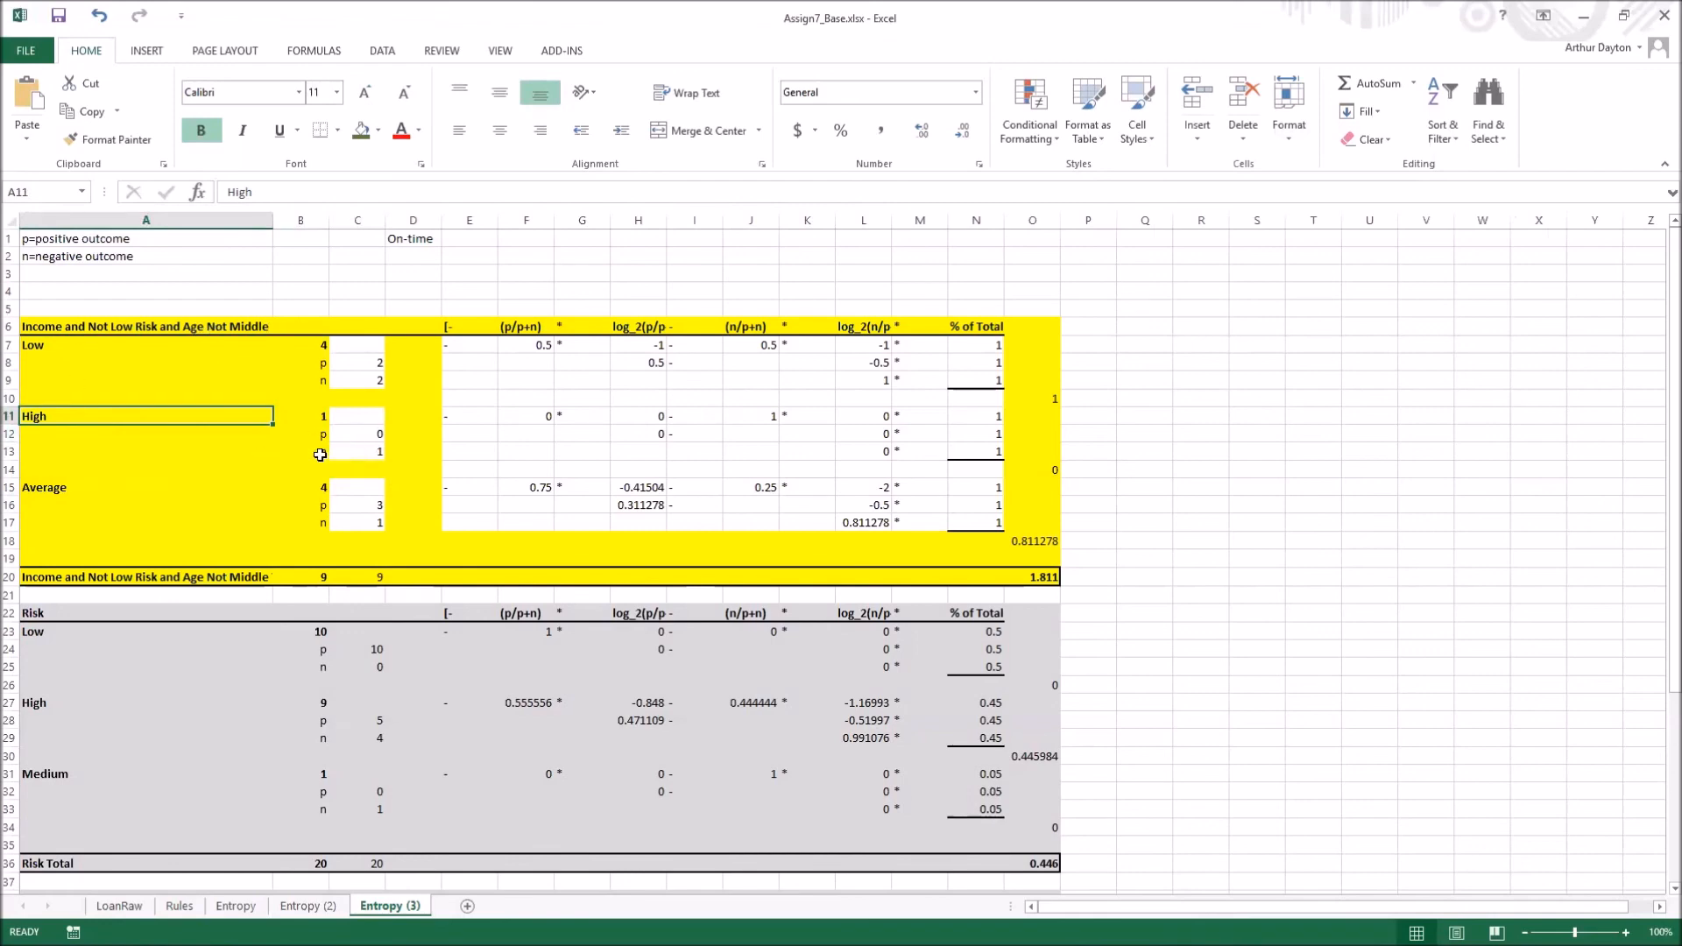
{"action": "left_click_drag", "start_coordinate": [321, 452], "coordinate": [355, 449]}
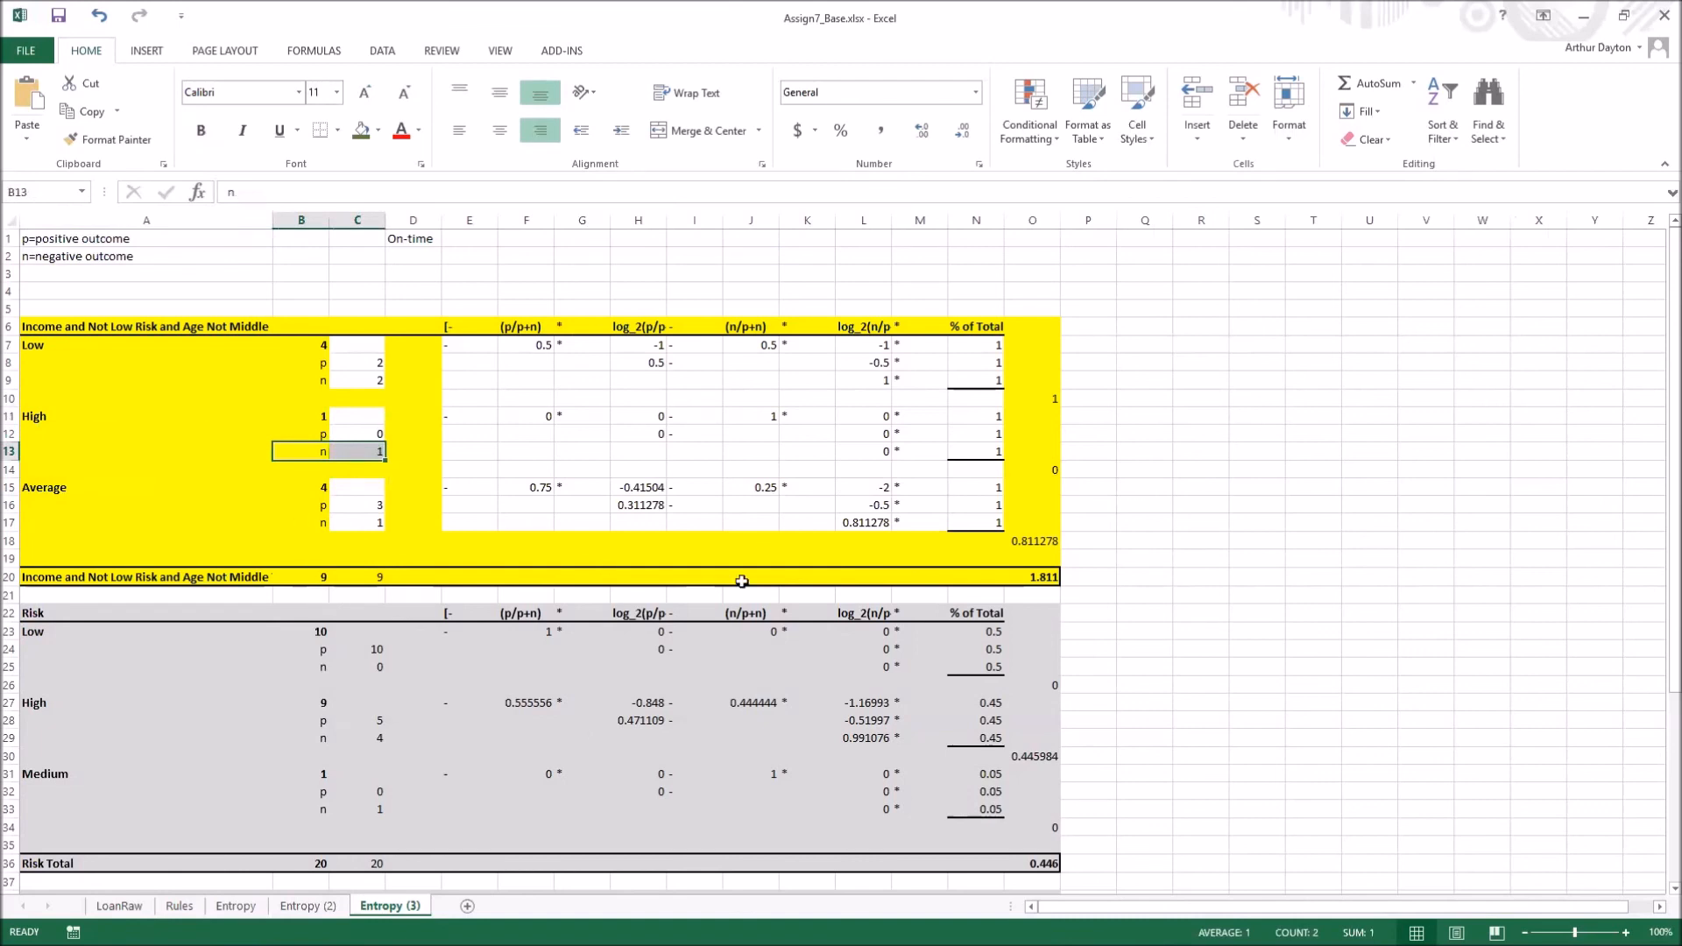
On the Rules sheet, copy the Rule 3 formula =IF(OR(I2="low",B2="Middle"),"Exclude",IF(D2="High","Late","On-time")) from O31 into R2
{"action": "left_click", "coordinate": [179, 907]}
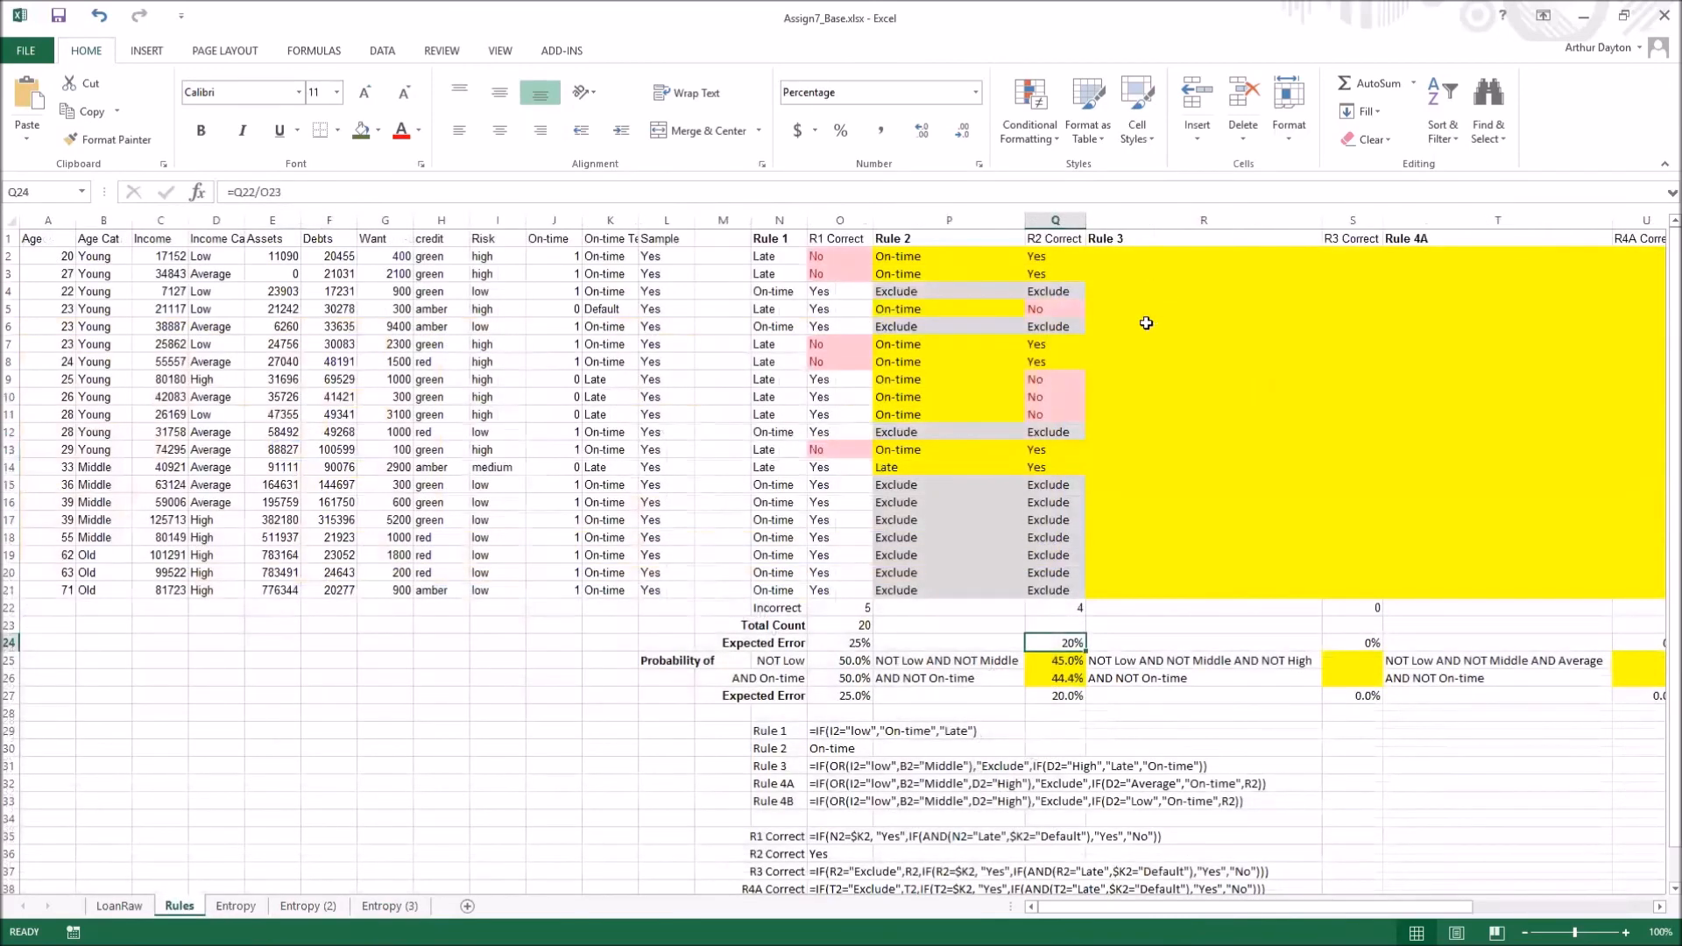
{"action": "left_click", "coordinate": [826, 769]}
{"action": "left_click_drag", "start_coordinate": [639, 192], "coordinate": [226, 187]}
{"action": "key", "text": "ctrl+c"}
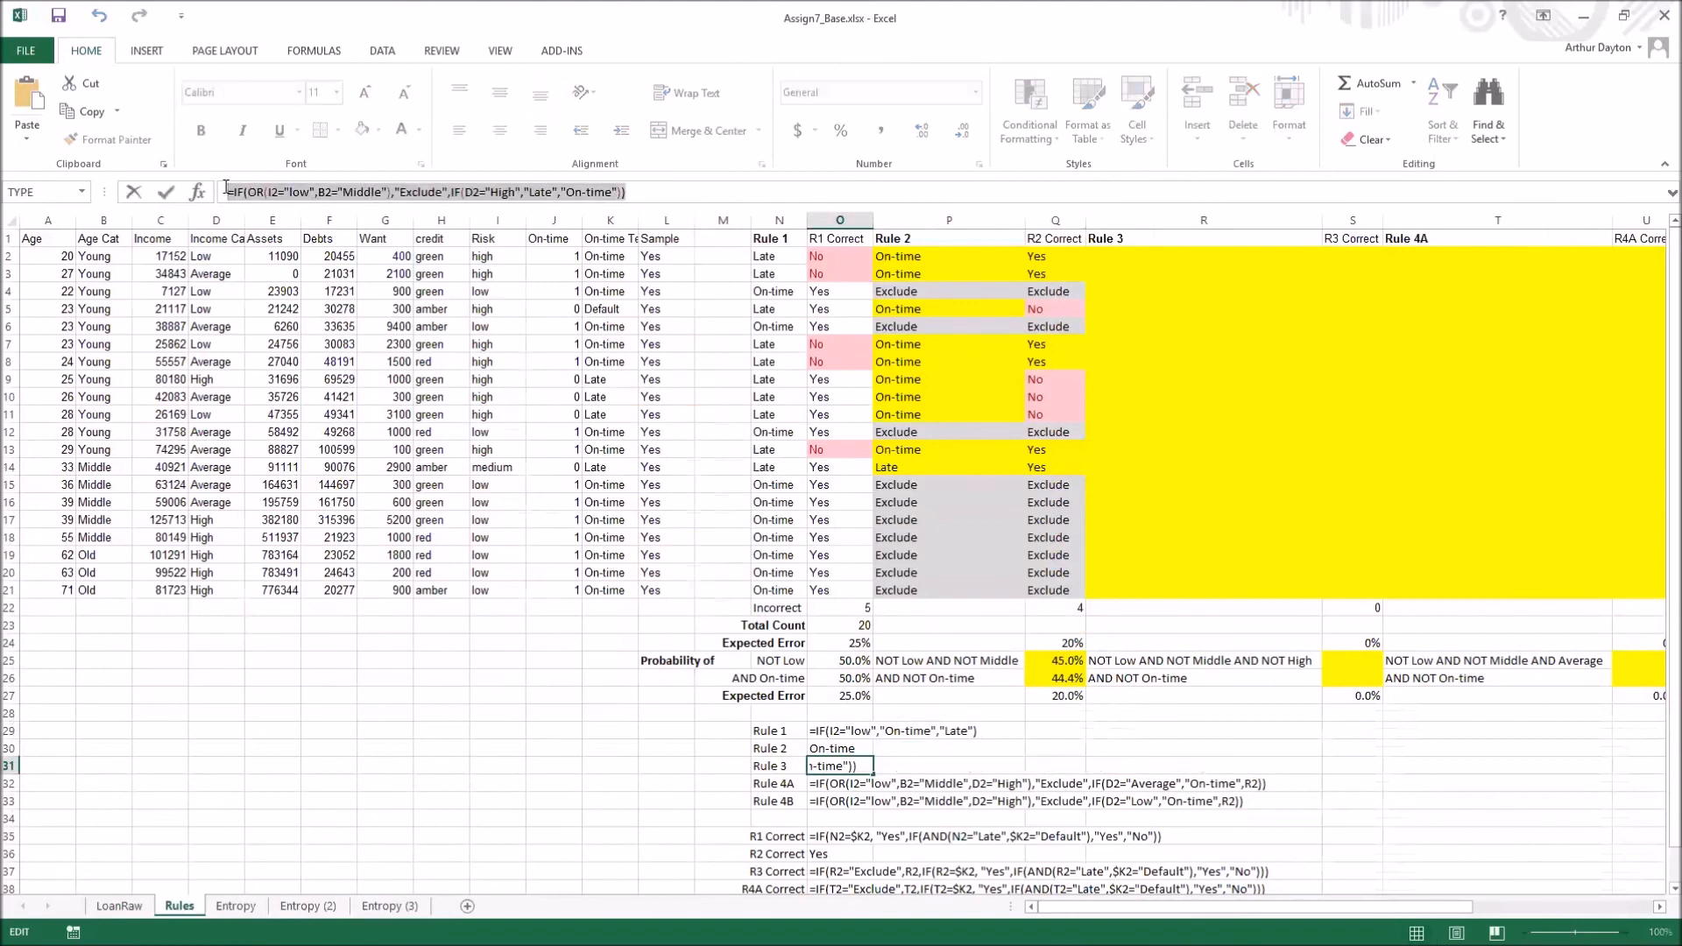
{"action": "key", "text": "Escape"}
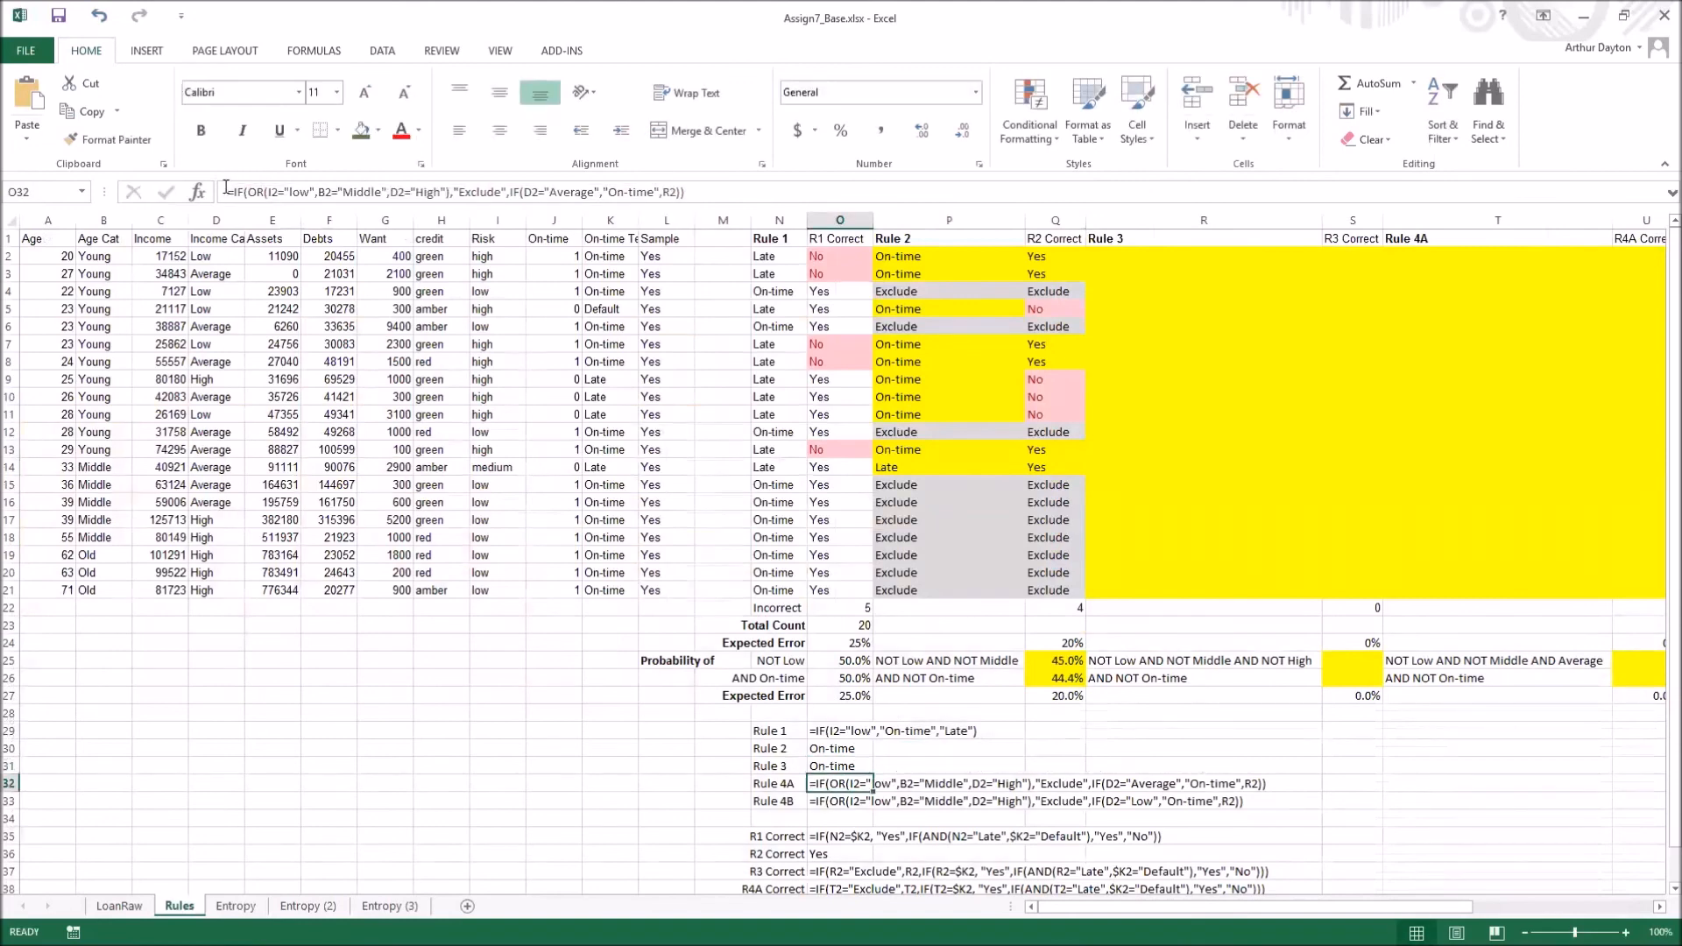
{"action": "left_click", "coordinate": [1117, 255]}
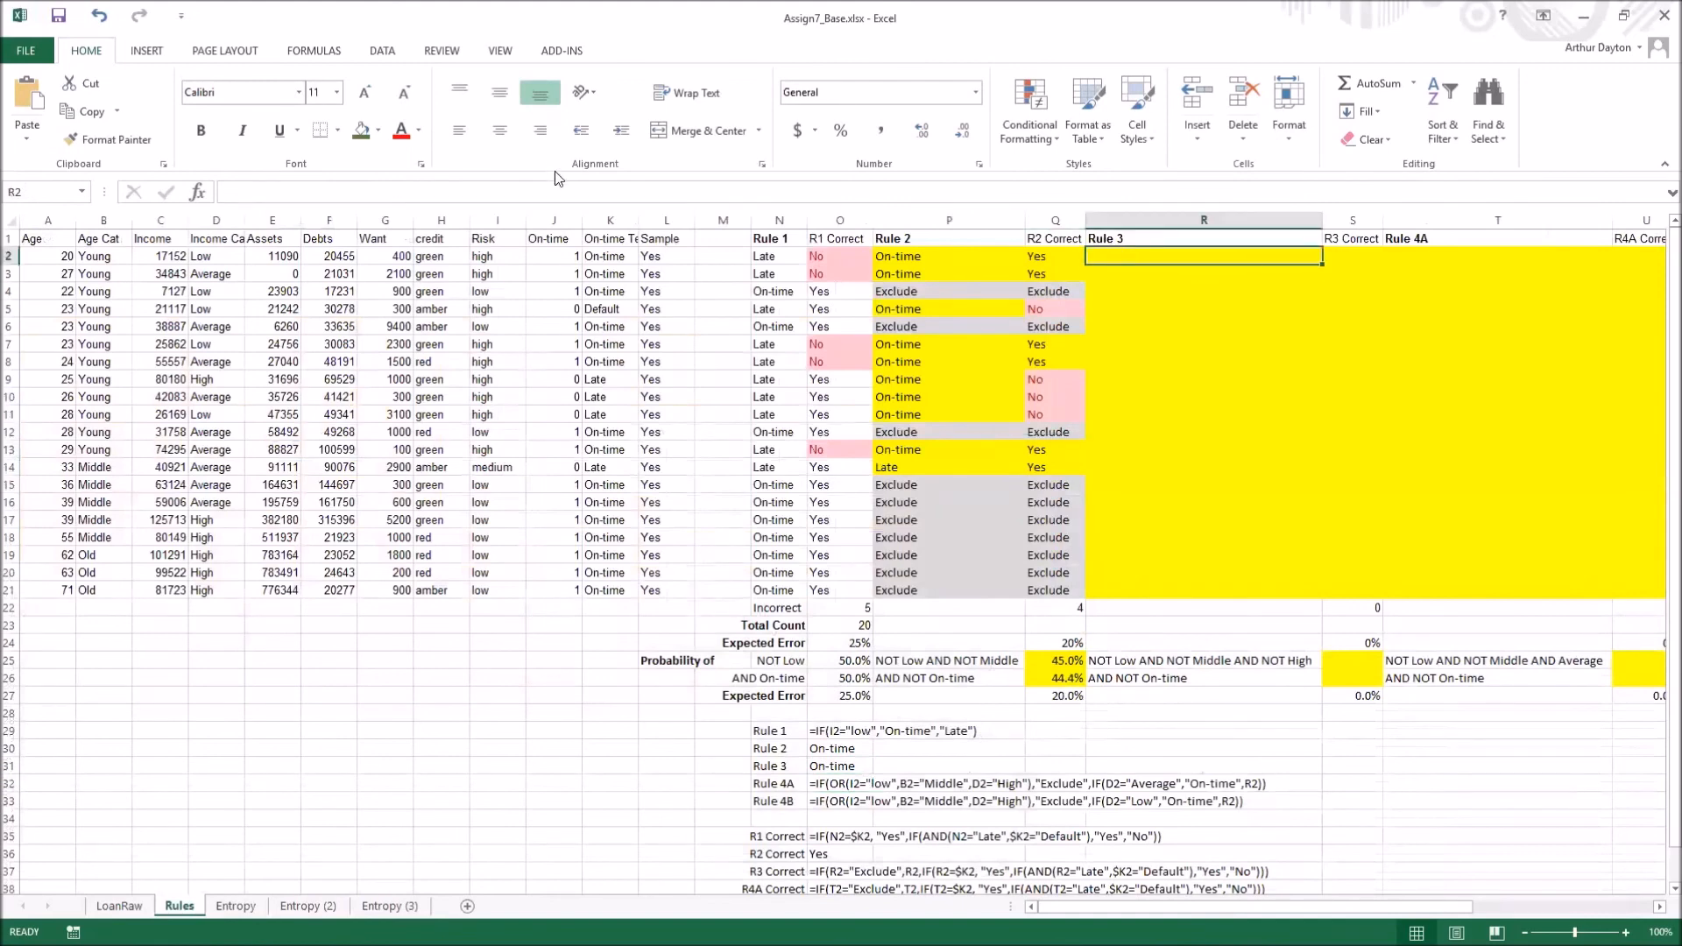
{"action": "left_click", "coordinate": [547, 191]}
{"action": "key", "text": "ctrl+v"}
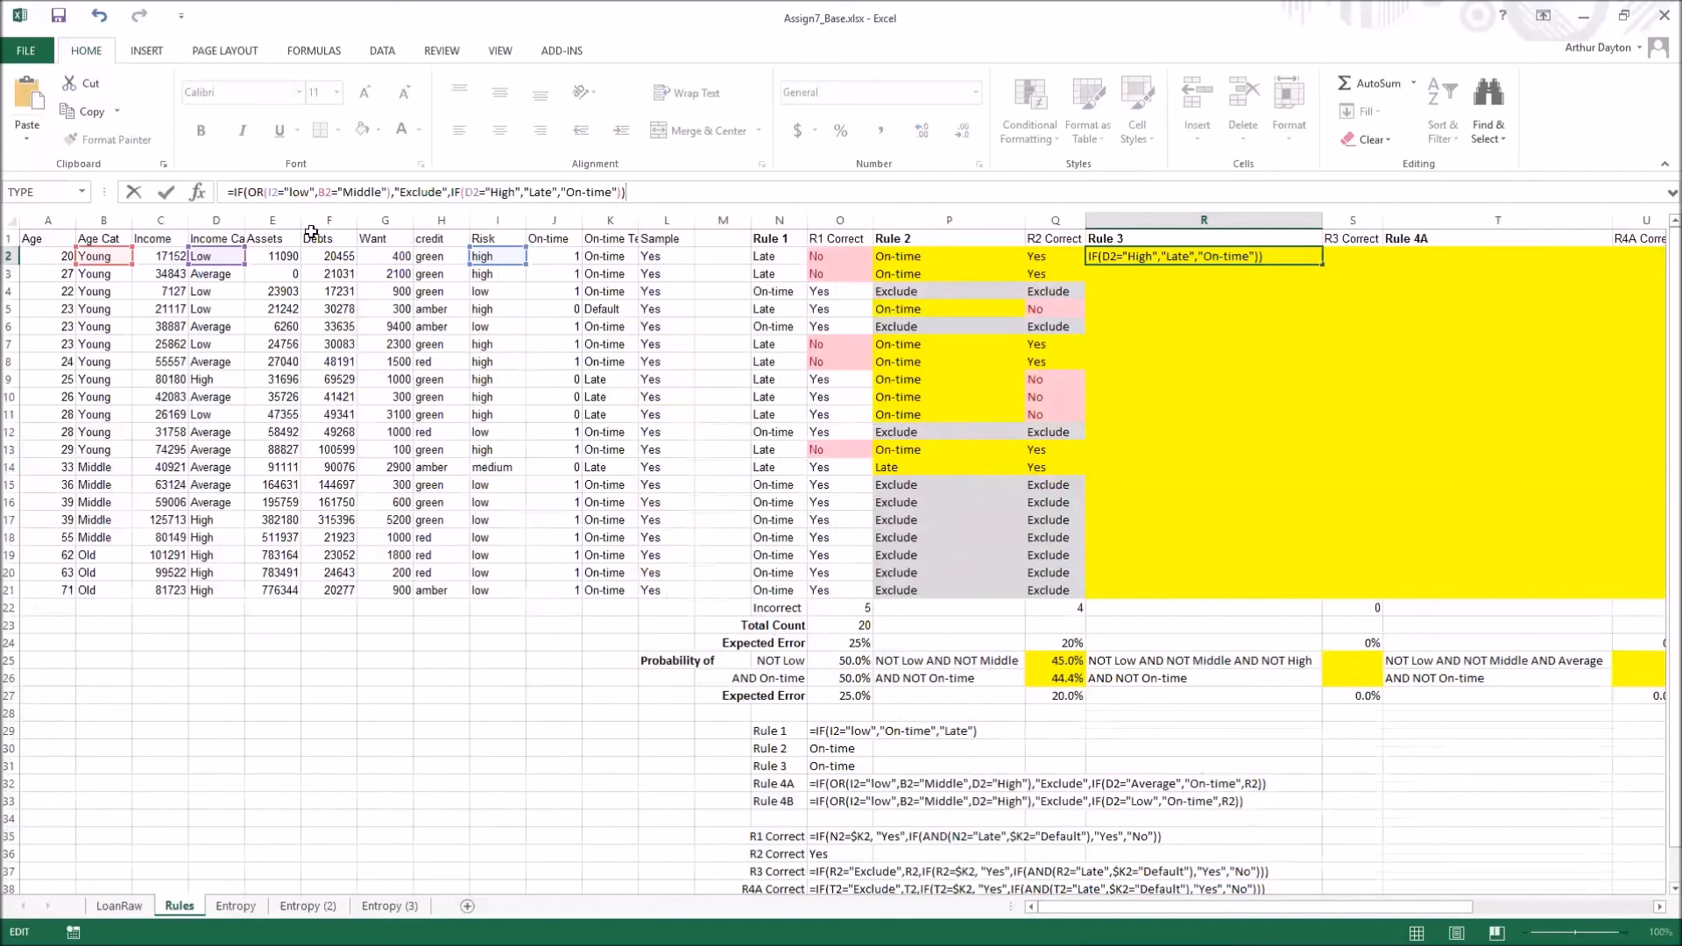
Review the OR test and the High, Late and On-time arguments in R2's formula, and fill it down through R21
{"action": "left_click", "coordinate": [257, 192]}
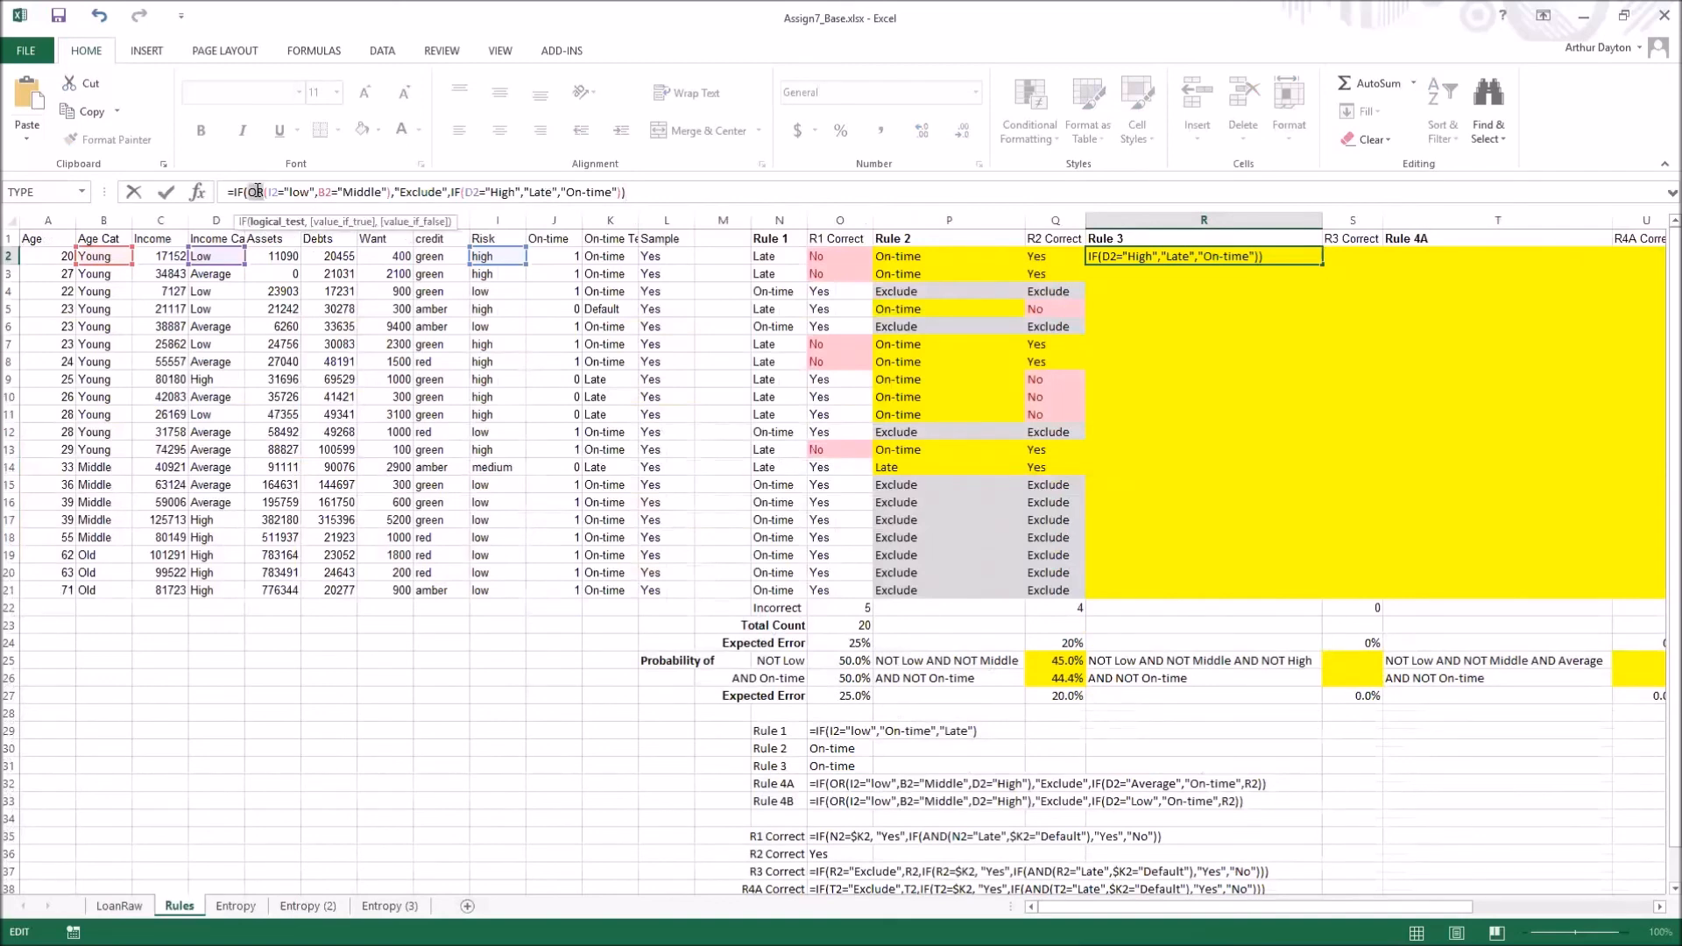
{"action": "double_click", "coordinate": [258, 192]}
{"action": "double_click", "coordinate": [497, 192]}
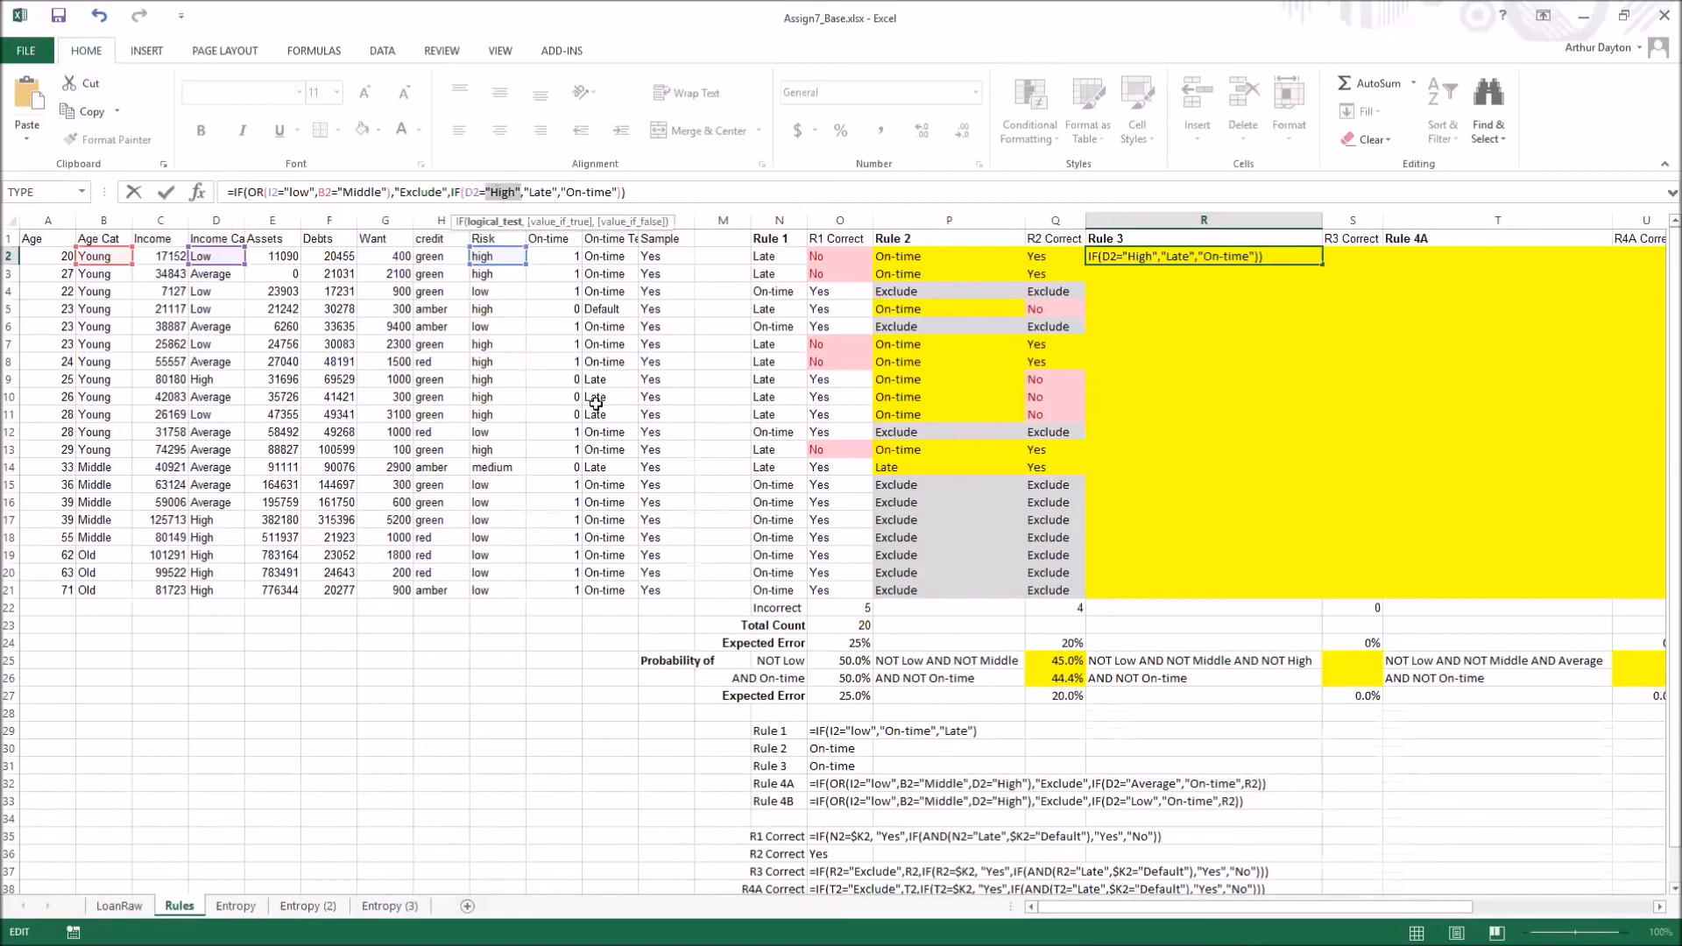
{"action": "double_click", "coordinate": [544, 192]}
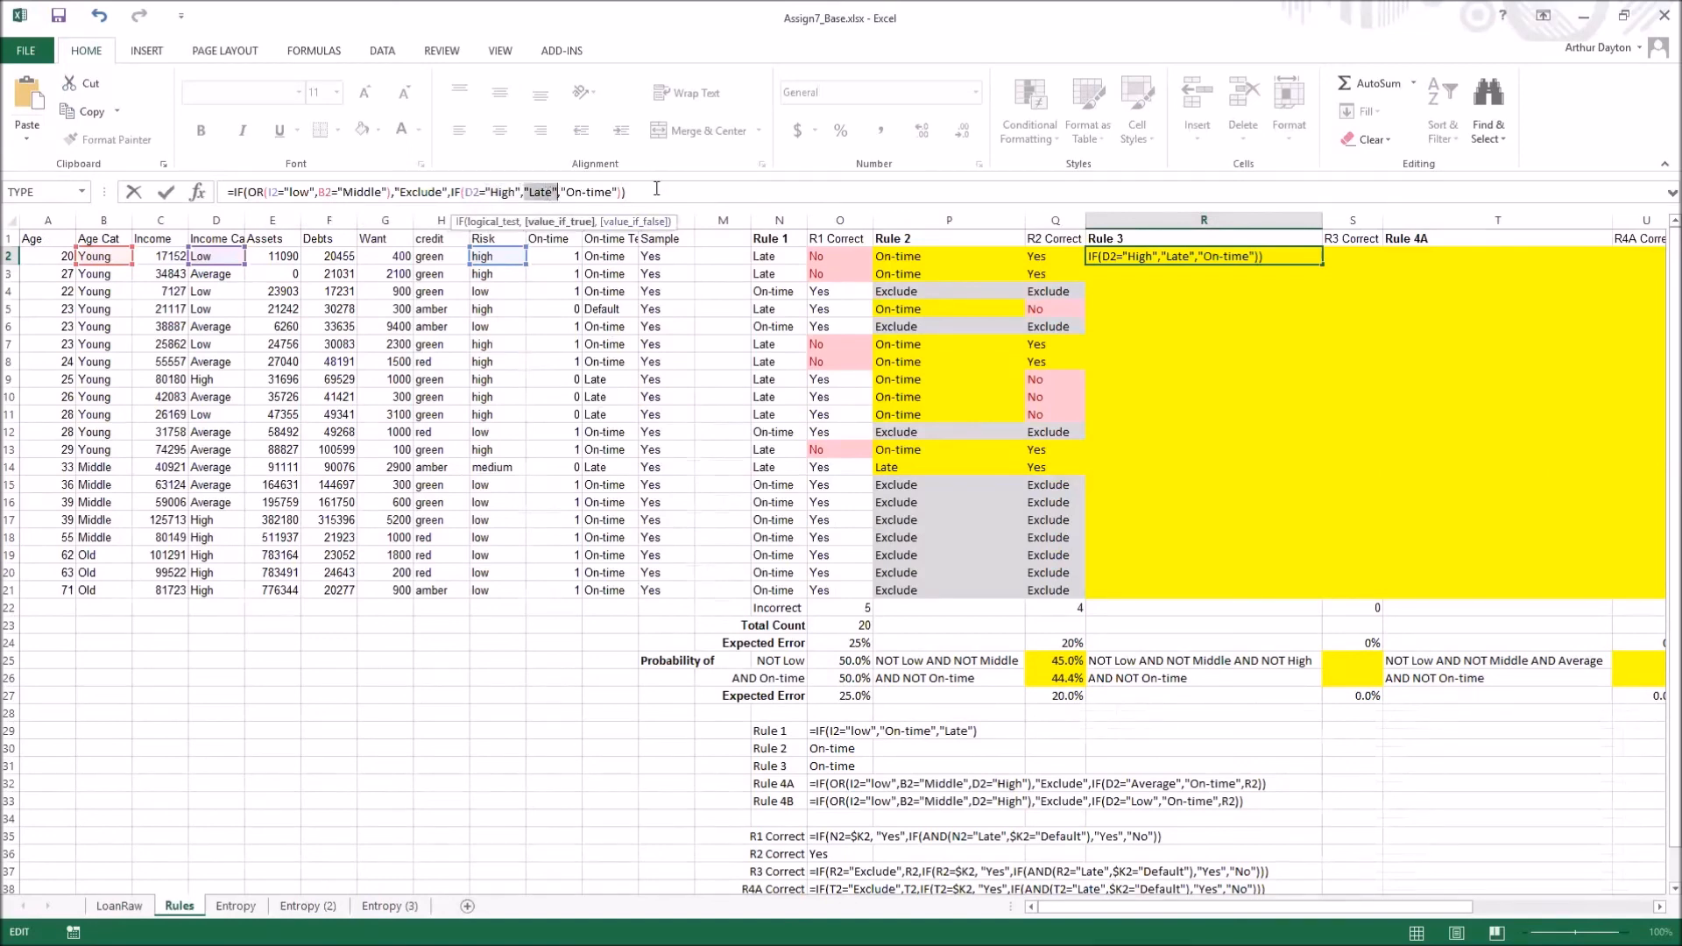
{"action": "double_click", "coordinate": [596, 193]}
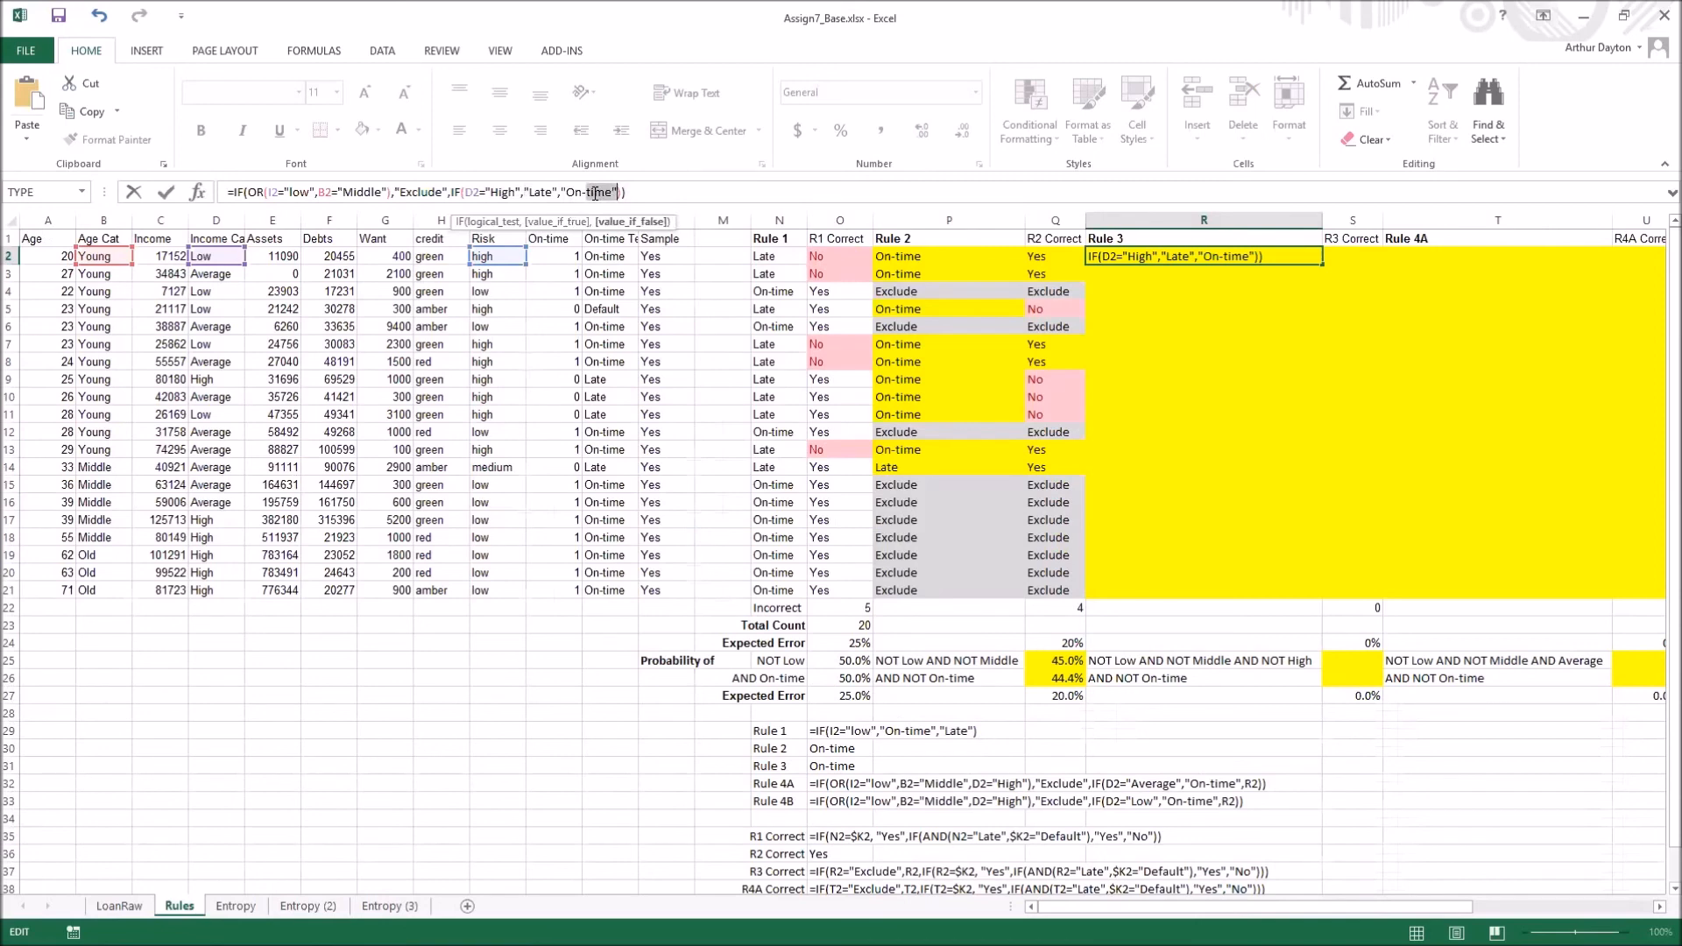
{"action": "key", "text": "Return"}
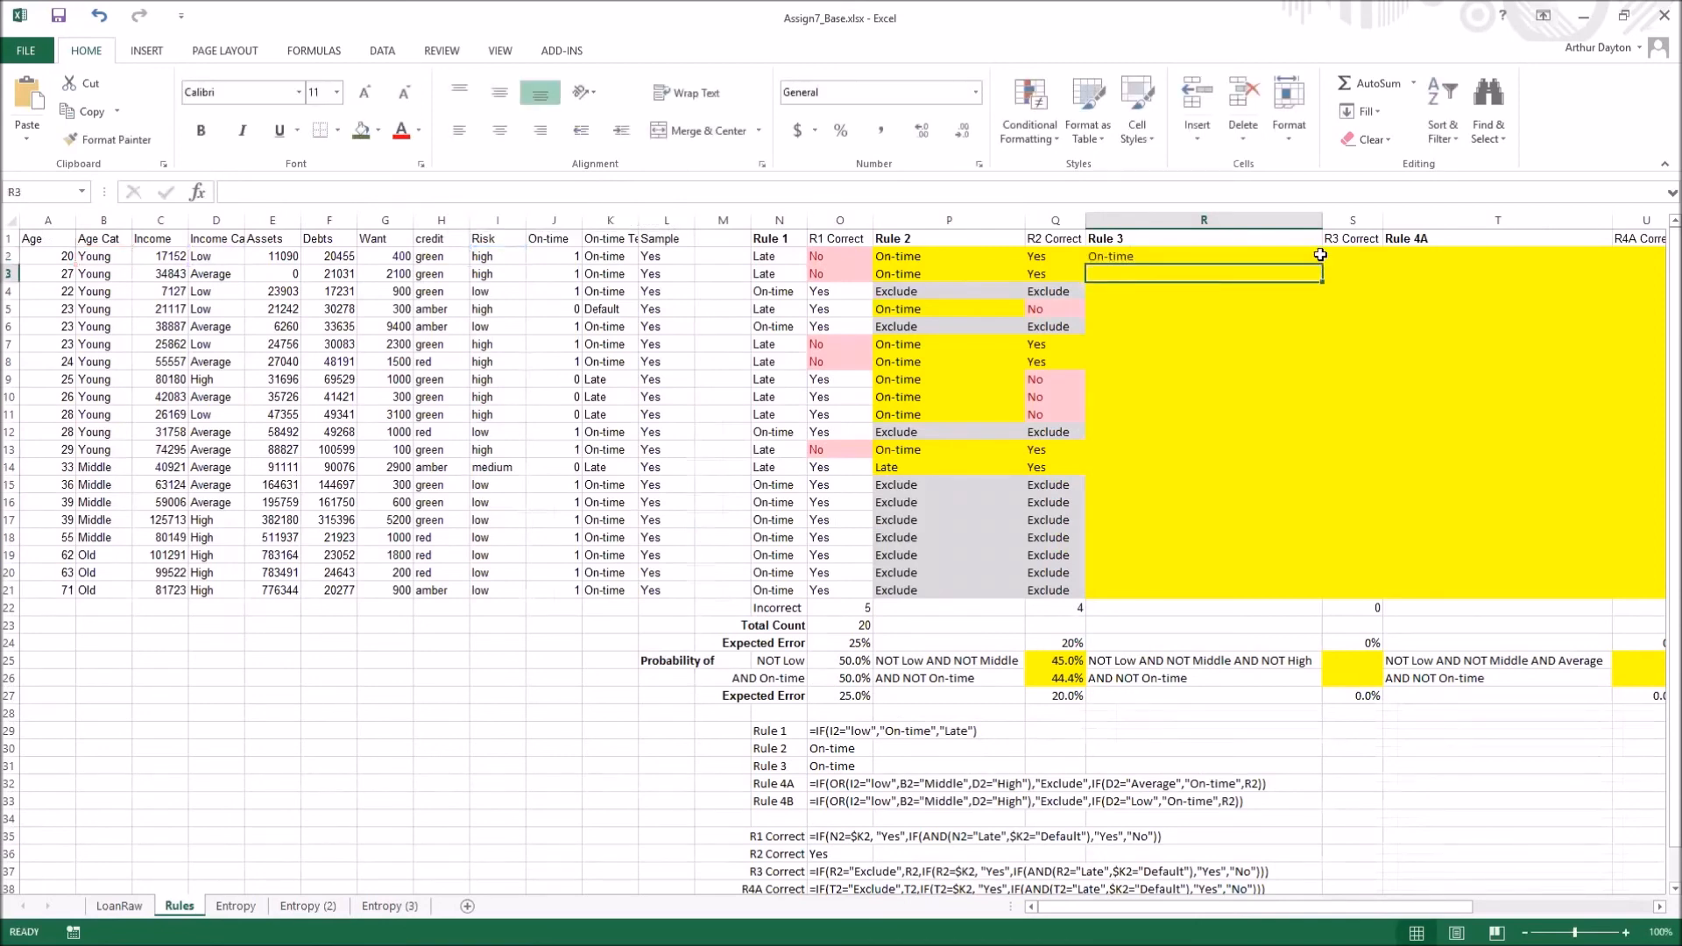
{"action": "left_click", "coordinate": [1305, 257]}
{"action": "left_click_drag", "start_coordinate": [1320, 262], "coordinate": [1299, 605]}
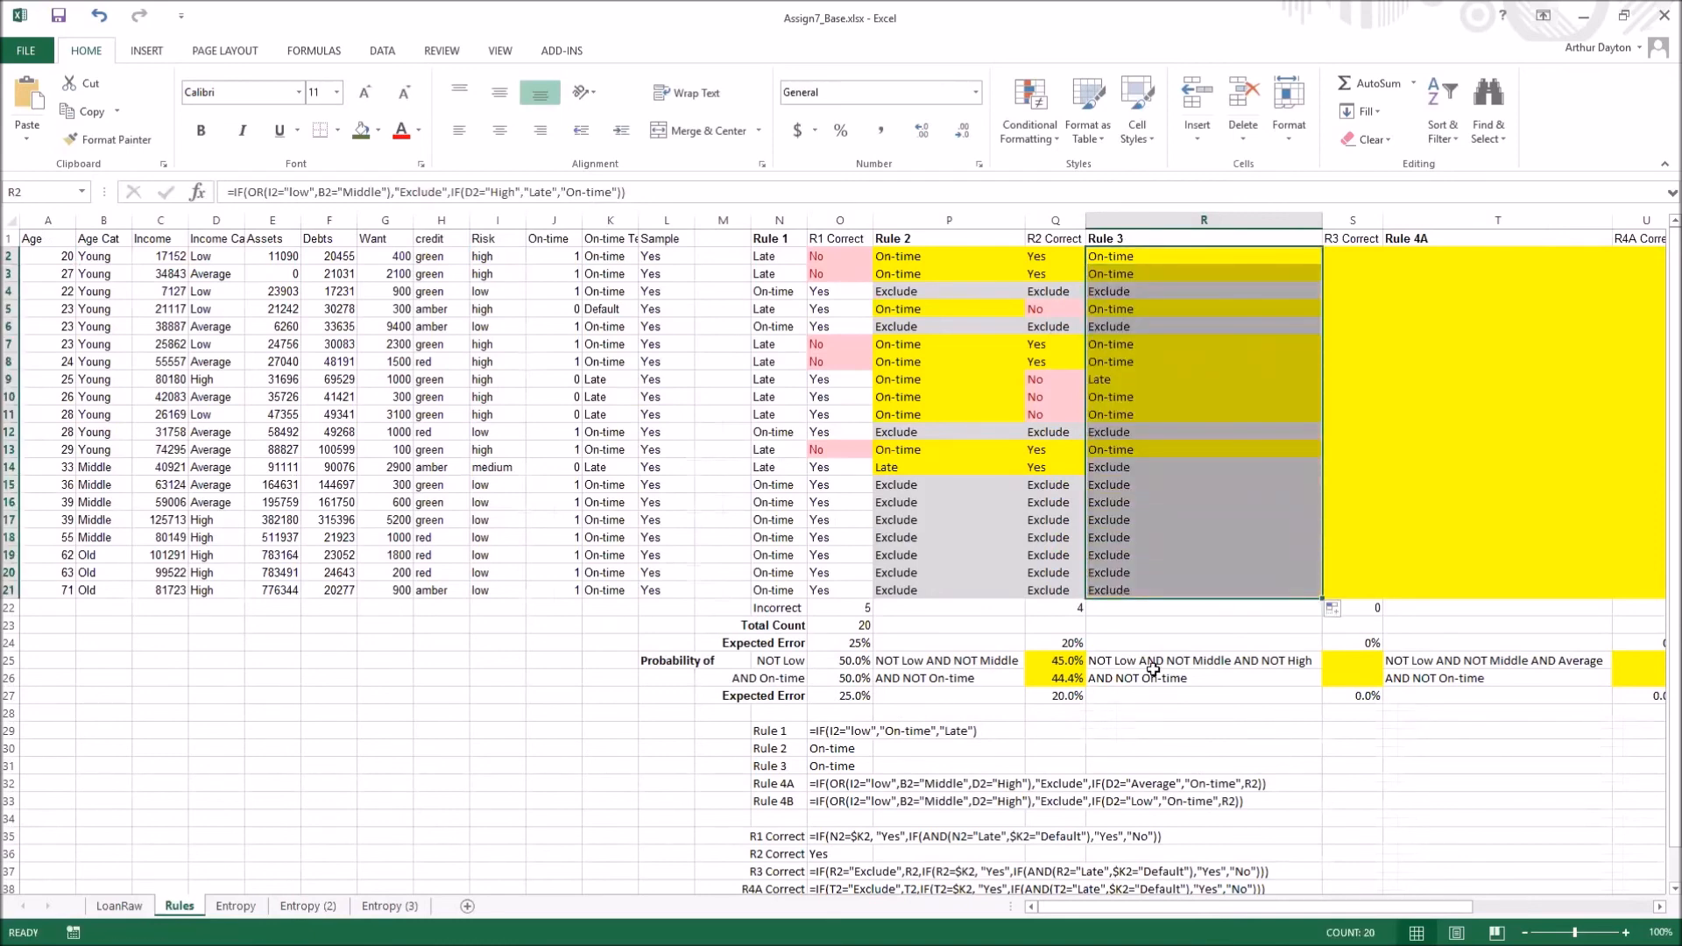
Copy the R3 Correct formula from O37 into S2
{"action": "scroll", "coordinate": [859, 856], "scroll_direction": "down", "scroll_amount": 1}
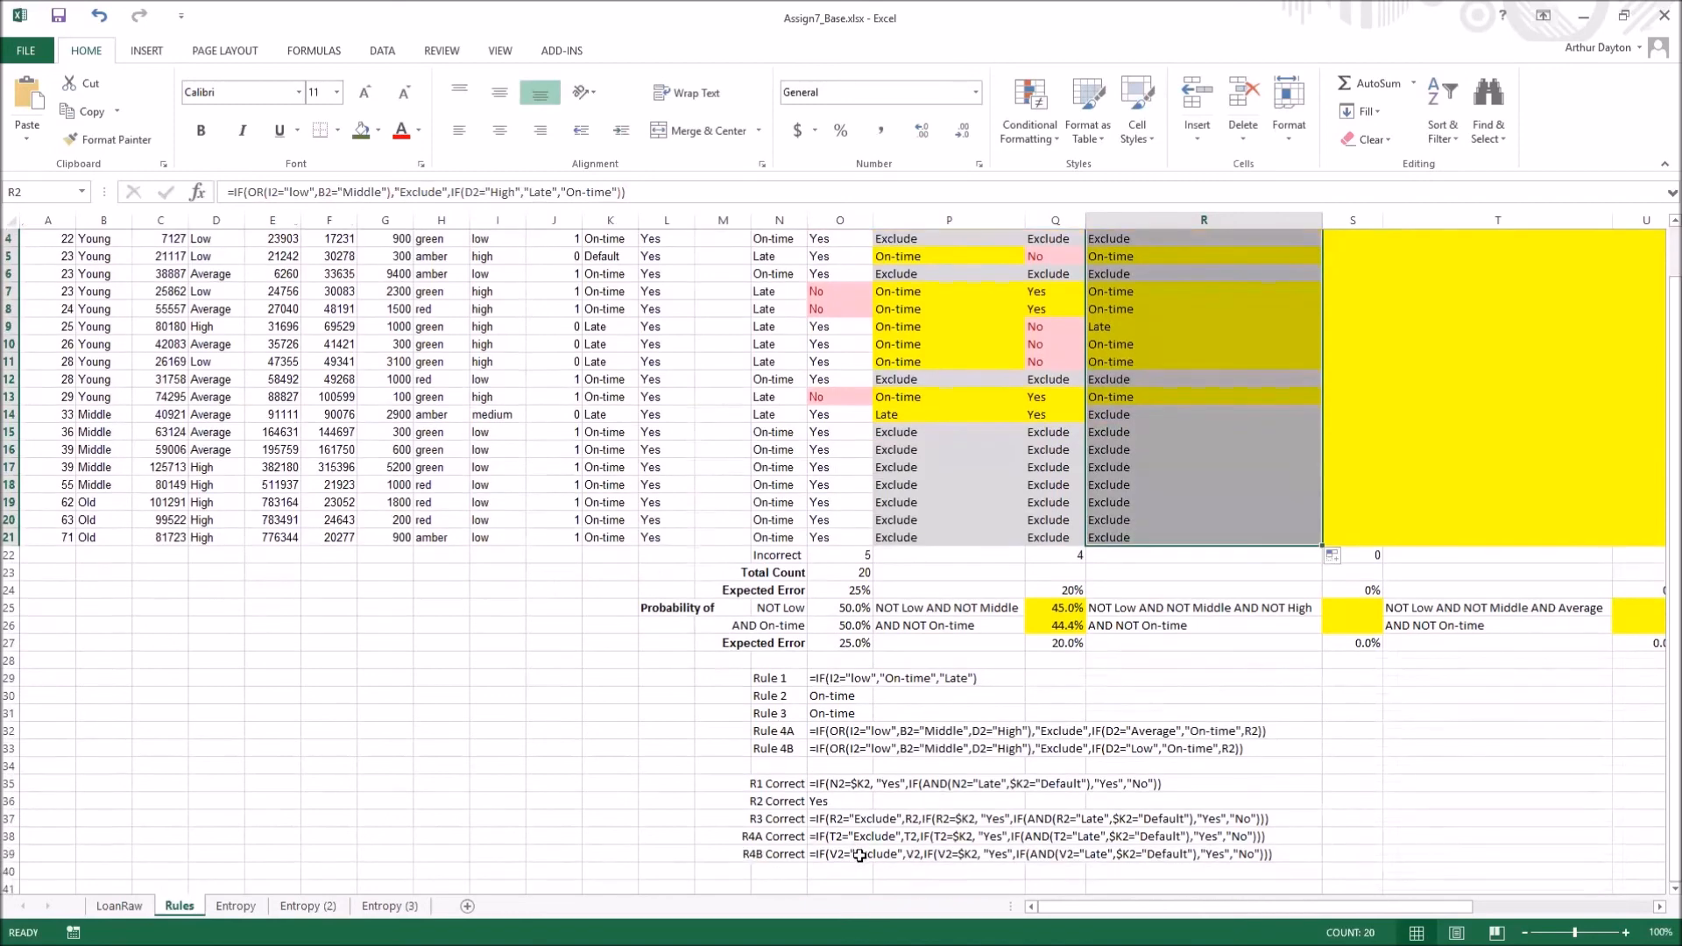
{"action": "left_click", "coordinate": [835, 817]}
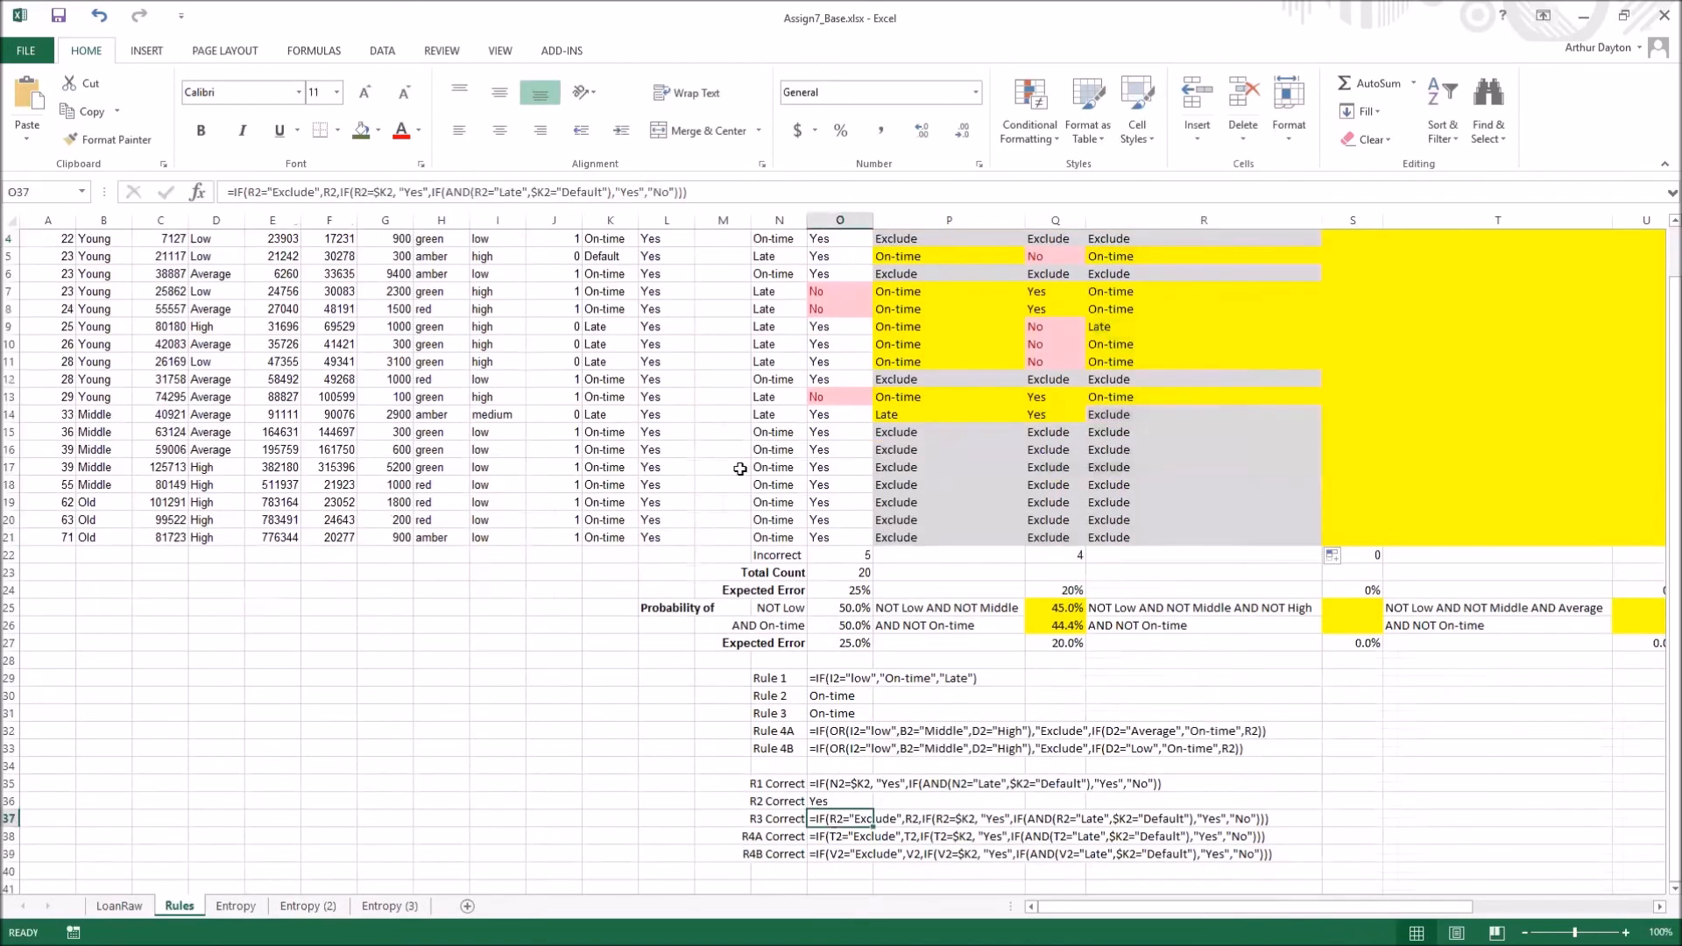
{"action": "triple_click", "coordinate": [719, 191]}
{"action": "key", "text": "ctrl+c"}
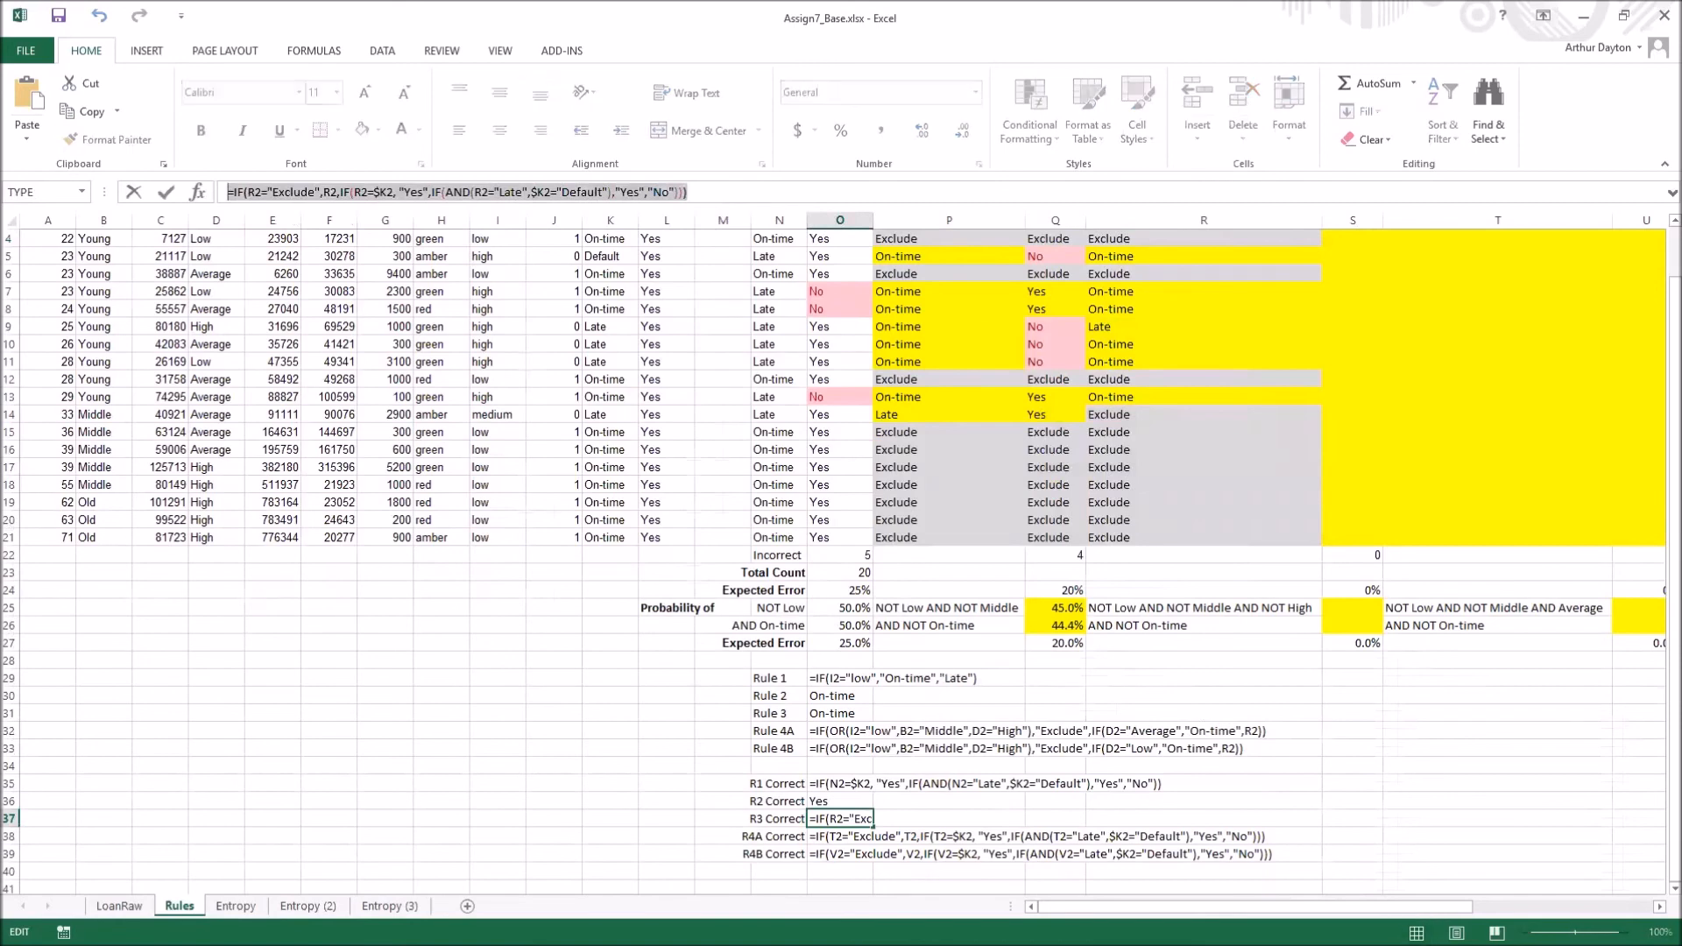
{"action": "key", "text": "Return"}
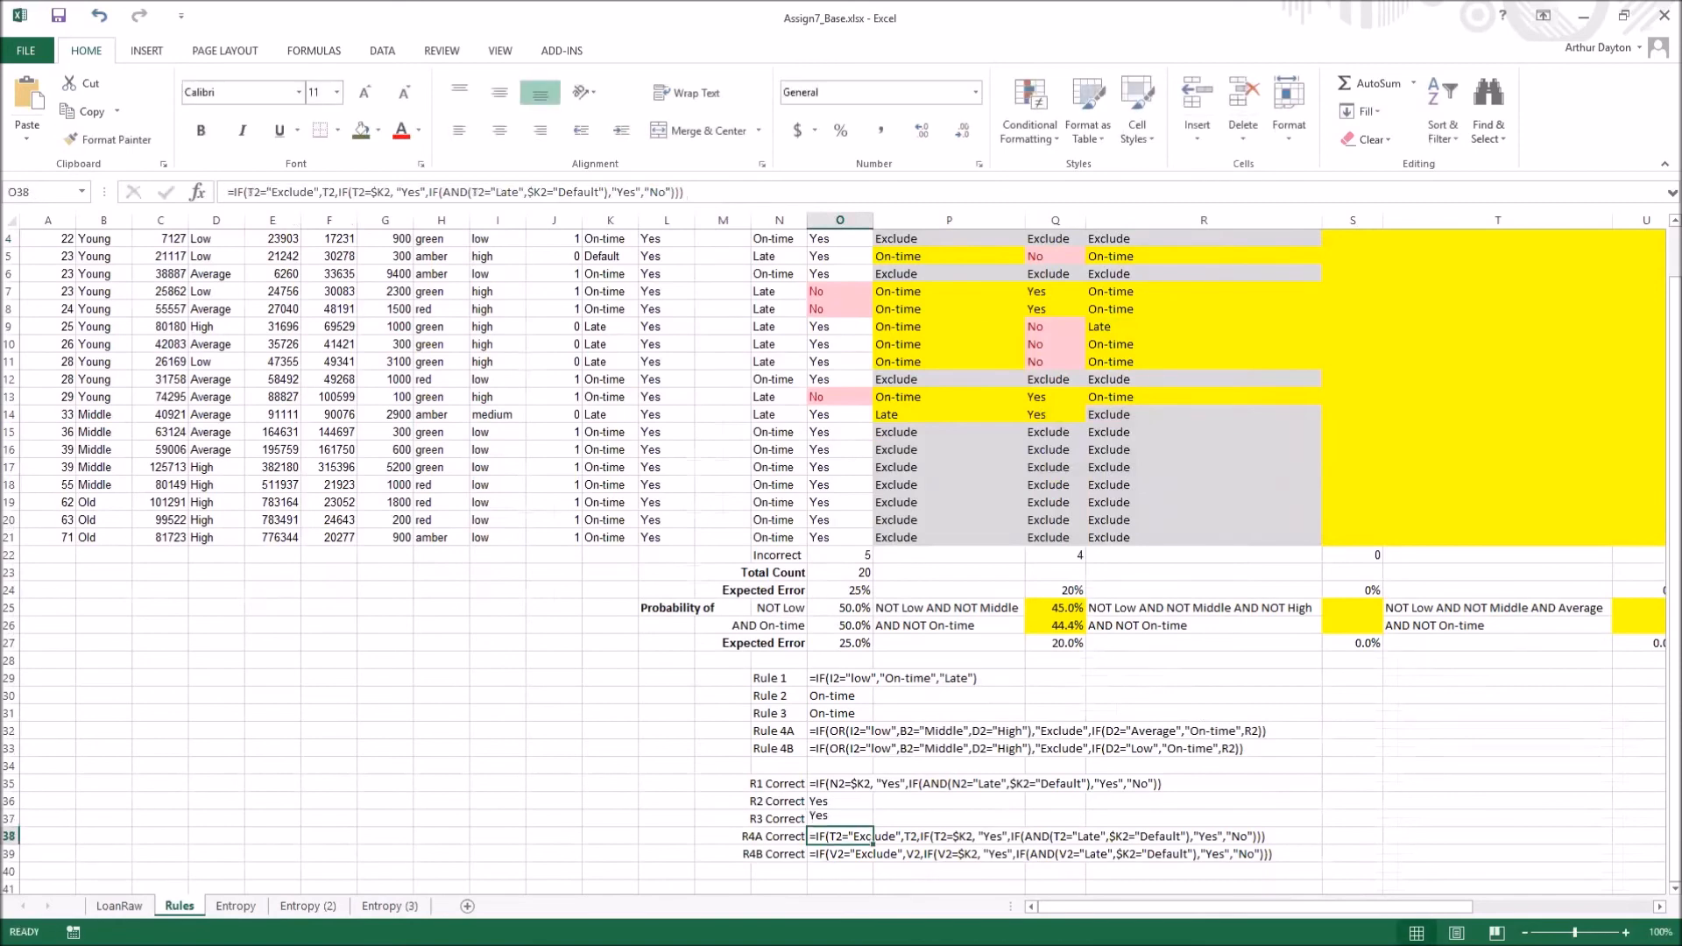
{"action": "scroll", "coordinate": [770, 323], "scroll_direction": "up", "scroll_amount": 1}
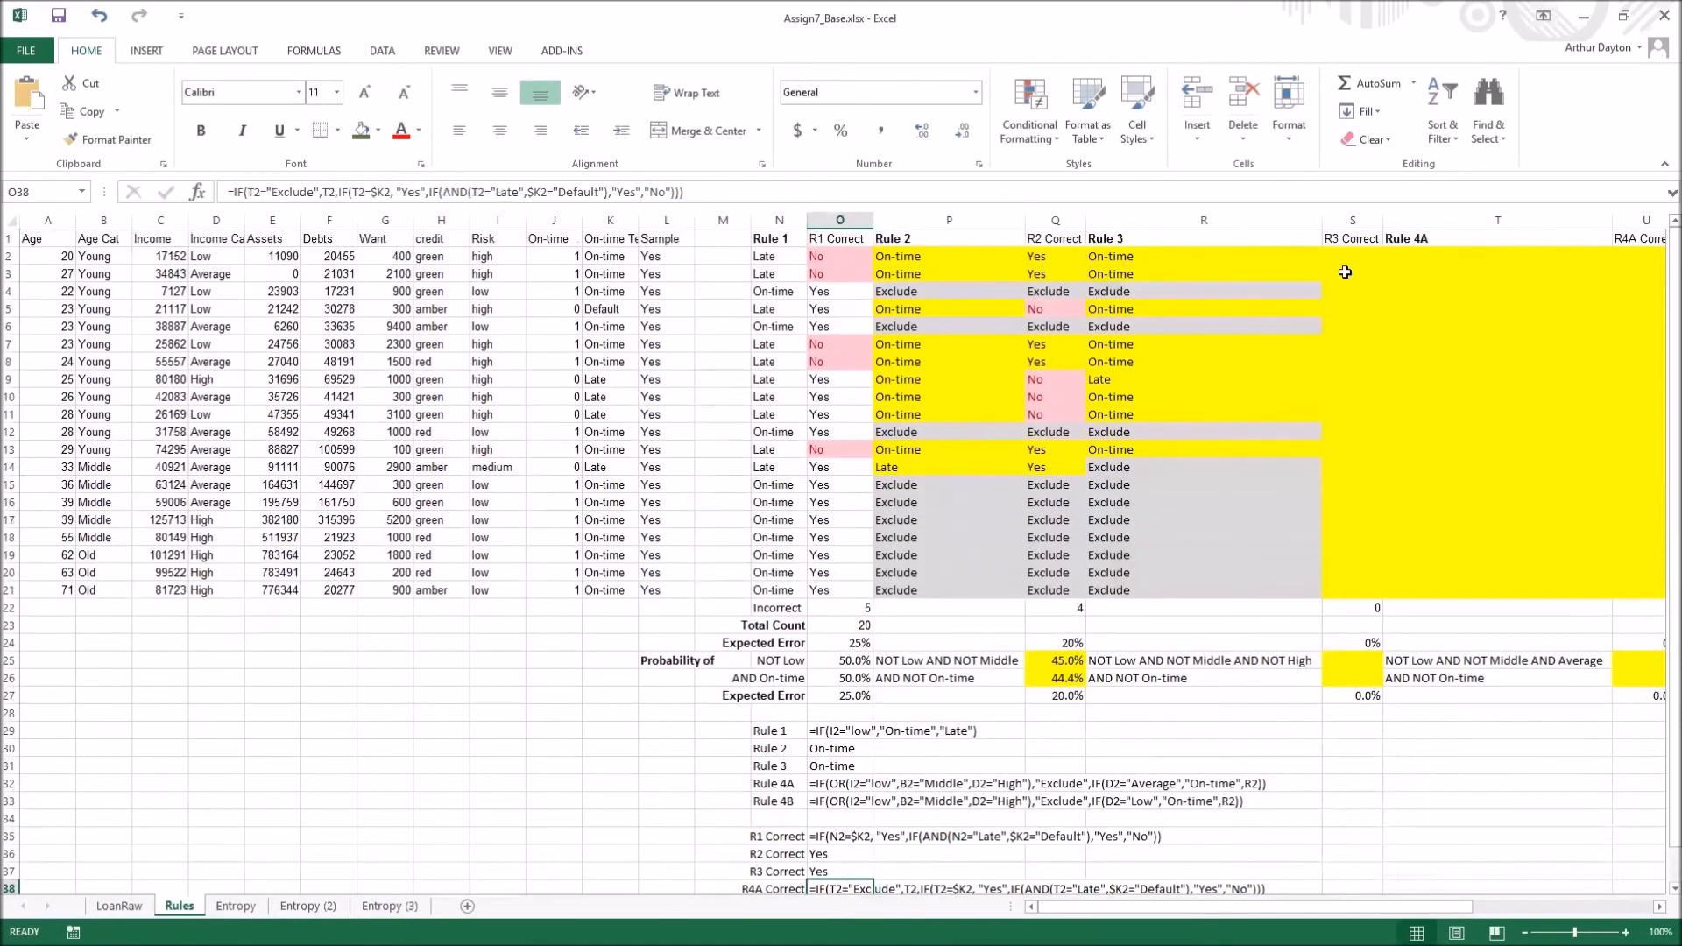
{"action": "left_click", "coordinate": [1345, 257]}
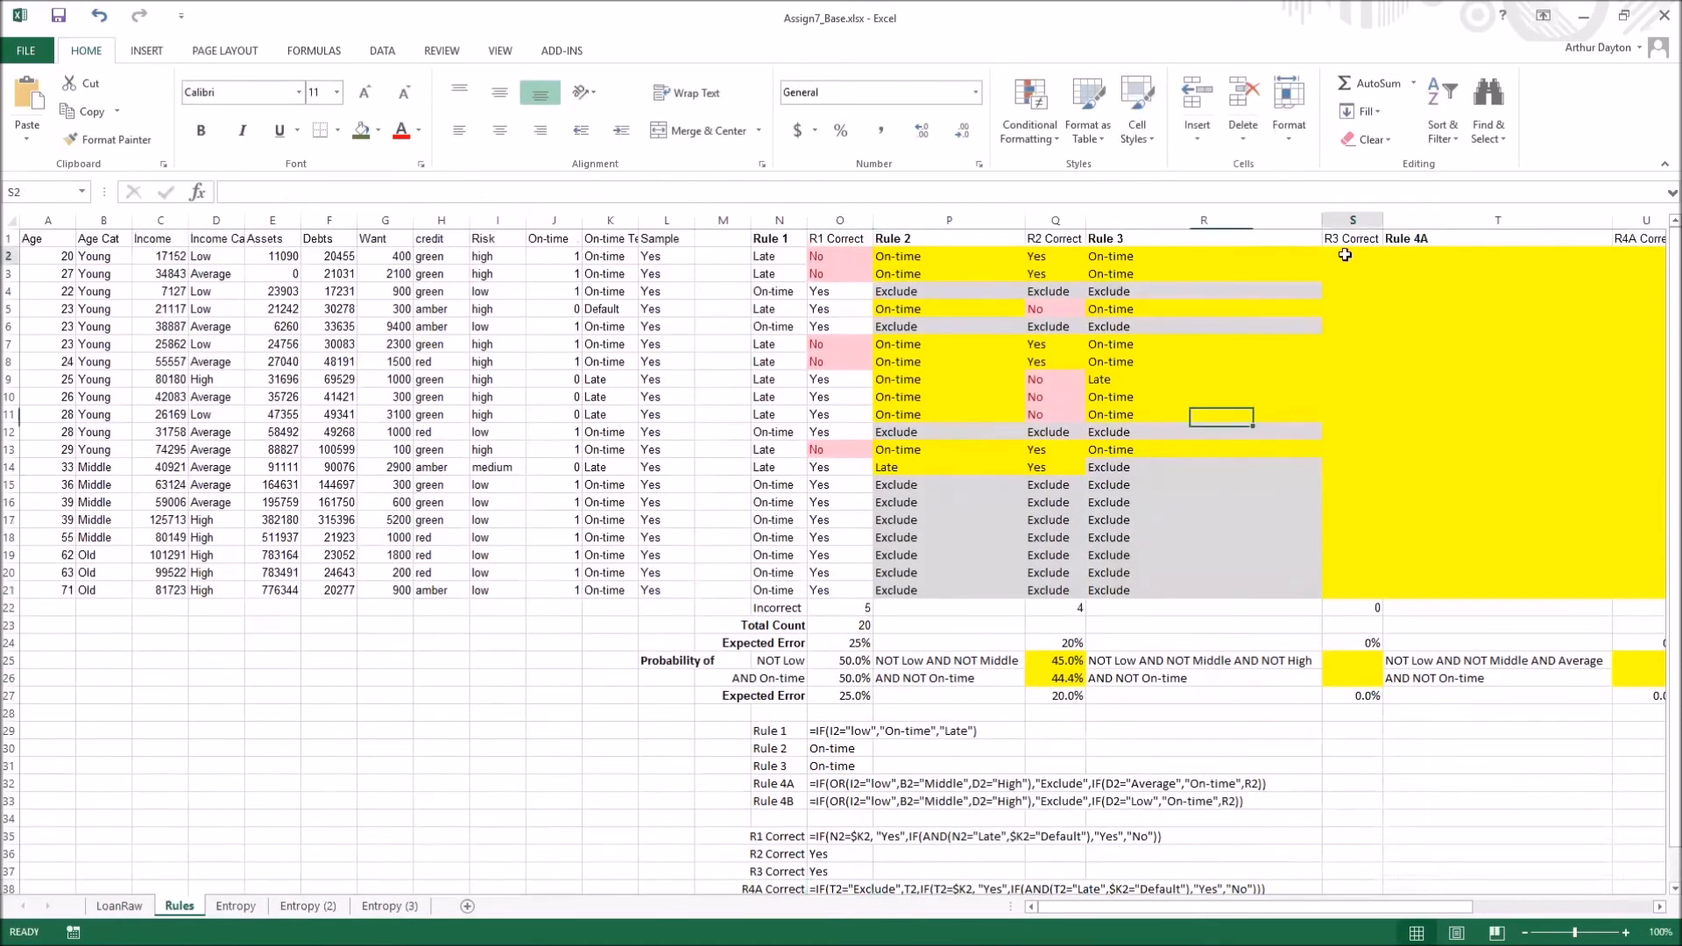
{"action": "left_click", "coordinate": [1227, 190]}
{"action": "key", "text": "ctrl+v"}
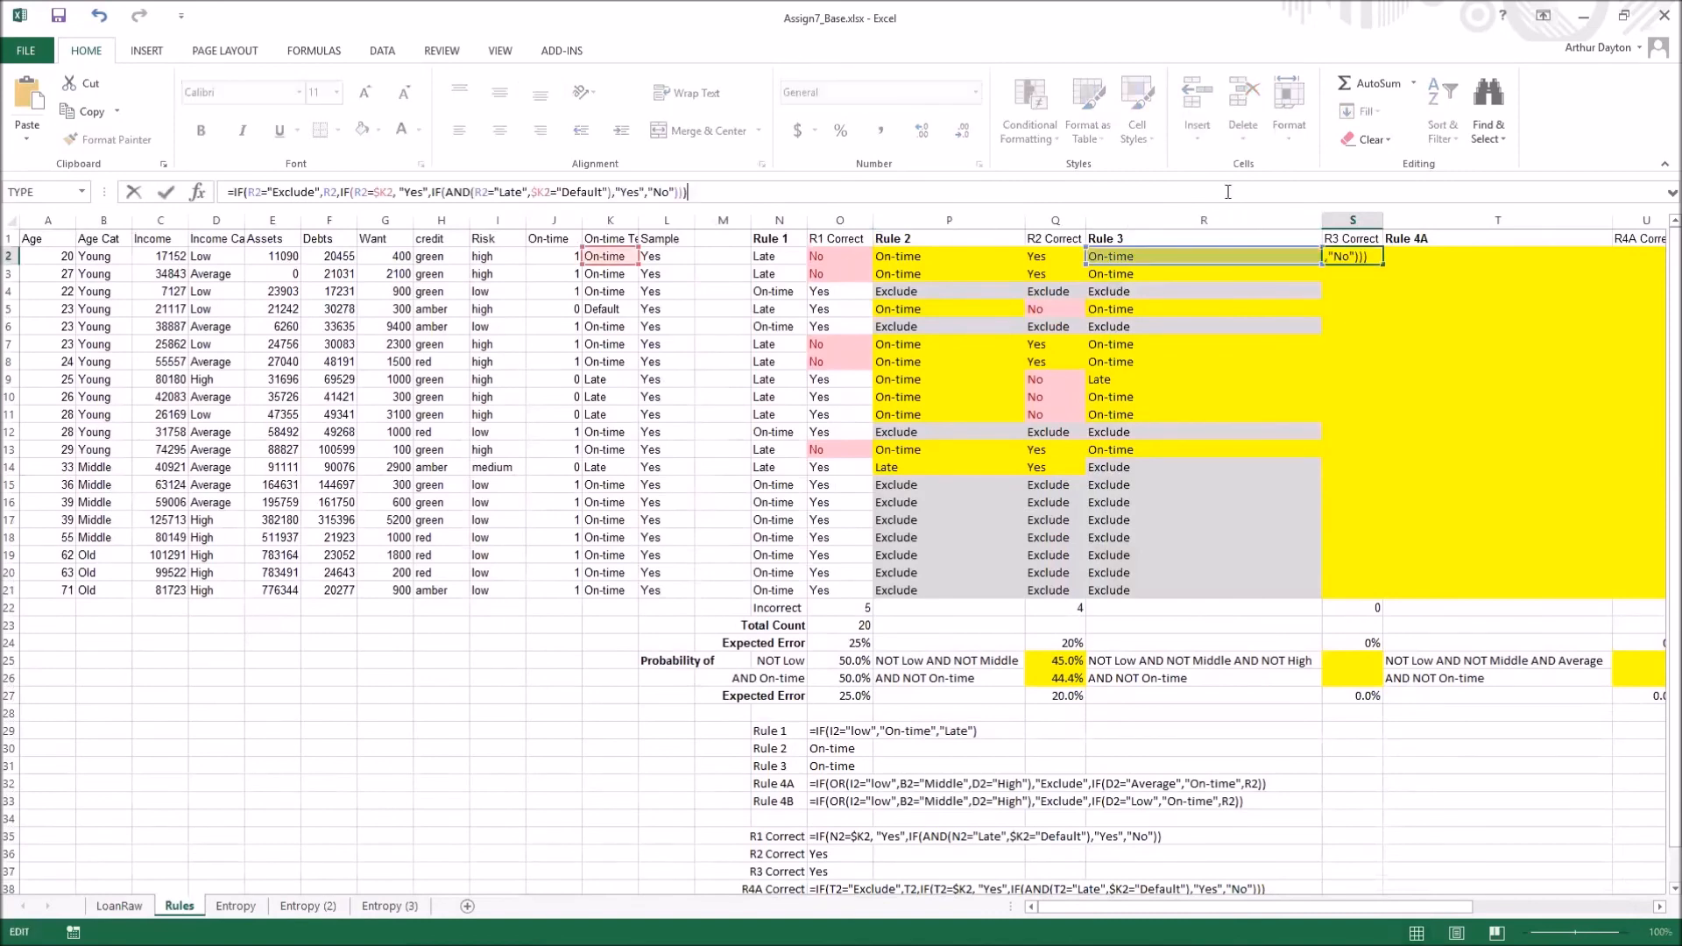
{"action": "key", "text": "Return"}
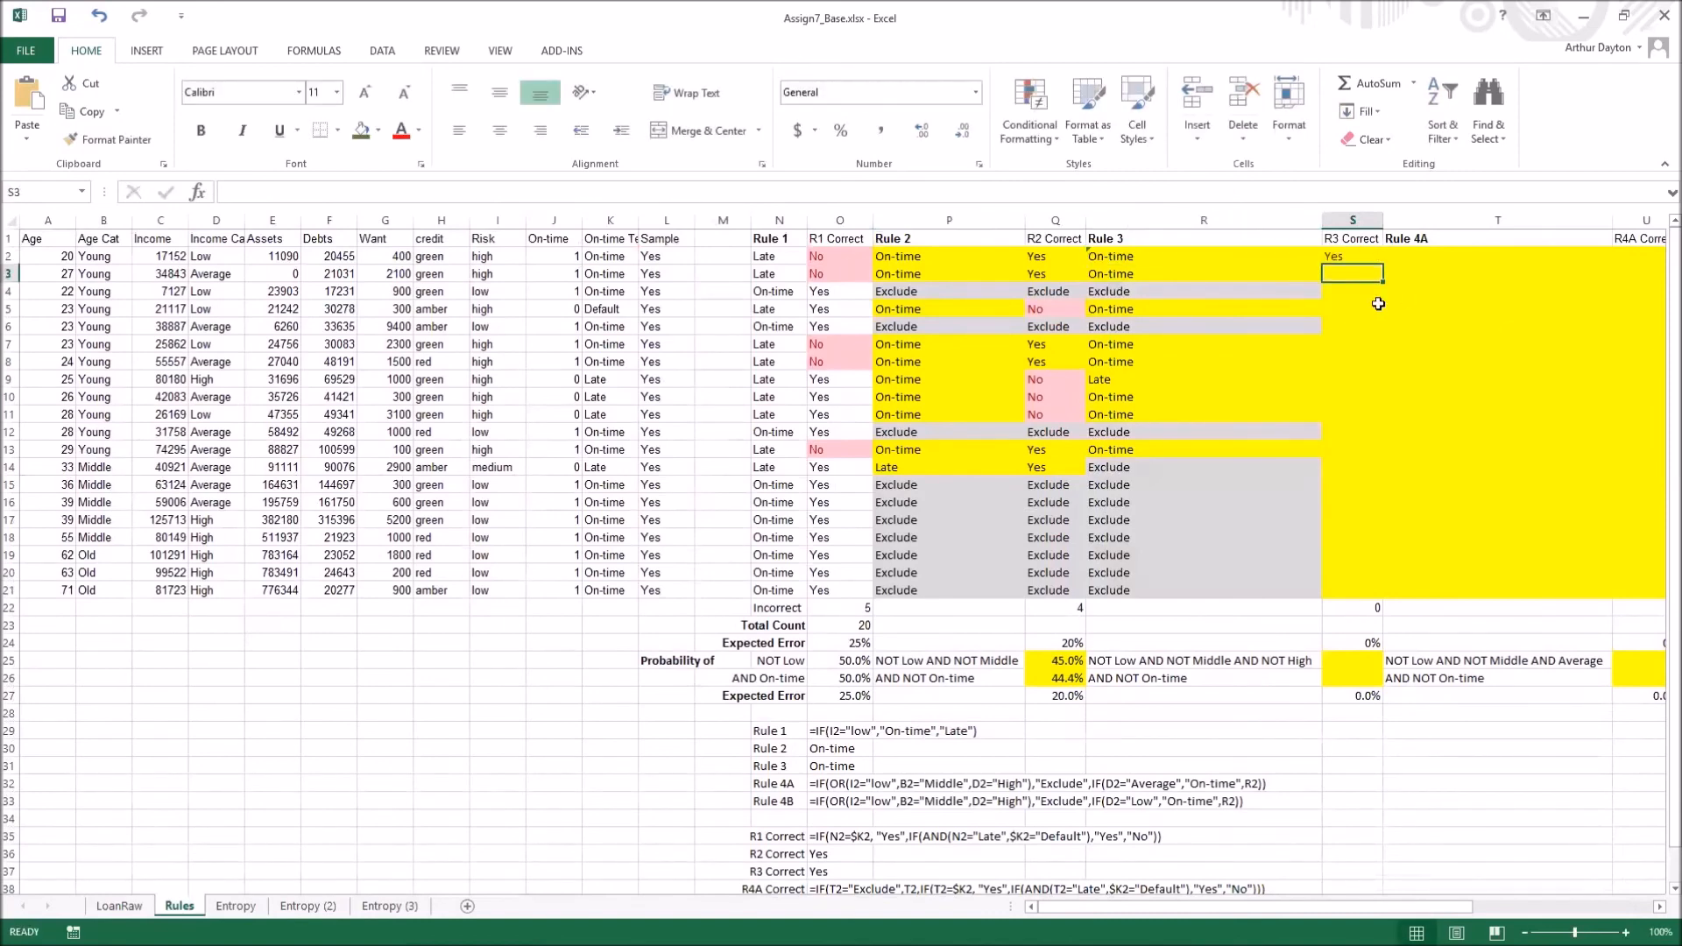
Fill S2's formula down through S21 and examine Rule 3's incorrect count and expected error in S22 and S24
{"action": "left_click", "coordinate": [1367, 254]}
{"action": "left_click_drag", "start_coordinate": [1384, 263], "coordinate": [1382, 599]}
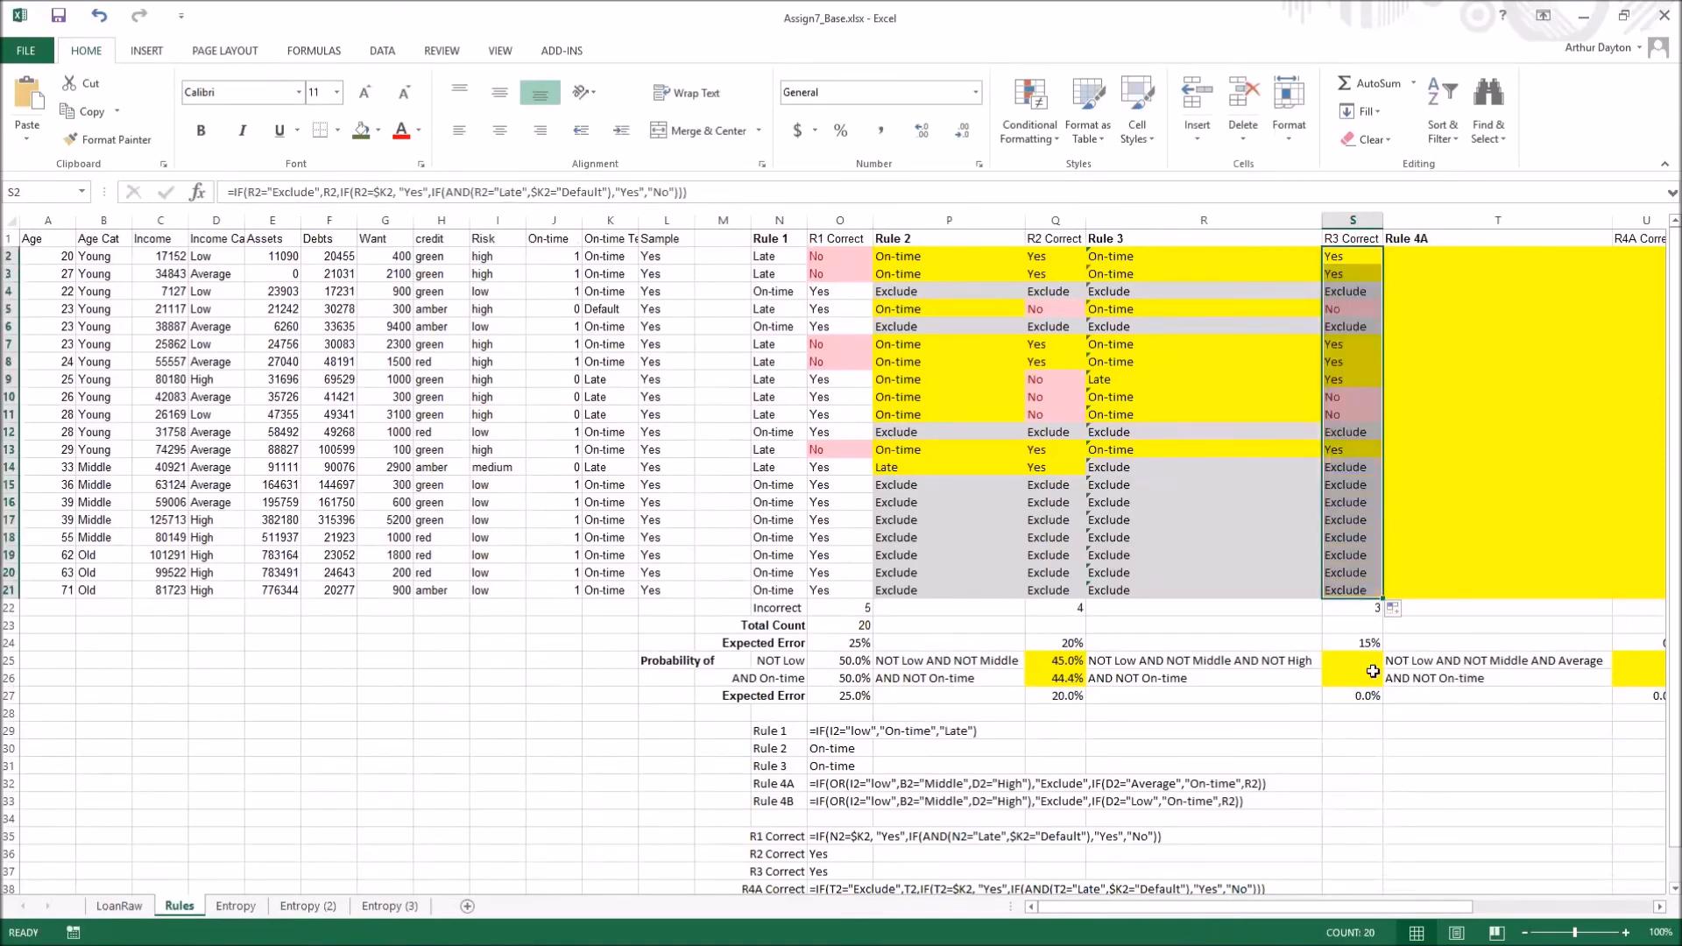
{"action": "left_click", "coordinate": [1368, 610]}
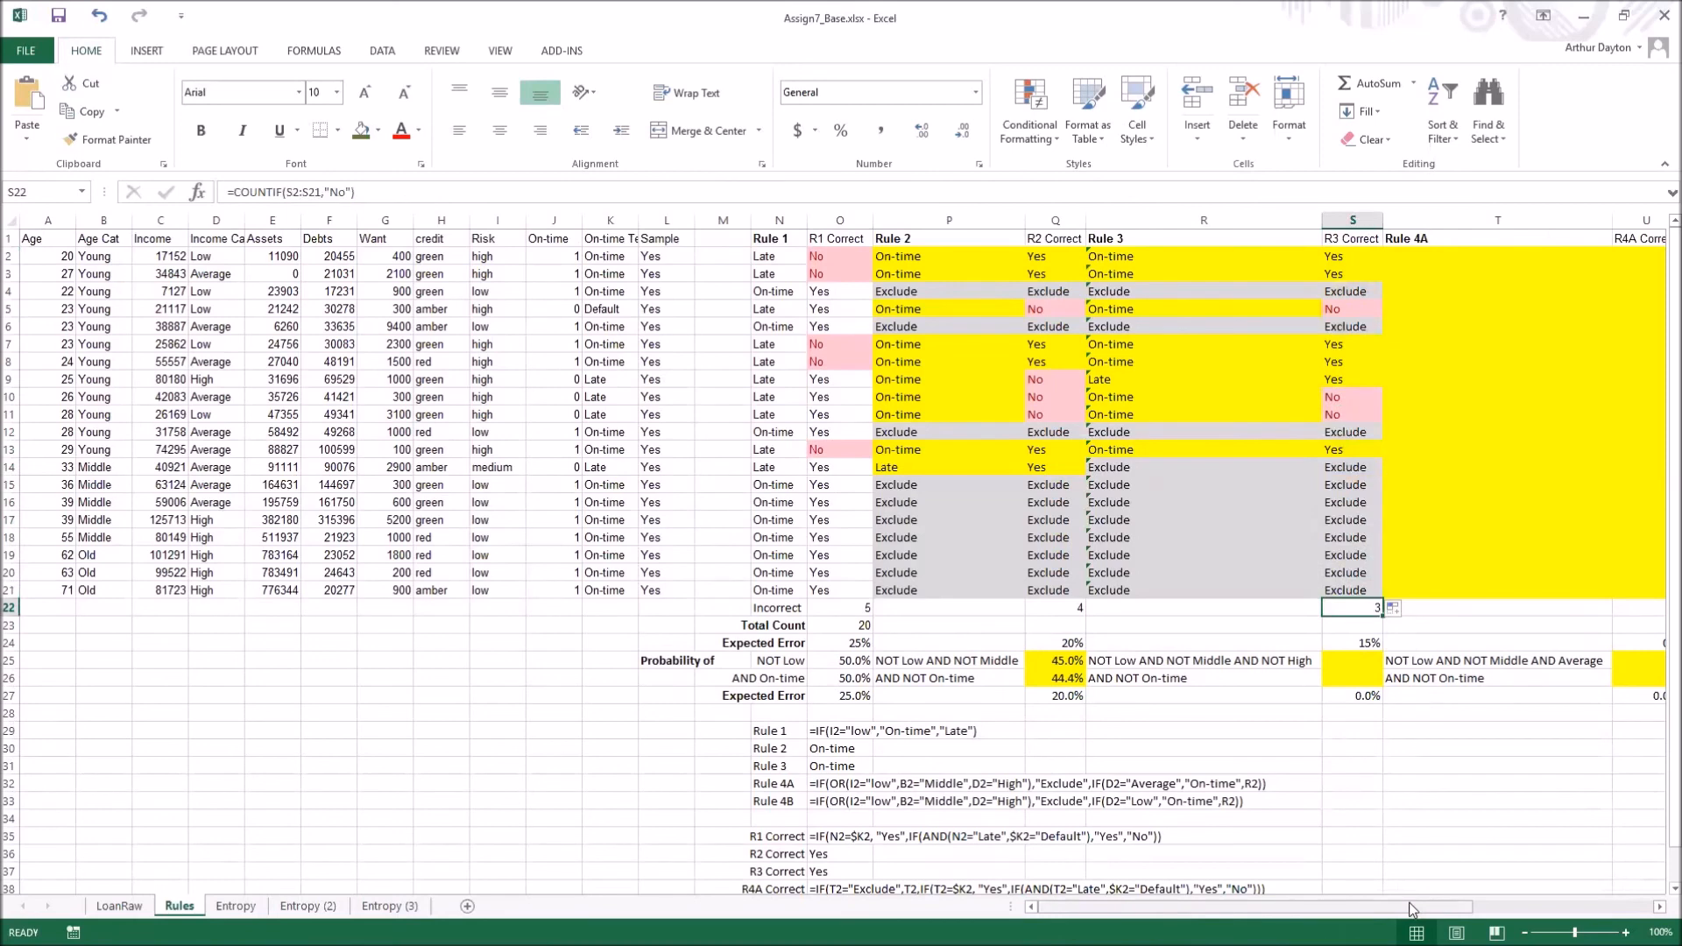
{"action": "left_click", "coordinate": [1350, 644]}
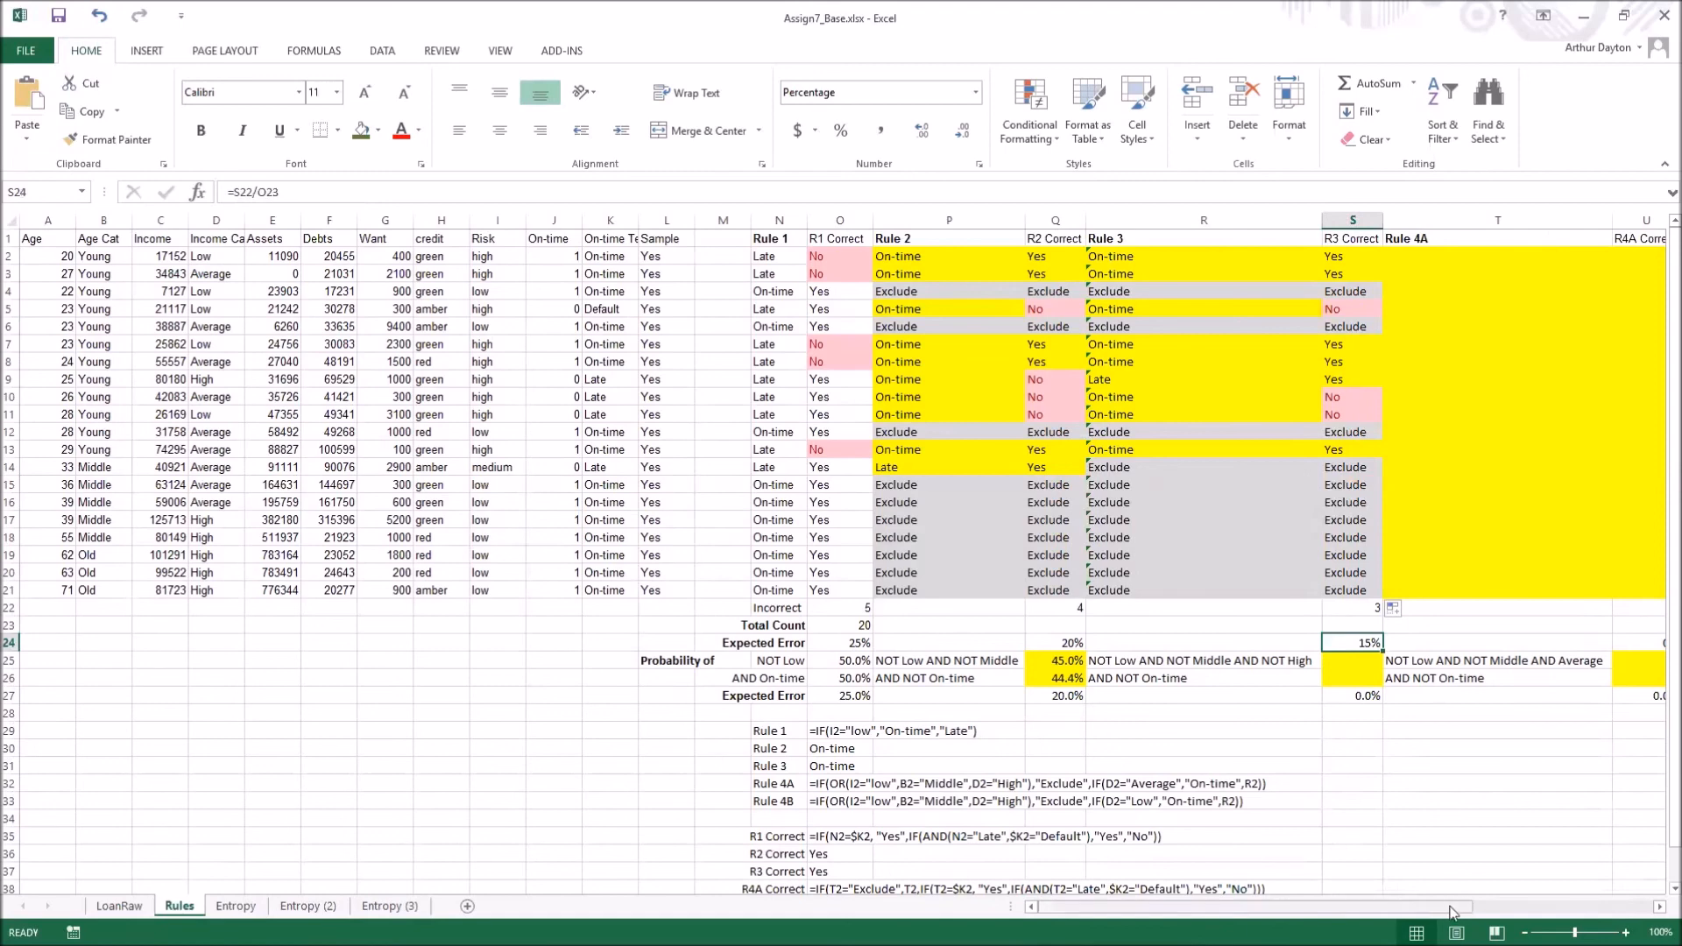
Copy Rule 2's NOT Low AND NOT Middle probability formula from Q25 into Rule 3's probability cell S25
{"action": "left_click", "coordinate": [1051, 661]}
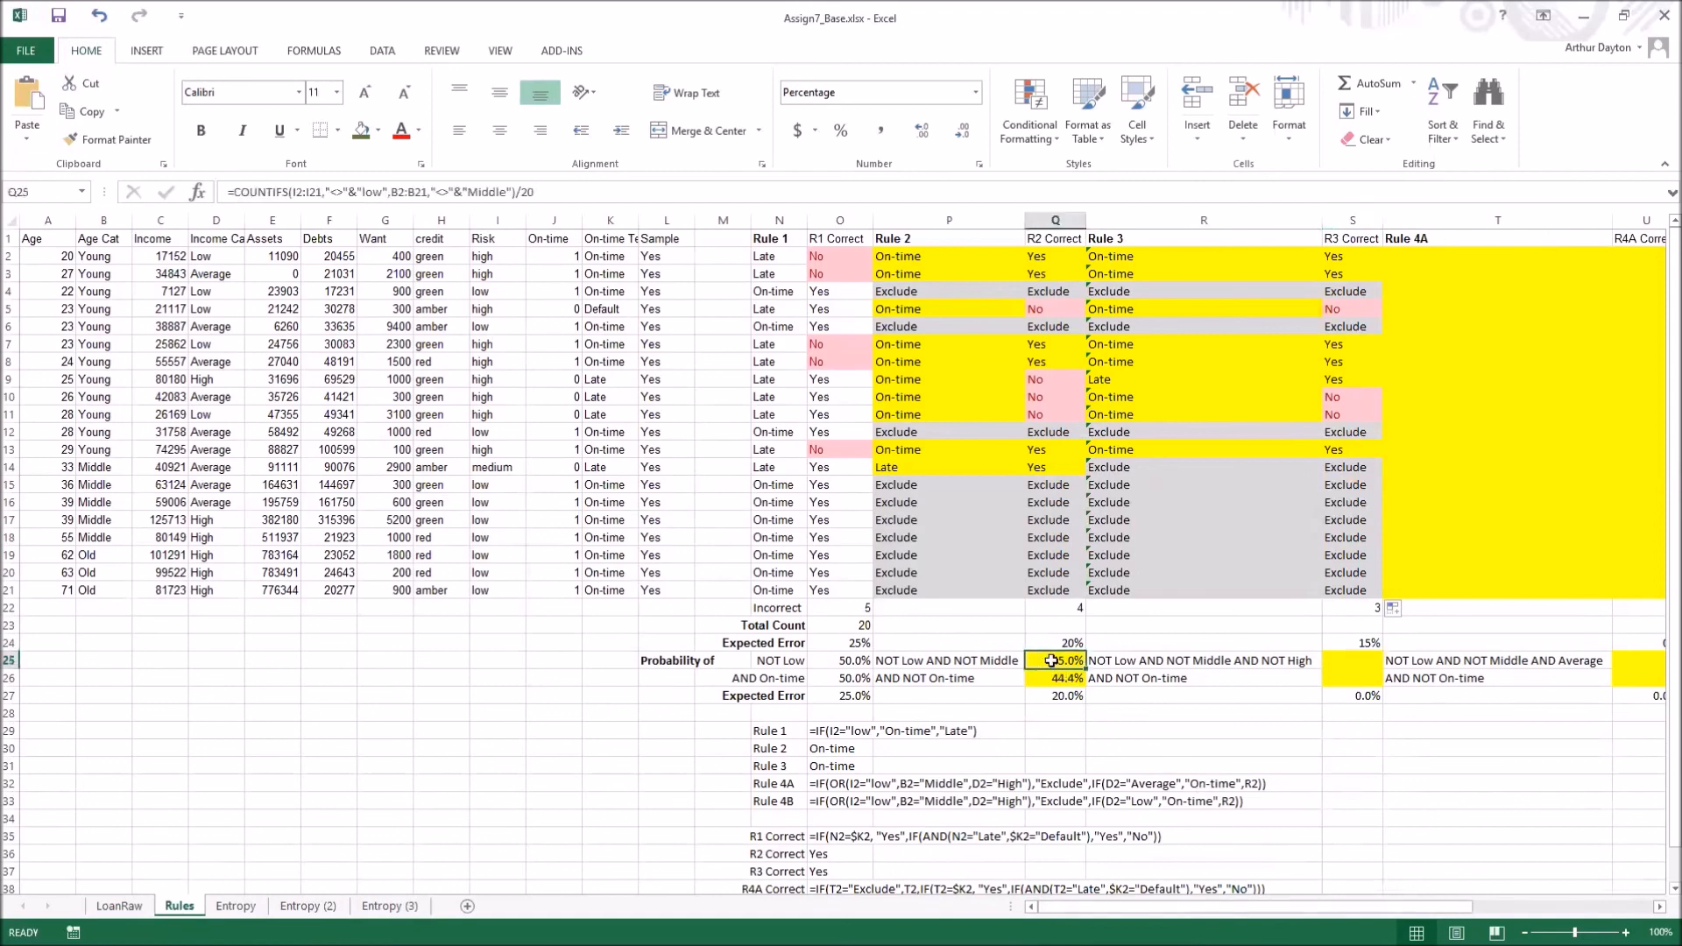
{"action": "left_click_drag", "start_coordinate": [564, 198], "coordinate": [237, 188]}
{"action": "key", "text": "ctrl+c"}
{"action": "key", "text": "Return"}
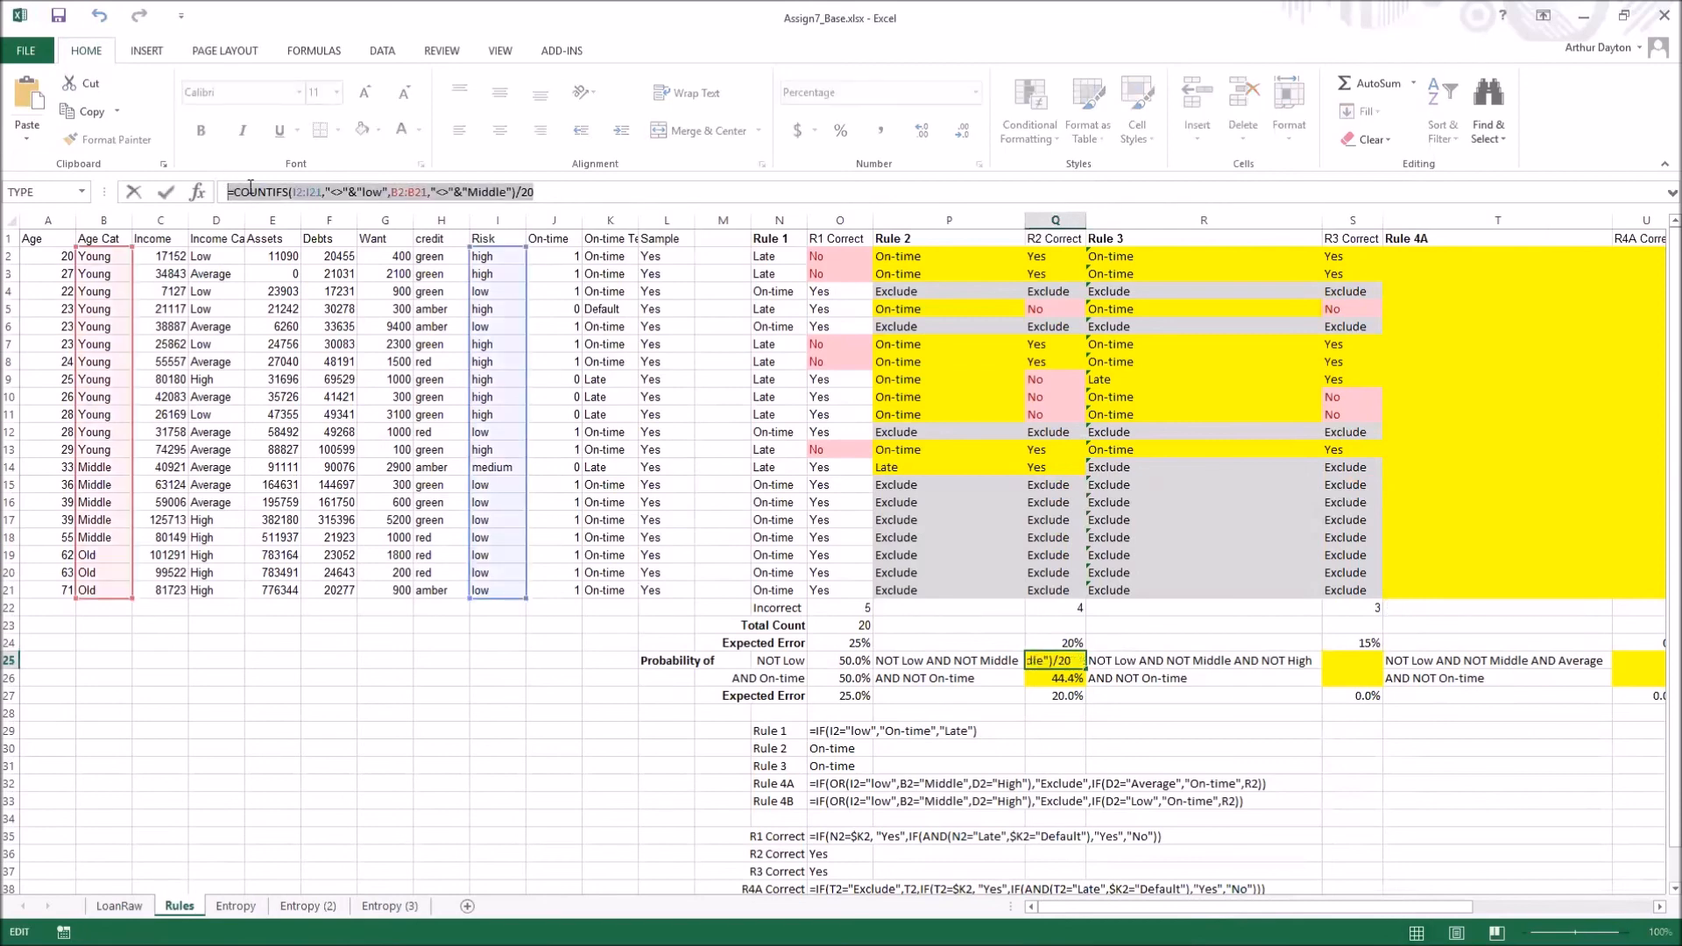
{"action": "left_click", "coordinate": [1351, 663]}
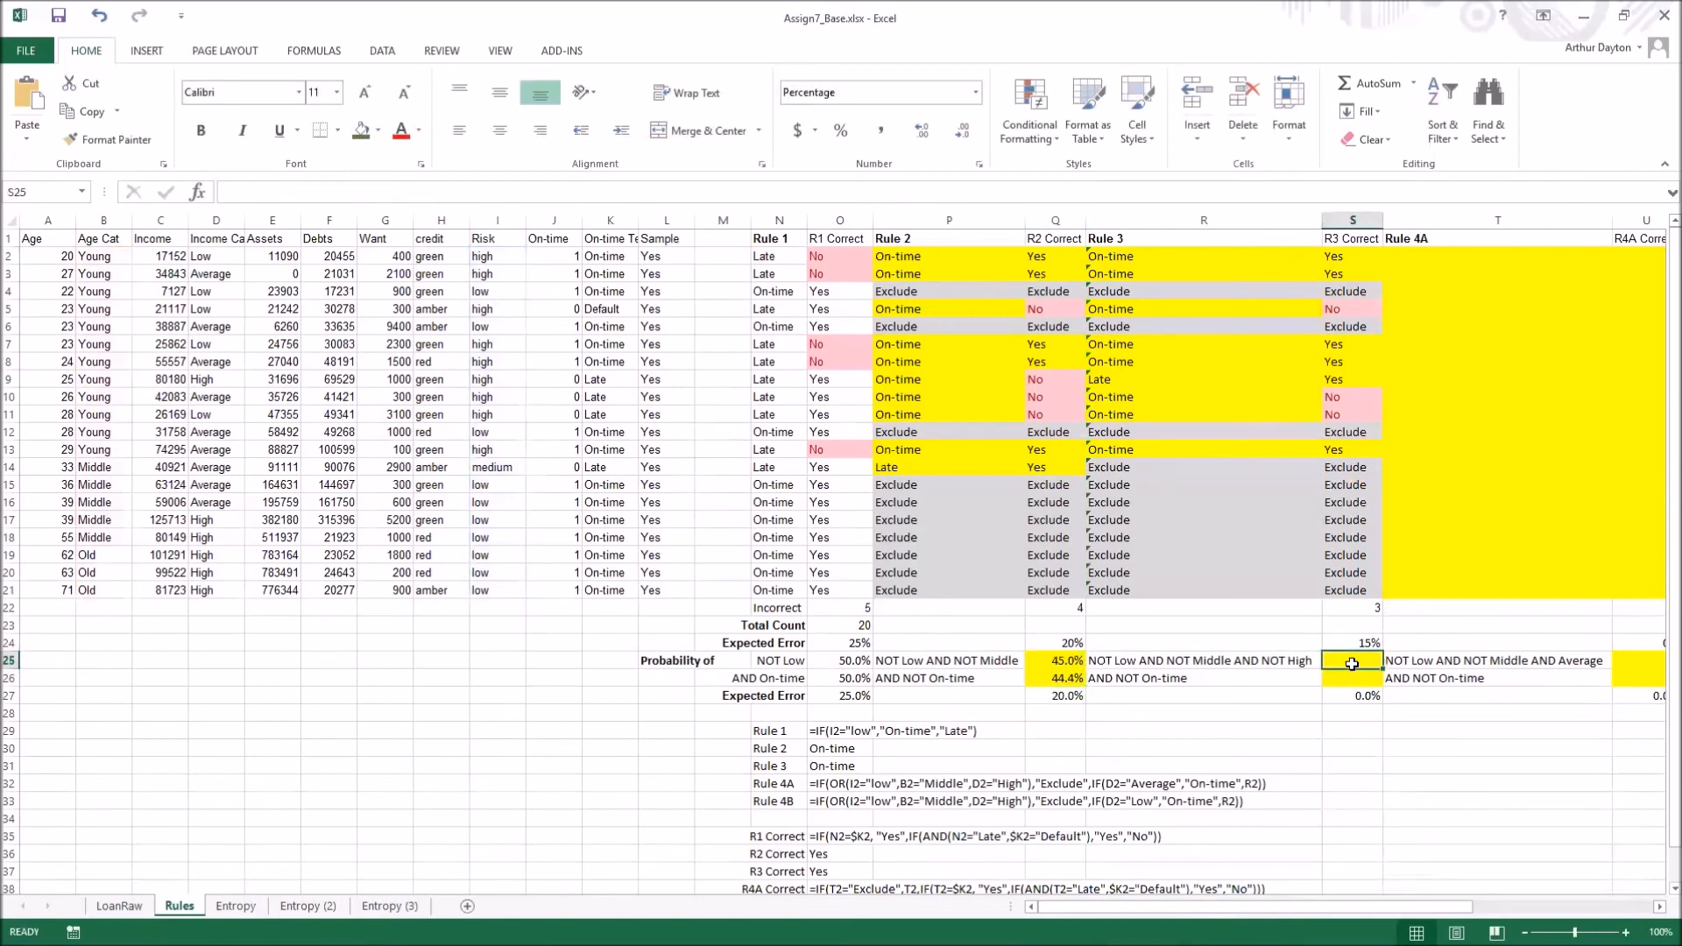
{"action": "left_click", "coordinate": [598, 200]}
{"action": "key", "text": "ctrl+v"}
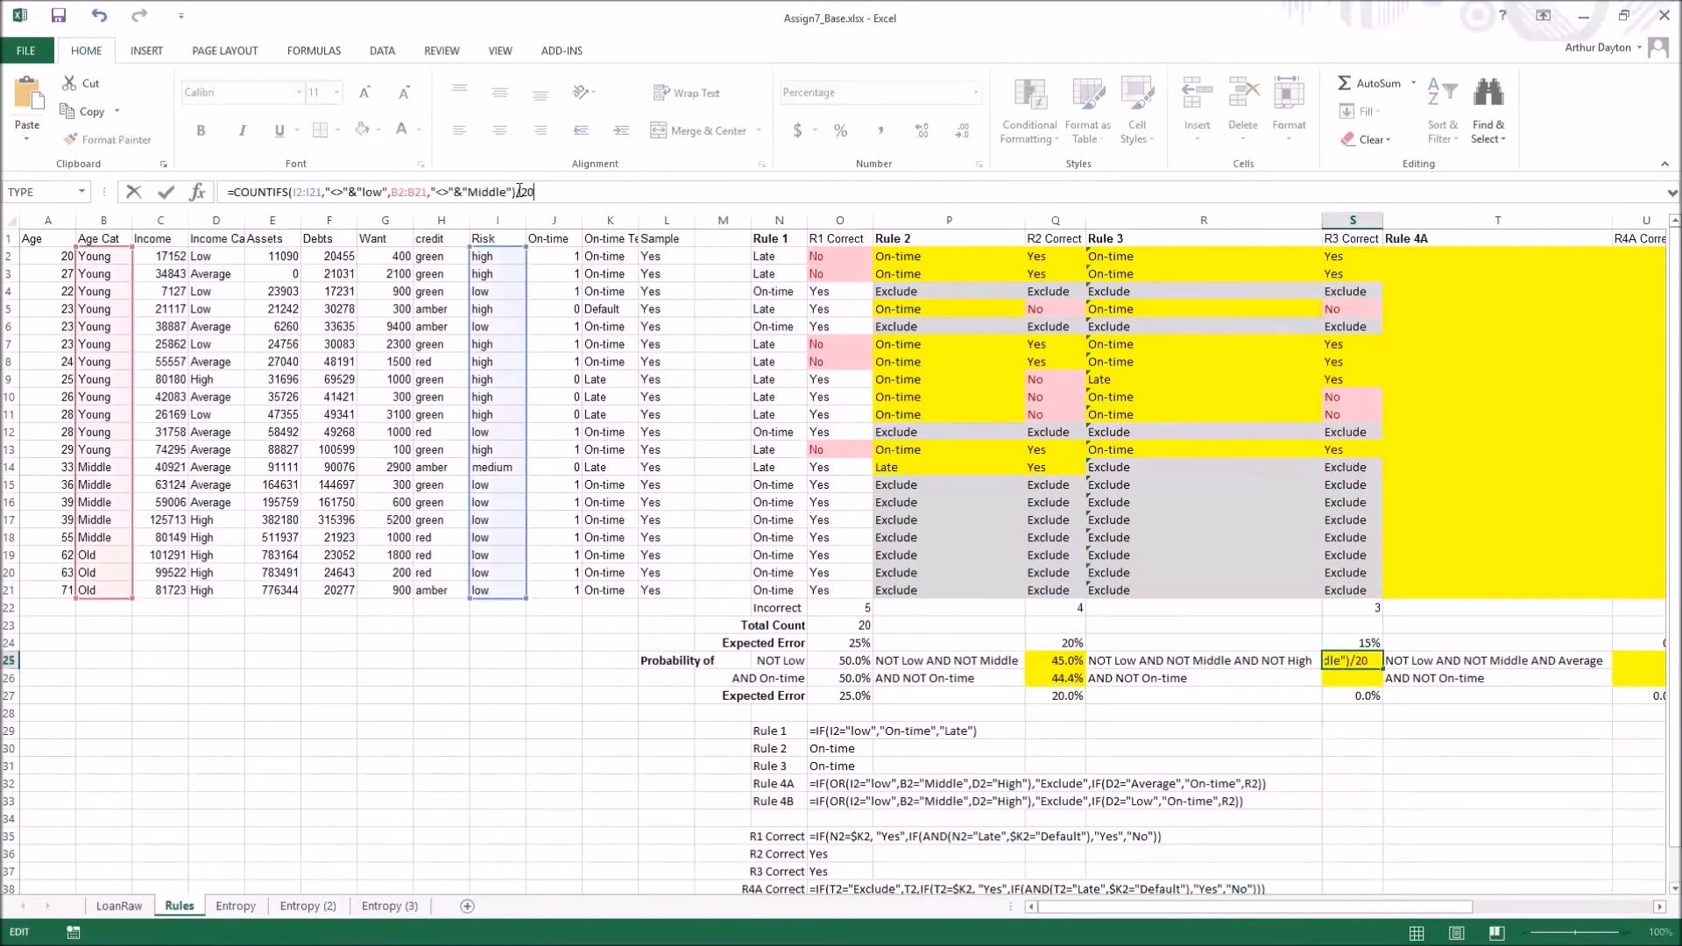
Add the criterion D2:D21,"<>"&"High" to the COUNTIFS formula in S25
{"action": "left_click", "coordinate": [514, 194]}
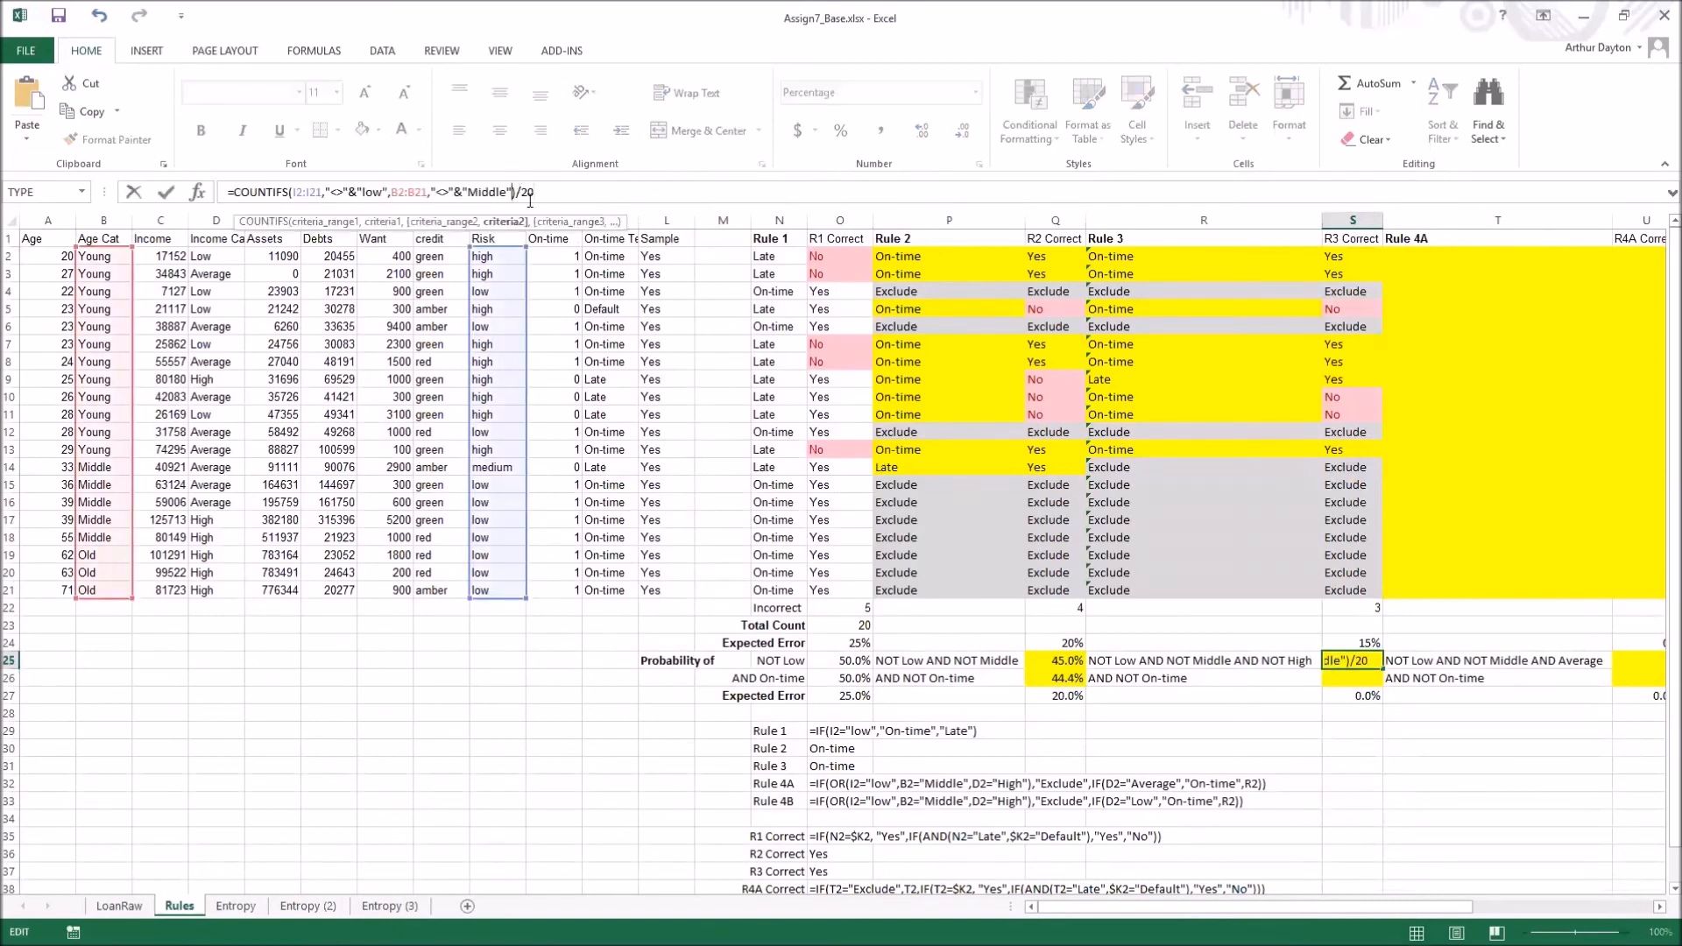
{"action": "type", "text": ","}
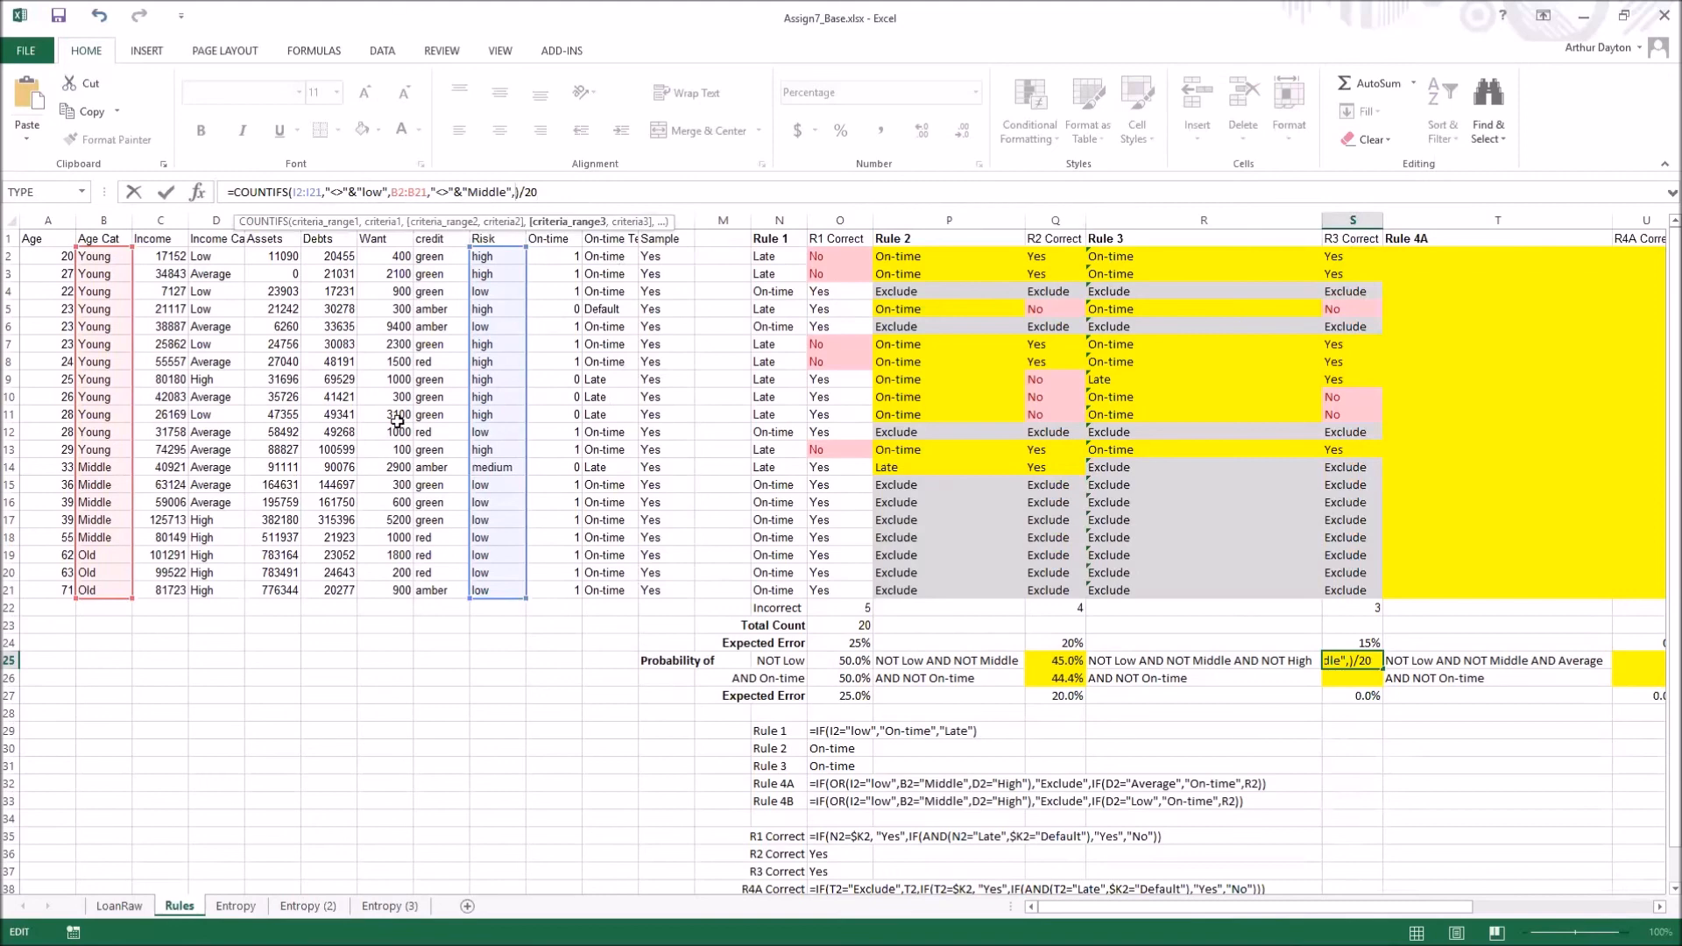
{"action": "left_click_drag", "start_coordinate": [219, 252], "coordinate": [208, 592]}
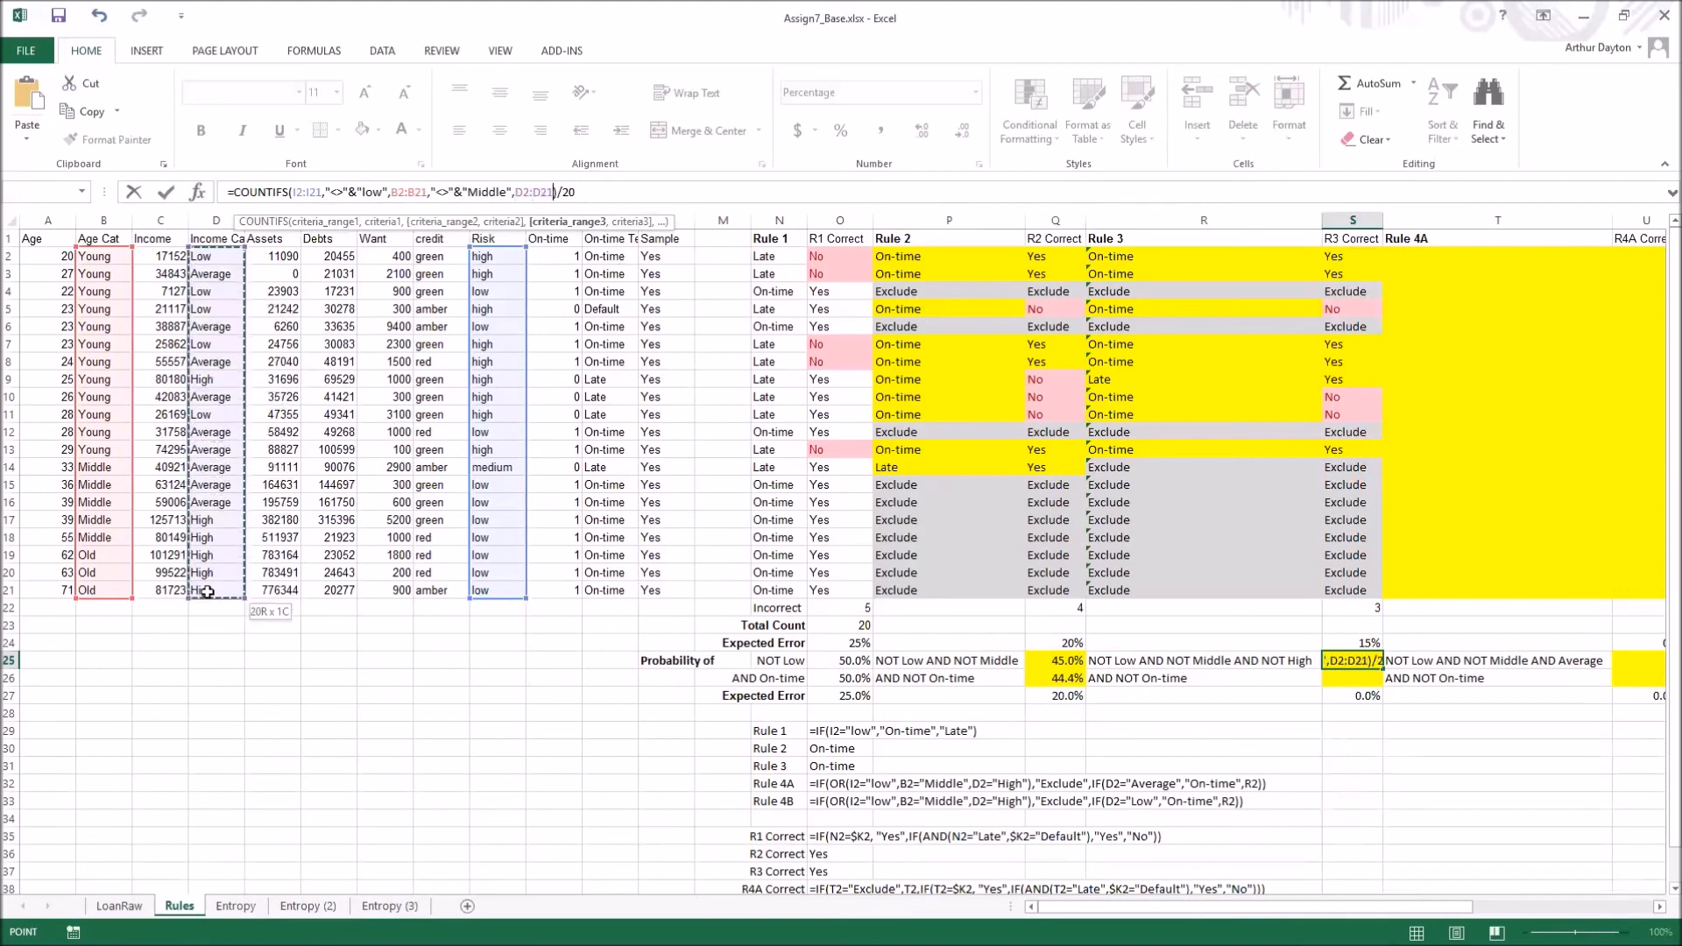
{"action": "type", "text": ",\"<>\""}
{"action": "type", "text": "&\""}
{"action": "type", "text": "High"}
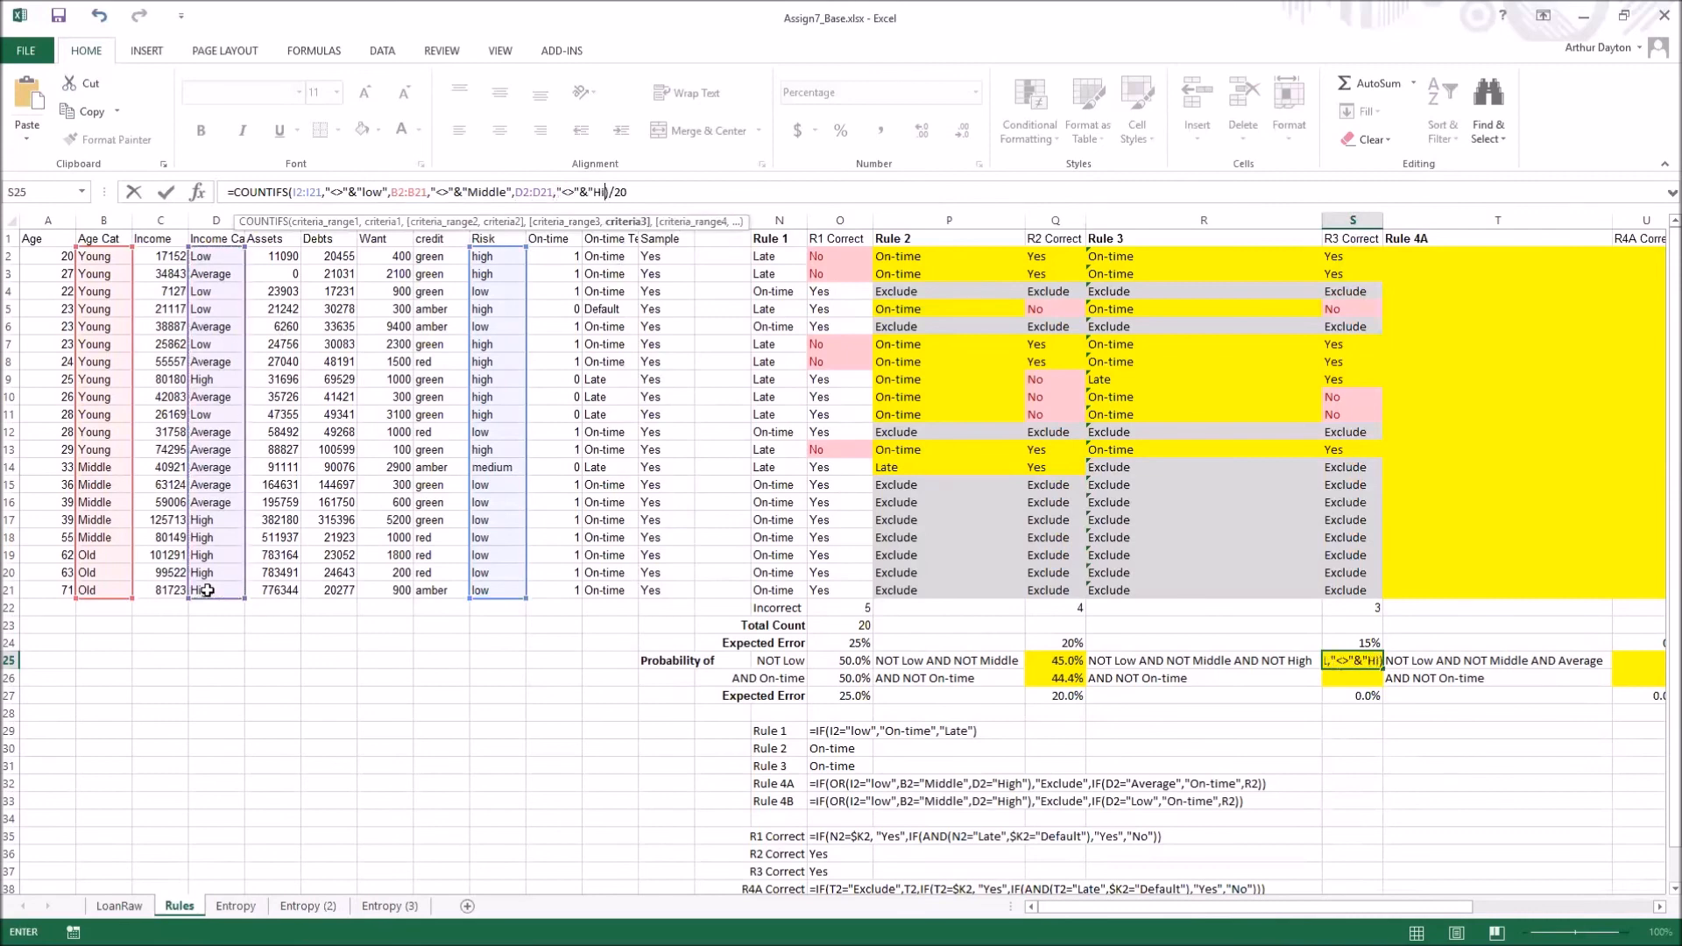
{"action": "type", "text": "\""}
{"action": "key", "text": "Return"}
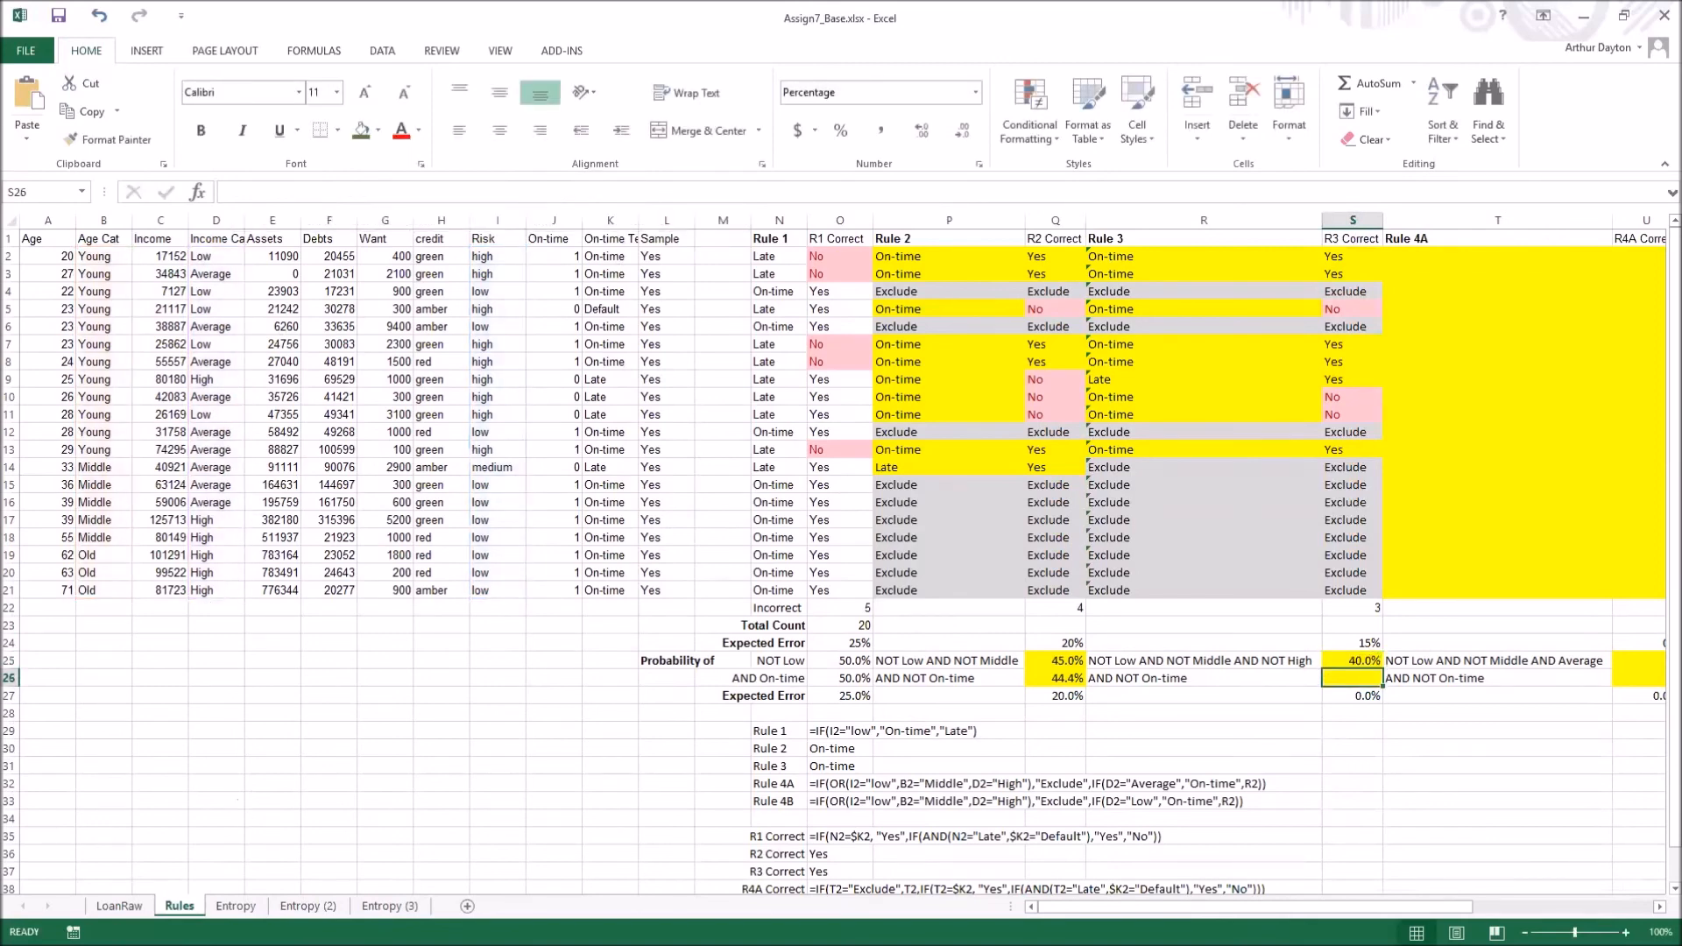
Copy the COUNTIFS part of Rule 3's S25 formula, without the /20, into the AND NOT On-time cell S26
{"action": "left_click", "coordinate": [1343, 662]}
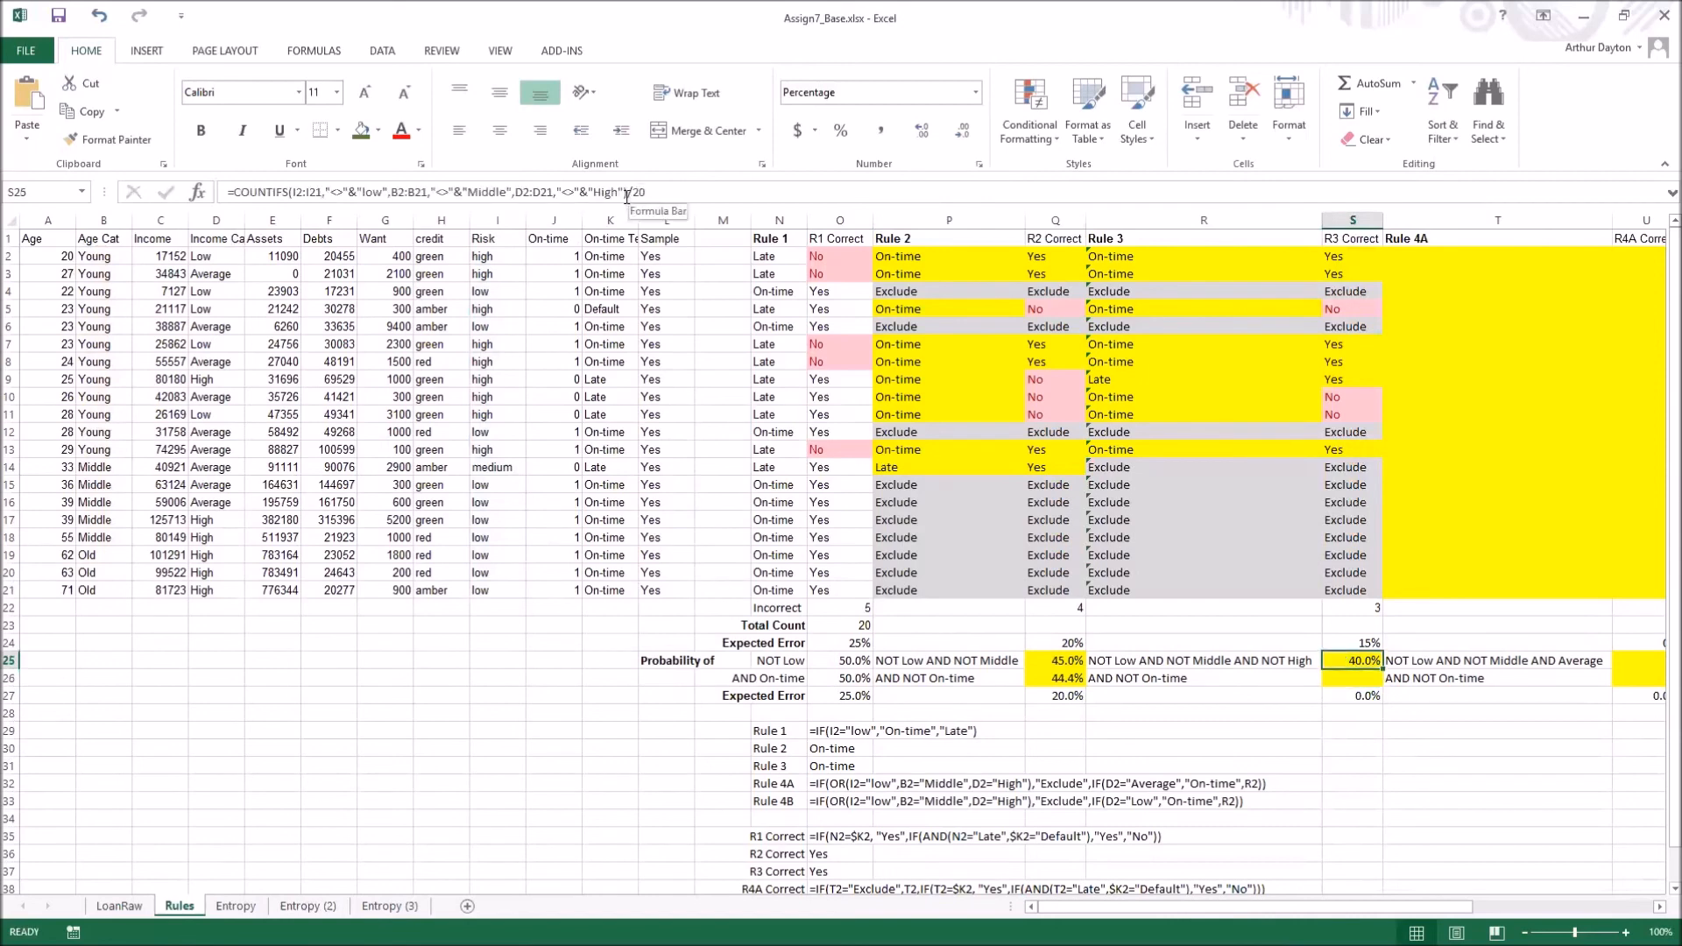
{"action": "left_click_drag", "start_coordinate": [630, 191], "coordinate": [235, 182]}
{"action": "key", "text": "ctrl+c"}
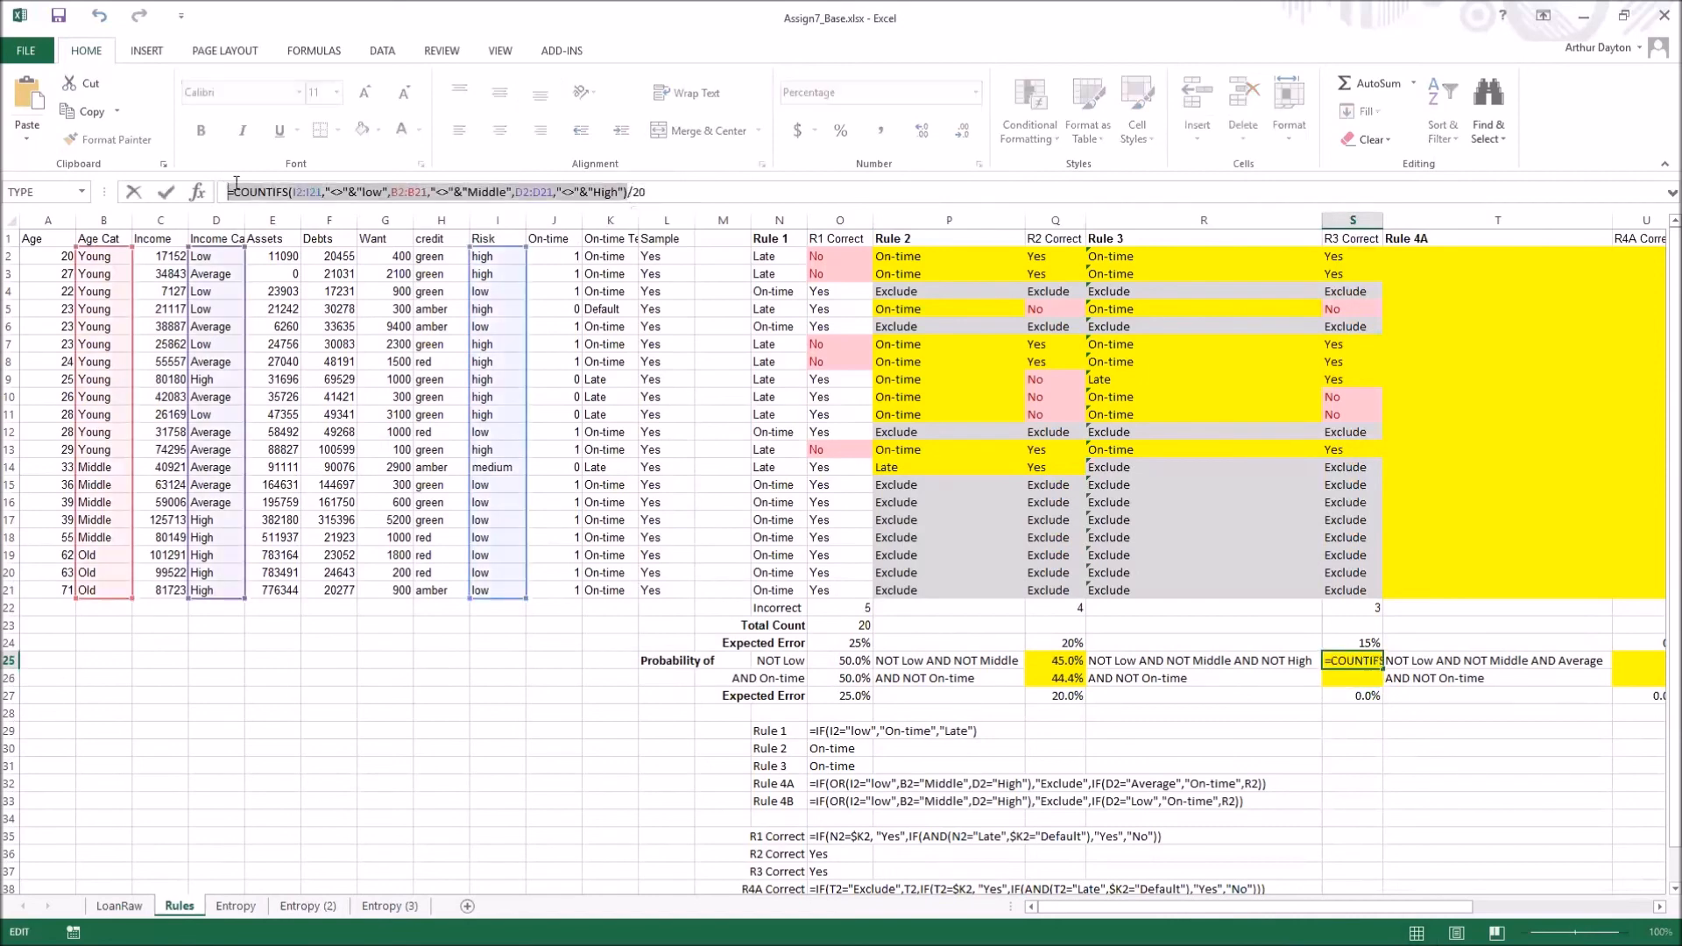
{"action": "key", "text": "Return"}
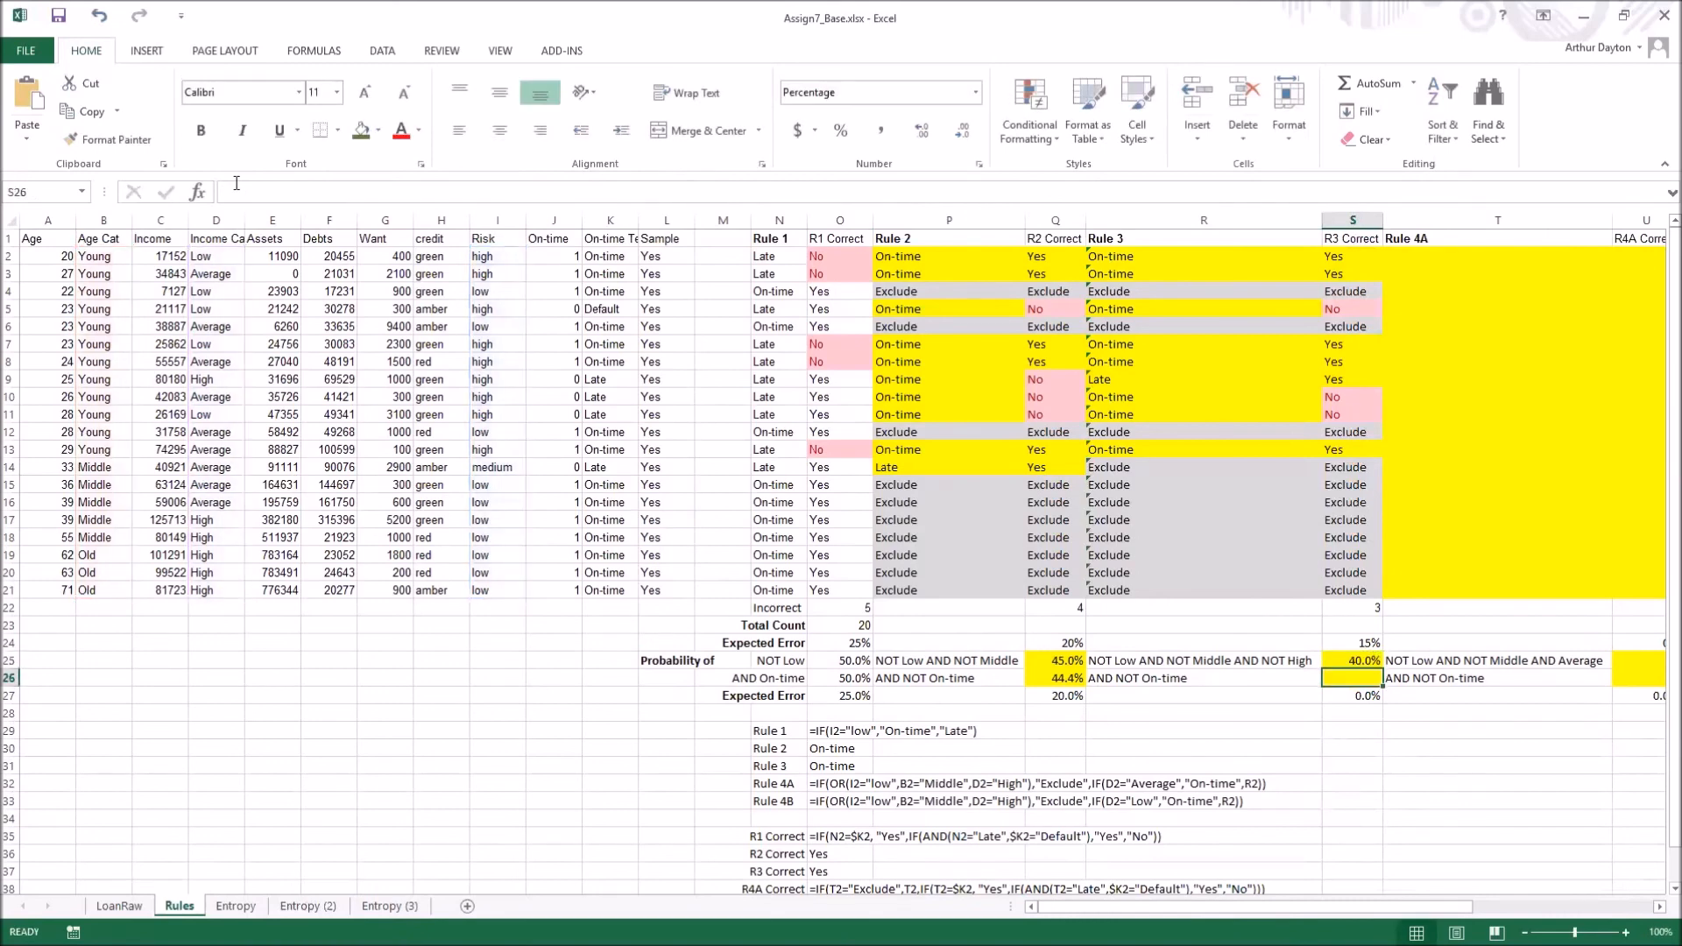
{"action": "left_click", "coordinate": [287, 191]}
{"action": "key", "text": "ctrl+v"}
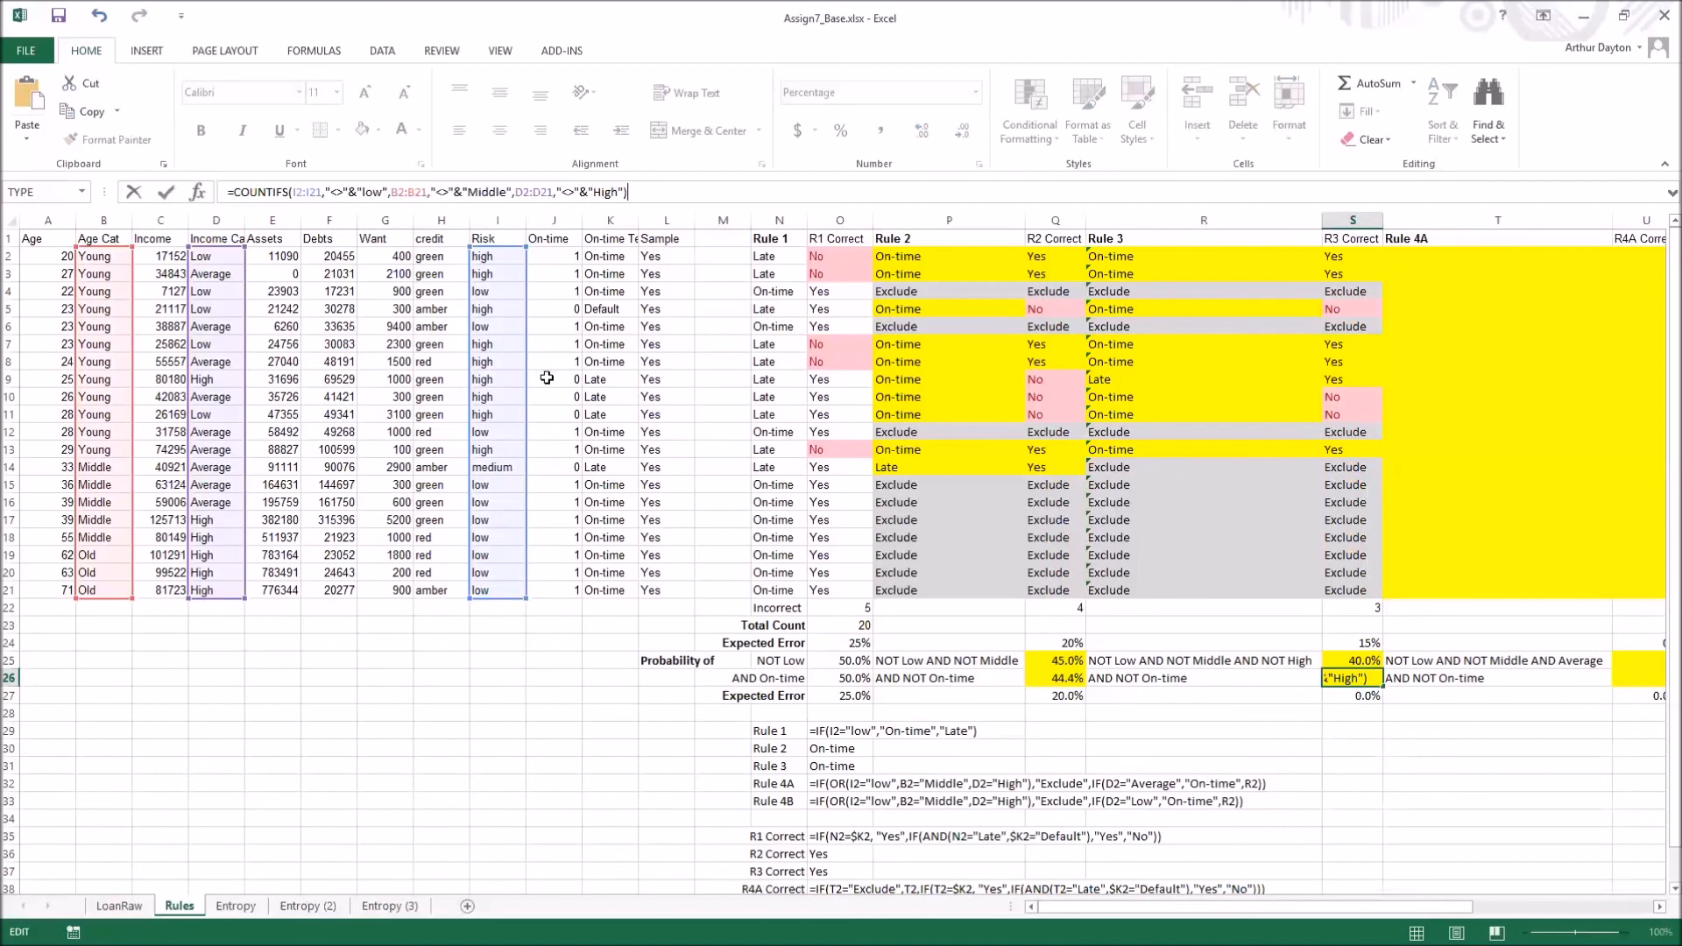
Add the criterion K2:K21,"<>"&"On-time" to the COUNTIFS formula in S26
{"action": "left_click", "coordinate": [625, 191]}
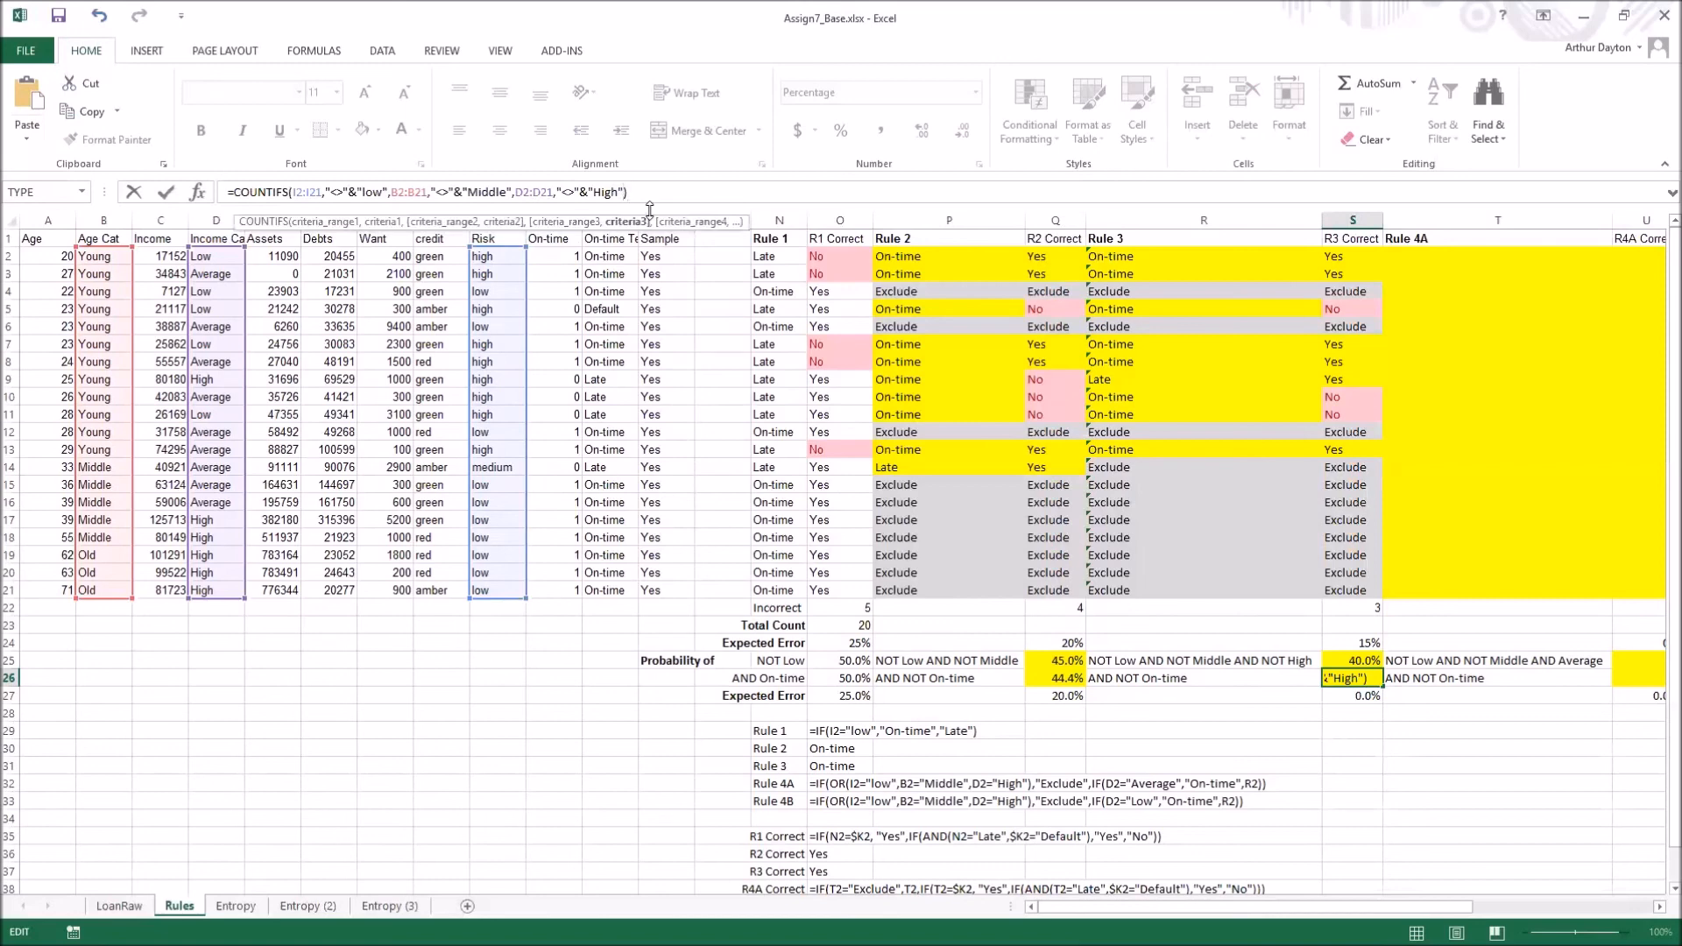
{"action": "type", "text": ","}
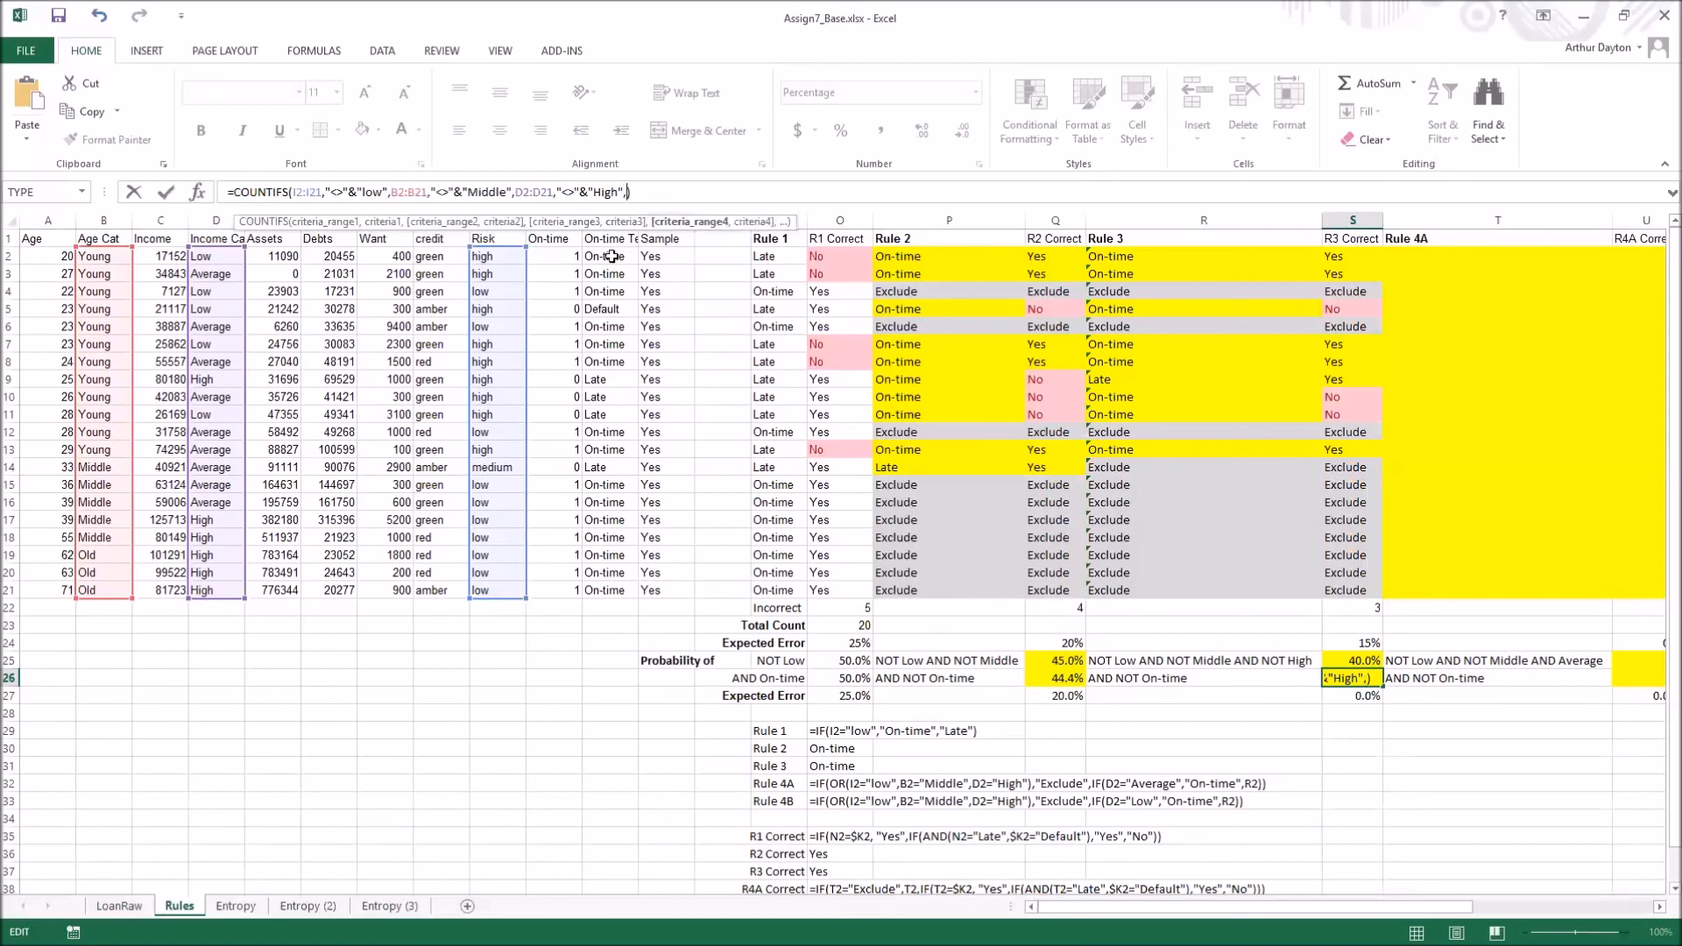
{"action": "left_click_drag", "start_coordinate": [611, 255], "coordinate": [593, 592]}
{"action": "type", "text": ",\"<>\""}
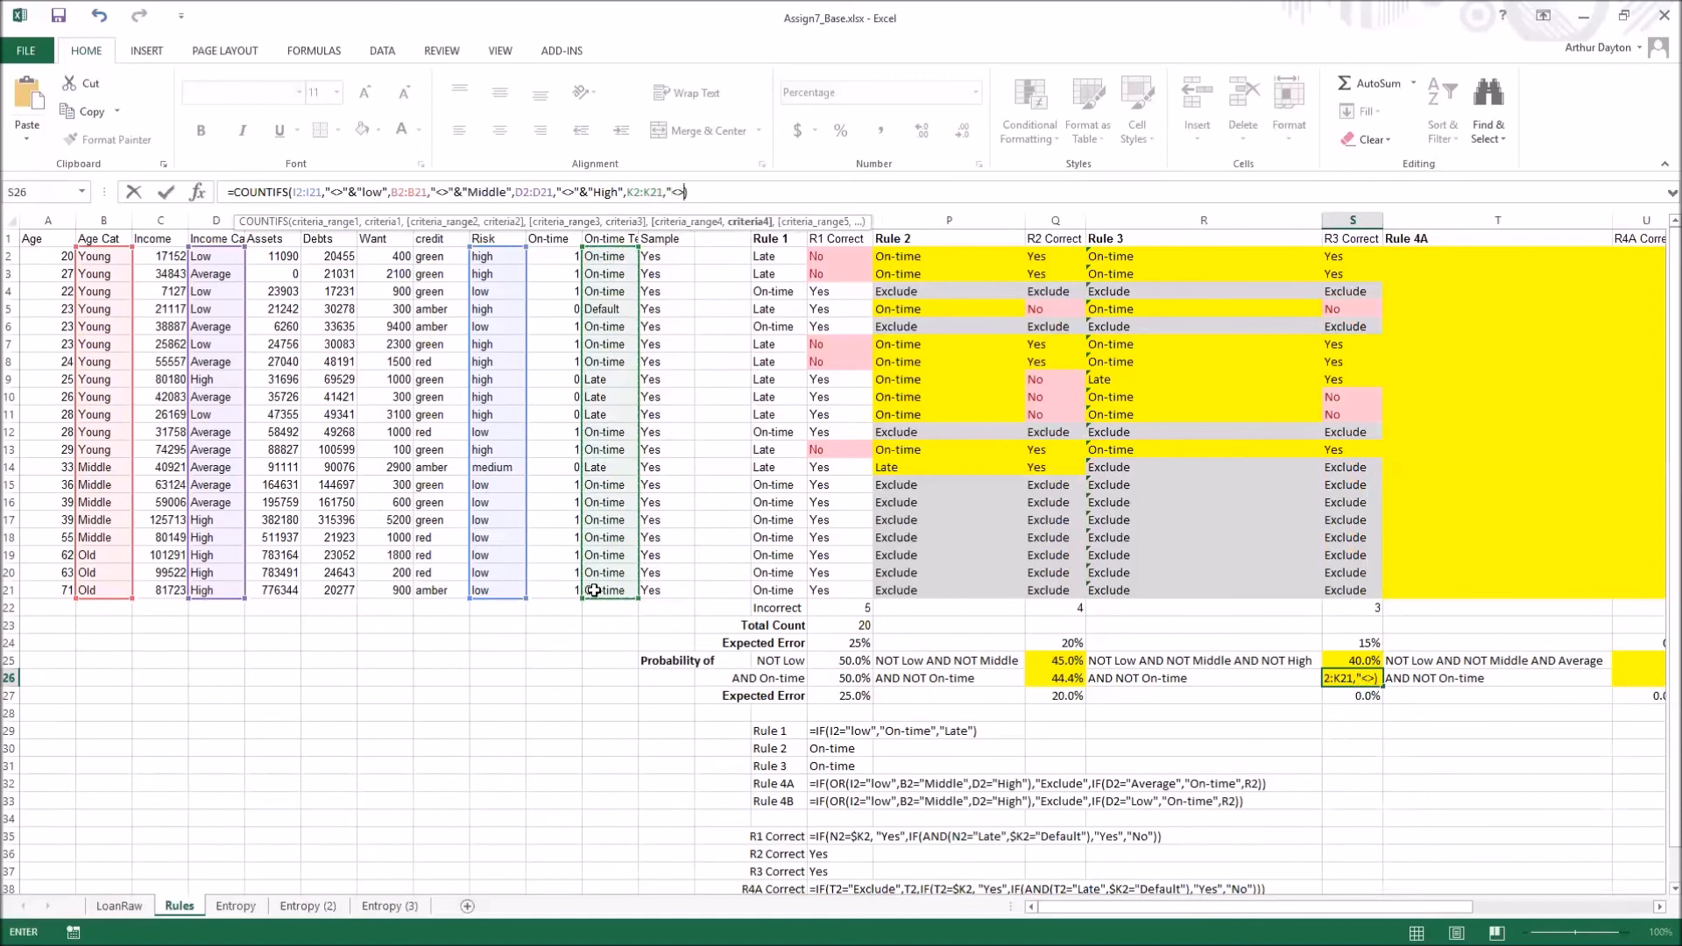
{"action": "type", "text": "&\"On-time\""}
{"action": "key", "text": "Return"}
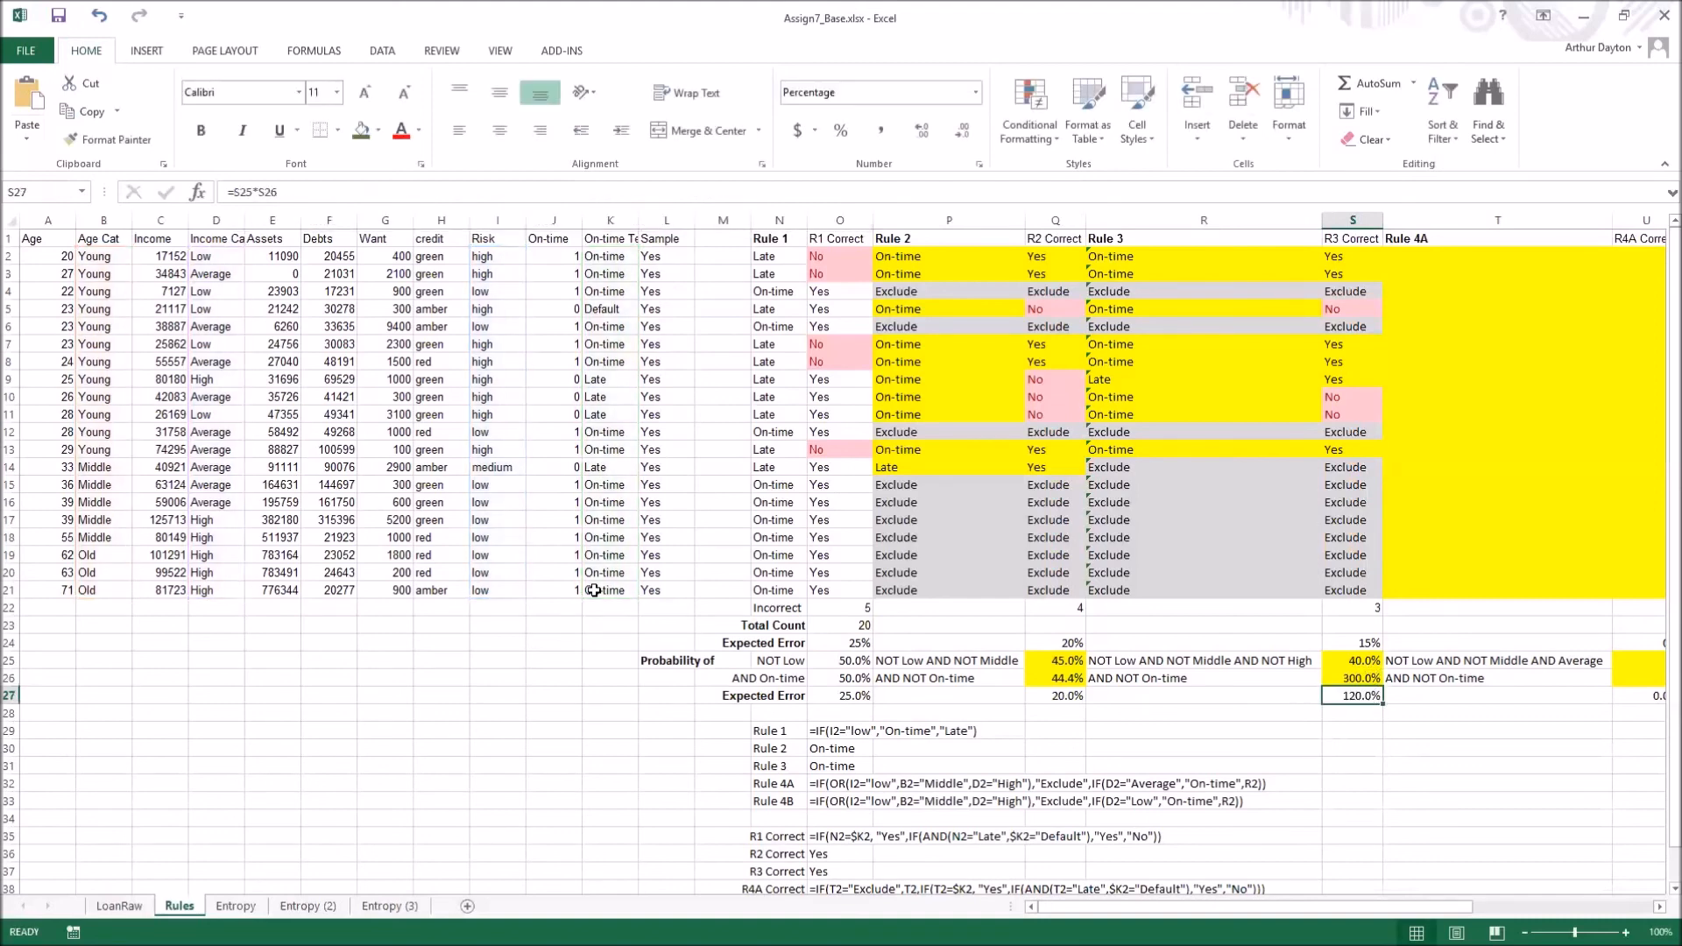
Divide S26's COUNTIFS by the COUNTIFS expression copied from S25, leaving out its /20
{"action": "left_click", "coordinate": [1360, 677]}
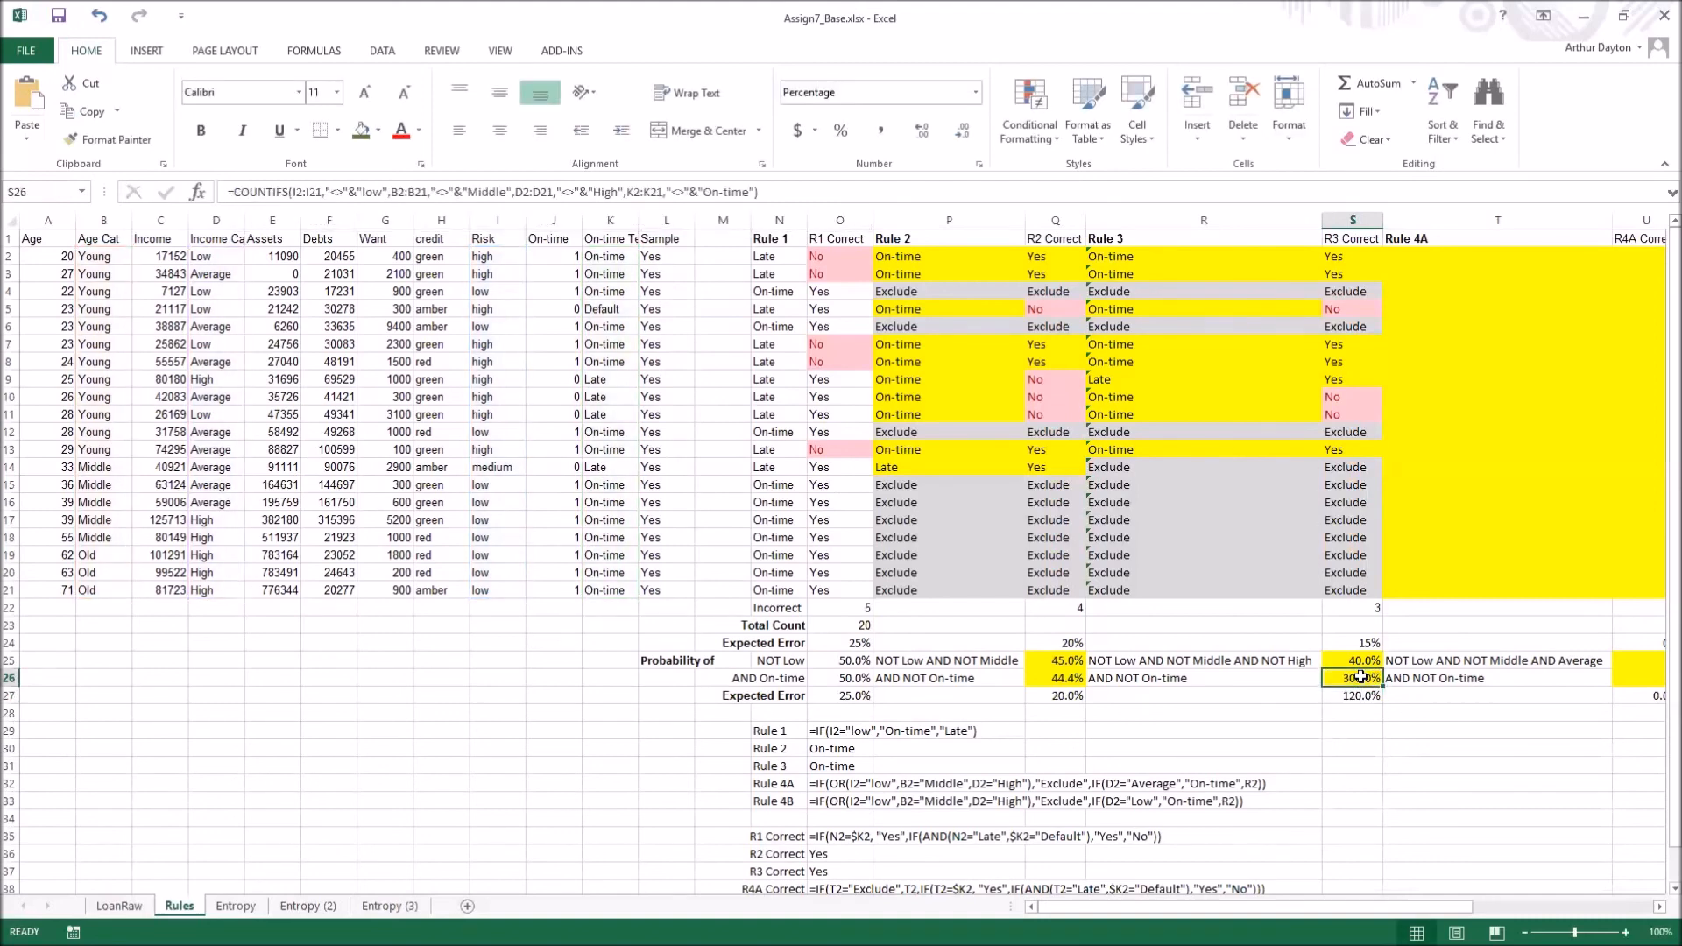
{"action": "left_click", "coordinate": [1355, 657]}
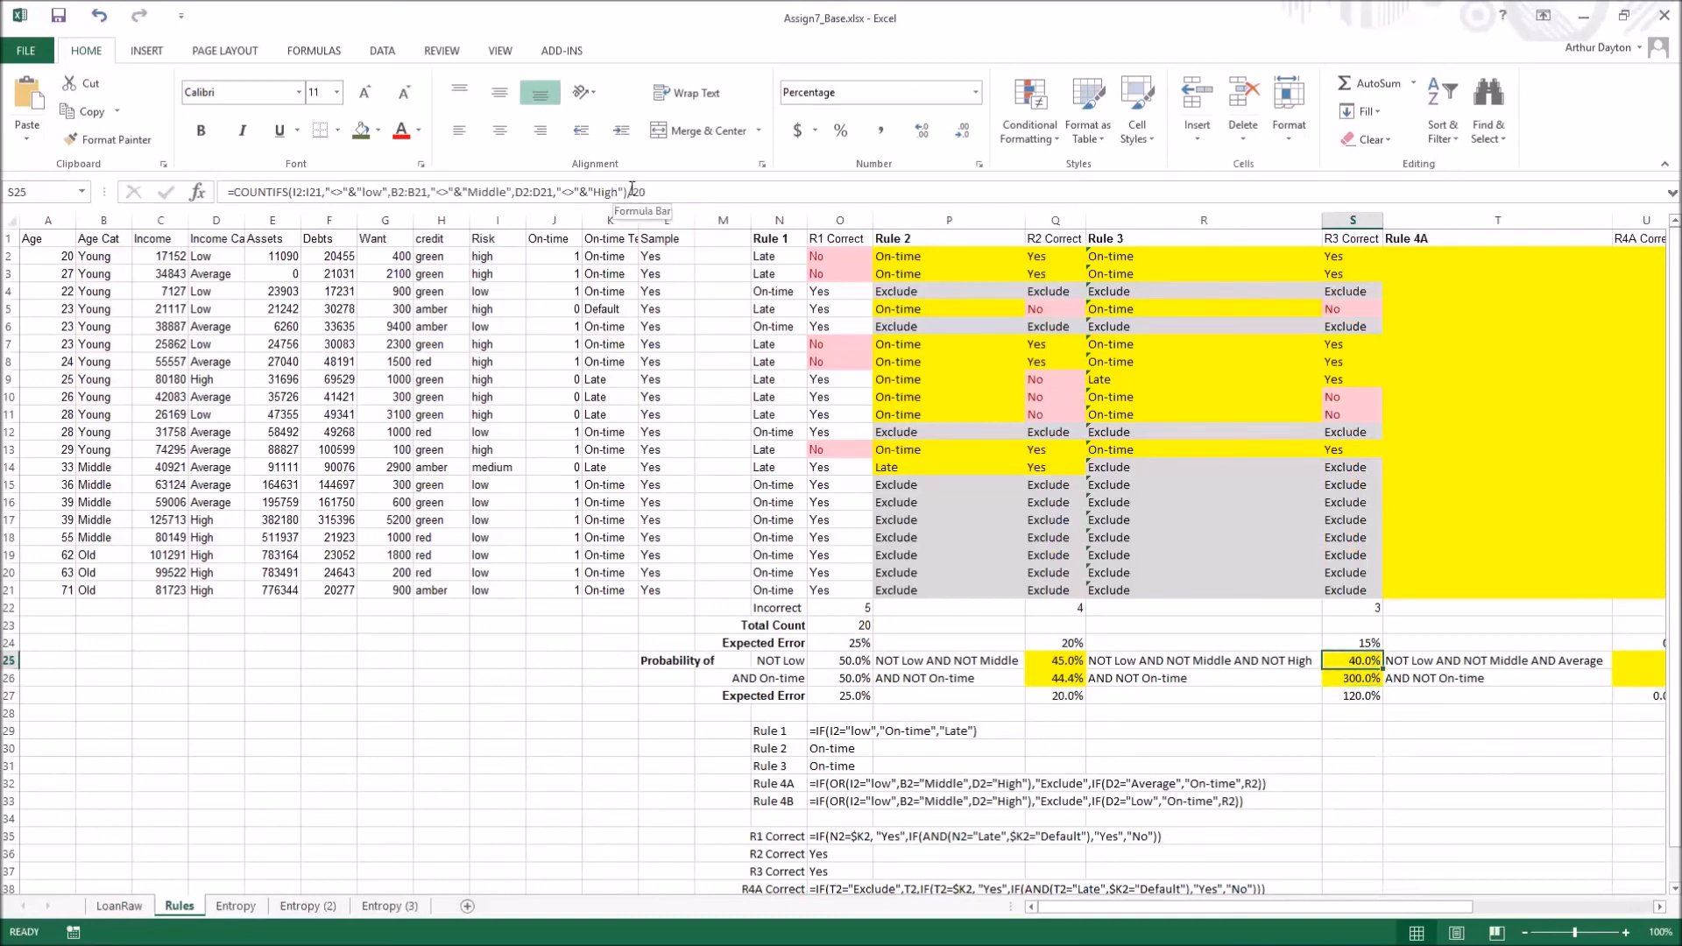
{"action": "left_click_drag", "start_coordinate": [630, 192], "coordinate": [233, 191]}
{"action": "key", "text": "ctrl+c"}
{"action": "key", "text": "Return"}
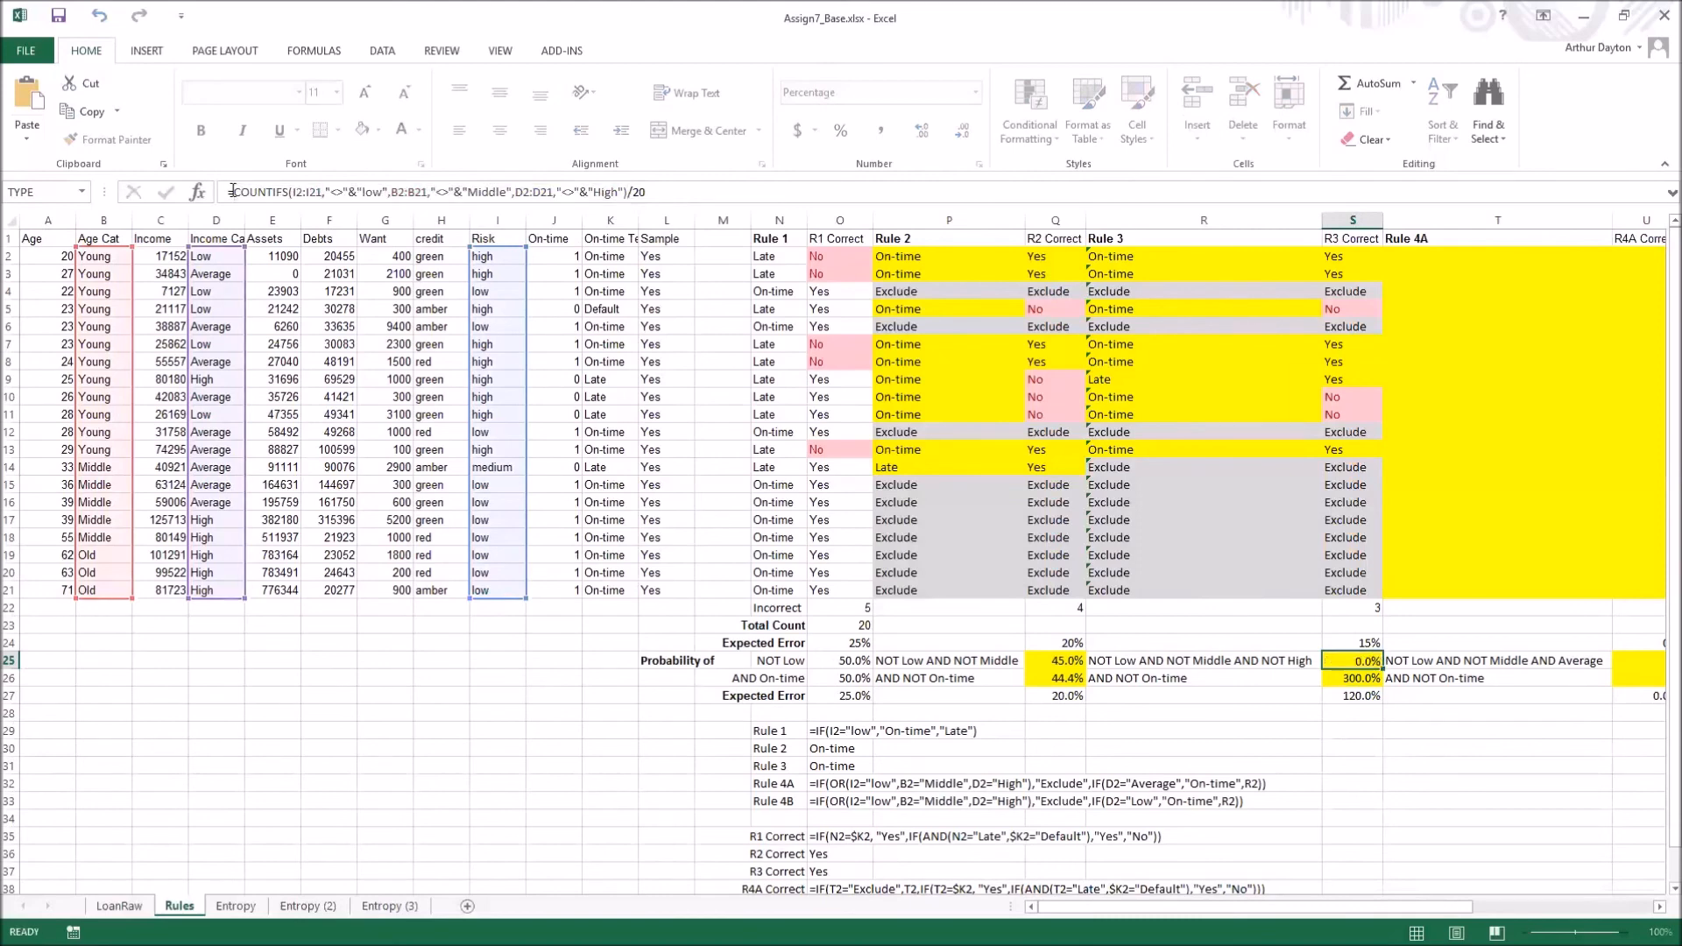
{"action": "left_click", "coordinate": [773, 189]}
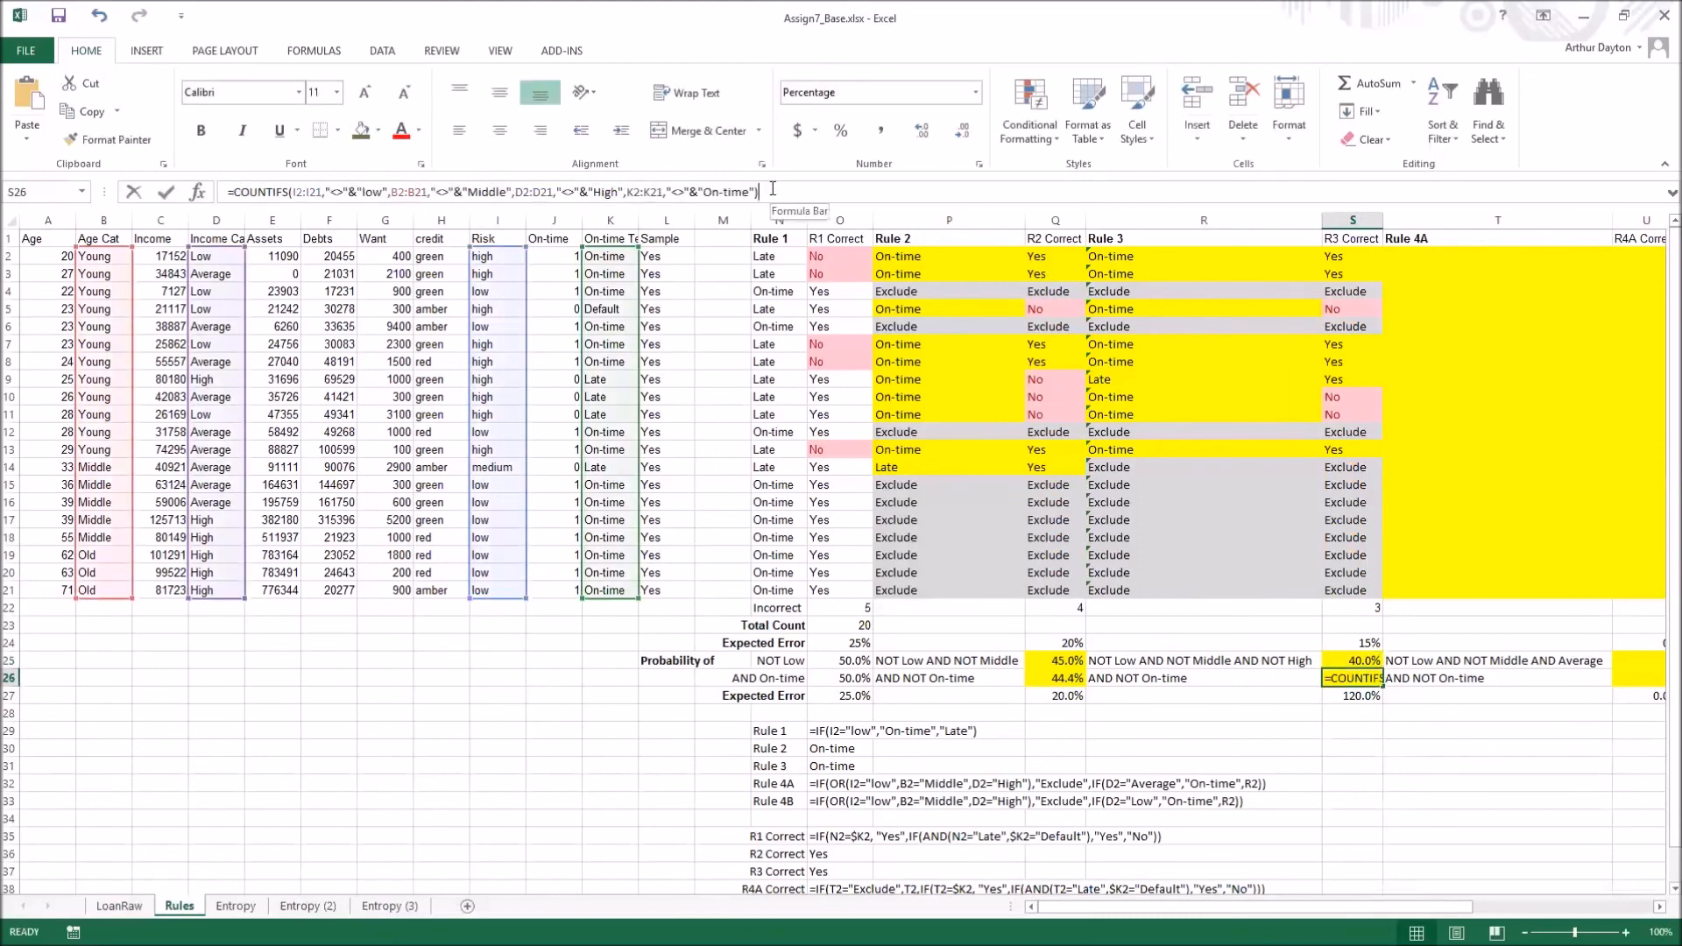
{"action": "type", "text": "/"}
{"action": "key", "text": "ctrl+v"}
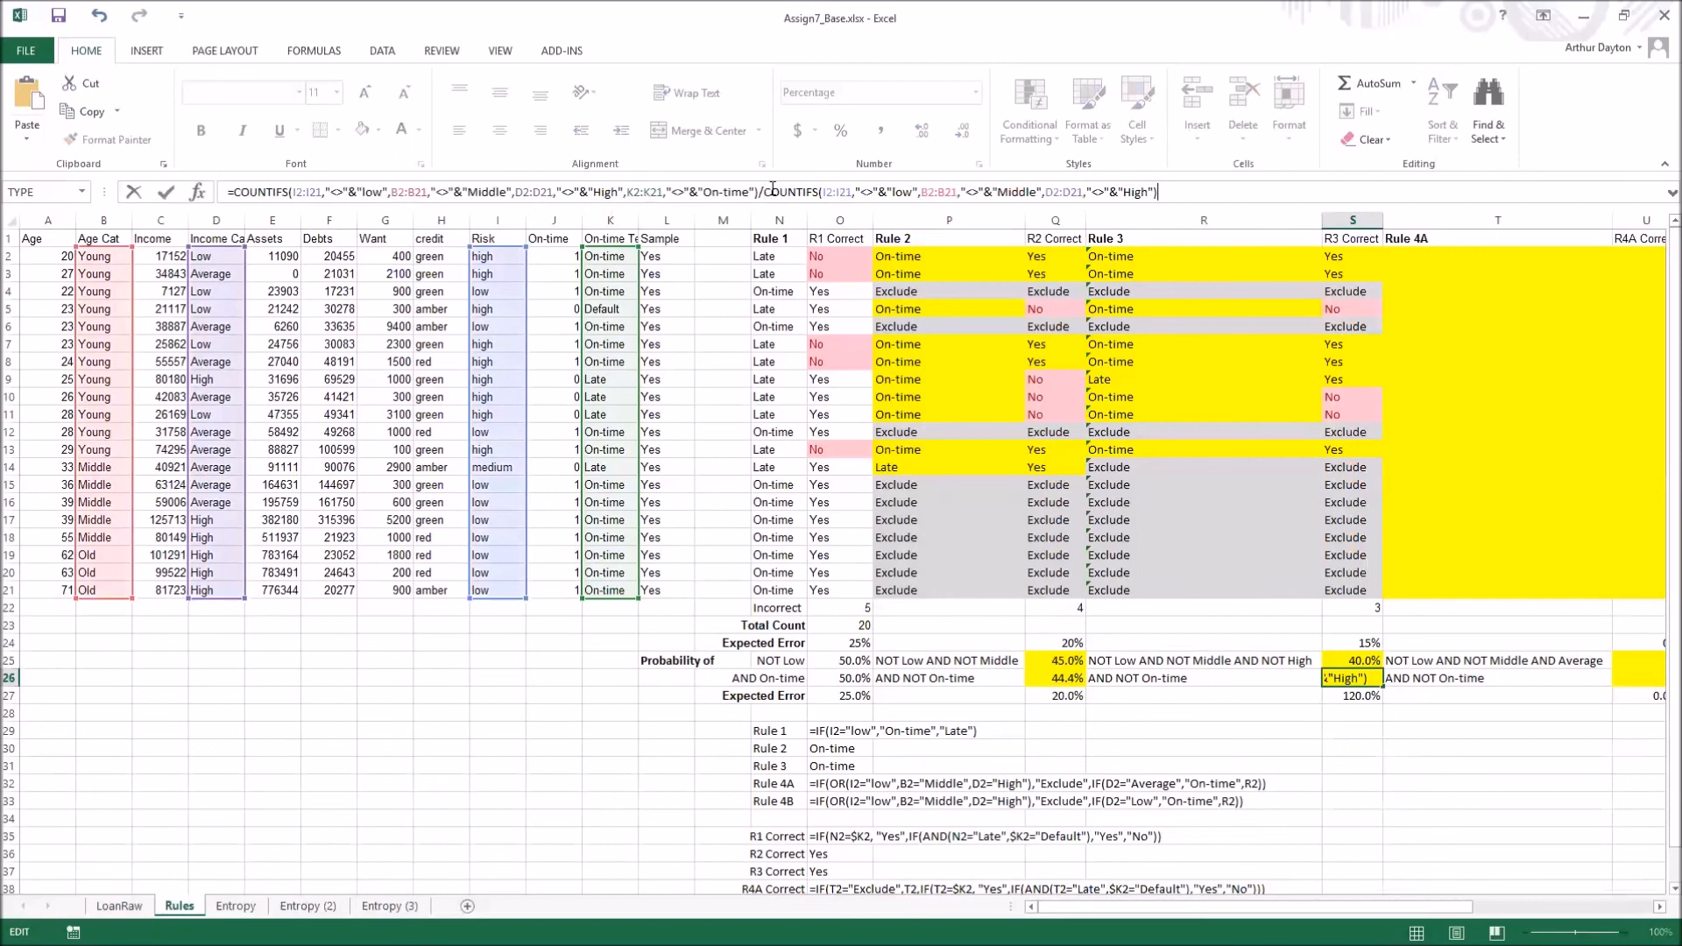
{"action": "key", "text": "Return"}
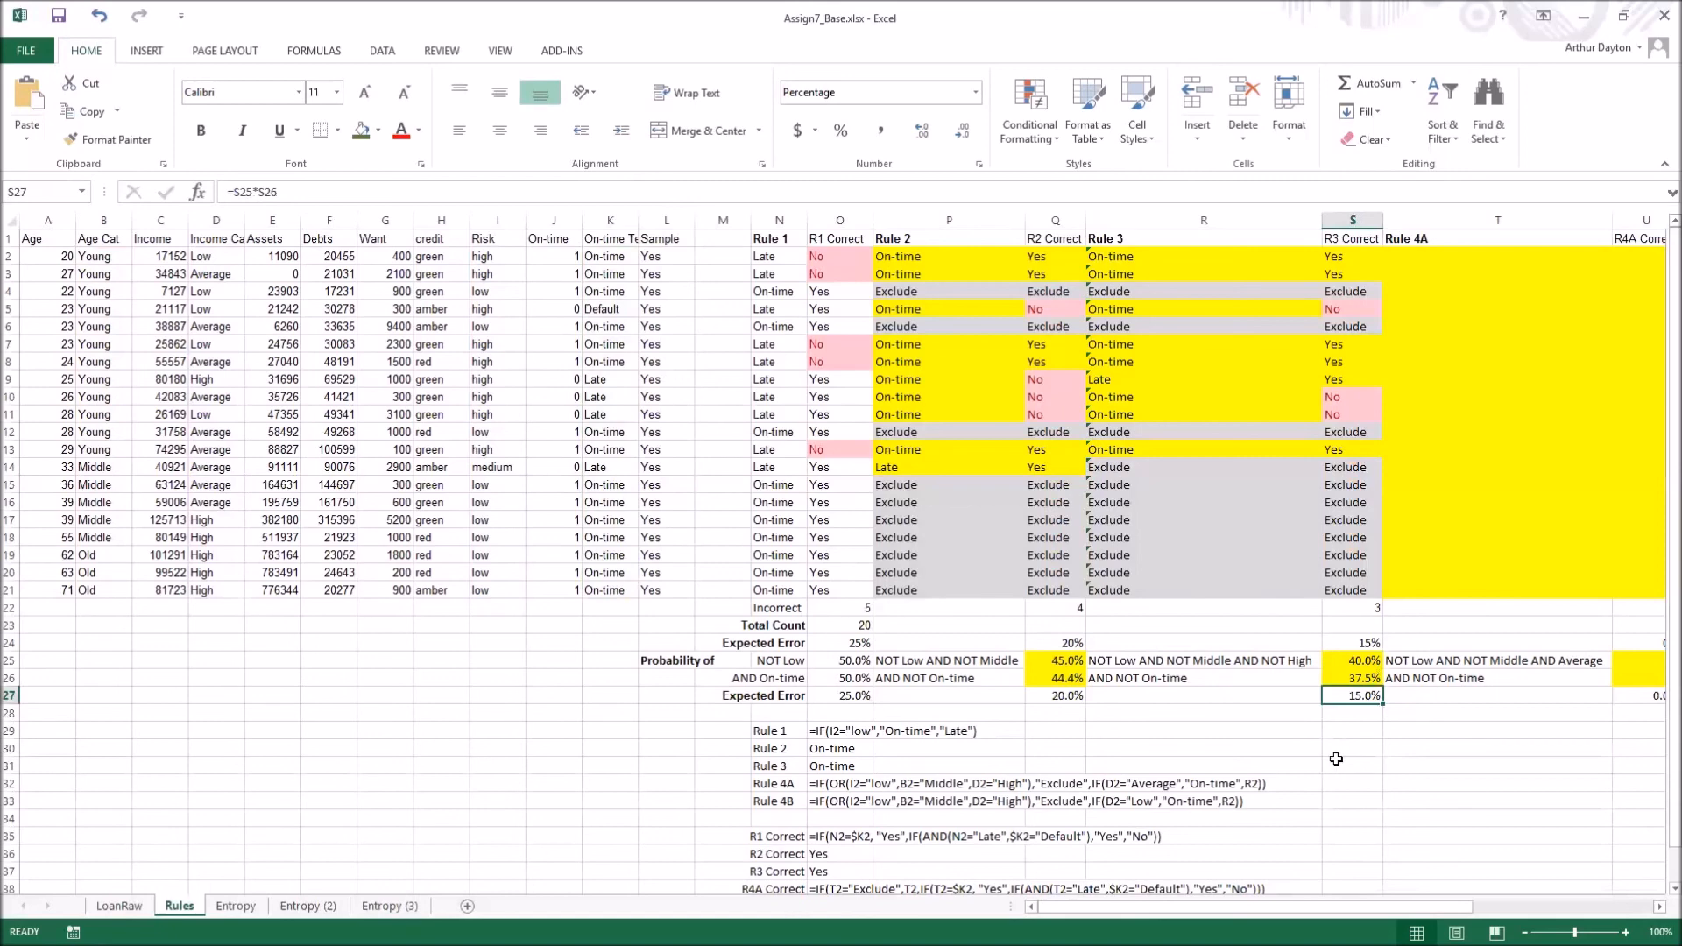
Examine the p and n counts for Low and Average income in the top block of the Entropy (3) sheet
{"action": "left_click_drag", "start_coordinate": [1284, 905], "coordinate": [1411, 905]}
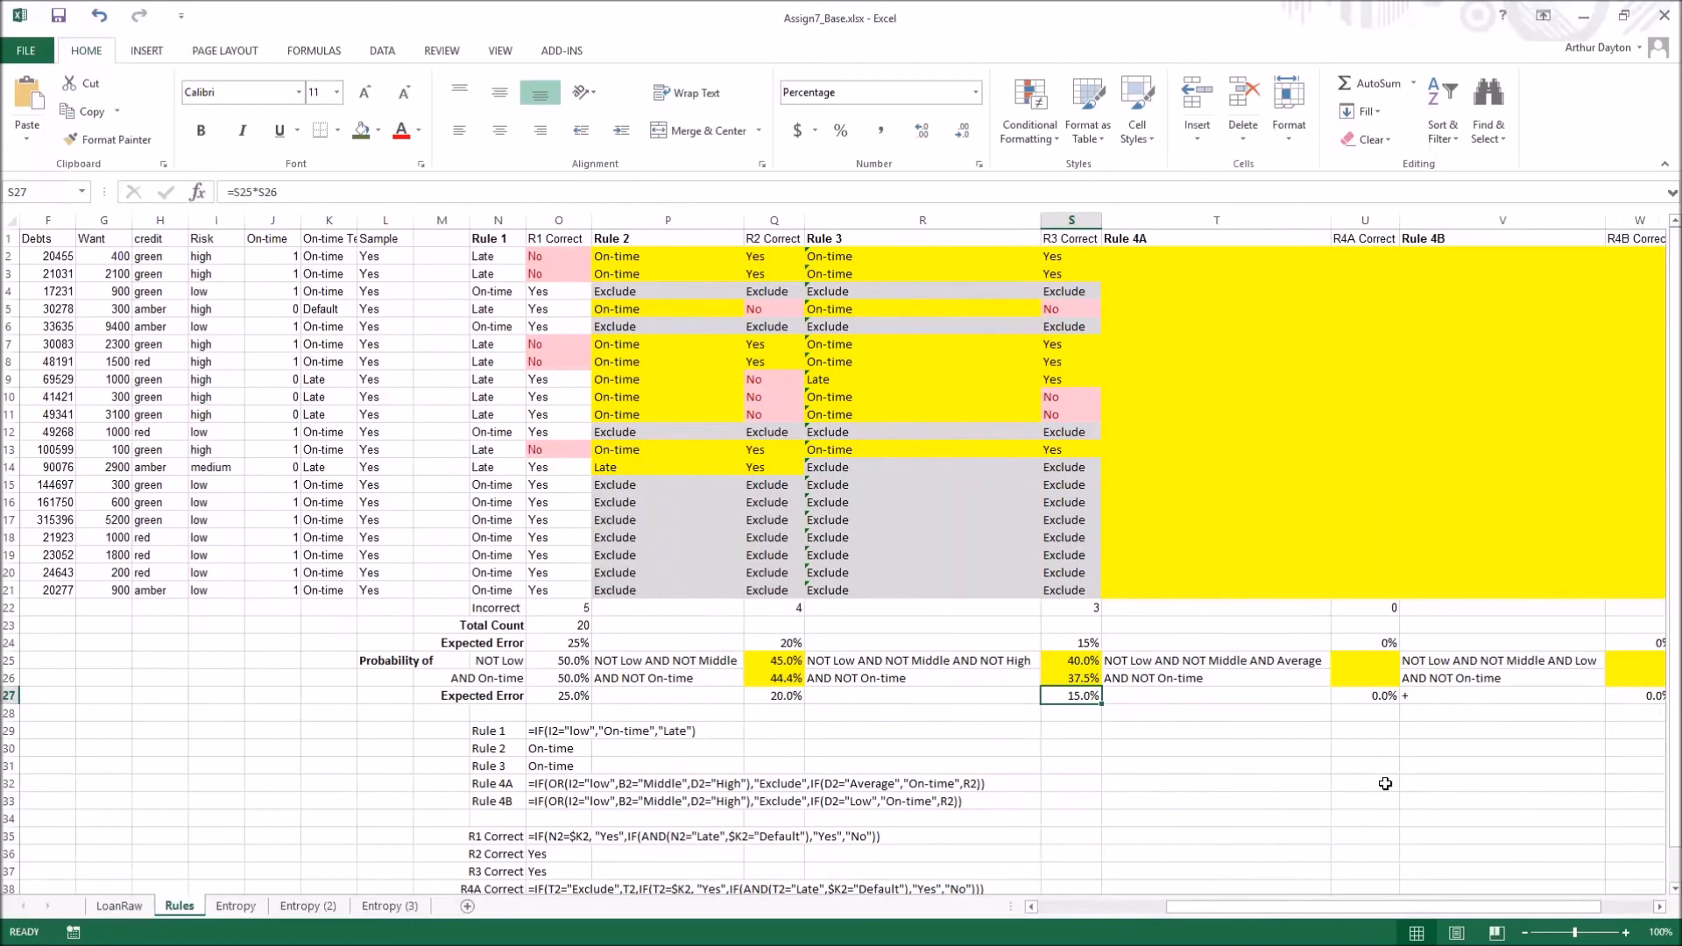
{"action": "scroll", "coordinate": [1394, 776], "scroll_direction": "down", "scroll_amount": 1}
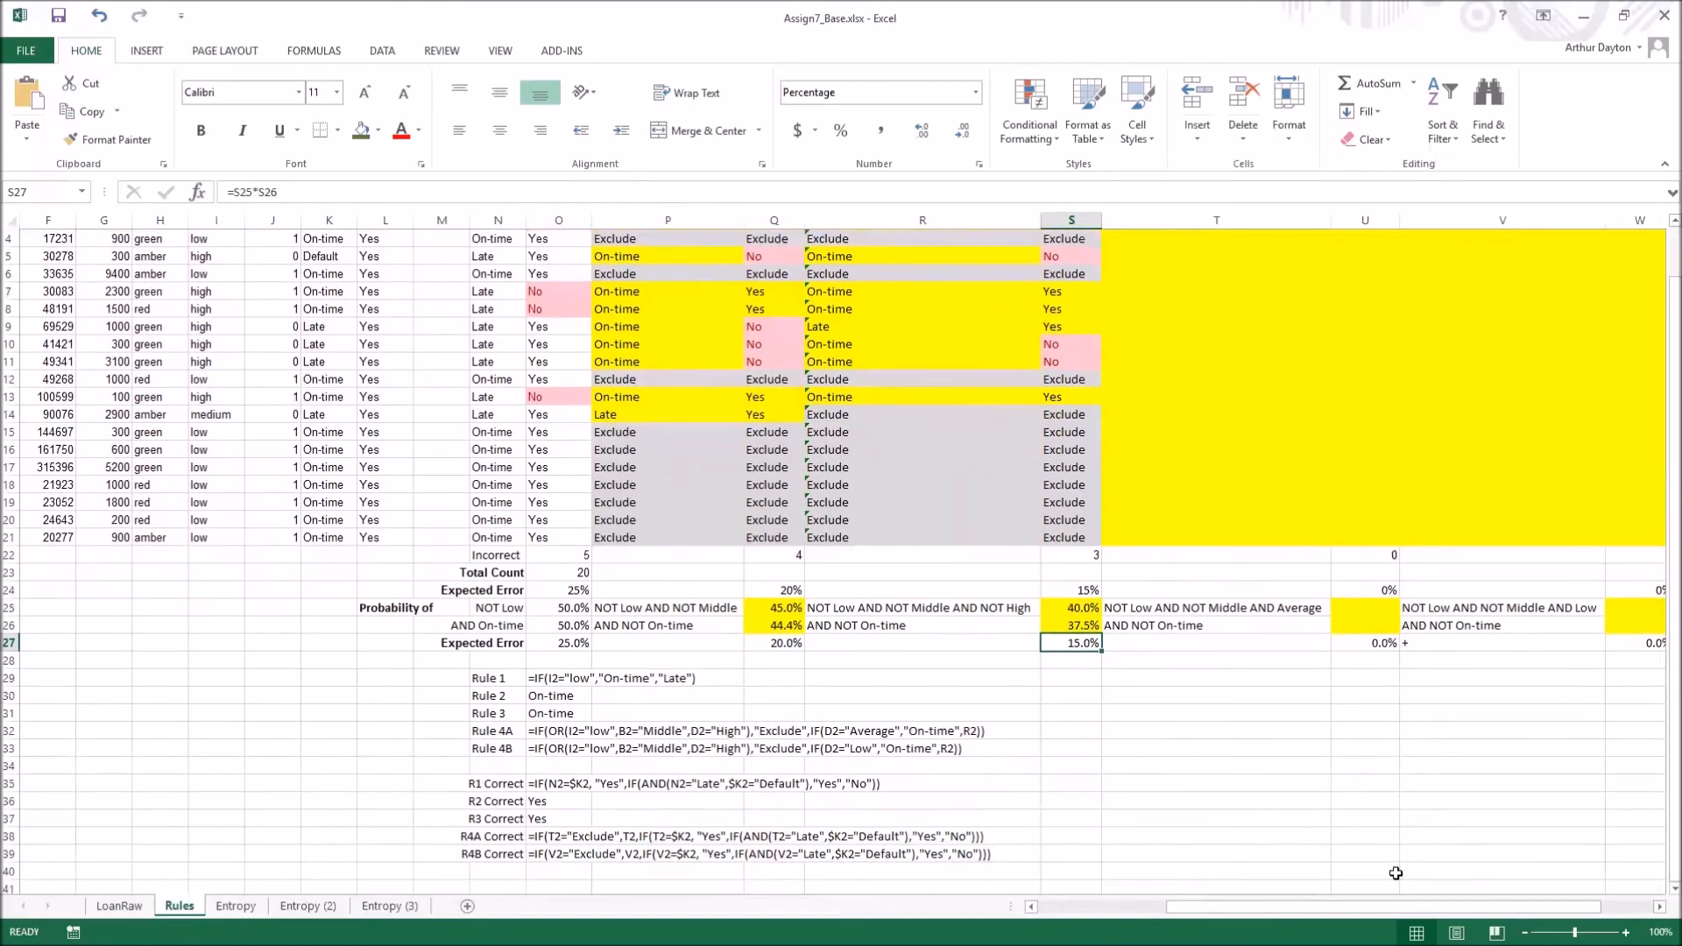
{"action": "left_click_drag", "start_coordinate": [1380, 909], "coordinate": [1437, 907]}
{"action": "scroll", "coordinate": [1439, 848], "scroll_direction": "up", "scroll_amount": 1}
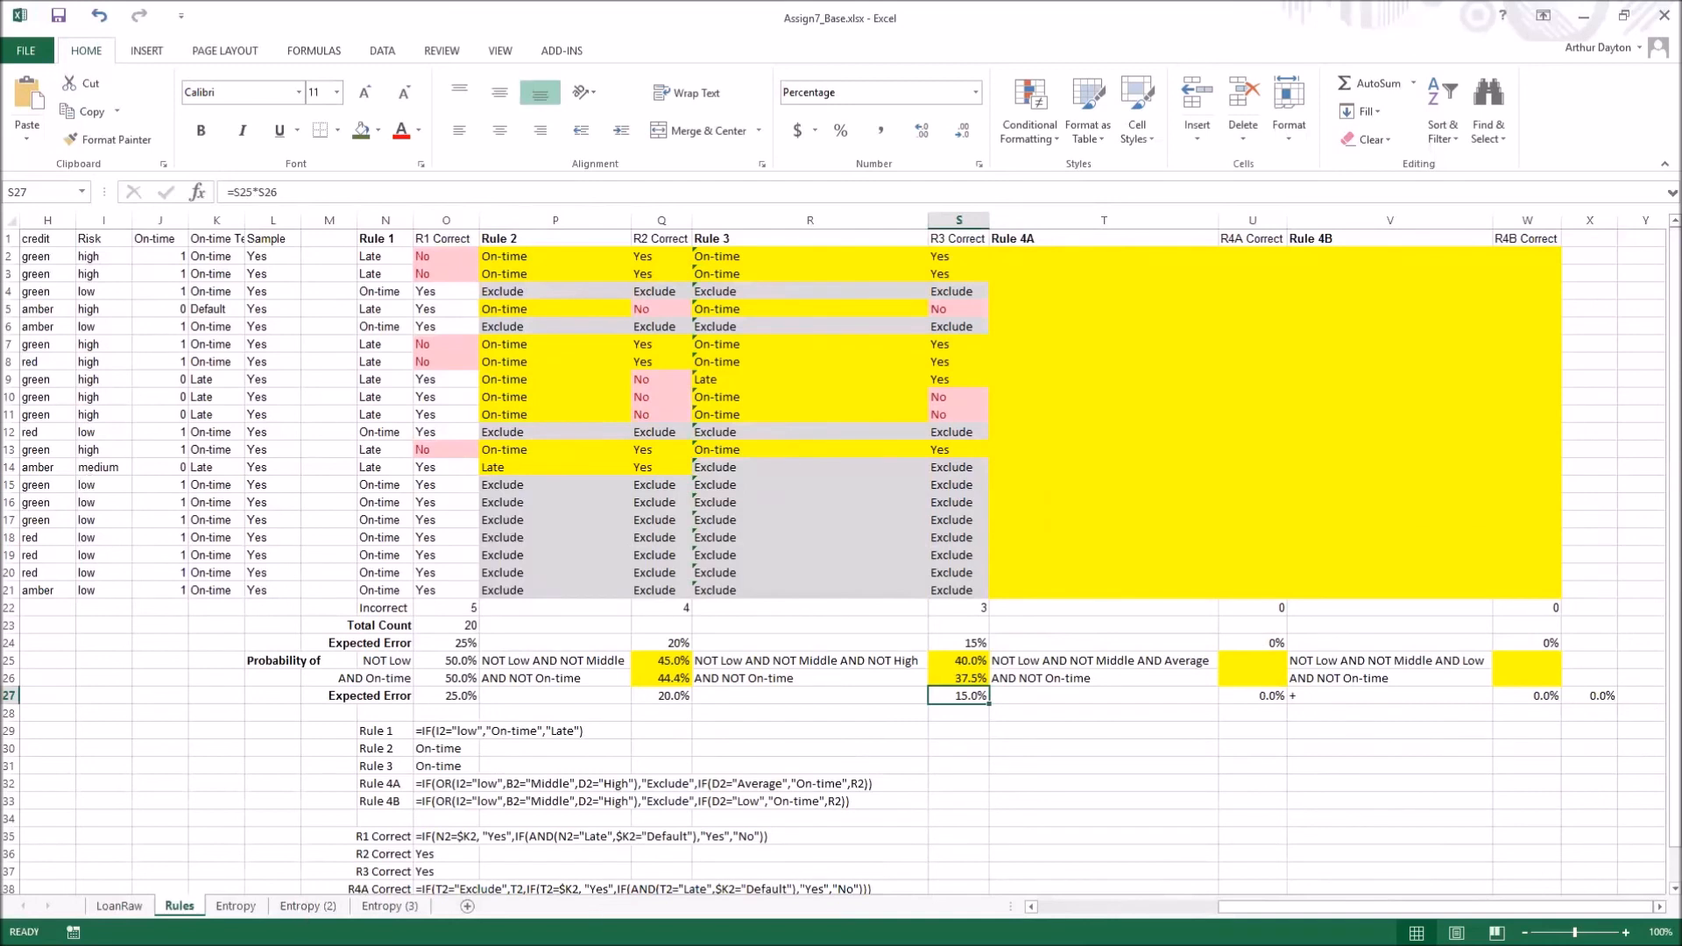
{"action": "left_click", "coordinate": [383, 907]}
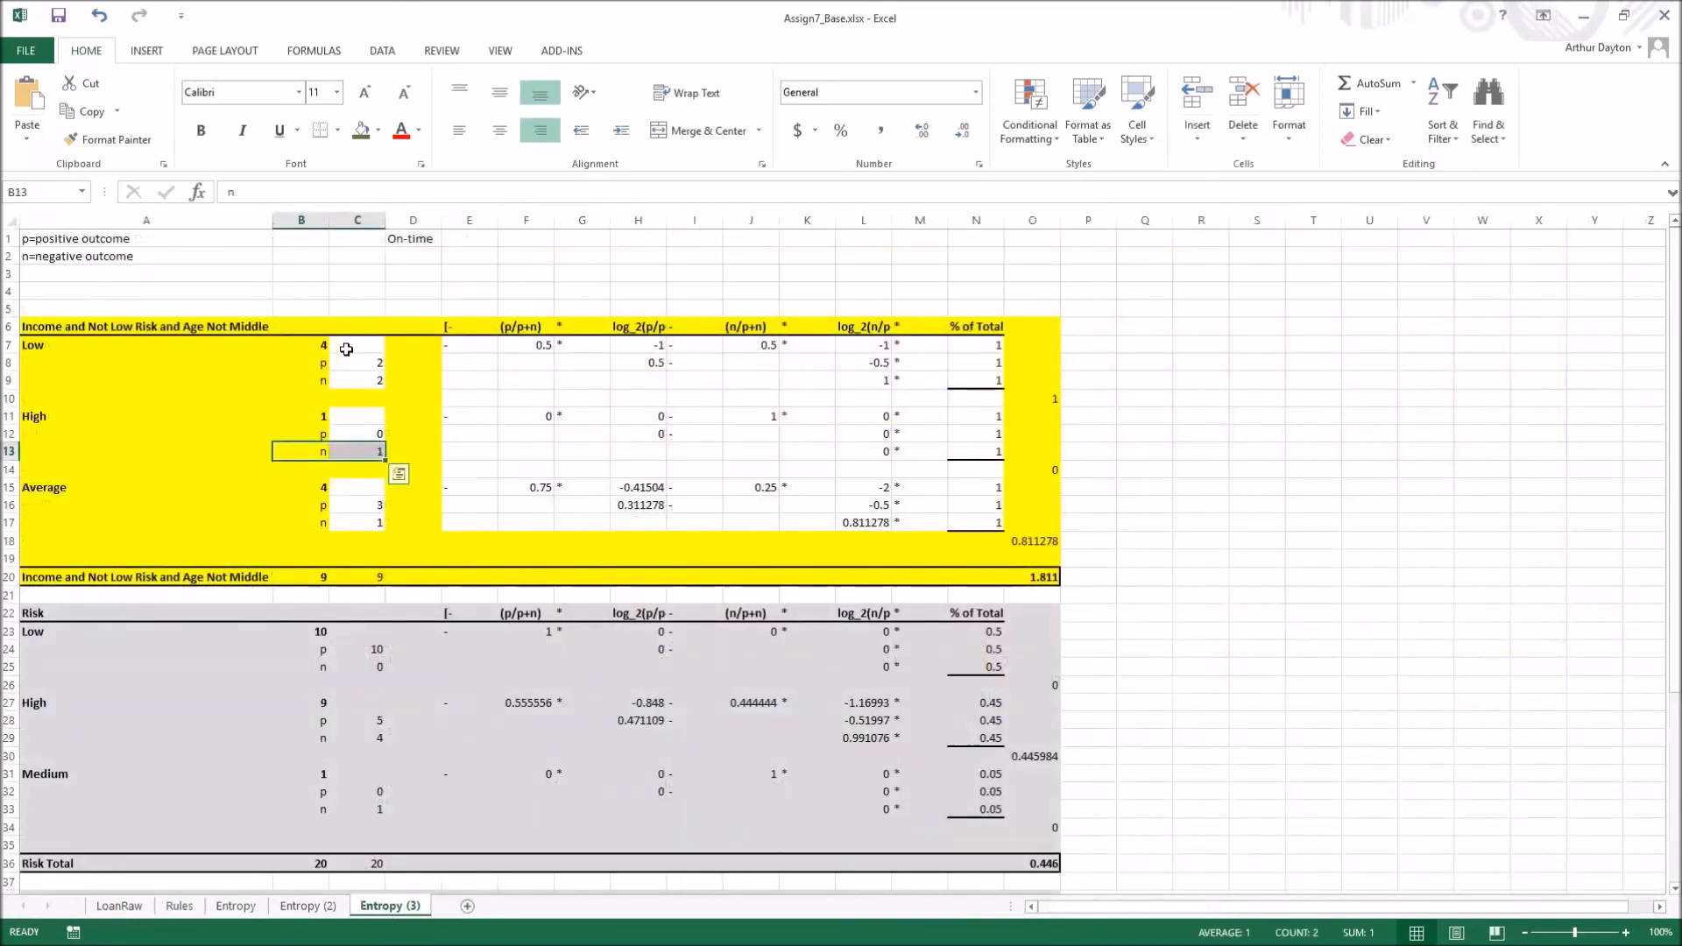
{"action": "left_click_drag", "start_coordinate": [368, 362], "coordinate": [370, 382]}
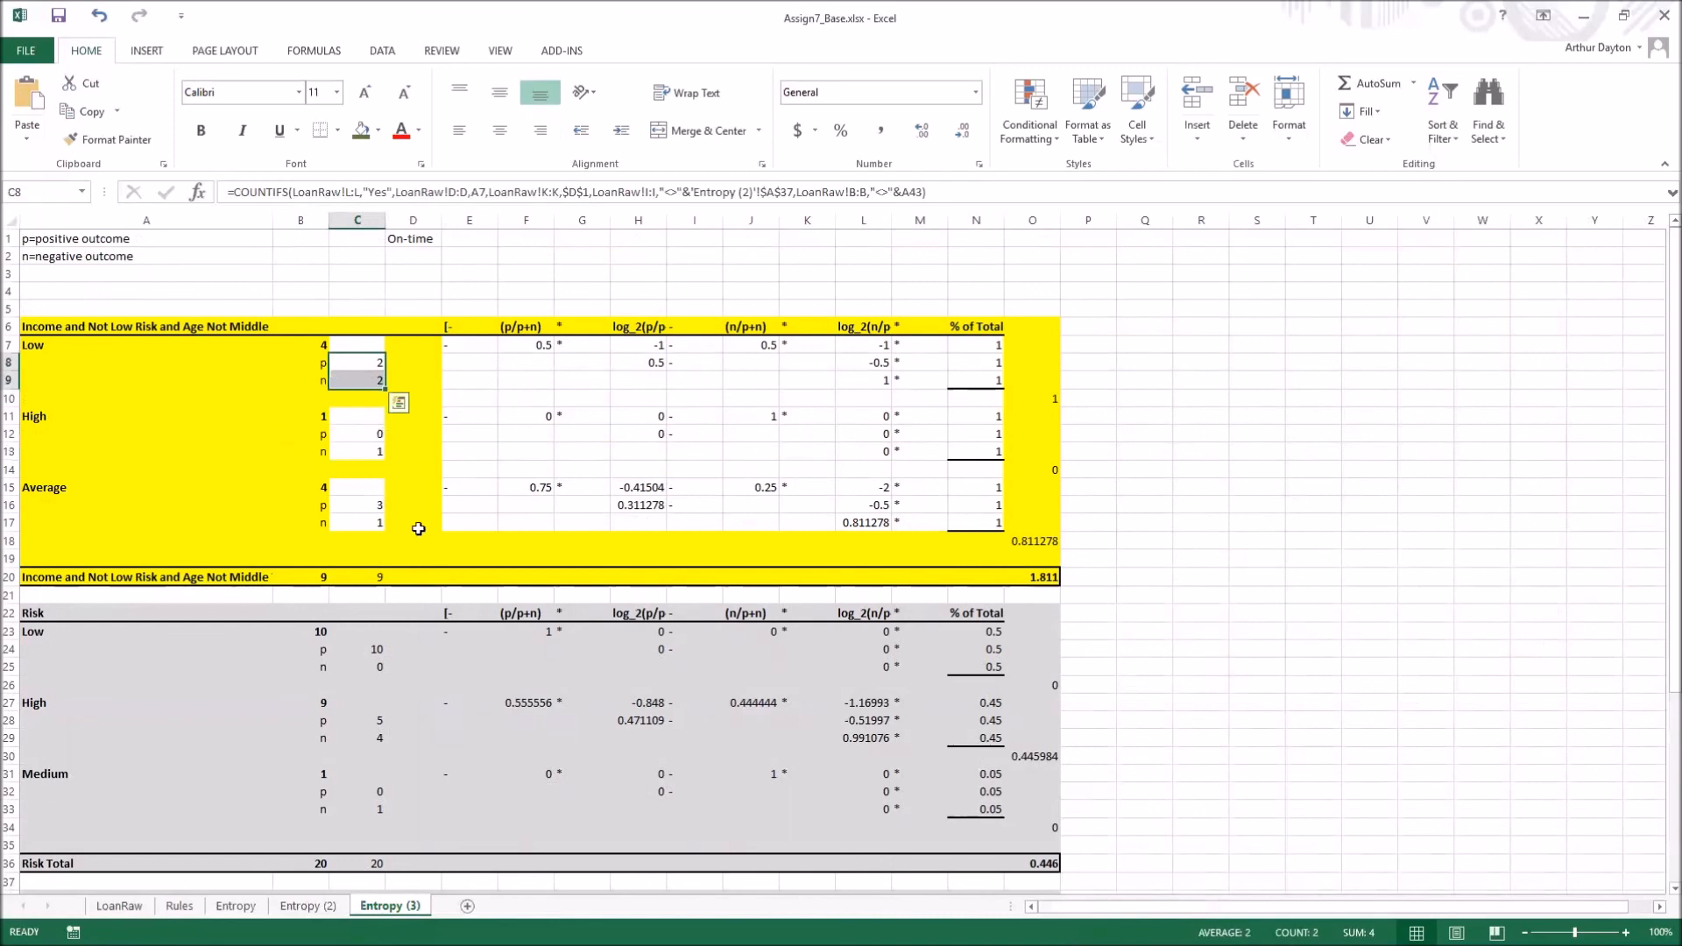
{"action": "left_click_drag", "start_coordinate": [369, 487], "coordinate": [369, 522]}
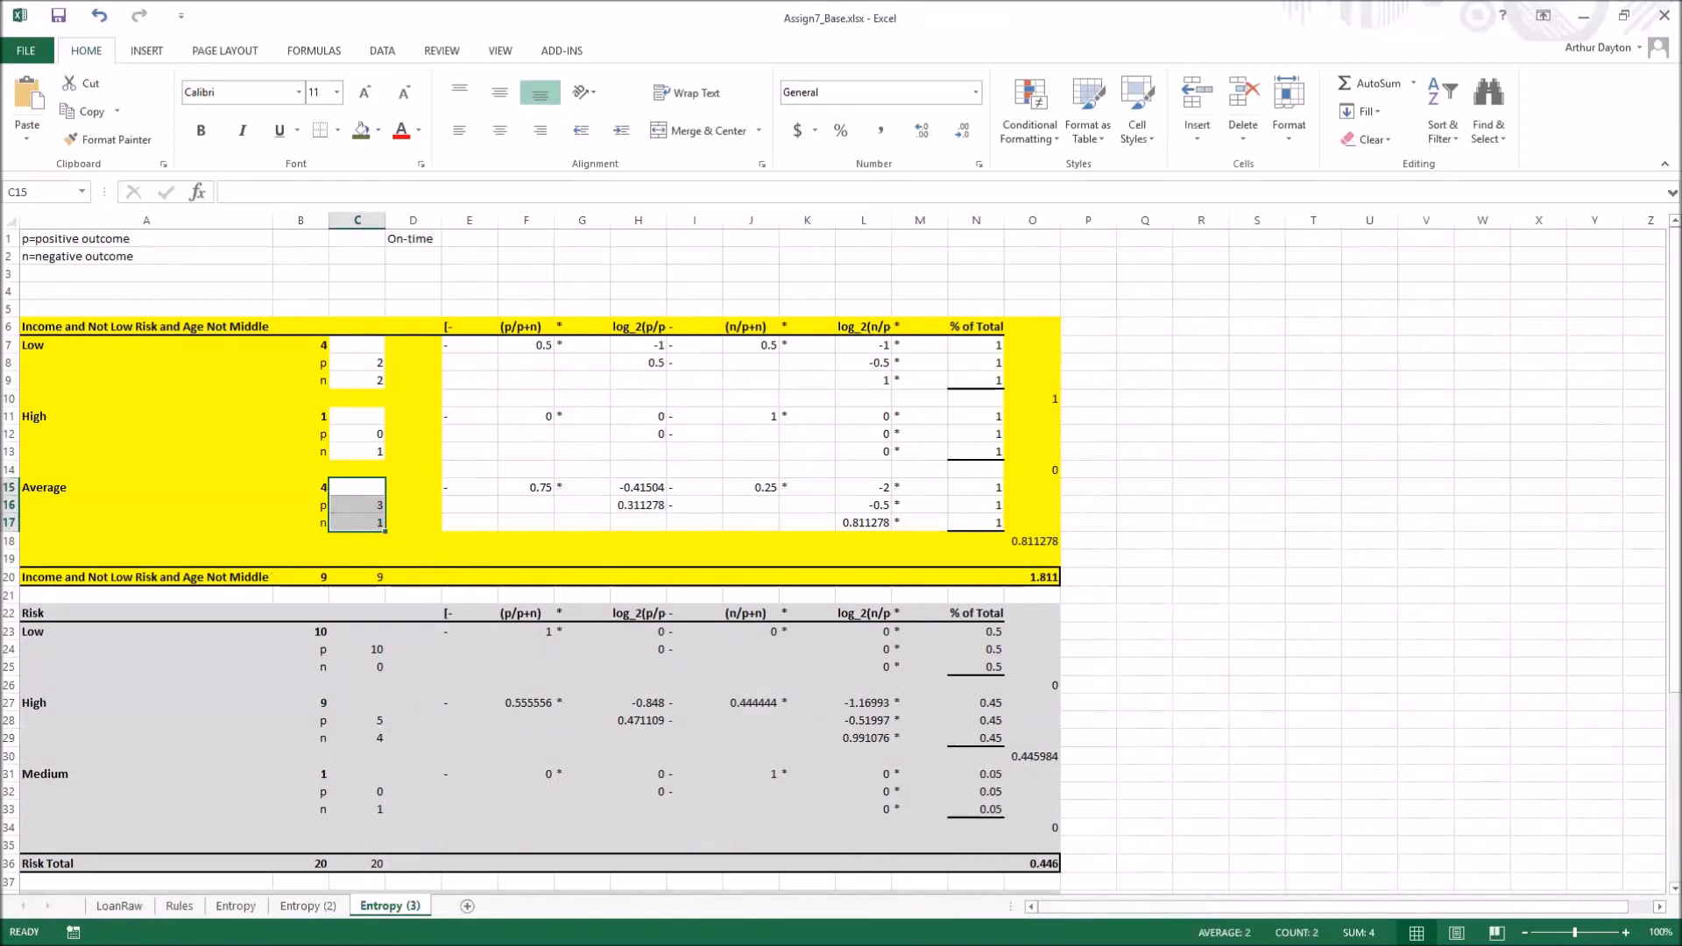
Copy the Rule 4A formula from O32 on the Rules sheet into T2 and fill it down through T21
{"action": "left_click", "coordinate": [180, 906]}
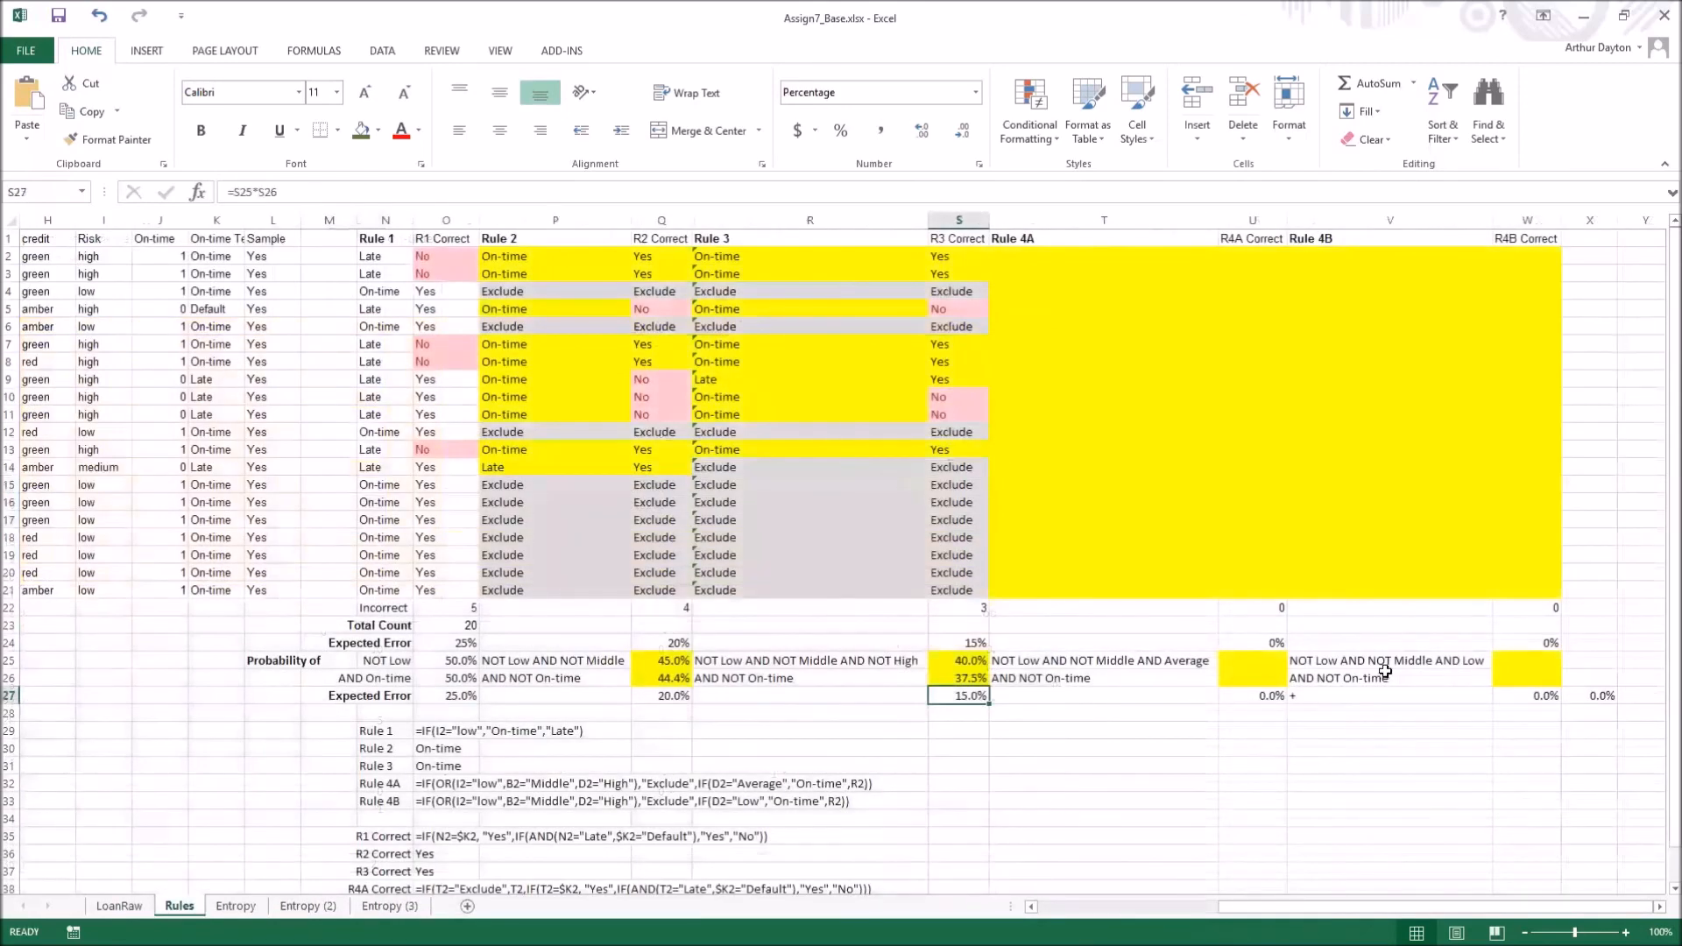
{"action": "left_click", "coordinate": [426, 785]}
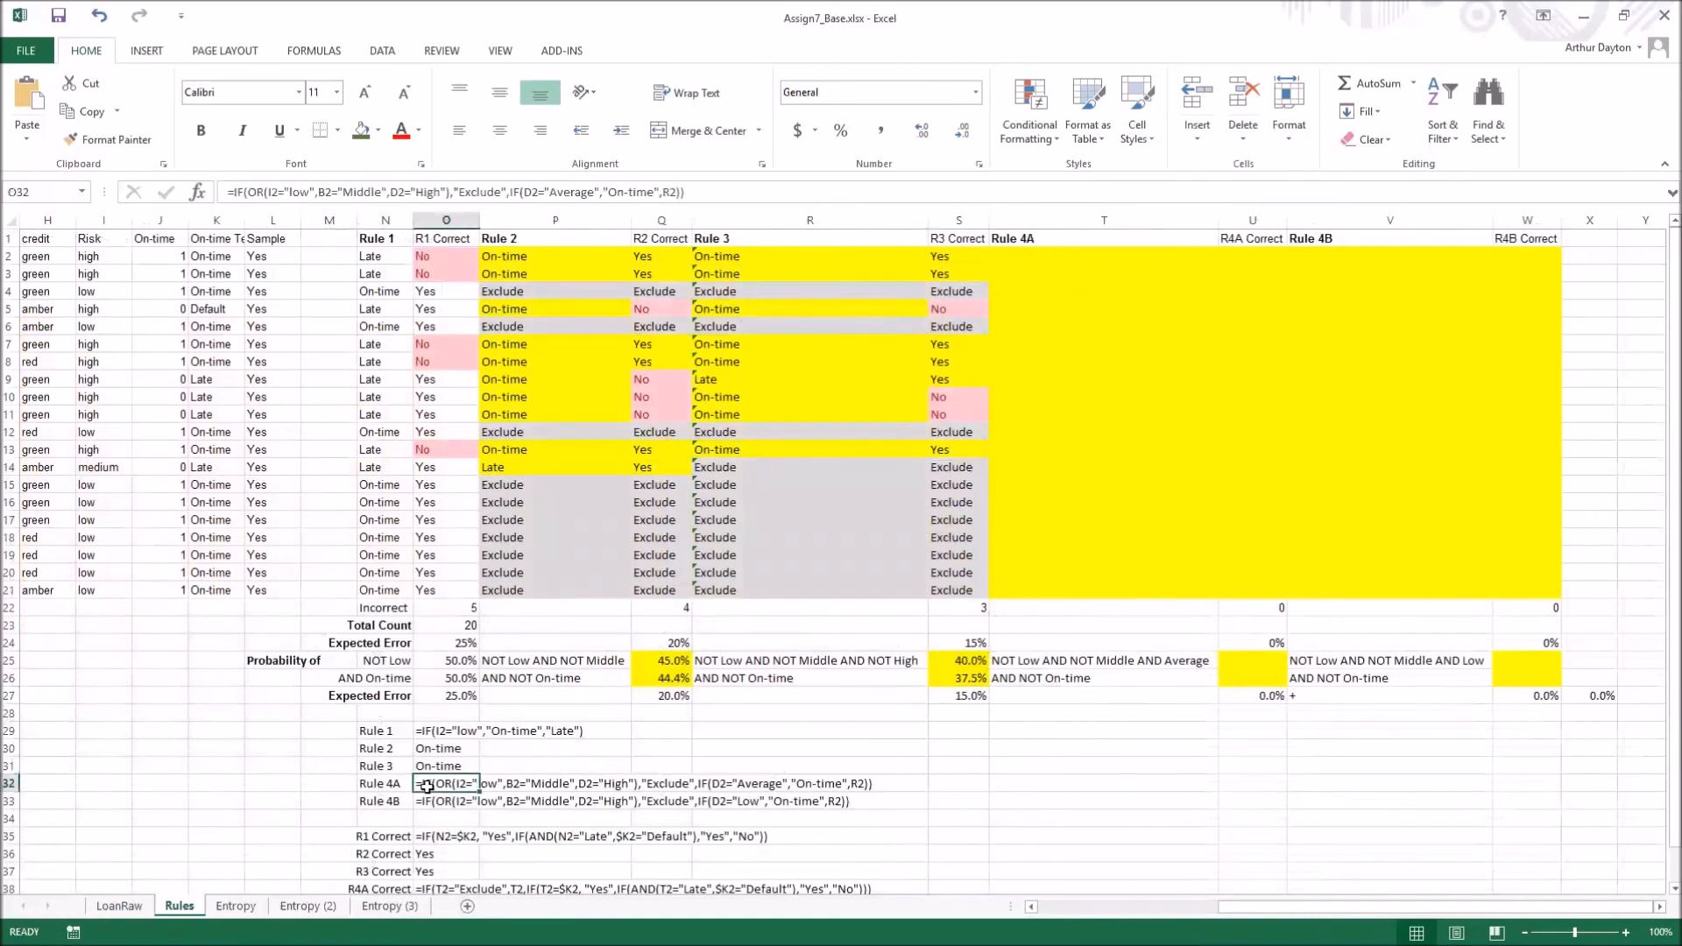
{"action": "left_click_drag", "start_coordinate": [739, 192], "coordinate": [213, 180]}
{"action": "key", "text": "ctrl+c"}
{"action": "key", "text": "Return"}
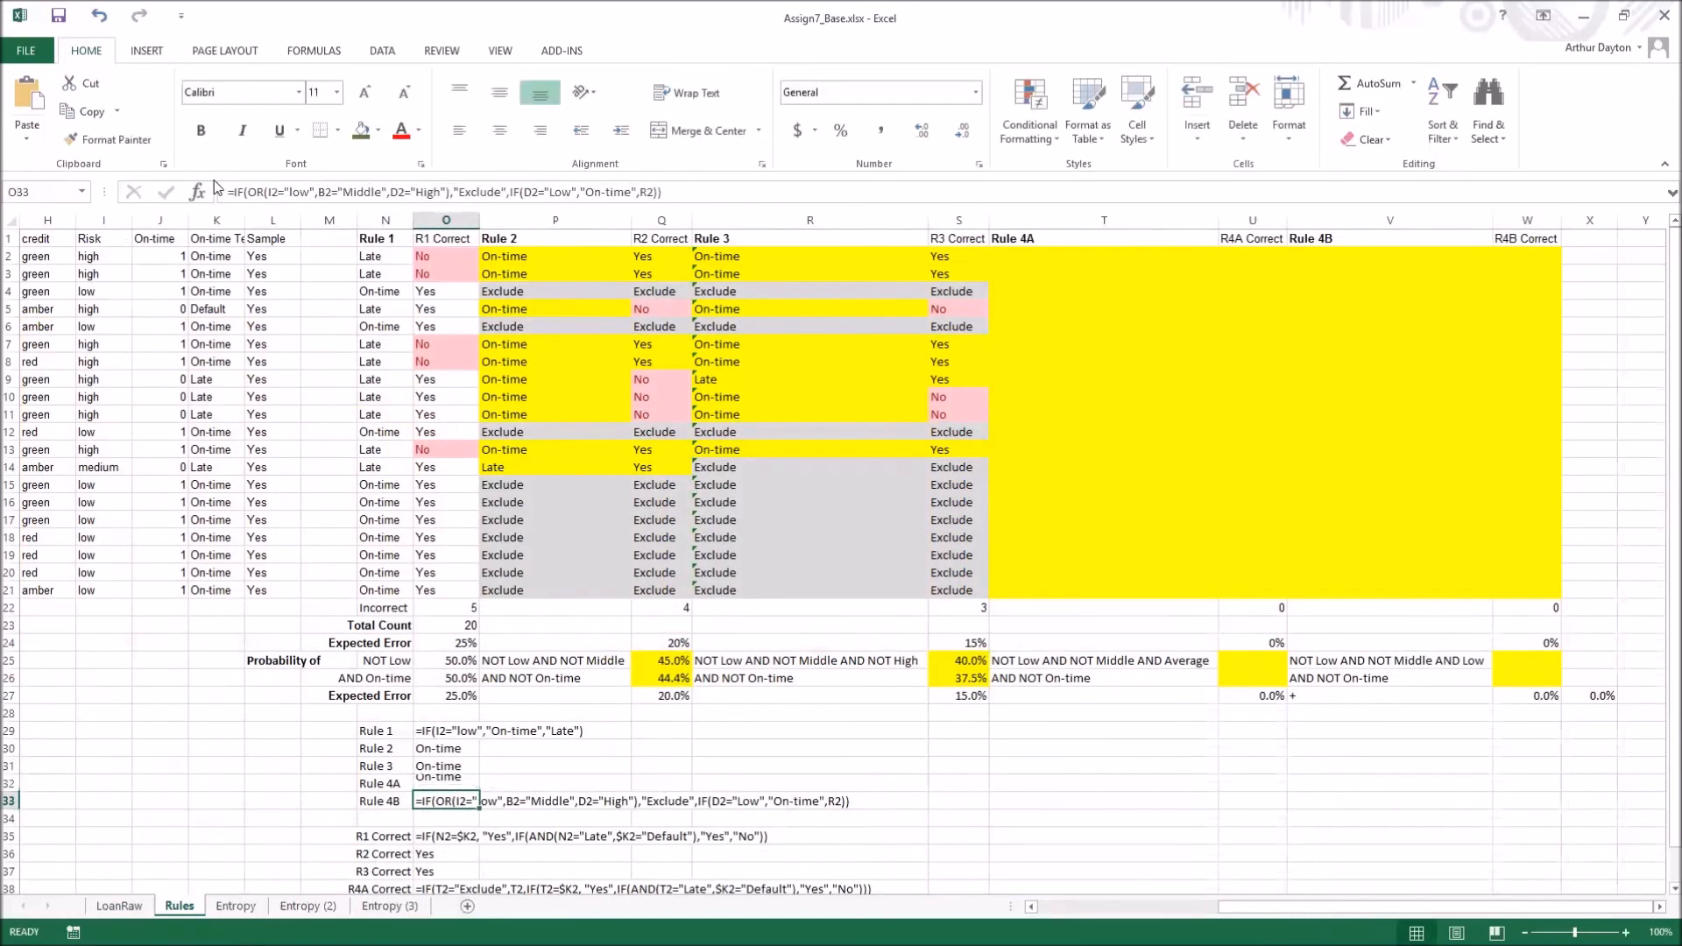
{"action": "left_click", "coordinate": [1060, 276]}
{"action": "left_click", "coordinate": [1058, 256]}
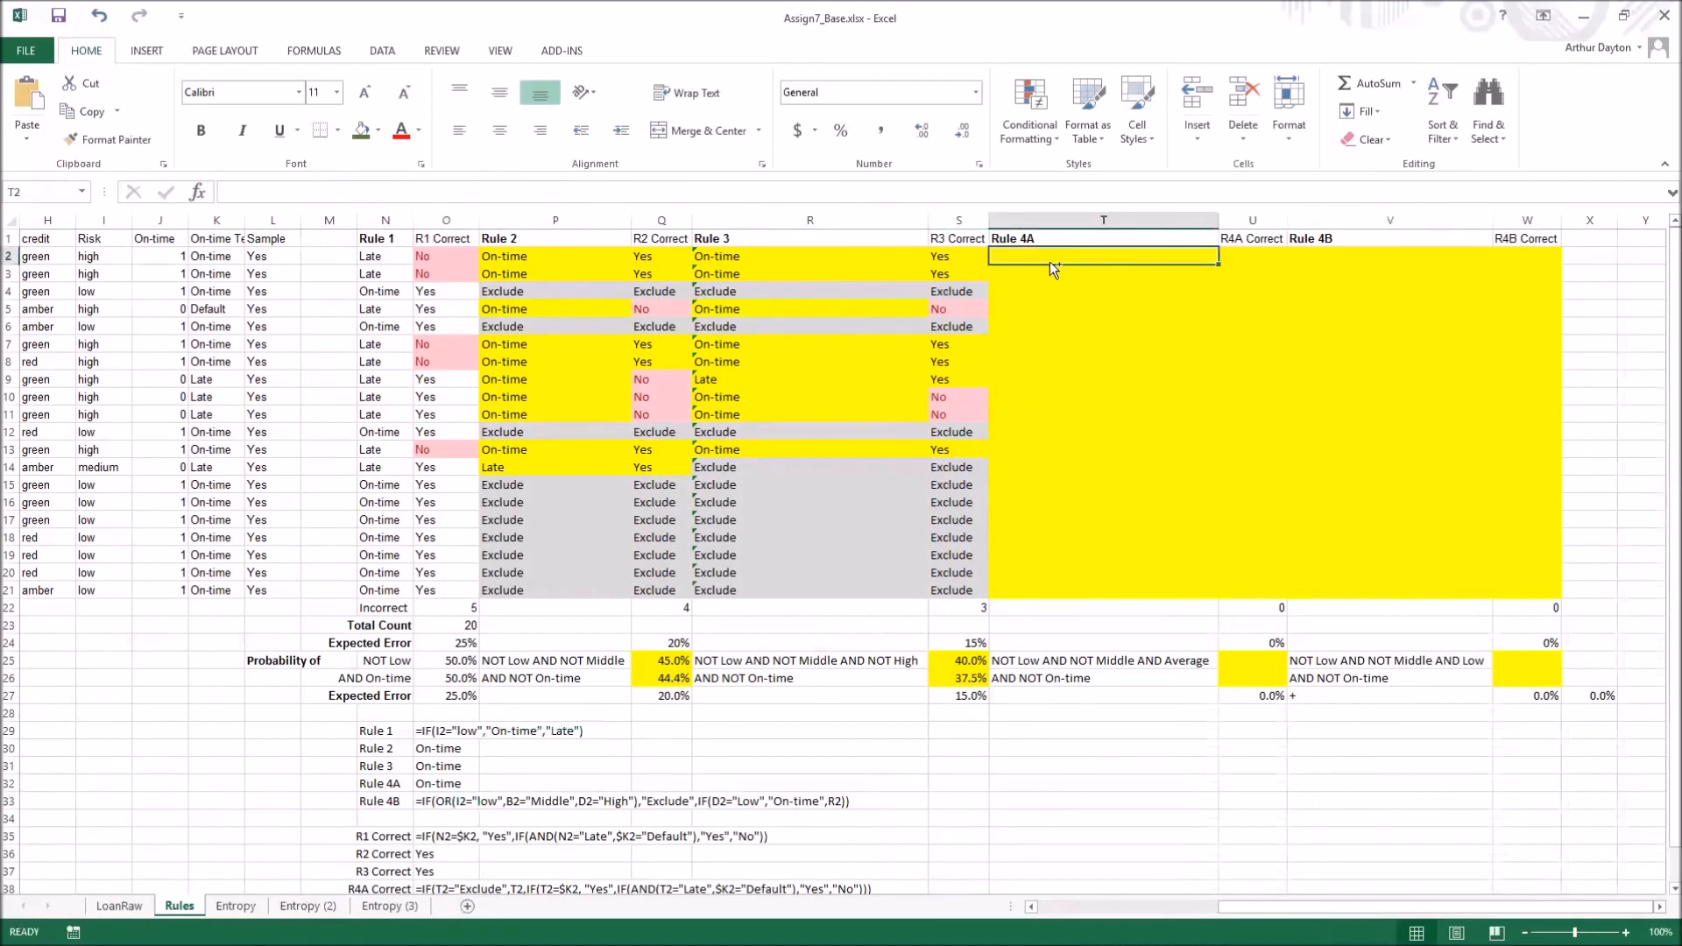
{"action": "key", "text": "ctrl+v"}
{"action": "left_click_drag", "start_coordinate": [1216, 263], "coordinate": [1203, 596]}
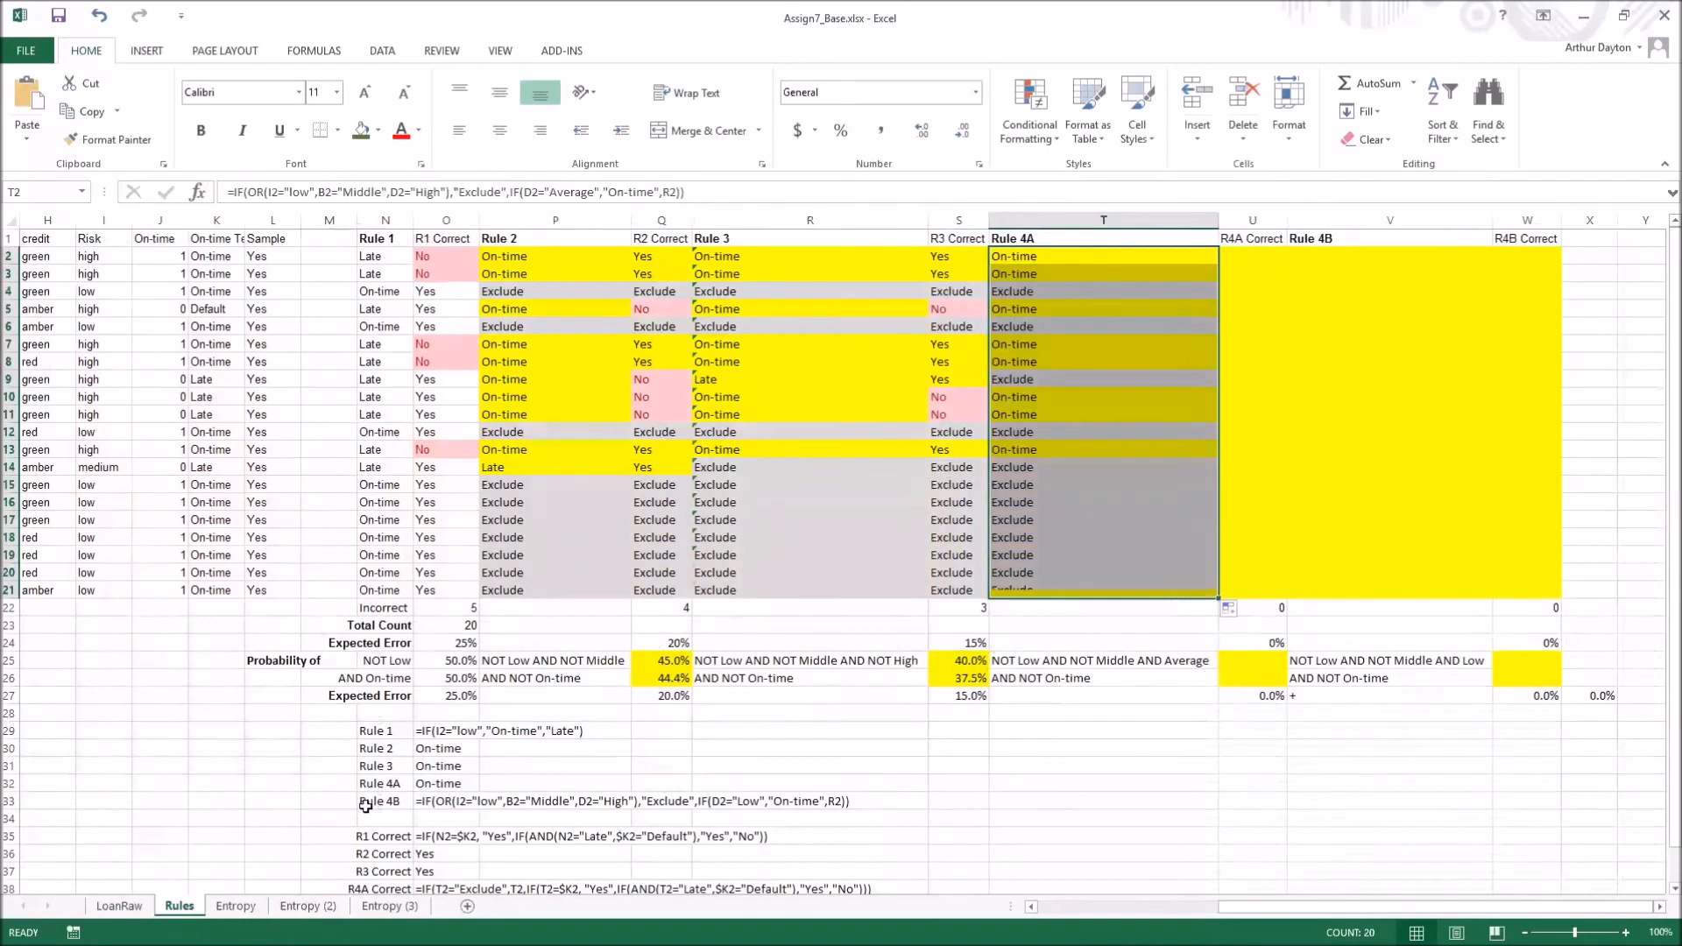
Select cell O38, which holds the R4A Correct formula
{"action": "scroll", "coordinate": [366, 806], "scroll_direction": "down", "scroll_amount": 2}
{"action": "left_click", "coordinate": [396, 783]}
{"action": "left_click", "coordinate": [445, 784]}
{"action": "left_click_drag", "start_coordinate": [713, 192], "coordinate": [115, 169]}
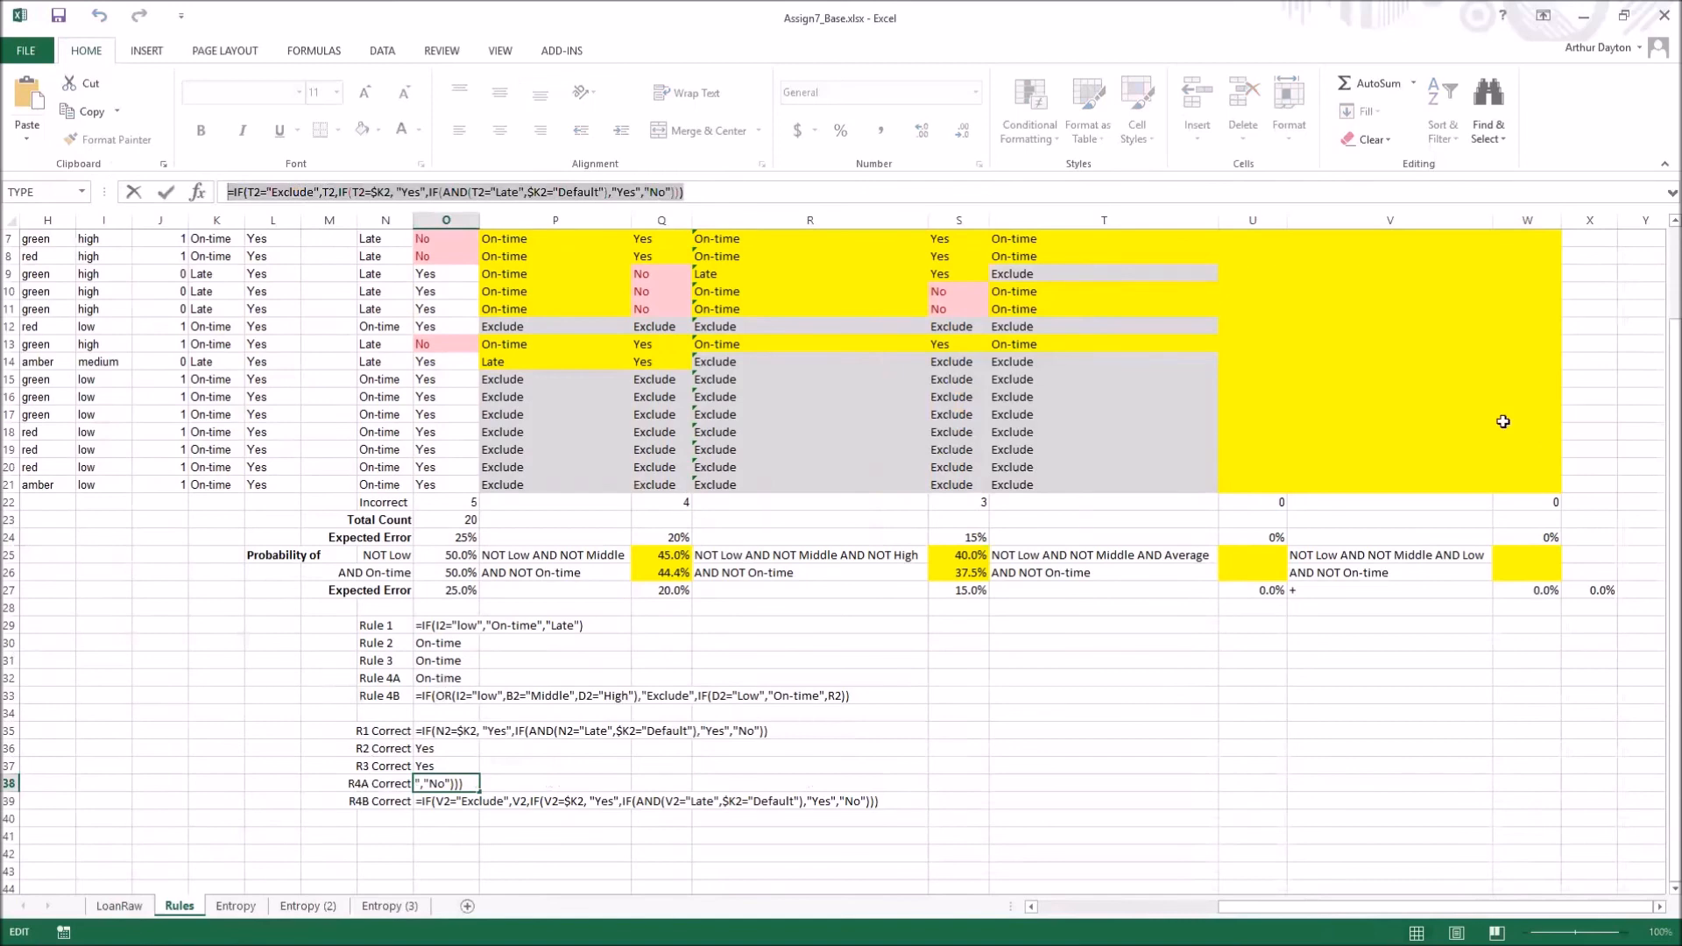
{"action": "scroll", "coordinate": [1657, 486], "scroll_direction": "up", "scroll_amount": 2}
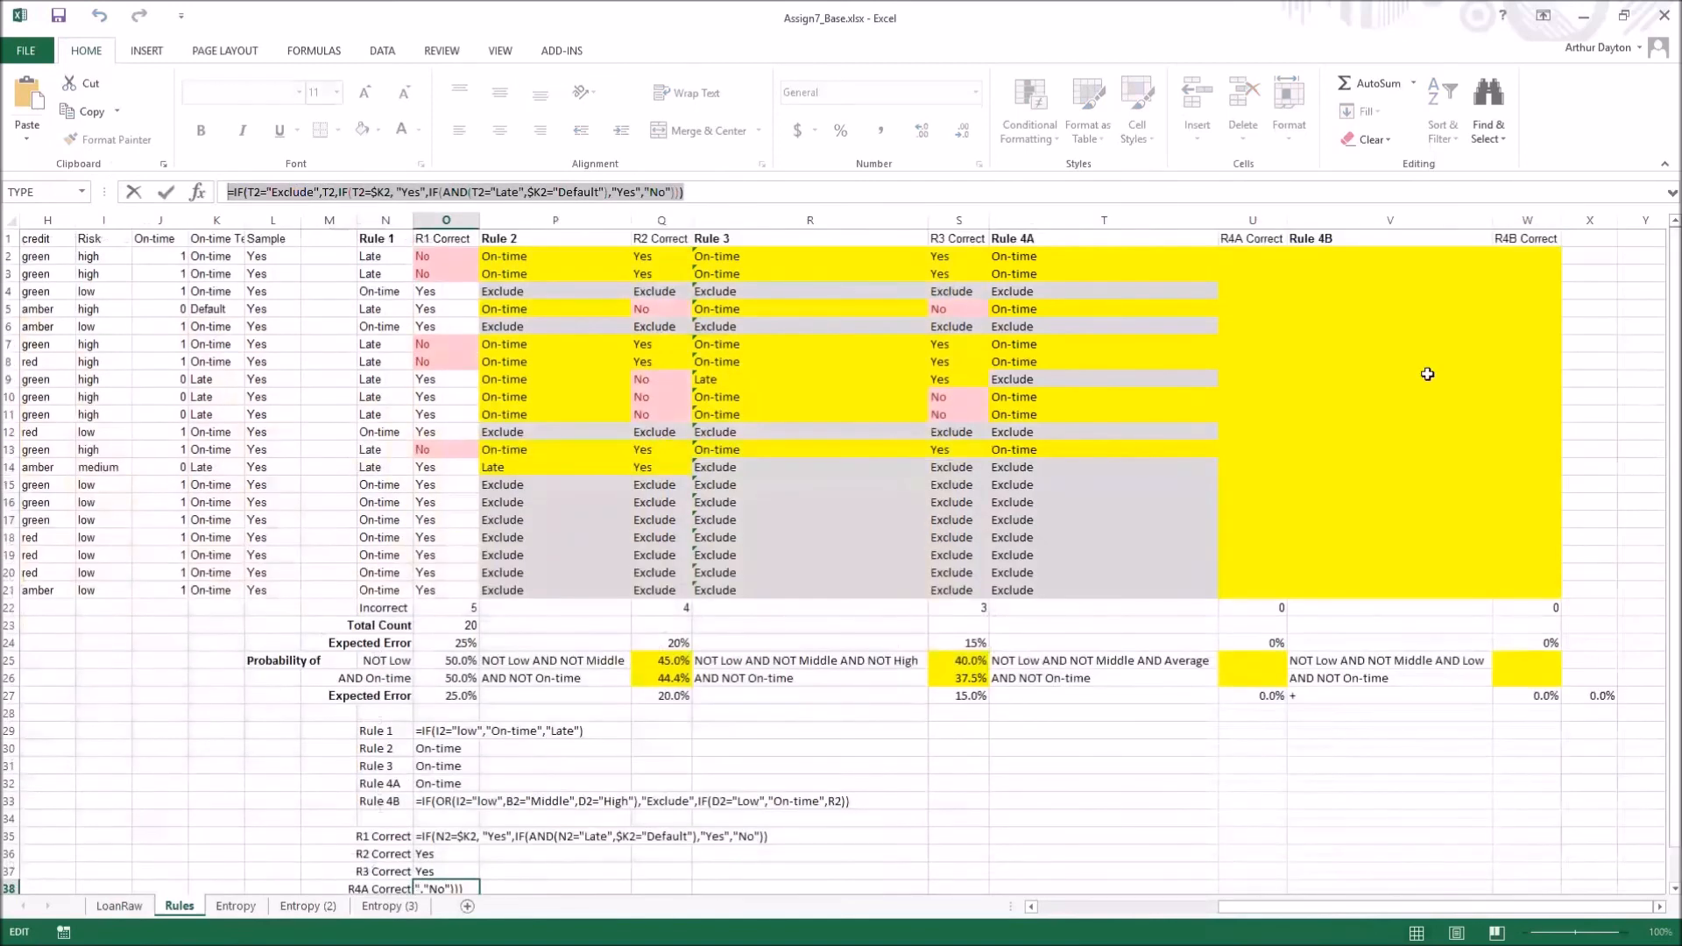
{"action": "type", "text": "="}
{"action": "left_click", "coordinate": [1254, 254]}
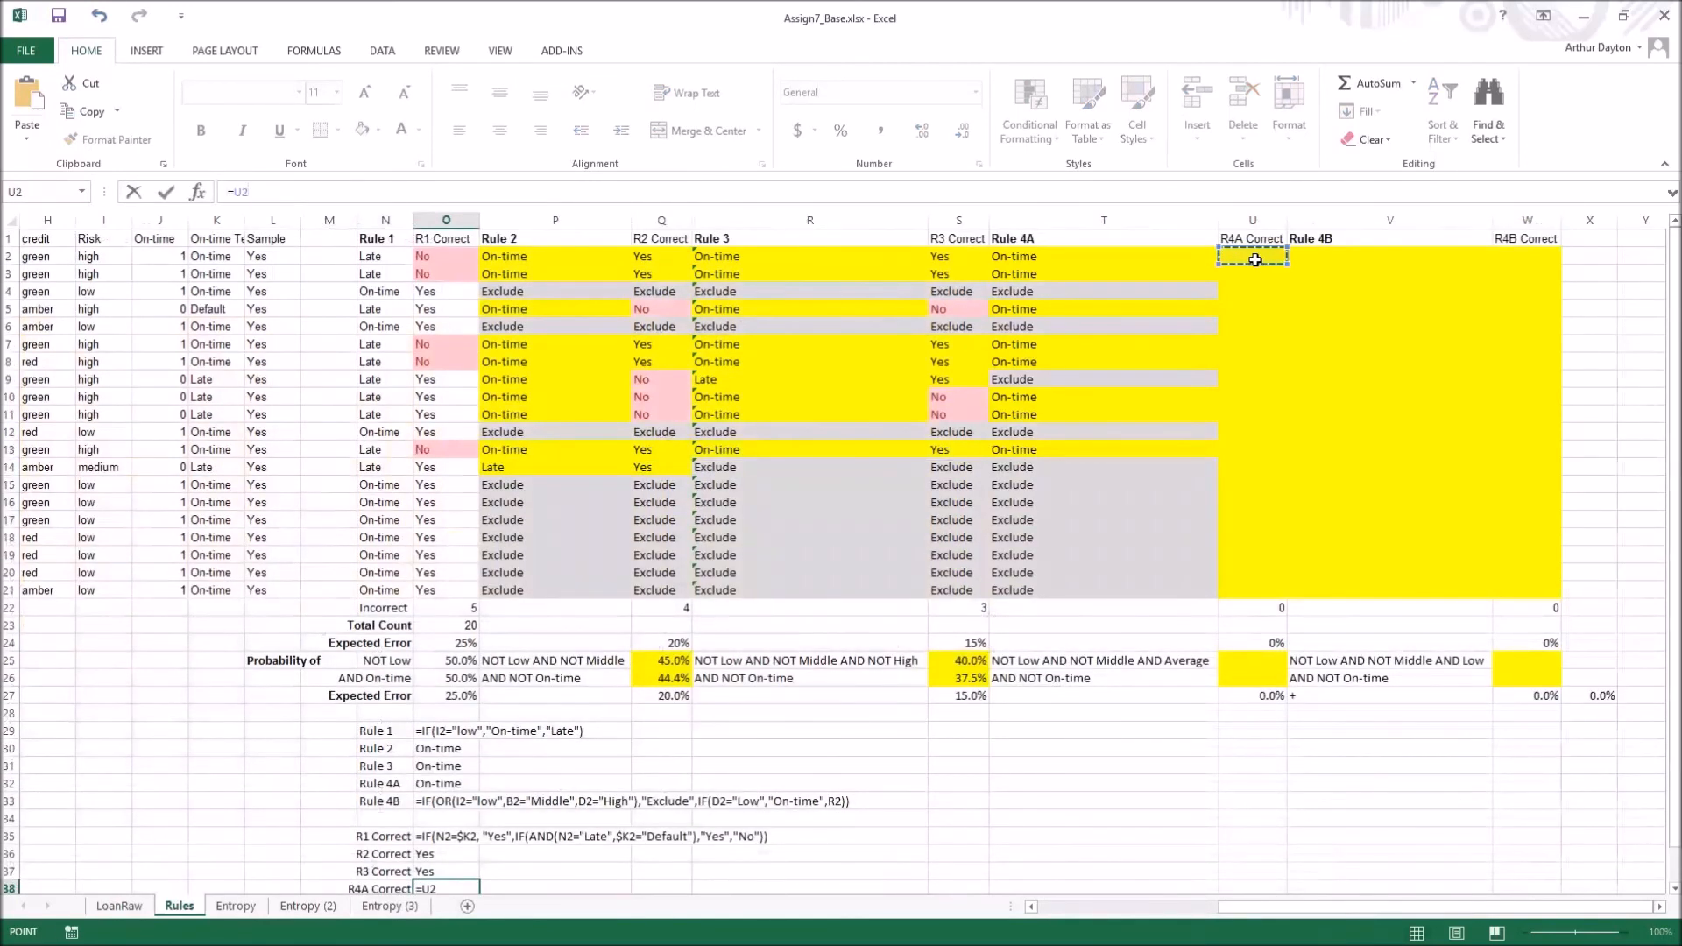
{"action": "key", "text": "Escape"}
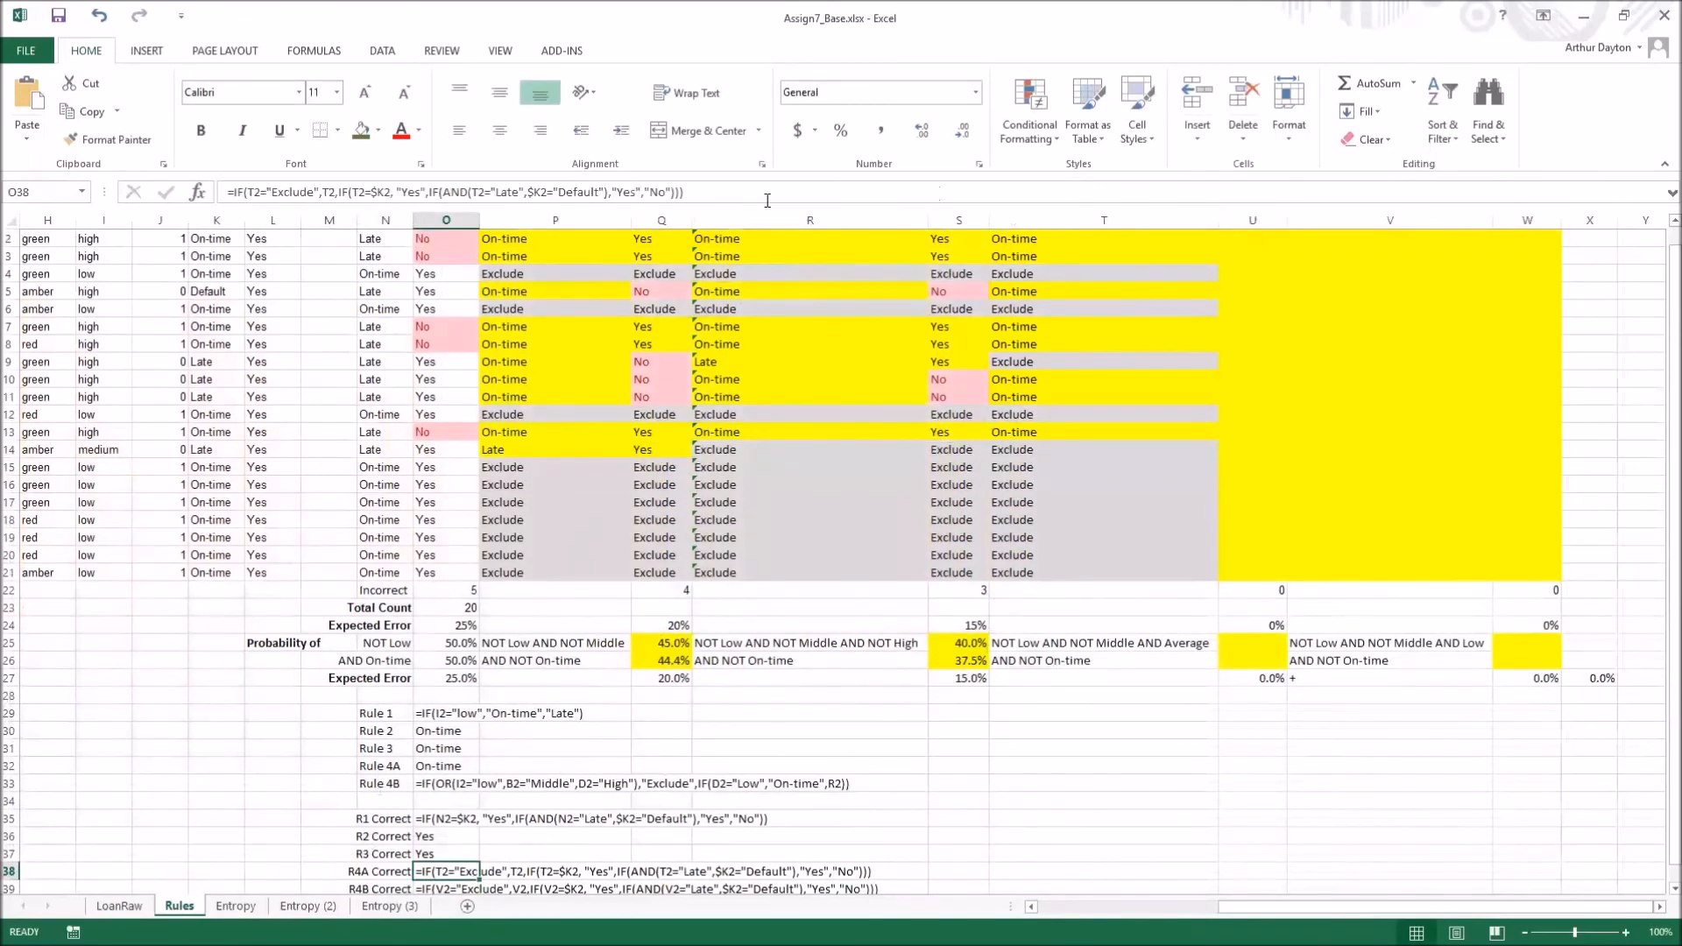
Copy the R4A Correct formula from O38 into U2 and fill it down through U21
{"action": "left_click_drag", "start_coordinate": [767, 197], "coordinate": [368, 173]}
{"action": "key", "text": "ctrl+c"}
{"action": "key", "text": "Return"}
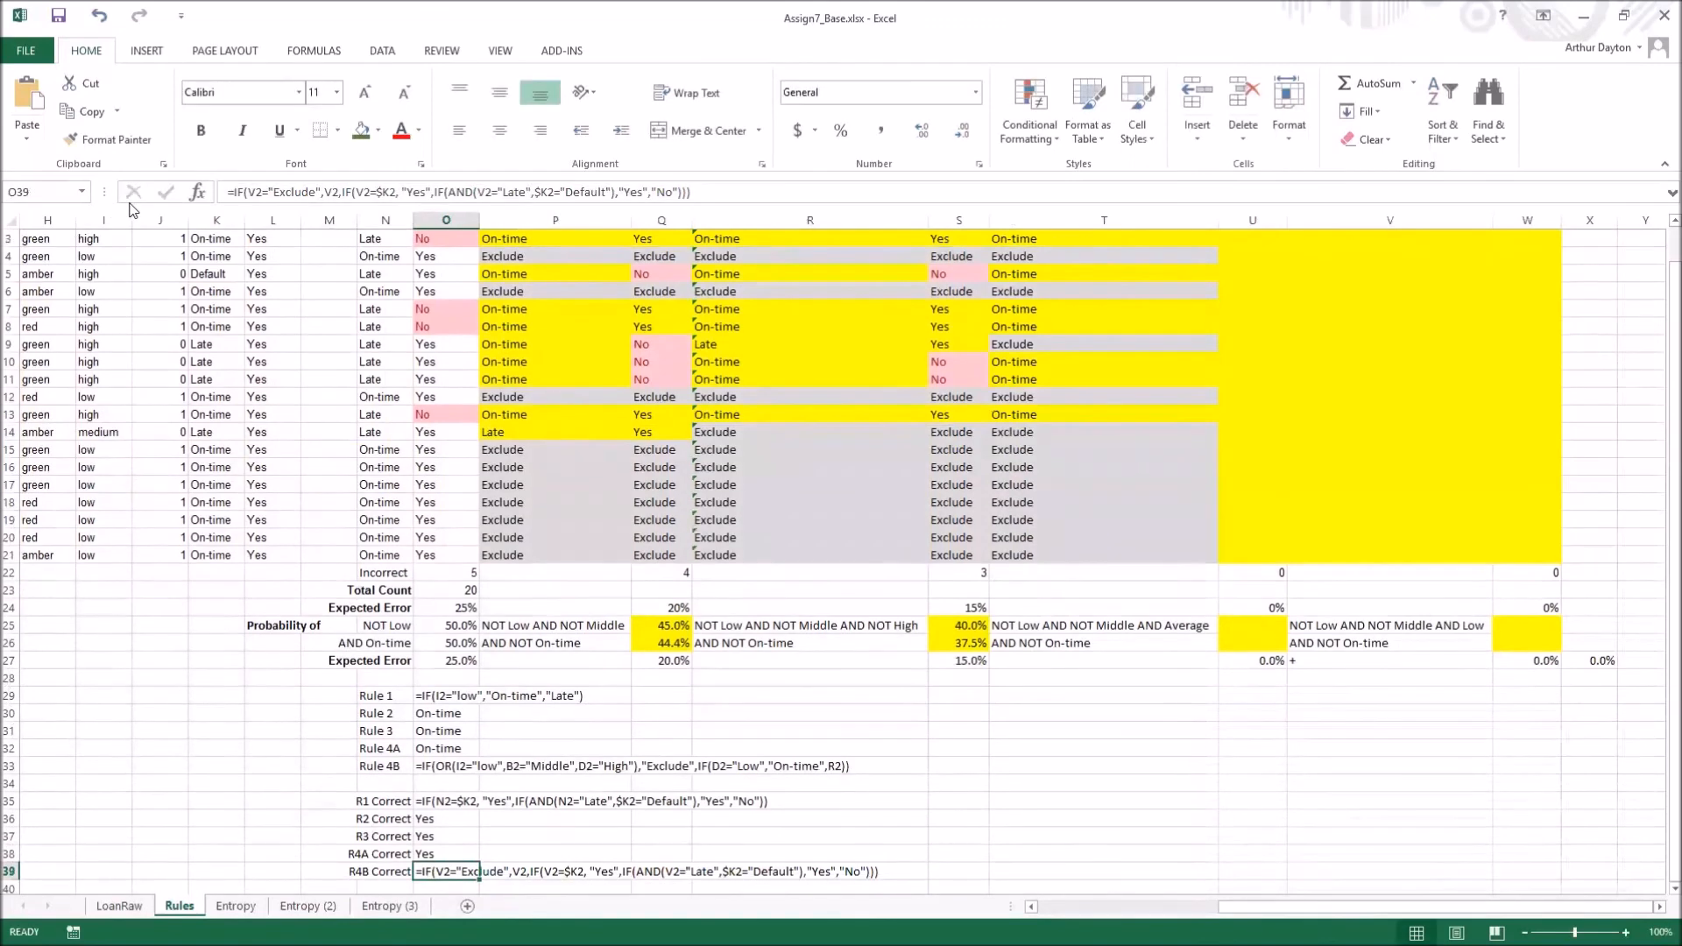
{"action": "scroll", "coordinate": [1095, 453], "scroll_direction": "up", "scroll_amount": 1}
{"action": "left_click", "coordinate": [1252, 256]}
{"action": "key", "text": "ctrl+v"}
{"action": "left_click_drag", "start_coordinate": [1287, 263], "coordinate": [1269, 598]}
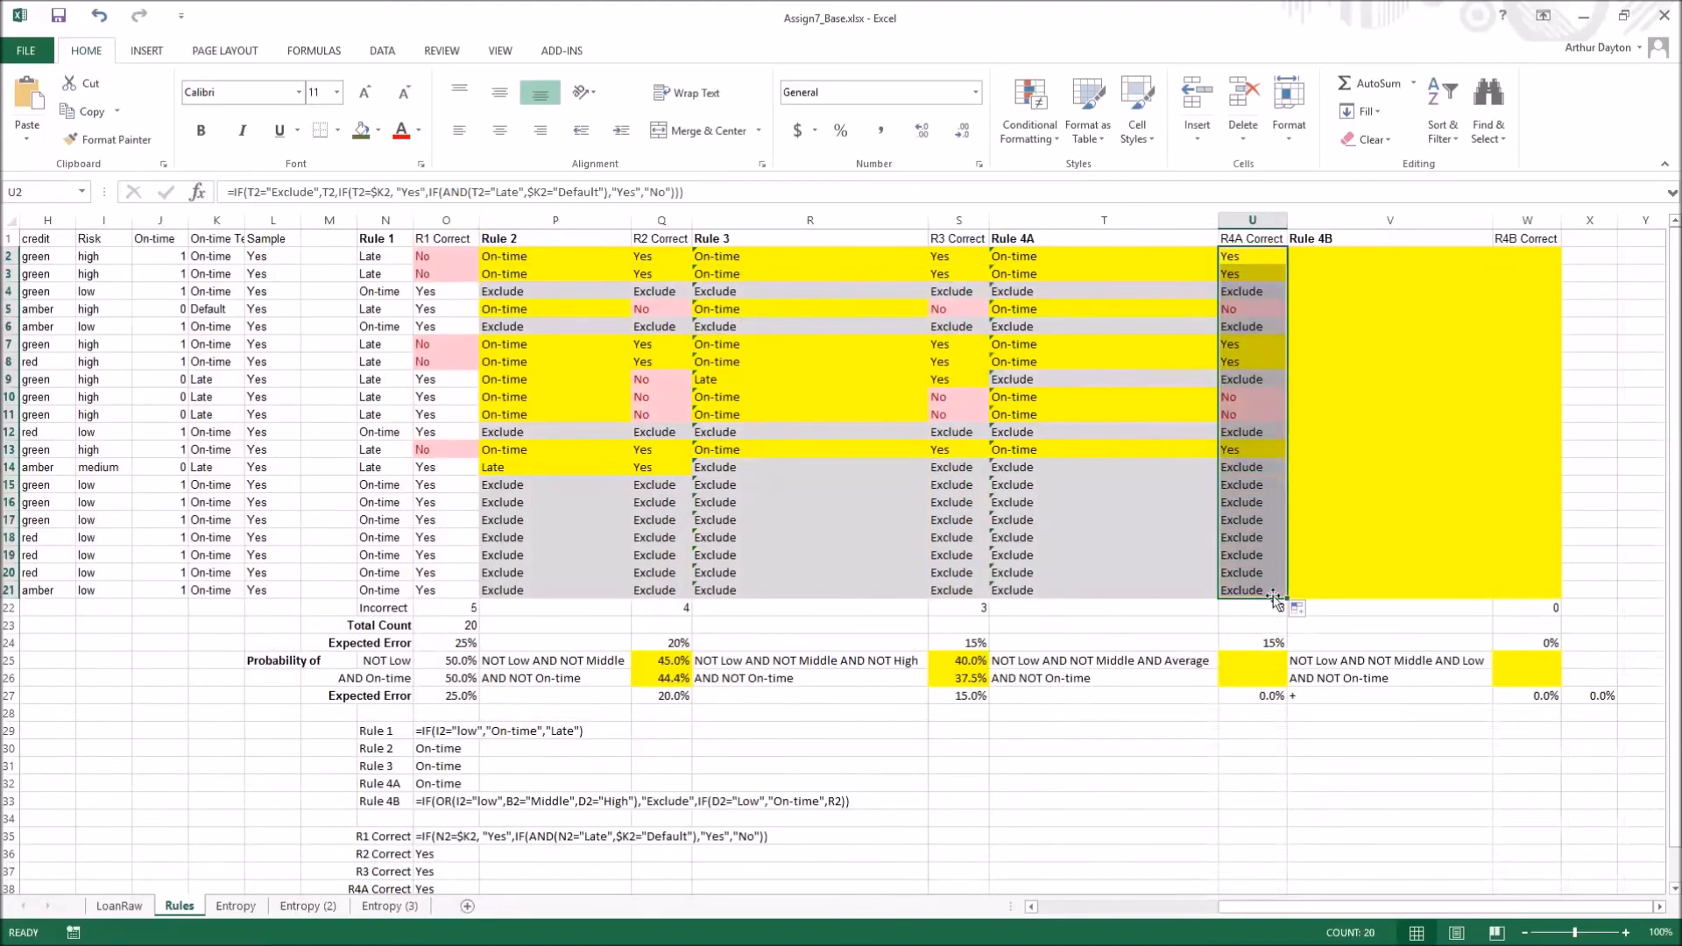
Examine Rule 4A's incorrect count in U22, its probability labels in T25:T26, and the expected error cells X27, W27 and U27
{"action": "left_click", "coordinate": [1272, 610]}
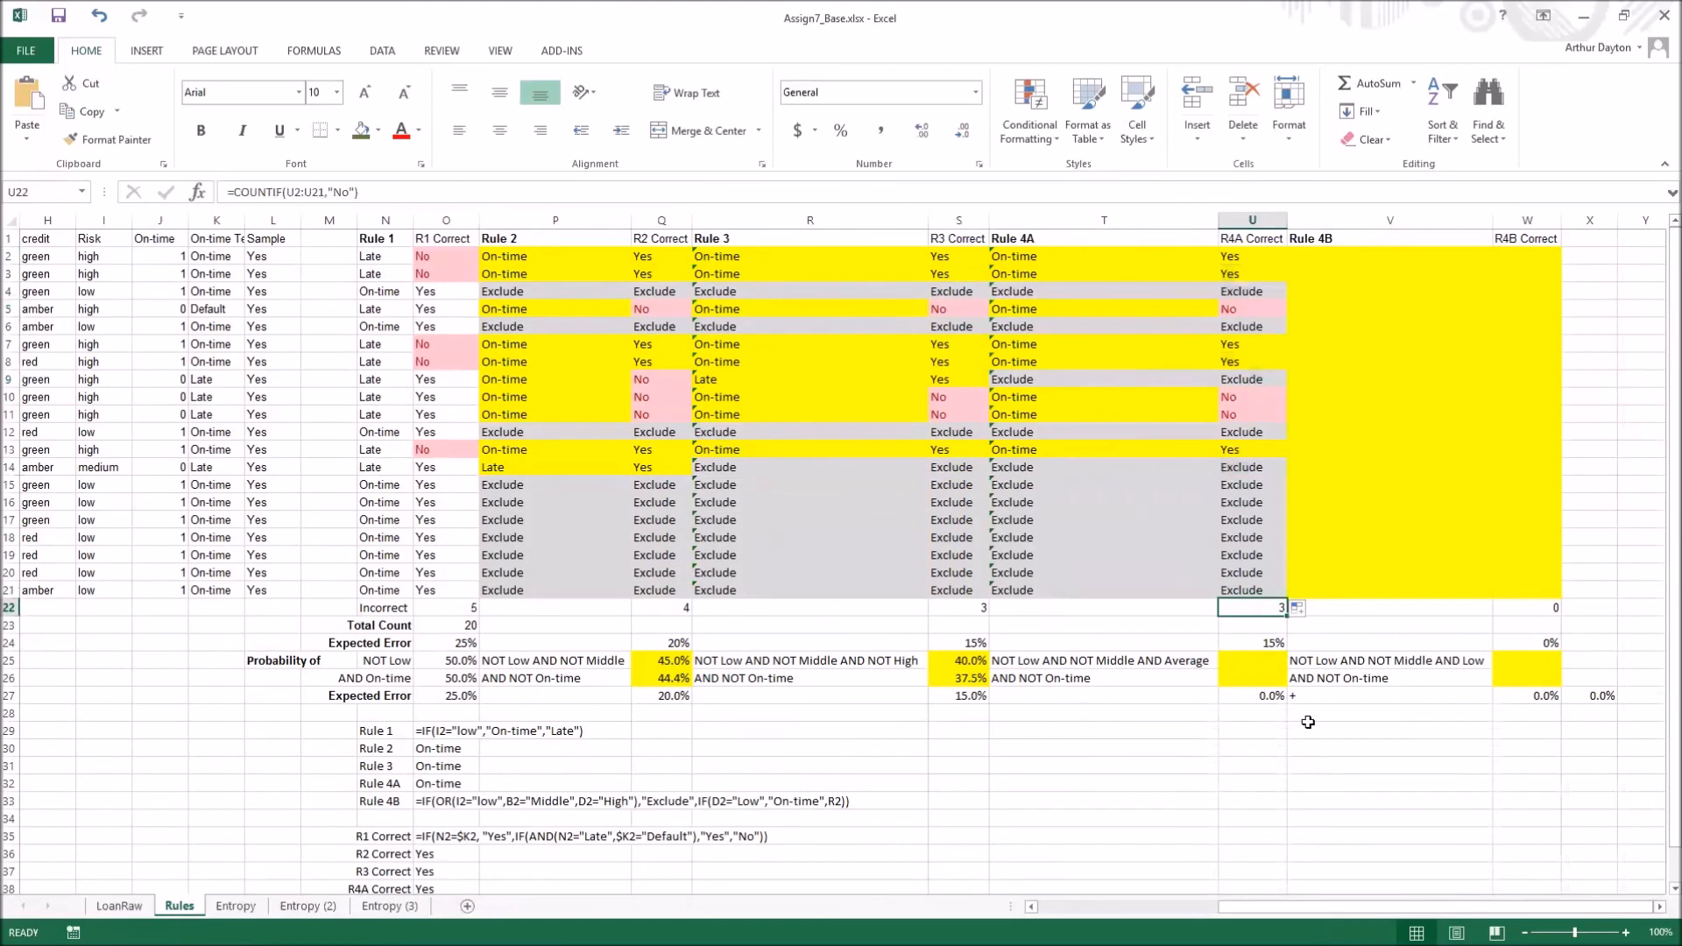
{"action": "left_click_drag", "start_coordinate": [1080, 663], "coordinate": [1083, 679]}
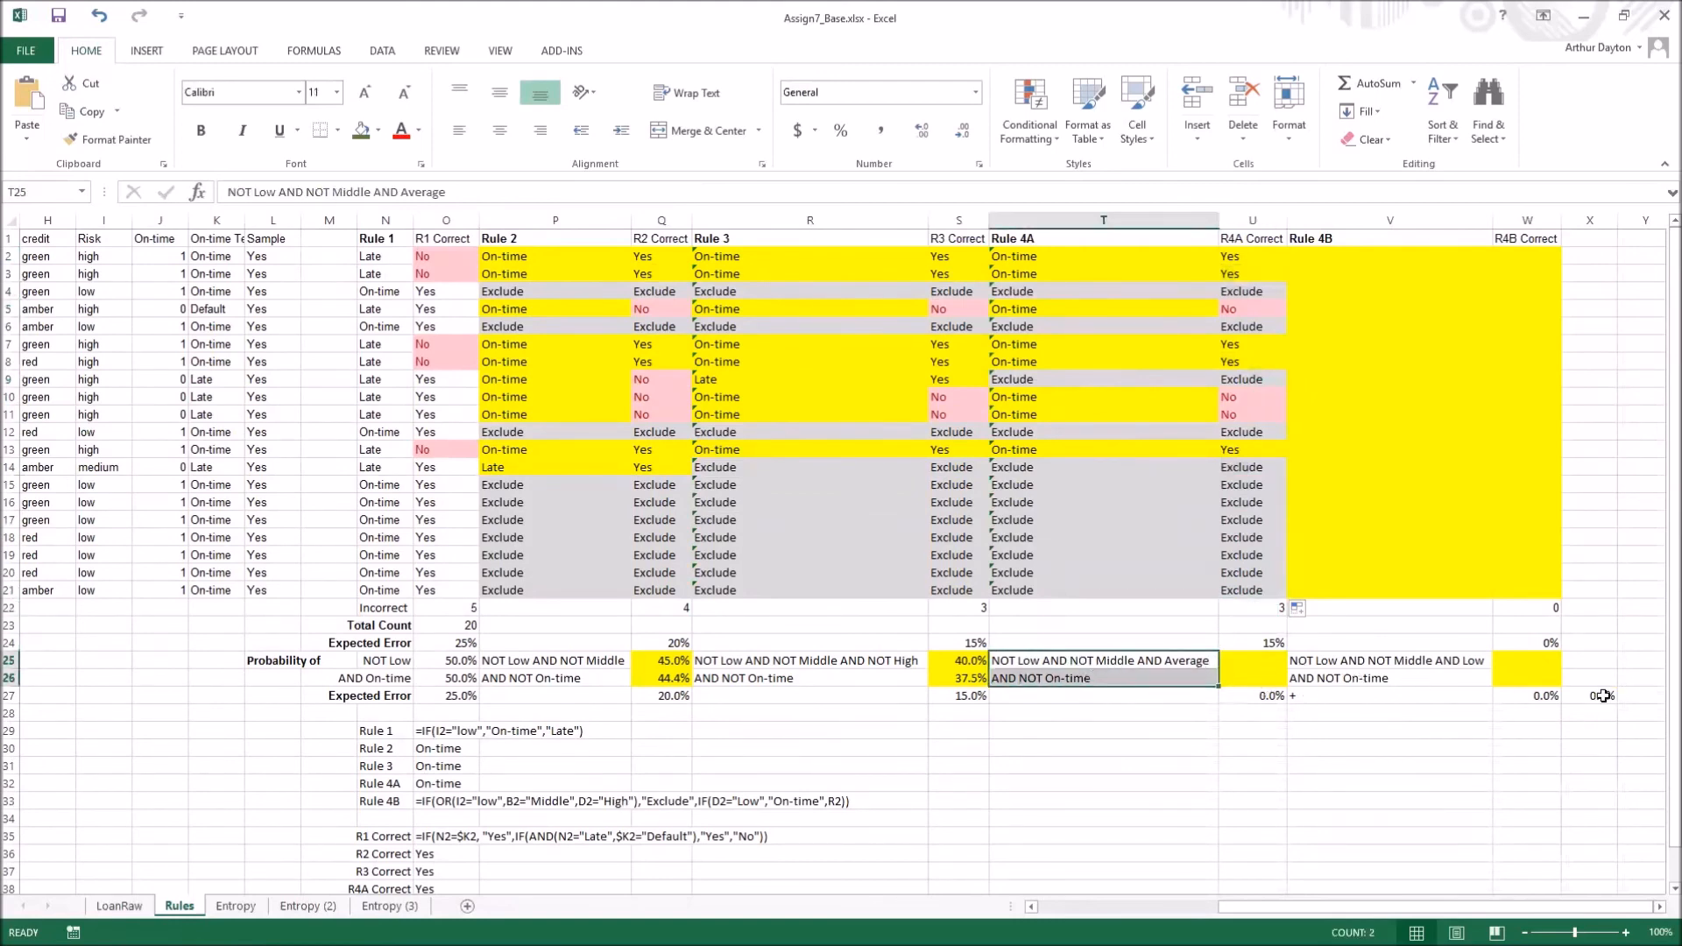
{"action": "left_click", "coordinate": [1602, 696]}
{"action": "left_click", "coordinate": [1551, 698]}
{"action": "left_click", "coordinate": [1282, 700]}
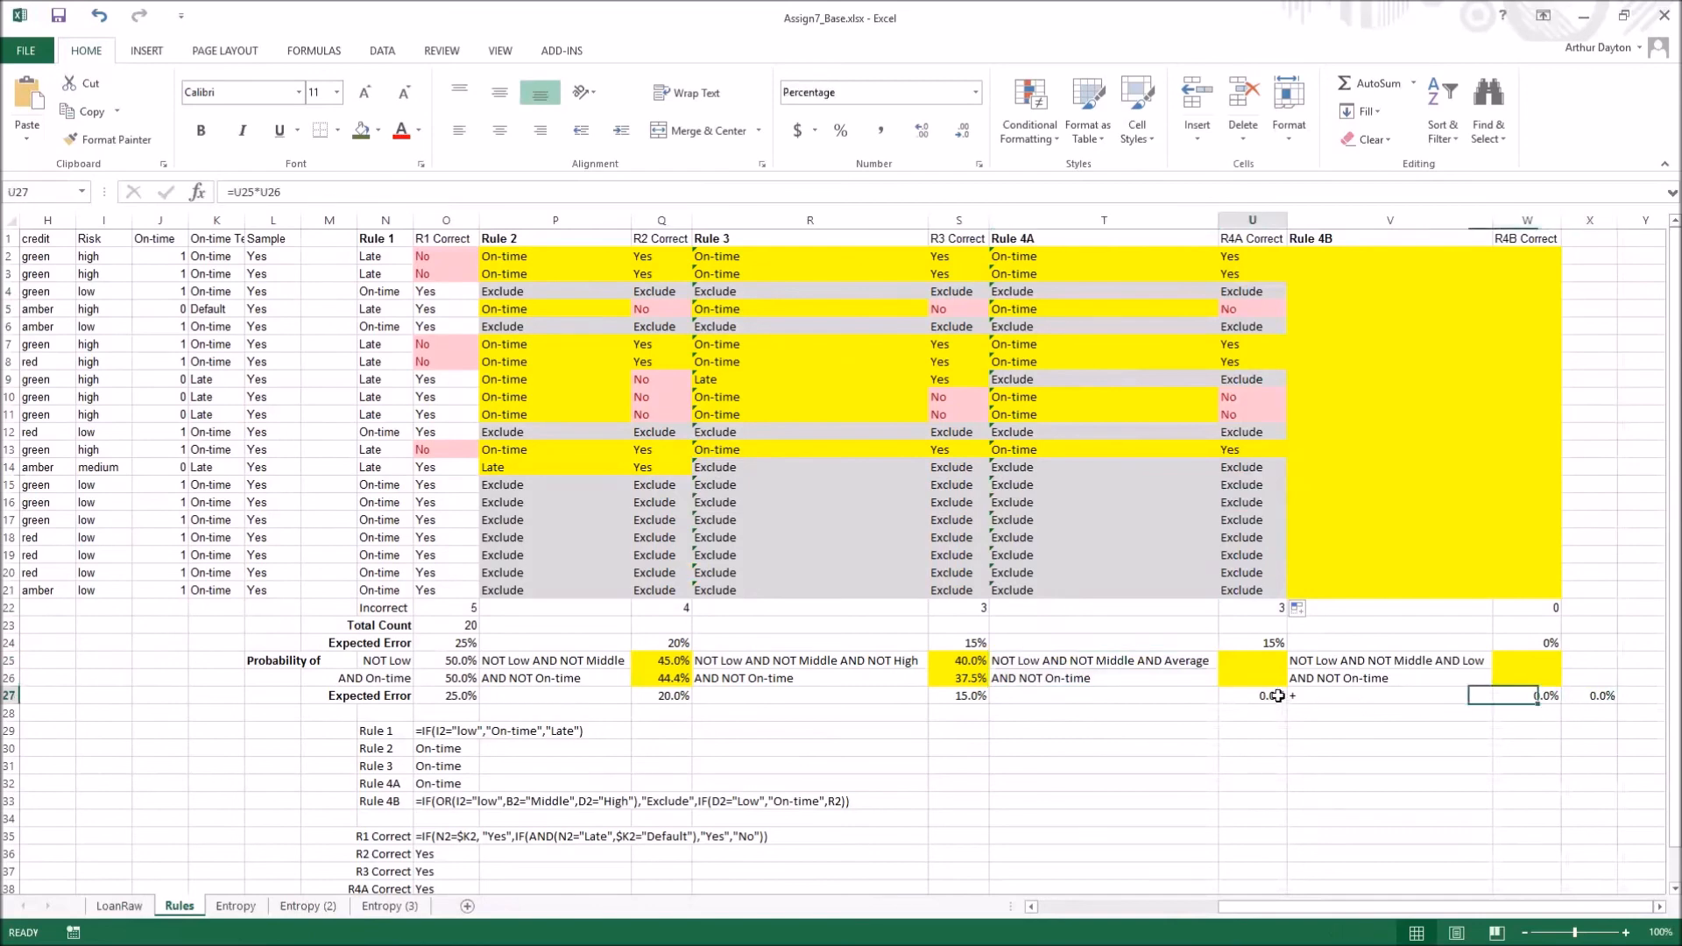
{"action": "scroll", "coordinate": [1068, 740], "scroll_direction": "down", "scroll_amount": 2}
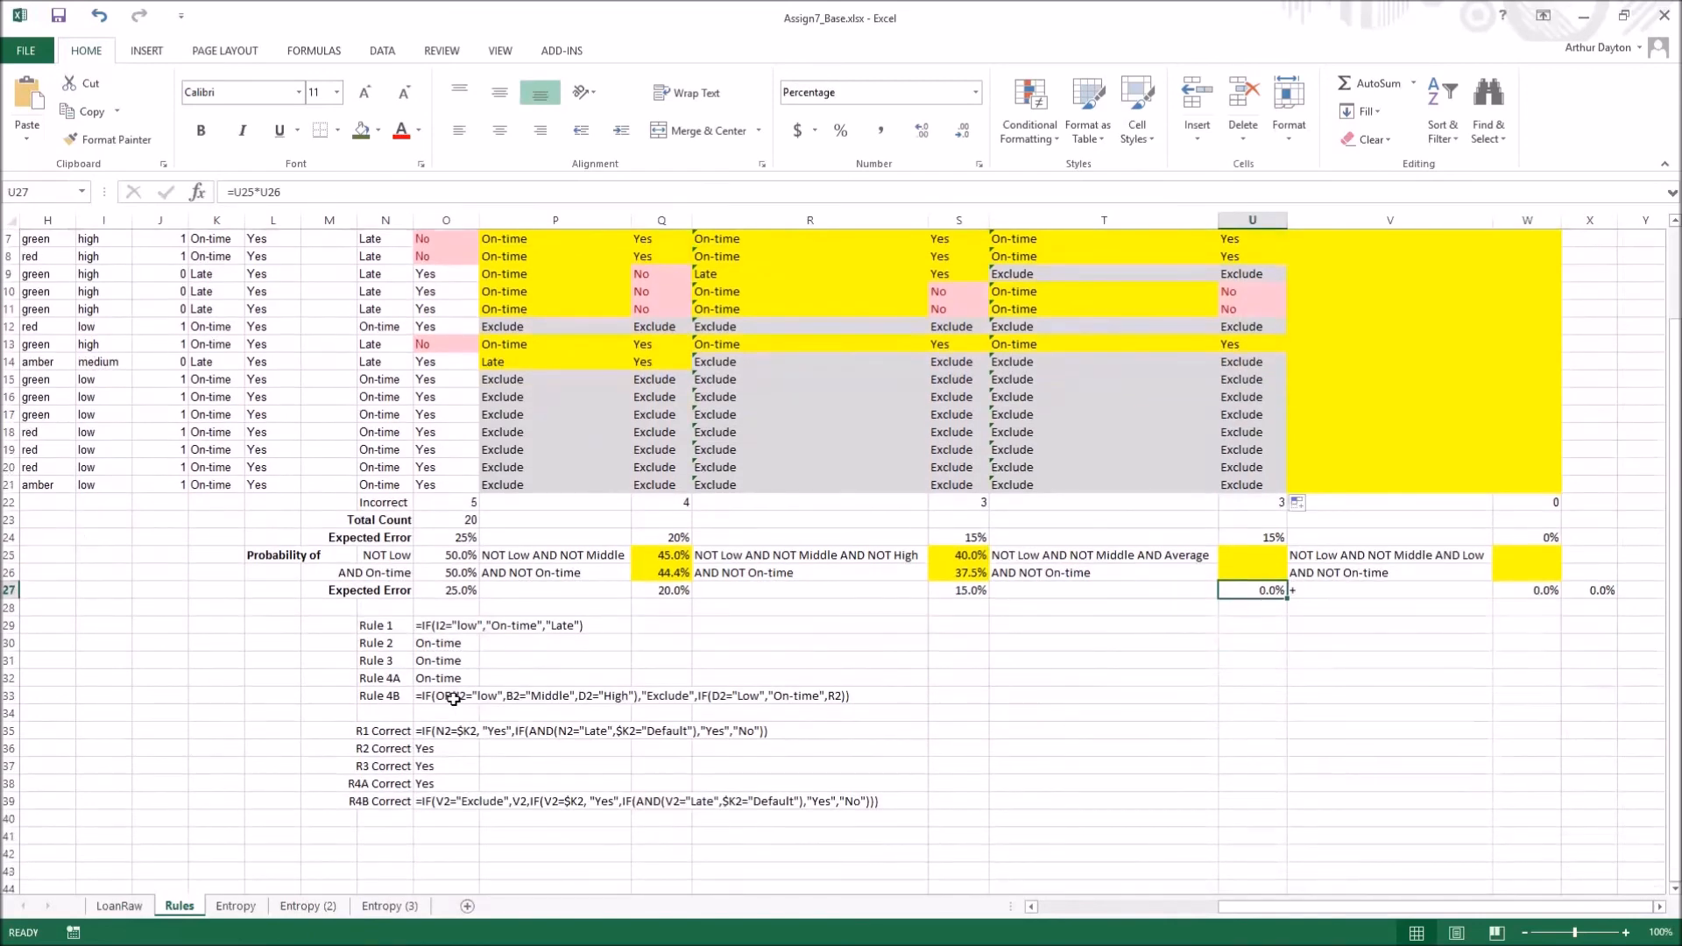
Copy the Rule 4B formula from O33 into V2 and fill it down through V21
{"action": "left_click", "coordinate": [448, 696]}
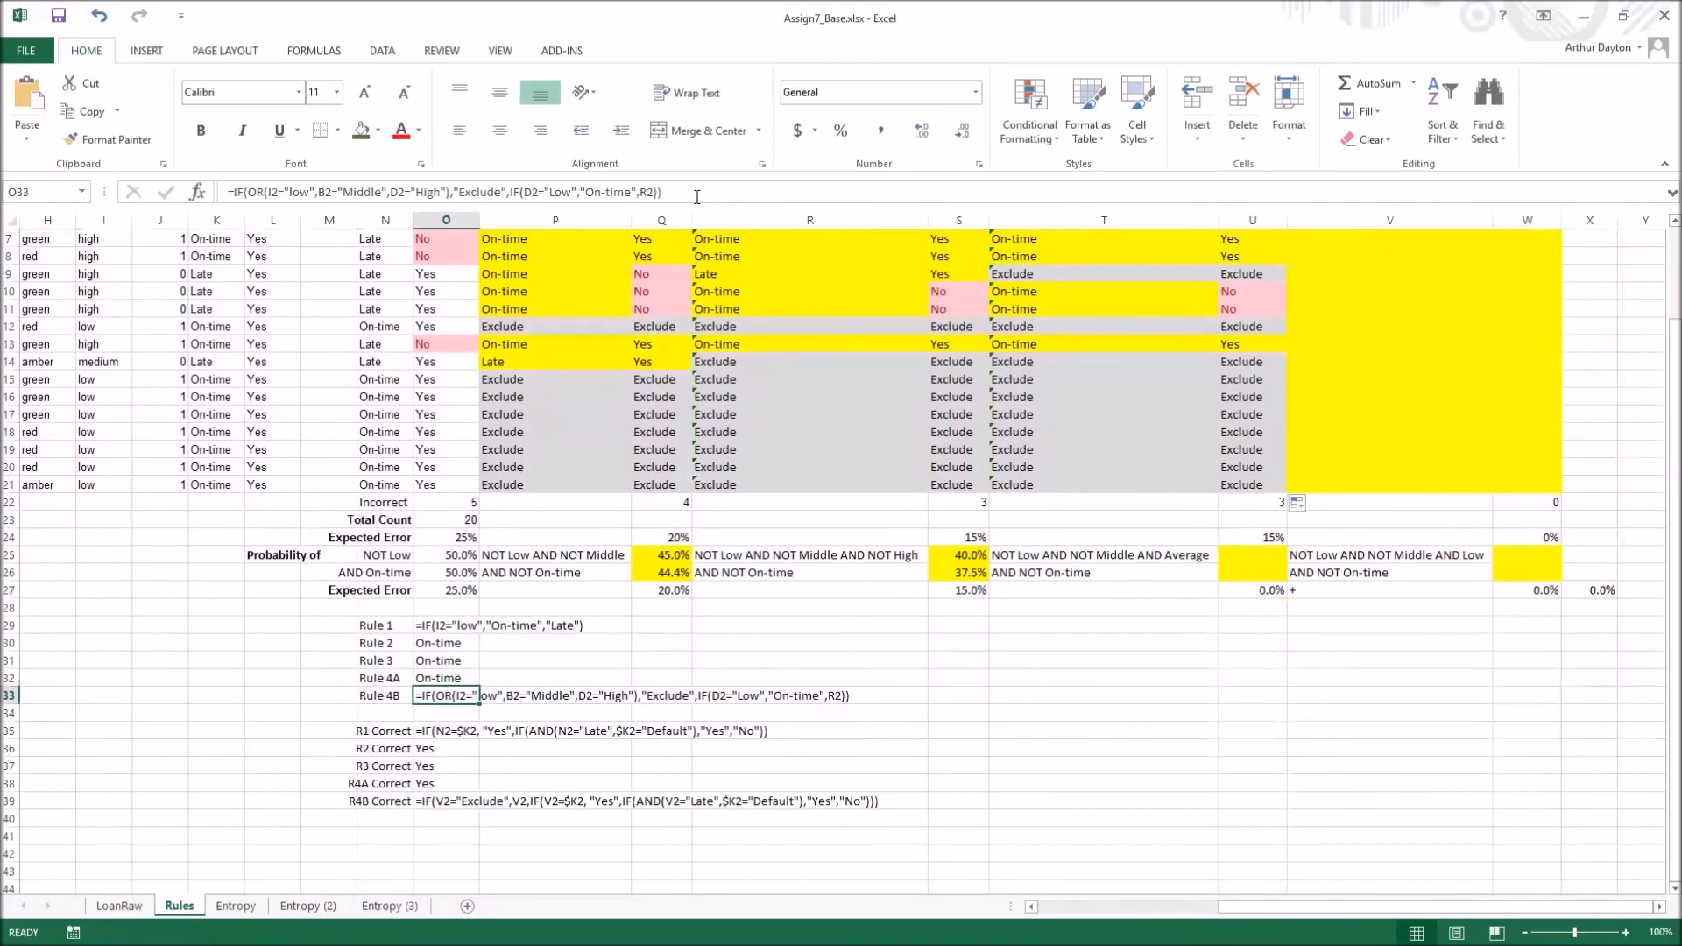
{"action": "left_click_drag", "start_coordinate": [697, 192], "coordinate": [226, 192]}
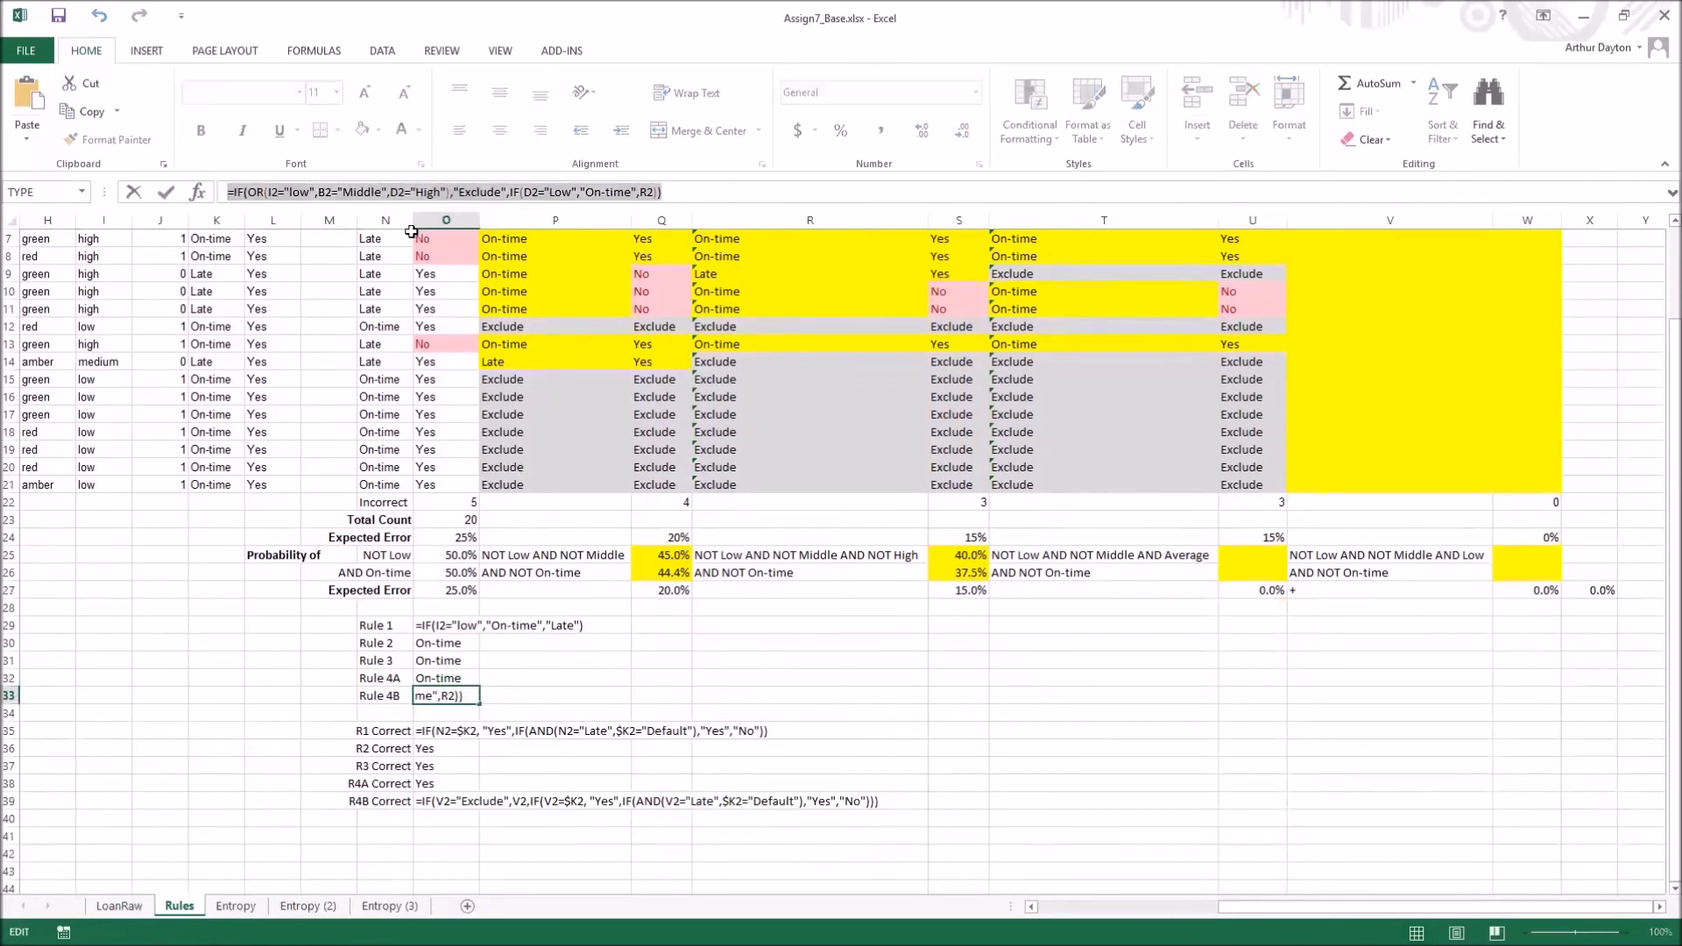
{"action": "key", "text": "Return"}
{"action": "scroll", "coordinate": [1478, 366], "scroll_direction": "up", "scroll_amount": 2}
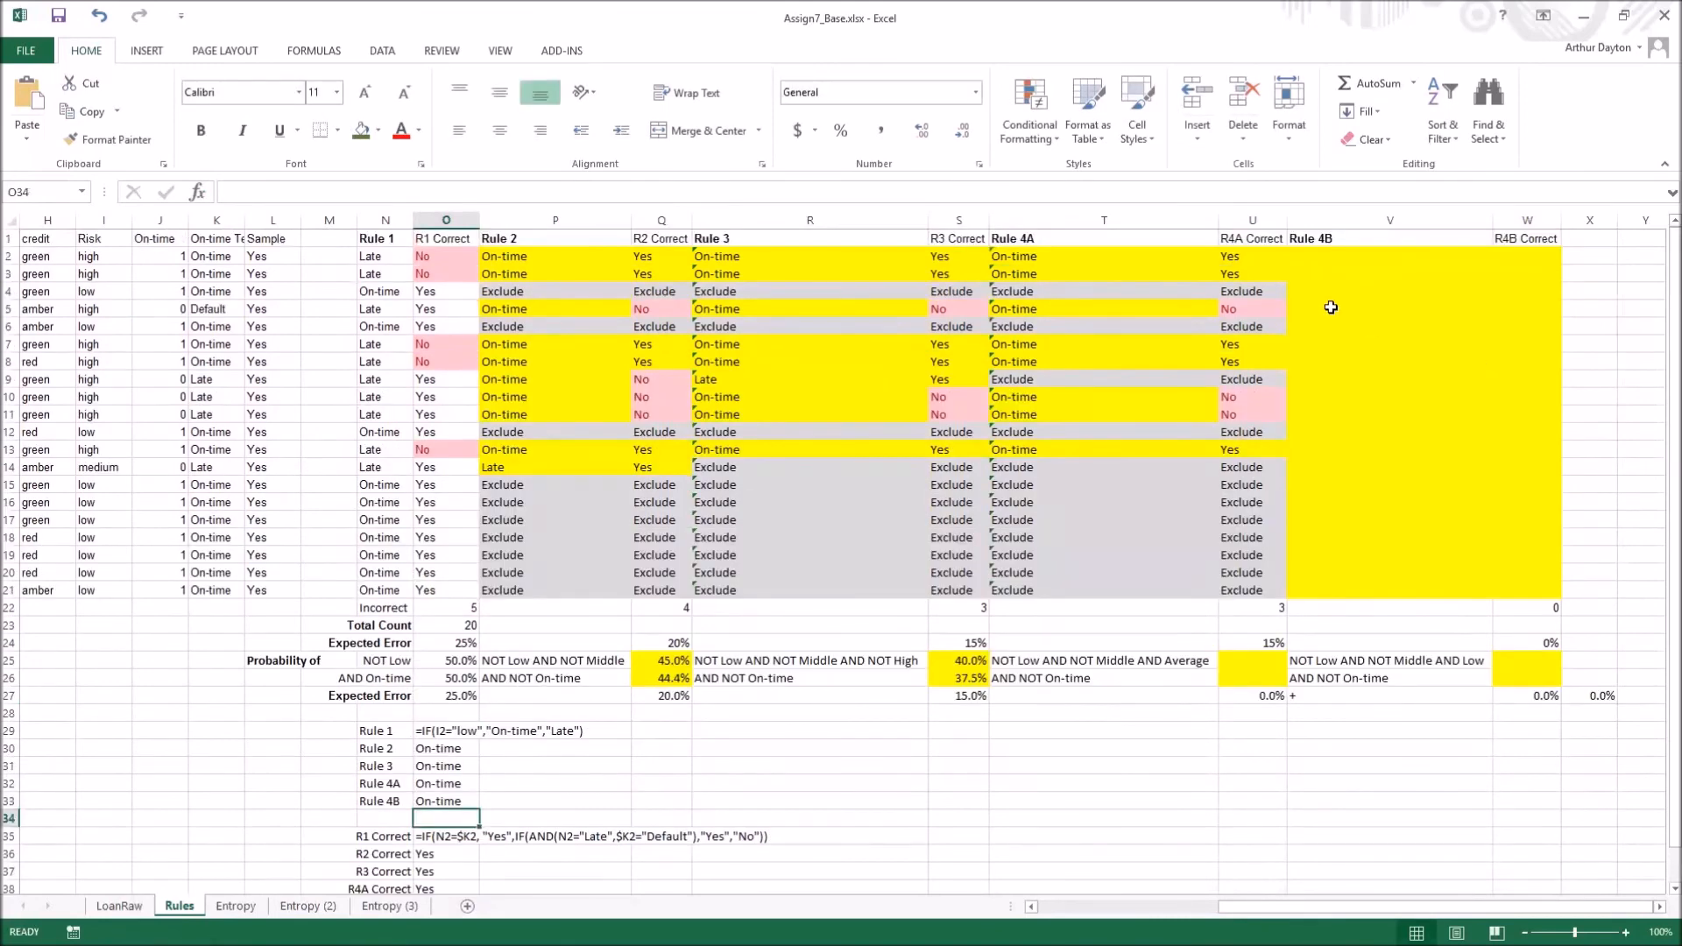
{"action": "left_click", "coordinate": [1325, 256]}
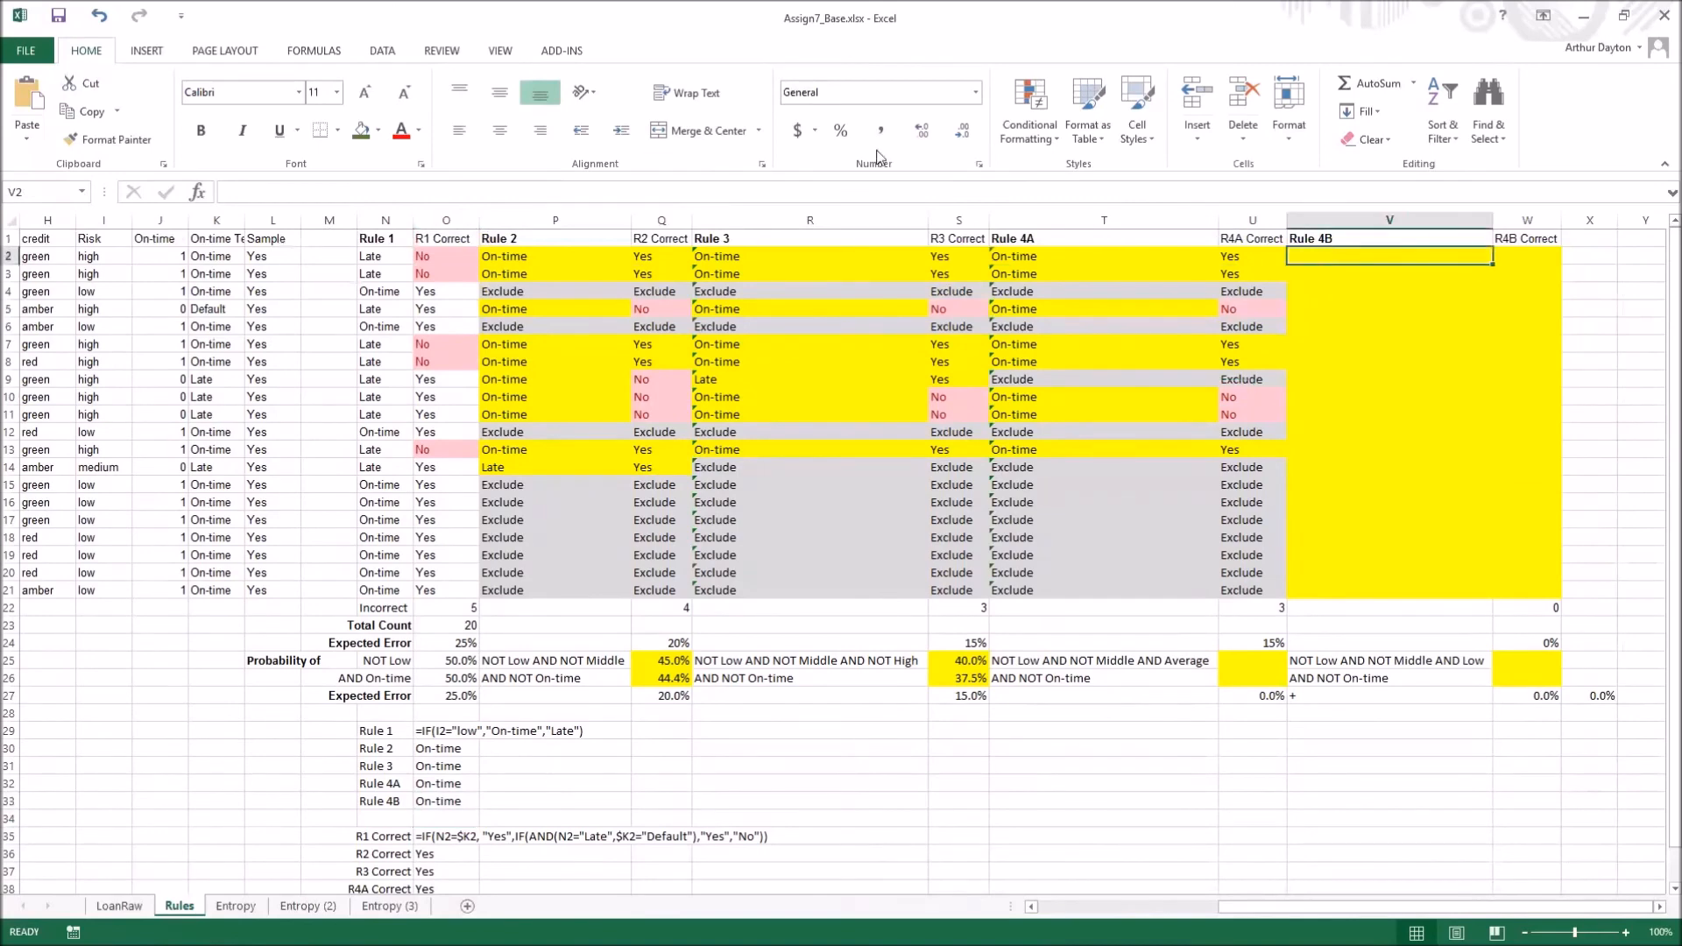
{"action": "left_click", "coordinate": [792, 190]}
{"action": "key", "text": "ctrl+v"}
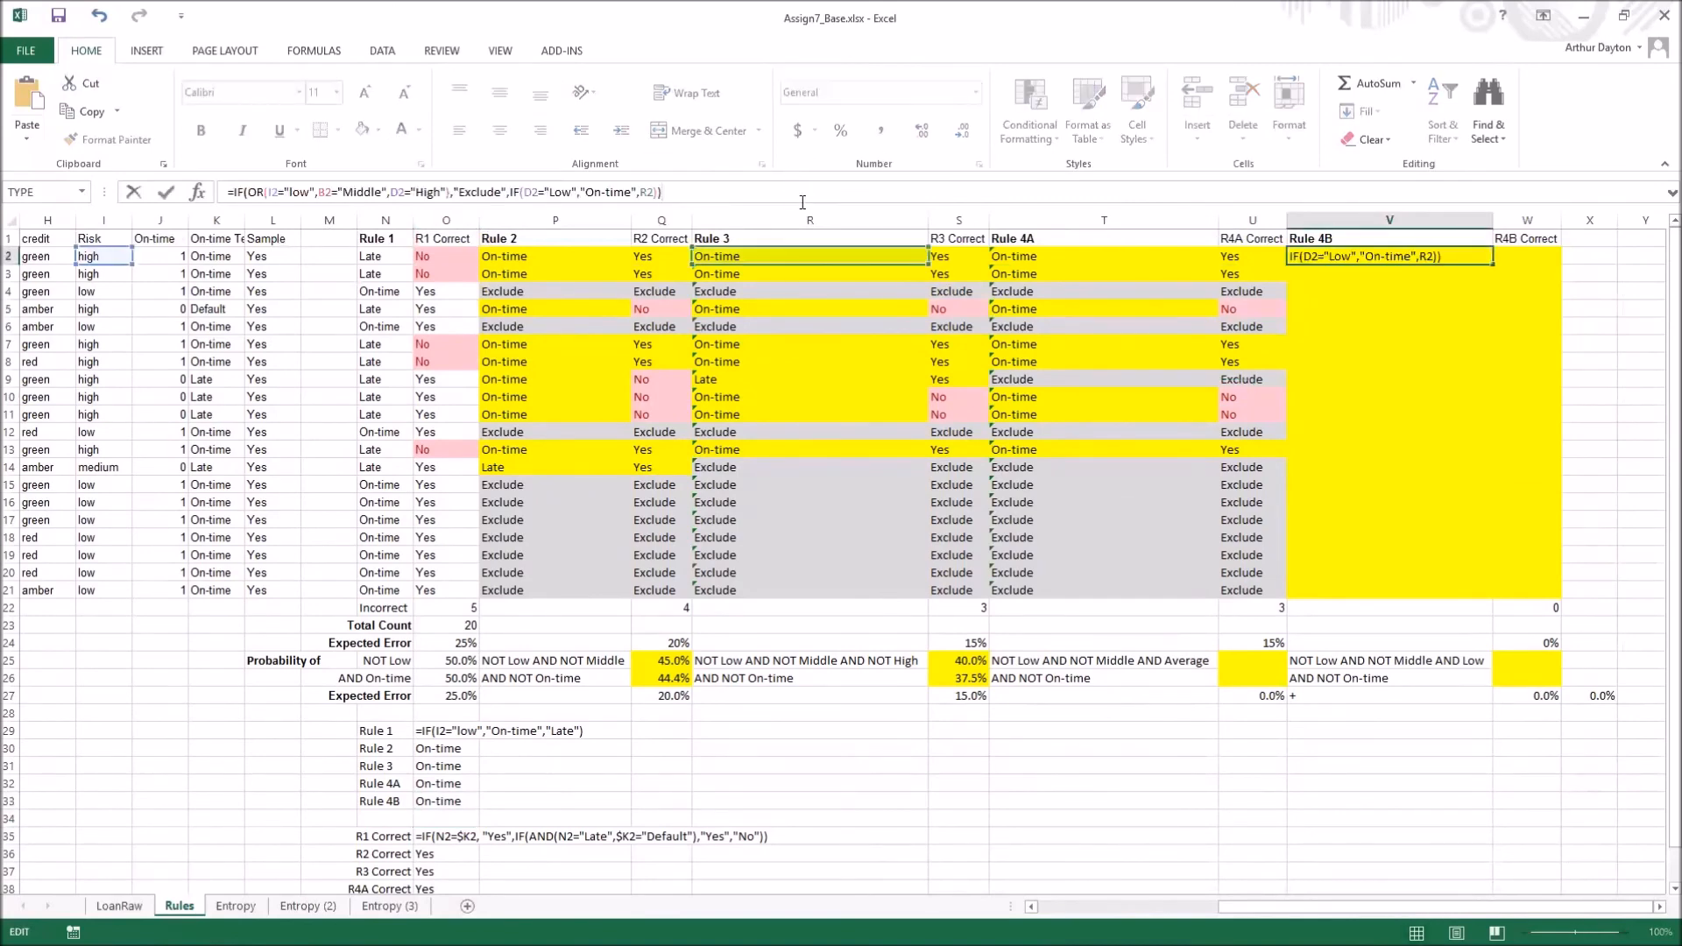
{"action": "key", "text": "Return"}
{"action": "left_click", "coordinate": [1481, 257]}
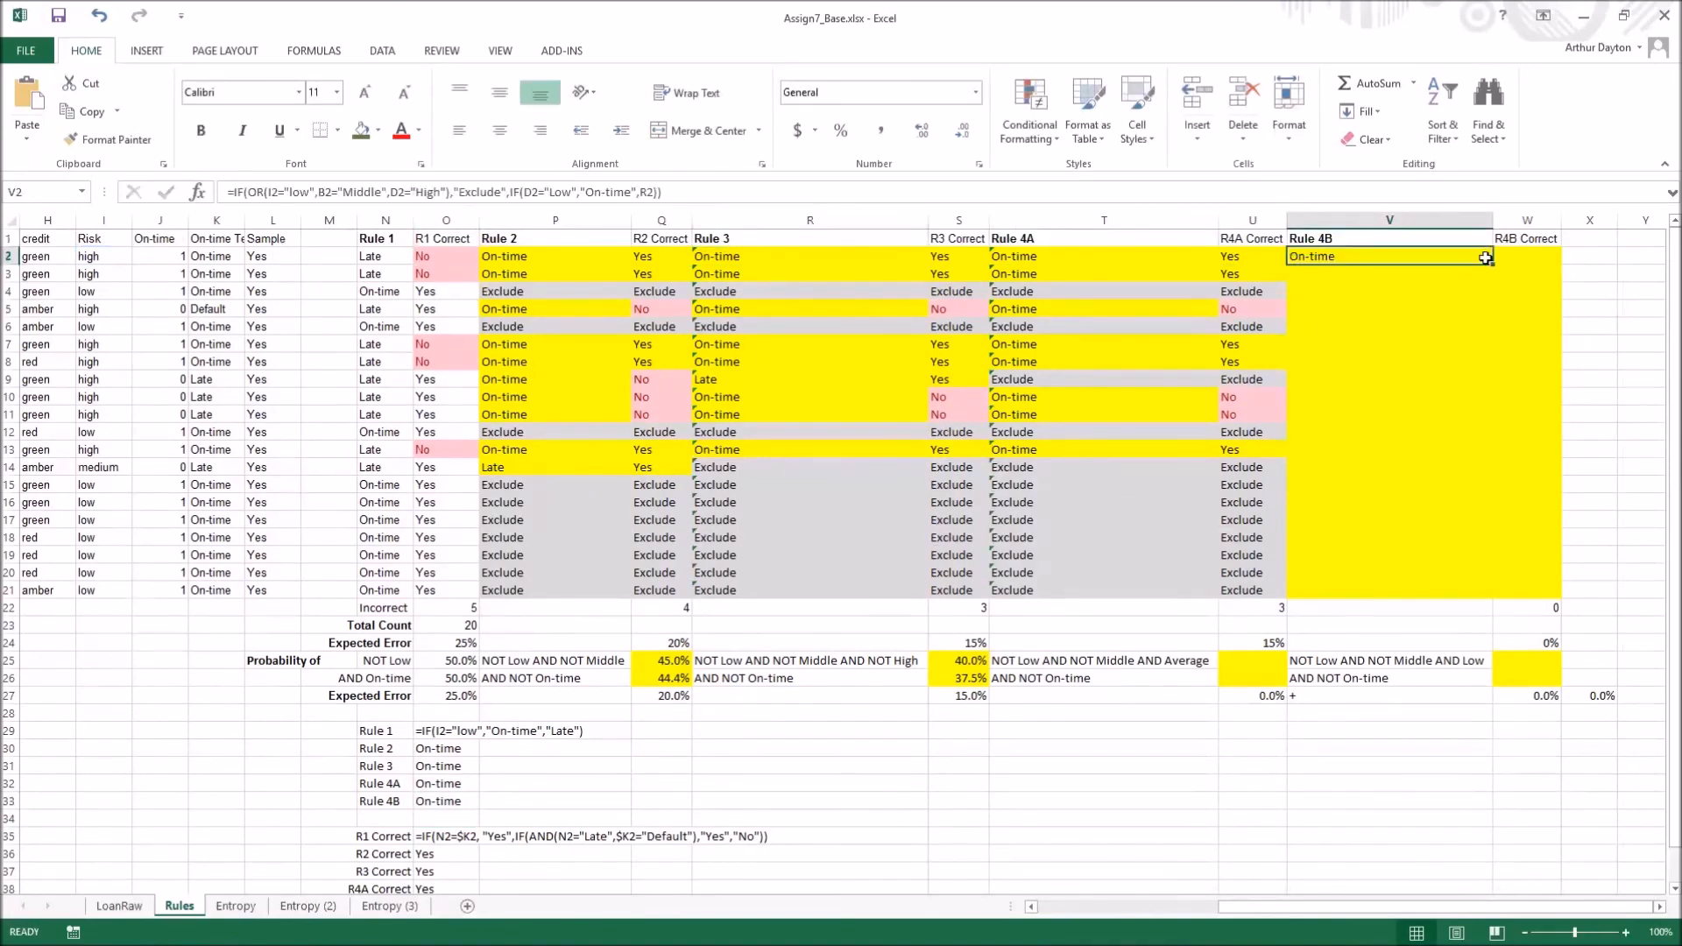
{"action": "left_click_drag", "start_coordinate": [1491, 265], "coordinate": [1425, 606]}
Copy the R4B Correct formula from O39 into W2, fill it down through W21, and compare the incorrect counts in S22:W22
{"action": "scroll", "coordinate": [411, 876], "scroll_direction": "down", "scroll_amount": 2}
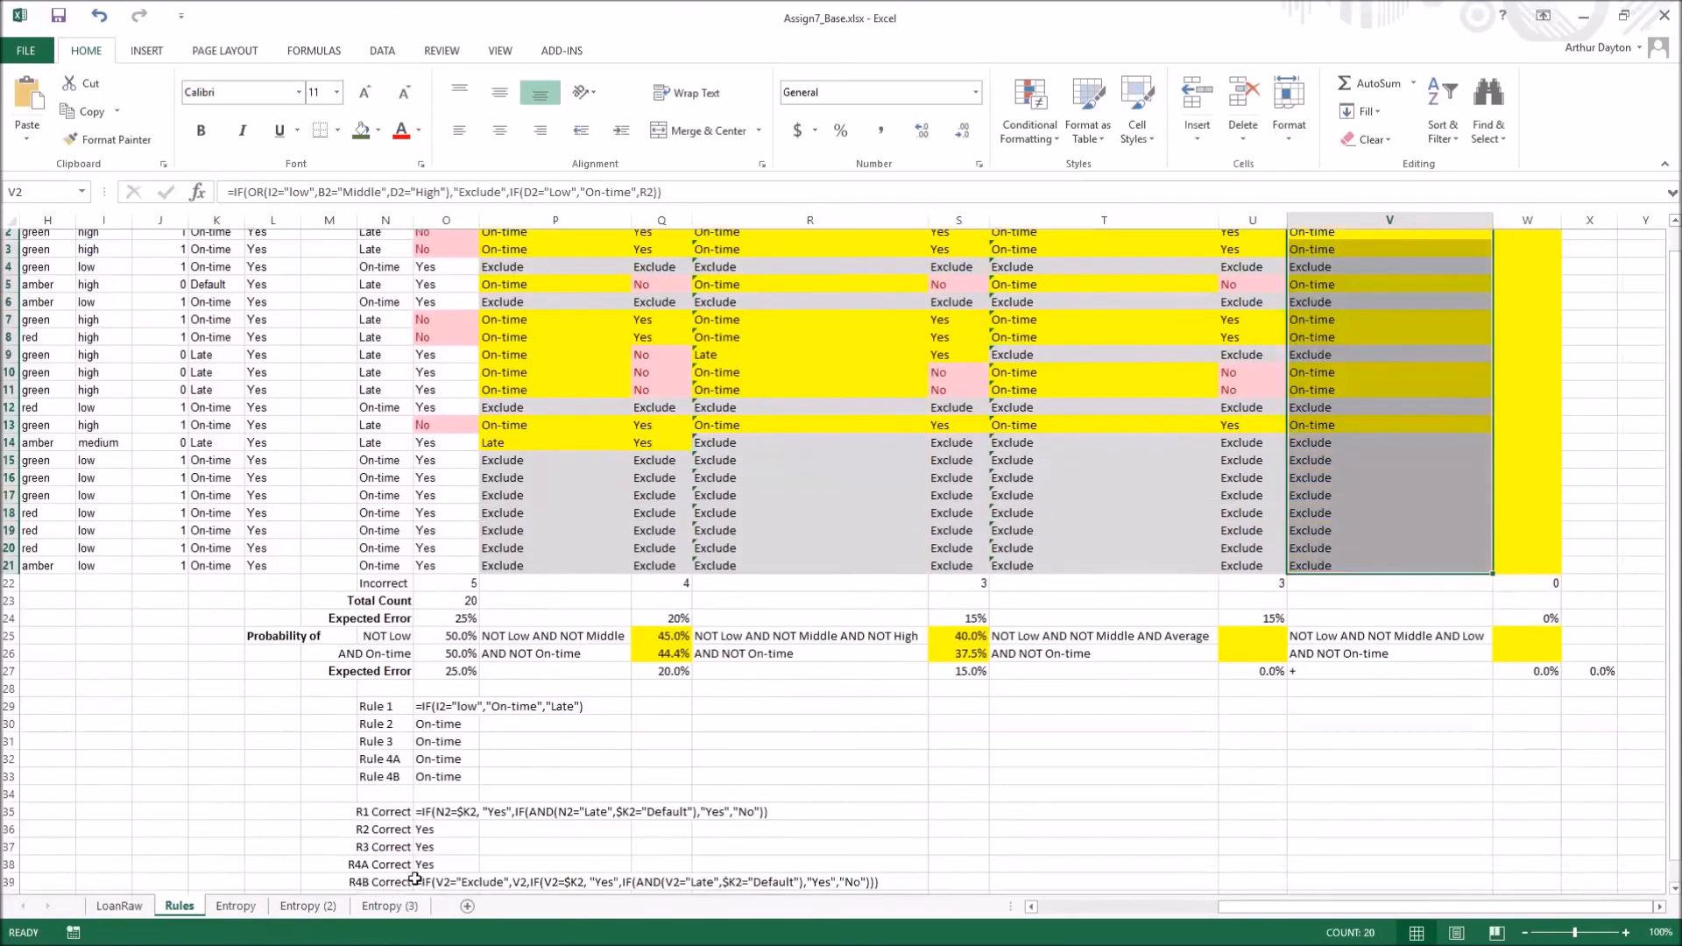
{"action": "left_click", "coordinate": [442, 801]}
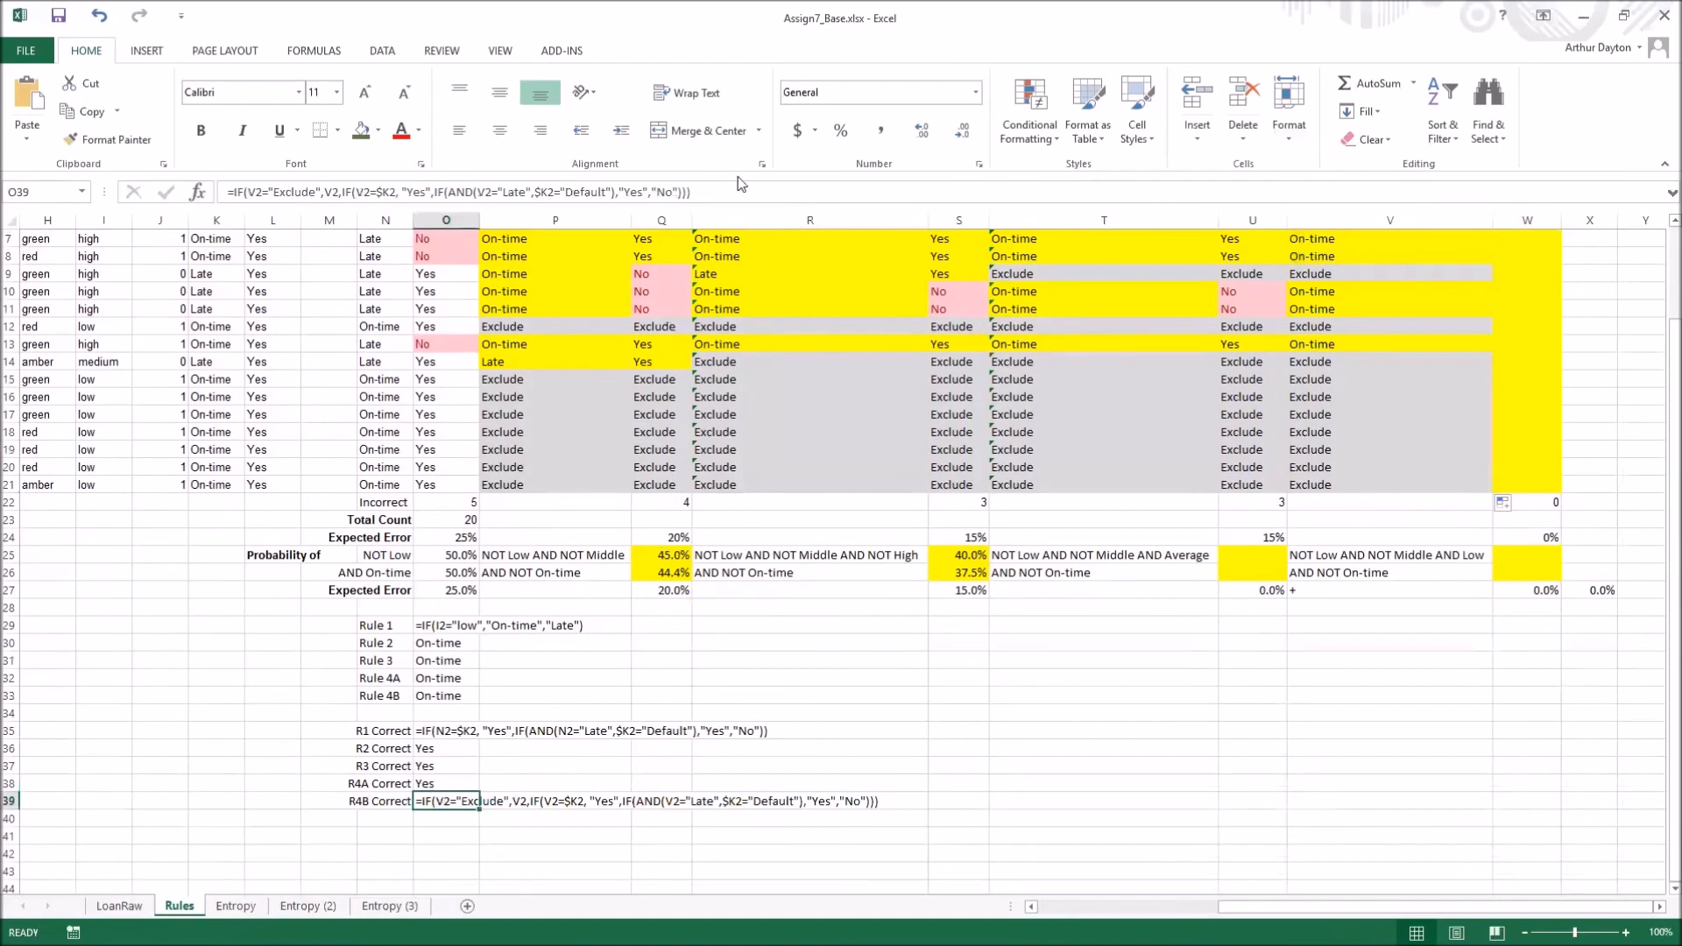
{"action": "left_click_drag", "start_coordinate": [703, 195], "coordinate": [196, 187]}
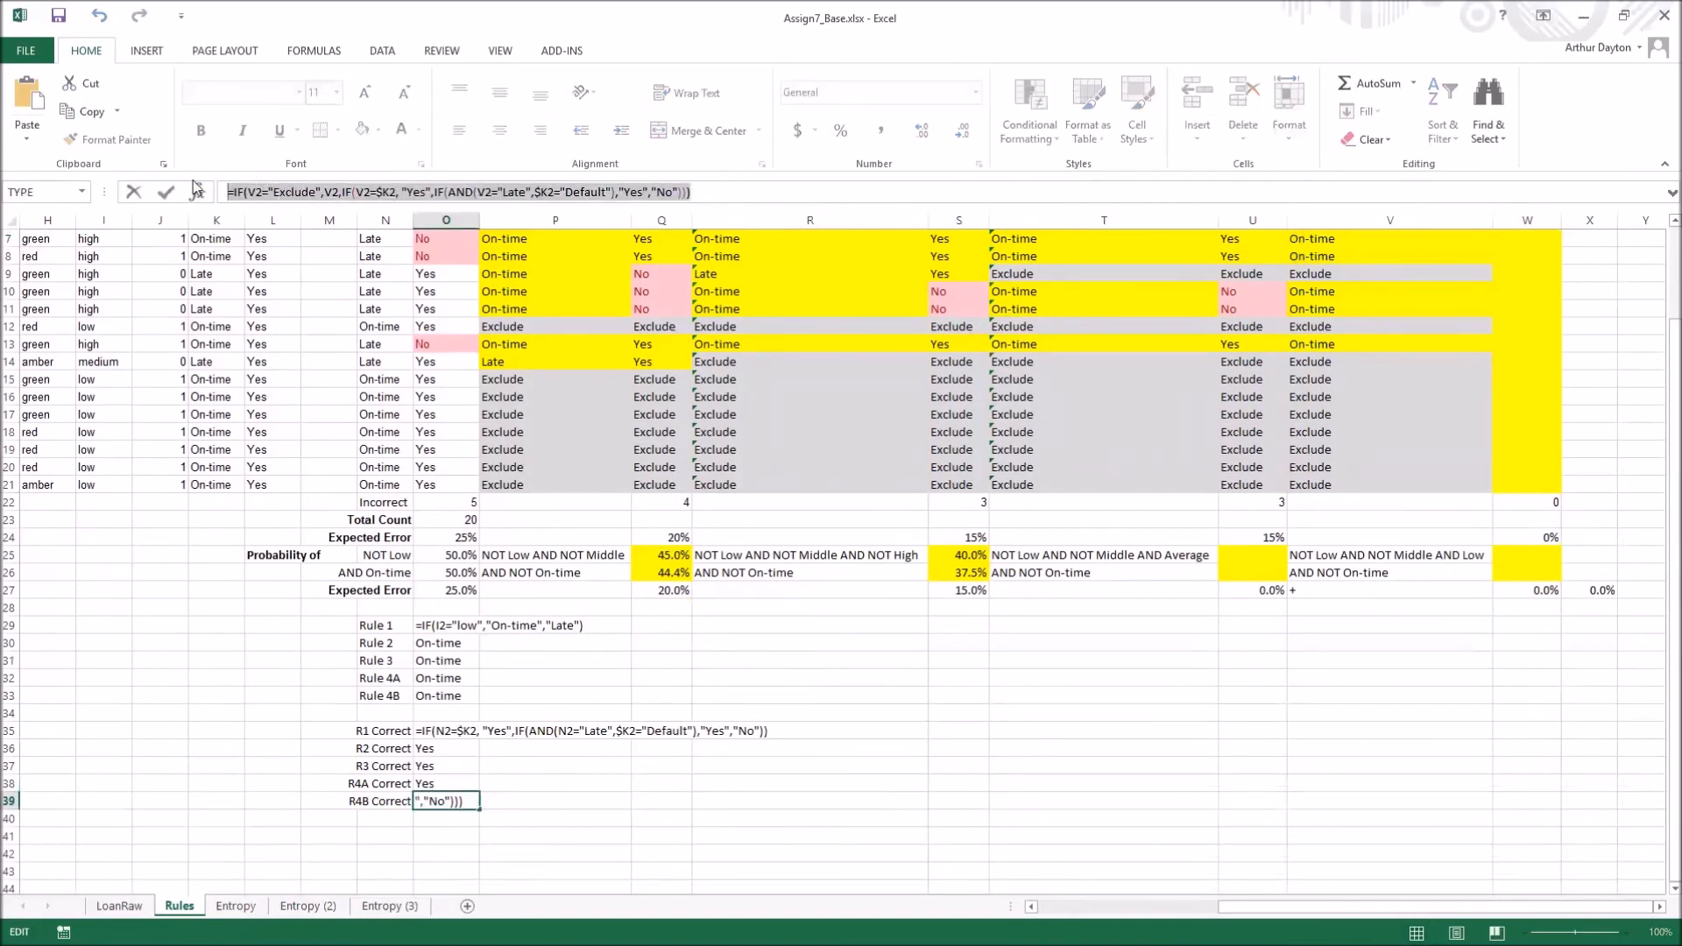
{"action": "key", "text": "Return"}
{"action": "scroll", "coordinate": [1071, 428], "scroll_direction": "up", "scroll_amount": 2}
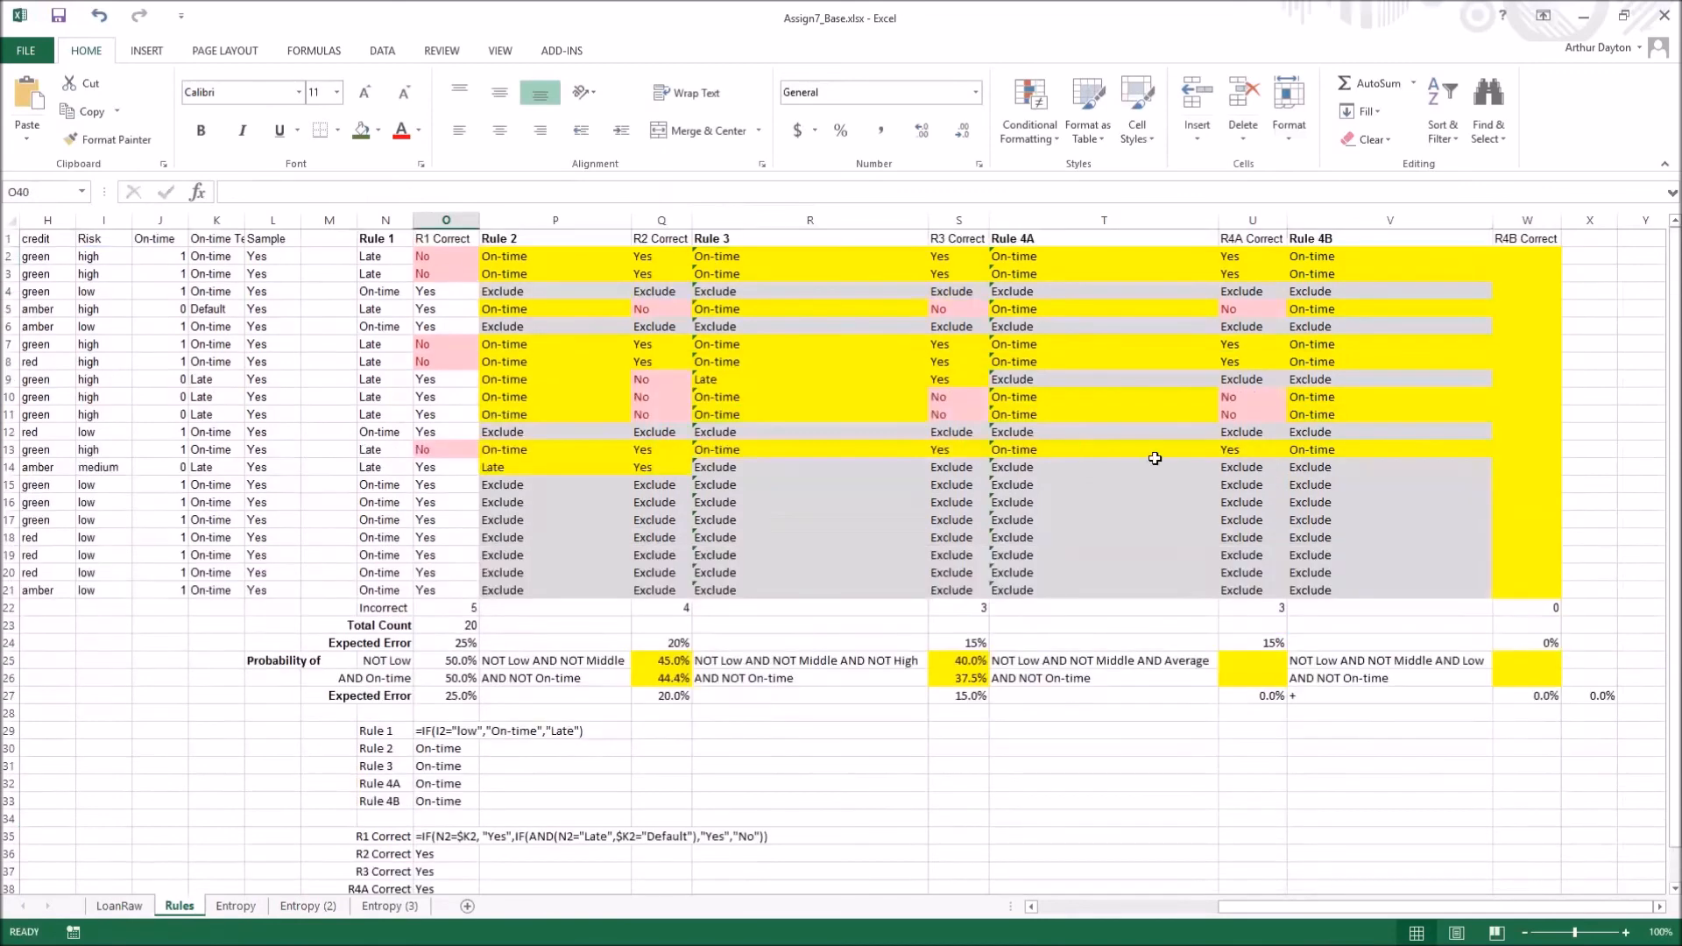
{"action": "left_click", "coordinate": [1523, 256]}
{"action": "key", "text": "ctrl+v"}
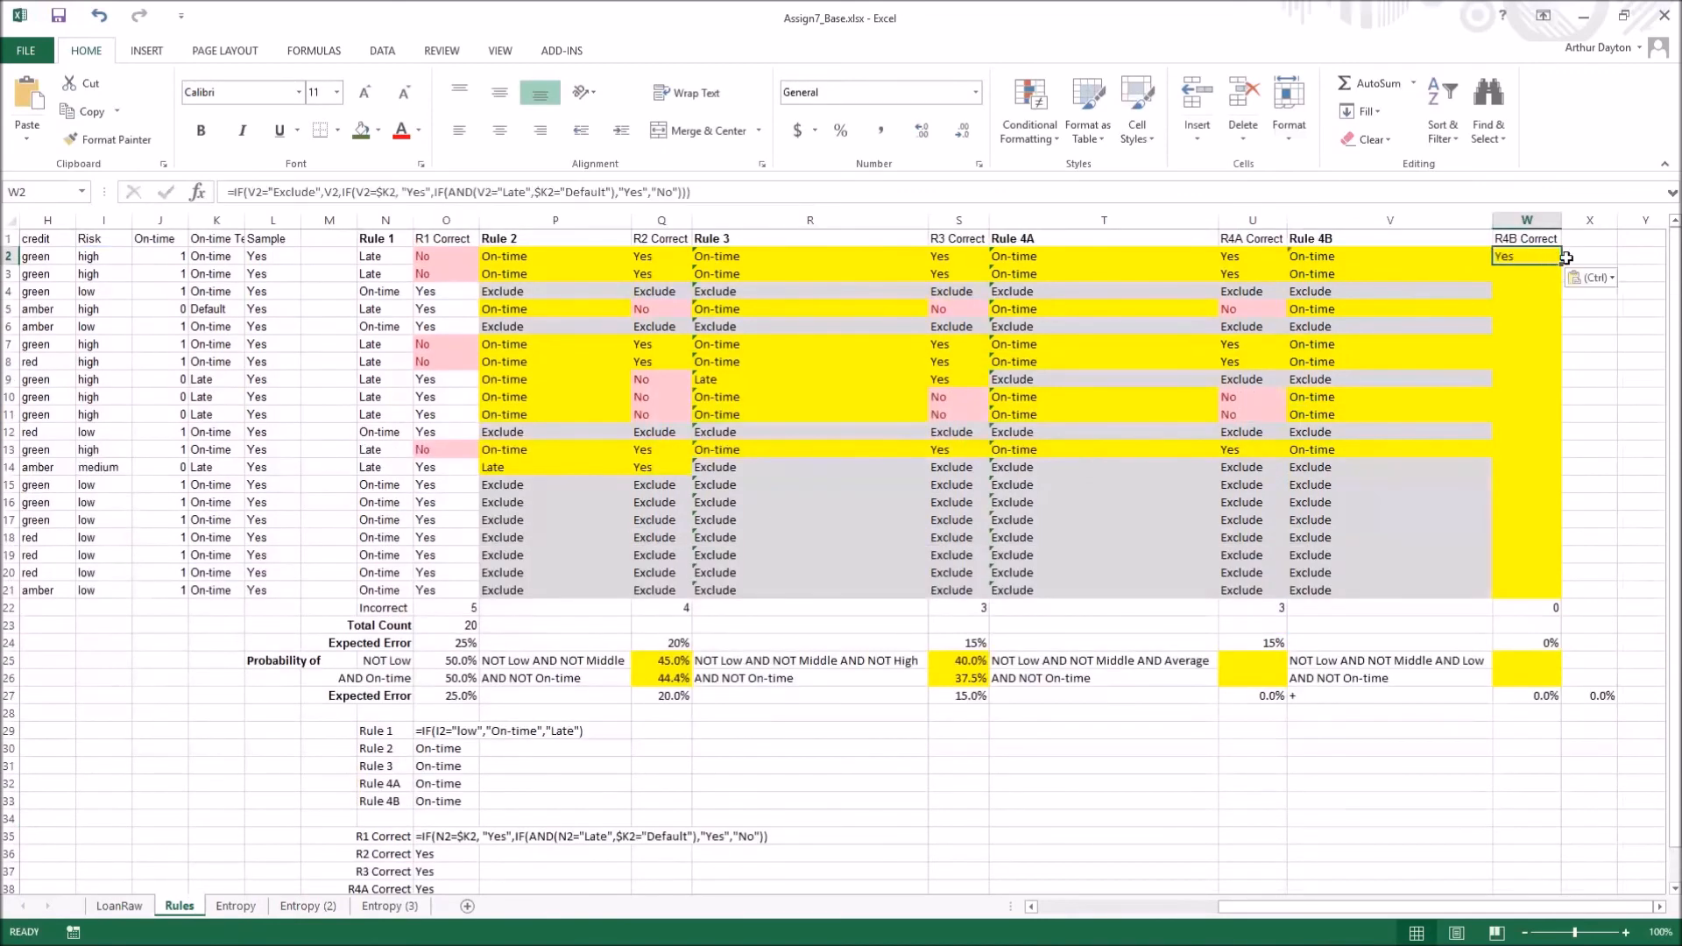
{"action": "left_click_drag", "start_coordinate": [1558, 262], "coordinate": [1512, 603]}
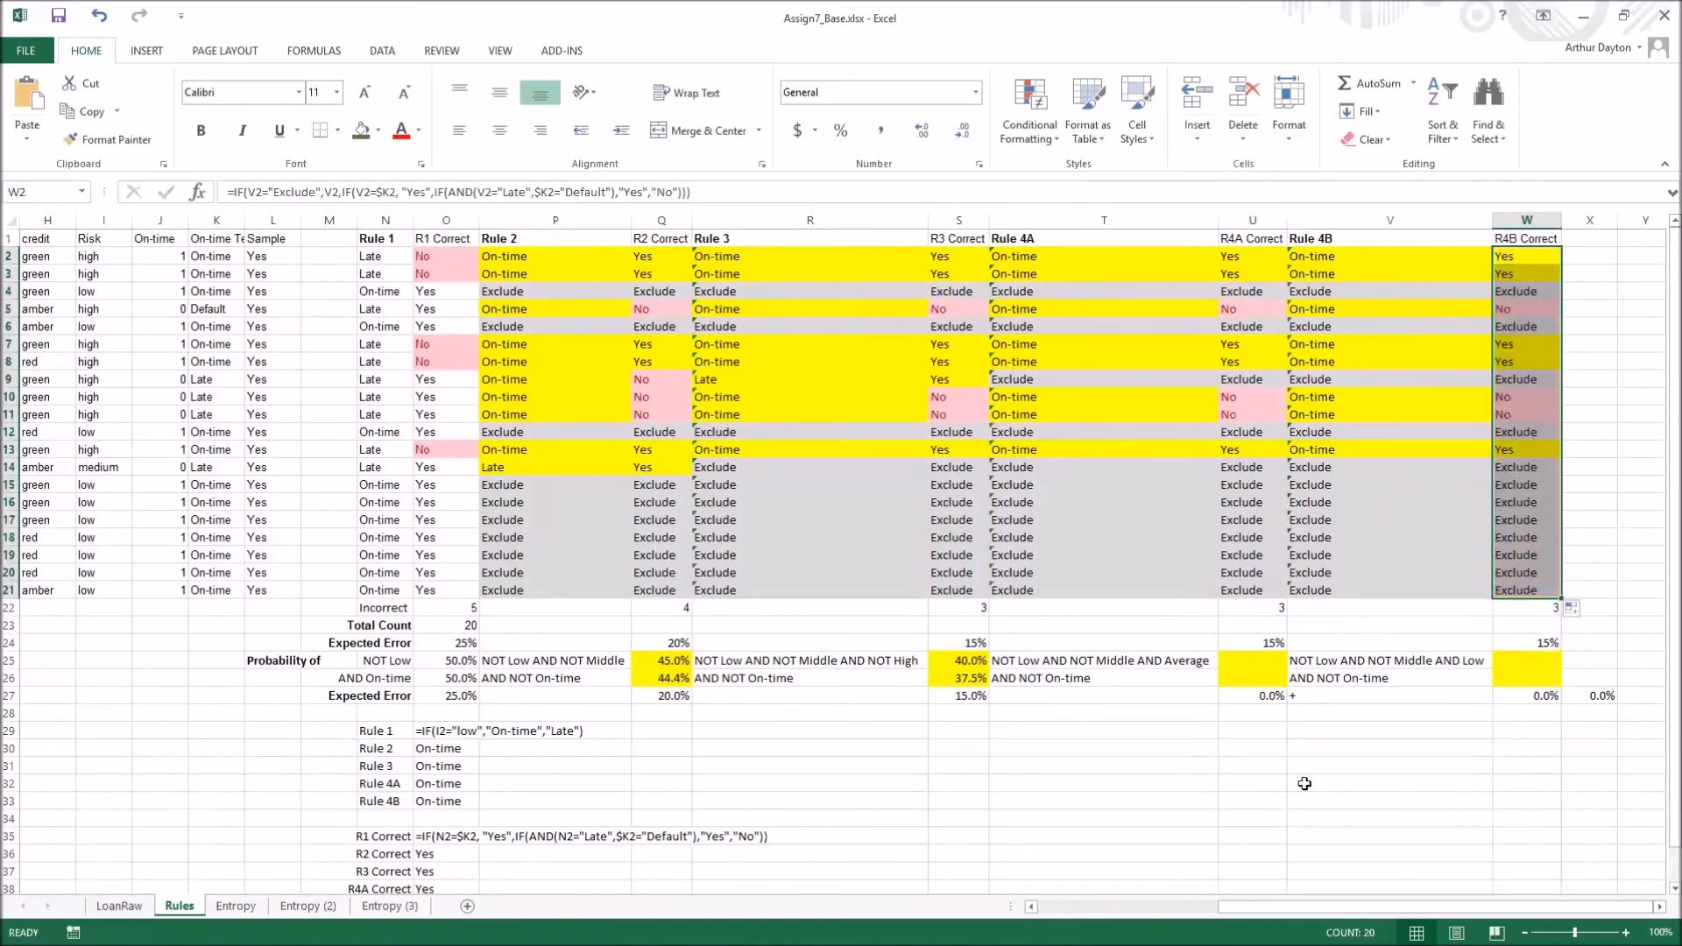
{"action": "left_click_drag", "start_coordinate": [959, 604], "coordinate": [1542, 608]}
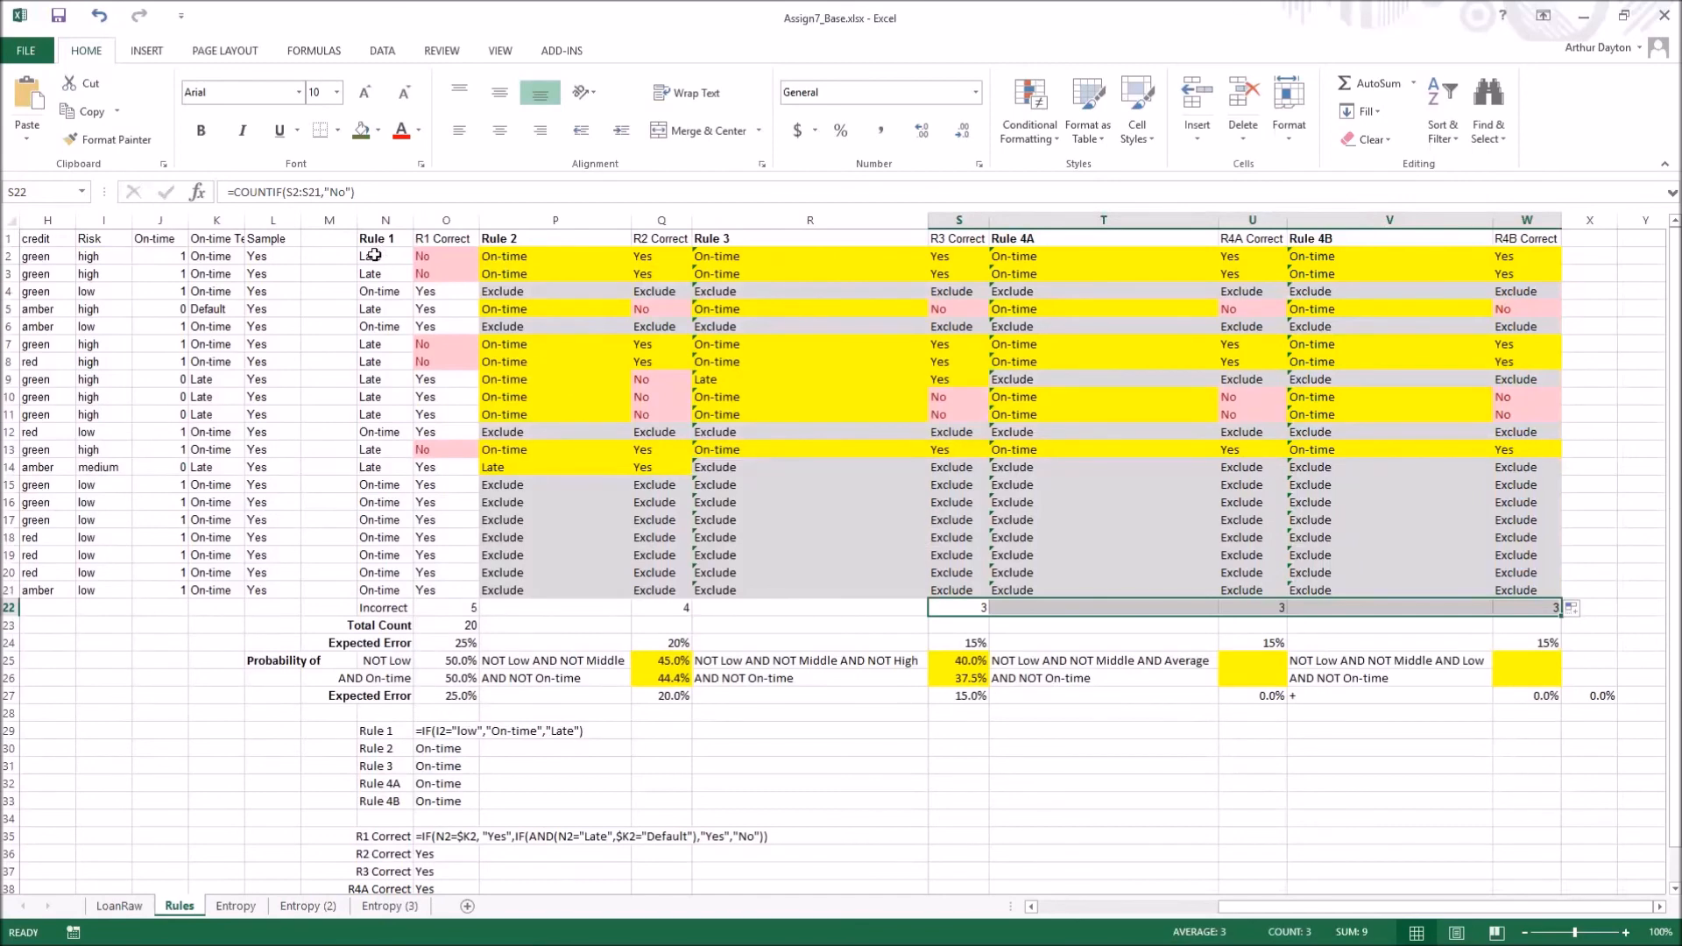
Copy the Rule 1 to R3 Correct formulas in N2:S2 on the Rules sheet and go to the LoanRaw sheet
{"action": "left_click_drag", "start_coordinate": [374, 255], "coordinate": [958, 259]}
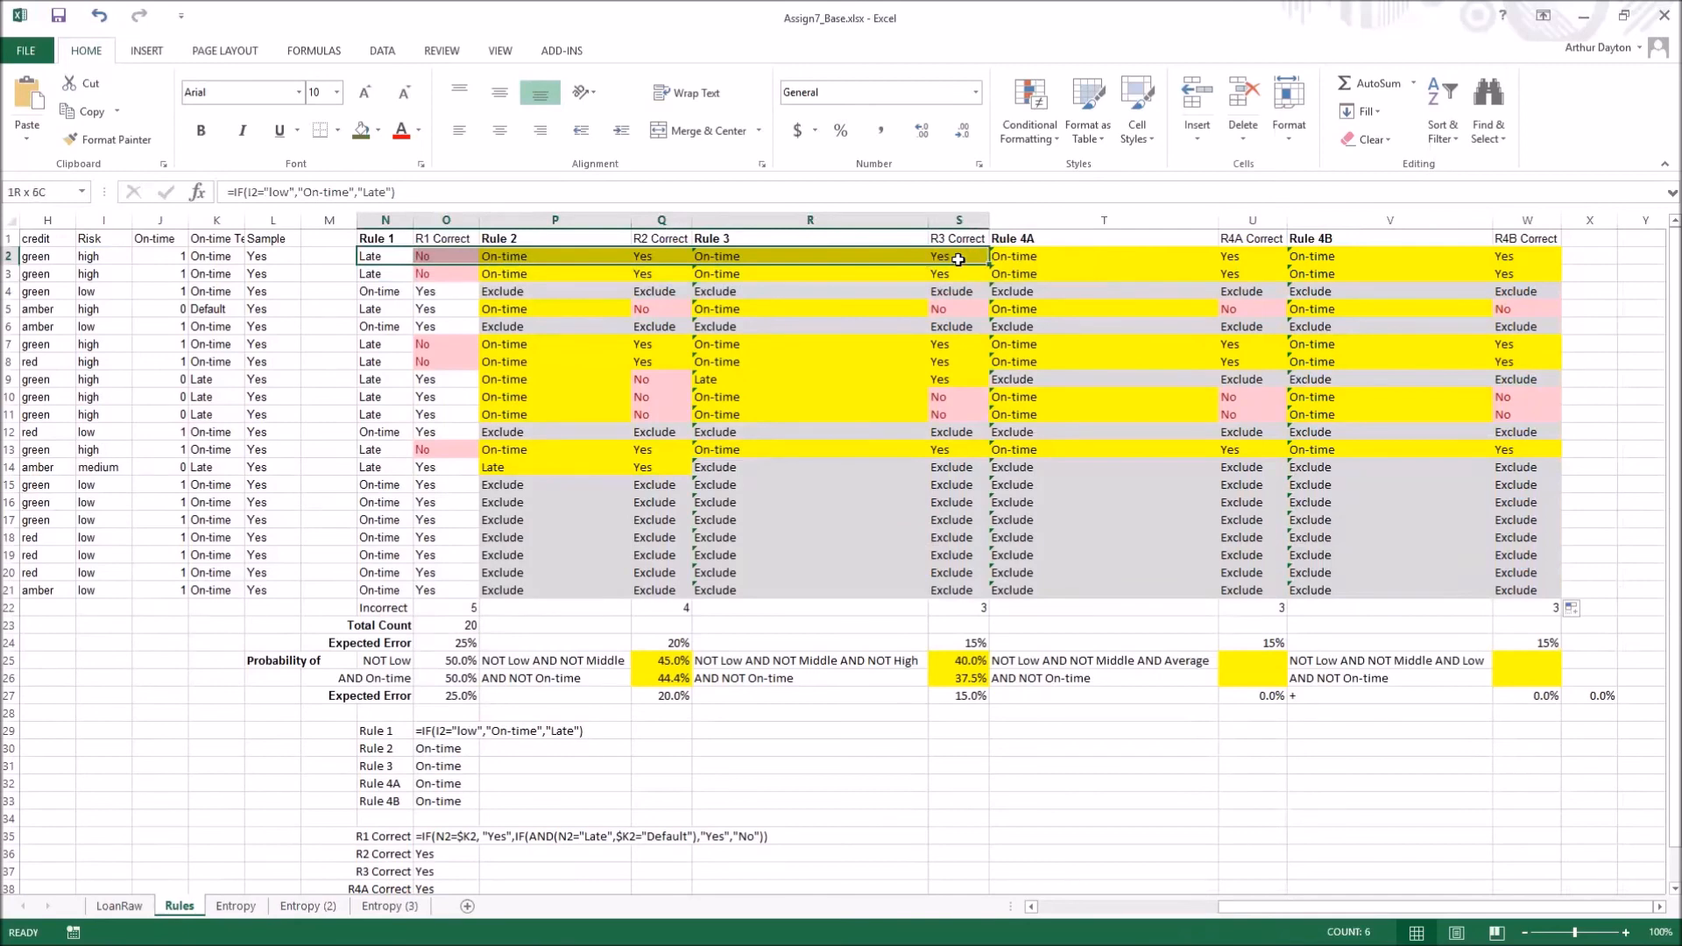
{"action": "left_click_drag", "start_coordinate": [958, 259], "coordinate": [958, 260]}
{"action": "key", "text": "ctrl+c"}
{"action": "left_click", "coordinate": [119, 906]}
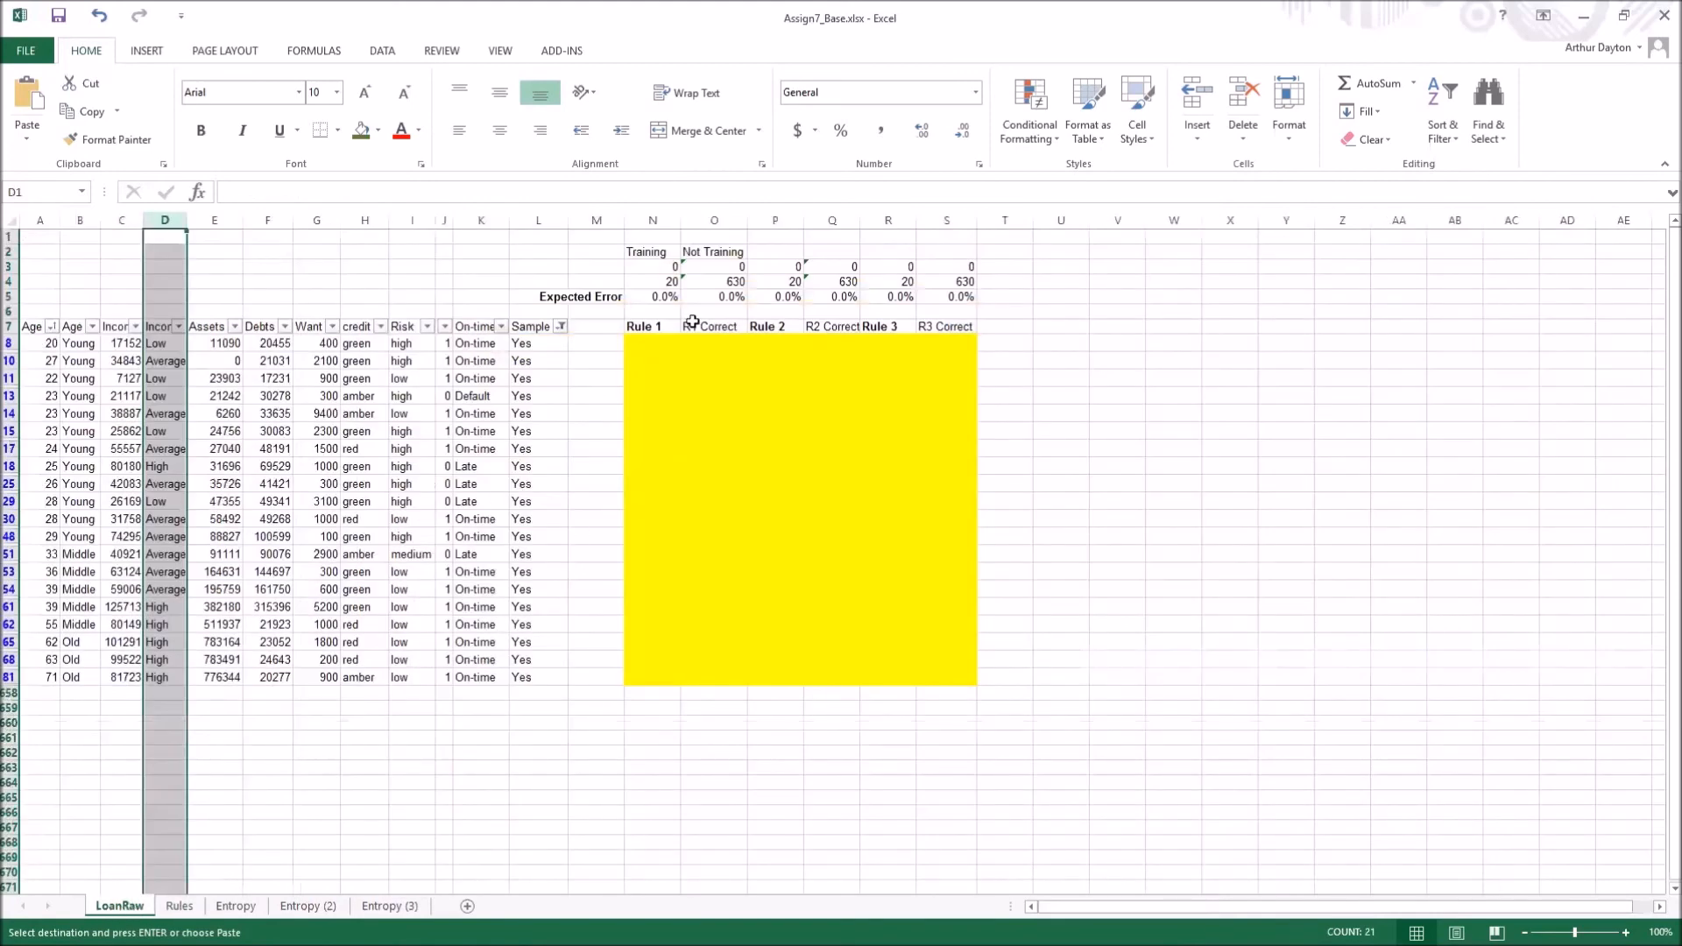
{"action": "left_click", "coordinate": [561, 325]}
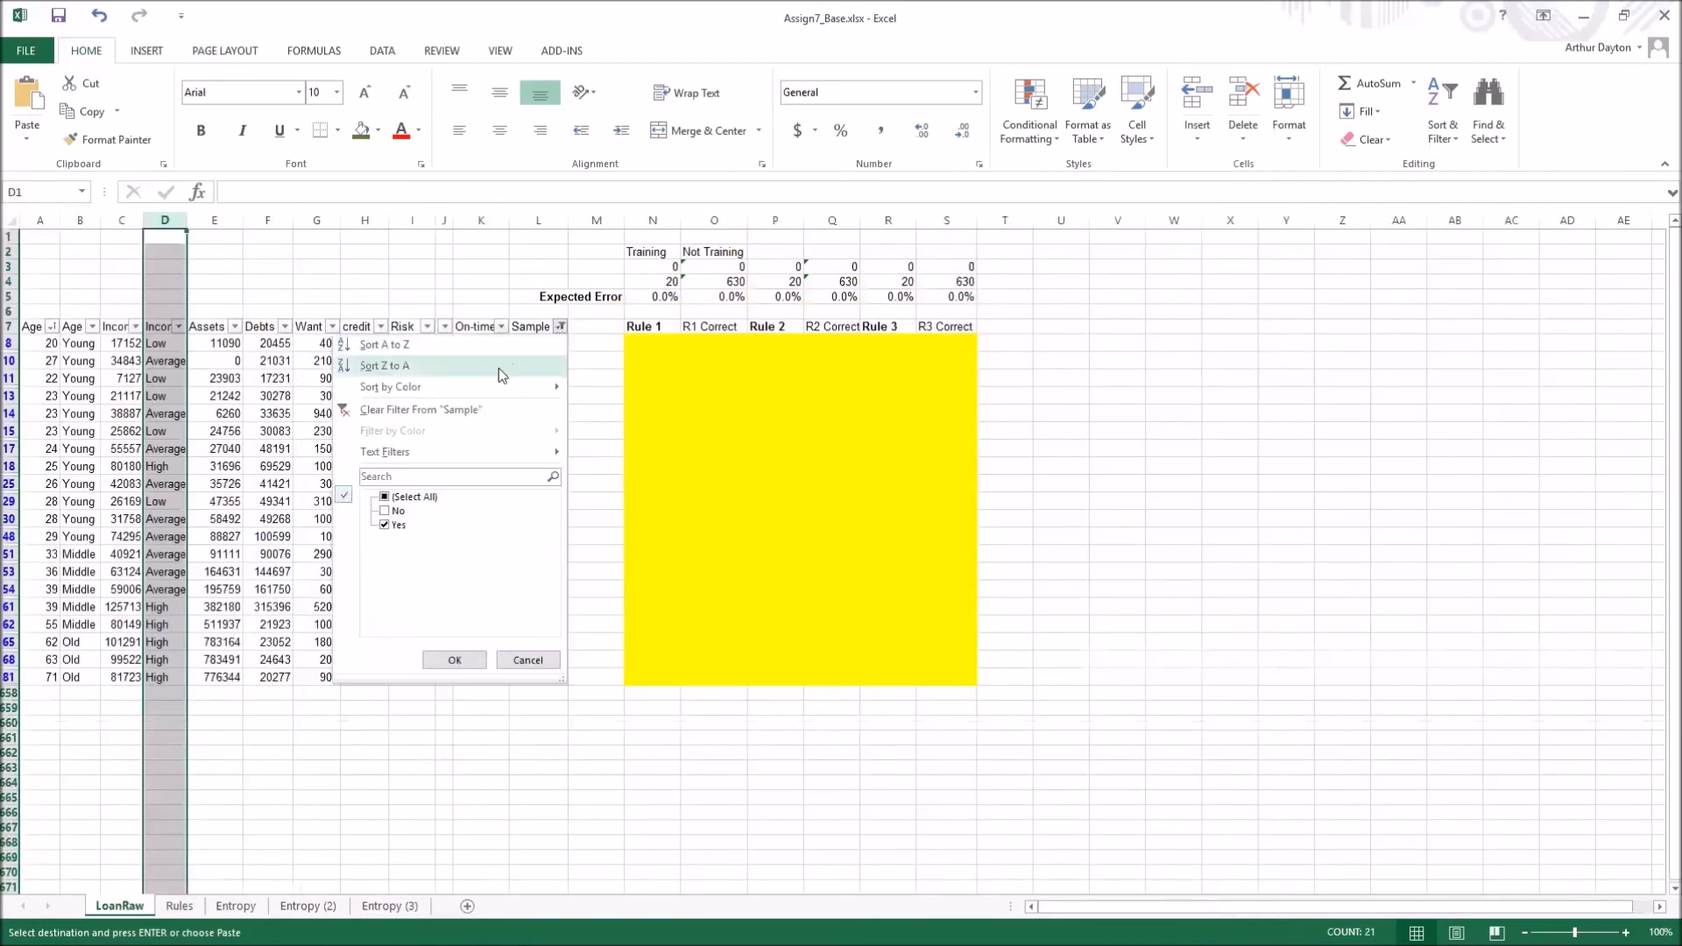
{"action": "left_click", "coordinate": [384, 509]}
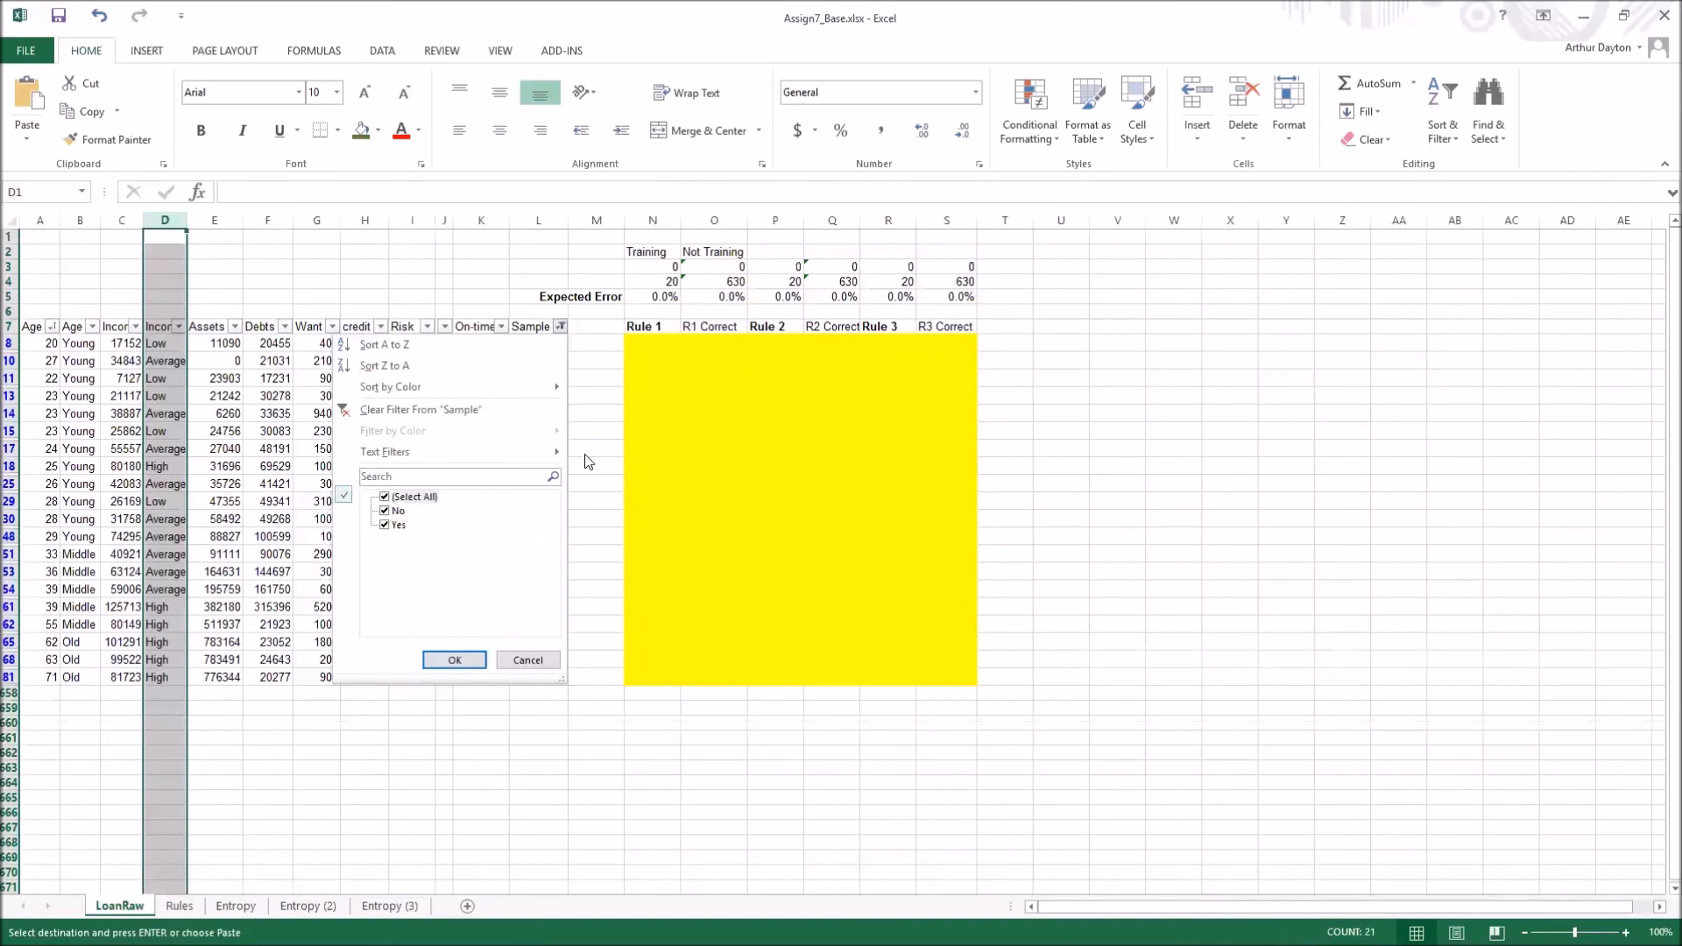
{"action": "key", "text": "Escape"}
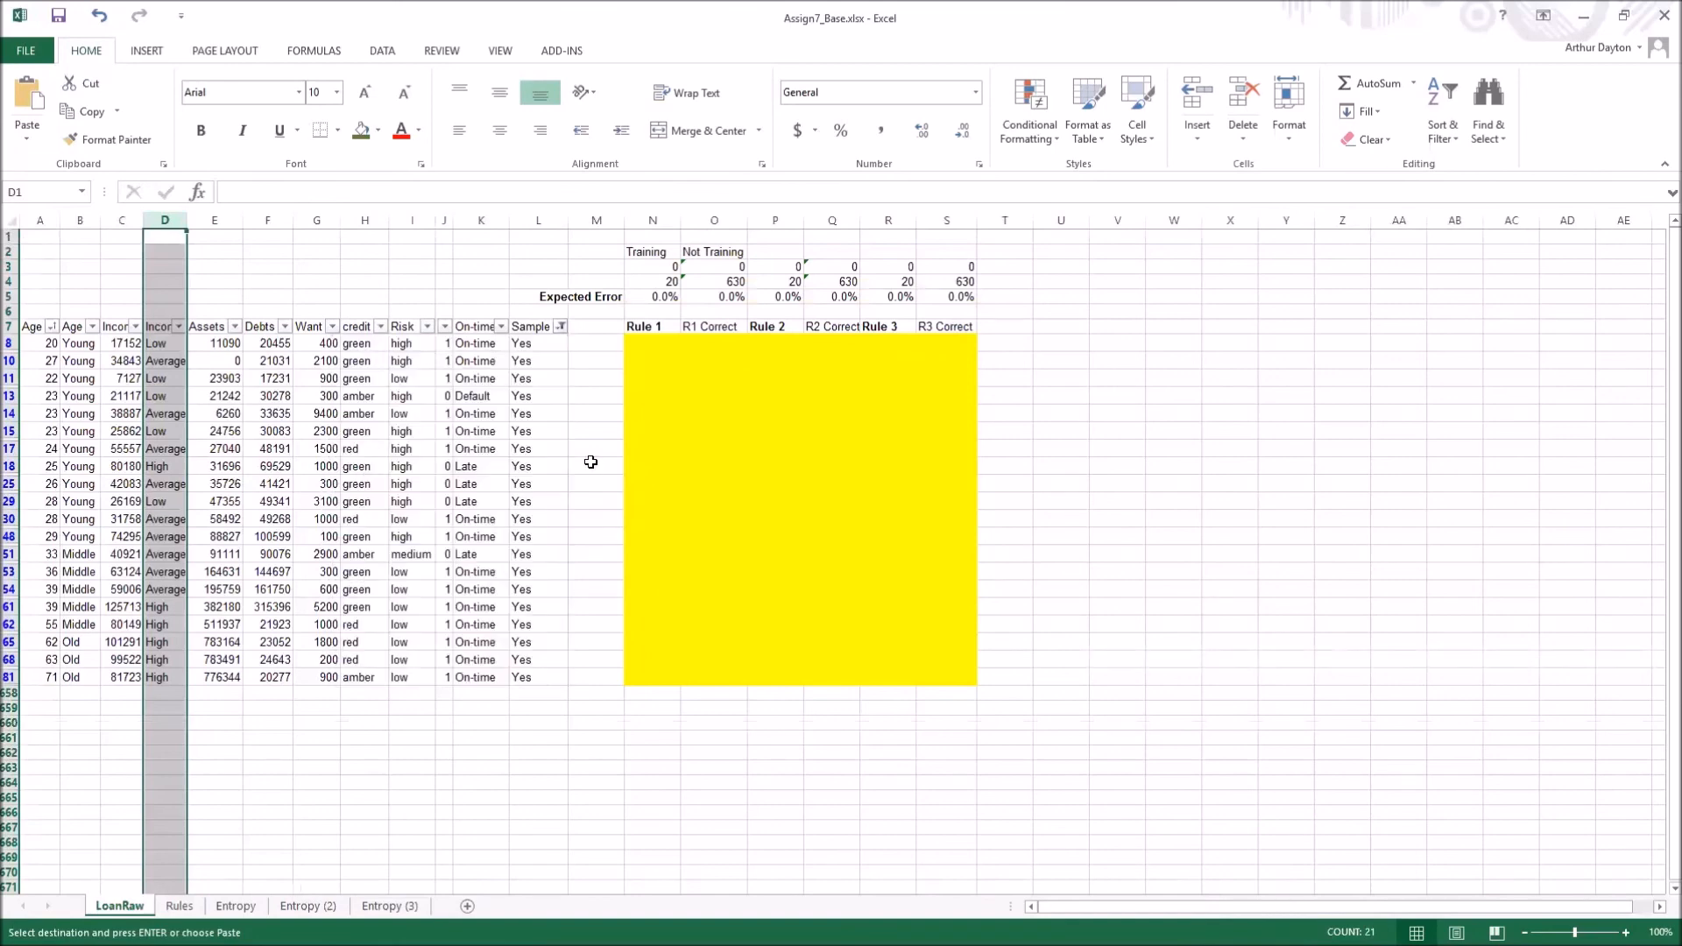
Set the Sample column filter to show all records, both Yes and No
{"action": "left_click", "coordinate": [561, 329]}
{"action": "left_click", "coordinate": [384, 497]}
{"action": "left_click", "coordinate": [451, 661]}
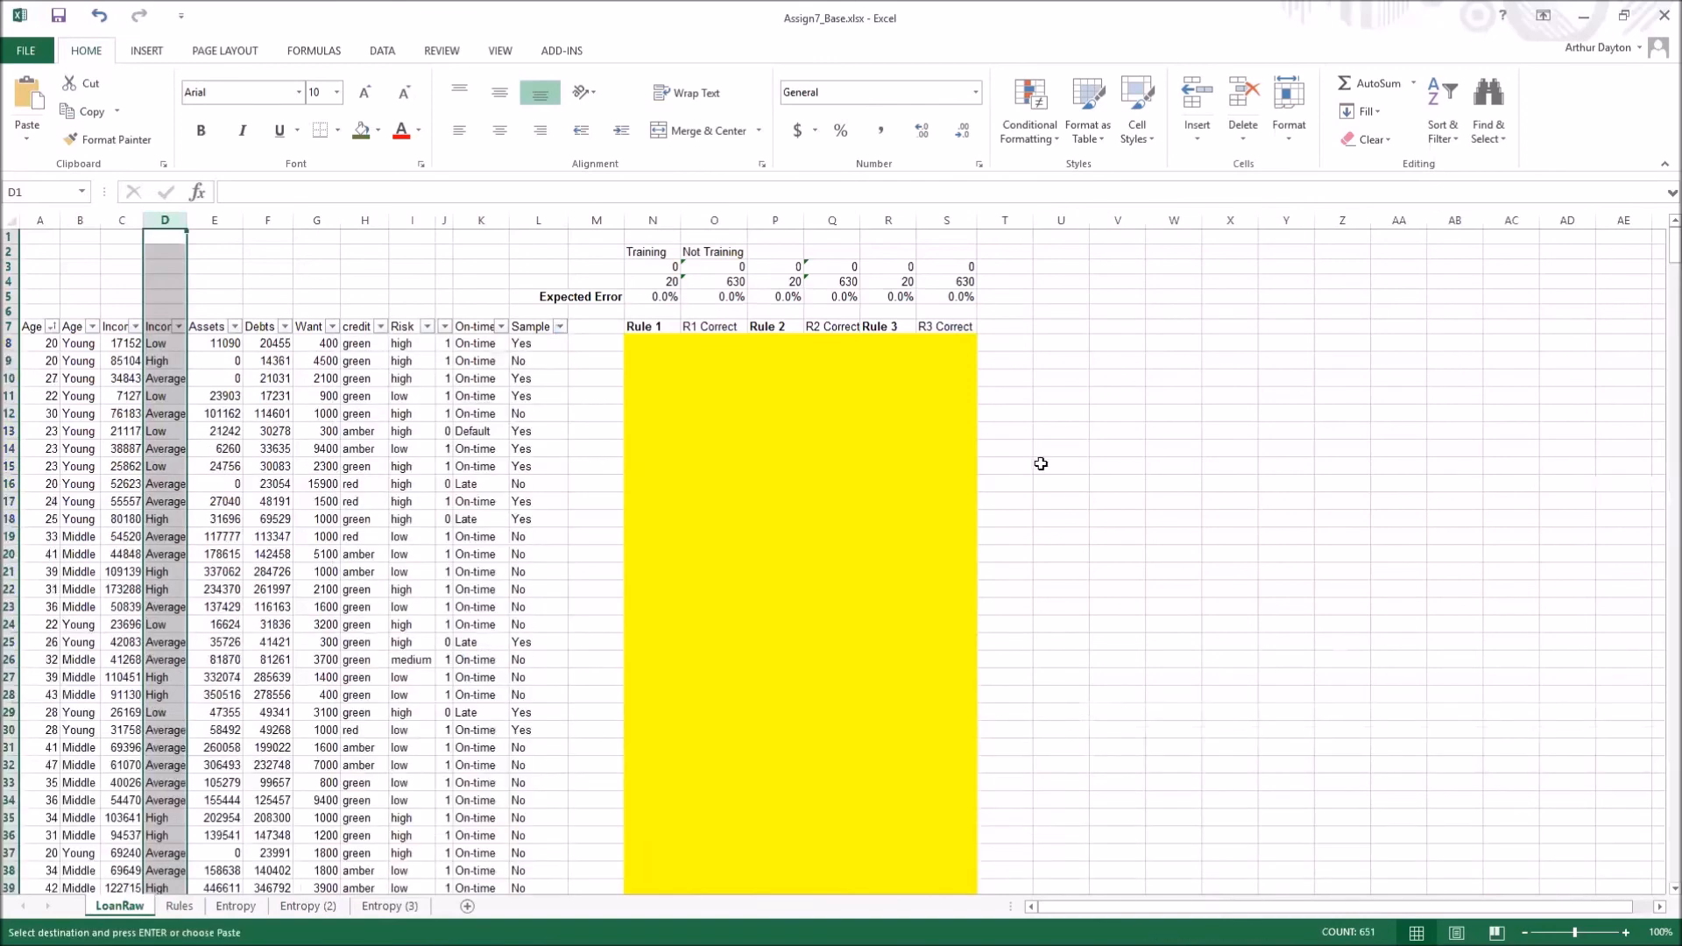
Paste the copied rule formulas into N8:S8 and fill them down through row 657
{"action": "left_click", "coordinate": [653, 342]}
{"action": "key", "text": "ctrl+v"}
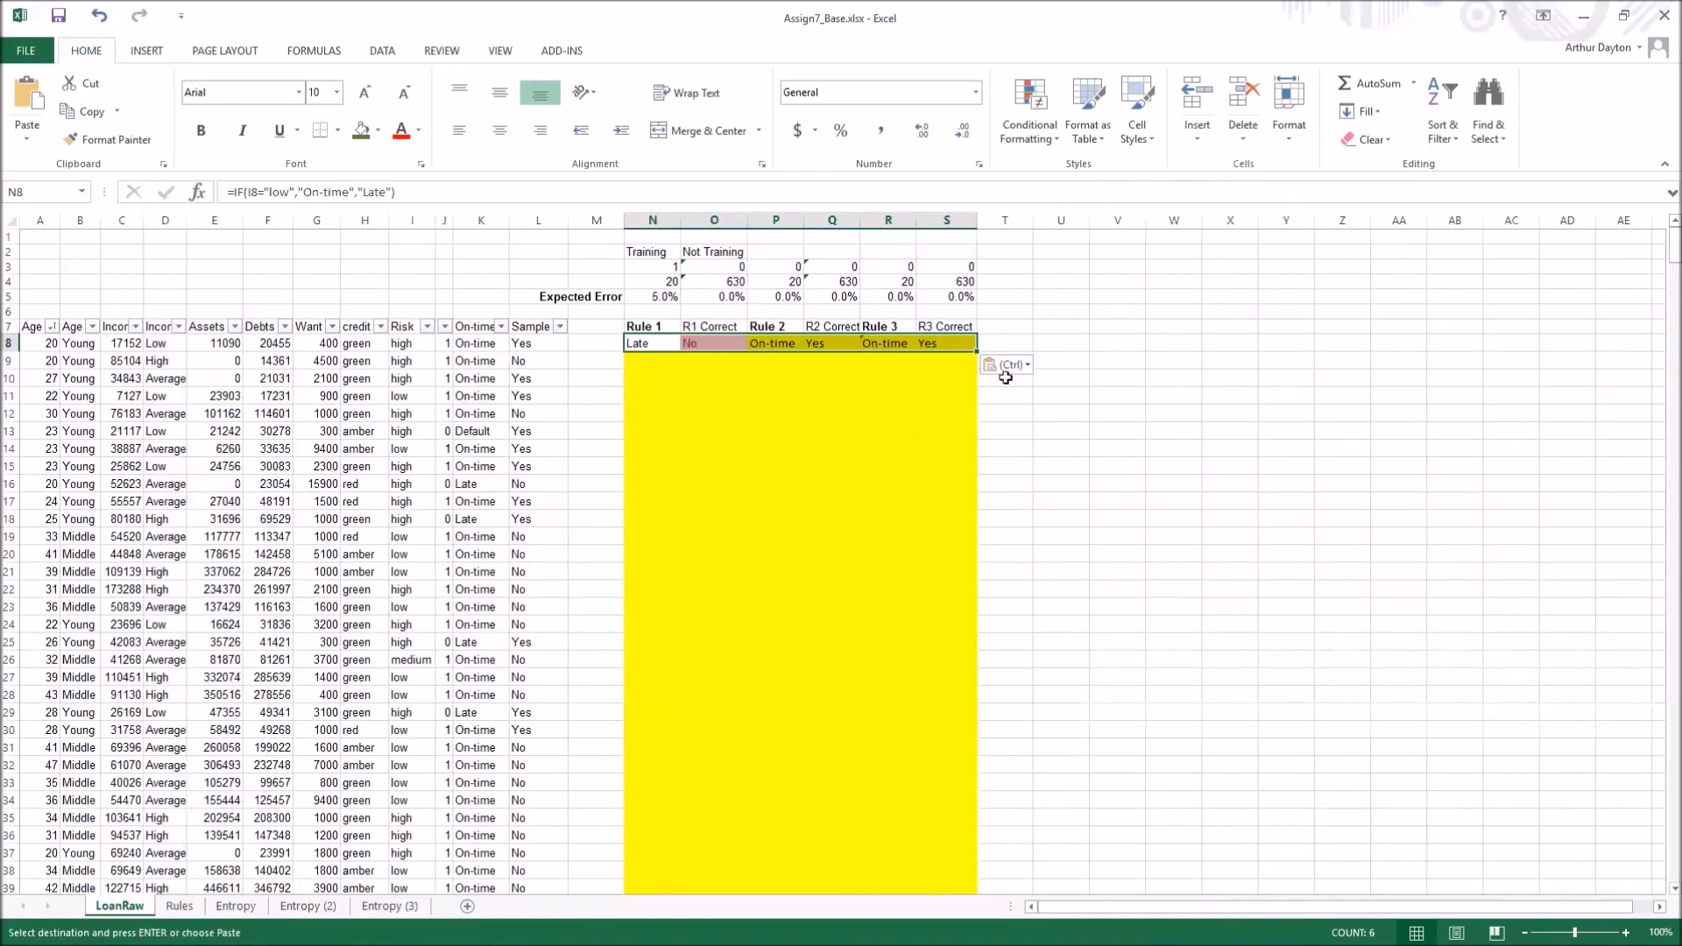
{"action": "mouse_move", "coordinate": [977, 352]}
{"action": "left_mouse_down"}
{"action": "mouse_move", "coordinate": [976, 757]}
{"action": "mouse_move", "coordinate": [976, 505]}
{"action": "mouse_move", "coordinate": [964, 886]}
{"action": "mouse_move", "coordinate": [942, 852]}
{"action": "mouse_move", "coordinate": [940, 884]}
{"action": "left_mouse_up"}
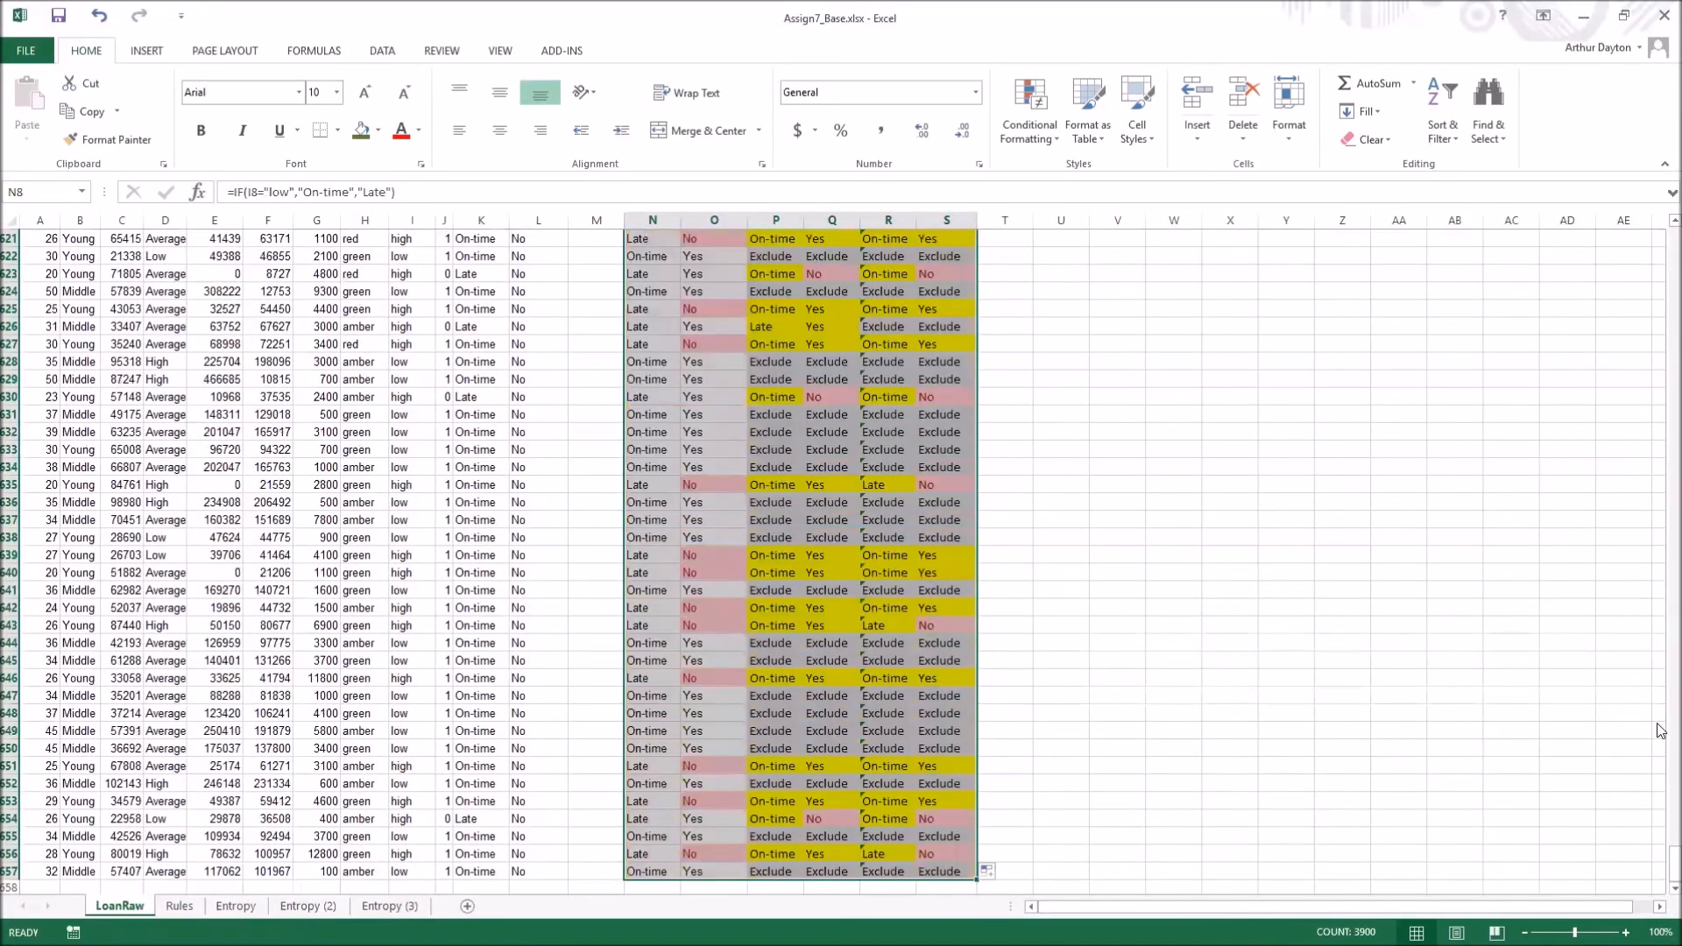
Repeat the Training and Not Training labels across P2:S2 and shade the training blocks N2:N5, P2:P5 and R2:R5 green
{"action": "left_click_drag", "start_coordinate": [1673, 862], "coordinate": [1660, 226]}
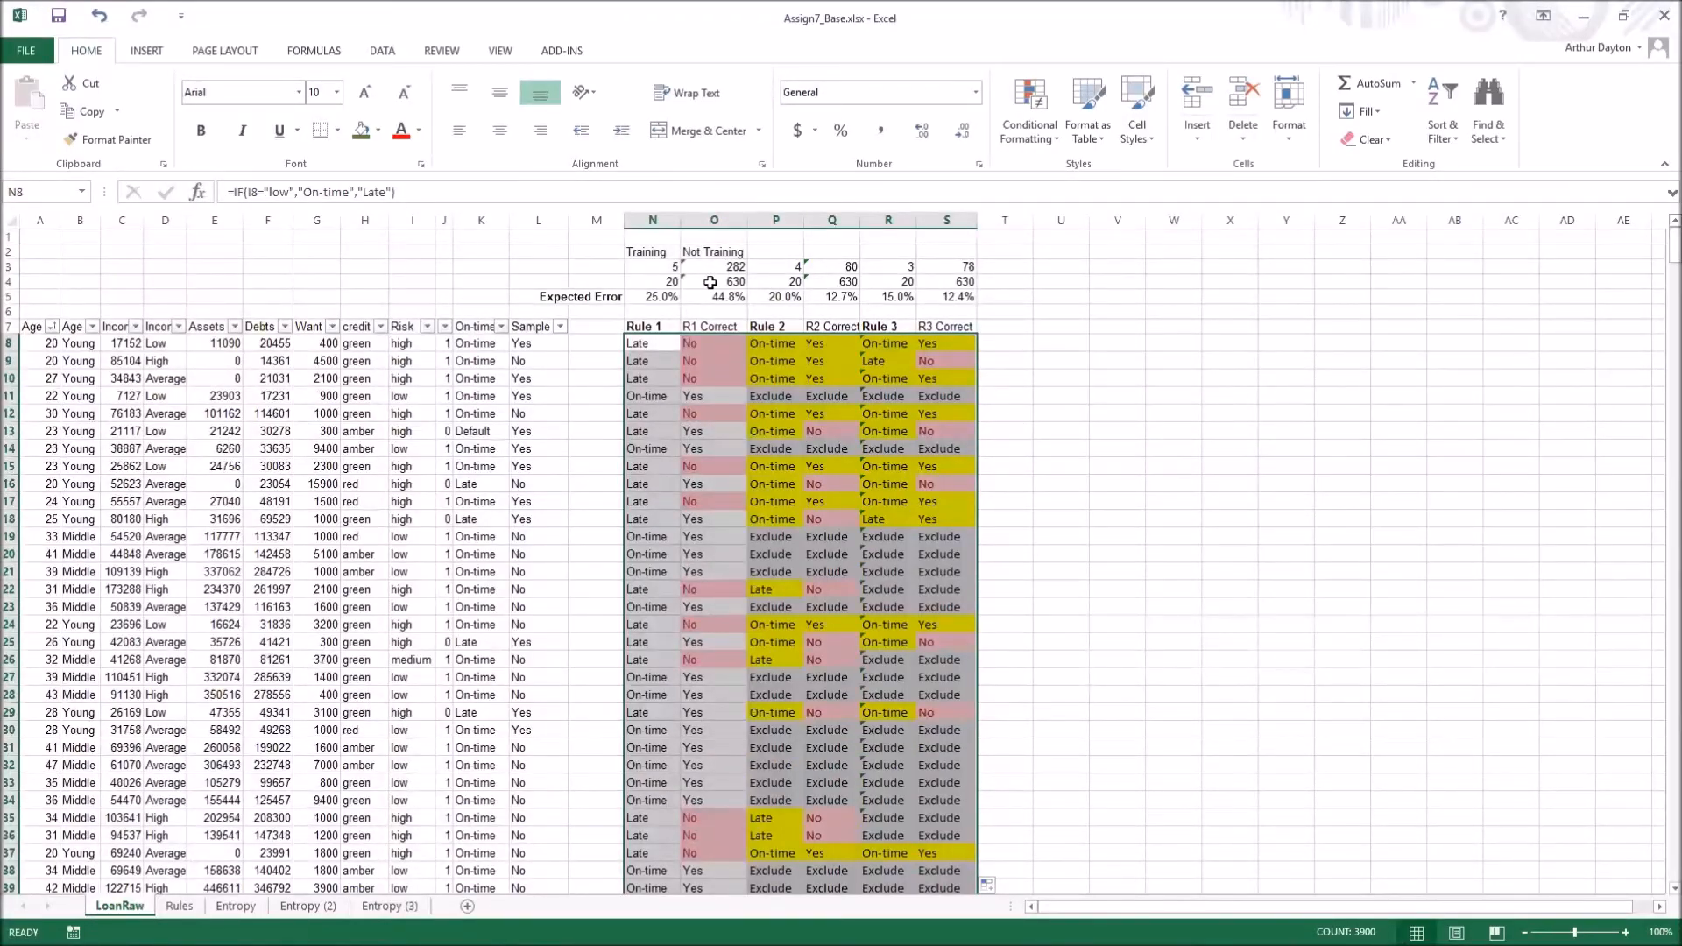
{"action": "left_click_drag", "start_coordinate": [657, 254], "coordinate": [968, 262]}
{"action": "left_click_drag", "start_coordinate": [659, 251], "coordinate": [650, 298]}
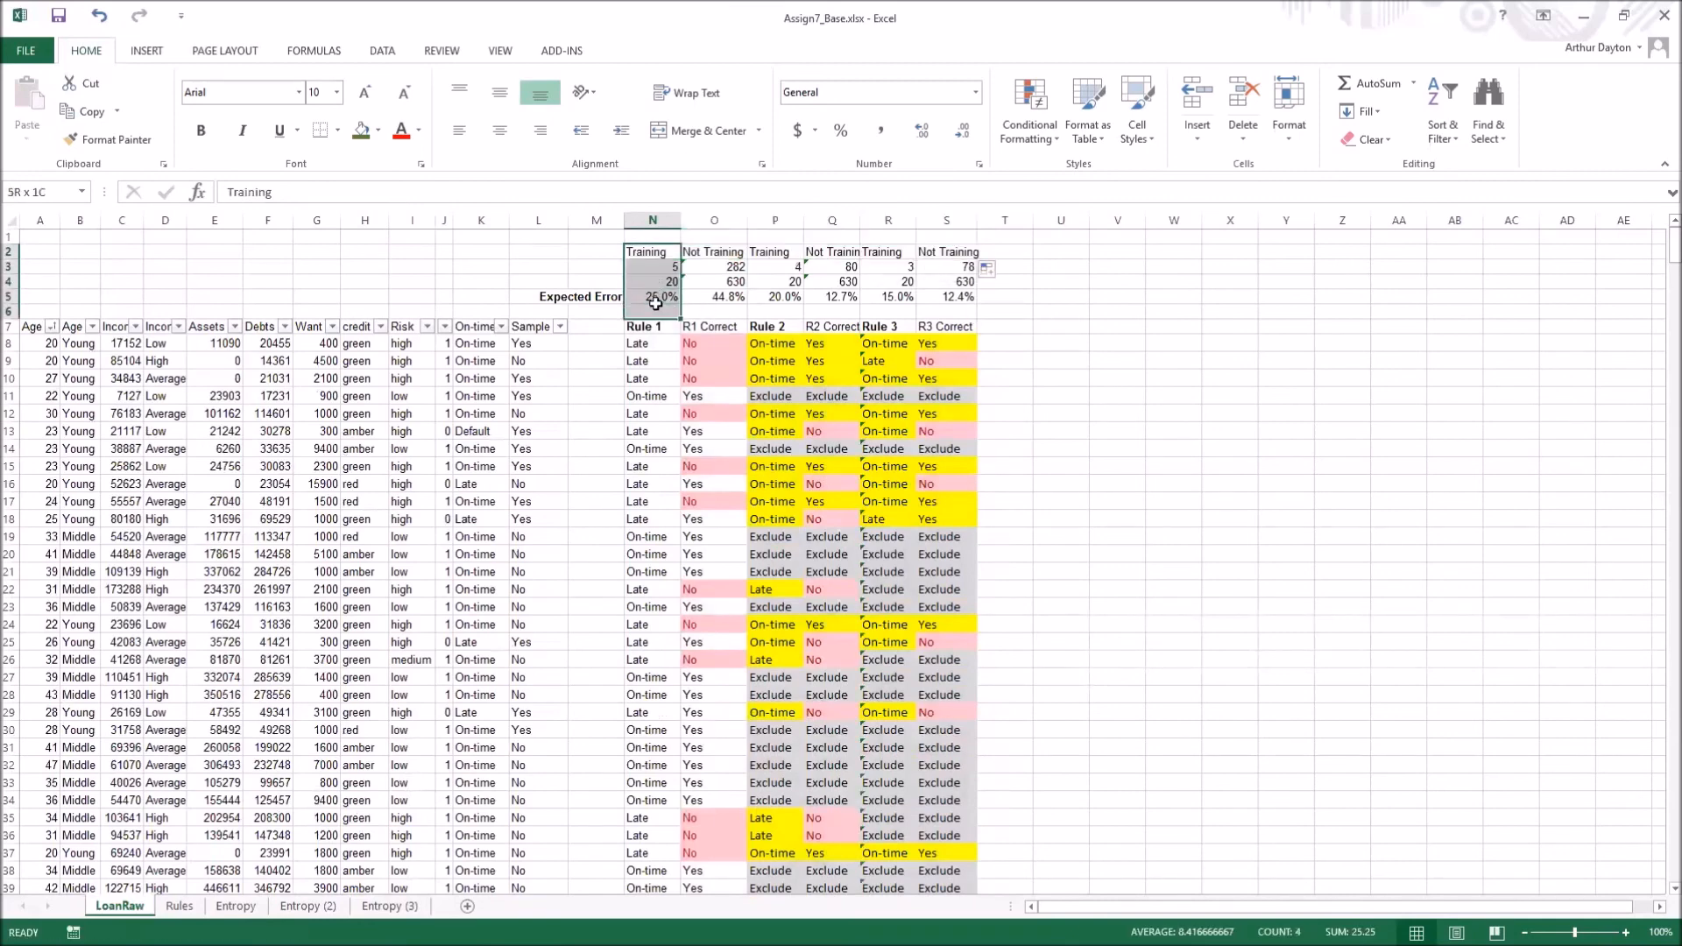
{"action": "left_click", "coordinate": [360, 131]}
{"action": "left_click_drag", "start_coordinate": [775, 251], "coordinate": [775, 298]}
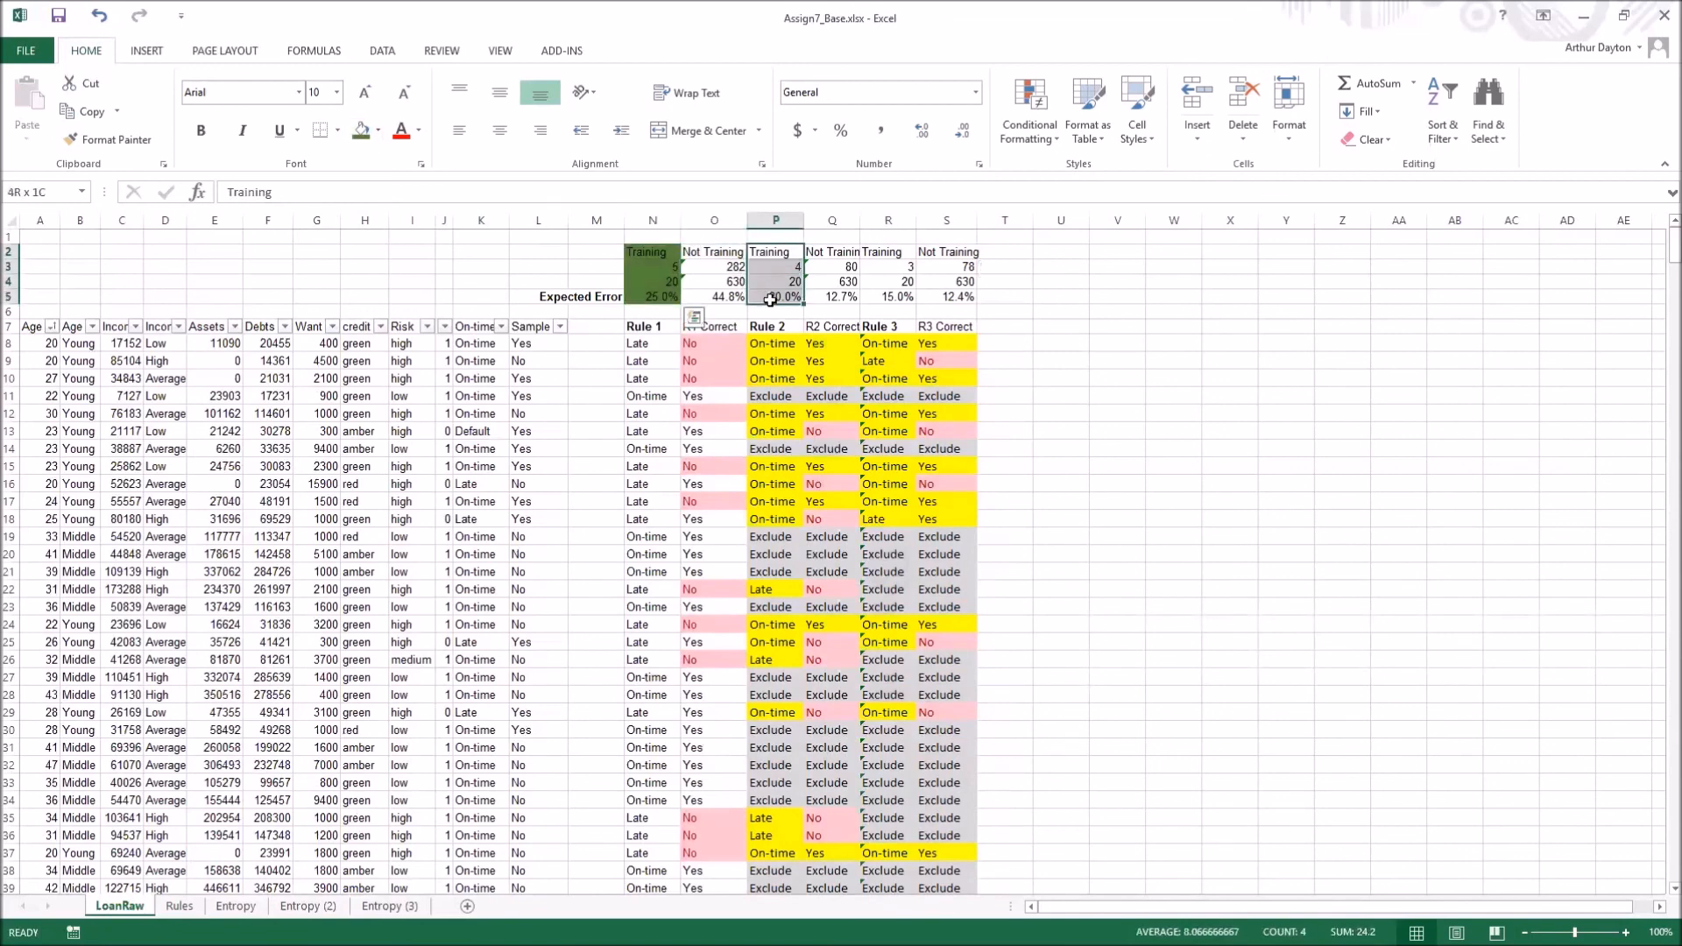
{"action": "left_click", "coordinate": [361, 132]}
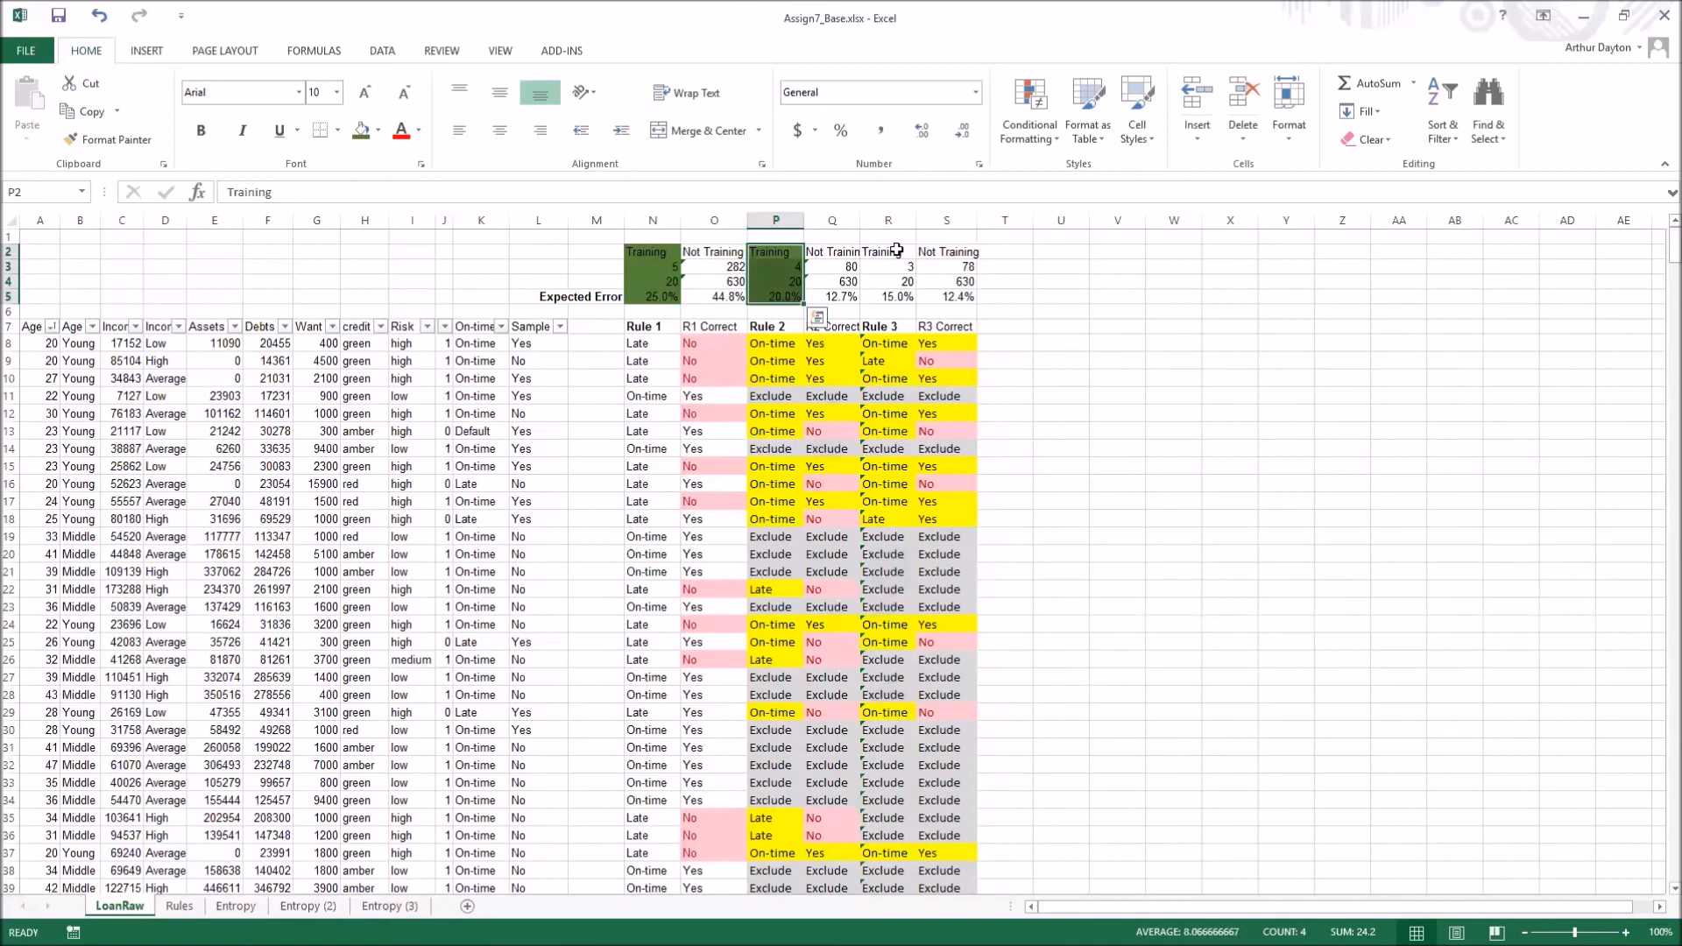
{"action": "left_click_drag", "start_coordinate": [895, 251], "coordinate": [892, 298]}
{"action": "left_click", "coordinate": [360, 131]}
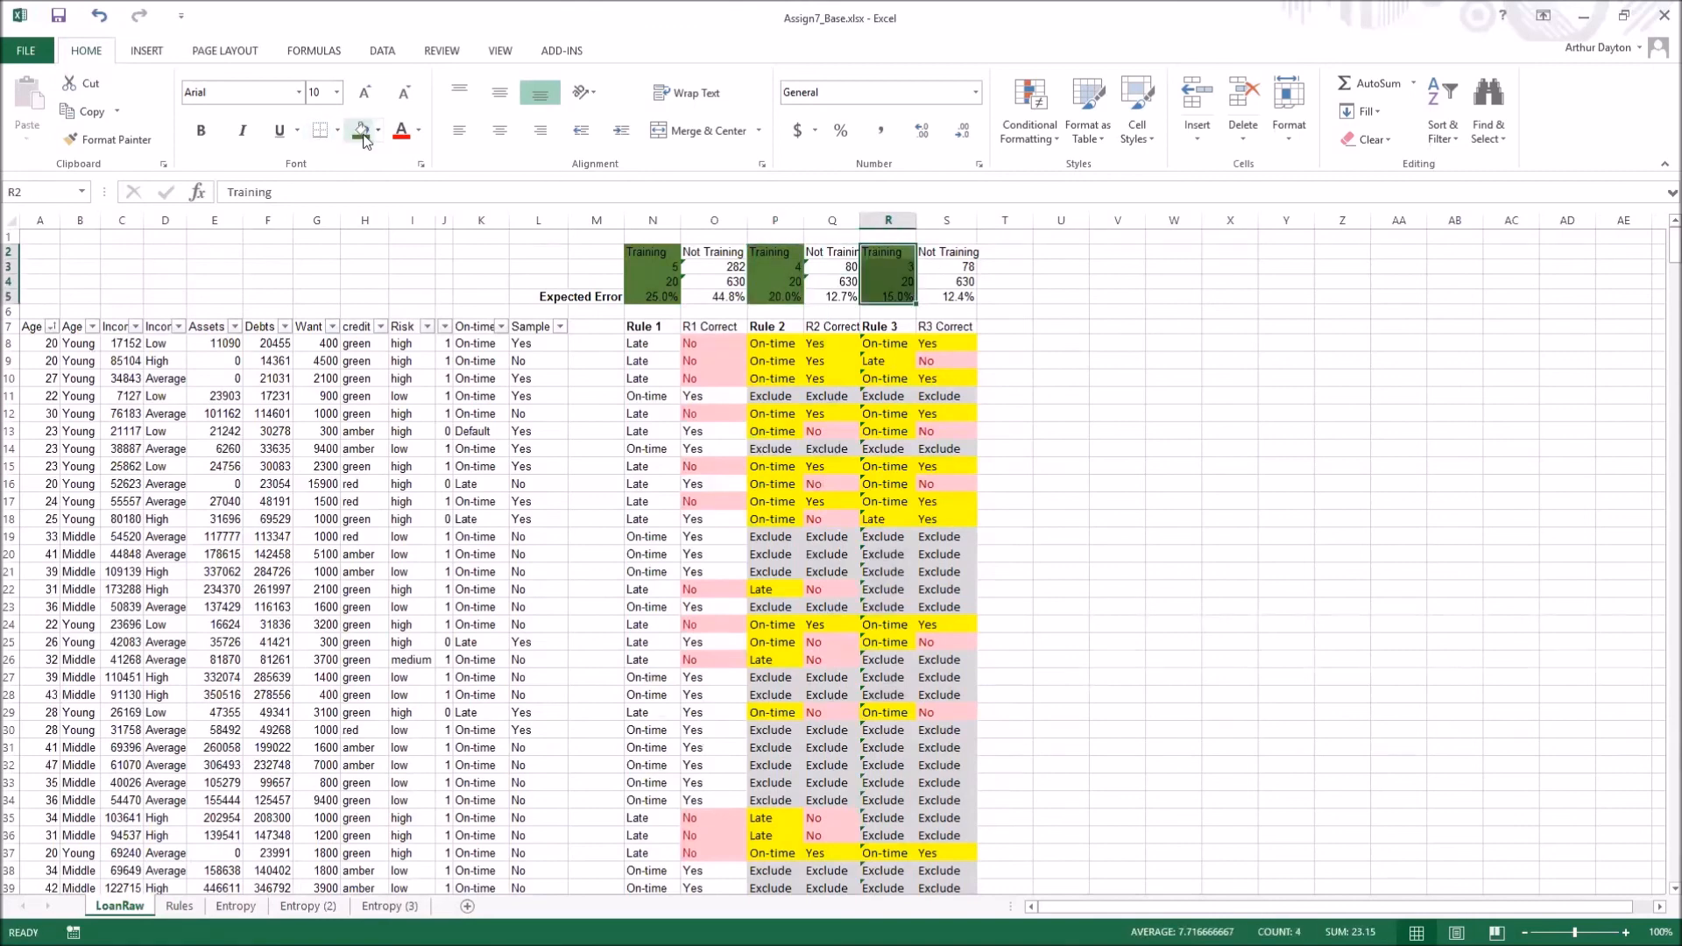
{"action": "left_click", "coordinate": [1051, 323]}
Compare the Not Training expected errors of Rules 1, 2 and 3 in O5, Q5 and S5
{"action": "left_click_drag", "start_coordinate": [738, 255], "coordinate": [733, 301]}
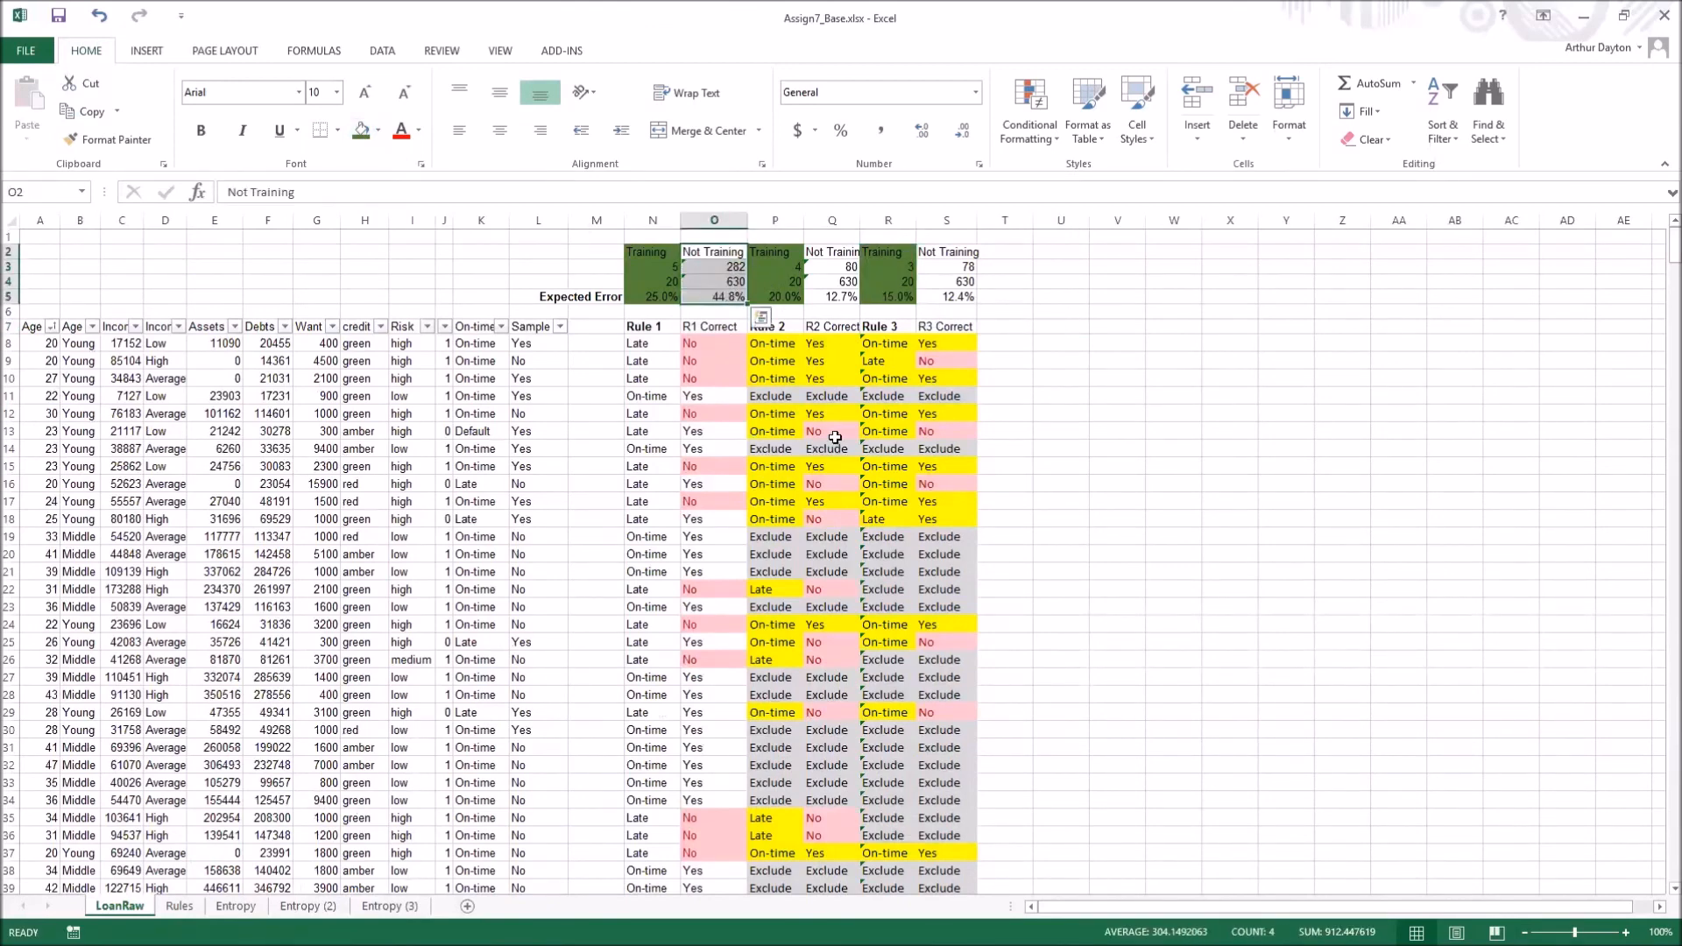
{"action": "left_click", "coordinate": [640, 298]}
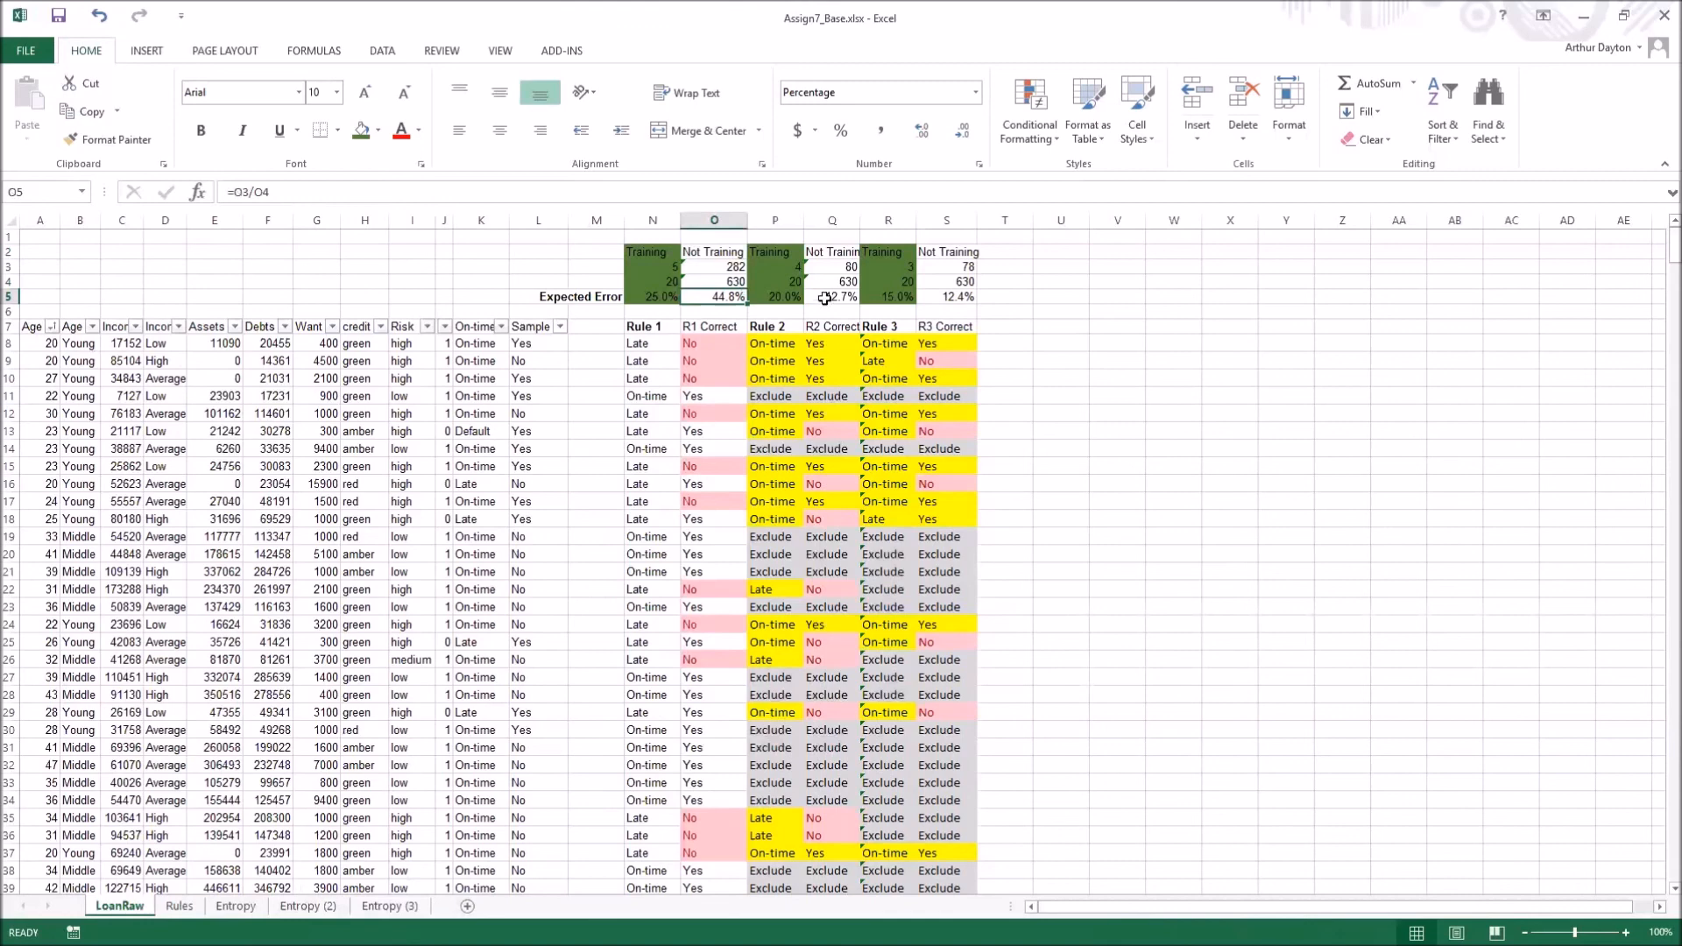
{"action": "left_click", "coordinate": [853, 308]}
{"action": "left_click", "coordinate": [850, 296]}
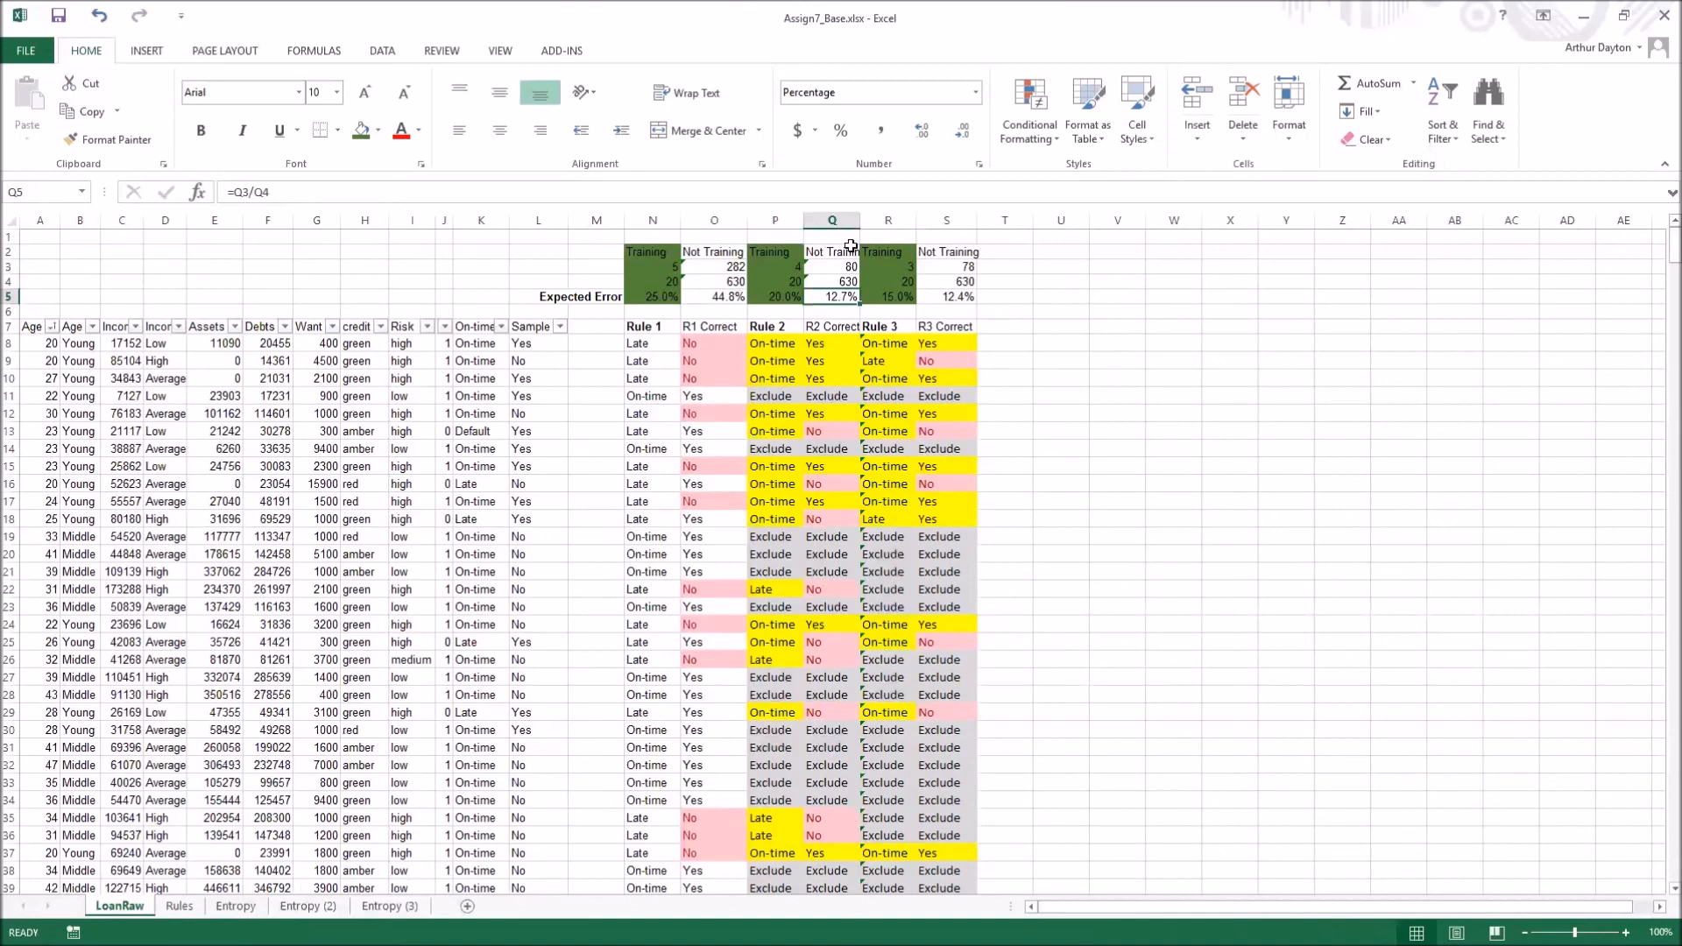
{"action": "left_click", "coordinate": [946, 282]}
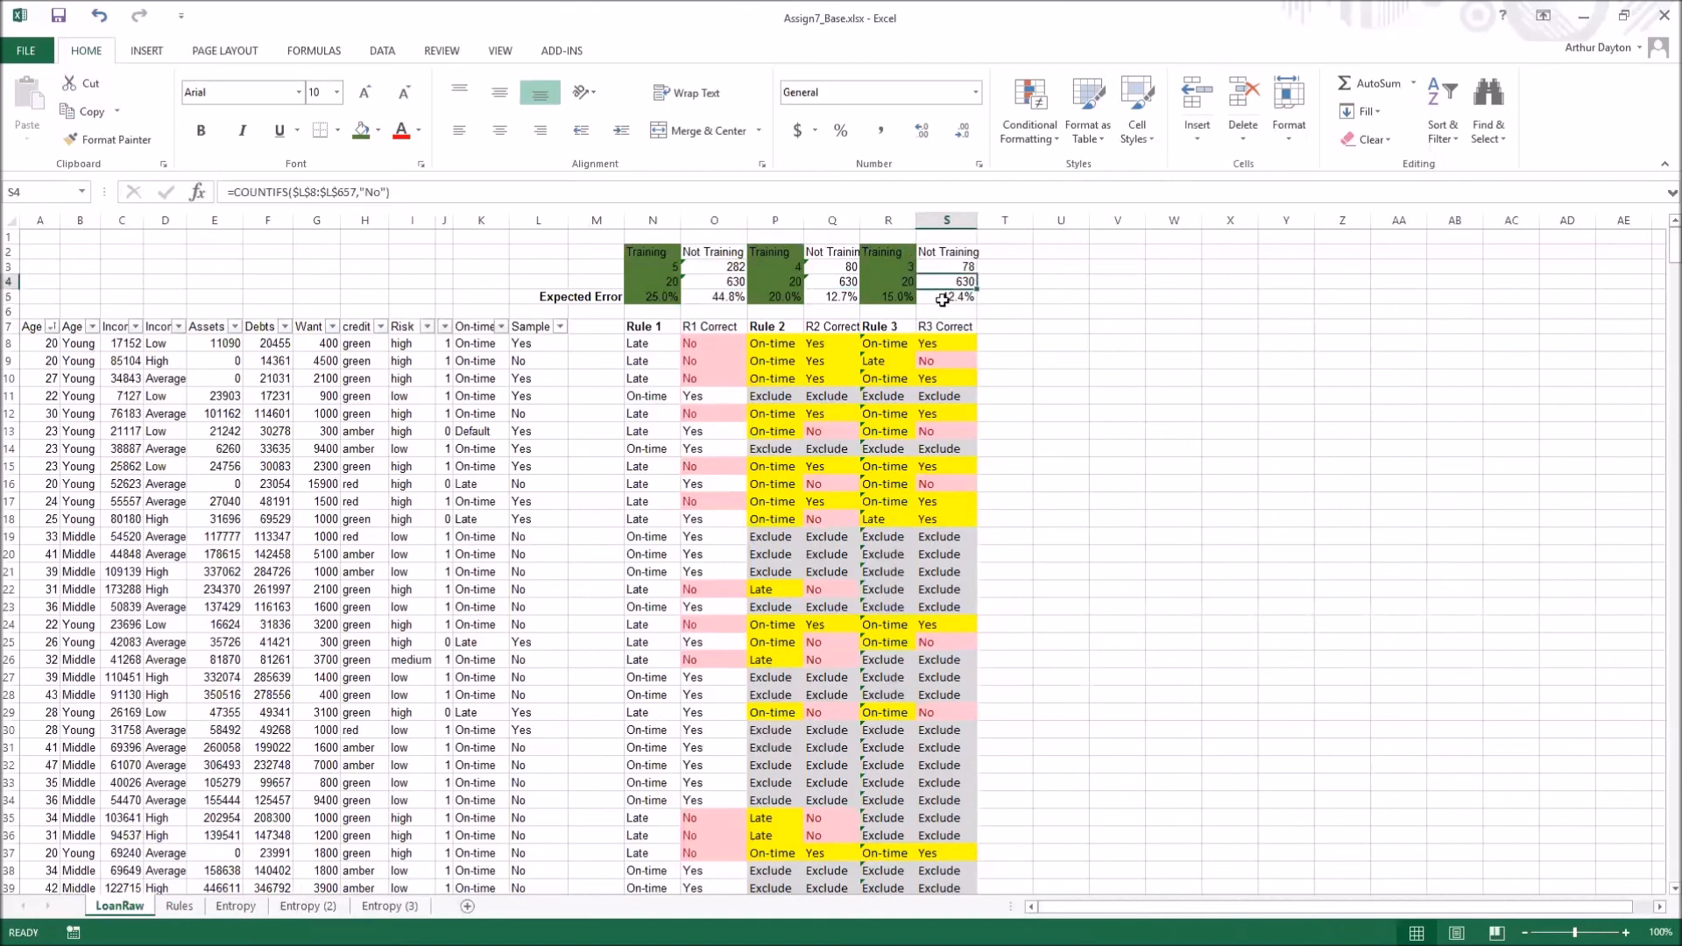
{"action": "left_click", "coordinate": [945, 299]}
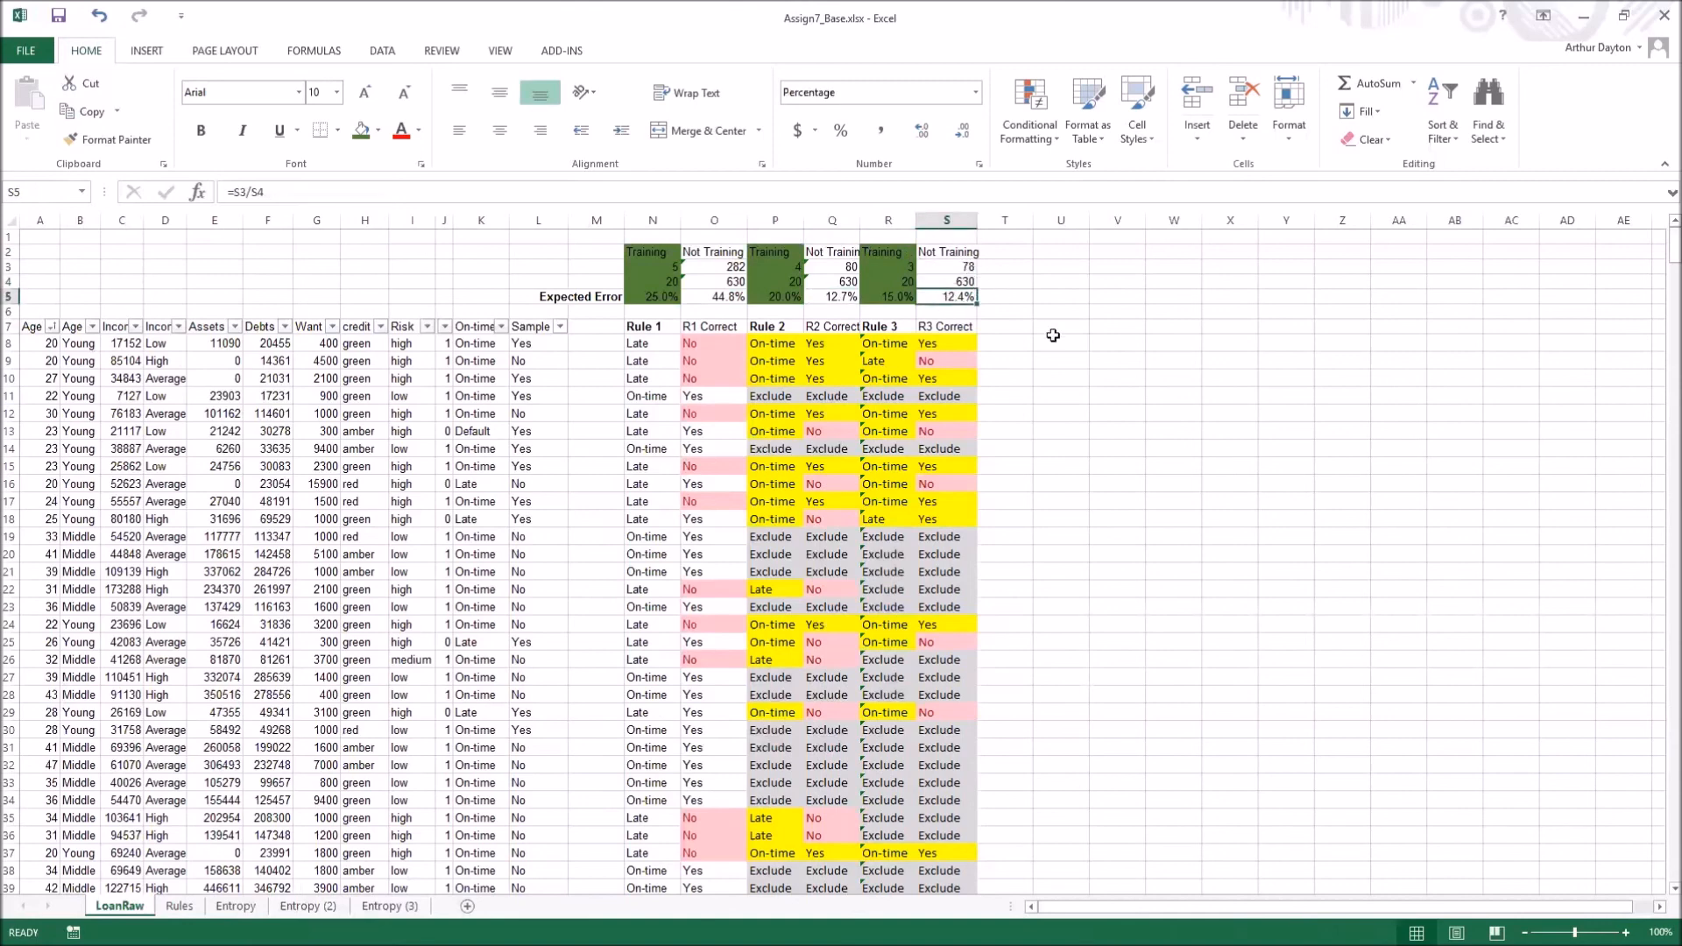